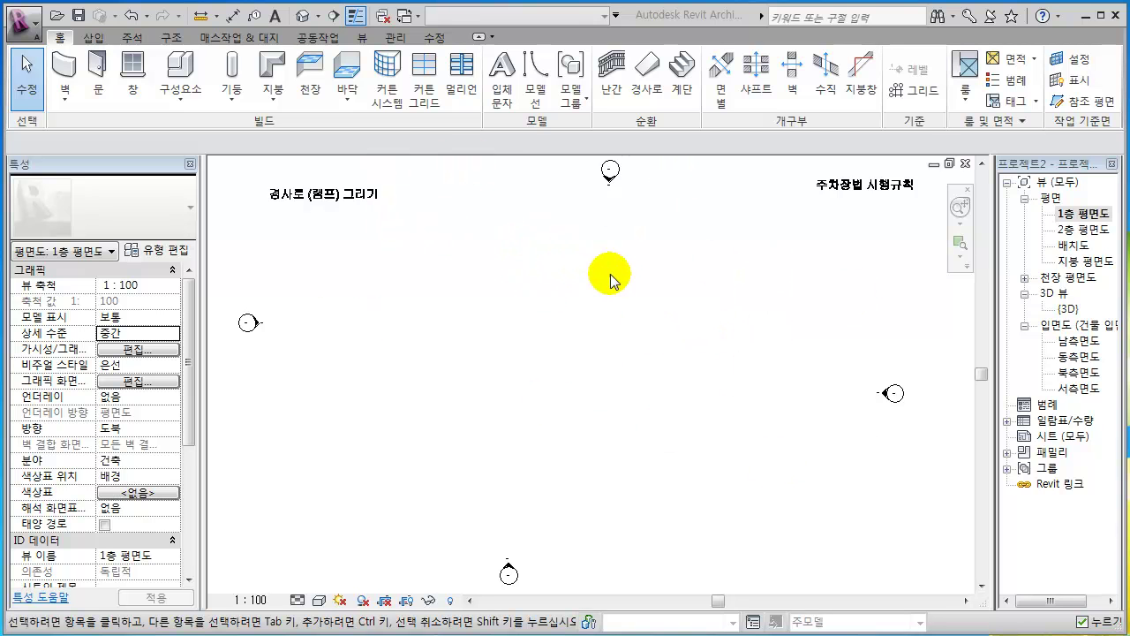
{"action": "left_click", "coordinate": [593, 357]}
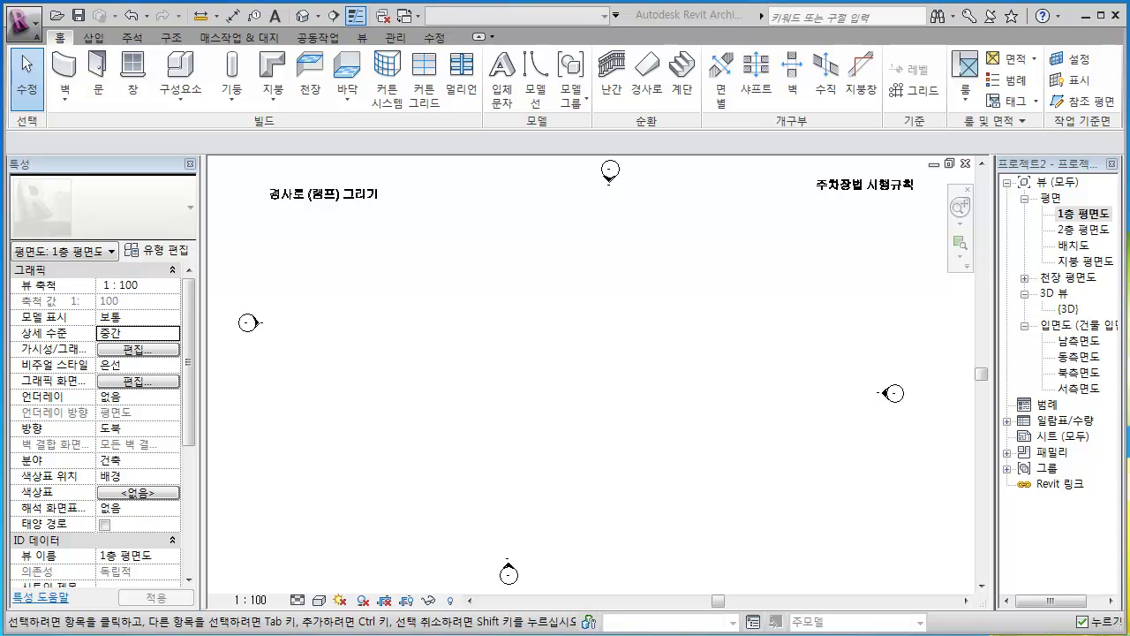
{"action": "left_click", "coordinate": [747, 240]}
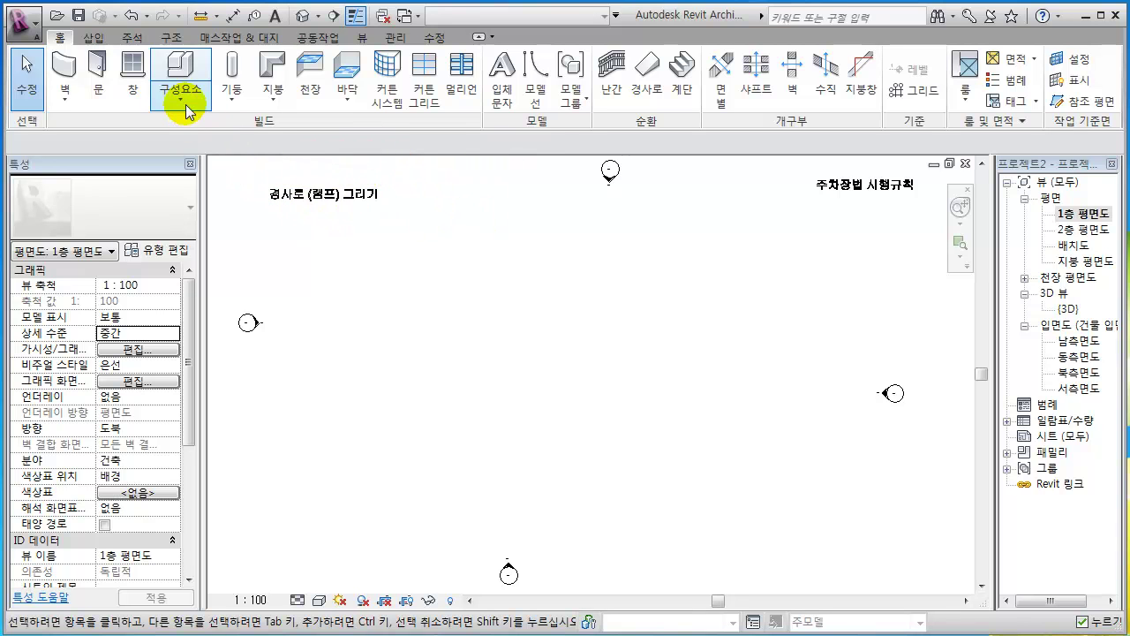
- Create a rectangular floor about 33600 by 3400 mm across the lower part of the plan, dismissing the save reminder
{"action": "left_click", "coordinate": [346, 99]}
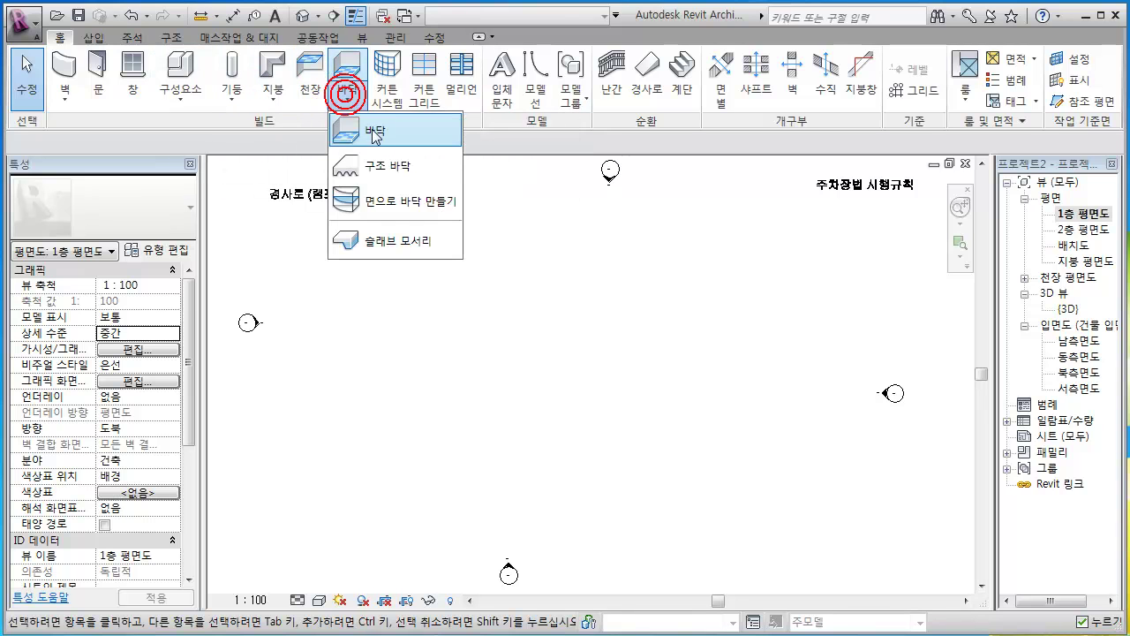
{"action": "left_click", "coordinate": [373, 137]}
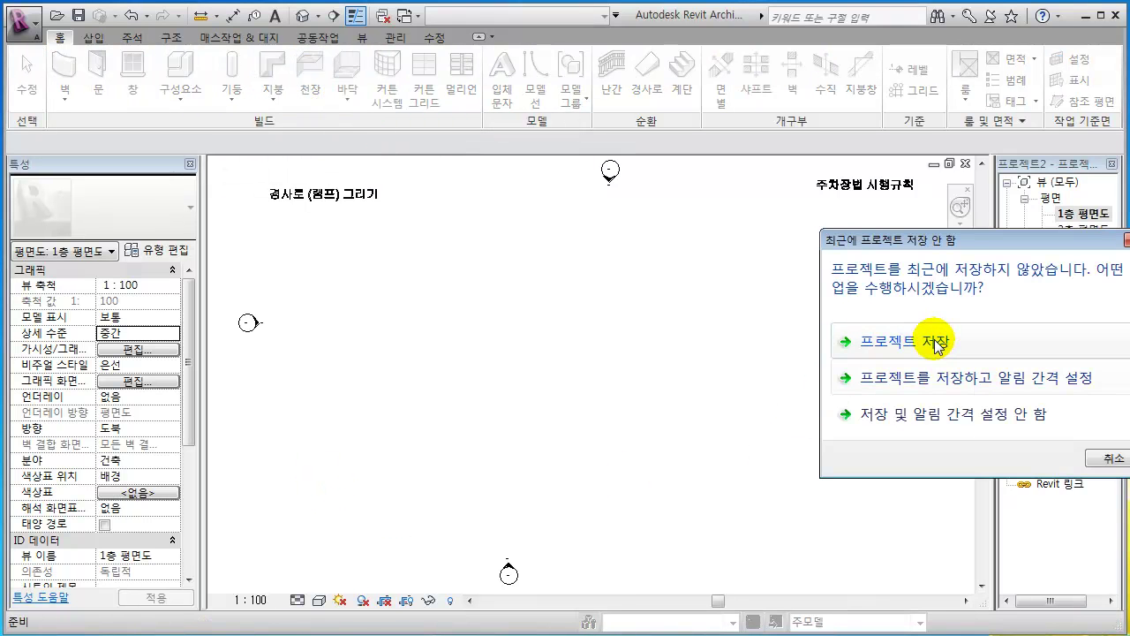
{"action": "left_click_drag", "start_coordinate": [956, 240], "coordinate": [878, 256]}
{"action": "left_click", "coordinate": [1035, 472]}
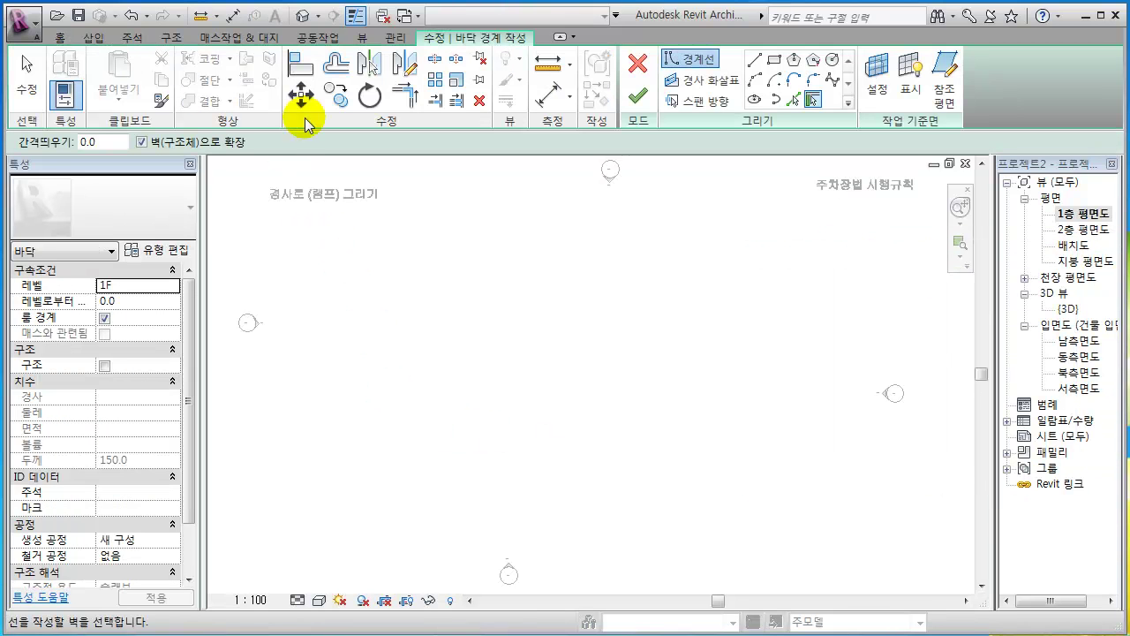
{"action": "left_click", "coordinate": [774, 60]}
{"action": "left_click", "coordinate": [306, 514]}
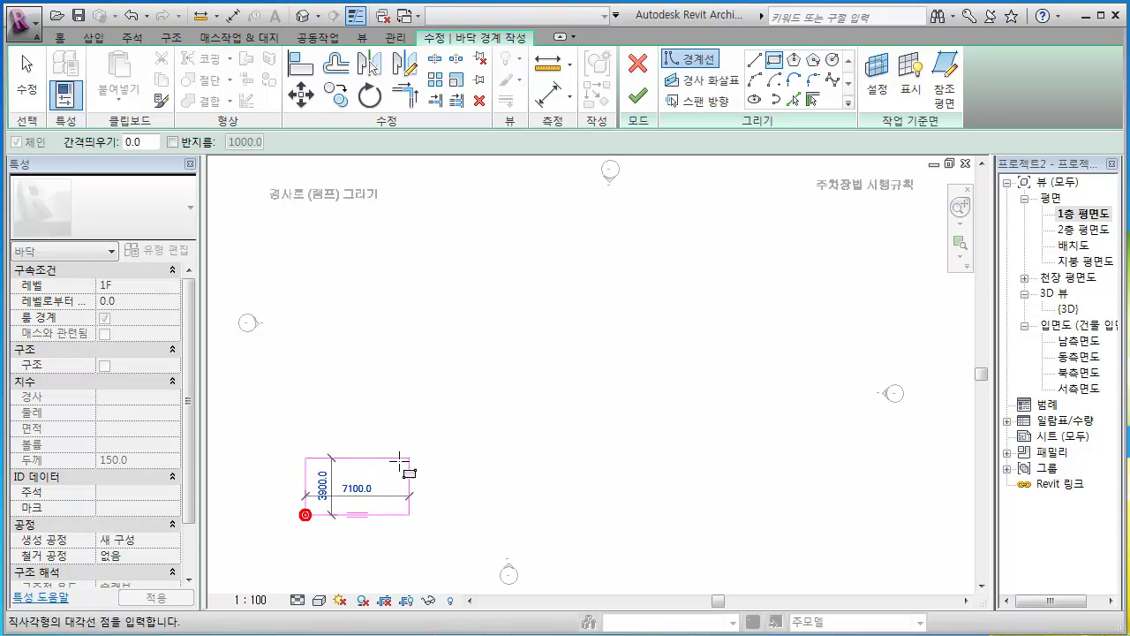
{"action": "left_click", "coordinate": [797, 465]}
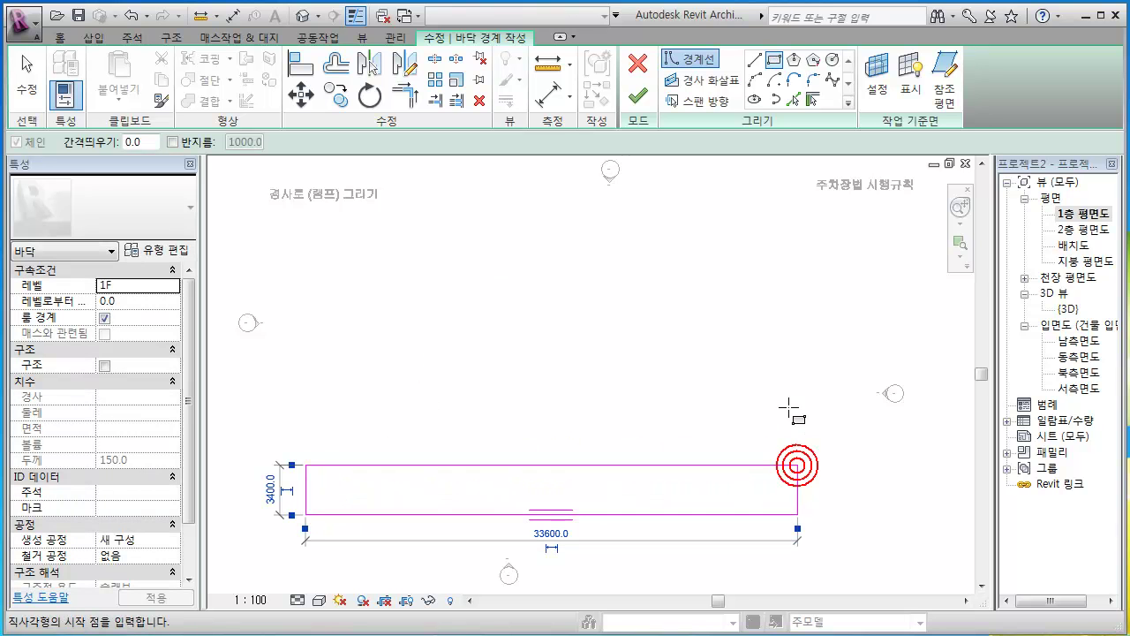
{"action": "left_click", "coordinate": [637, 95]}
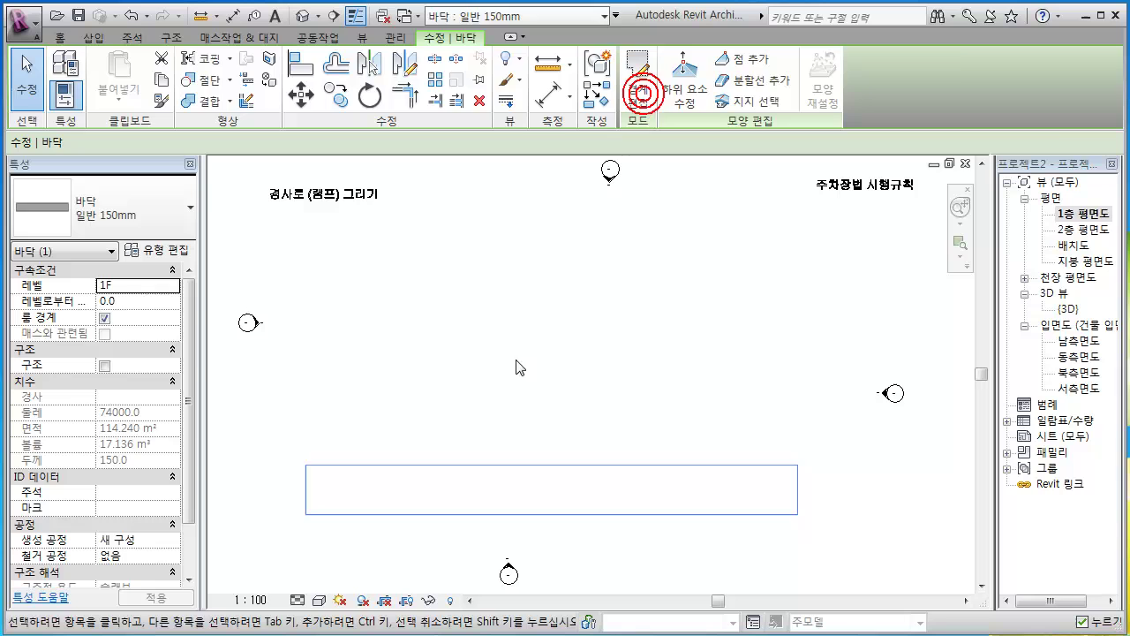
{"action": "left_click", "coordinate": [657, 375]}
- Inspect the rectangular floor in the {3D} view and return to the 1층 평면도 floor plan
{"action": "left_click", "coordinate": [1066, 309]}
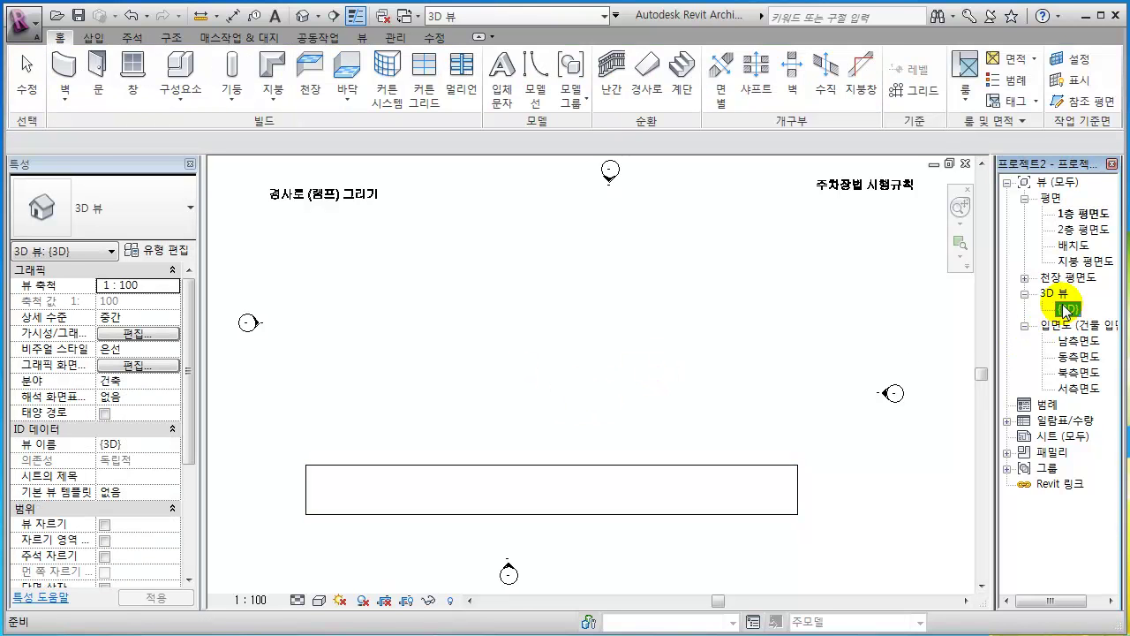
{"action": "middle_click_drag", "start_coordinate": [599, 415], "coordinate": [663, 171]}
{"action": "scroll", "coordinate": [686, 411], "scroll_direction": "down", "scroll_amount": 5}
{"action": "middle_click_drag", "start_coordinate": [686, 412], "coordinate": [801, 309]}
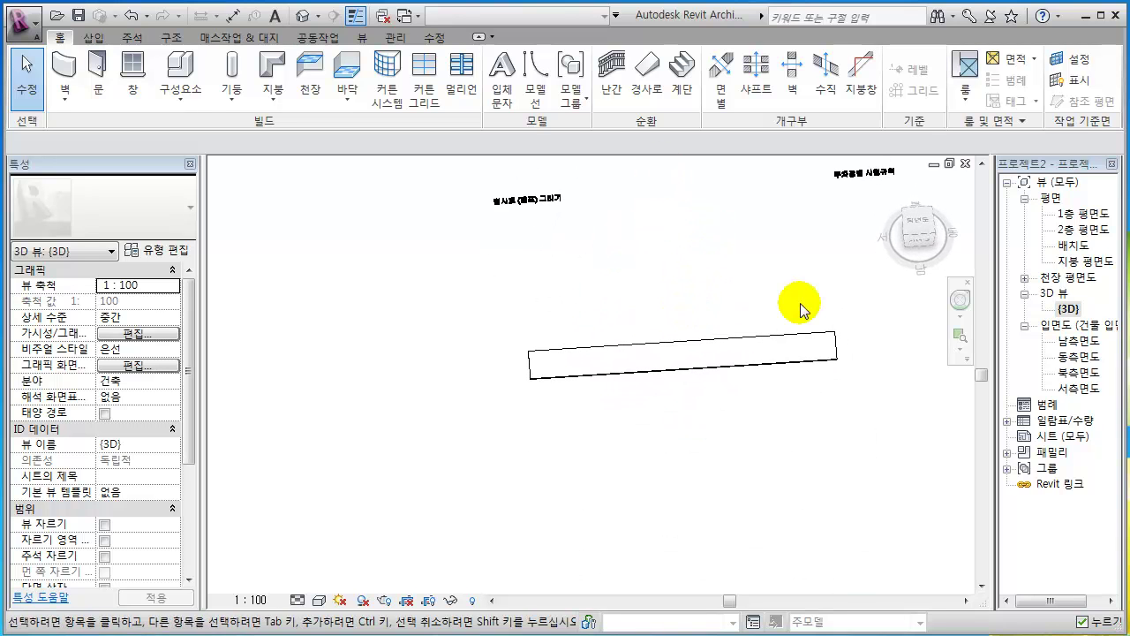
{"action": "double_click", "coordinate": [1076, 213]}
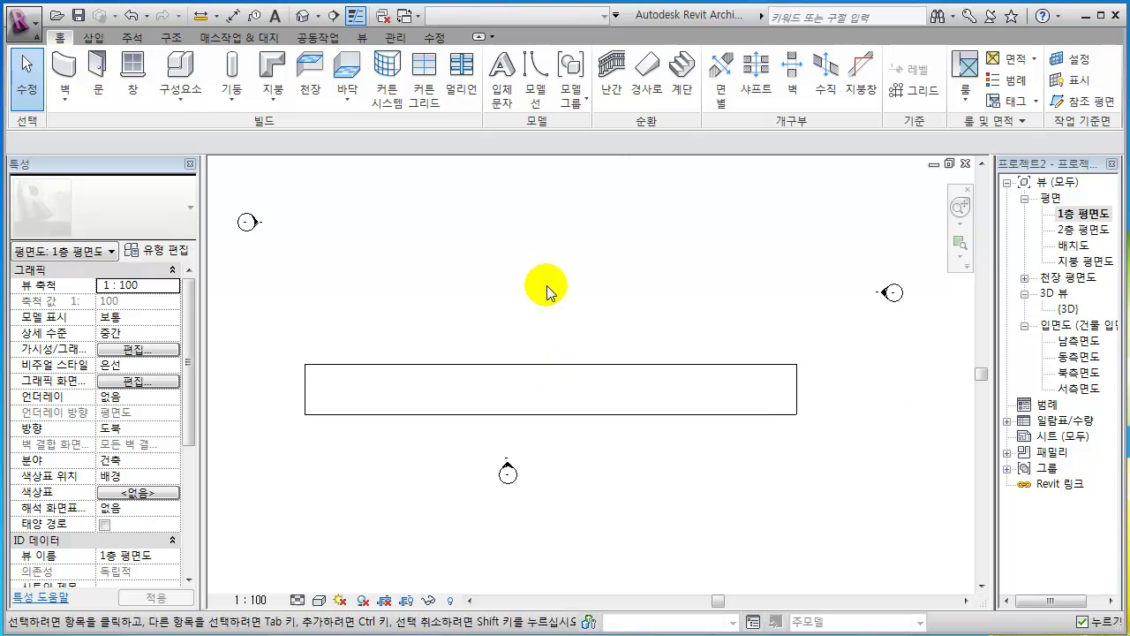
{"action": "middle_click_drag", "start_coordinate": [548, 338], "coordinate": [538, 409]}
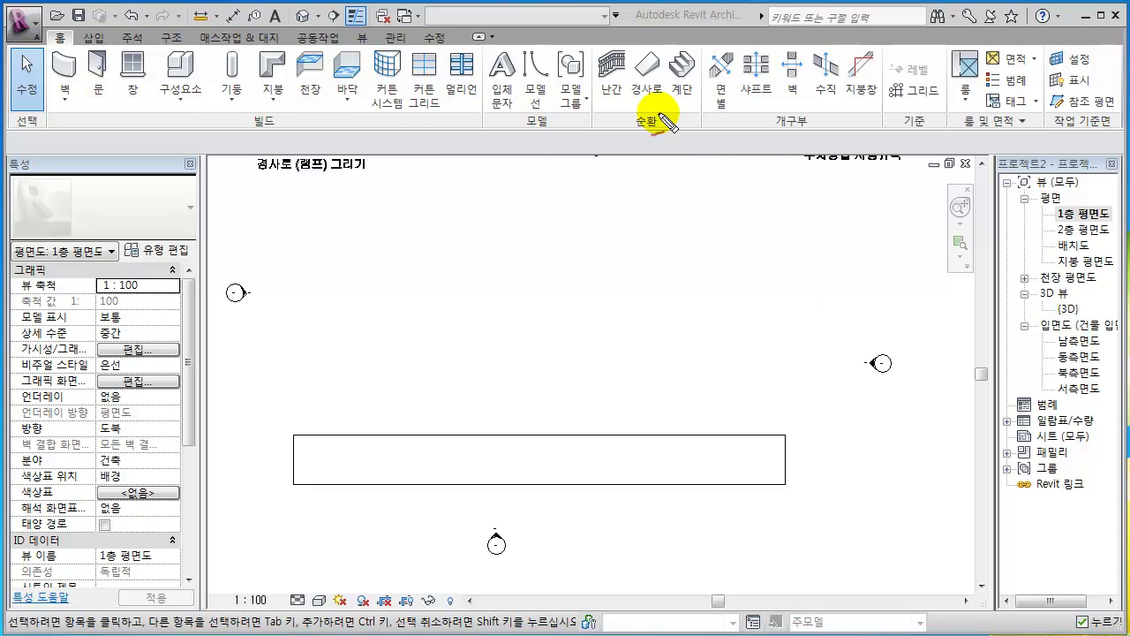
{"action": "mouse_move", "coordinate": [583, 60]}
{"action": "left_mouse_down"}
{"action": "mouse_move", "coordinate": [660, 51]}
{"action": "mouse_move", "coordinate": [686, 104]}
{"action": "mouse_move", "coordinate": [660, 120]}
{"action": "left_mouse_up"}
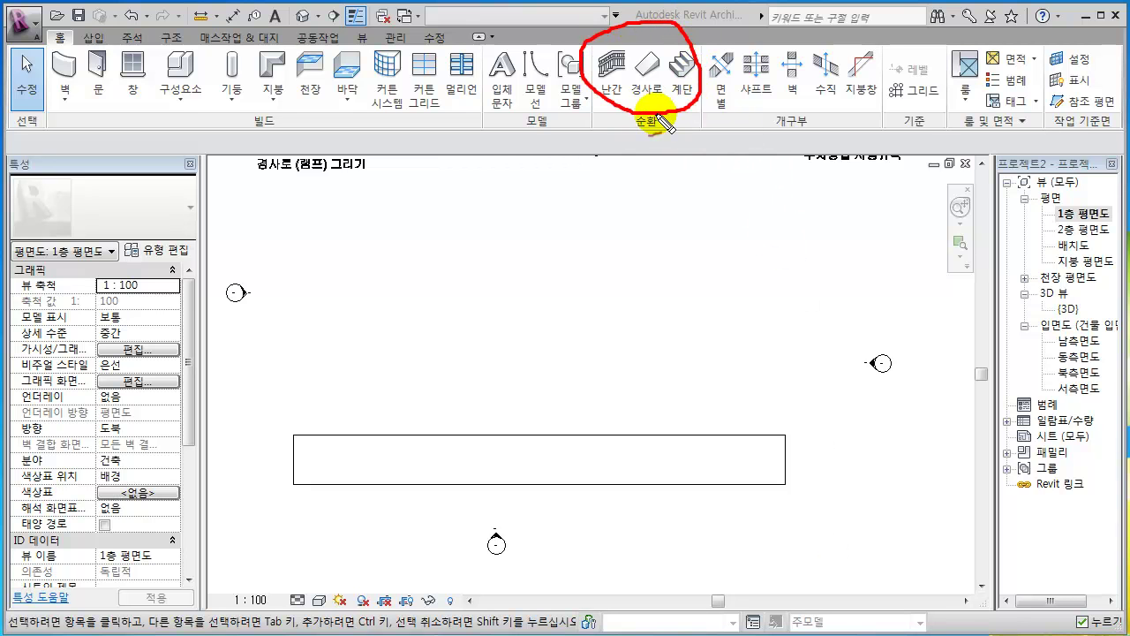
{"action": "mouse_move", "coordinate": [305, 107]}
{"action": "left_mouse_down"}
{"action": "mouse_move", "coordinate": [320, 39]}
{"action": "mouse_move", "coordinate": [383, 63]}
{"action": "mouse_move", "coordinate": [369, 105]}
{"action": "left_mouse_up"}
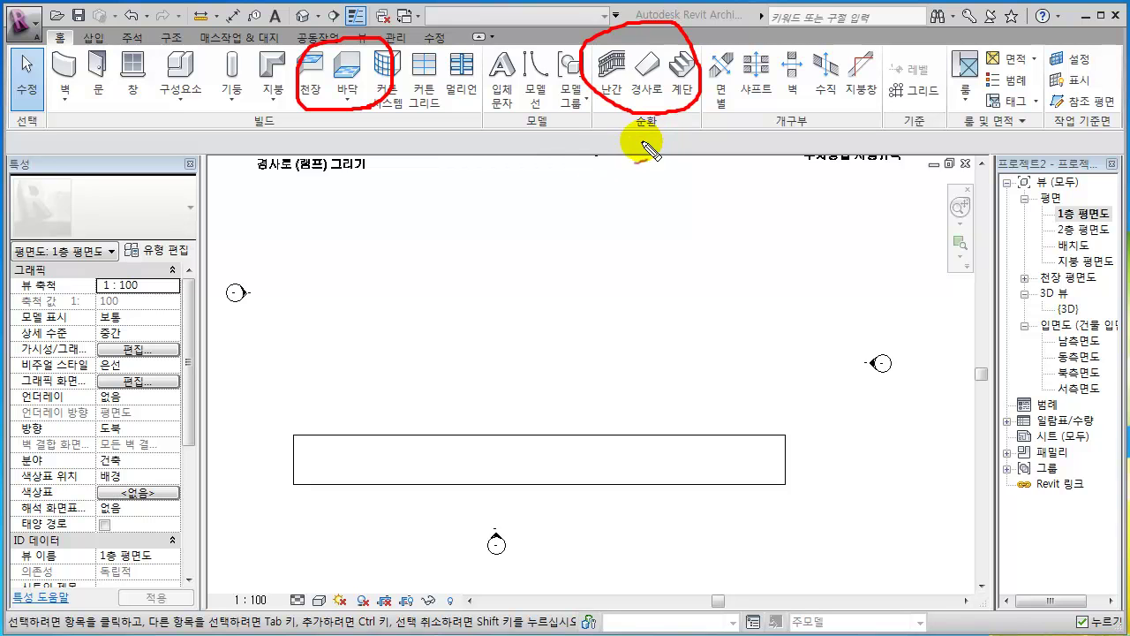
{"action": "key", "text": "Escape"}
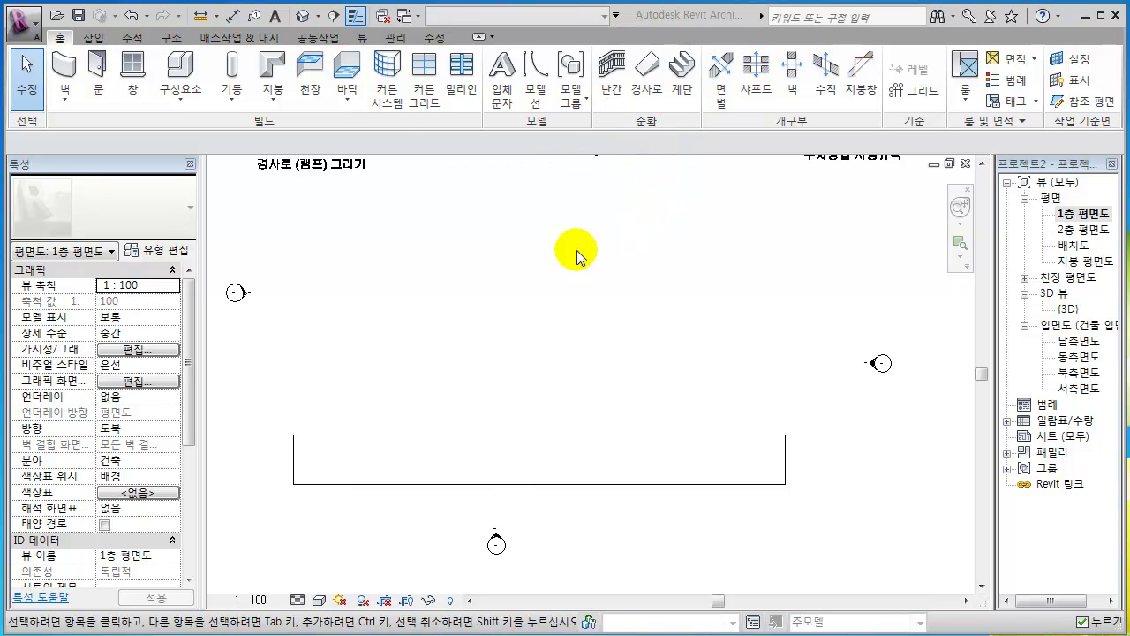
- Start a new floor and sketch a 180° centre-ends arc with radius 5000, centred on the rectangular floor's upper edge
{"action": "left_click", "coordinate": [356, 104]}
{"action": "left_click", "coordinate": [364, 126]}
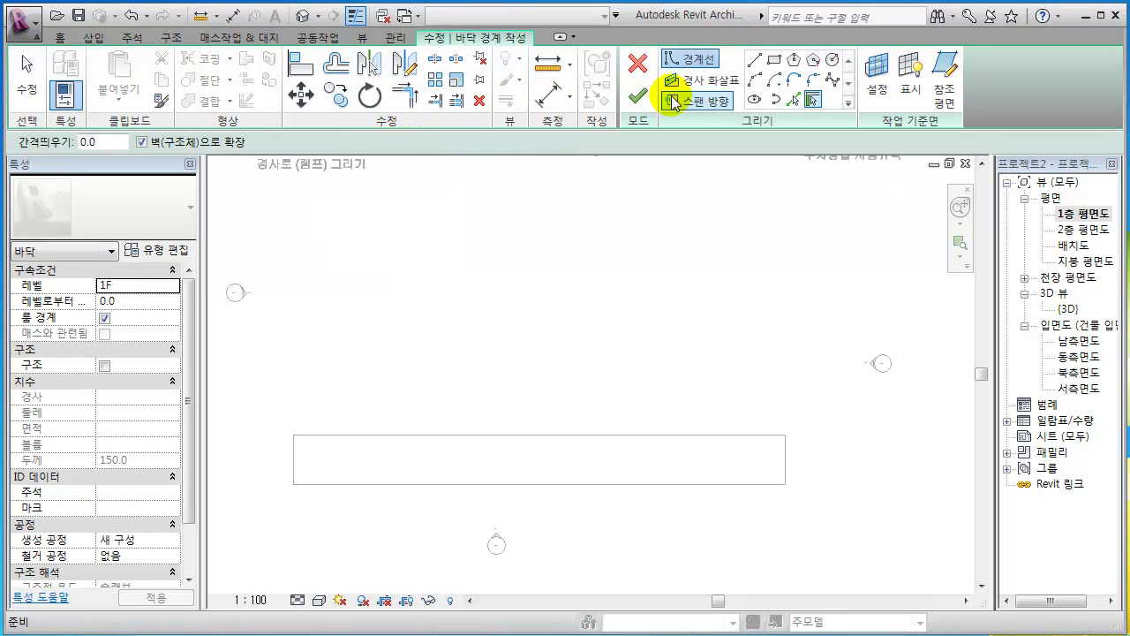
{"action": "left_click", "coordinate": [775, 79]}
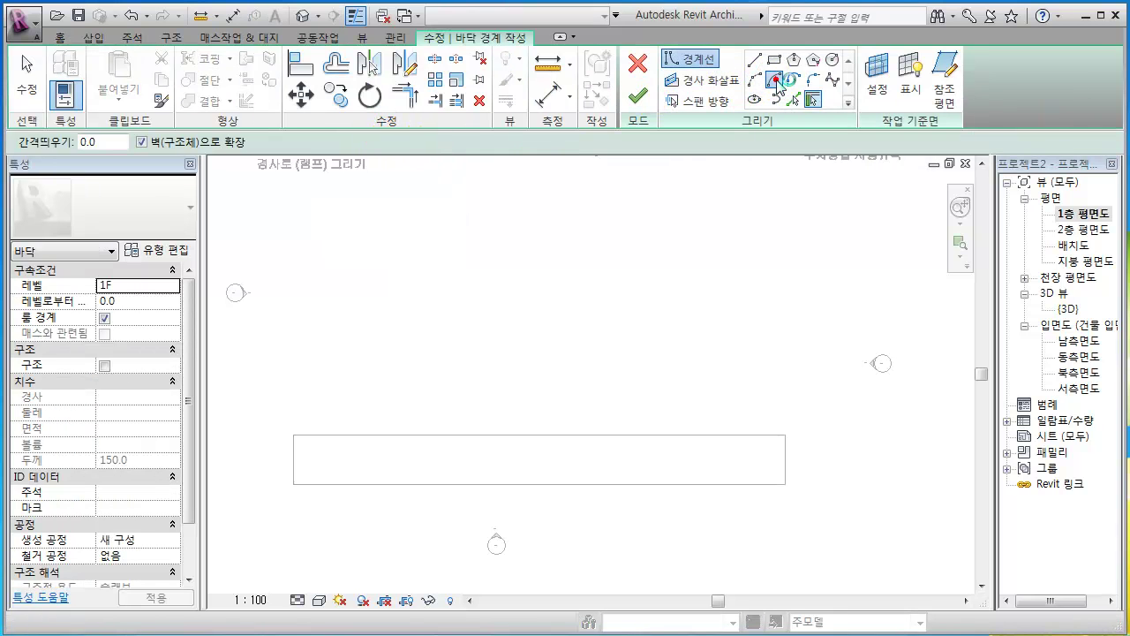
{"action": "left_click", "coordinate": [436, 436]}
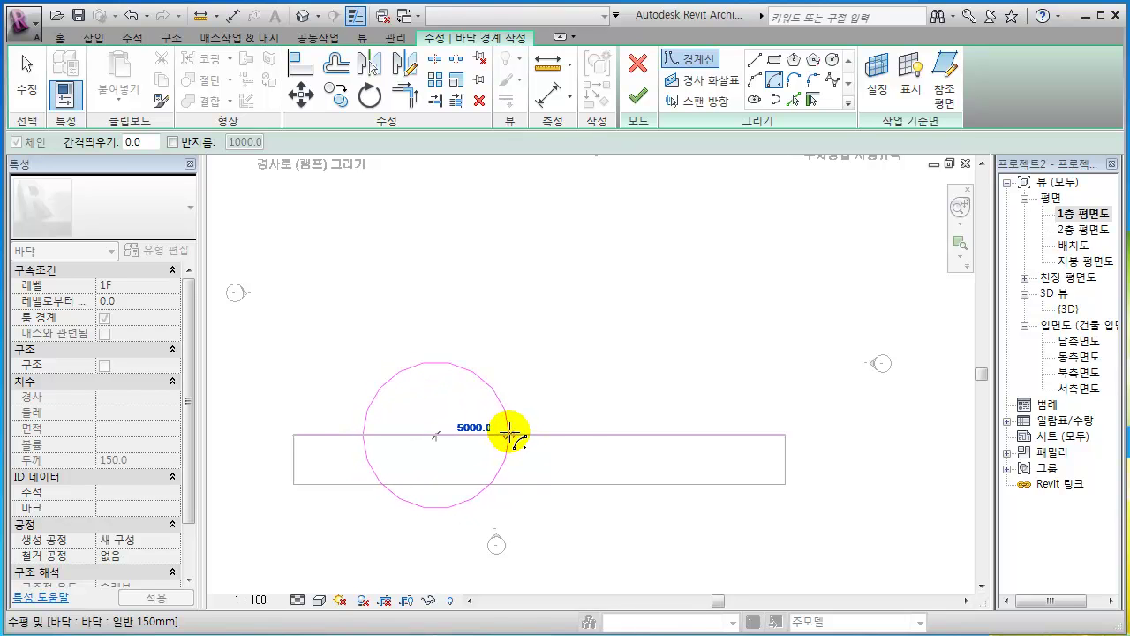
{"action": "type", "text": "5000"}
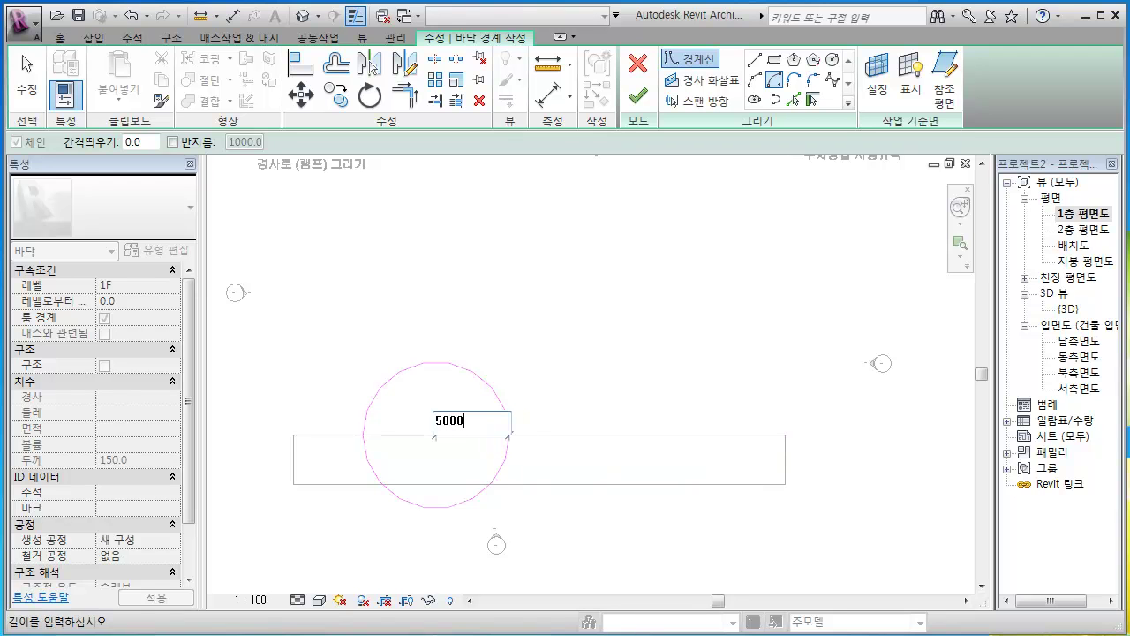
{"action": "key", "text": "Return"}
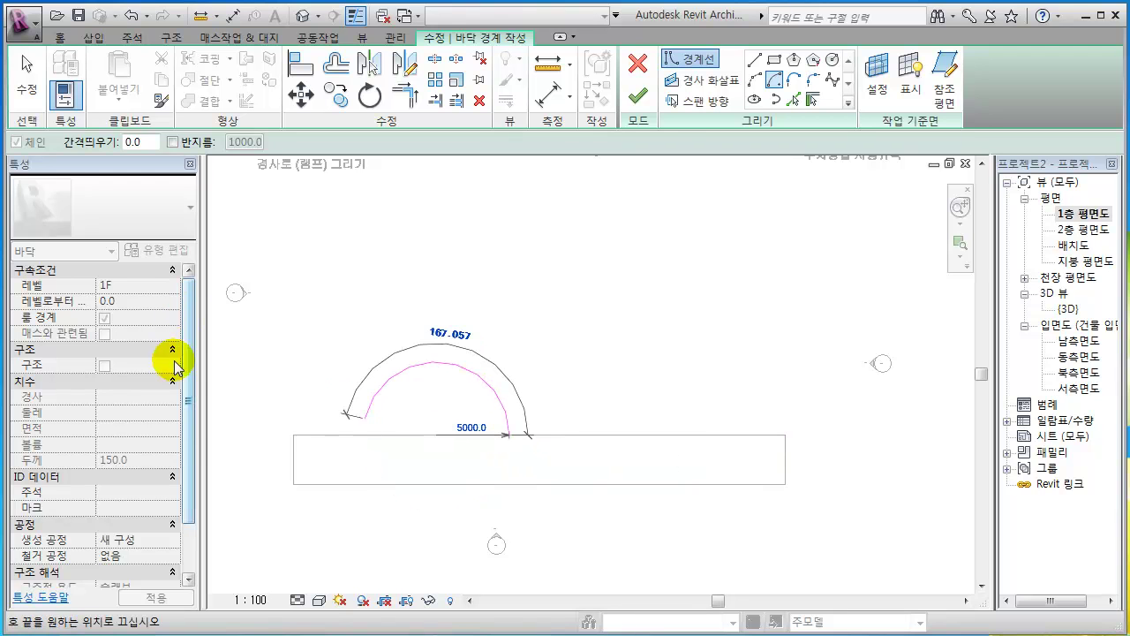
{"action": "left_click", "coordinate": [309, 432]}
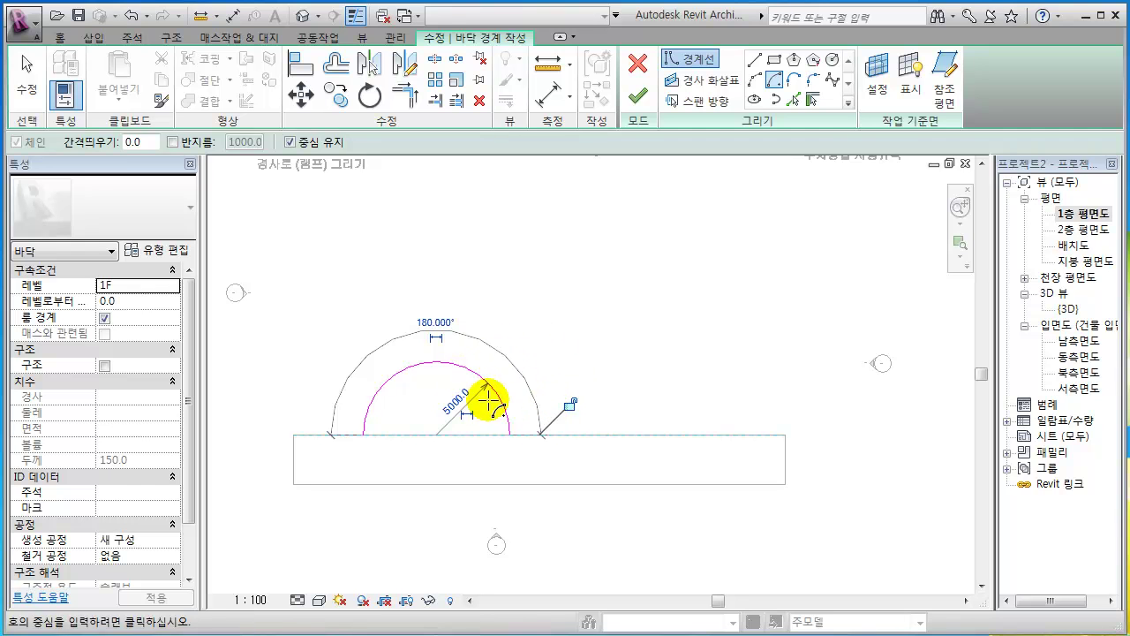
{"action": "left_click", "coordinate": [525, 392]}
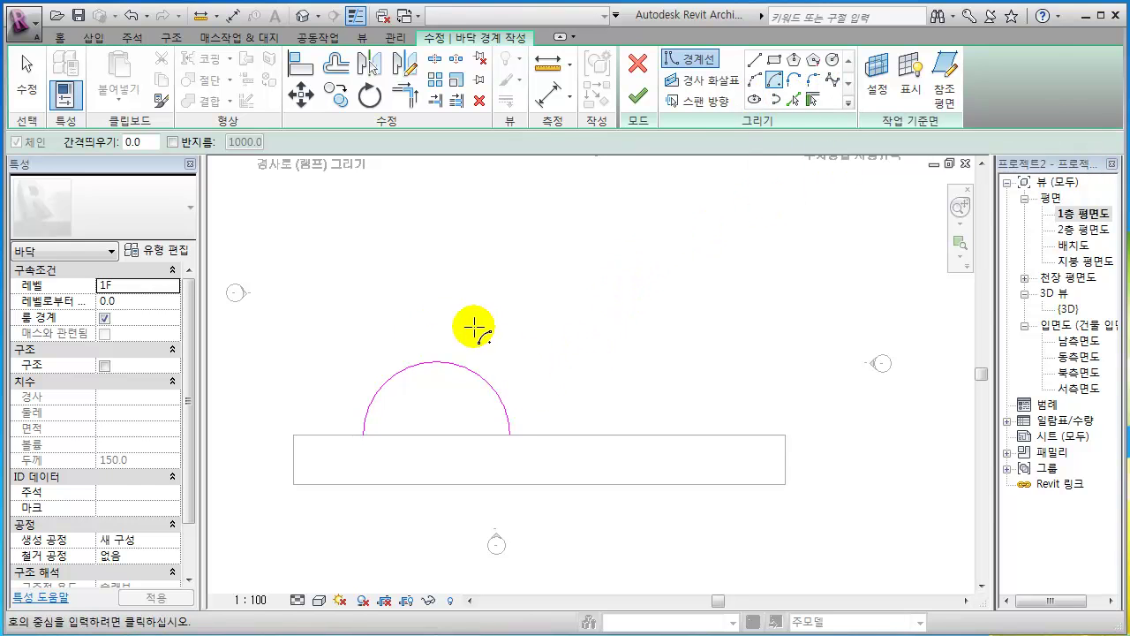
- Switch to the Notepad document to read the parking regulations on curved ramp radius and lane width, and return to Revit
{"action": "middle_click_drag", "start_coordinate": [501, 342], "coordinate": [490, 365]}
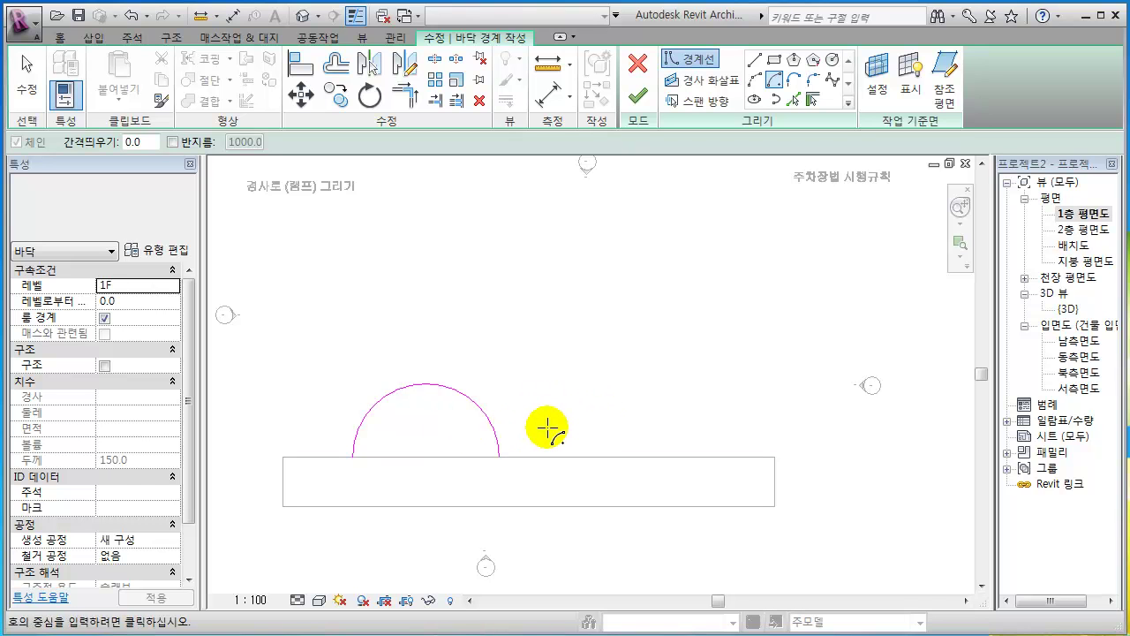
{"action": "mouse_move", "coordinate": [1129, 12]}
{"action": "left_mouse_down"}
{"action": "mouse_move", "coordinate": [1017, 135]}
{"action": "mouse_move", "coordinate": [998, 179]}
{"action": "left_mouse_up"}
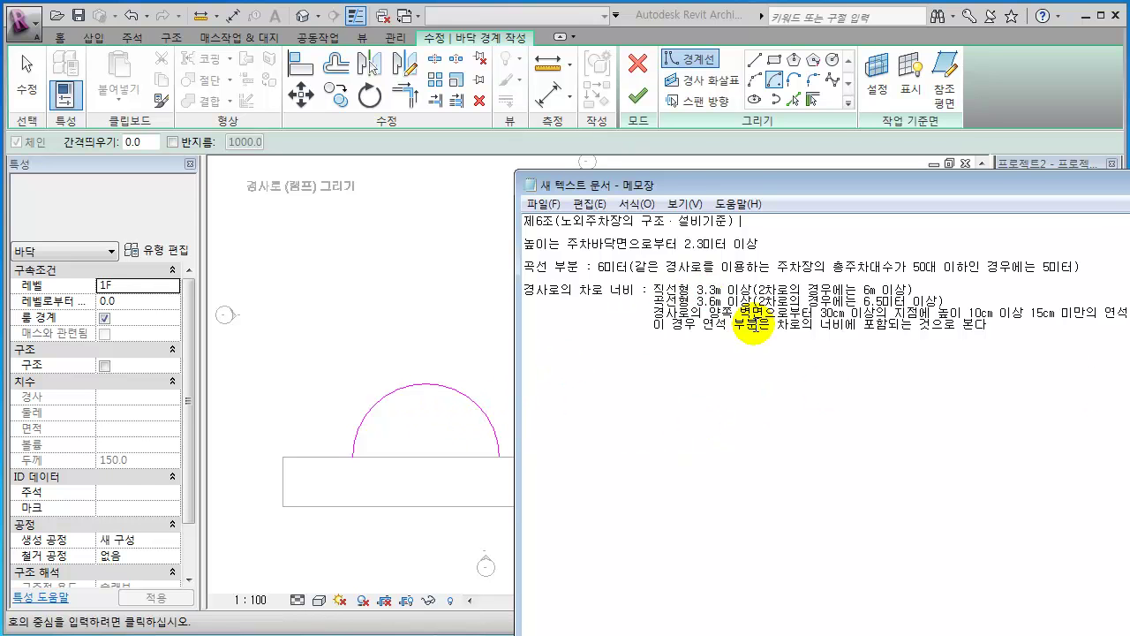
{"action": "left_click_drag", "start_coordinate": [815, 183], "coordinate": [1129, 183]}
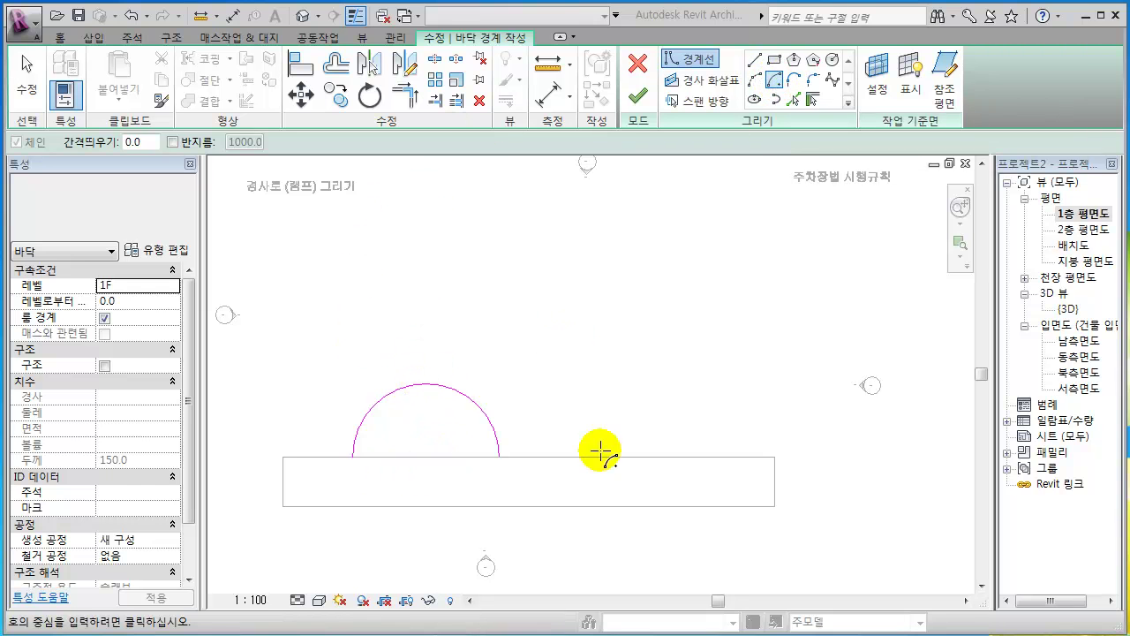
- Try an outward 3600 offset copy of the semicircular boundary with the Offset tool and undo it
{"action": "left_click", "coordinate": [336, 65]}
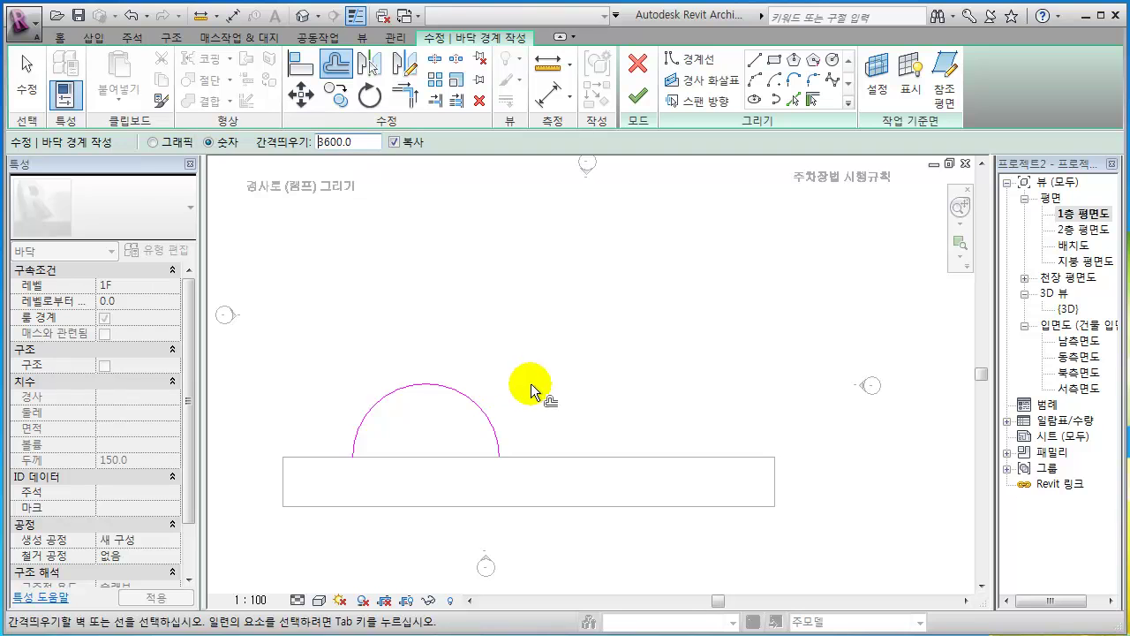
{"action": "left_click", "coordinate": [448, 386]}
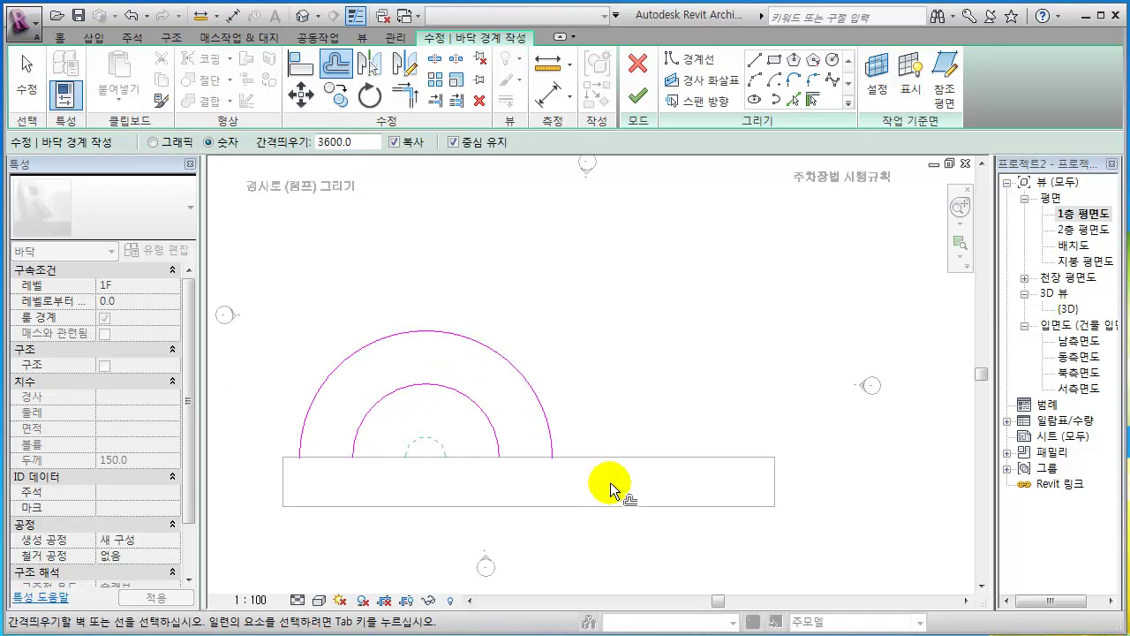
{"action": "key", "text": "ctrl+z"}
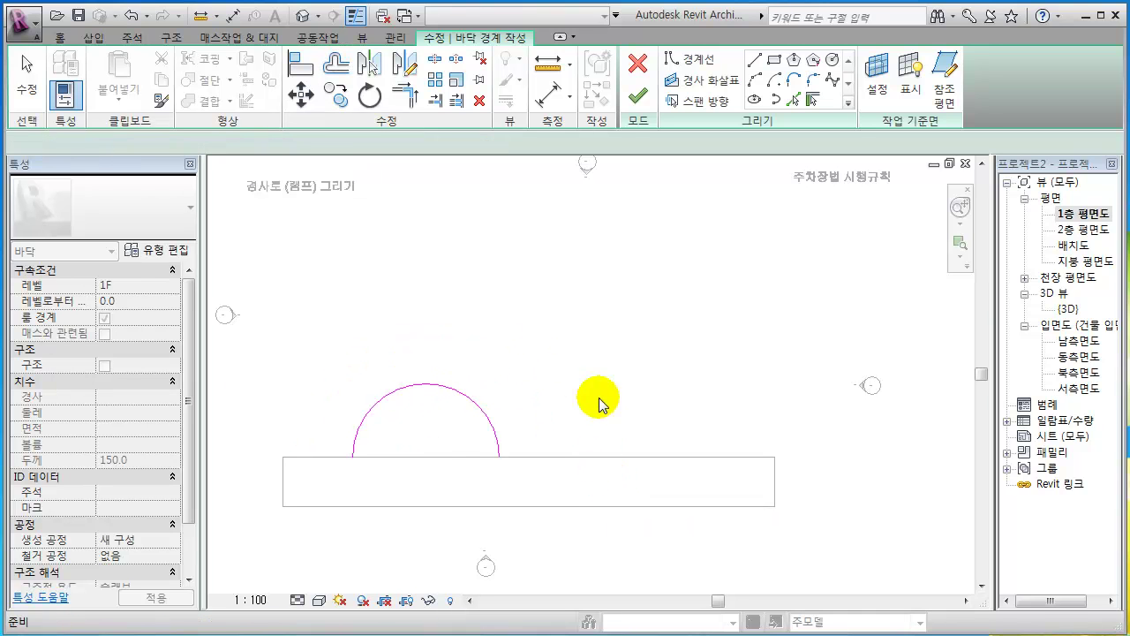
- Add an outer boundary arc by picking the semicircle with the Pick Lines tool at an offset of 3600
{"action": "left_click", "coordinate": [792, 100]}
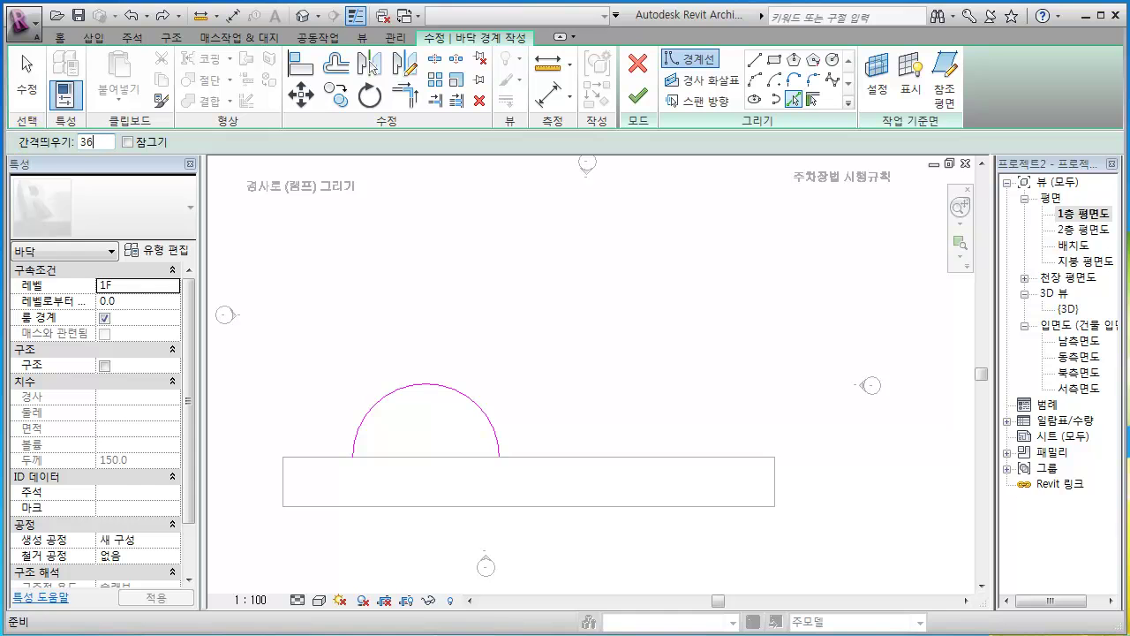
{"action": "left_click", "coordinate": [467, 399]}
{"action": "left_click", "coordinate": [548, 528]}
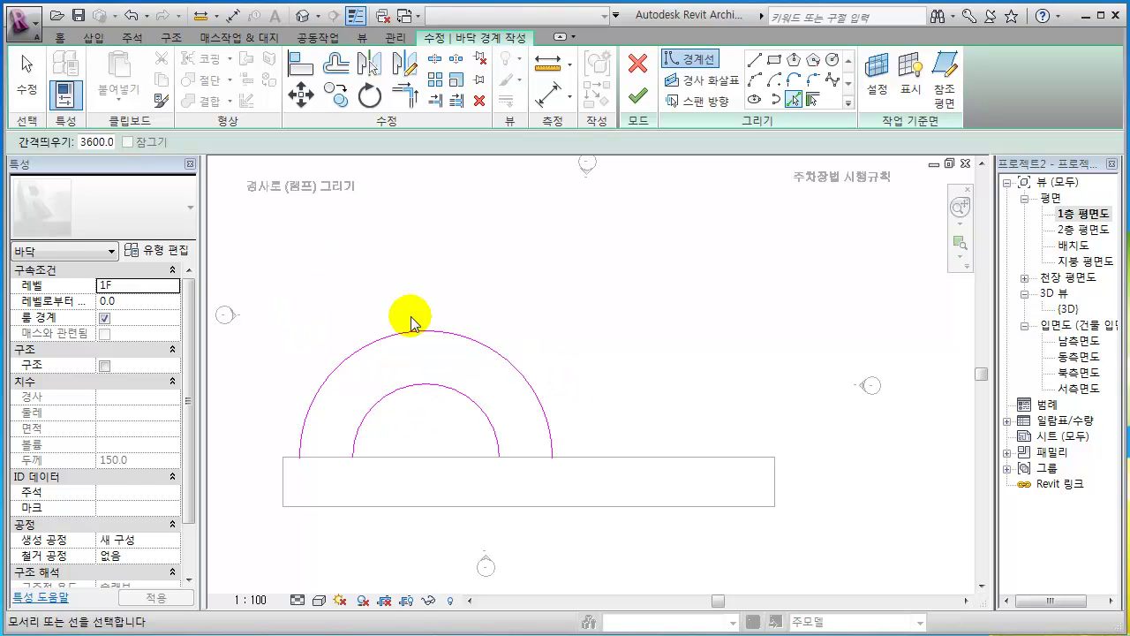
- Try to close both open ends between the inner and outer arcs with straight boundary lines and finish the floor sketch
{"action": "left_click", "coordinate": [753, 60]}
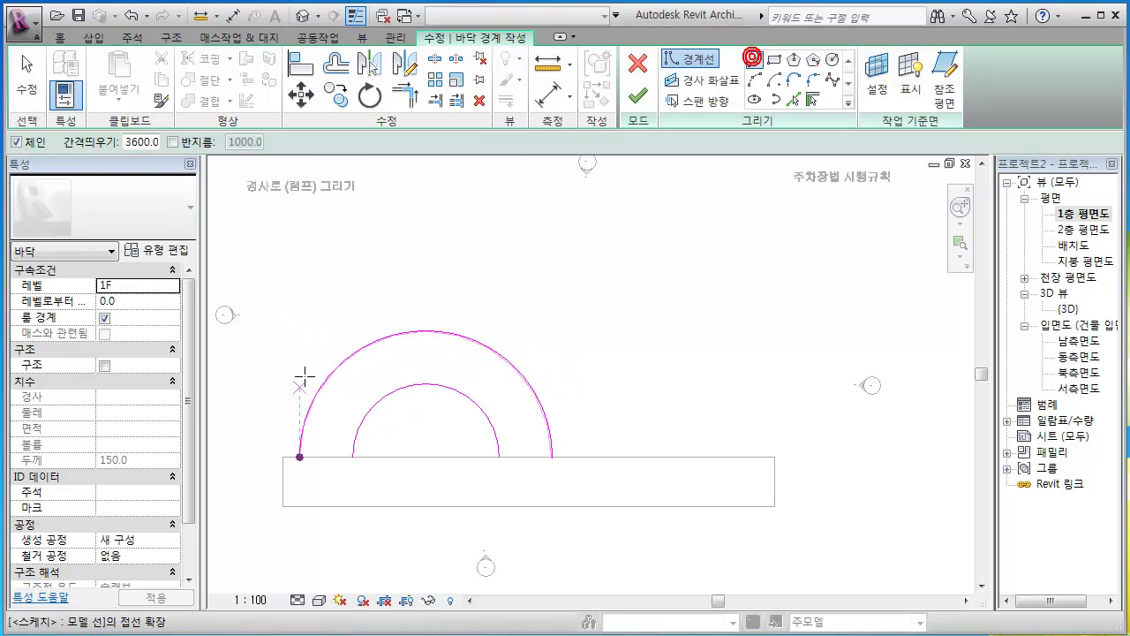
{"action": "left_click", "coordinate": [300, 457]}
{"action": "left_click", "coordinate": [354, 458]}
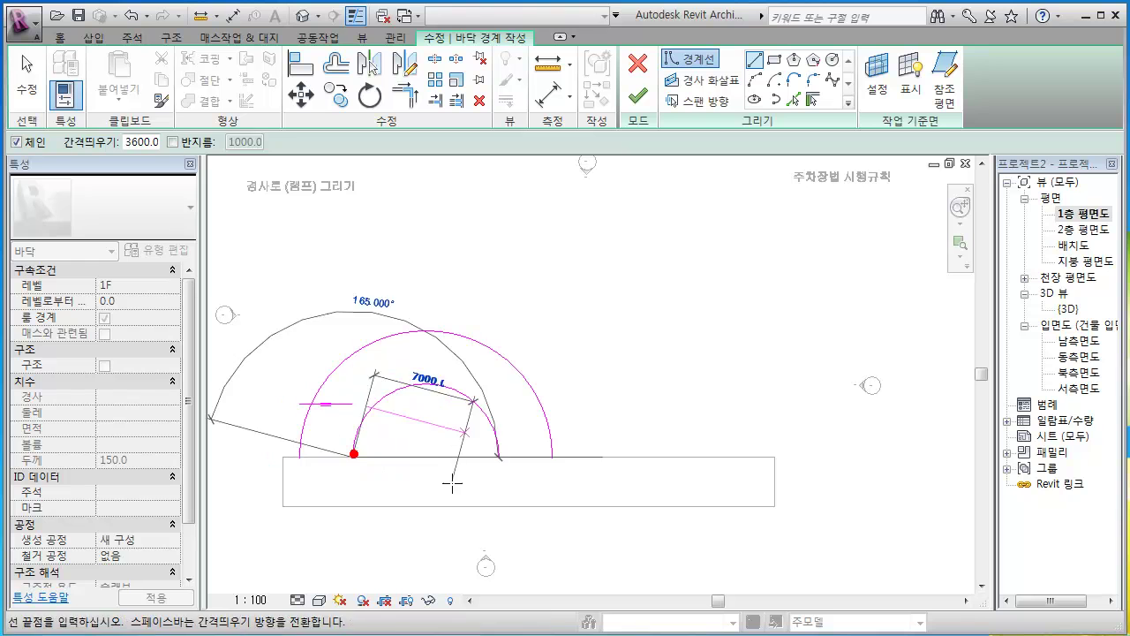
{"action": "key", "text": "Escape"}
{"action": "left_click", "coordinate": [499, 457]}
{"action": "left_click", "coordinate": [552, 458]}
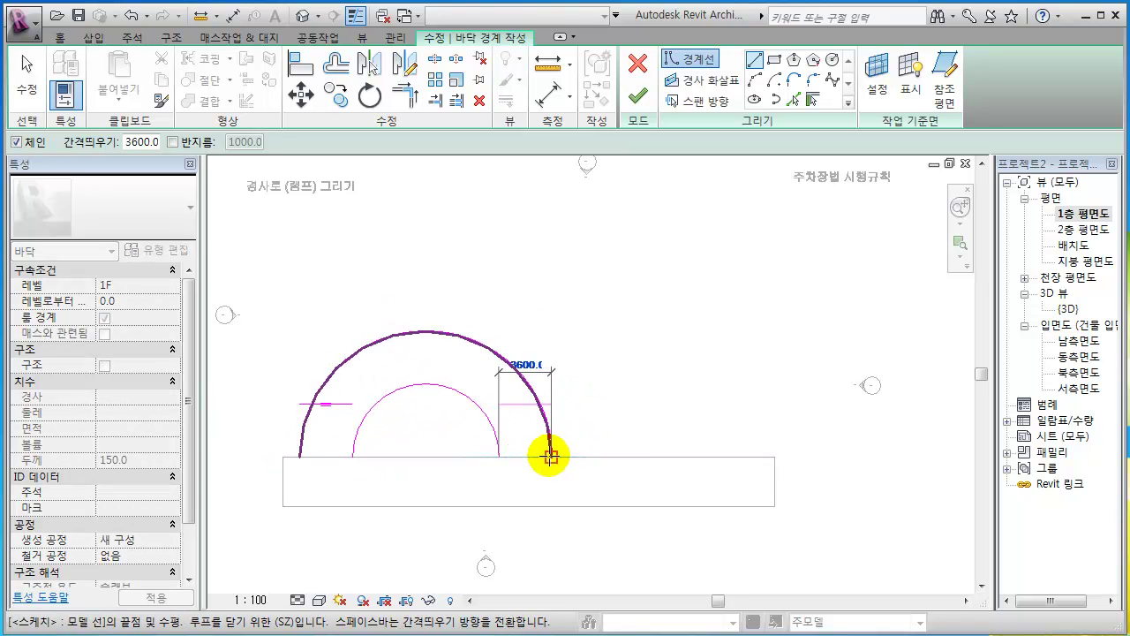
{"action": "right_click", "coordinate": [479, 454]}
{"action": "left_click", "coordinate": [667, 265]}
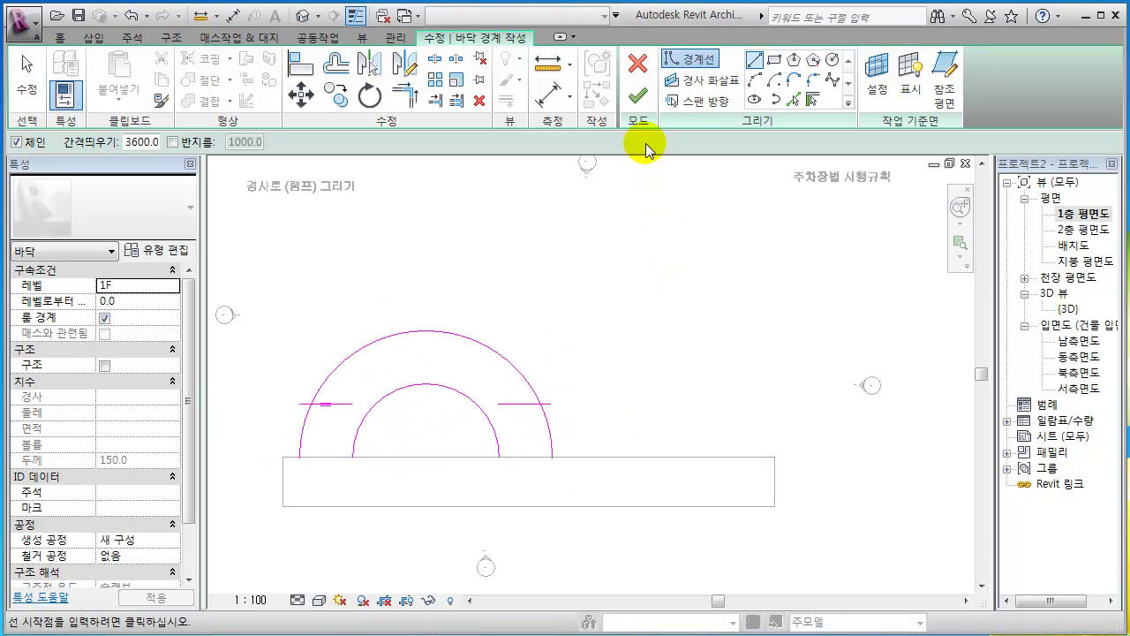
{"action": "left_click", "coordinate": [637, 96]}
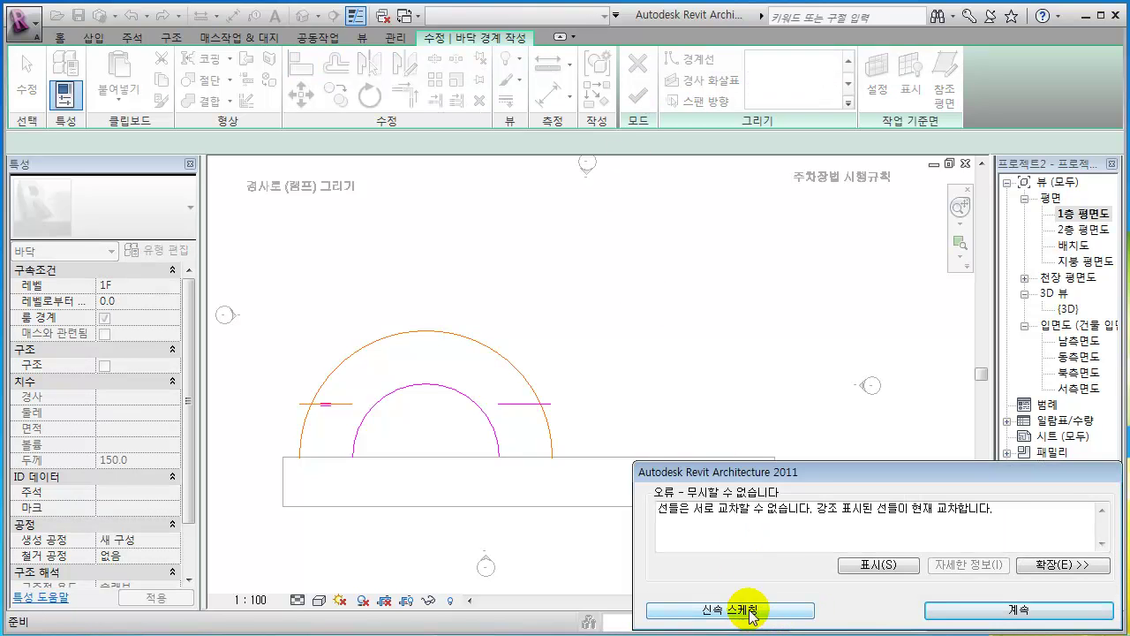
- Keep the floor sketch open and undo the misplaced end lines and the outer arc, leaving only the inner semicircle
{"action": "left_click", "coordinate": [806, 611]}
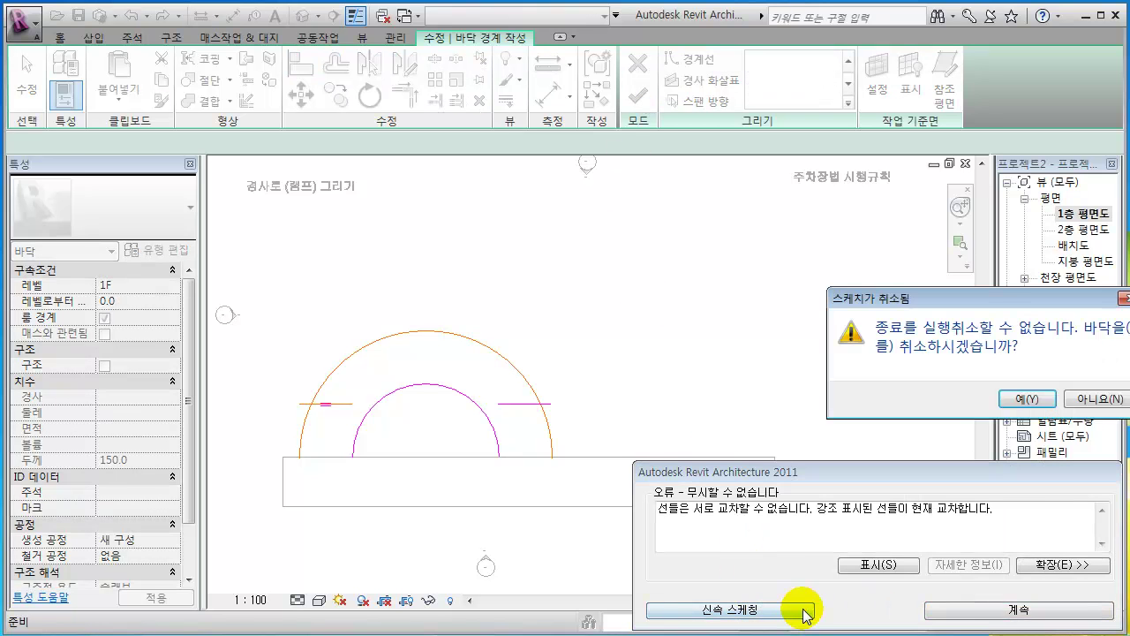
{"action": "key", "text": "n"}
{"action": "scroll", "coordinate": [308, 457], "scroll_direction": "up", "scroll_amount": 3}
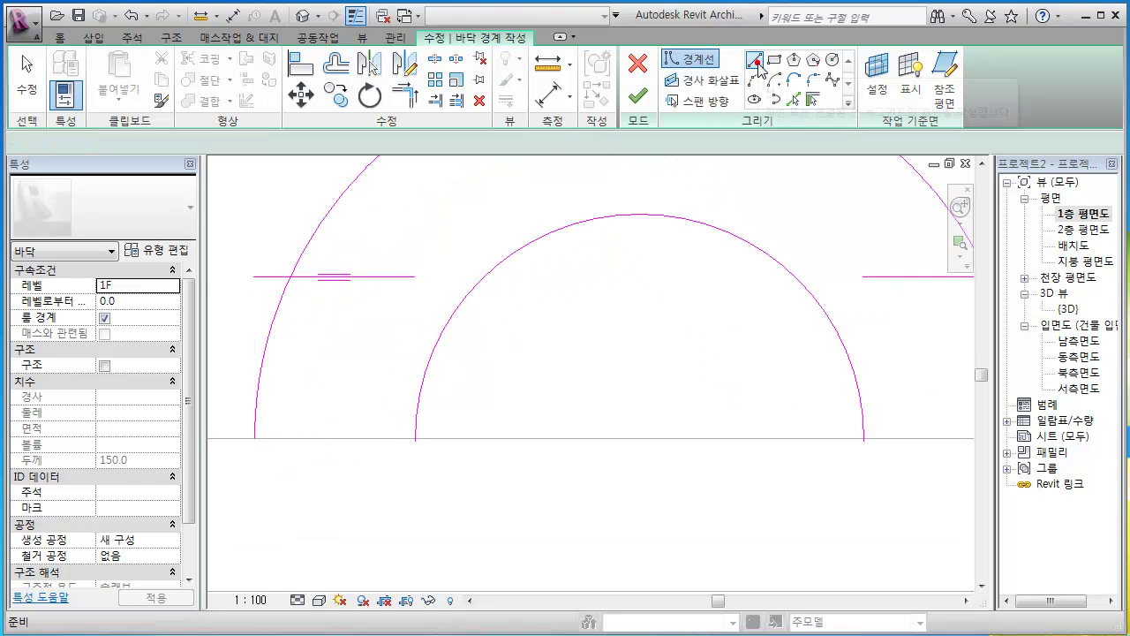
{"action": "left_click", "coordinate": [258, 438]}
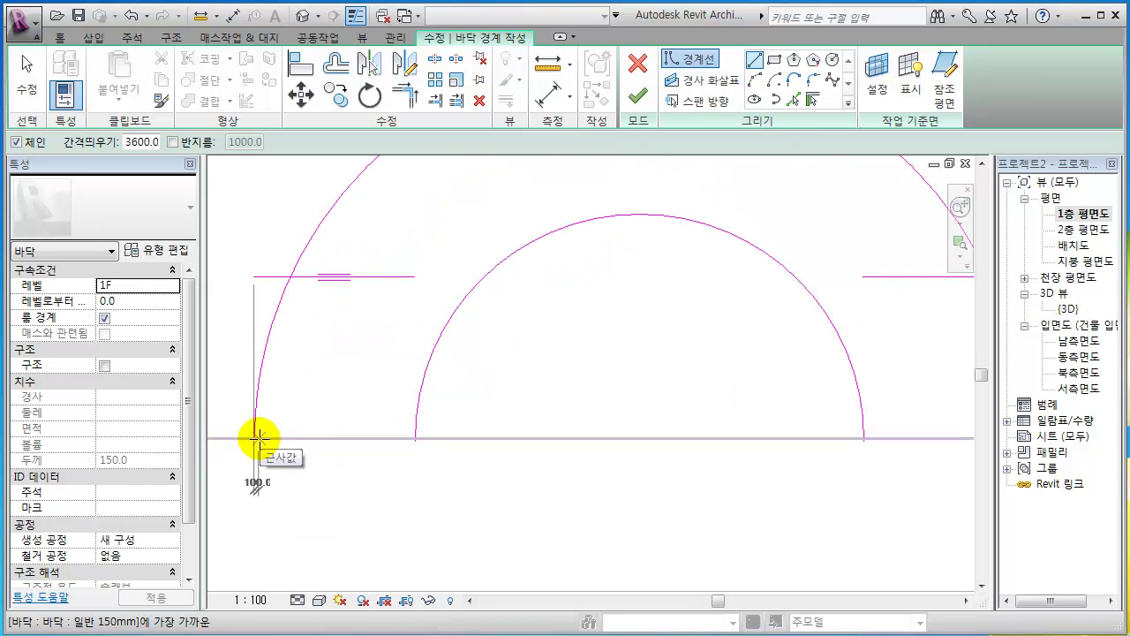
{"action": "key", "text": "Escape"}
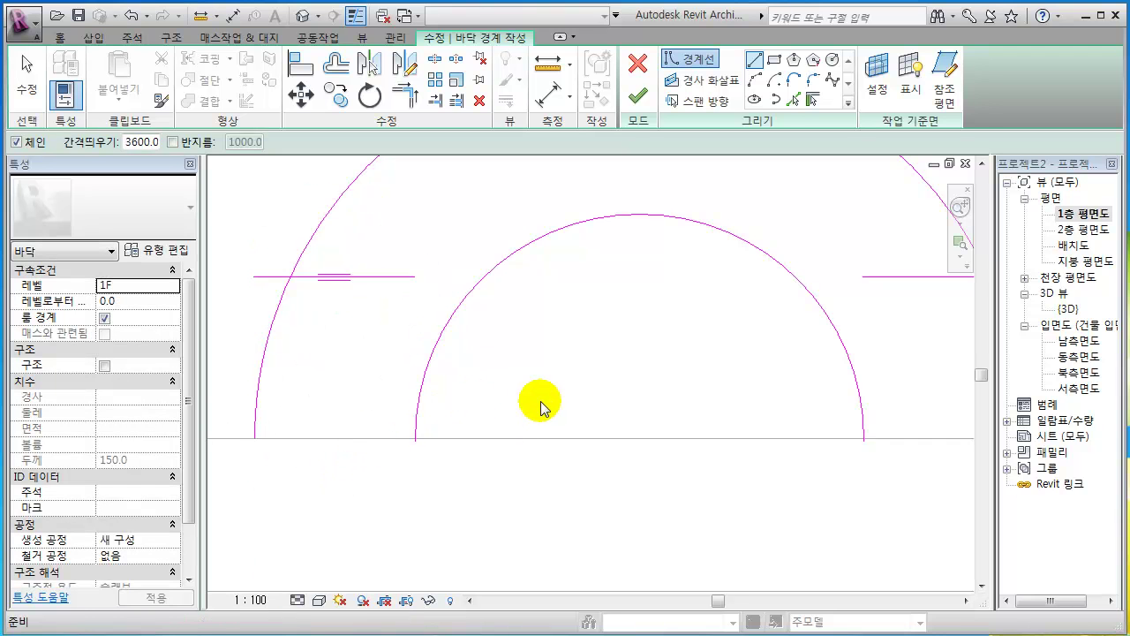
{"action": "scroll", "coordinate": [540, 406], "scroll_direction": "down", "scroll_amount": 3}
{"action": "key", "text": "ctrl+z"}
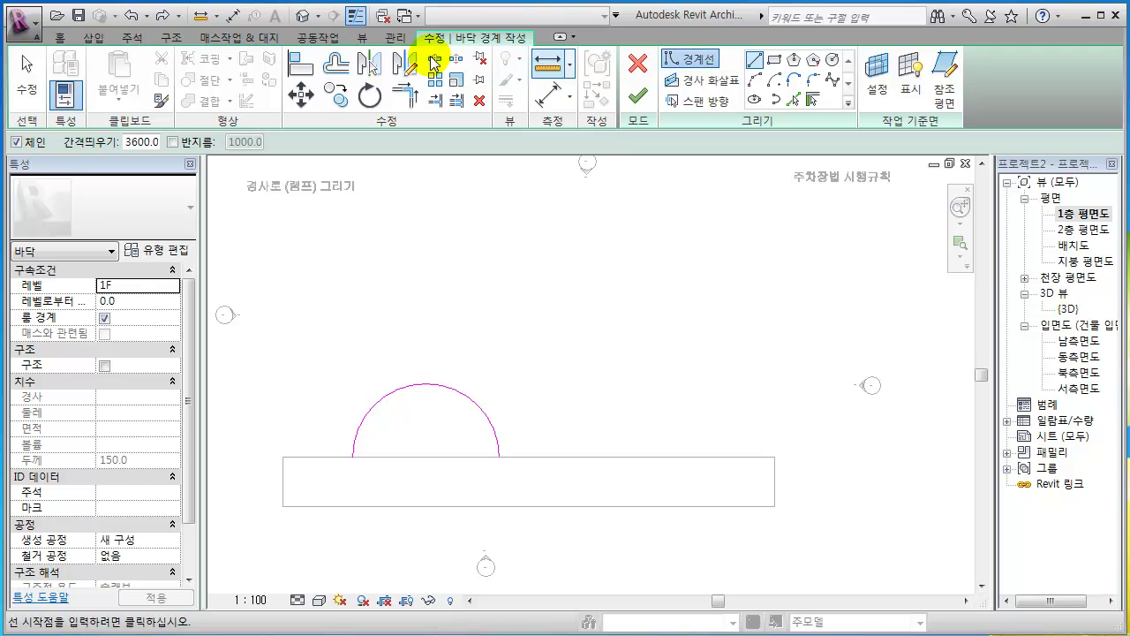
- Offset a copy of the semicircular boundary outward by 3600 with the Offset tool
{"action": "left_click", "coordinate": [335, 64]}
{"action": "left_click", "coordinate": [424, 383]}
{"action": "key", "text": "Escape"}
{"action": "scroll", "coordinate": [351, 476], "scroll_direction": "up", "scroll_amount": 2}
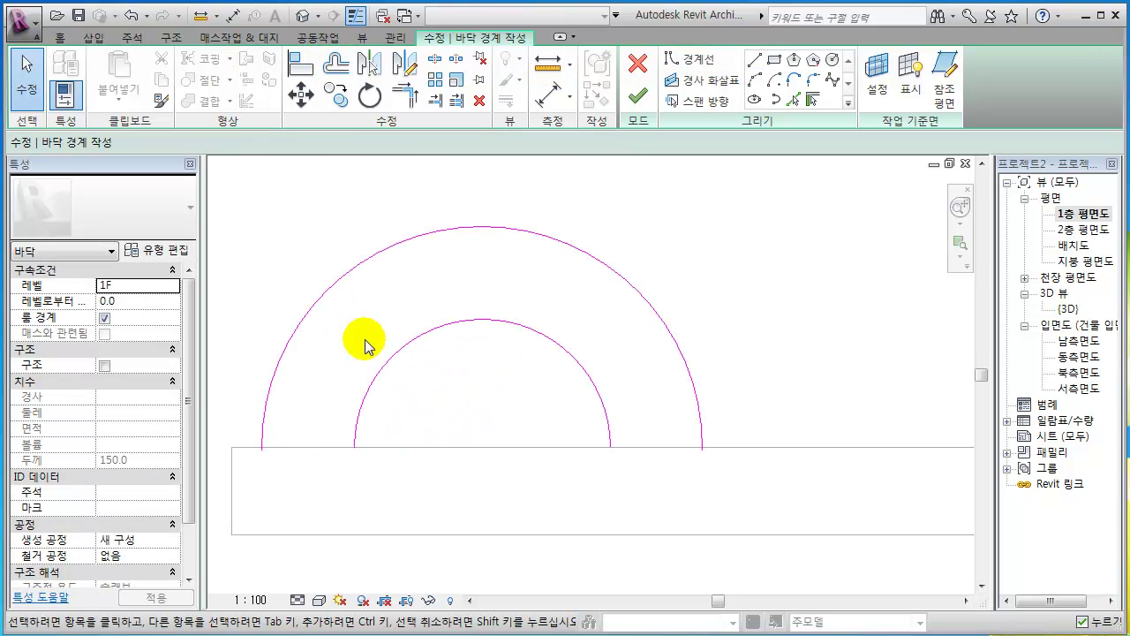
- Close both open ends between the two arcs with straight boundary lines at zero offset and finish the floor sketch
{"action": "left_click", "coordinate": [756, 62]}
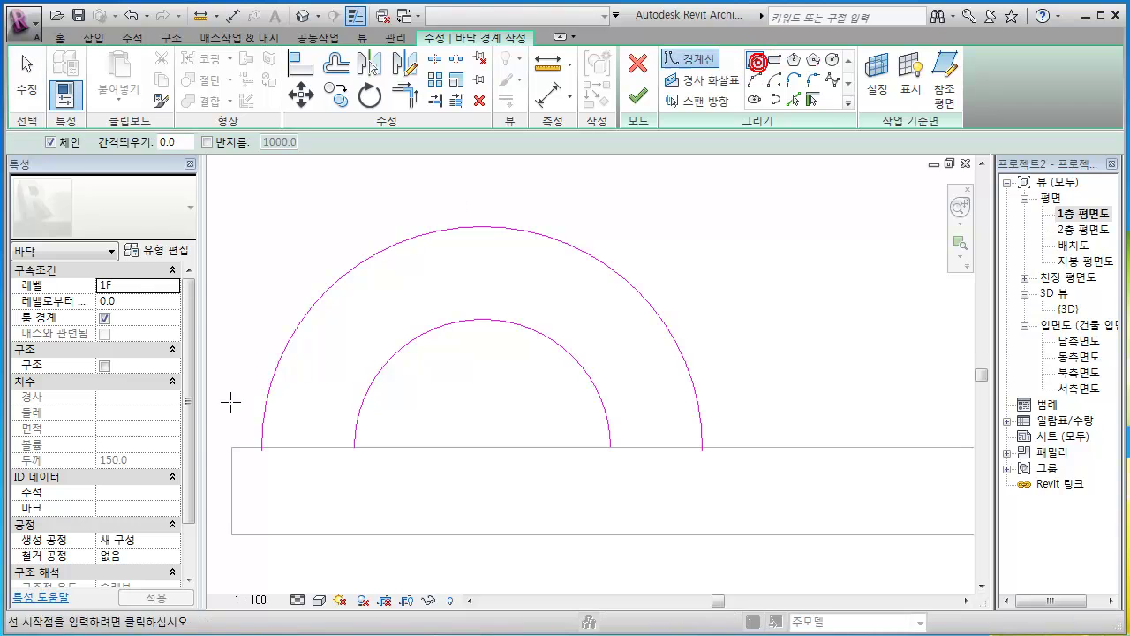
{"action": "left_click", "coordinate": [263, 449]}
{"action": "left_click", "coordinate": [356, 445]}
{"action": "key", "text": "Escape"}
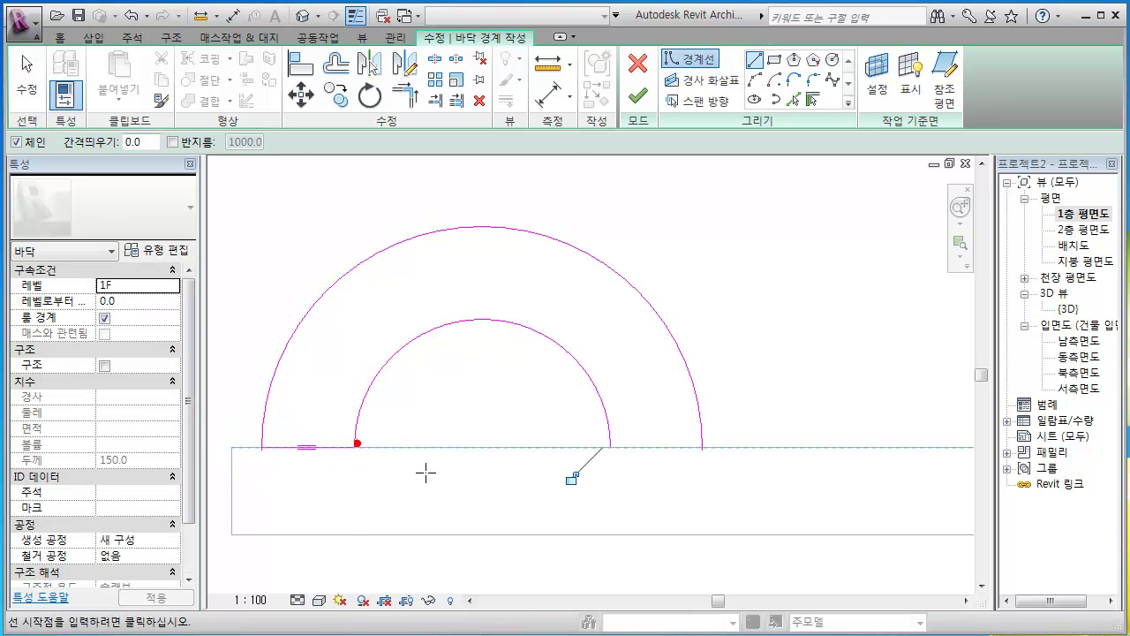
{"action": "left_click", "coordinate": [610, 447]}
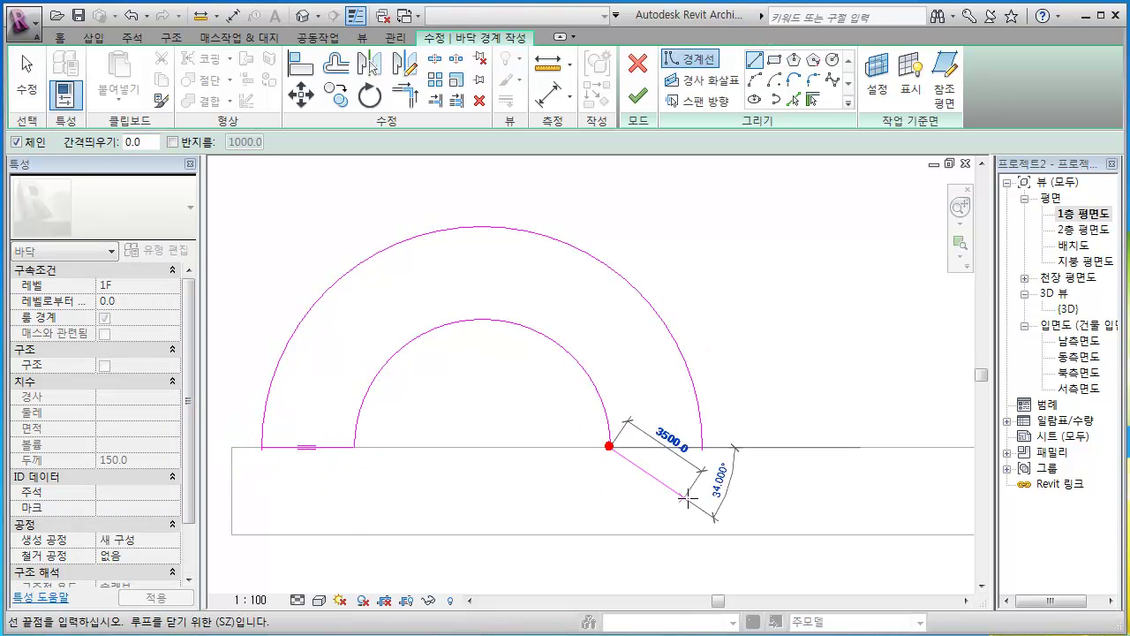
{"action": "left_click", "coordinate": [703, 445]}
{"action": "scroll", "coordinate": [736, 447], "scroll_direction": "up", "scroll_amount": 2}
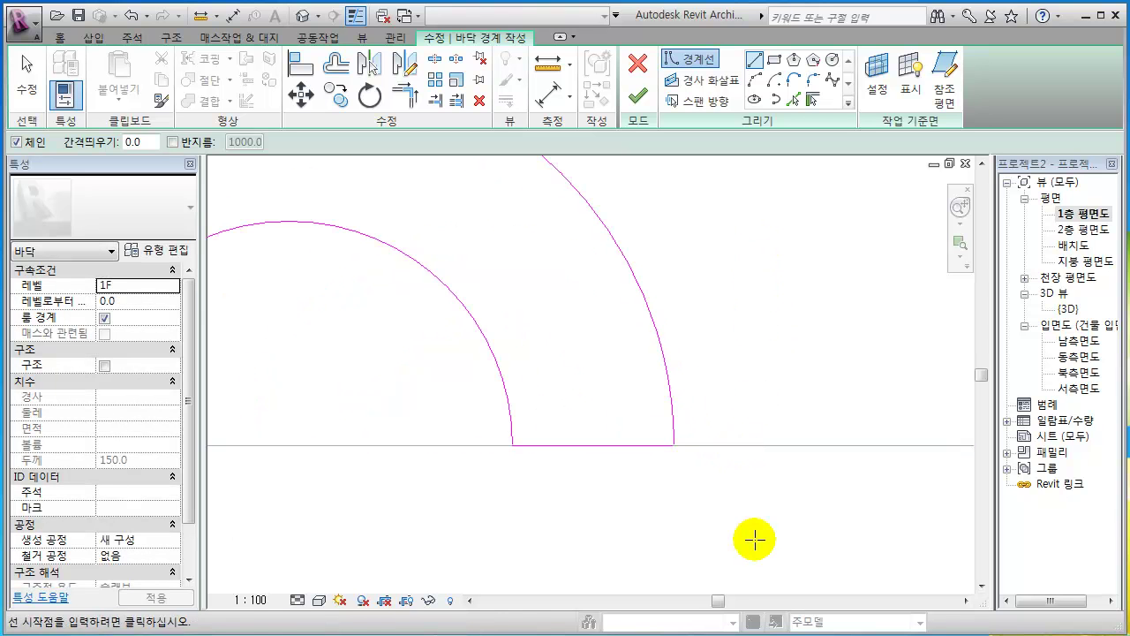
{"action": "key", "text": "Escape"}
{"action": "key", "text": "Escape"}
{"action": "scroll", "coordinate": [752, 517], "scroll_direction": "down", "scroll_amount": 2}
{"action": "left_click", "coordinate": [639, 94]}
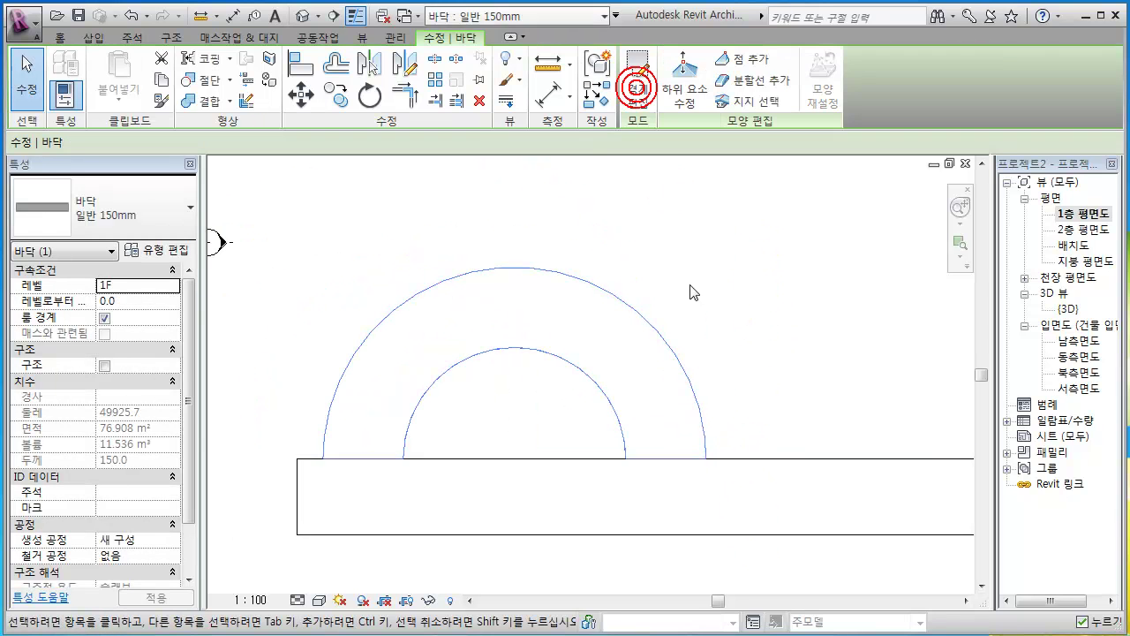
- Inspect the new semicircular floor in the 3D view and its position against the levels in the south elevation
{"action": "scroll", "coordinate": [664, 397], "scroll_direction": "down", "scroll_amount": 1}
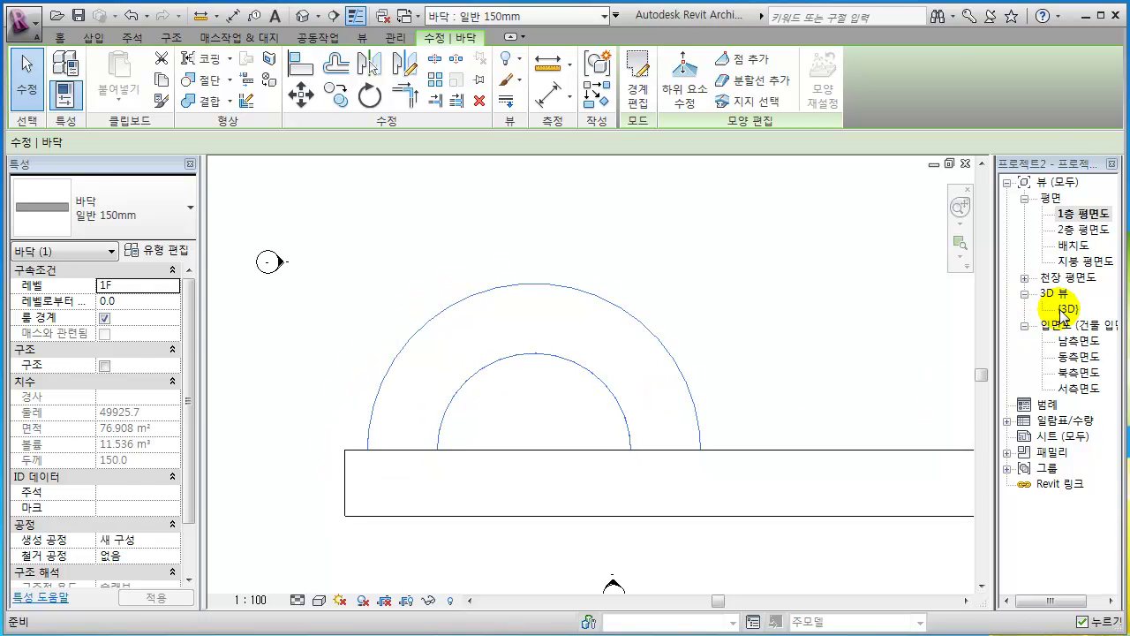
{"action": "double_click", "coordinate": [1065, 309]}
{"action": "middle_click_drag", "start_coordinate": [692, 353], "coordinate": [641, 247], "text": "shift"}
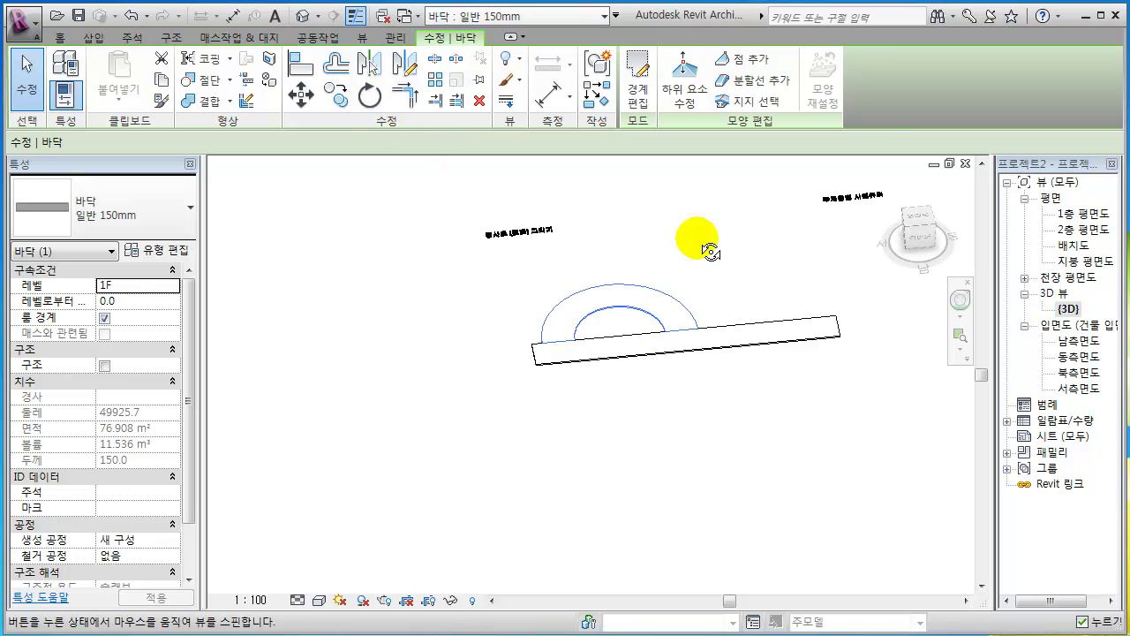
{"action": "scroll", "coordinate": [650, 374], "scroll_direction": "up", "scroll_amount": 3}
{"action": "middle_click_drag", "start_coordinate": [466, 440], "coordinate": [470, 334], "text": "shift"}
{"action": "key", "text": "Escape"}
{"action": "double_click", "coordinate": [1077, 340]}
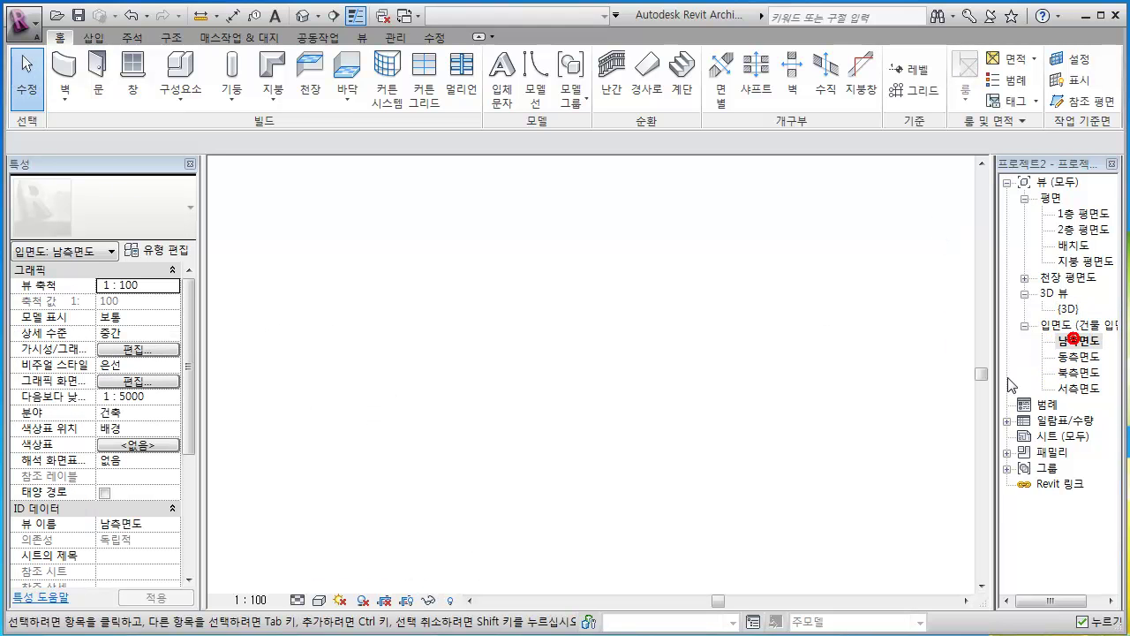
{"action": "middle_click_drag", "start_coordinate": [587, 508], "coordinate": [568, 411]}
{"action": "scroll", "coordinate": [557, 419], "scroll_direction": "up", "scroll_amount": 2}
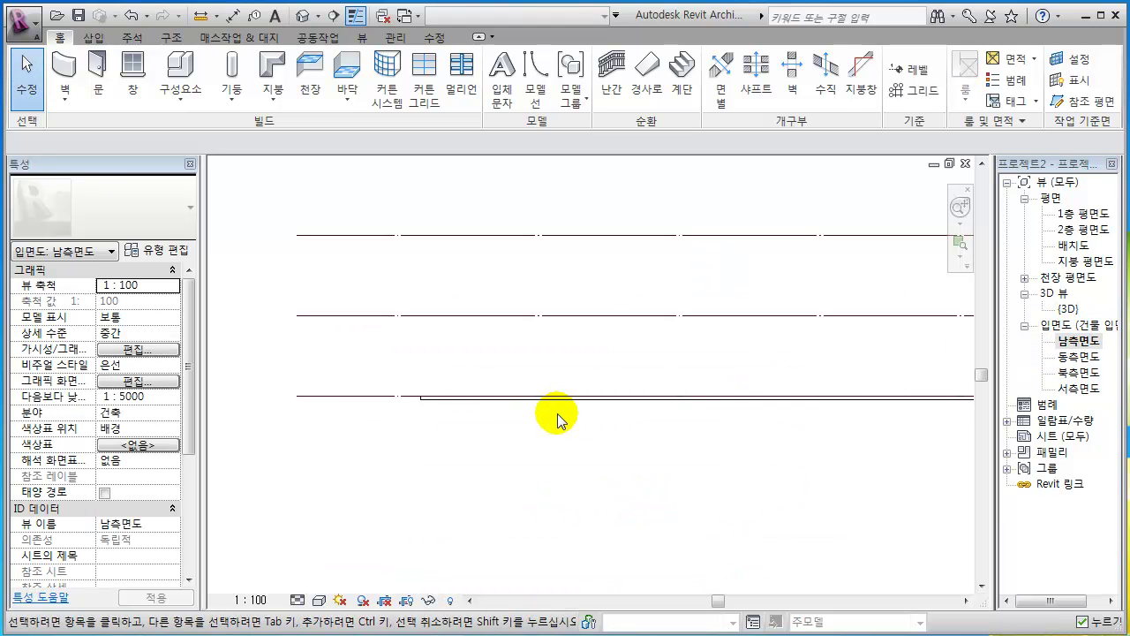
- In the 3D view, modify the curved floor's sub-elements to raise its left end edge to 3000, and finish the shape editing
{"action": "double_click", "coordinate": [1067, 306]}
{"action": "middle_click_drag", "start_coordinate": [629, 446], "coordinate": [695, 465], "text": "shift"}
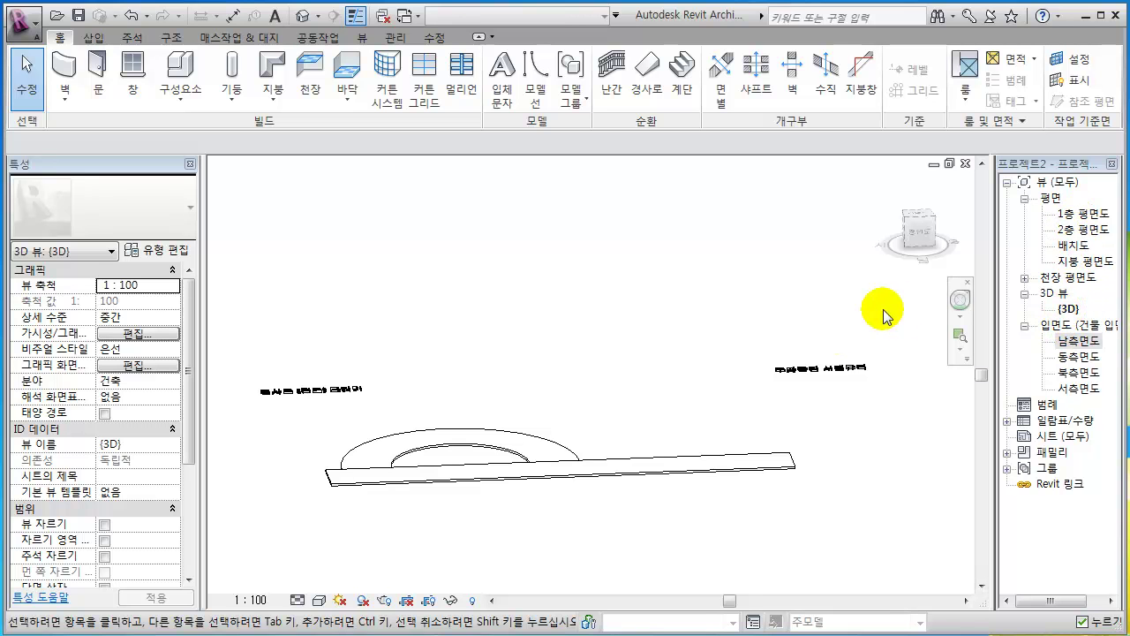
{"action": "middle_click_drag", "start_coordinate": [676, 398], "coordinate": [697, 448], "text": "shift"}
{"action": "scroll", "coordinate": [525, 459], "scroll_direction": "up", "scroll_amount": 3}
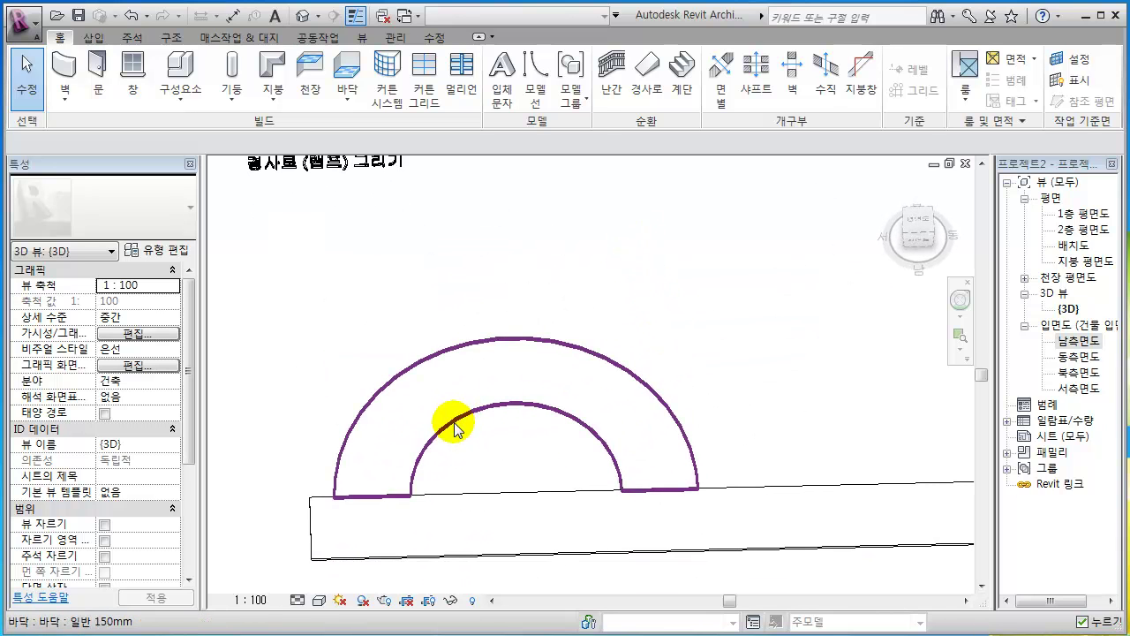
{"action": "left_click", "coordinate": [574, 423]}
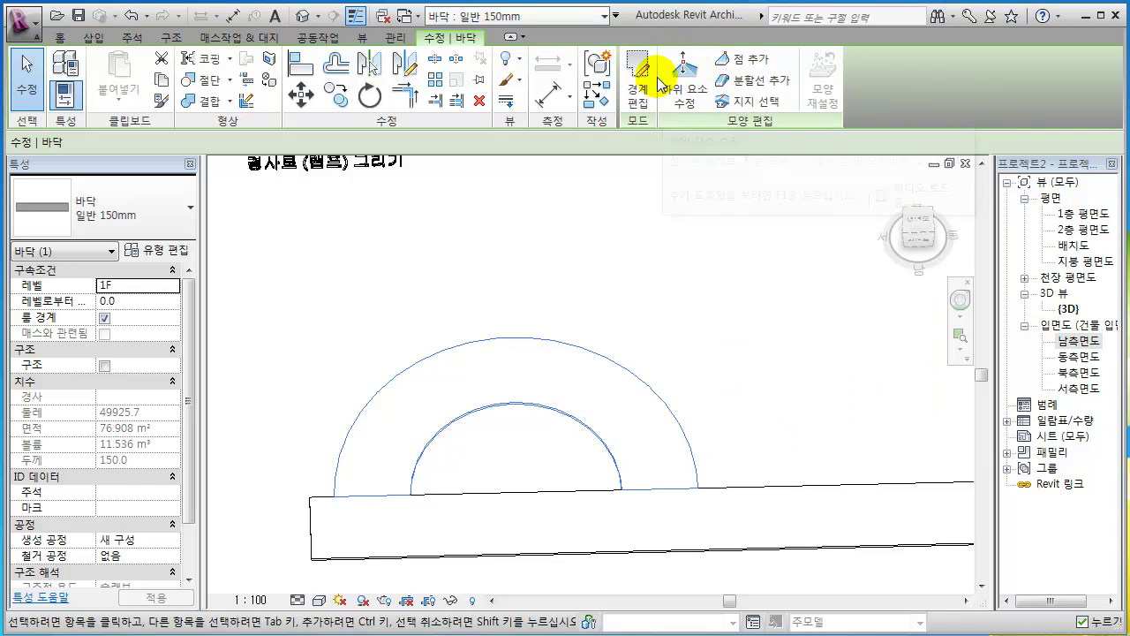
{"action": "left_click", "coordinate": [684, 98]}
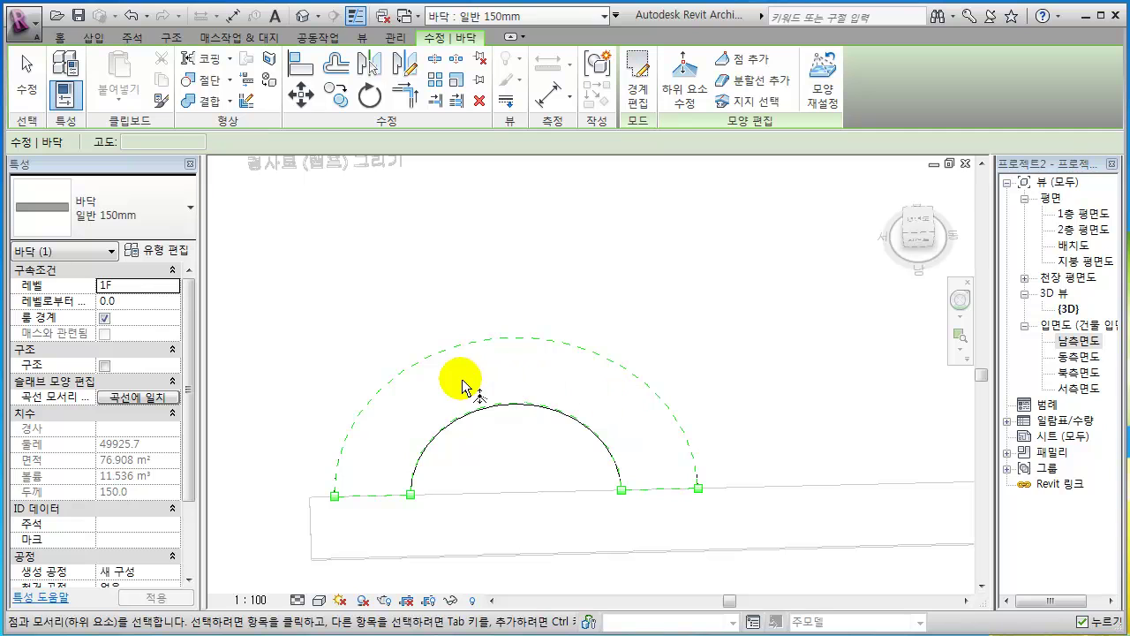
{"action": "left_click", "coordinate": [368, 497]}
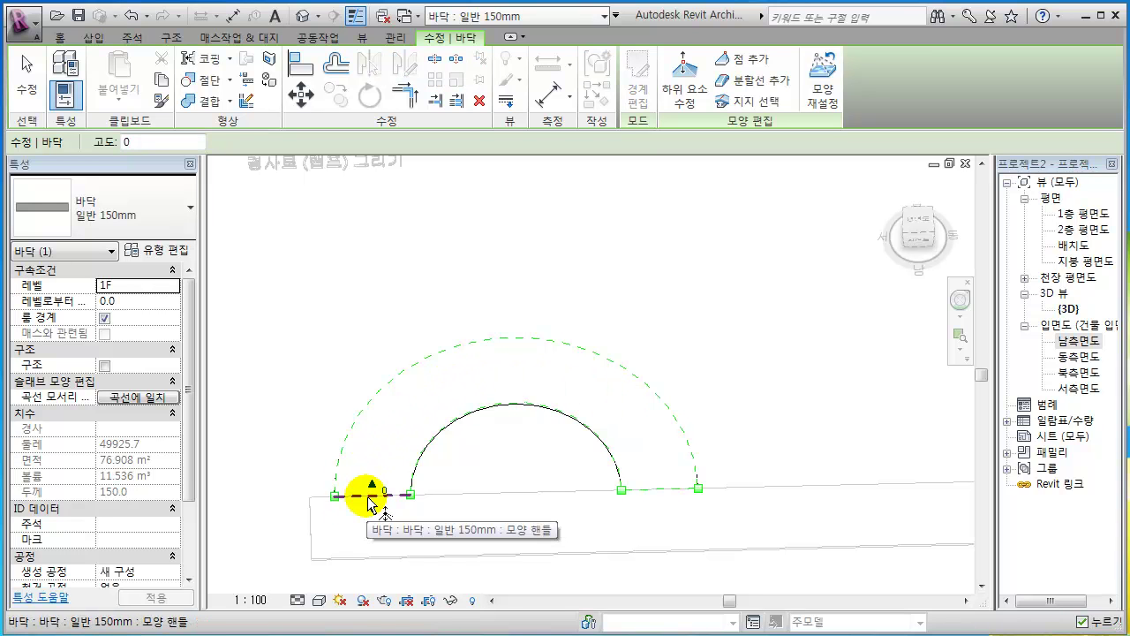
{"action": "left_click", "coordinate": [385, 490]}
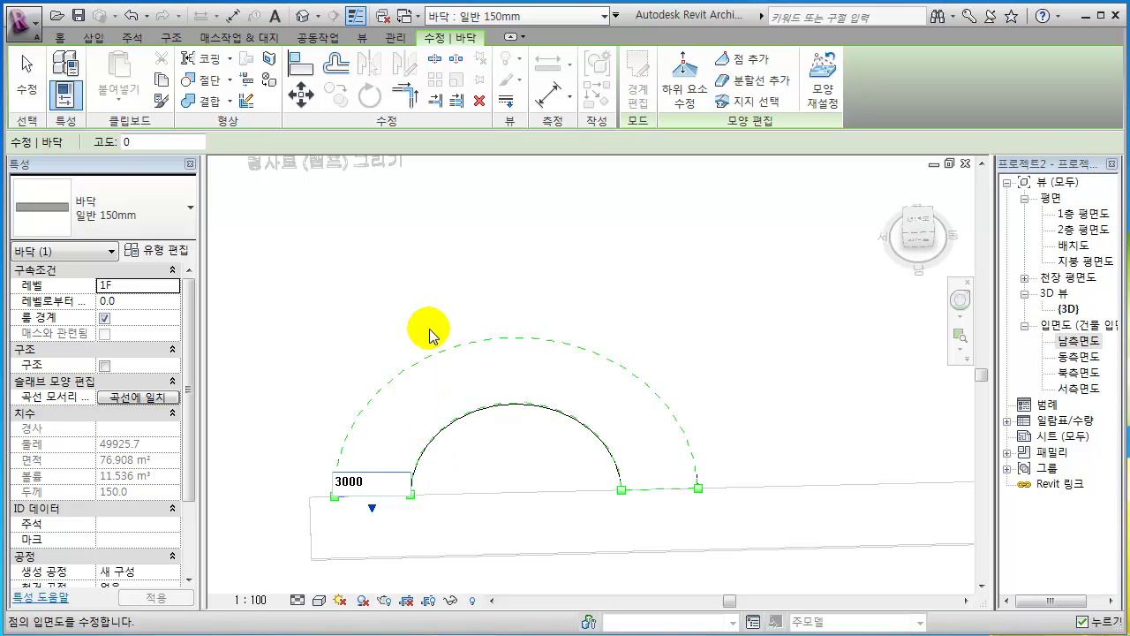
{"action": "key", "text": "Return"}
{"action": "mouse_move", "coordinate": [480, 485]}
{"action": "middle_mouse_down", "text": "shift"}
{"action": "mouse_move", "coordinate": [514, 472]}
{"action": "mouse_move", "coordinate": [504, 335]}
{"action": "mouse_move", "coordinate": [580, 271]}
{"action": "mouse_move", "coordinate": [573, 371]}
{"action": "mouse_move", "coordinate": [554, 352]}
{"action": "mouse_move", "coordinate": [565, 280]}
{"action": "mouse_move", "coordinate": [595, 240]}
{"action": "mouse_move", "coordinate": [764, 282]}
{"action": "mouse_move", "coordinate": [875, 329]}
{"action": "mouse_move", "coordinate": [504, 391]}
{"action": "mouse_move", "coordinate": [551, 446]}
{"action": "mouse_move", "coordinate": [601, 310]}
{"action": "mouse_move", "coordinate": [641, 338]}
{"action": "mouse_move", "coordinate": [719, 338]}
{"action": "mouse_move", "coordinate": [694, 380]}
{"action": "mouse_move", "coordinate": [529, 411]}
{"action": "mouse_move", "coordinate": [452, 348]}
{"action": "mouse_move", "coordinate": [388, 318]}
{"action": "mouse_move", "coordinate": [356, 318]}
{"action": "mouse_move", "coordinate": [495, 318]}
{"action": "mouse_move", "coordinate": [716, 368]}
{"action": "mouse_move", "coordinate": [592, 434]}
{"action": "mouse_move", "coordinate": [493, 344]}
{"action": "mouse_move", "coordinate": [335, 383]}
{"action": "mouse_move", "coordinate": [580, 371]}
{"action": "mouse_move", "coordinate": [696, 441]}
{"action": "mouse_move", "coordinate": [719, 379]}
{"action": "mouse_move", "coordinate": [694, 434]}
{"action": "middle_mouse_up", "text": "shift"}
{"action": "mouse_move", "coordinate": [636, 519]}
{"action": "middle_mouse_down", "text": "shift"}
{"action": "mouse_move", "coordinate": [550, 412]}
{"action": "mouse_move", "coordinate": [544, 529]}
{"action": "mouse_move", "coordinate": [469, 487]}
{"action": "mouse_move", "coordinate": [590, 474]}
{"action": "mouse_move", "coordinate": [686, 484]}
{"action": "mouse_move", "coordinate": [621, 564]}
{"action": "middle_mouse_up", "text": "shift"}
{"action": "mouse_move", "coordinate": [390, 488]}
{"action": "middle_mouse_down", "text": "shift"}
{"action": "mouse_move", "coordinate": [474, 442]}
{"action": "mouse_move", "coordinate": [479, 467]}
{"action": "mouse_move", "coordinate": [547, 433]}
{"action": "middle_mouse_up", "text": "shift"}
{"action": "key", "text": "Escape"}
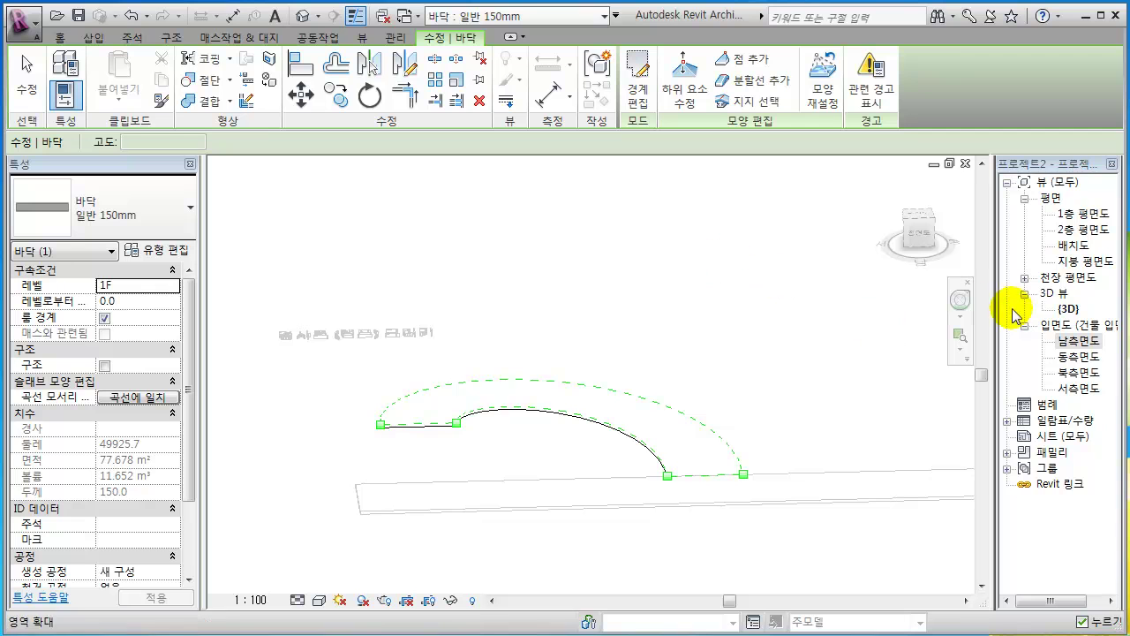
{"action": "left_click", "coordinate": [687, 387]}
- Set the 3D view's visual style to Shaded with Edges and examine the sloped ramp from several angles
{"action": "middle_click_drag", "start_coordinate": [684, 454], "coordinate": [607, 396], "text": "shift"}
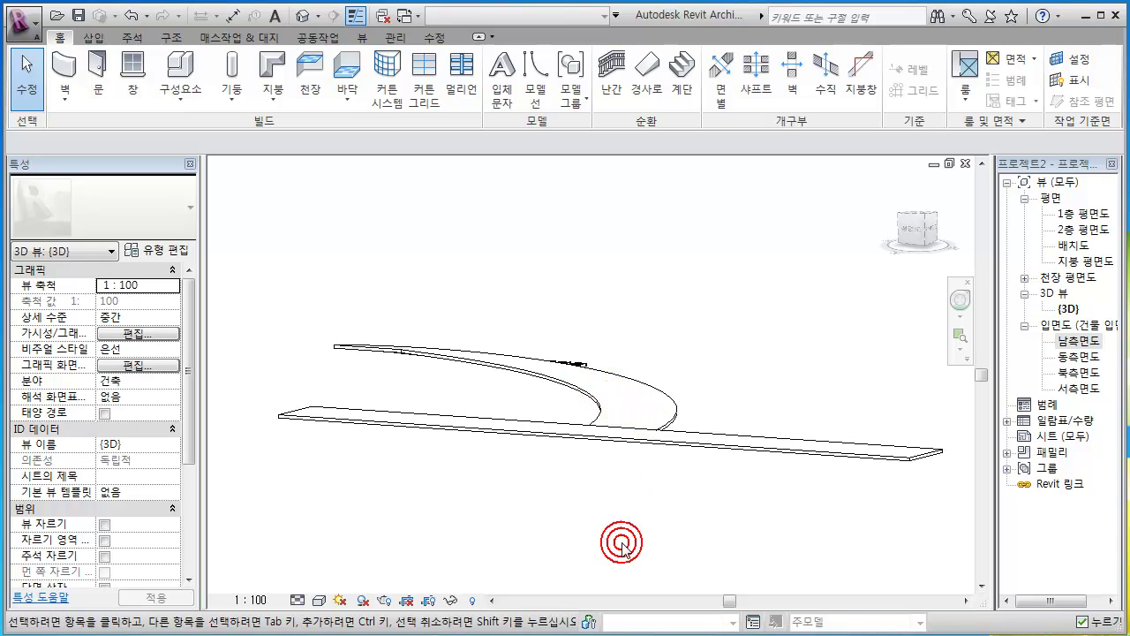
{"action": "key", "text": "s"}
{"action": "key", "text": "d"}
{"action": "left_click", "coordinate": [662, 432]}
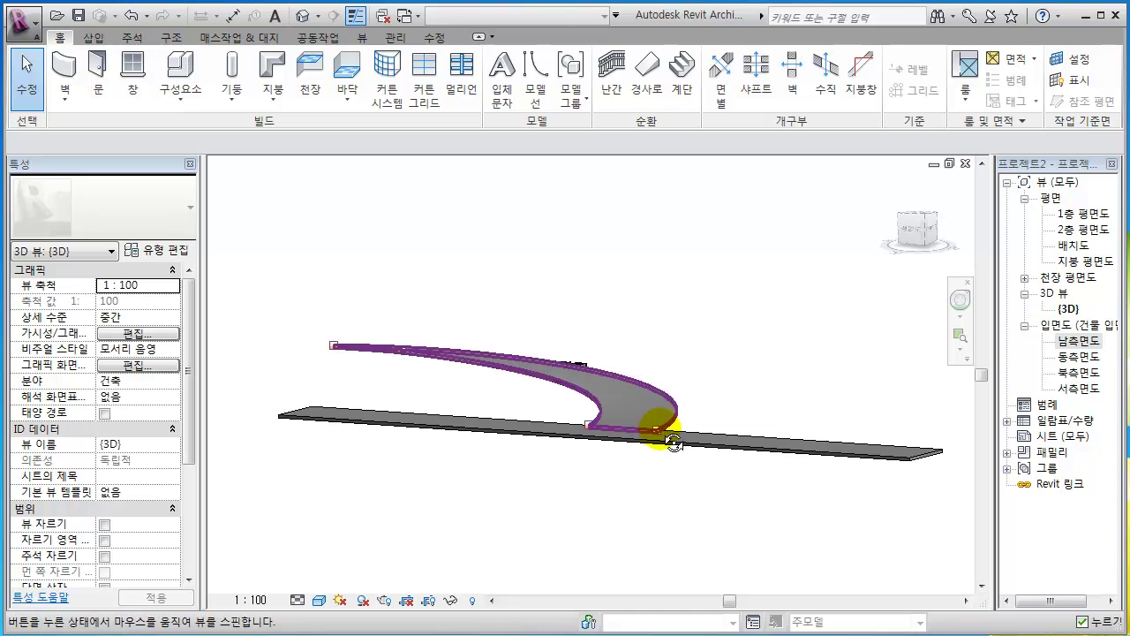
{"action": "middle_click_drag", "start_coordinate": [662, 432], "coordinate": [830, 423], "text": "shift"}
{"action": "left_click", "coordinate": [673, 422]}
{"action": "scroll", "coordinate": [686, 401], "scroll_direction": "up", "scroll_amount": 5}
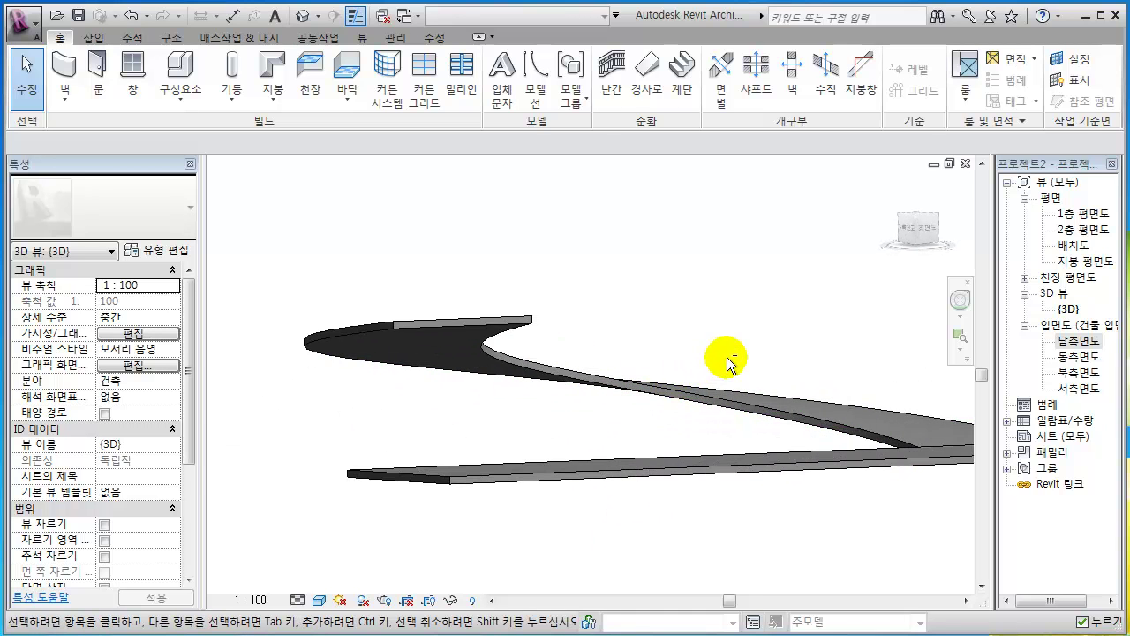
{"action": "middle_click_drag", "start_coordinate": [729, 361], "coordinate": [675, 361], "text": "shift"}
- Open the south elevation, set it to Shaded with Edges, and examine the ramp between the levels
{"action": "double_click", "coordinate": [1067, 340]}
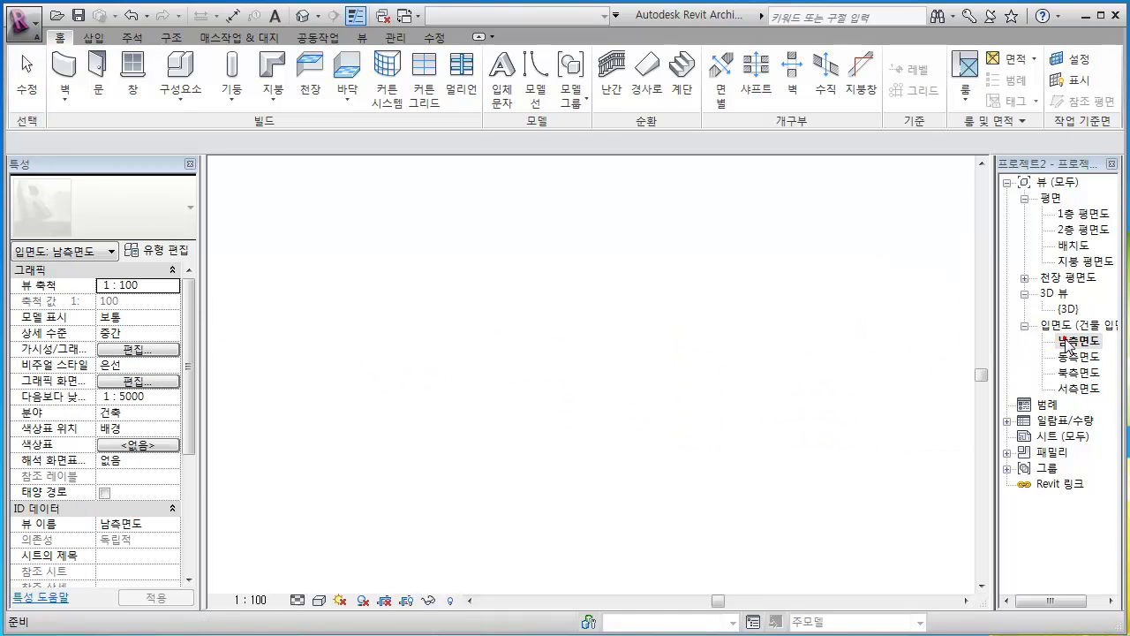
{"action": "left_click", "coordinate": [681, 405]}
{"action": "key", "text": "s"}
{"action": "key", "text": "d"}
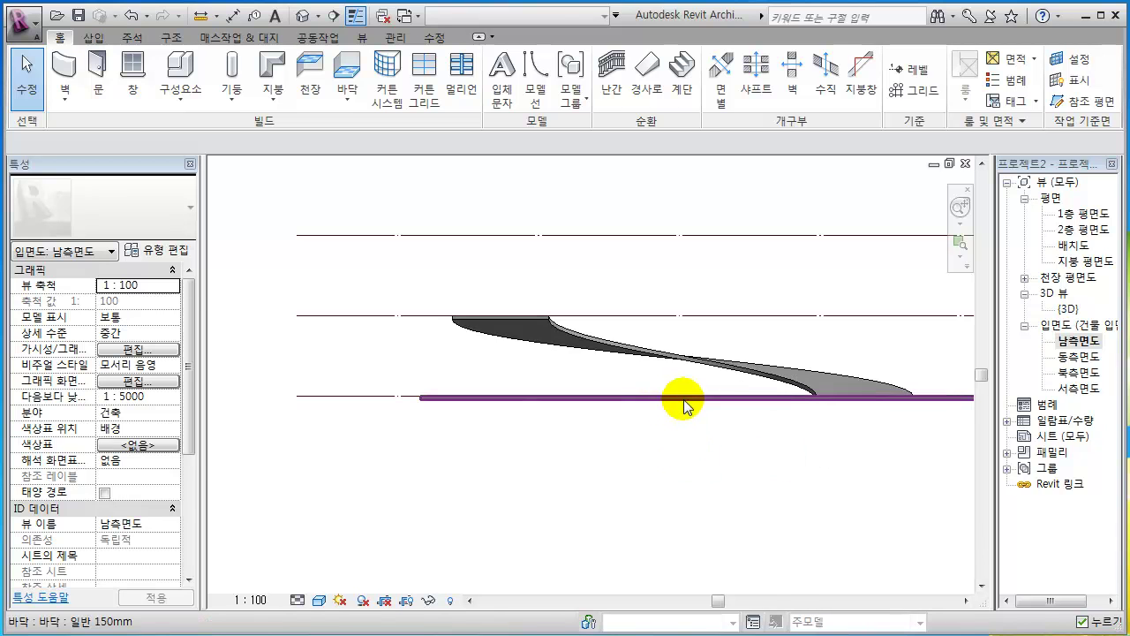
{"action": "left_click", "coordinate": [525, 467]}
{"action": "scroll", "coordinate": [524, 467], "scroll_direction": "up", "scroll_amount": 2}
{"action": "middle_click_drag", "start_coordinate": [623, 448], "coordinate": [749, 466]}
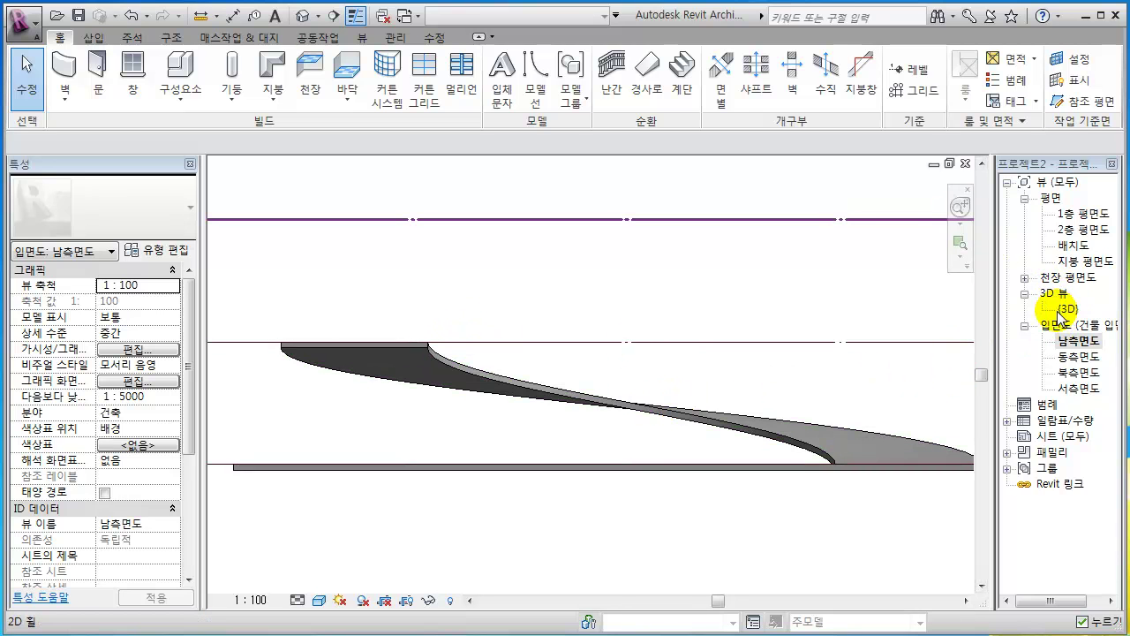
- Open the north elevation, set it to Shaded with Edges, and examine the ramp's slope between 1F and 2F
{"action": "double_click", "coordinate": [1083, 371]}
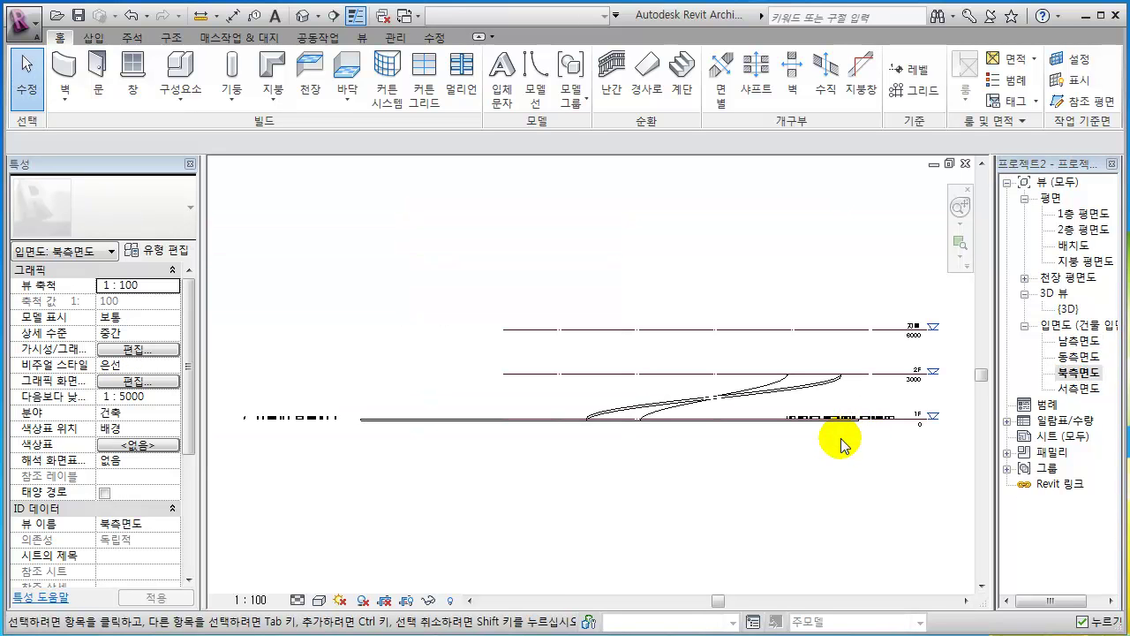
{"action": "key", "text": "s"}
{"action": "key", "text": "d"}
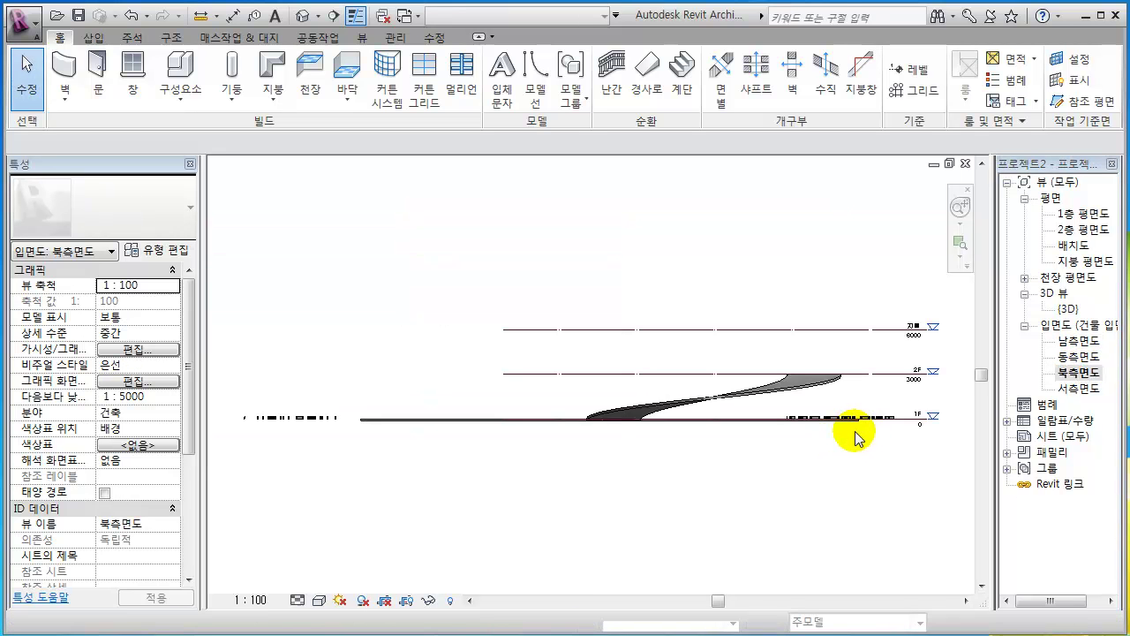
{"action": "scroll", "coordinate": [742, 408], "scroll_direction": "up", "scroll_amount": 2}
{"action": "scroll", "coordinate": [759, 397], "scroll_direction": "up", "scroll_amount": 3}
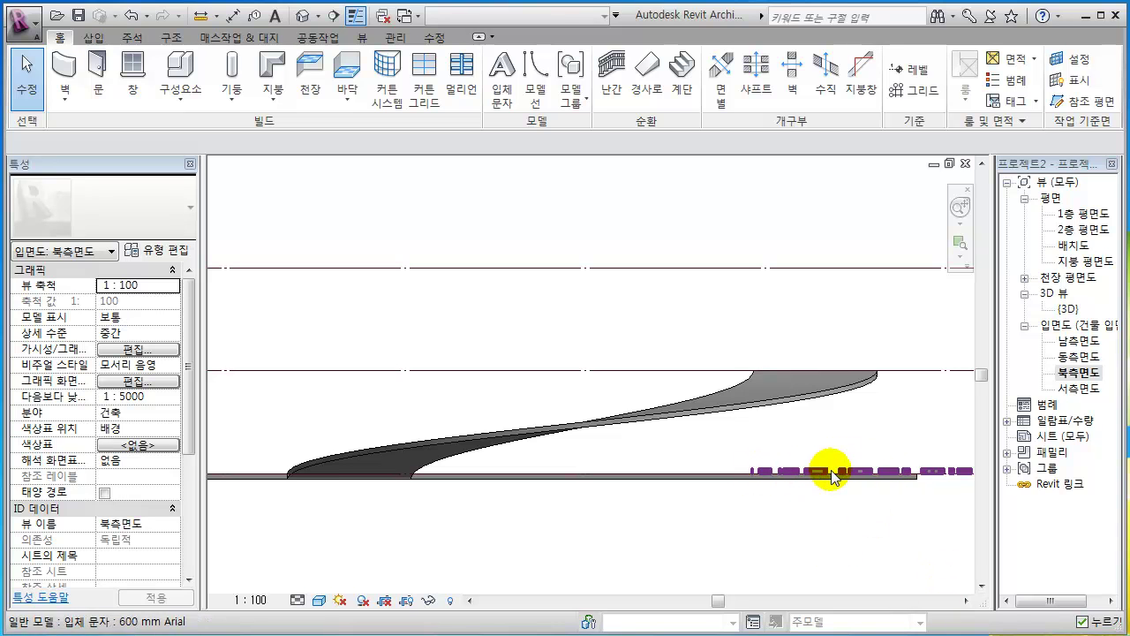
{"action": "middle_click_drag", "start_coordinate": [838, 483], "coordinate": [857, 449]}
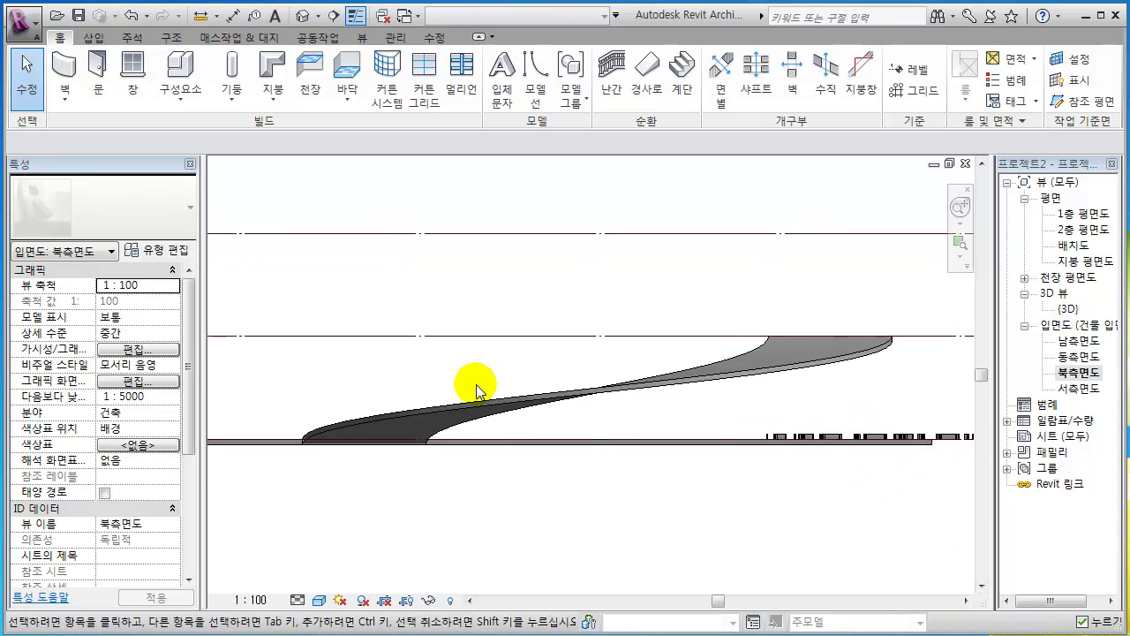
{"action": "scroll", "coordinate": [480, 388], "scroll_direction": "up", "scroll_amount": 1}
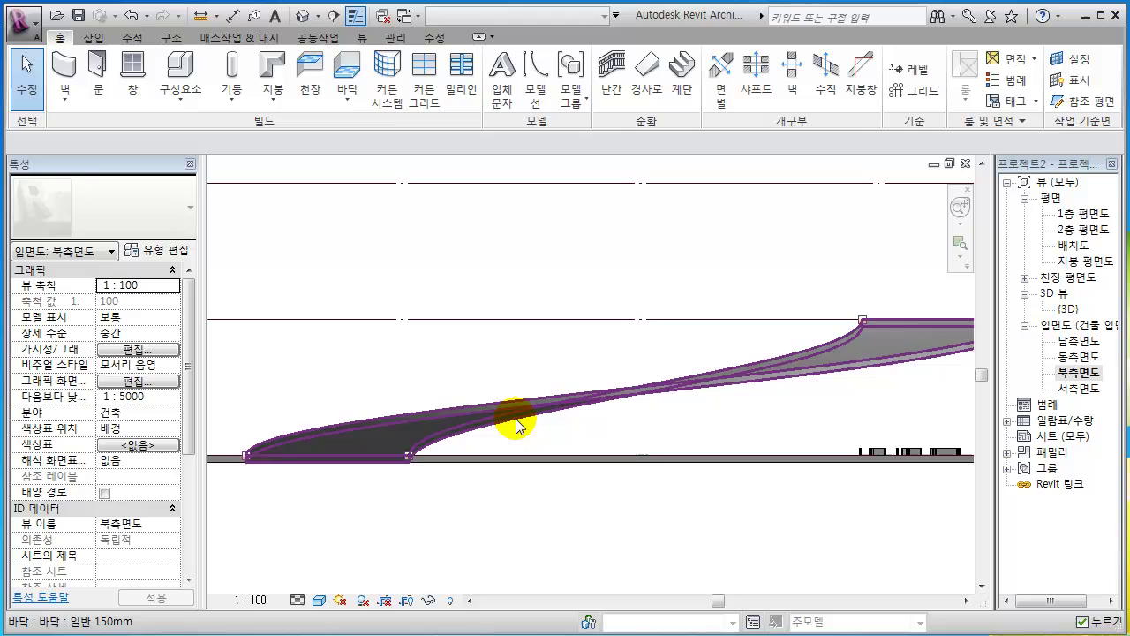
- Select the ramp floor in the north elevation and return to the 3D view to look at its curved form
{"action": "left_click", "coordinate": [717, 386]}
{"action": "middle_click_drag", "start_coordinate": [686, 444], "coordinate": [661, 434]}
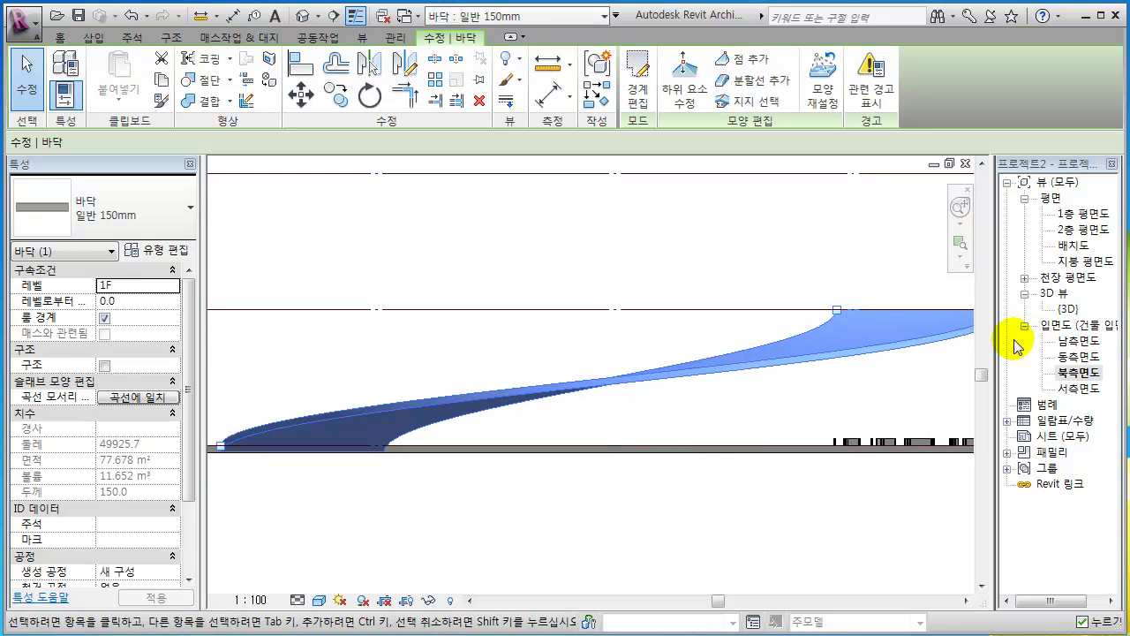
{"action": "double_click", "coordinate": [1068, 308]}
{"action": "middle_click_drag", "start_coordinate": [757, 416], "coordinate": [768, 486], "text": "shift"}
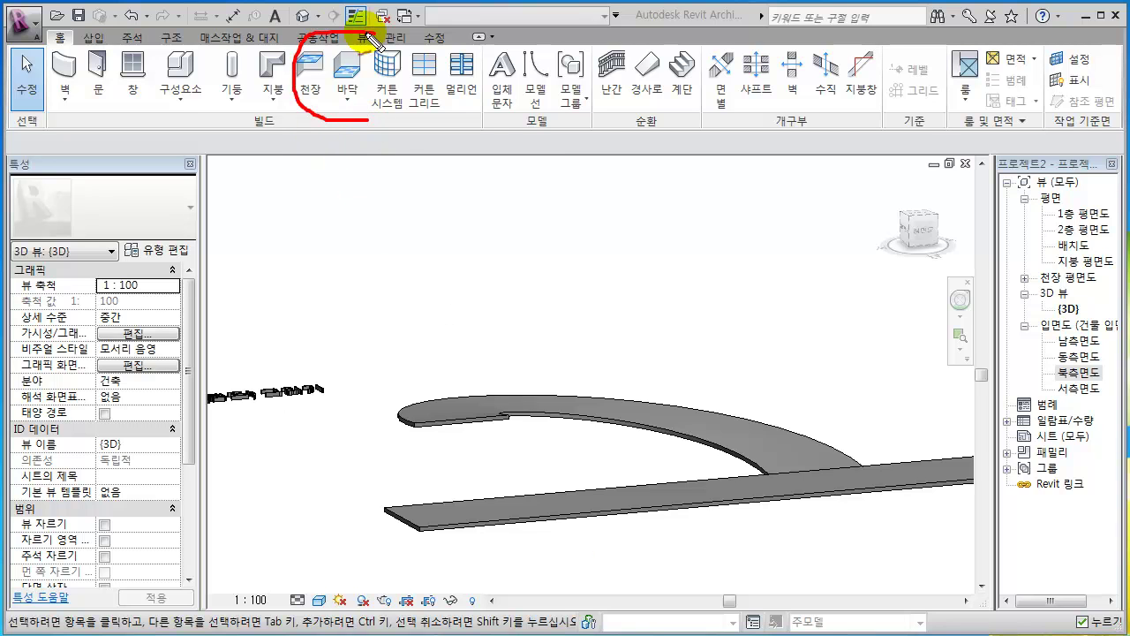
{"action": "left_click_drag", "start_coordinate": [360, 160], "coordinate": [470, 362]}
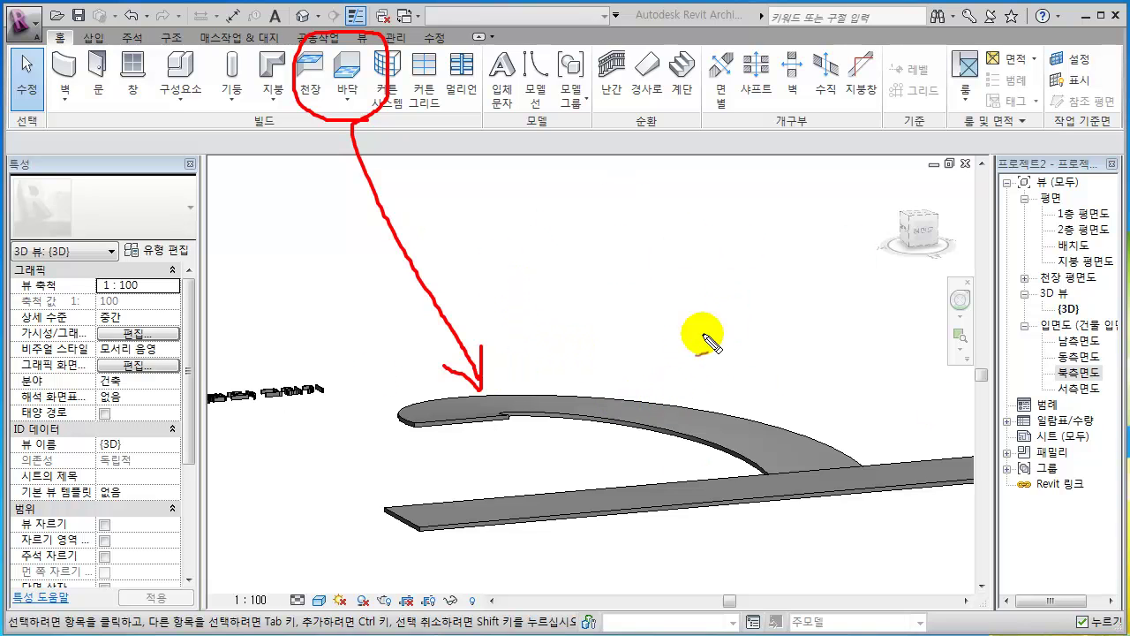
{"action": "key", "text": "Escape"}
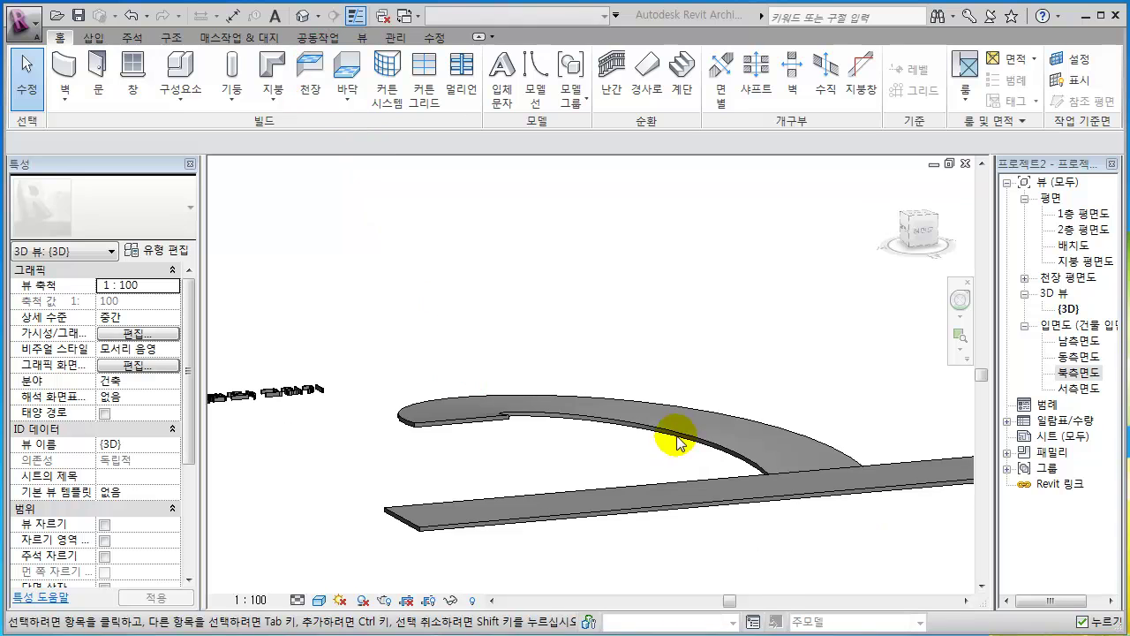
- Open the first-floor plan and set its visual style to Shaded with Edges
{"action": "double_click", "coordinate": [1082, 221]}
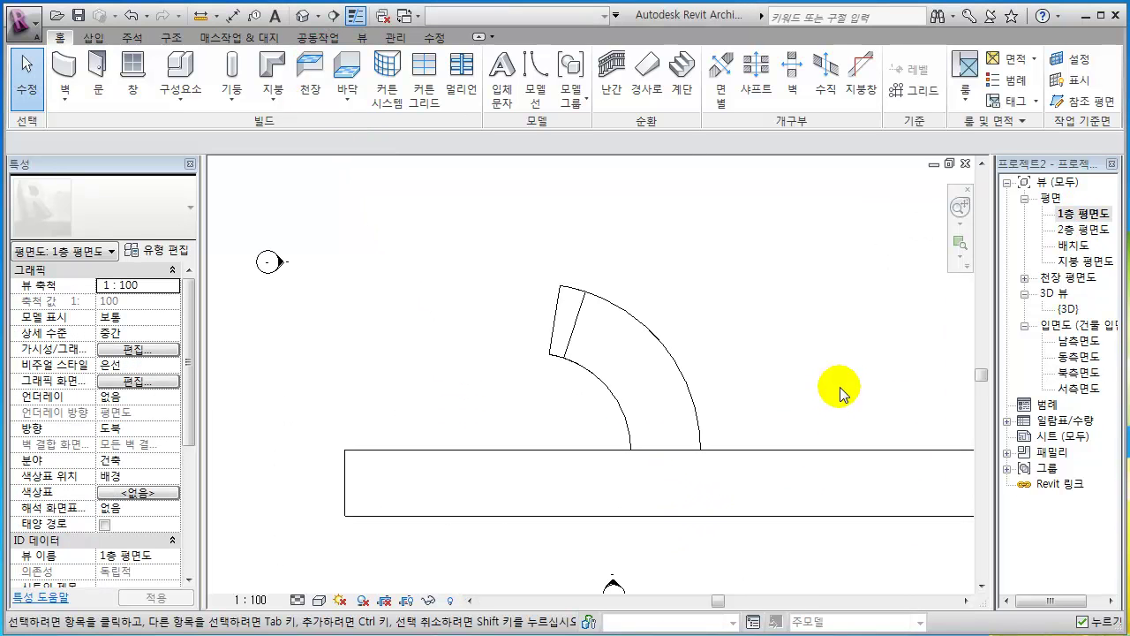
{"action": "key", "text": "s"}
{"action": "key", "text": "d"}
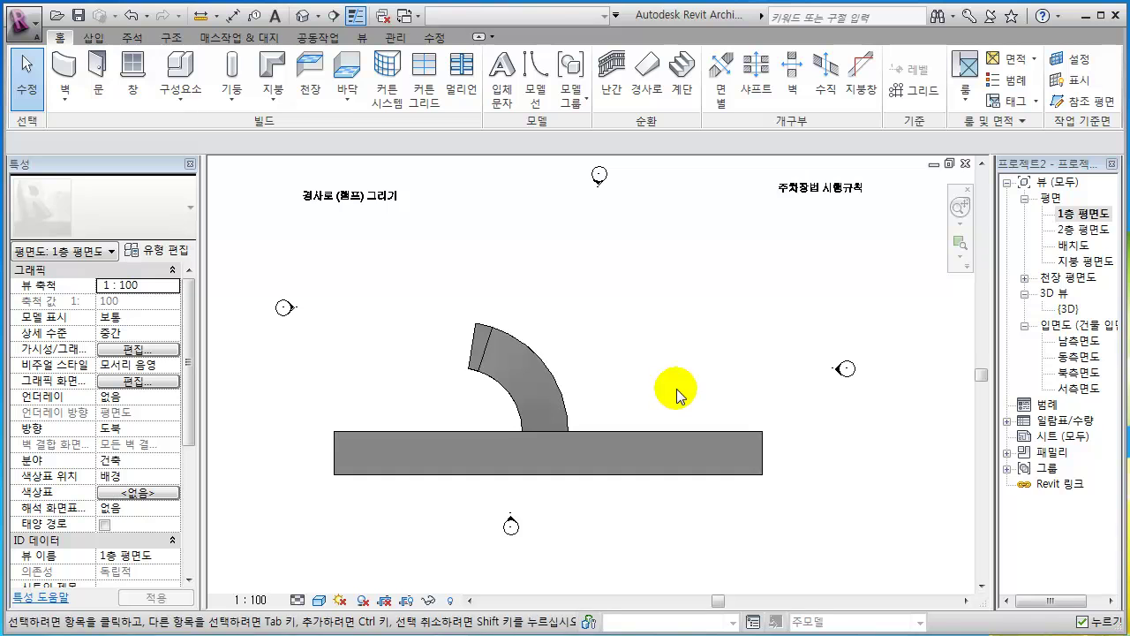
{"action": "scroll", "coordinate": [652, 432], "scroll_direction": "up", "scroll_amount": 2}
{"action": "scroll", "coordinate": [660, 432], "scroll_direction": "down", "scroll_amount": 2}
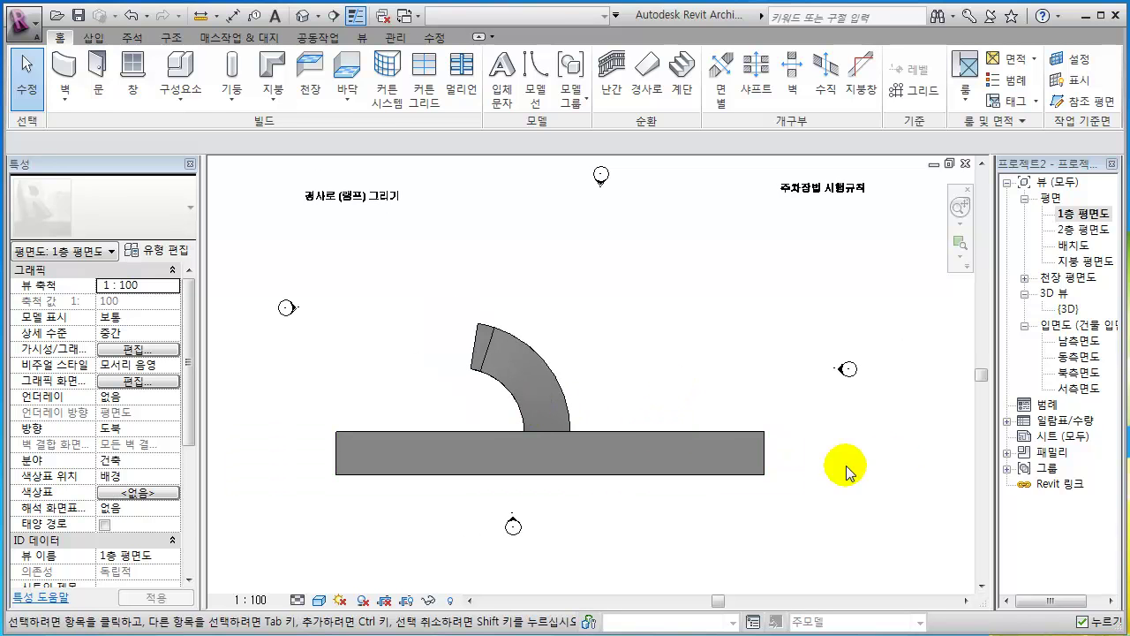
- Edit the straight floor slab's boundary to extend its east end outward, making room for a second ramp
{"action": "left_click", "coordinate": [765, 456]}
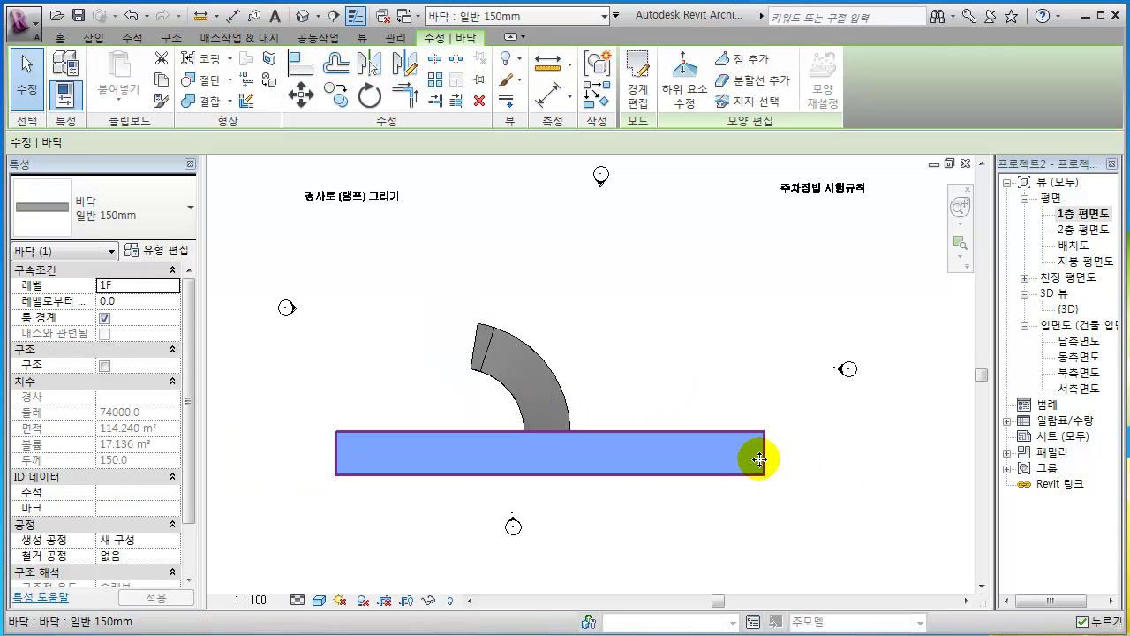
{"action": "left_click", "coordinate": [637, 87]}
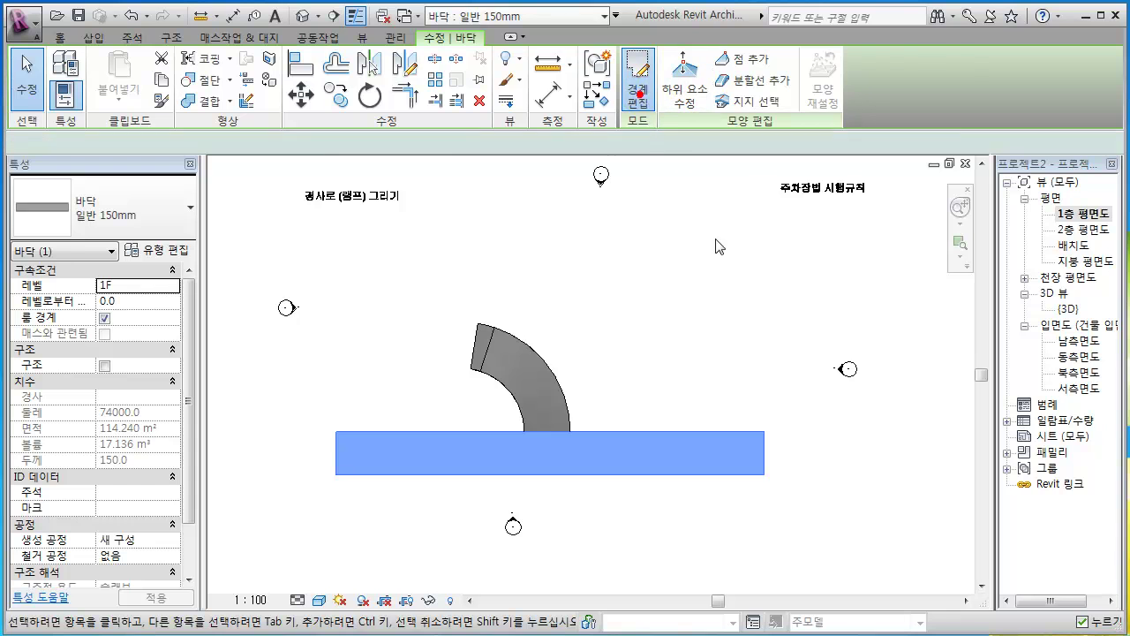
{"action": "left_click", "coordinate": [768, 456]}
{"action": "left_click_drag", "start_coordinate": [769, 455], "coordinate": [853, 455]}
{"action": "left_click", "coordinate": [912, 450]}
{"action": "left_click", "coordinate": [641, 91]}
{"action": "scroll", "coordinate": [618, 355], "scroll_direction": "up", "scroll_amount": 3}
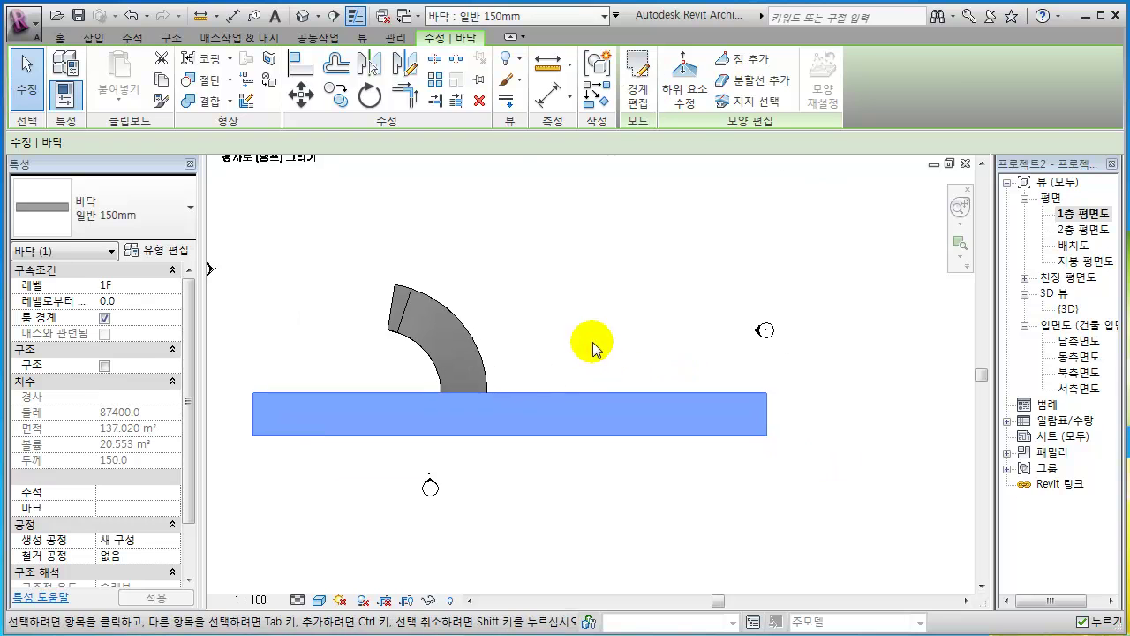
{"action": "left_click", "coordinate": [635, 348]}
{"action": "middle_click_drag", "start_coordinate": [650, 331], "coordinate": [642, 341]}
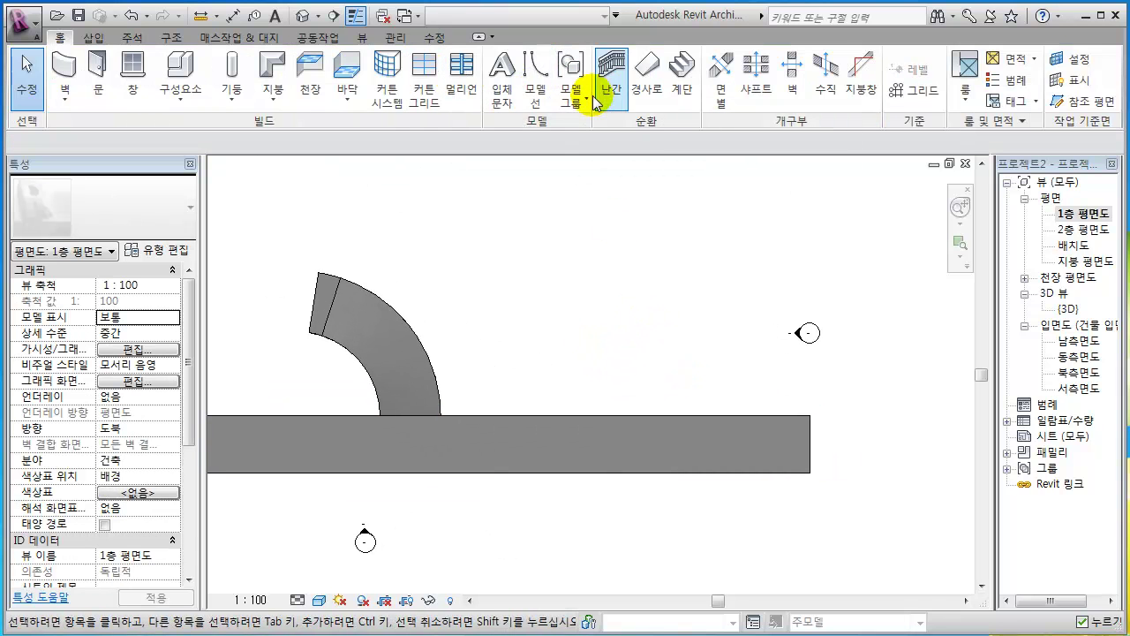
- Start a ramp from 1F to 2F with a centre-and-ends arc run, trying a 5000 radius centred on the slab's north edge
{"action": "left_click", "coordinate": [647, 81]}
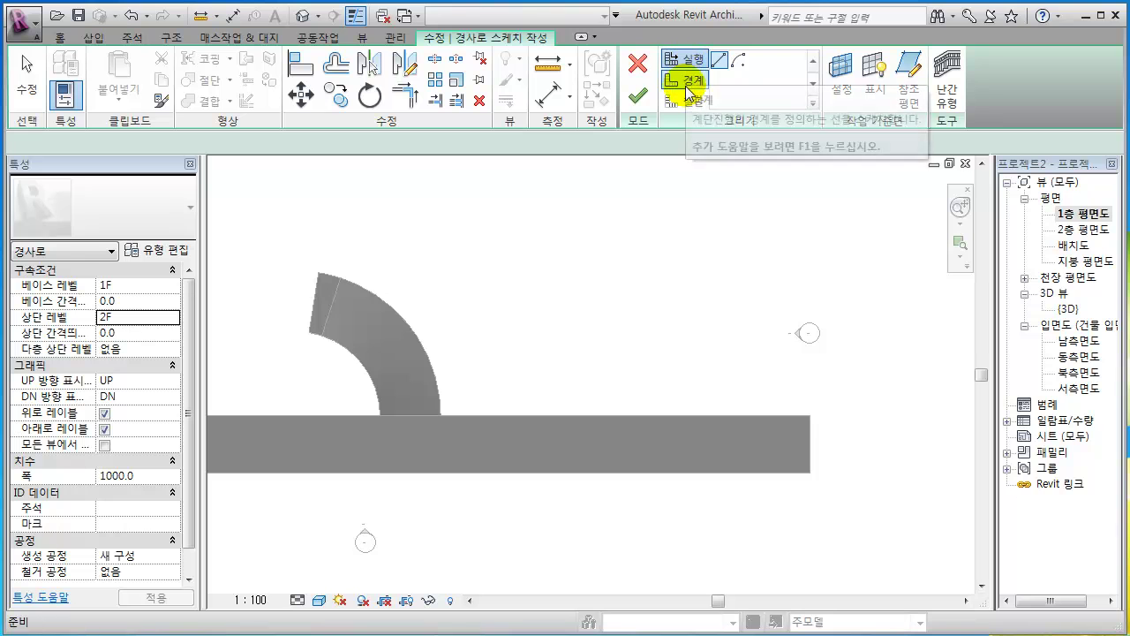
{"action": "left_click", "coordinate": [738, 64]}
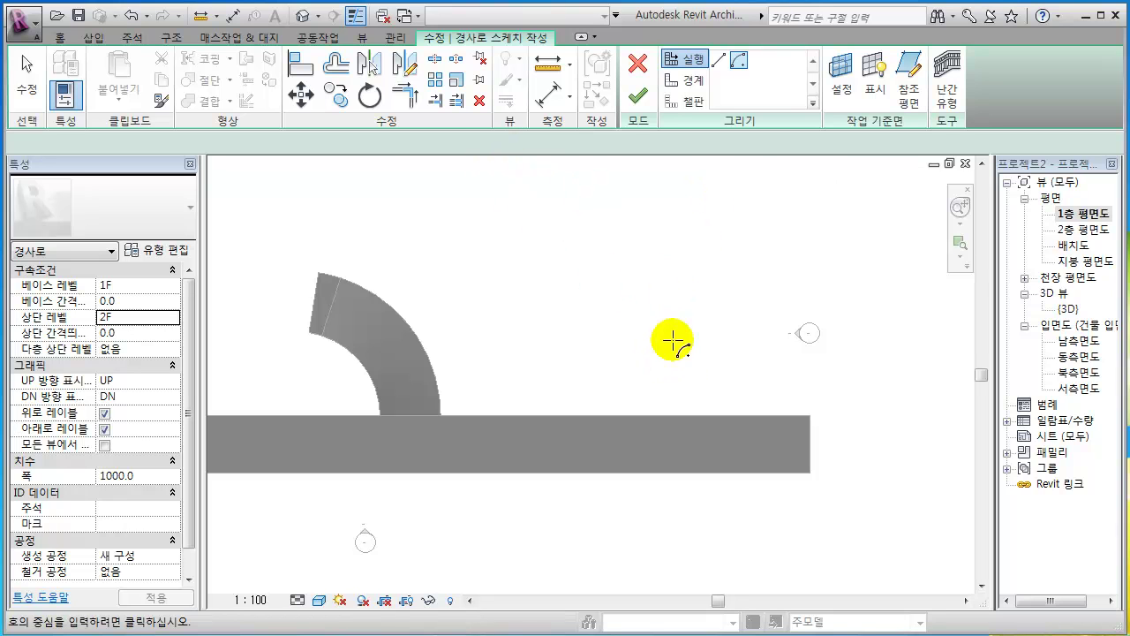
{"action": "left_click", "coordinate": [682, 413]}
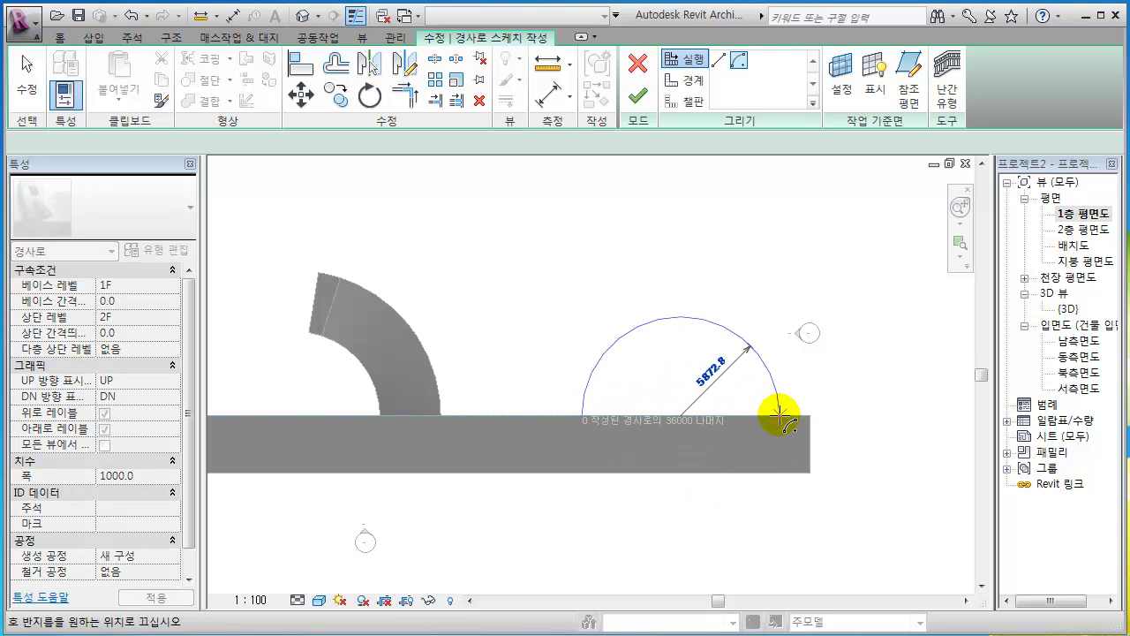
{"action": "type", "text": "5000"}
{"action": "key", "text": "Return"}
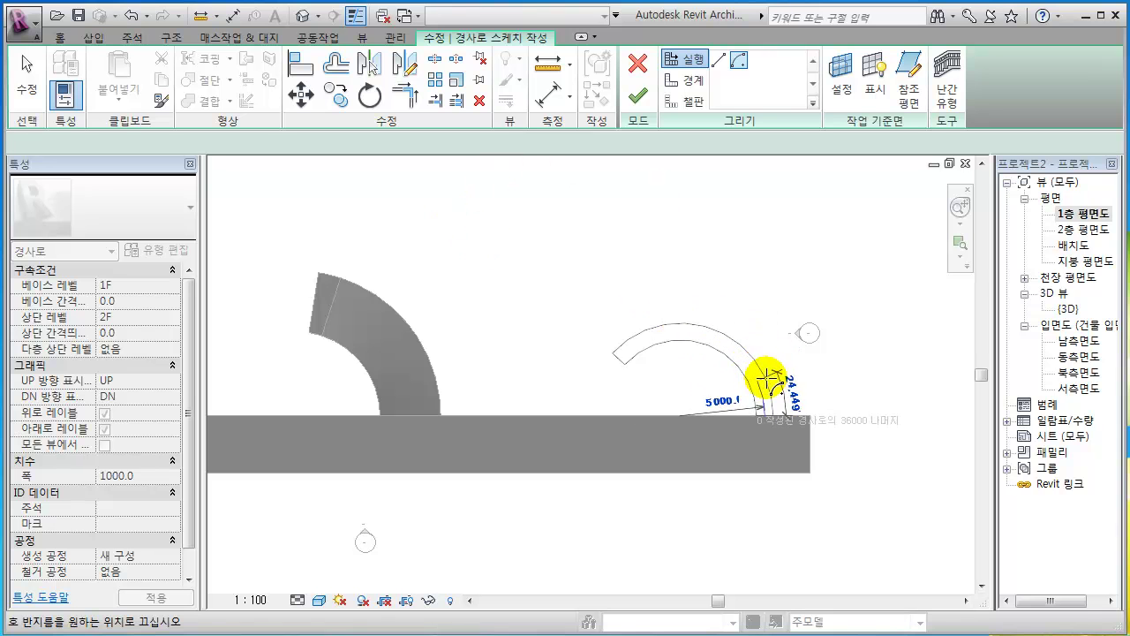
{"action": "key", "text": "Escape"}
- Steepen the ramp type's maximum slope so that the available run length becomes 24000
{"action": "left_click", "coordinate": [686, 59]}
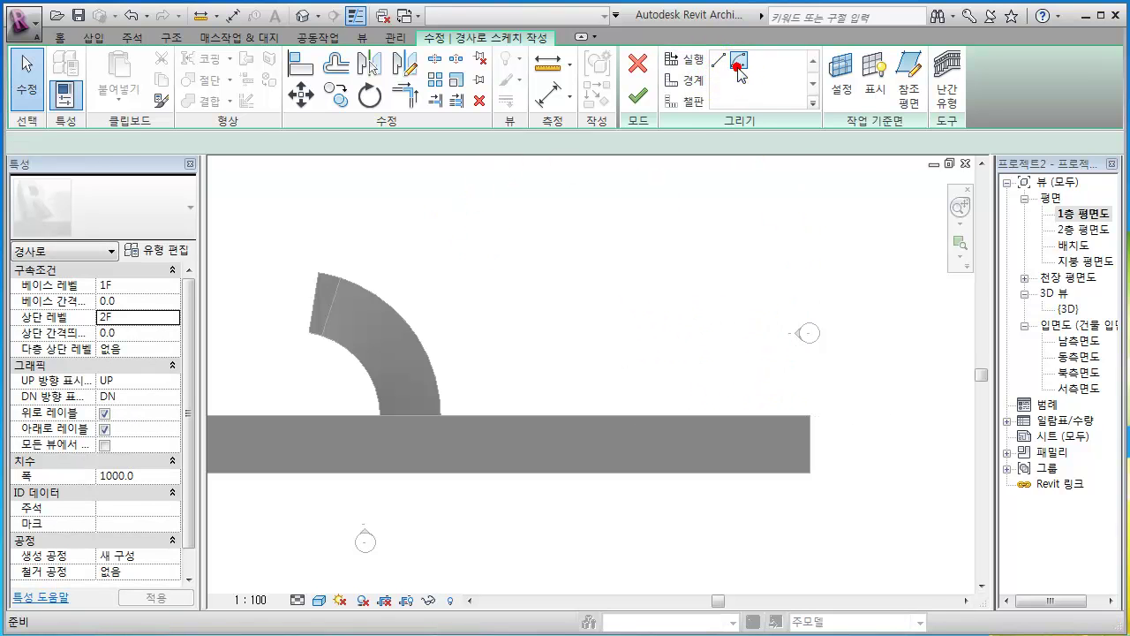
{"action": "left_click", "coordinate": [171, 252]}
{"action": "left_click_drag", "start_coordinate": [733, 419], "coordinate": [831, 112]}
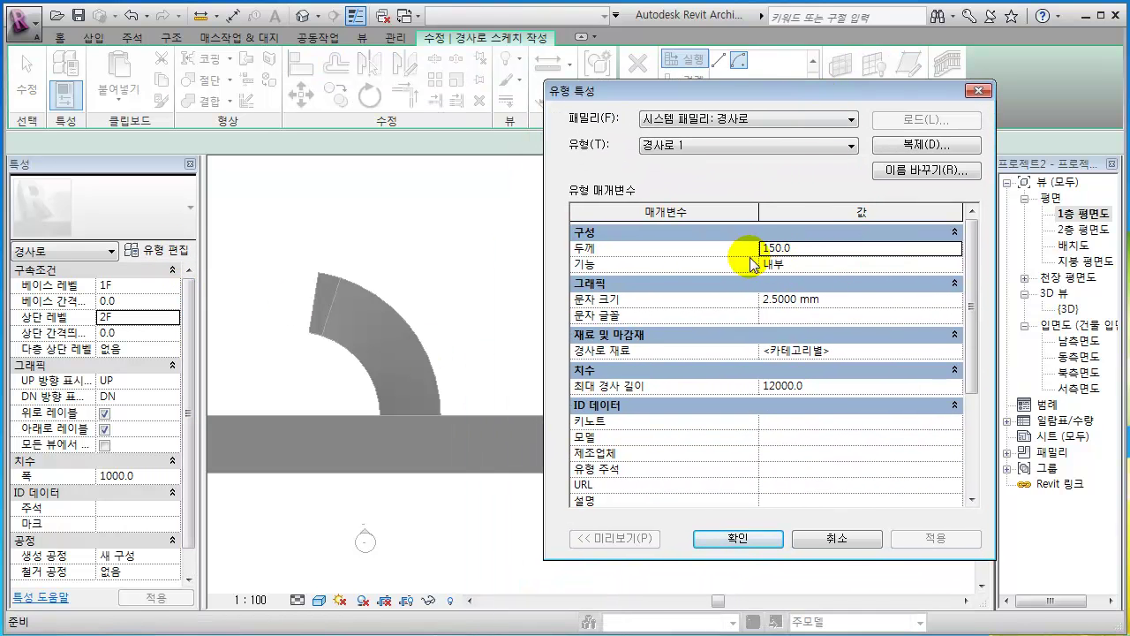
{"action": "left_click_drag", "start_coordinate": [813, 95], "coordinate": [869, 67]}
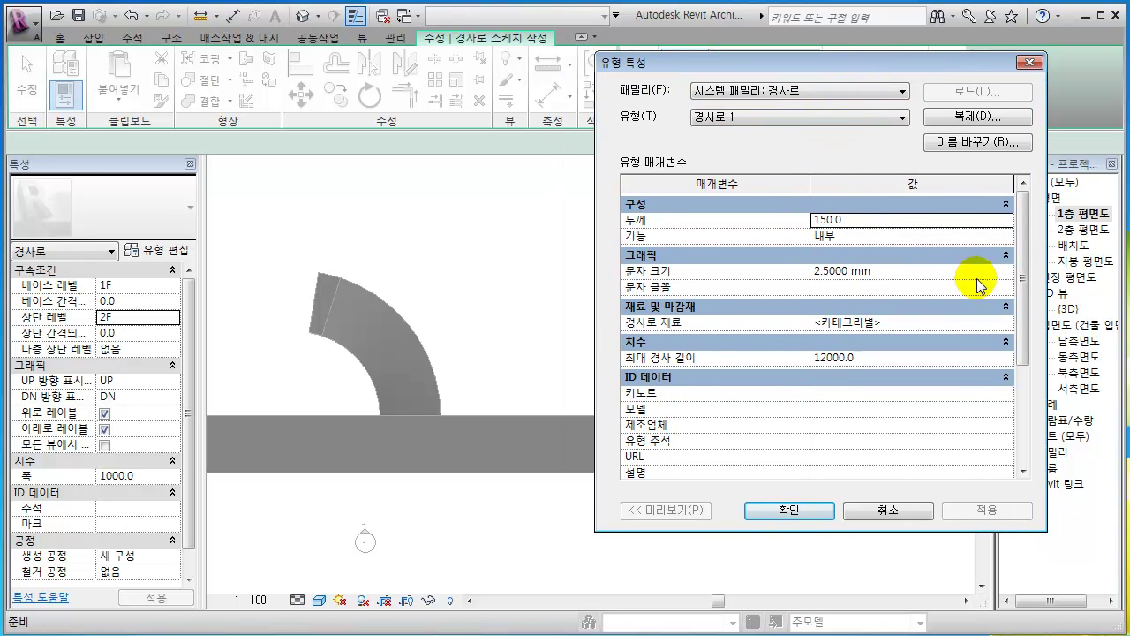
{"action": "mouse_move", "coordinate": [1027, 280]}
{"action": "left_mouse_down"}
{"action": "mouse_move", "coordinate": [1030, 348]}
{"action": "mouse_move", "coordinate": [1024, 278]}
{"action": "left_mouse_up"}
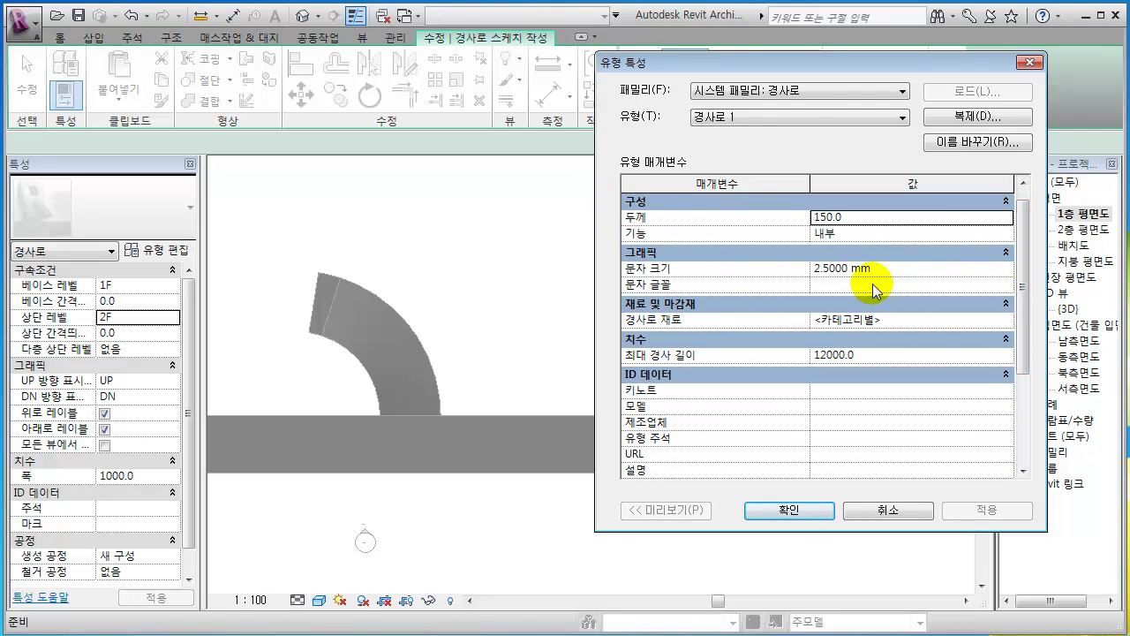
{"action": "left_click", "coordinate": [789, 510]}
{"action": "left_click", "coordinate": [662, 415]}
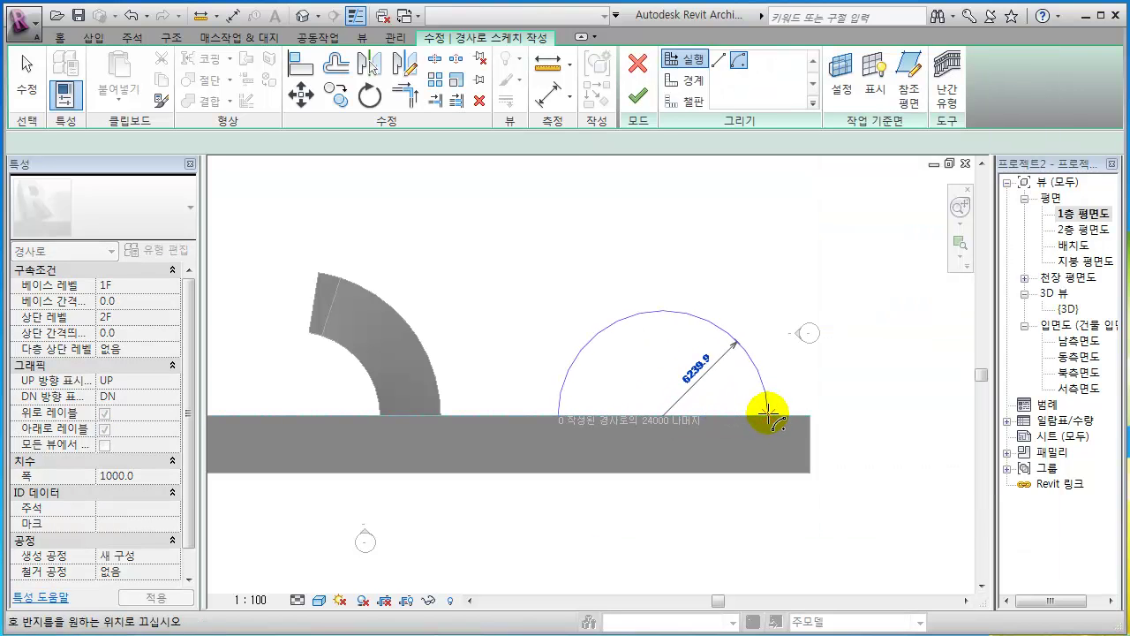
{"action": "key", "text": "Escape"}
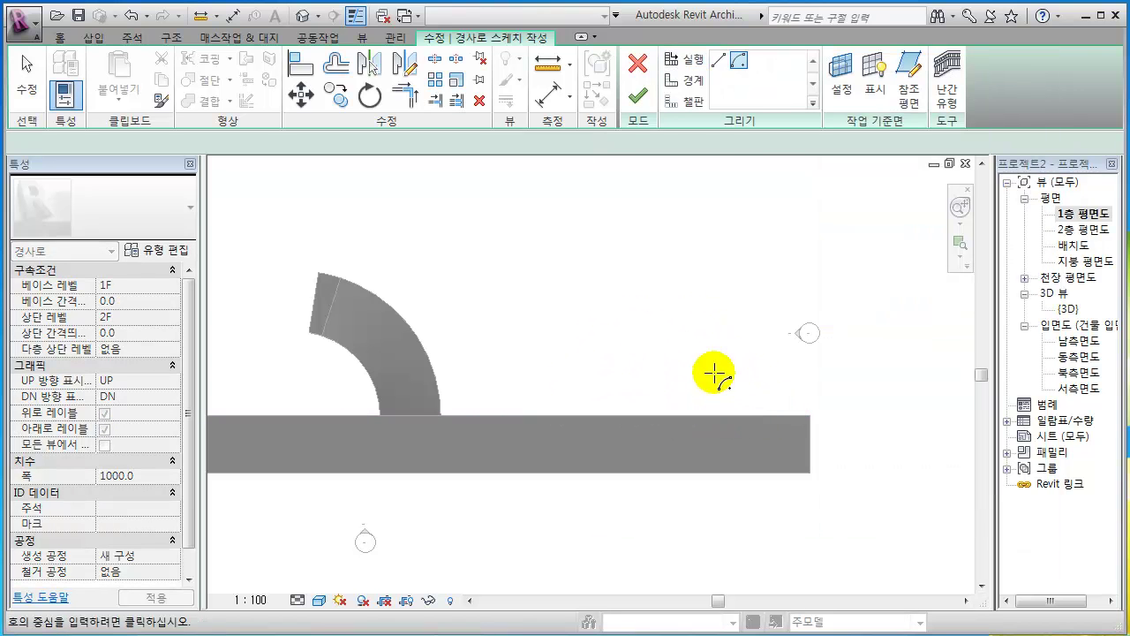
- Create a 3600-wide semicircular ramp with a 5000 run radius, centred on the straight slab's north edge
{"action": "left_click", "coordinate": [152, 476]}
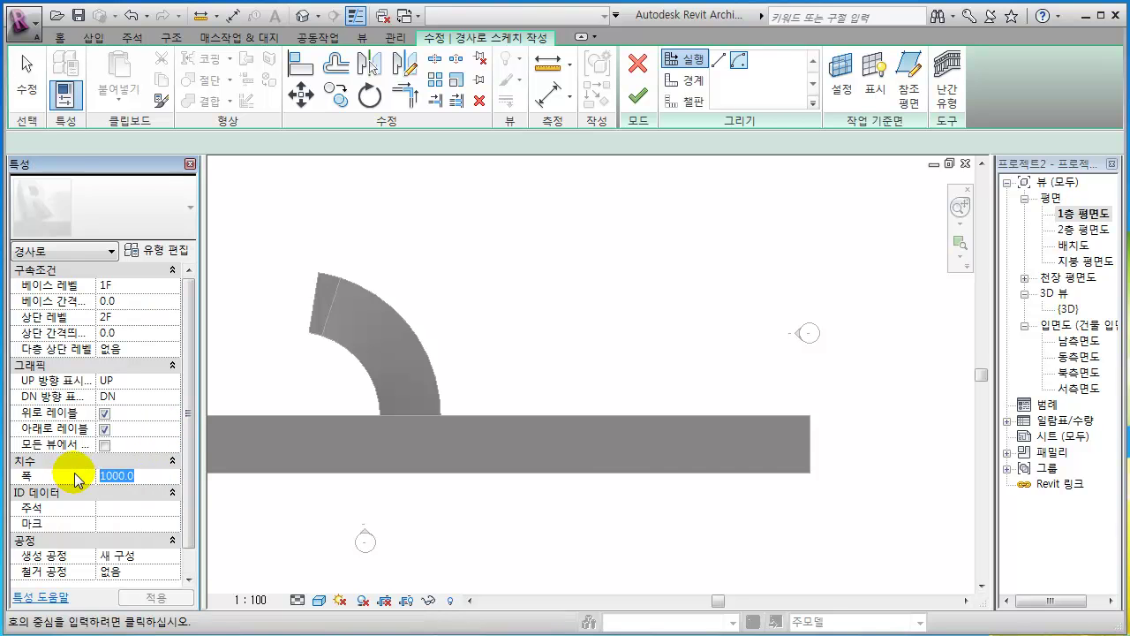
{"action": "type", "text": "3600"}
{"action": "left_click", "coordinate": [689, 414]}
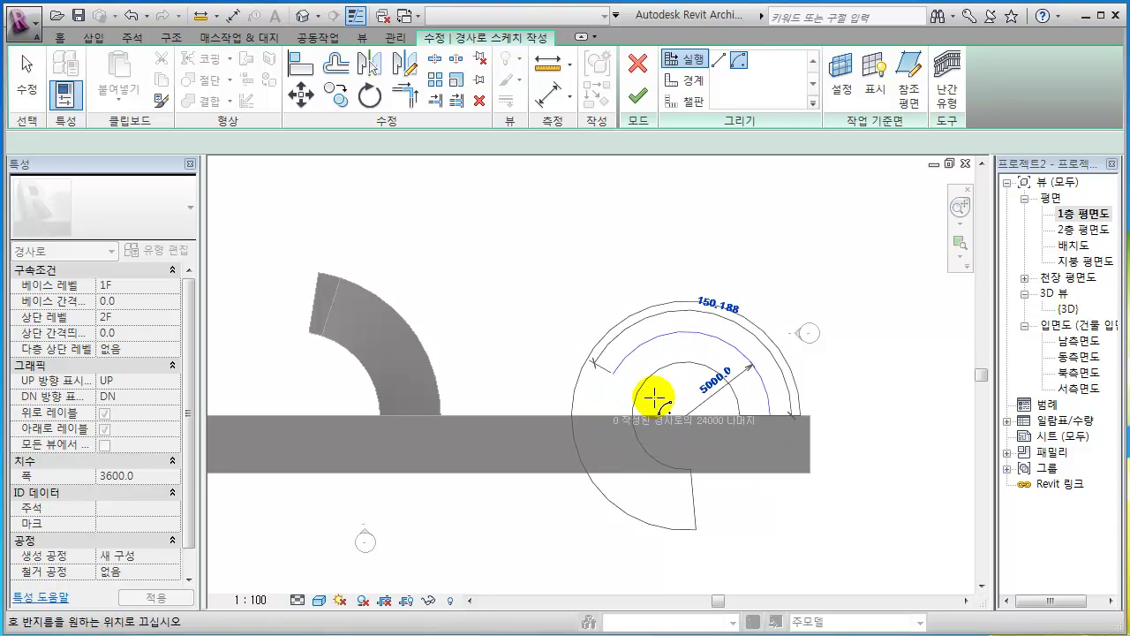
{"action": "left_click", "coordinate": [621, 415]}
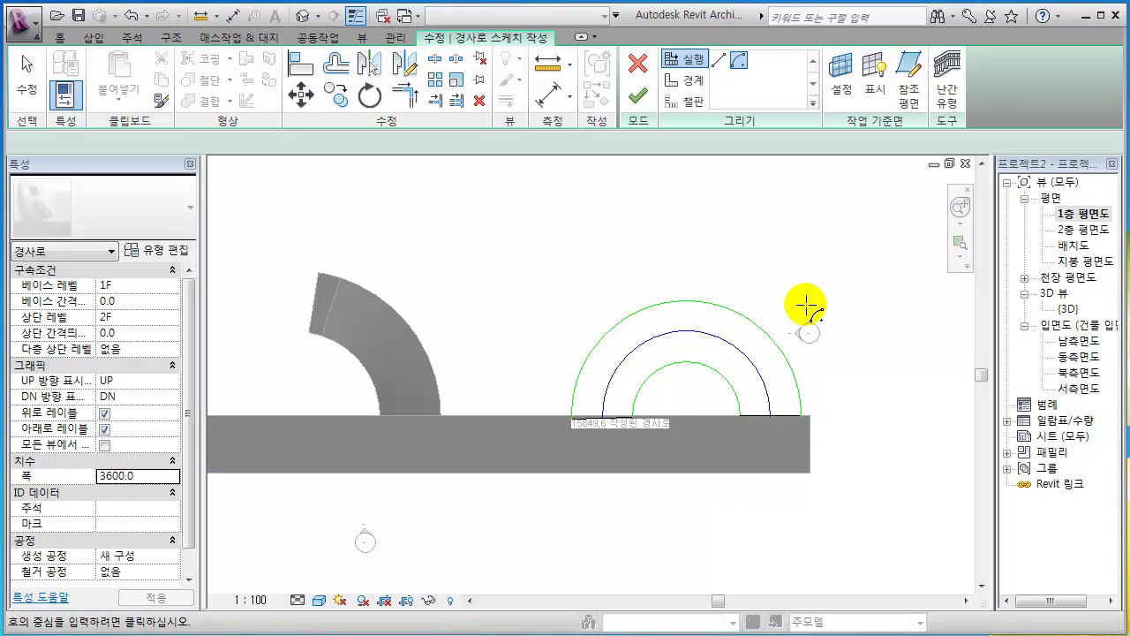
{"action": "scroll", "coordinate": [590, 429], "scroll_direction": "up", "scroll_amount": 3}
{"action": "scroll", "coordinate": [590, 429], "scroll_direction": "up", "scroll_amount": 2}
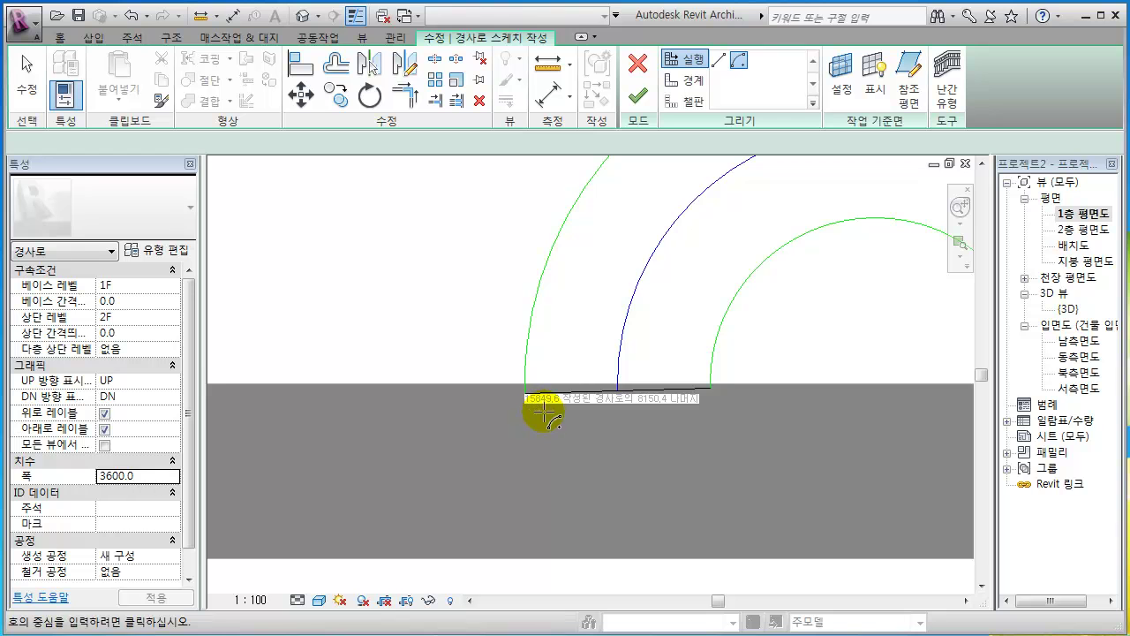
{"action": "scroll", "coordinate": [565, 406], "scroll_direction": "down", "scroll_amount": 3}
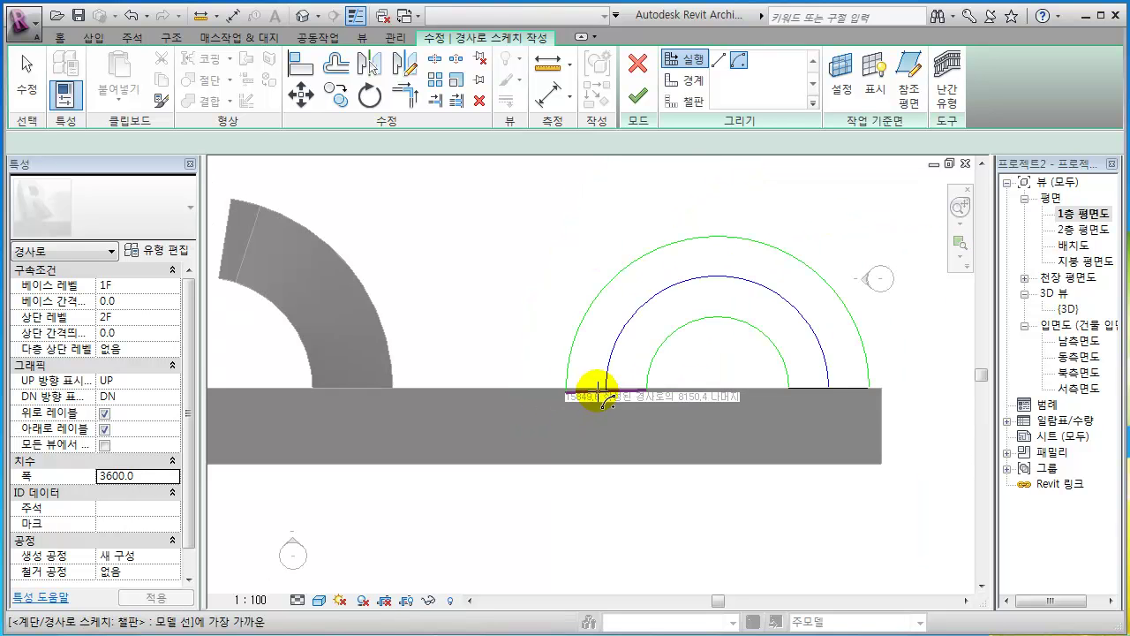
{"action": "left_click", "coordinate": [644, 91]}
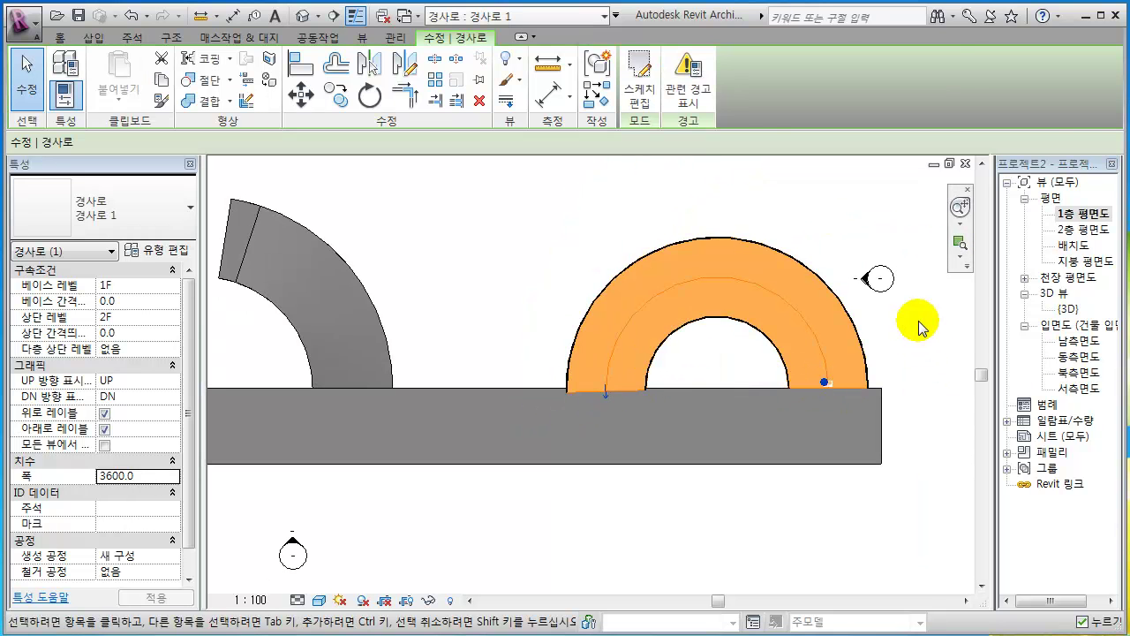
{"action": "left_click", "coordinate": [918, 321]}
- Open the 3D view and examine the new ramp and its railings from several angles
{"action": "double_click", "coordinate": [1068, 309]}
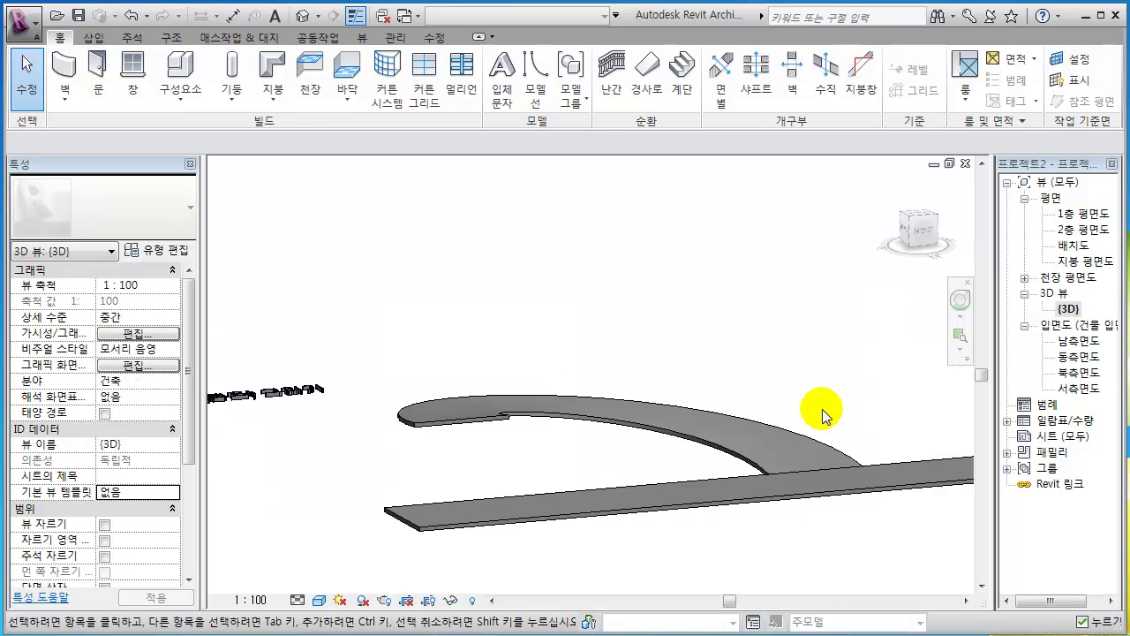
{"action": "middle_click_drag", "start_coordinate": [854, 422], "coordinate": [622, 392]}
{"action": "middle_click_drag", "start_coordinate": [839, 419], "coordinate": [530, 403], "text": "shift"}
{"action": "middle_click_drag", "start_coordinate": [651, 468], "coordinate": [568, 606], "text": "shift"}
{"action": "middle_click_drag", "start_coordinate": [739, 462], "coordinate": [581, 320], "text": "shift"}
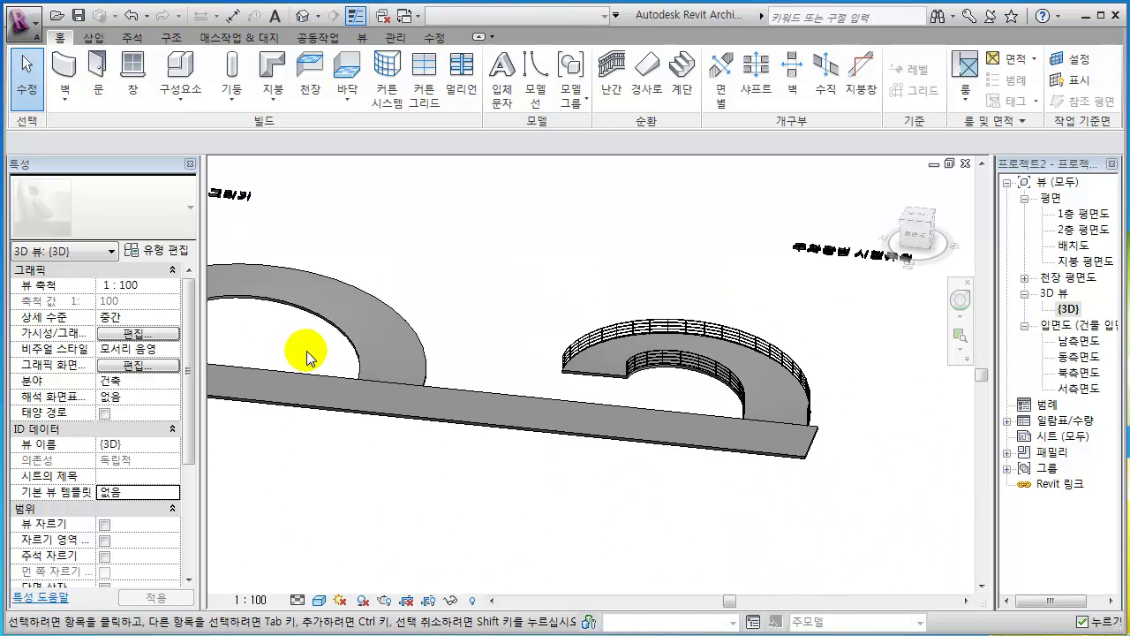
{"action": "scroll", "coordinate": [799, 348], "scroll_direction": "up", "scroll_amount": 3}
{"action": "scroll", "coordinate": [671, 348], "scroll_direction": "up", "scroll_amount": 3}
{"action": "middle_click_drag", "start_coordinate": [653, 348], "coordinate": [603, 371], "text": "shift"}
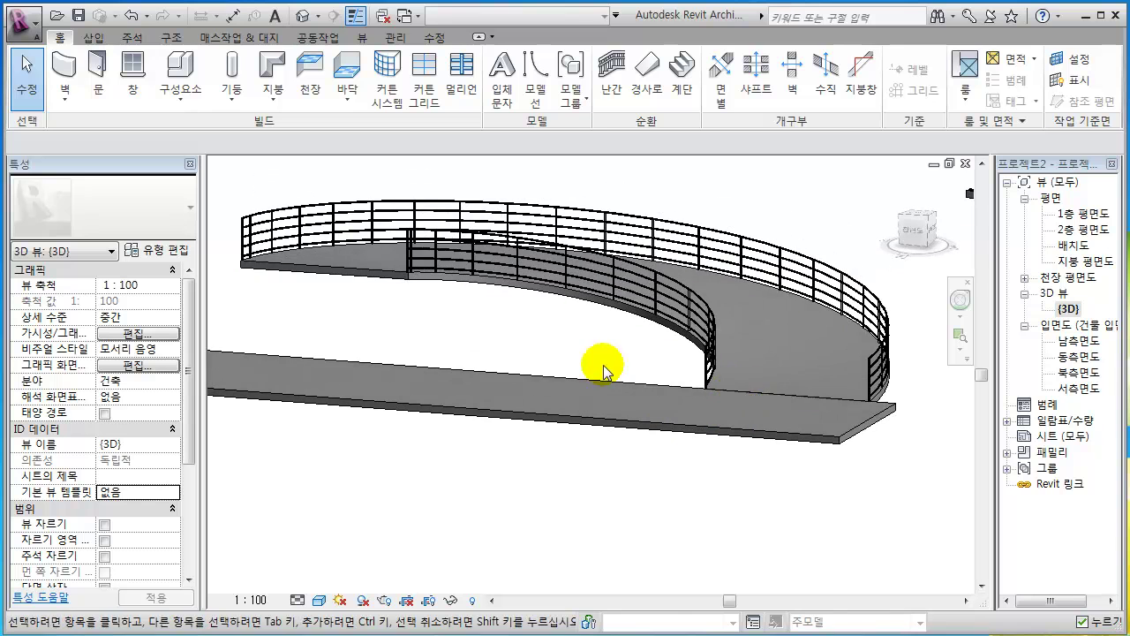
- Edit the ramp's sketch in the 3D view, extending the upper end of its run arc to about 256°
{"action": "left_click", "coordinate": [379, 278]}
{"action": "left_click", "coordinate": [638, 84]}
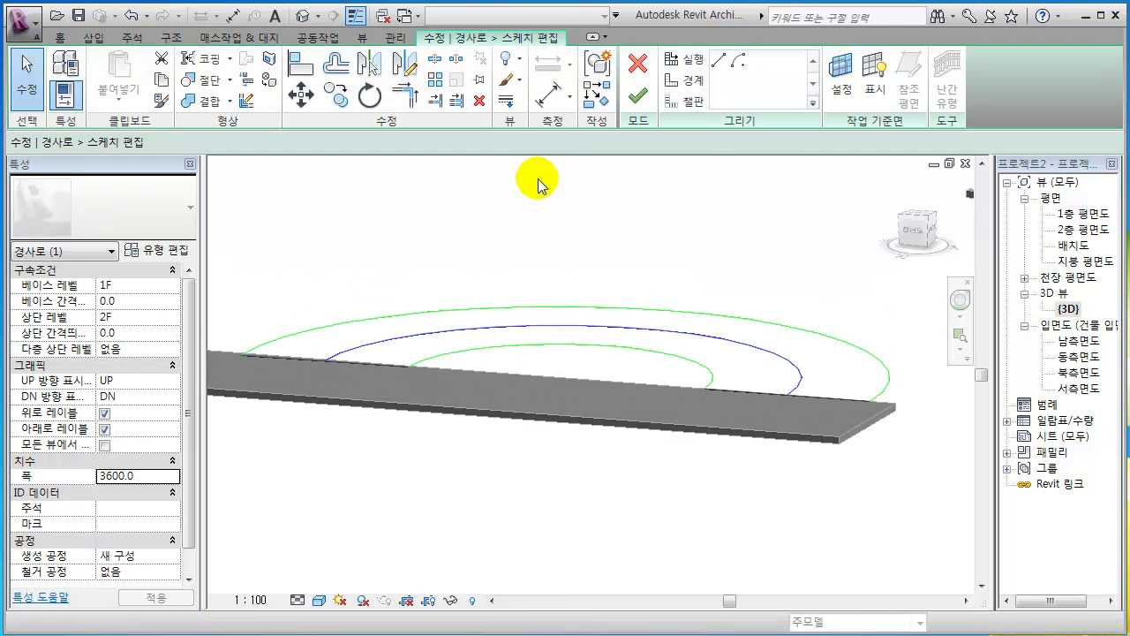
{"action": "left_click", "coordinate": [327, 361]}
{"action": "left_click_drag", "start_coordinate": [326, 361], "coordinate": [335, 453]}
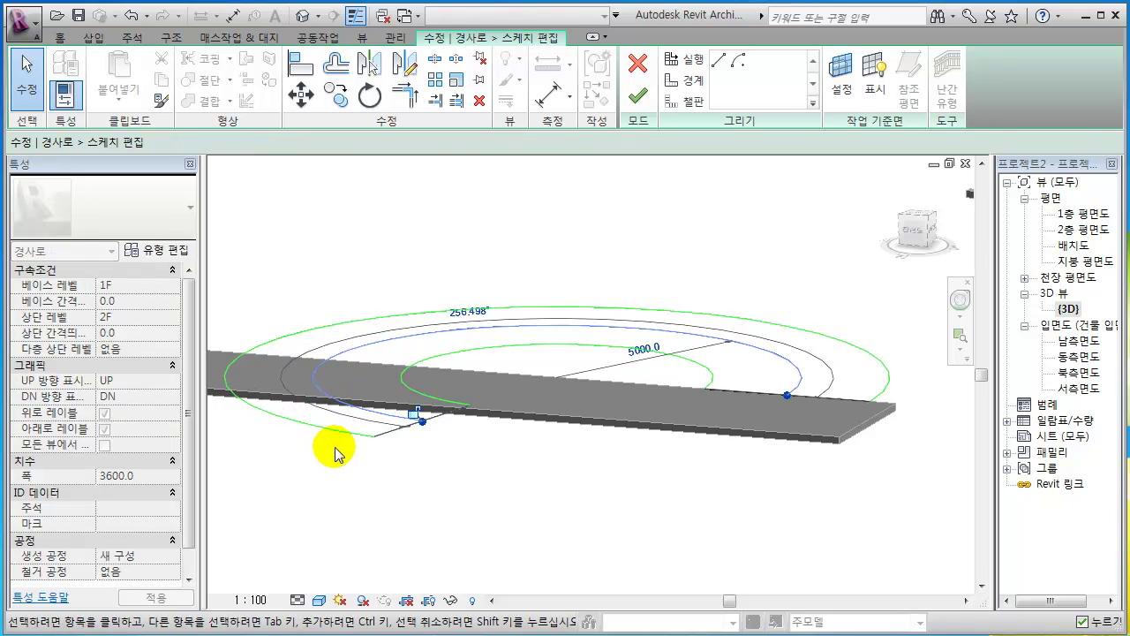
{"action": "left_click", "coordinate": [638, 94]}
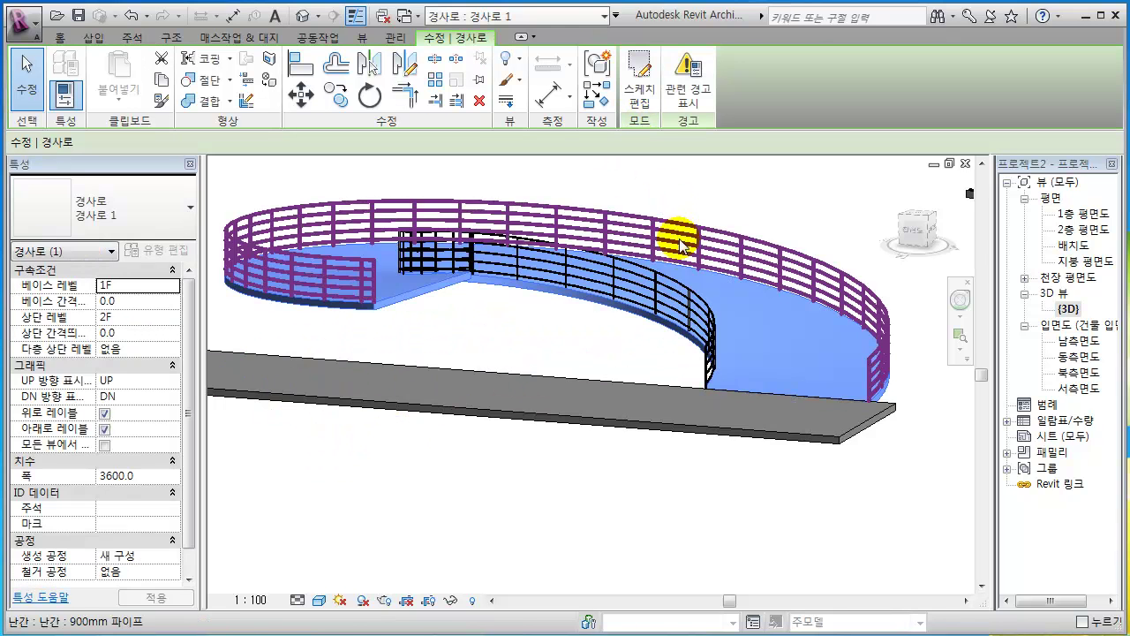
- Edit the circular ramp's sketch, extending the upper end of its run arc to a nearly full circle of about 357°, and finish the sketch
{"action": "middle_click_drag", "start_coordinate": [724, 327], "coordinate": [673, 334], "text": "shift"}
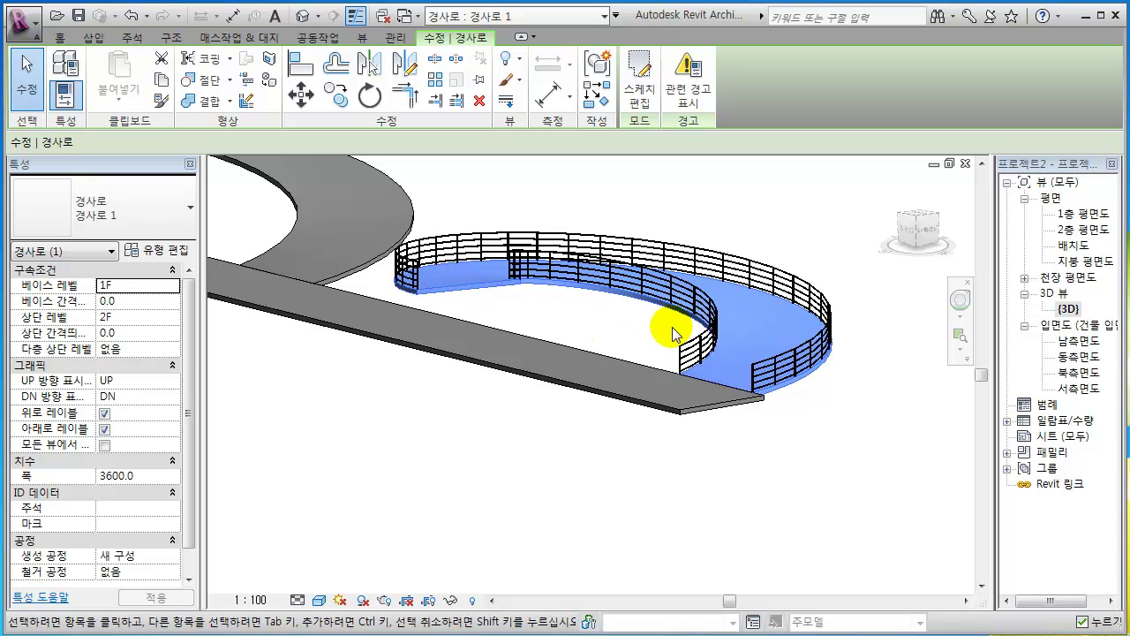
{"action": "middle_click_drag", "start_coordinate": [551, 349], "coordinate": [634, 405], "text": "shift"}
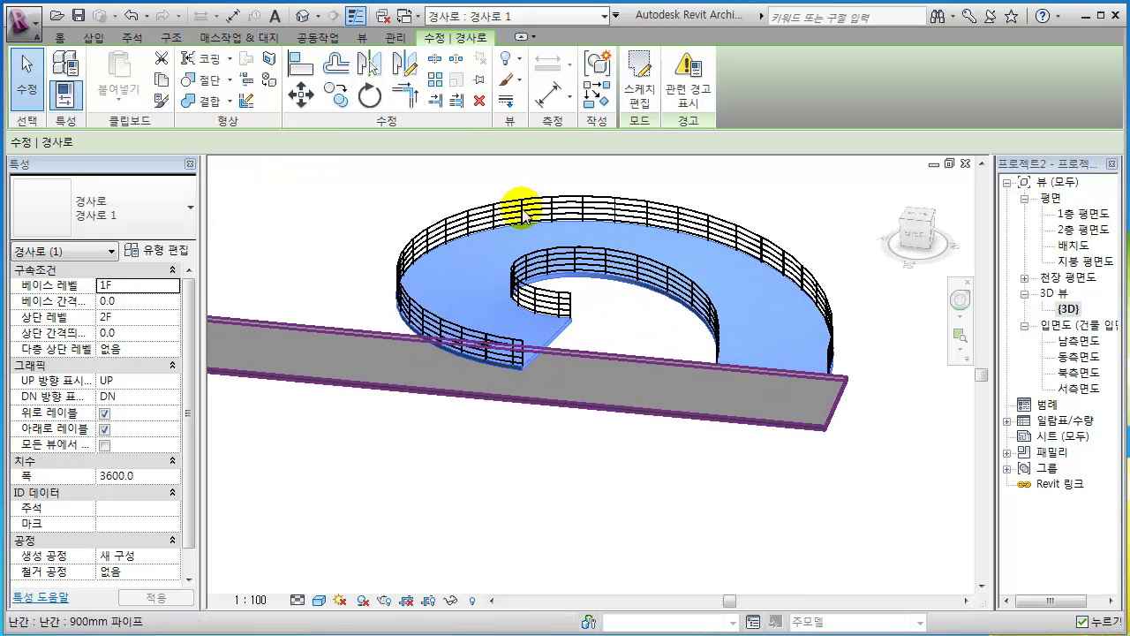
{"action": "left_click", "coordinate": [642, 97]}
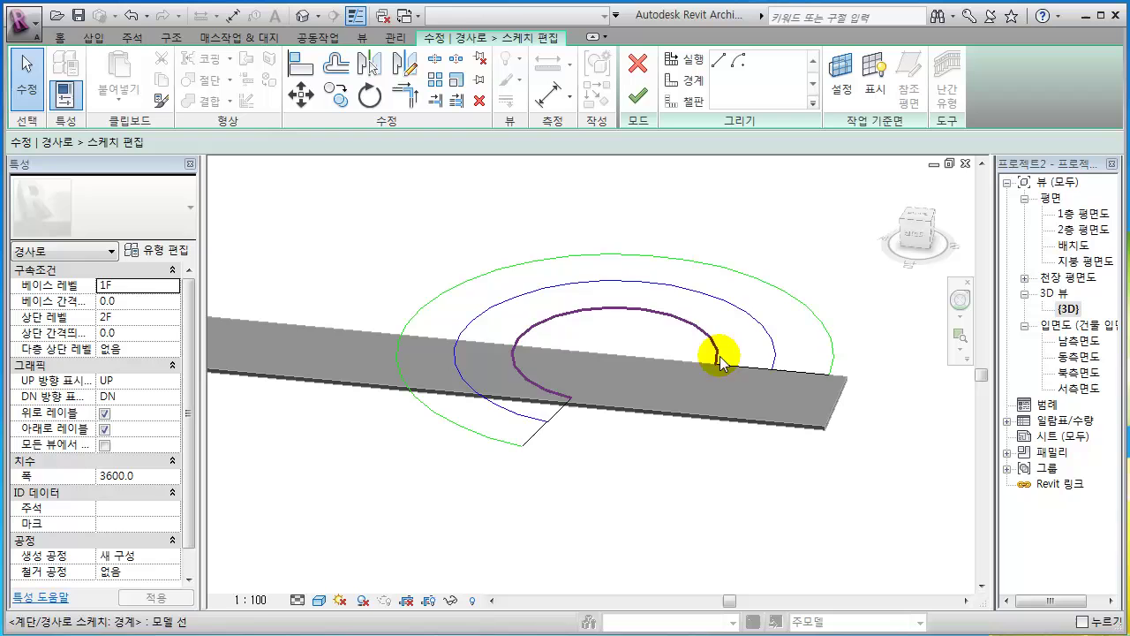
{"action": "left_click", "coordinate": [534, 419]}
{"action": "mouse_move", "coordinate": [548, 424]}
{"action": "left_mouse_down"}
{"action": "mouse_move", "coordinate": [690, 432]}
{"action": "mouse_move", "coordinate": [811, 401]}
{"action": "mouse_move", "coordinate": [843, 375]}
{"action": "mouse_move", "coordinate": [837, 382]}
{"action": "left_mouse_up"}
{"action": "left_click", "coordinate": [837, 382]}
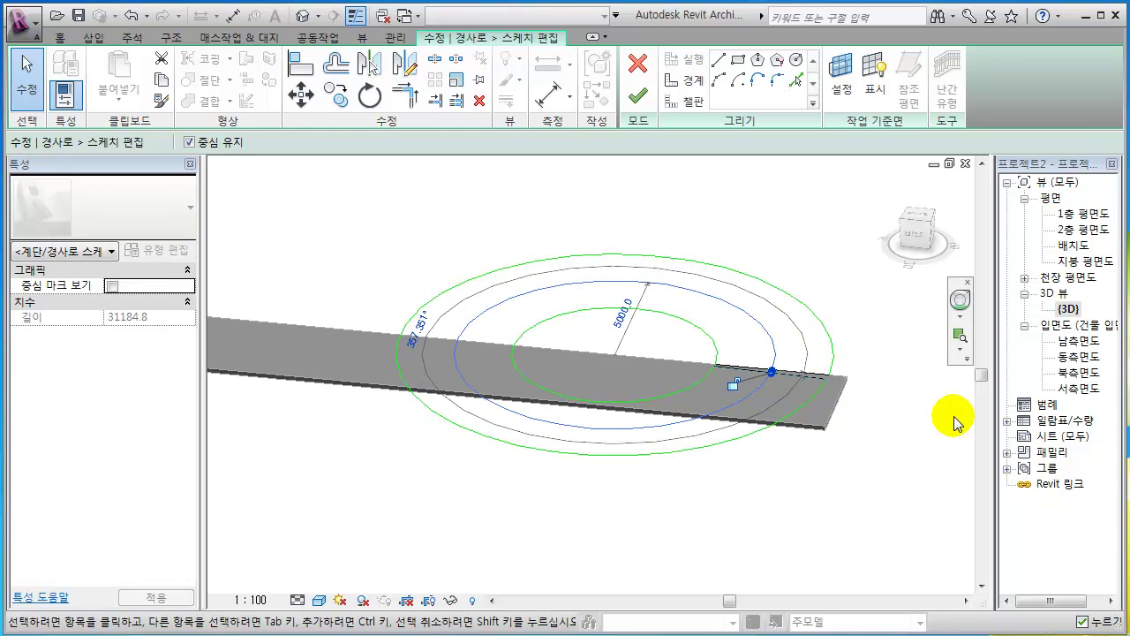
{"action": "left_click", "coordinate": [639, 95]}
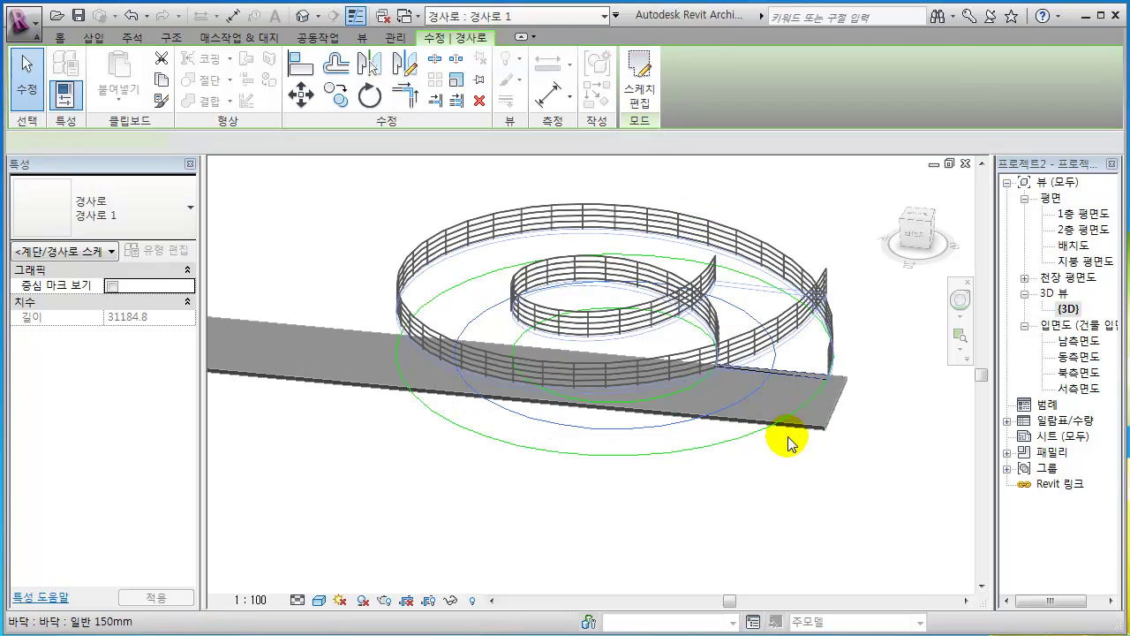
{"action": "left_click", "coordinate": [871, 440]}
- Examine the extended ramp in the 3D view and the south elevation, checking its rise and the clearance between its overlapping ends
{"action": "middle_click_drag", "start_coordinate": [871, 440], "coordinate": [596, 445], "text": "shift"}
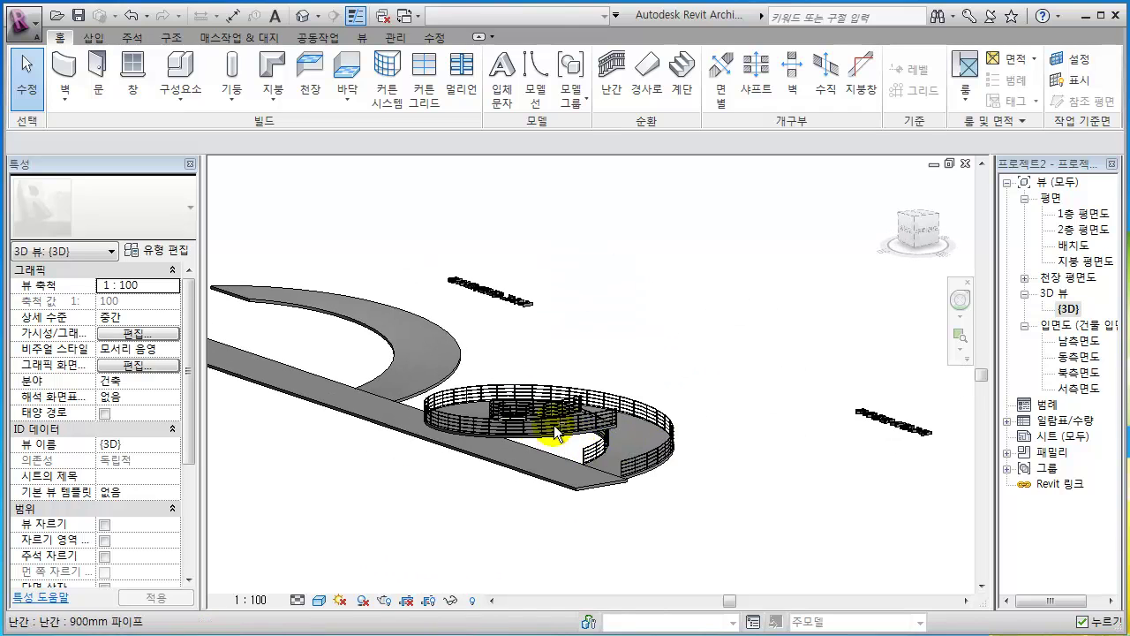
{"action": "scroll", "coordinate": [524, 422], "scroll_direction": "up", "scroll_amount": 3}
{"action": "middle_click_drag", "start_coordinate": [713, 426], "coordinate": [661, 467]}
{"action": "middle_click_drag", "start_coordinate": [482, 411], "coordinate": [530, 389]}
{"action": "double_click", "coordinate": [1076, 340]}
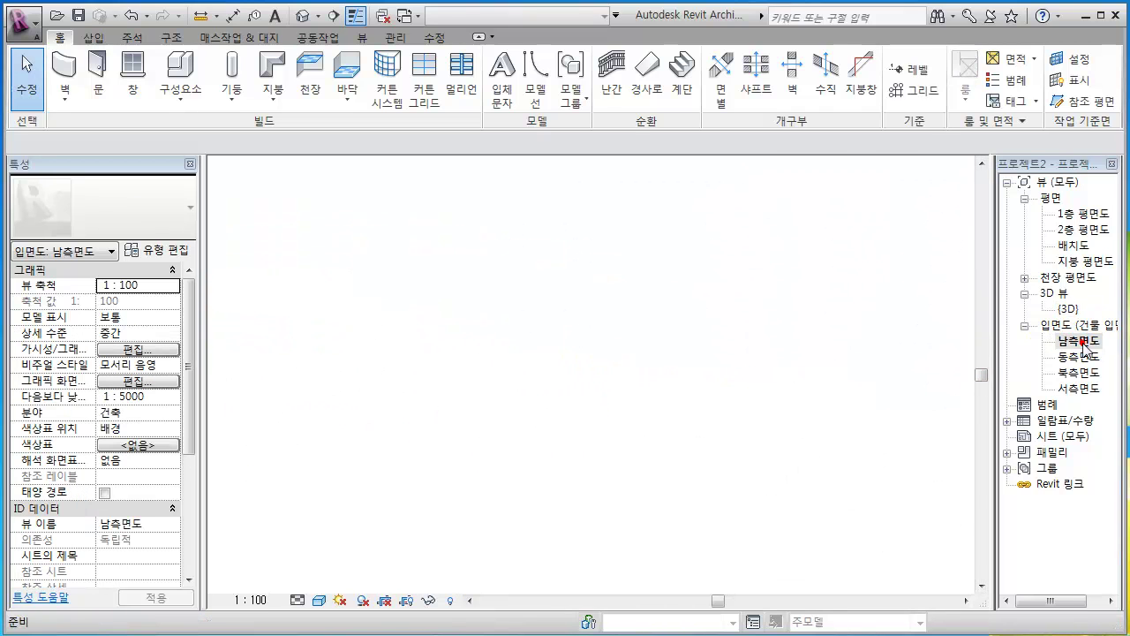
{"action": "scroll", "coordinate": [819, 387], "scroll_direction": "down", "scroll_amount": 3}
{"action": "middle_click_drag", "start_coordinate": [825, 386], "coordinate": [494, 429]}
{"action": "scroll", "coordinate": [839, 425], "scroll_direction": "up", "scroll_amount": 2}
{"action": "scroll", "coordinate": [934, 427], "scroll_direction": "up", "scroll_amount": 2}
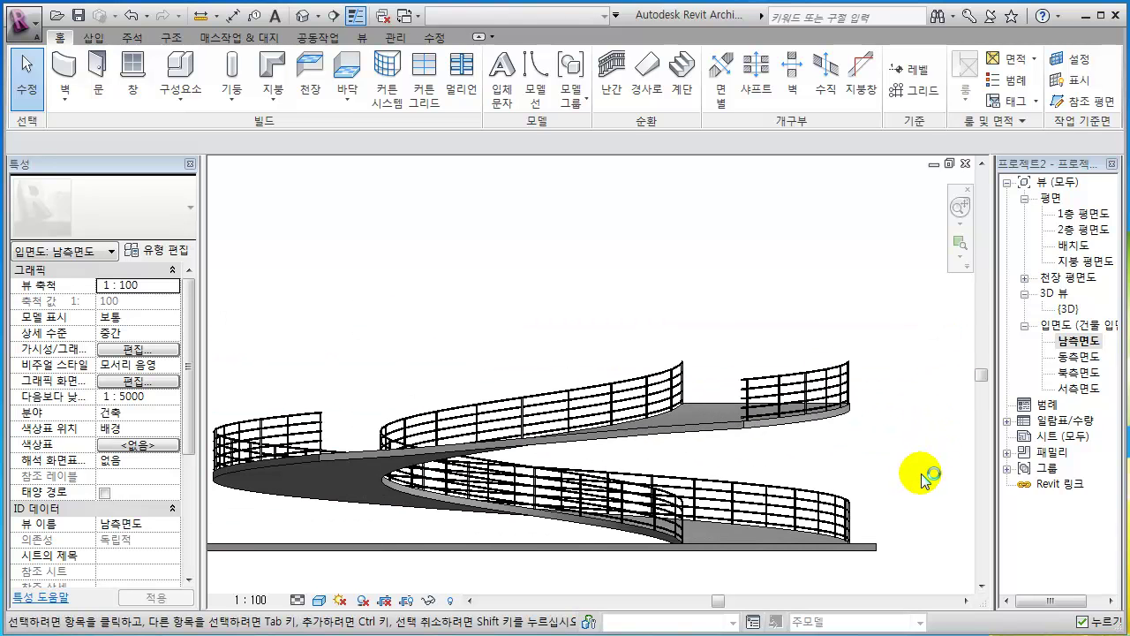
{"action": "middle_click_drag", "start_coordinate": [741, 548], "coordinate": [789, 520]}
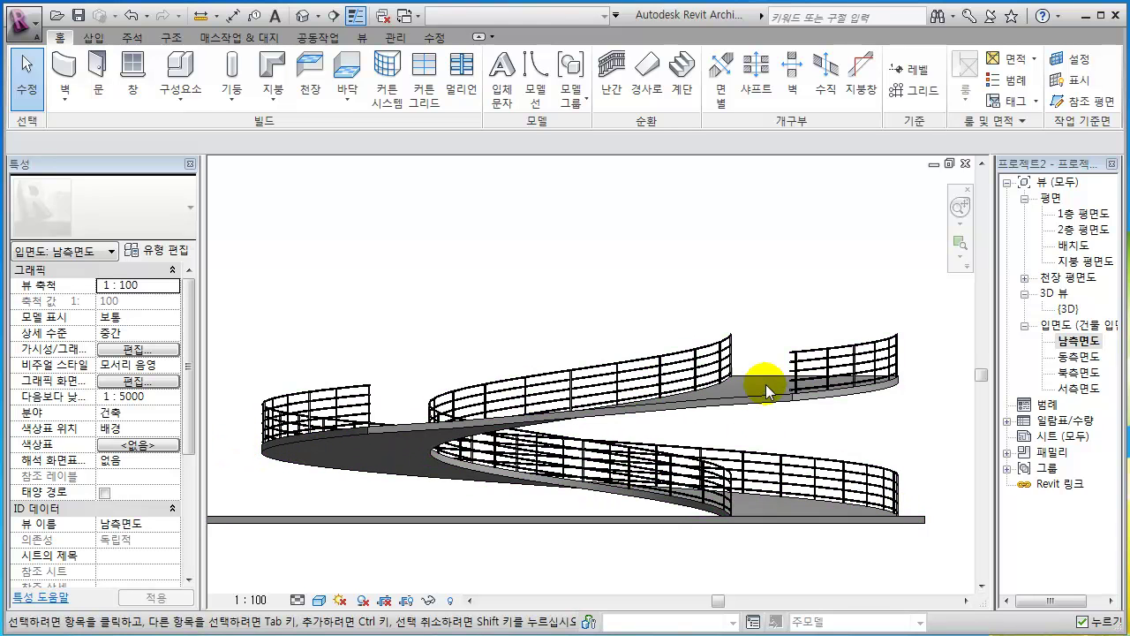
{"action": "scroll", "coordinate": [841, 415], "scroll_direction": "down", "scroll_amount": 1}
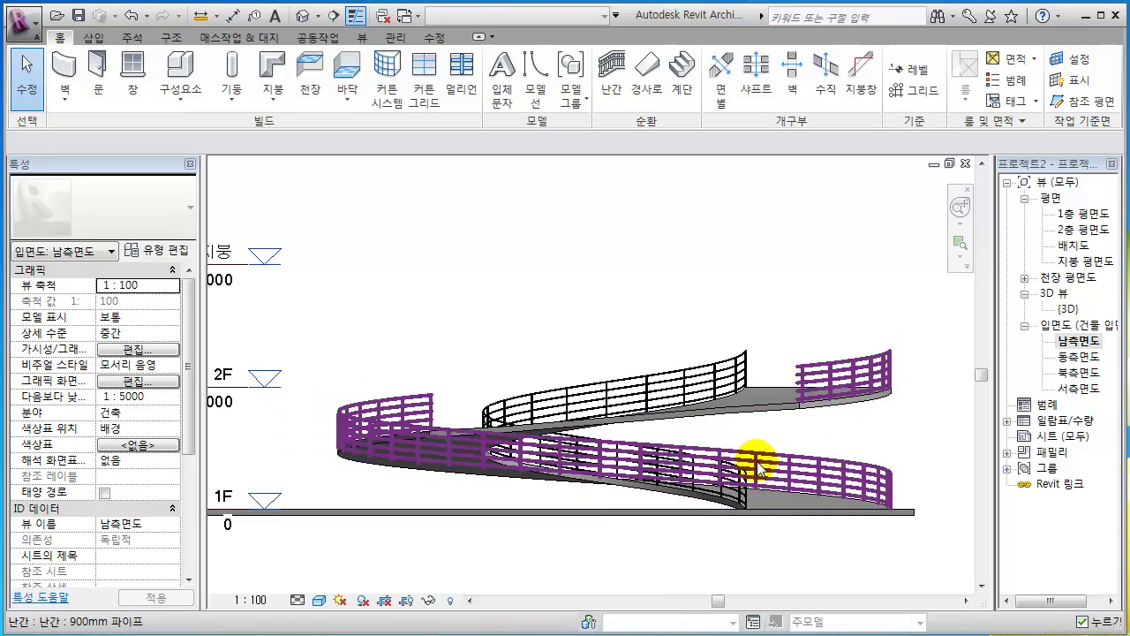
{"action": "double_click", "coordinate": [1067, 309]}
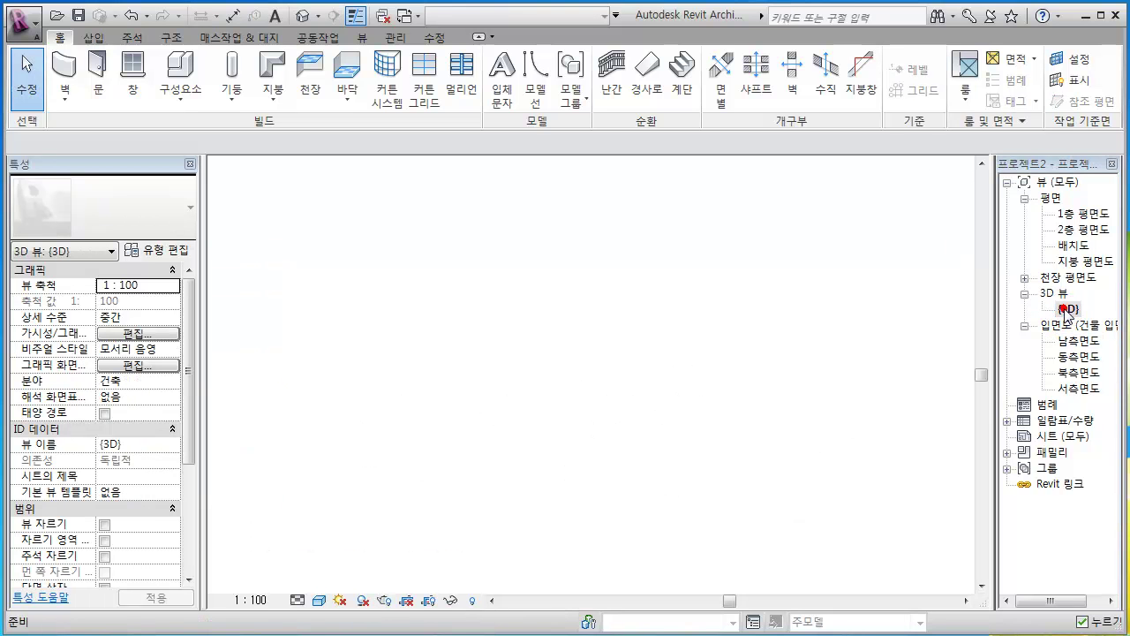
{"action": "scroll", "coordinate": [717, 441], "scroll_direction": "down", "scroll_amount": 2}
{"action": "middle_click_drag", "start_coordinate": [752, 415], "coordinate": [846, 408], "text": "shift"}
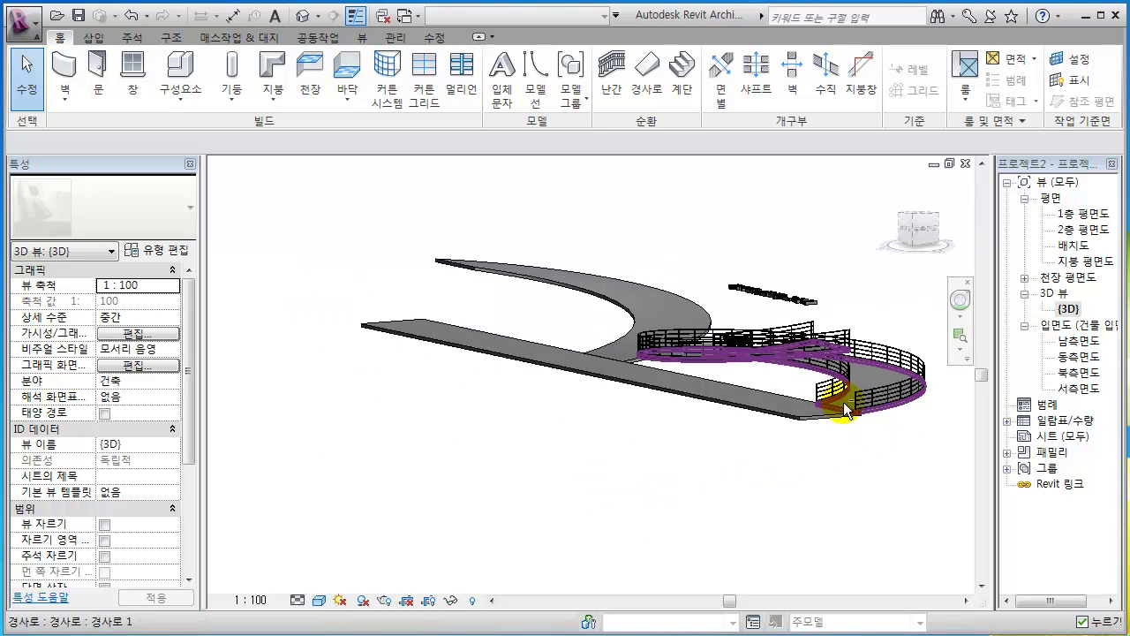
- In the south elevation, extend the level lines eastward past the circular ramp so their heads stand beyond its outer edge
{"action": "double_click", "coordinate": [1078, 340]}
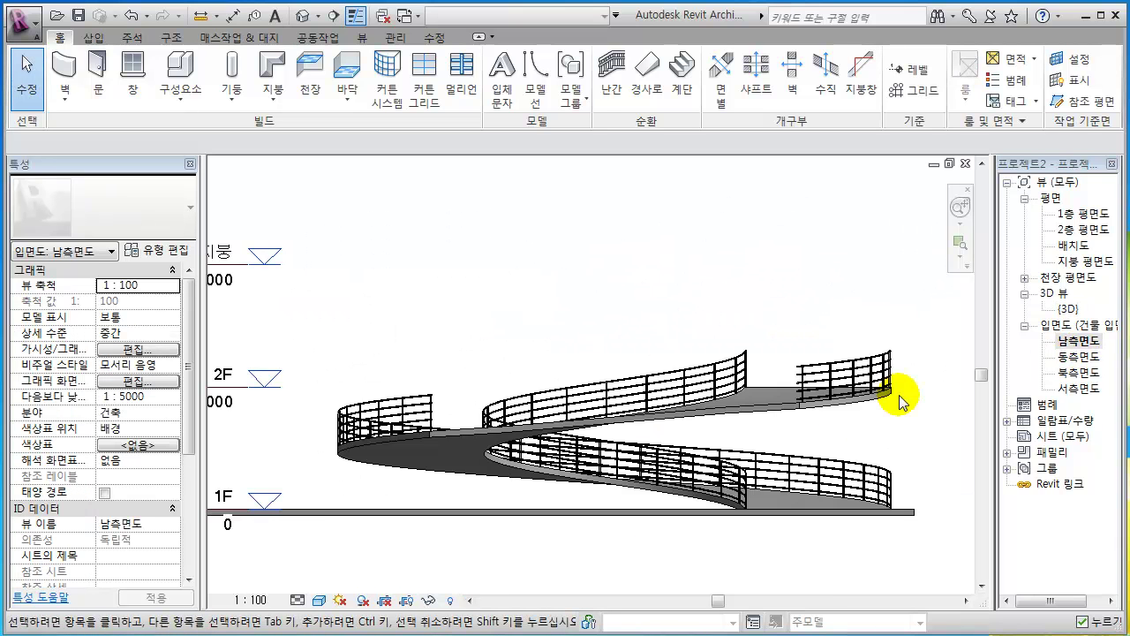
{"action": "scroll", "coordinate": [938, 406], "scroll_direction": "down", "scroll_amount": 2}
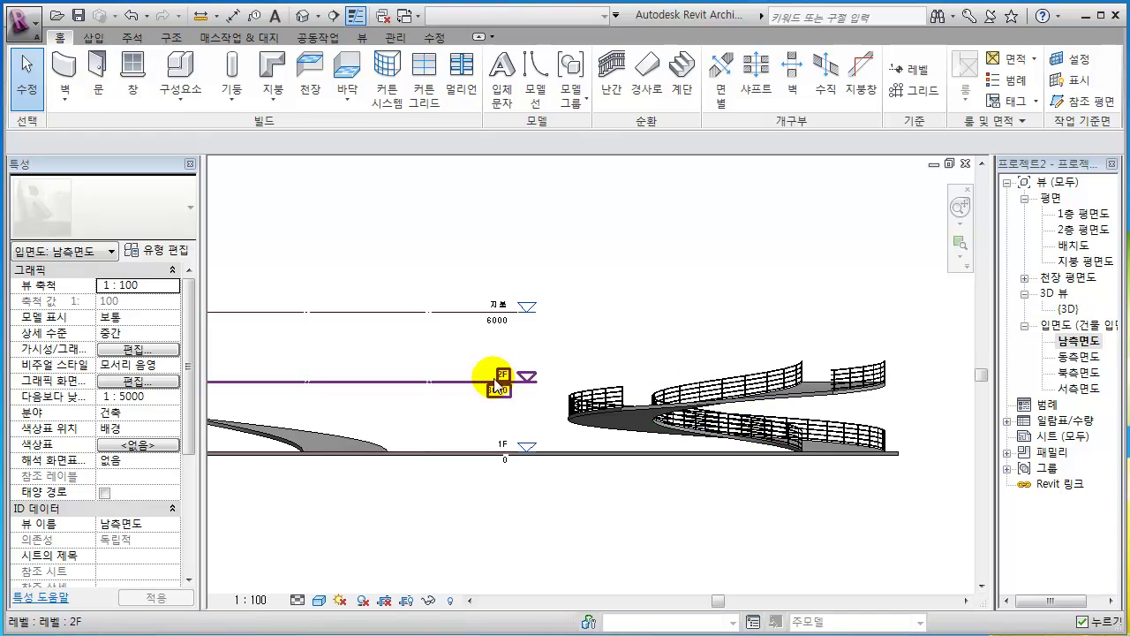
{"action": "left_click", "coordinate": [506, 389]}
{"action": "left_click_drag", "start_coordinate": [523, 388], "coordinate": [939, 386]}
{"action": "left_click", "coordinate": [932, 415]}
{"action": "scroll", "coordinate": [915, 421], "scroll_direction": "up", "scroll_amount": 4}
{"action": "scroll", "coordinate": [926, 430], "scroll_direction": "down", "scroll_amount": 3}
{"action": "middle_click_drag", "start_coordinate": [927, 429], "coordinate": [755, 412]}
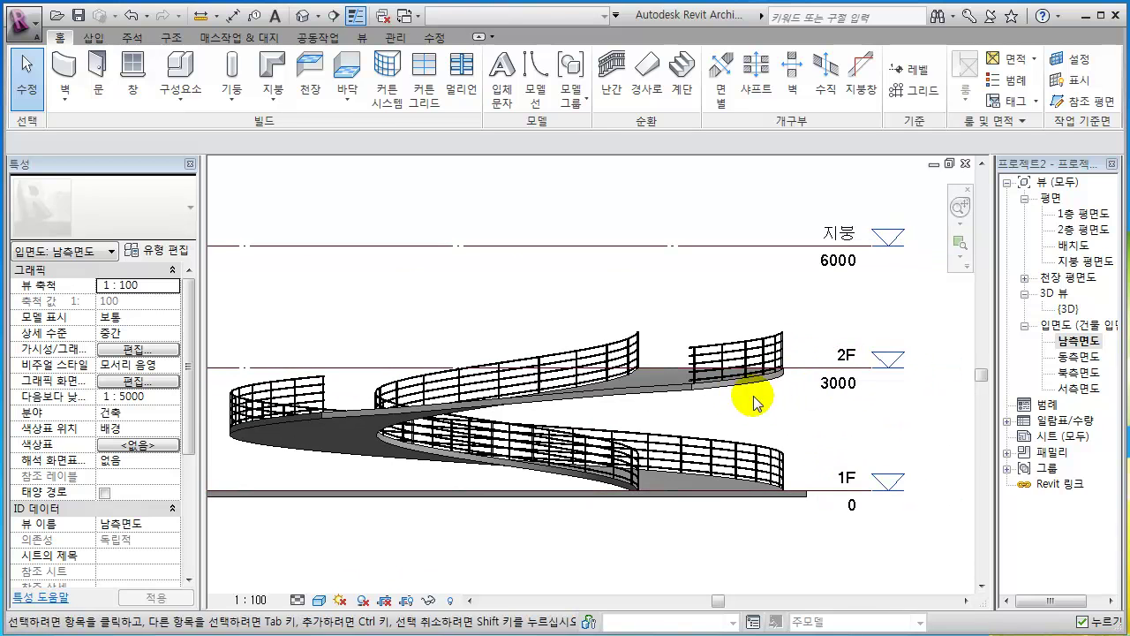
- Inspect the ramp in the south elevation and 3D view, orbiting around its overlapping ends and its inner and outer railings
{"action": "left_click", "coordinate": [655, 392]}
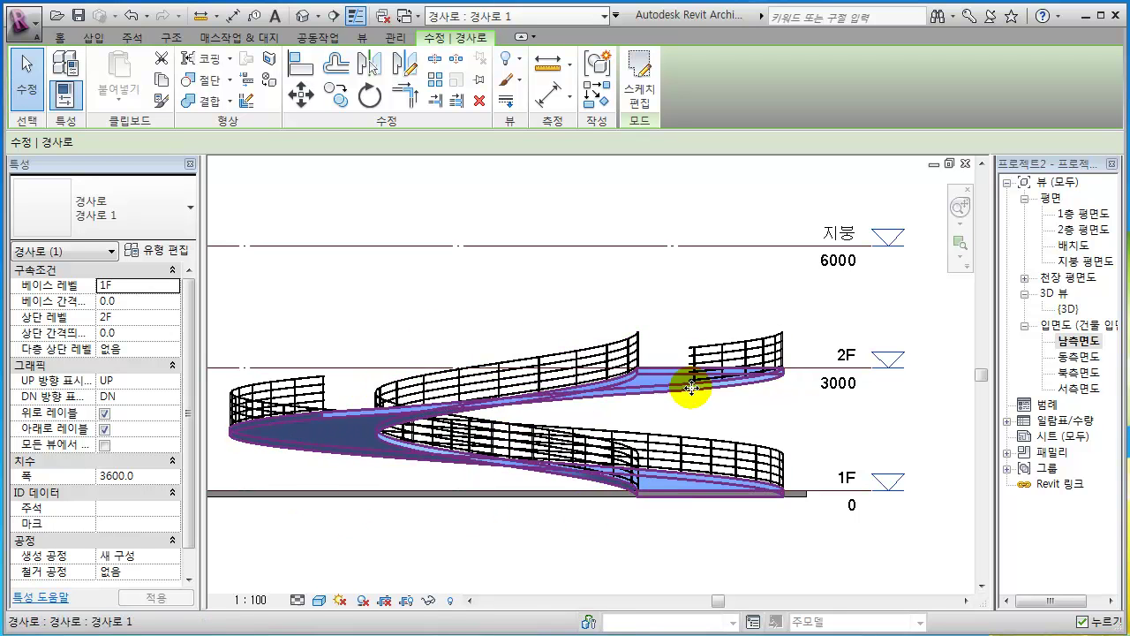
{"action": "scroll", "coordinate": [848, 462], "scroll_direction": "down", "scroll_amount": 3}
{"action": "double_click", "coordinate": [1068, 308]}
{"action": "middle_click_drag", "start_coordinate": [812, 396], "coordinate": [938, 535], "text": "shift"}
{"action": "scroll", "coordinate": [878, 403], "scroll_direction": "up", "scroll_amount": 3}
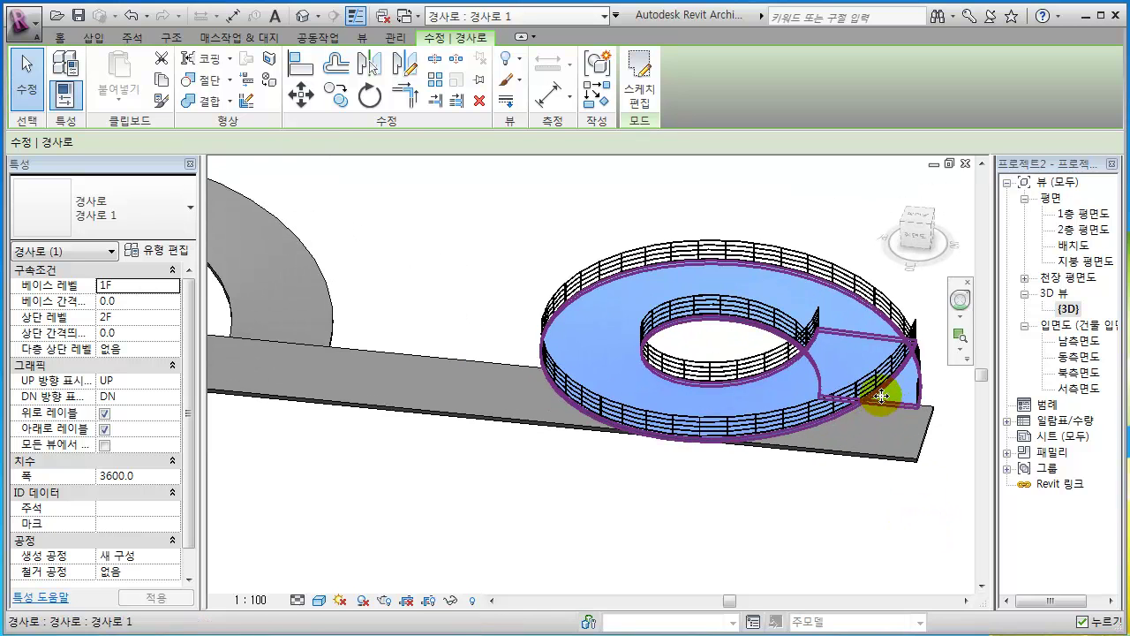
{"action": "left_click", "coordinate": [830, 278]}
{"action": "key", "text": "Escape"}
{"action": "middle_click_drag", "start_coordinate": [829, 347], "coordinate": [830, 441], "text": "shift"}
{"action": "scroll", "coordinate": [651, 396], "scroll_direction": "up", "scroll_amount": 2}
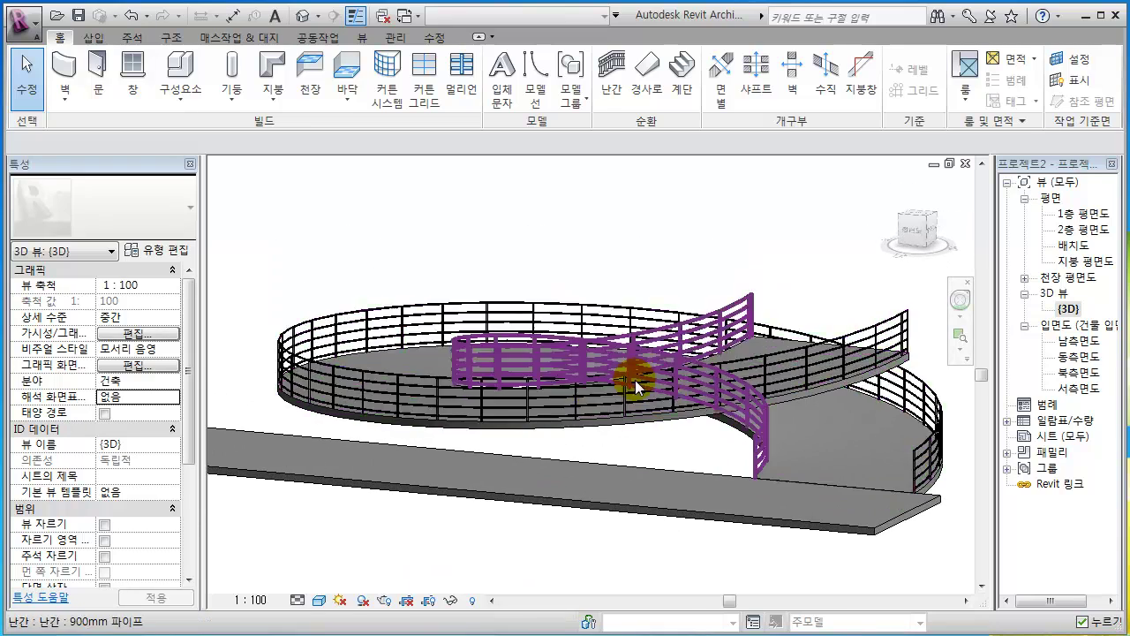
{"action": "scroll", "coordinate": [497, 303], "scroll_direction": "up", "scroll_amount": 3}
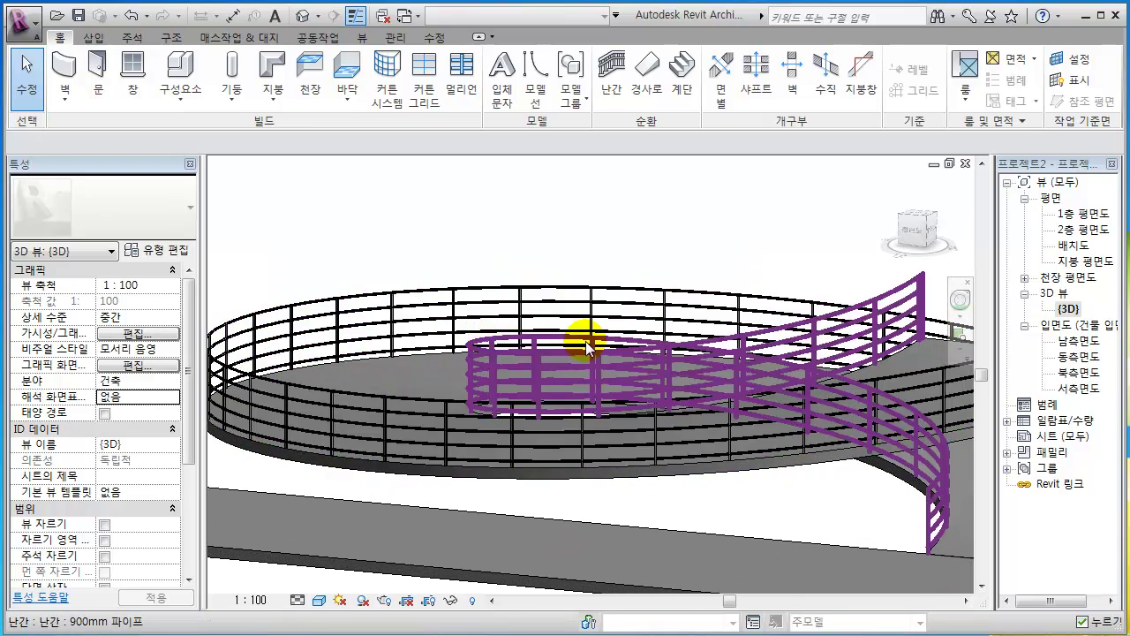
{"action": "scroll", "coordinate": [680, 361], "scroll_direction": "down", "scroll_amount": 5}
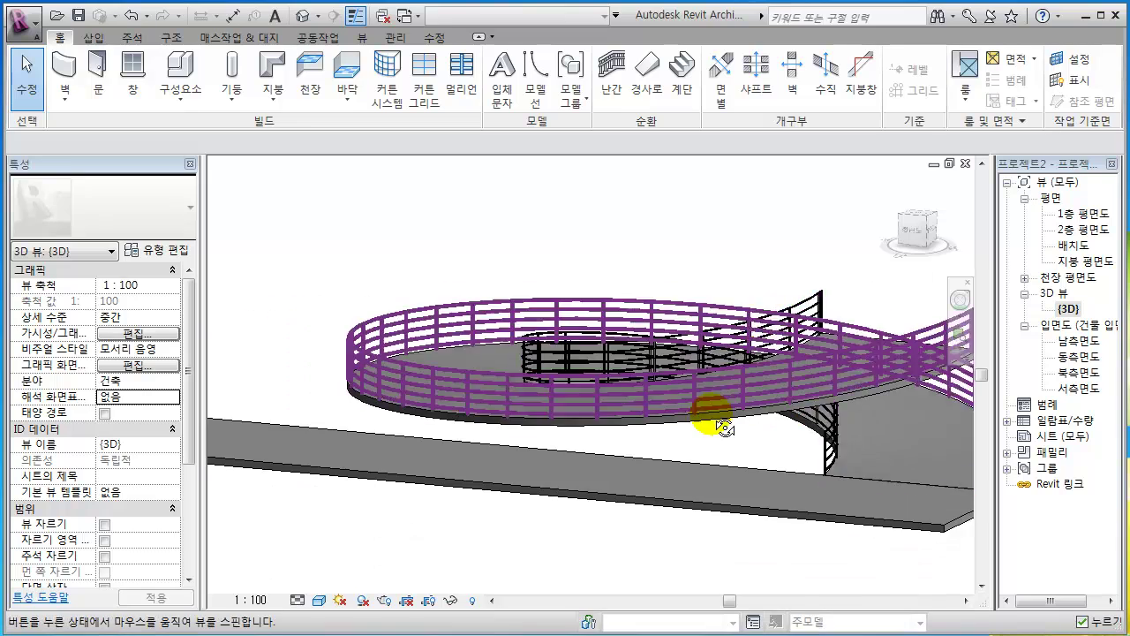
- Open the type properties of the ramp's outer railing and choose the type 가드레일 - 유리패널
{"action": "middle_click_drag", "start_coordinate": [698, 277], "coordinate": [733, 329], "text": "shift"}
{"action": "left_click", "coordinate": [732, 330]}
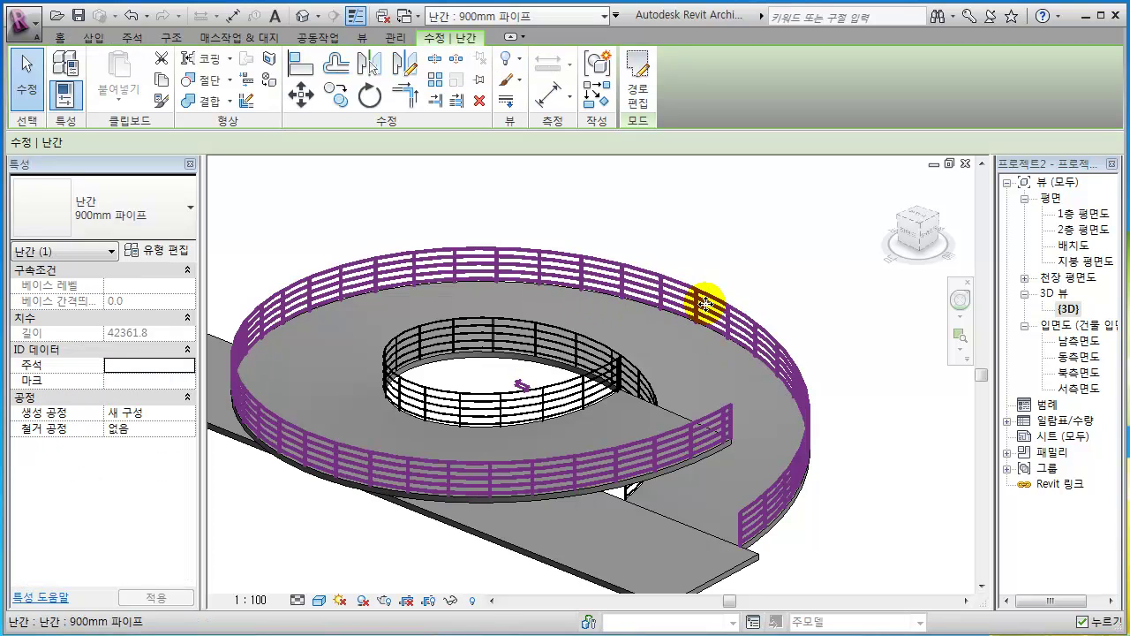
{"action": "left_click", "coordinate": [193, 251]}
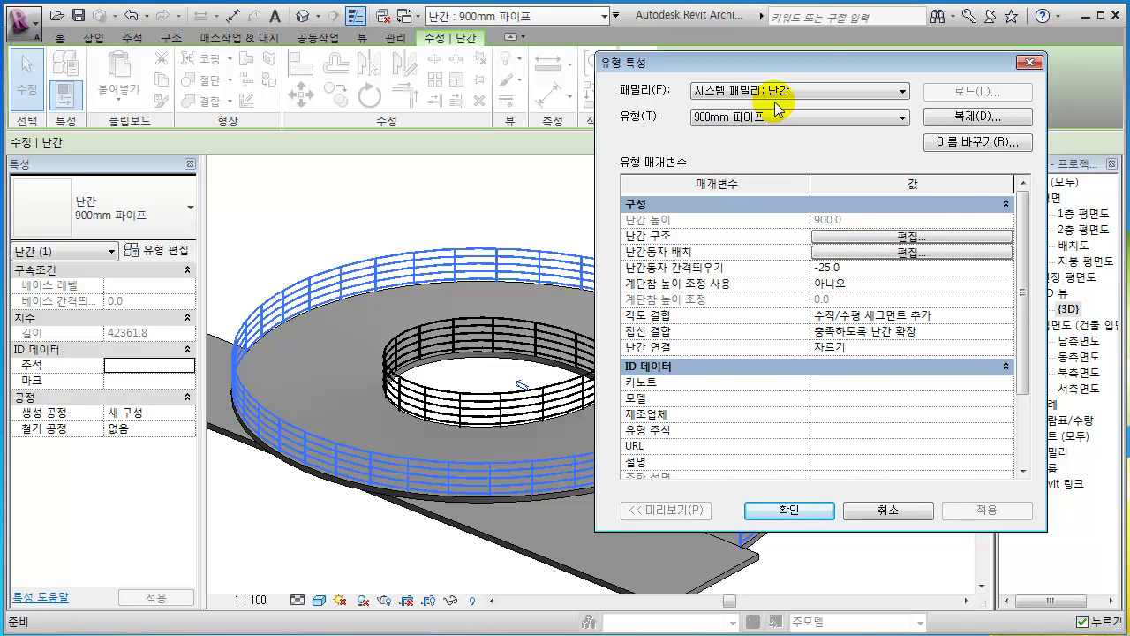
{"action": "left_click_drag", "start_coordinate": [824, 70], "coordinate": [898, 57]}
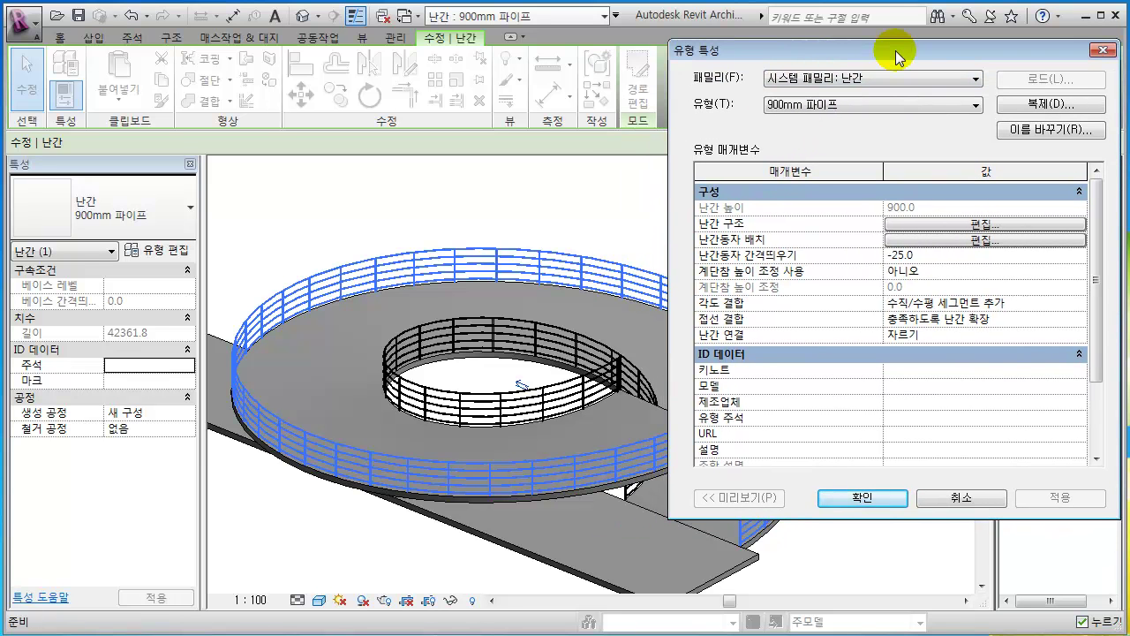
{"action": "left_click", "coordinate": [887, 106]}
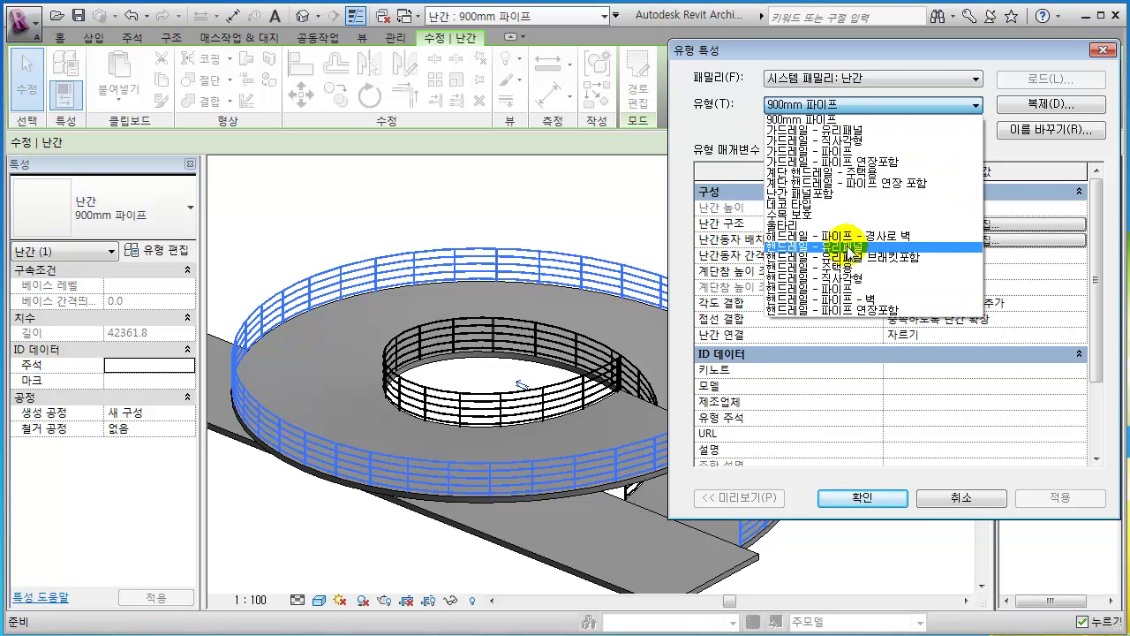
{"action": "left_click", "coordinate": [861, 131]}
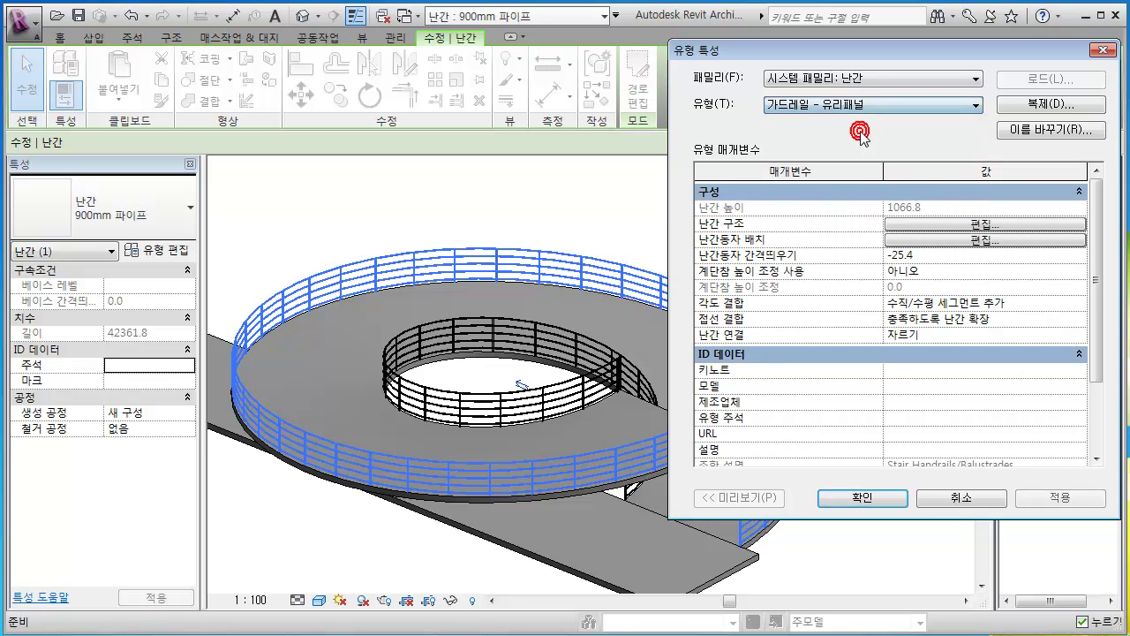
- Duplicate the glass panel railing type as 가드레일 - 유리패널 연습 and apply it to the outer railing
{"action": "left_click", "coordinate": [1054, 105]}
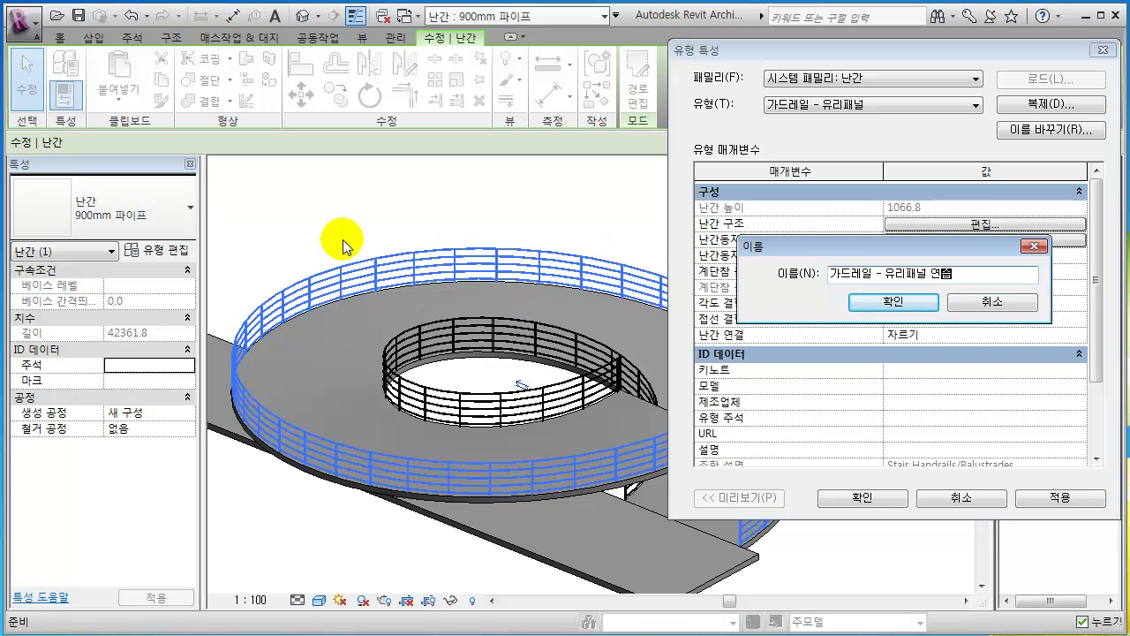
{"action": "left_click", "coordinate": [882, 320]}
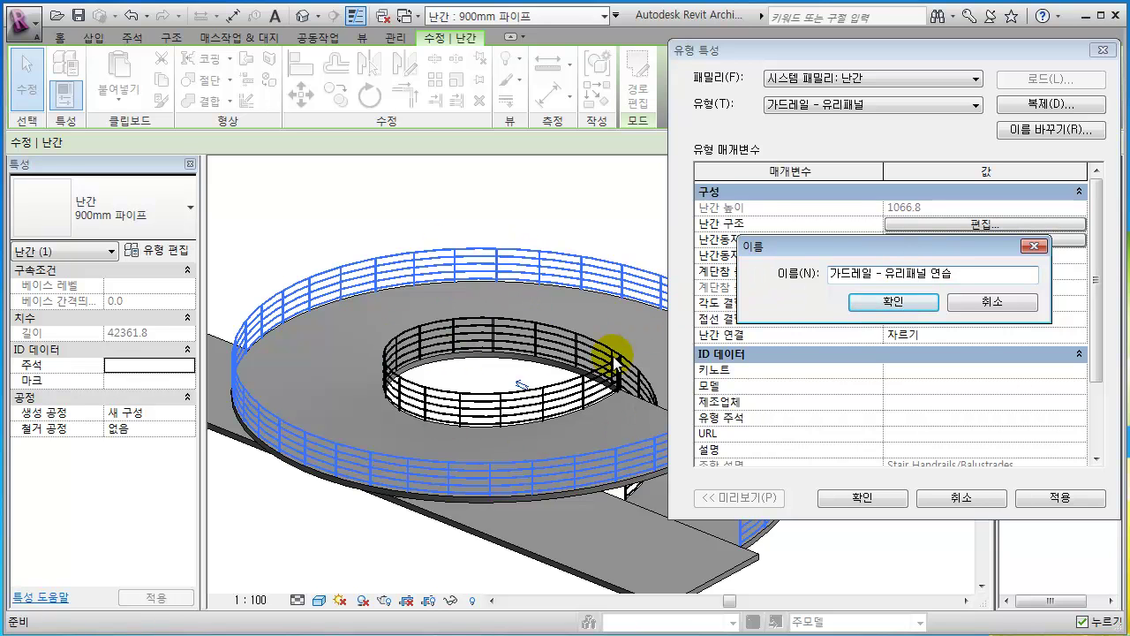
{"action": "left_click", "coordinate": [885, 305]}
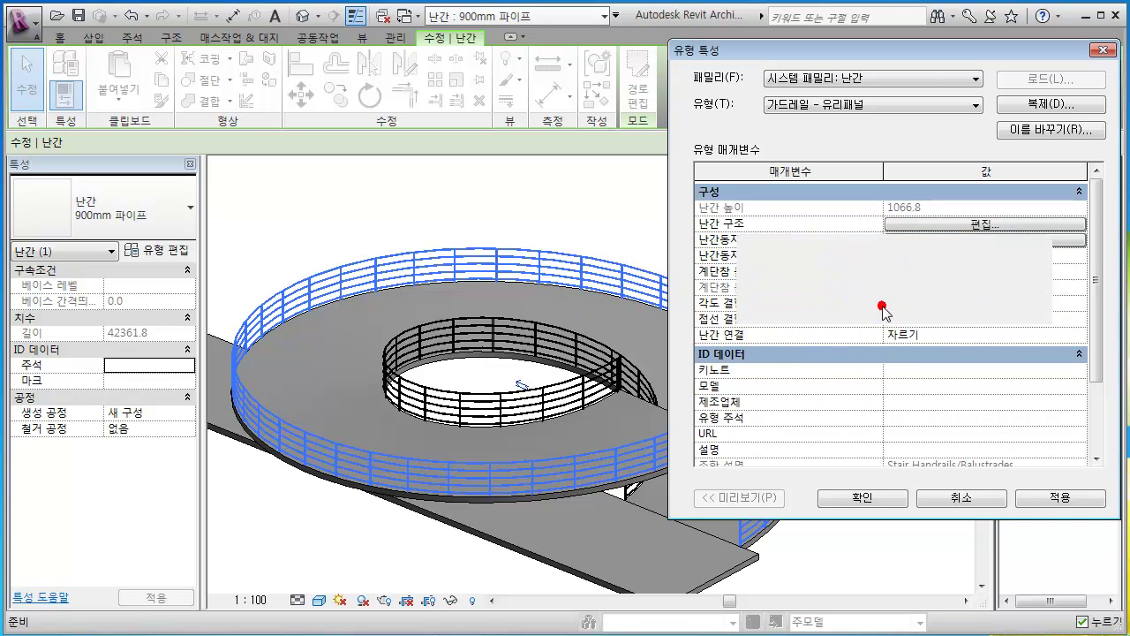
{"action": "left_click", "coordinate": [854, 499]}
{"action": "left_click", "coordinate": [900, 459]}
- Examine the glass panel railing on the ramp in the 3D view from several angles and distances
{"action": "middle_click_drag", "start_coordinate": [868, 400], "coordinate": [777, 449], "text": "shift"}
{"action": "scroll", "coordinate": [782, 447], "scroll_direction": "down", "scroll_amount": 5}
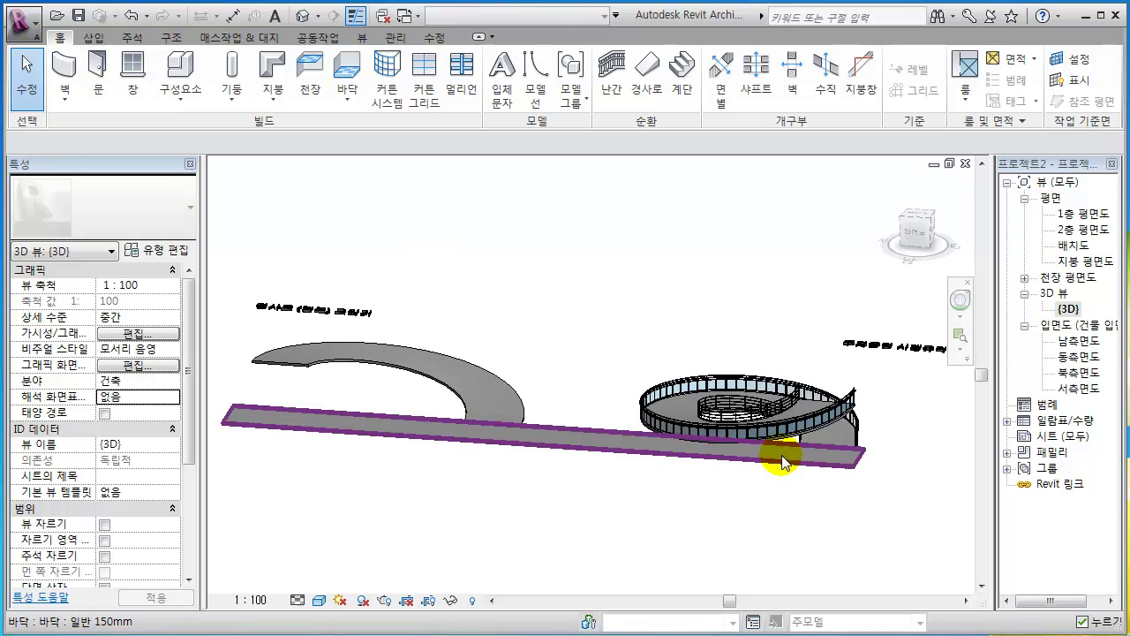
{"action": "scroll", "coordinate": [782, 460], "scroll_direction": "up", "scroll_amount": 3}
{"action": "scroll", "coordinate": [778, 445], "scroll_direction": "down", "scroll_amount": 2}
{"action": "middle_click_drag", "start_coordinate": [782, 448], "coordinate": [818, 308], "text": "shift"}
{"action": "scroll", "coordinate": [750, 385], "scroll_direction": "up", "scroll_amount": 3}
{"action": "scroll", "coordinate": [835, 318], "scroll_direction": "up", "scroll_amount": 2}
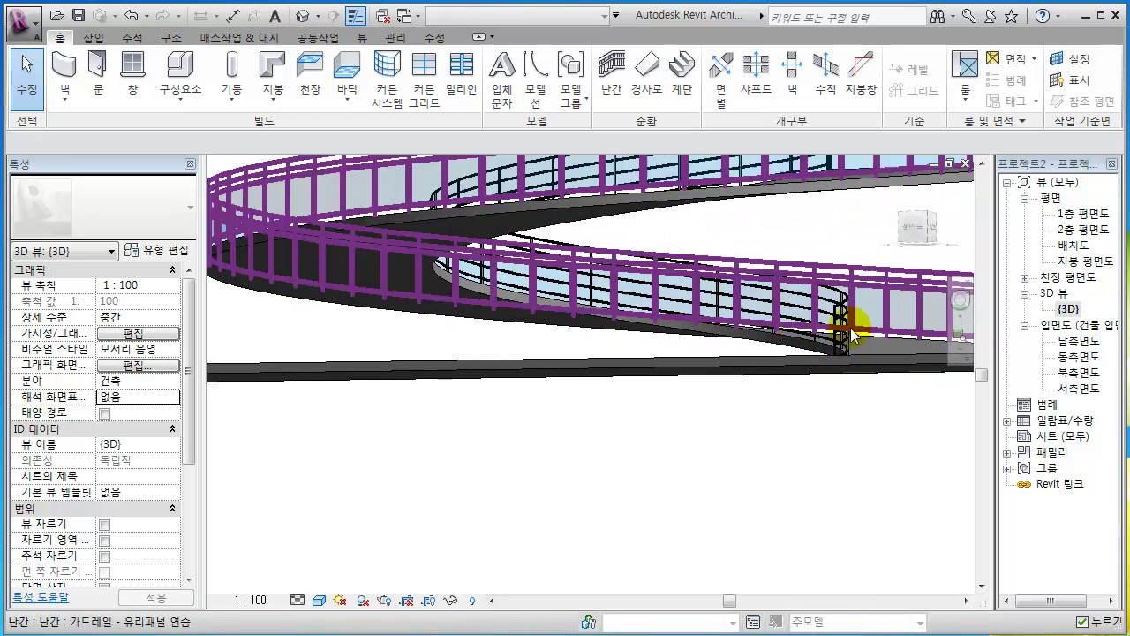
{"action": "scroll", "coordinate": [804, 446], "scroll_direction": "up", "scroll_amount": 3}
{"action": "scroll", "coordinate": [771, 461], "scroll_direction": "down", "scroll_amount": 3}
{"action": "mouse_move", "coordinate": [765, 535]}
{"action": "middle_mouse_down", "text": "shift"}
{"action": "mouse_move", "coordinate": [782, 441]}
{"action": "mouse_move", "coordinate": [780, 524]}
{"action": "middle_mouse_up", "text": "shift"}
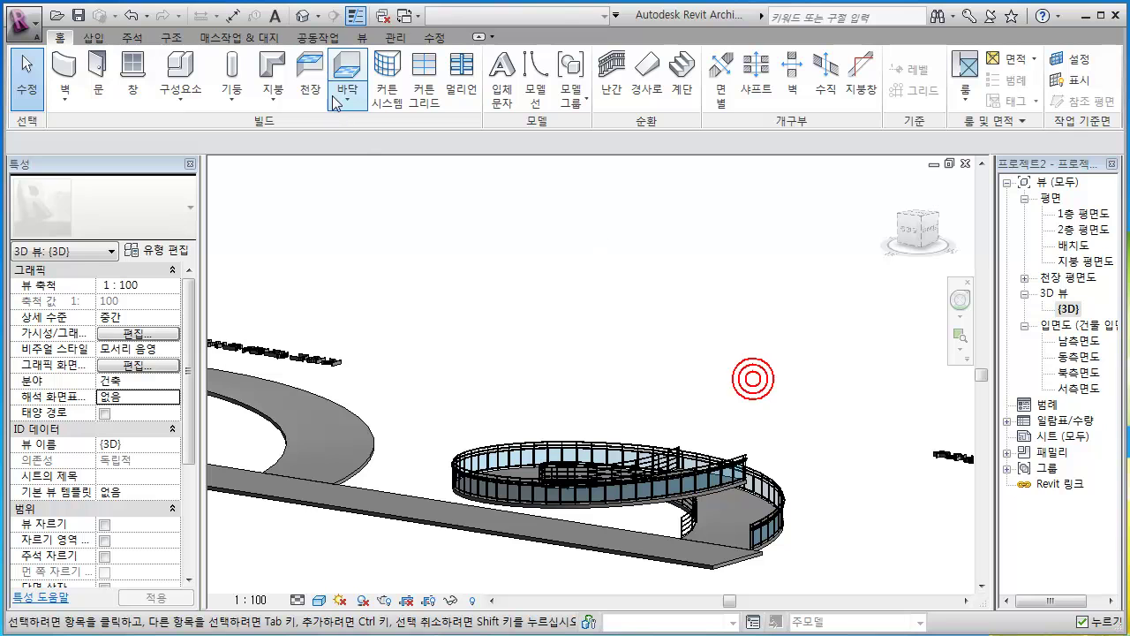
- Create a perspective camera view from the first-floor plan, with the eye southeast of the circular ramp and the target near its centre
{"action": "double_click", "coordinate": [1081, 215]}
{"action": "left_click", "coordinate": [321, 20]}
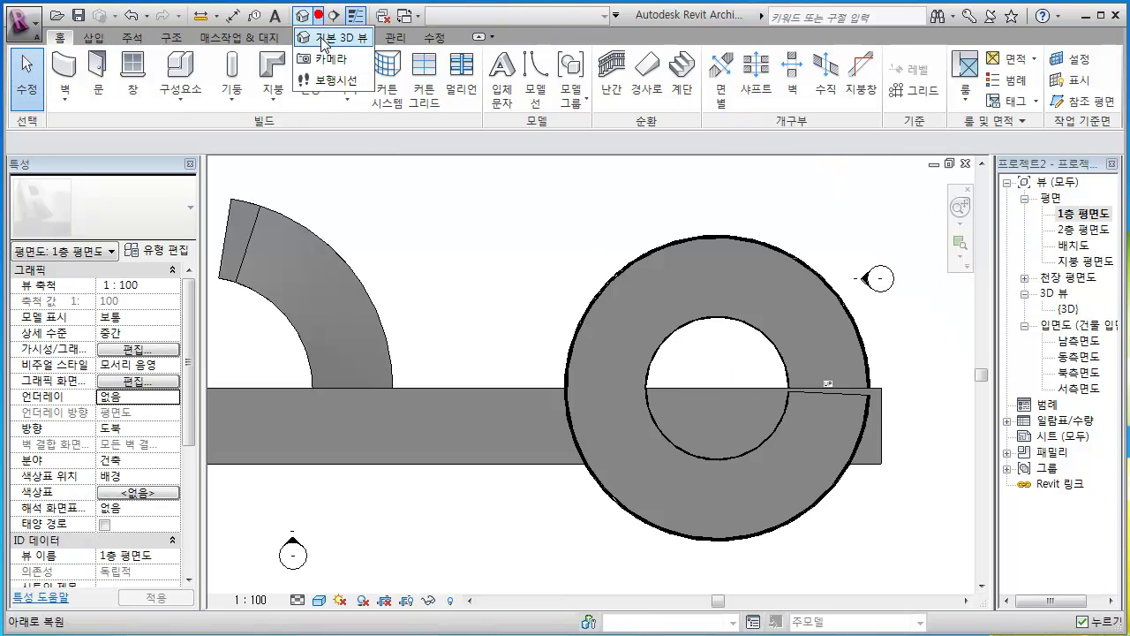
{"action": "left_click", "coordinate": [351, 58]}
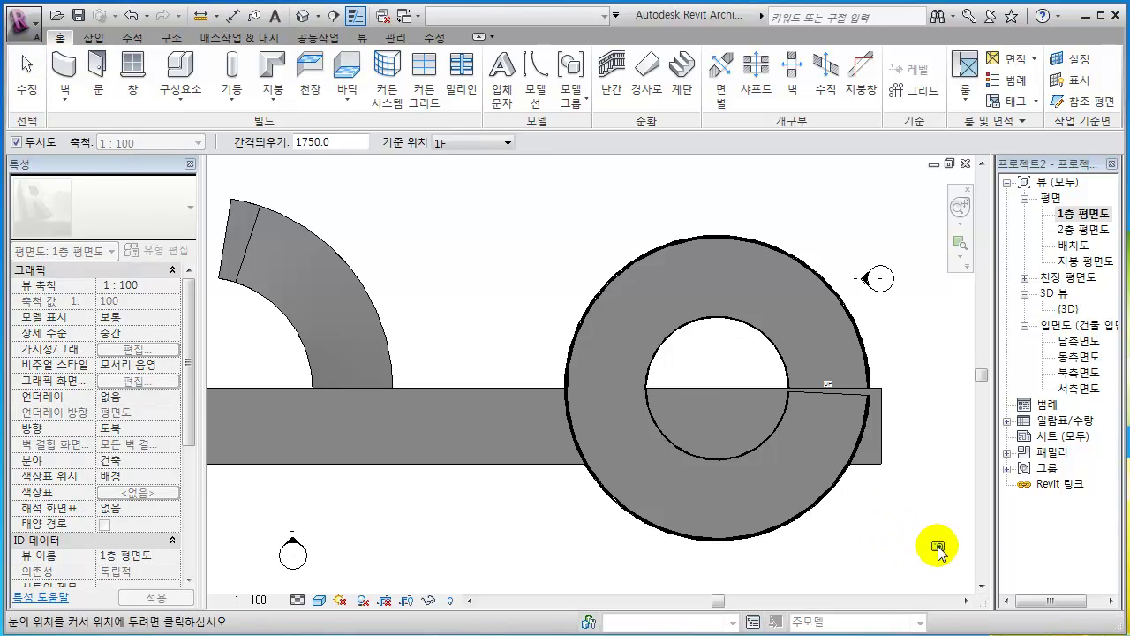
{"action": "left_click", "coordinate": [712, 367]}
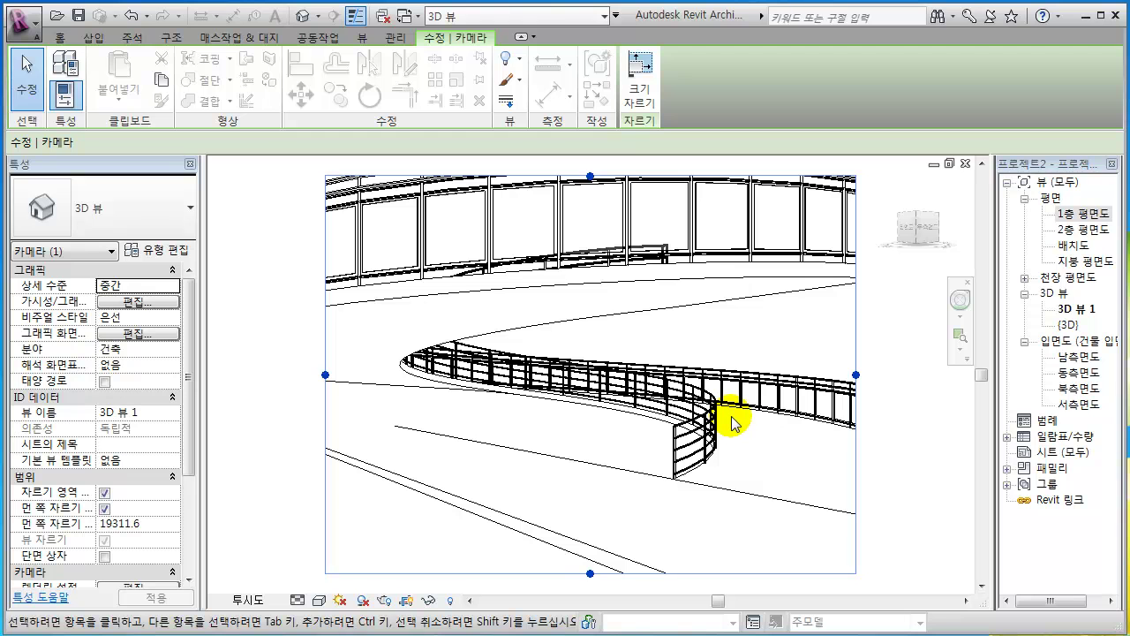
{"action": "key", "text": "Escape"}
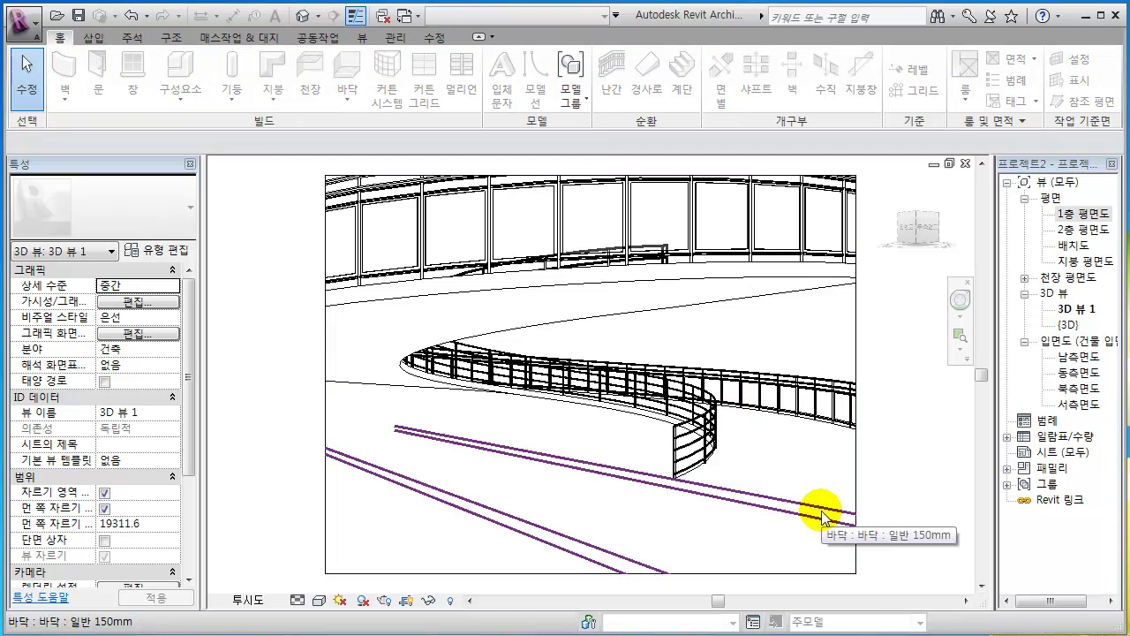
- Display the camera view in the 모서리 음영 style and enlarge its crop region upward and to both sides around the whole circular ramp
{"action": "key", "text": "s"}
{"action": "key", "text": "d"}
{"action": "scroll", "coordinate": [817, 497], "scroll_direction": "down", "scroll_amount": 2}
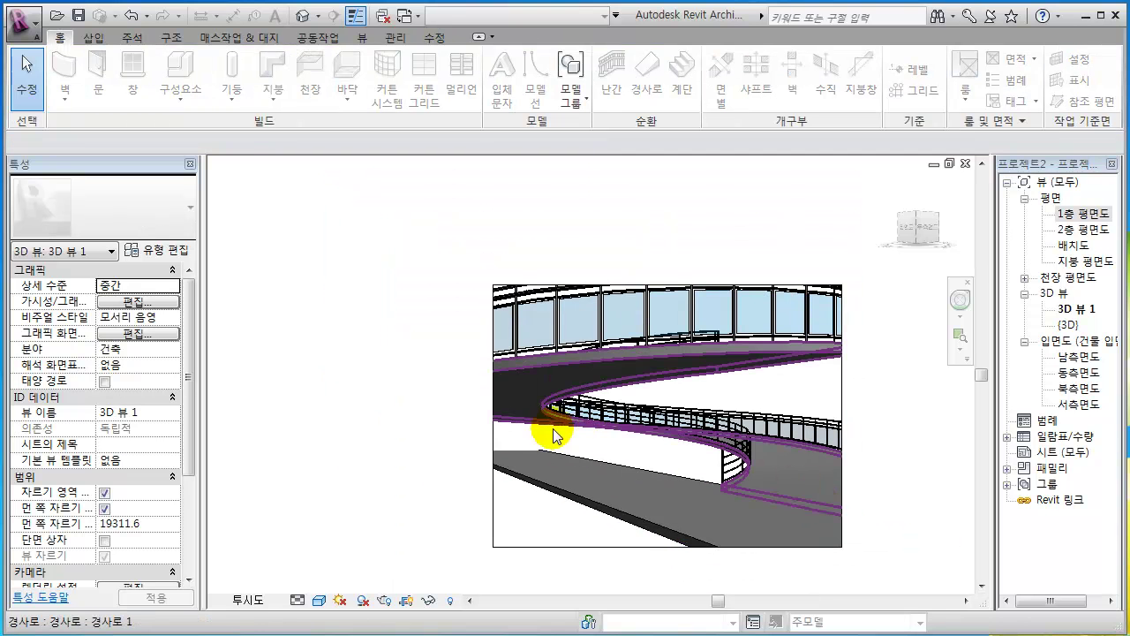
{"action": "left_click", "coordinate": [496, 446]}
{"action": "left_click_drag", "start_coordinate": [493, 416], "coordinate": [353, 415]}
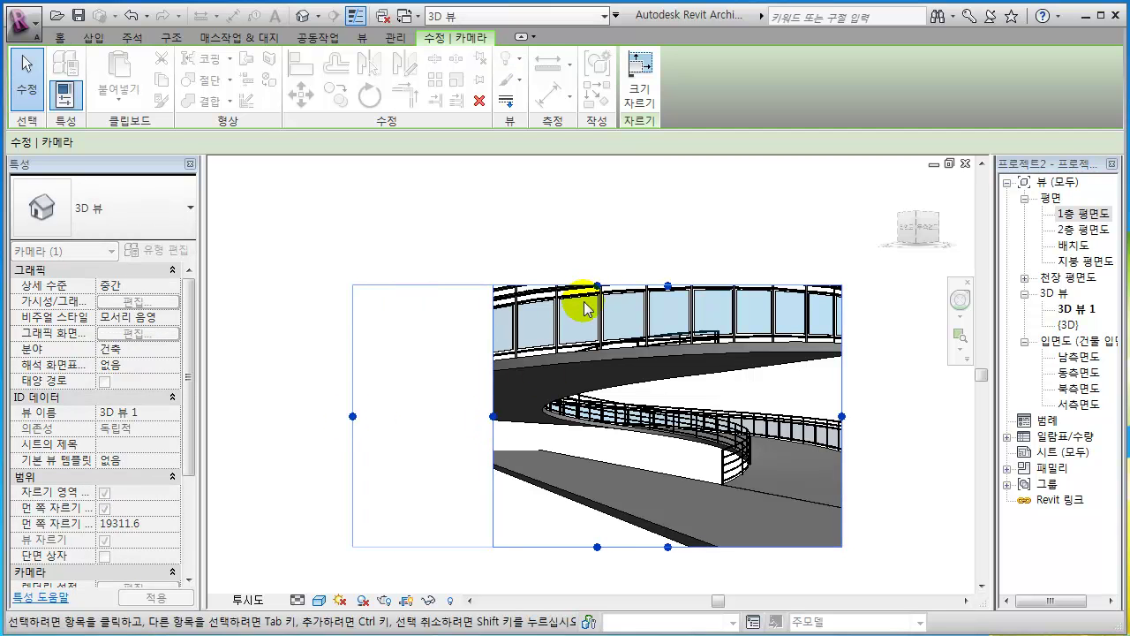
{"action": "left_click_drag", "start_coordinate": [597, 286], "coordinate": [597, 193]}
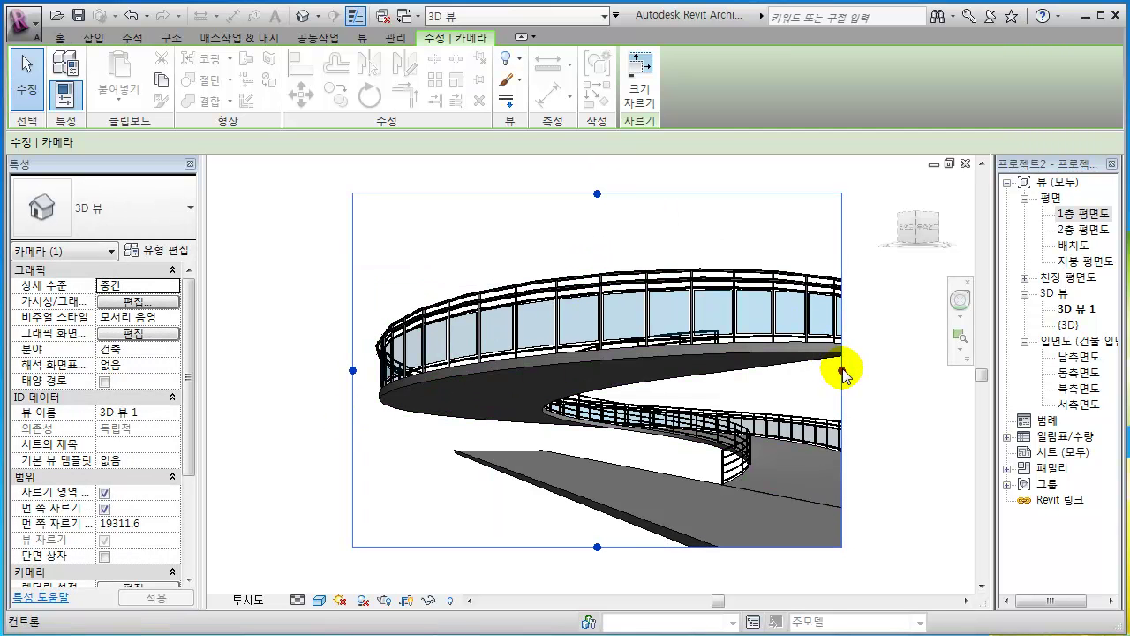
{"action": "scroll", "coordinate": [848, 389], "scroll_direction": "down", "scroll_amount": 3}
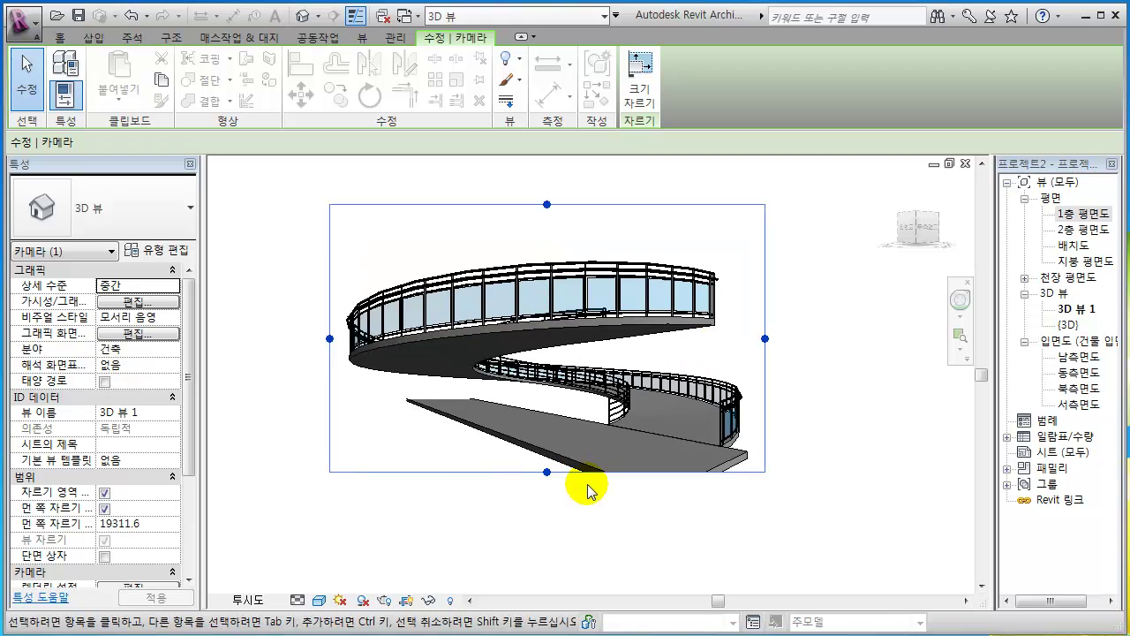
- Extend the camera view's crop region below the floor slab and trim the excess space above the upper railing
{"action": "left_click_drag", "start_coordinate": [538, 470], "coordinate": [532, 504]}
{"action": "scroll", "coordinate": [677, 444], "scroll_direction": "up", "scroll_amount": 2}
{"action": "middle_click_drag", "start_coordinate": [676, 444], "coordinate": [694, 517]}
{"action": "left_click_drag", "start_coordinate": [557, 576], "coordinate": [560, 585]}
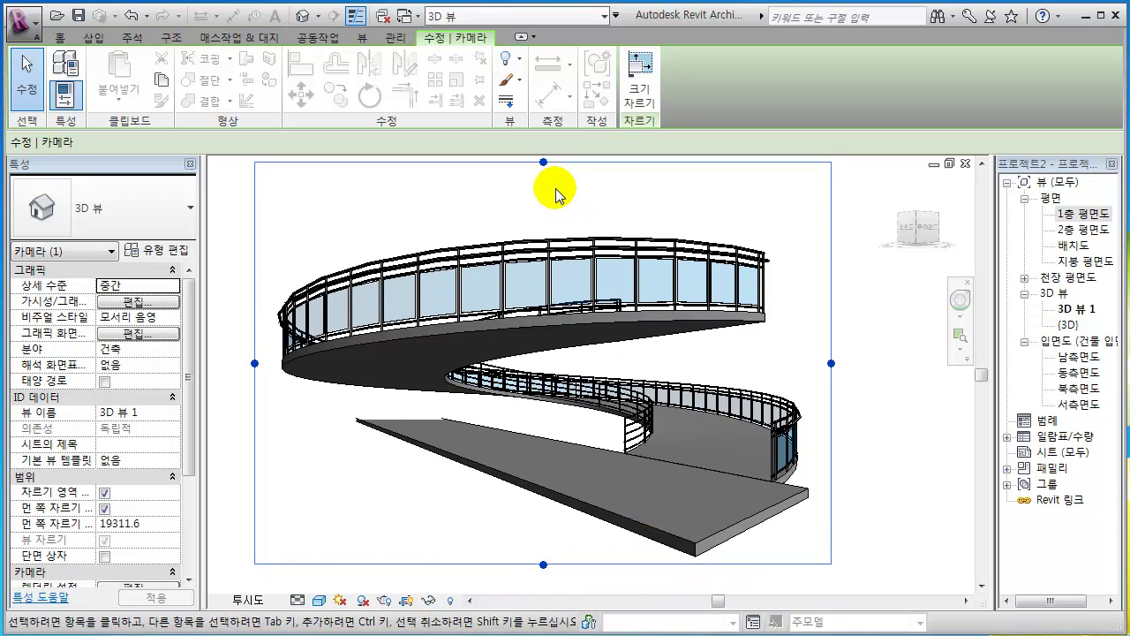
{"action": "left_click_drag", "start_coordinate": [542, 161], "coordinate": [541, 188]}
{"action": "middle_click_drag", "start_coordinate": [585, 365], "coordinate": [565, 335]}
{"action": "scroll", "coordinate": [825, 430], "scroll_direction": "up", "scroll_amount": 1}
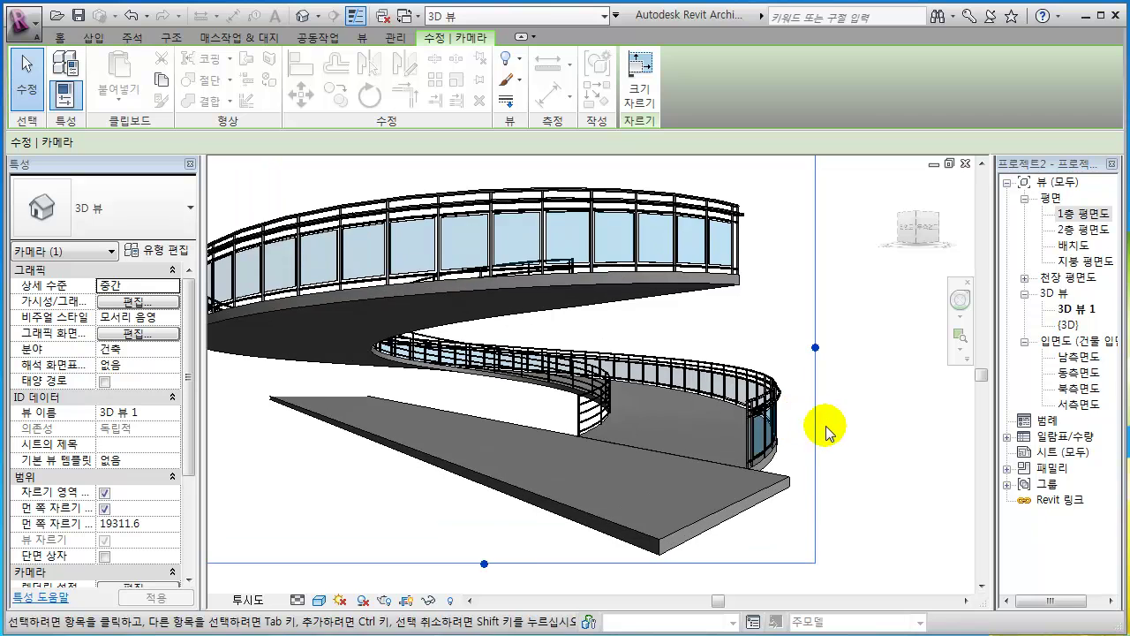
{"action": "scroll", "coordinate": [825, 430], "scroll_direction": "down", "scroll_amount": 1}
{"action": "mouse_move", "coordinate": [860, 446]}
{"action": "middle_mouse_down"}
{"action": "mouse_move", "coordinate": [872, 454]}
{"action": "mouse_move", "coordinate": [855, 447]}
{"action": "middle_mouse_up"}
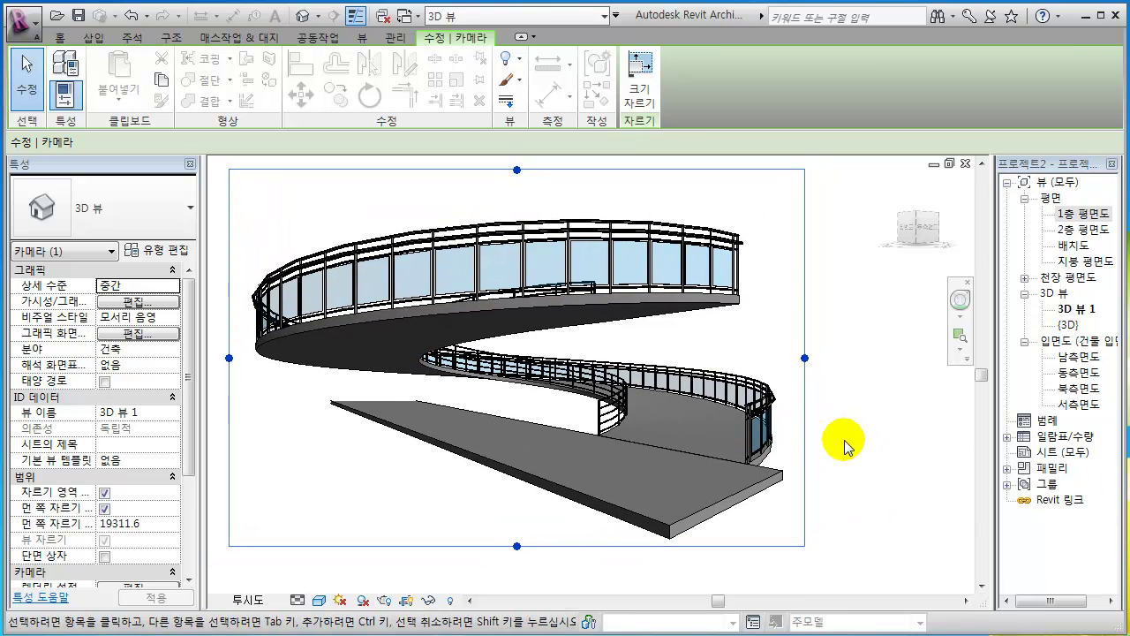
{"action": "left_click", "coordinate": [501, 546]}
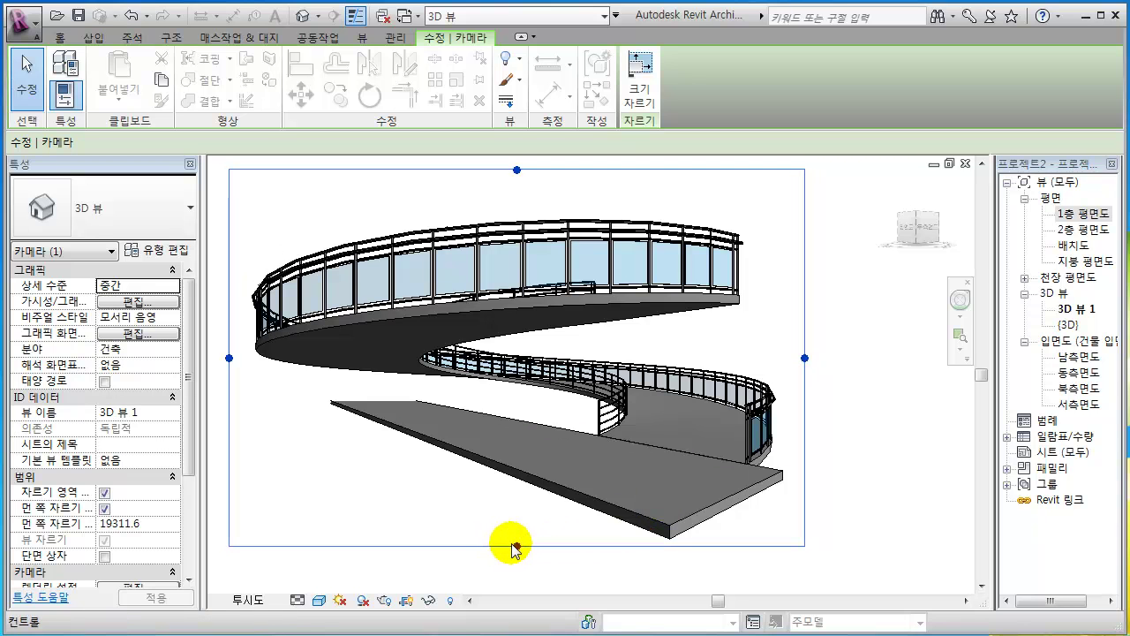
{"action": "left_click_drag", "start_coordinate": [516, 545], "coordinate": [516, 575]}
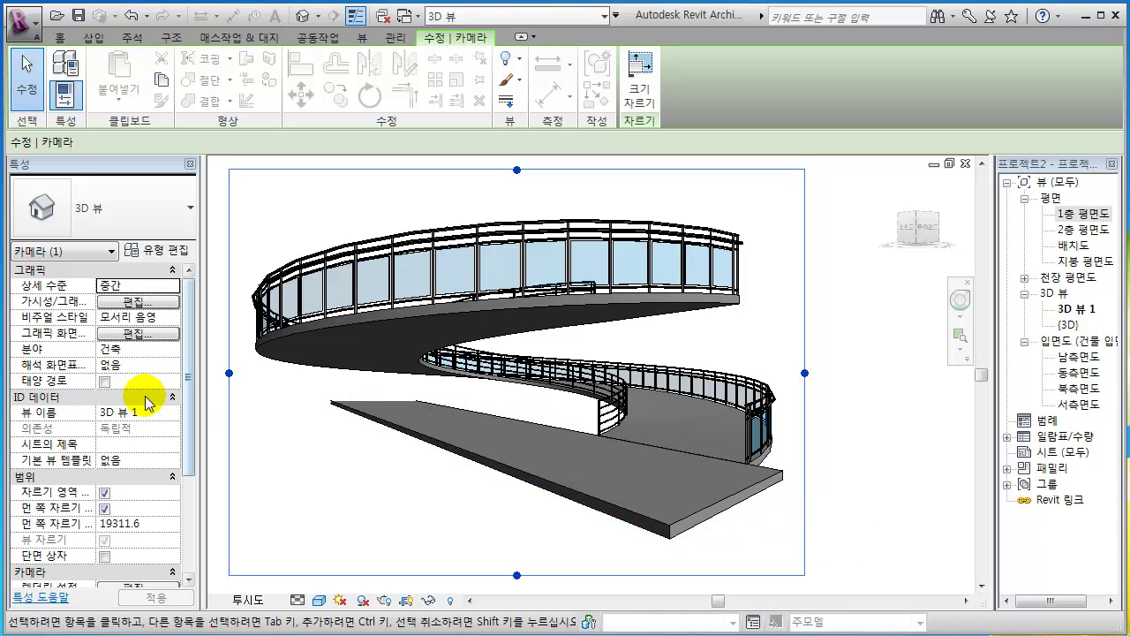
- Turn off the camera view's far clipping and widen the crop region slightly on its right side
{"action": "left_click", "coordinate": [105, 510]}
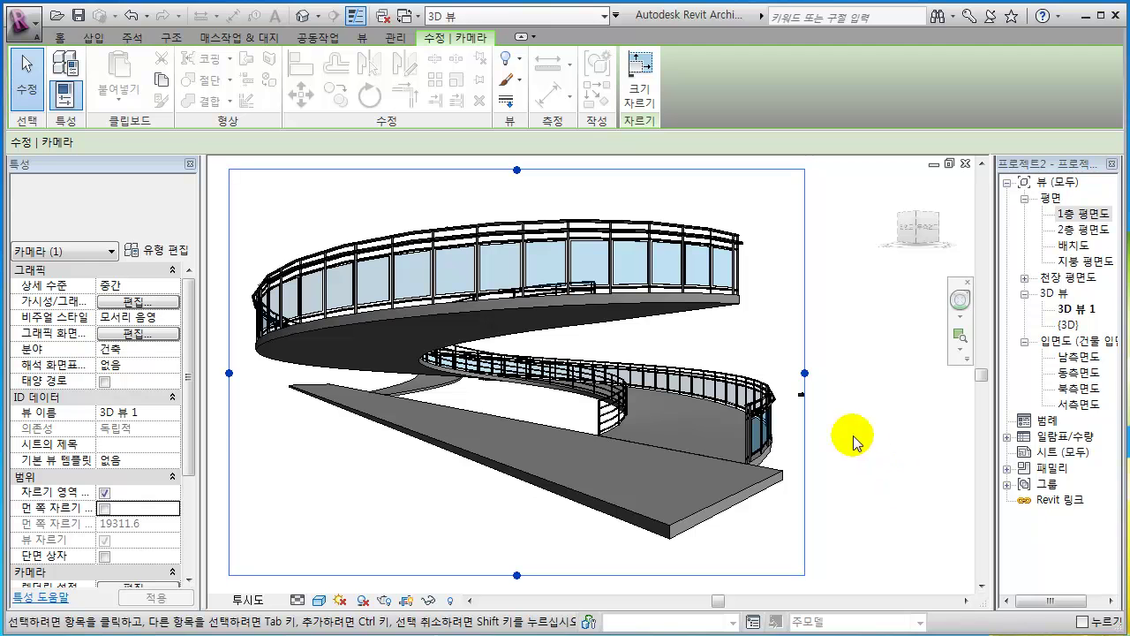
{"action": "left_click_drag", "start_coordinate": [804, 373], "coordinate": [846, 371]}
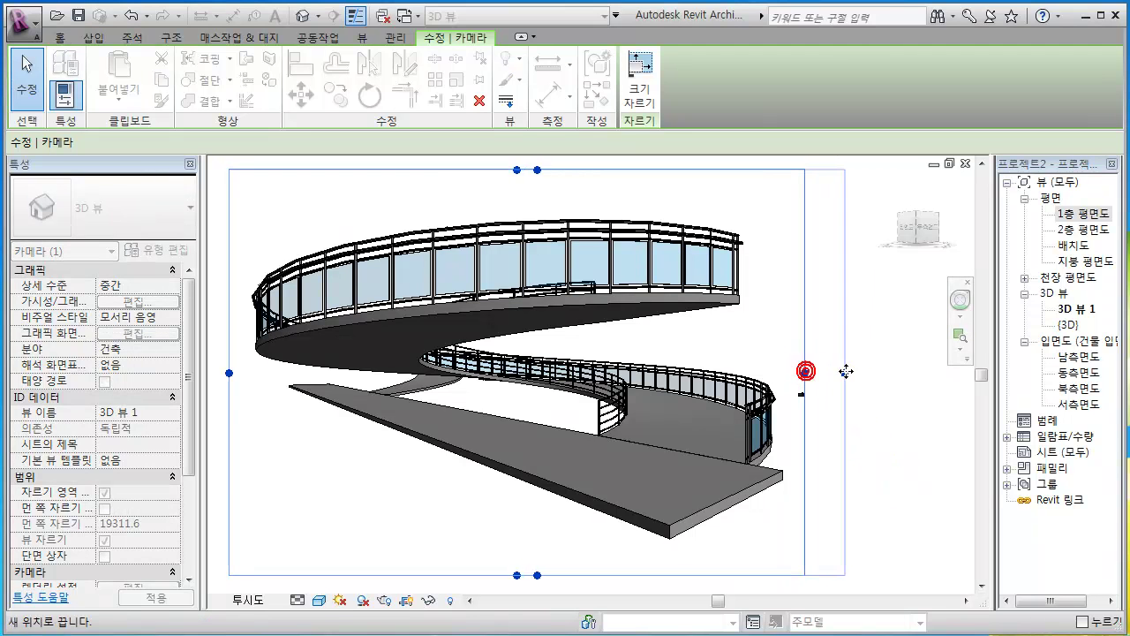
{"action": "left_click", "coordinate": [893, 421]}
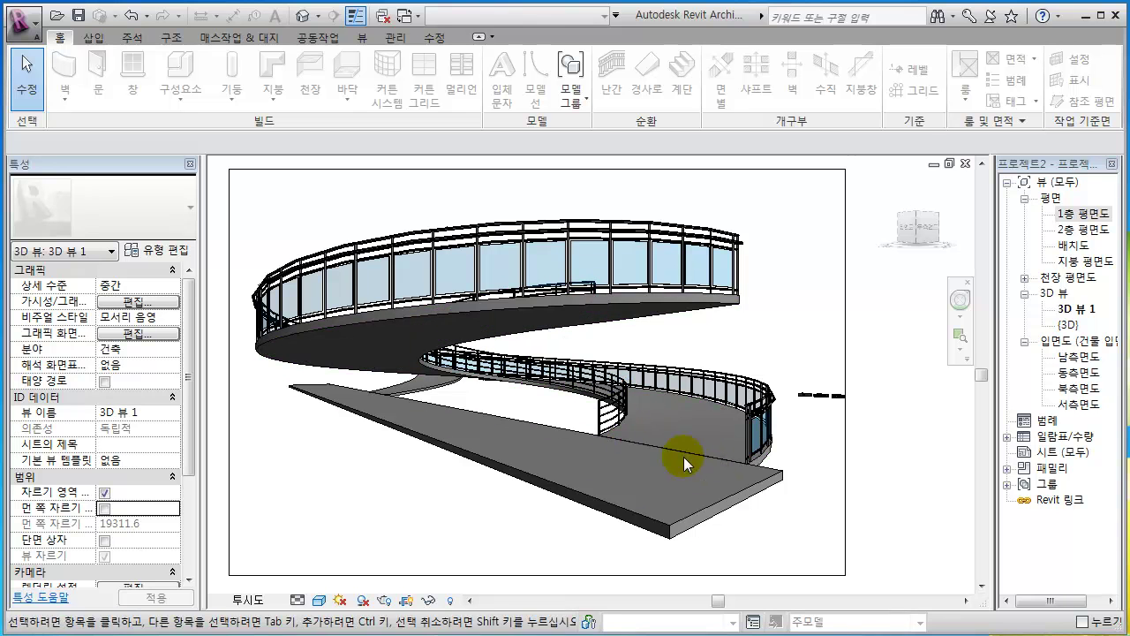
{"action": "left_click", "coordinate": [845, 448]}
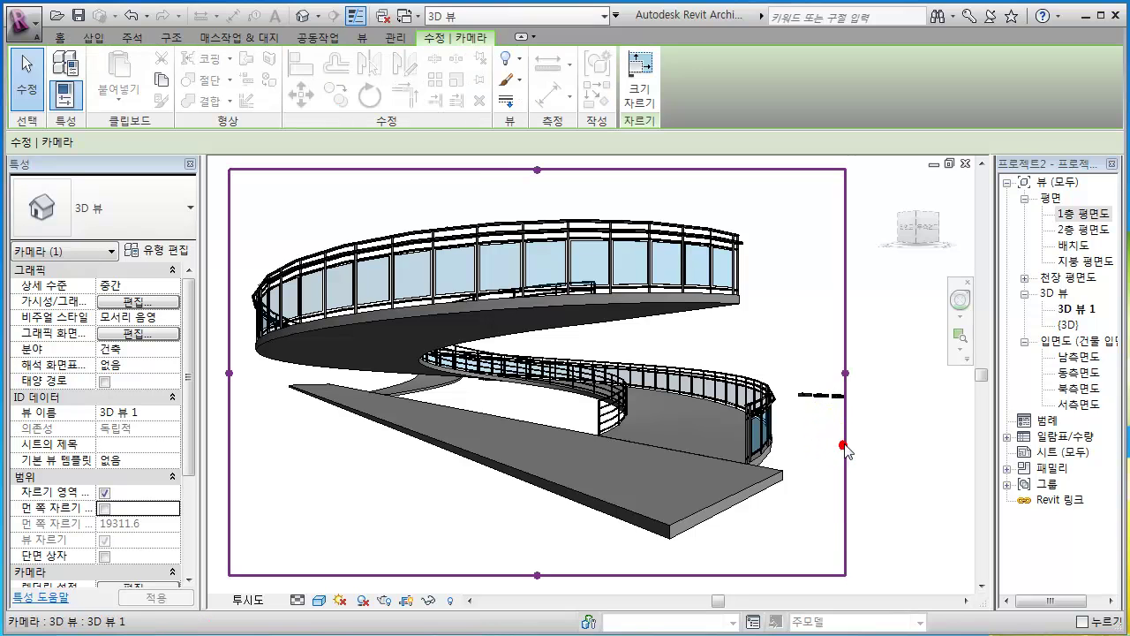
{"action": "left_click_drag", "start_coordinate": [845, 372], "coordinate": [821, 371]}
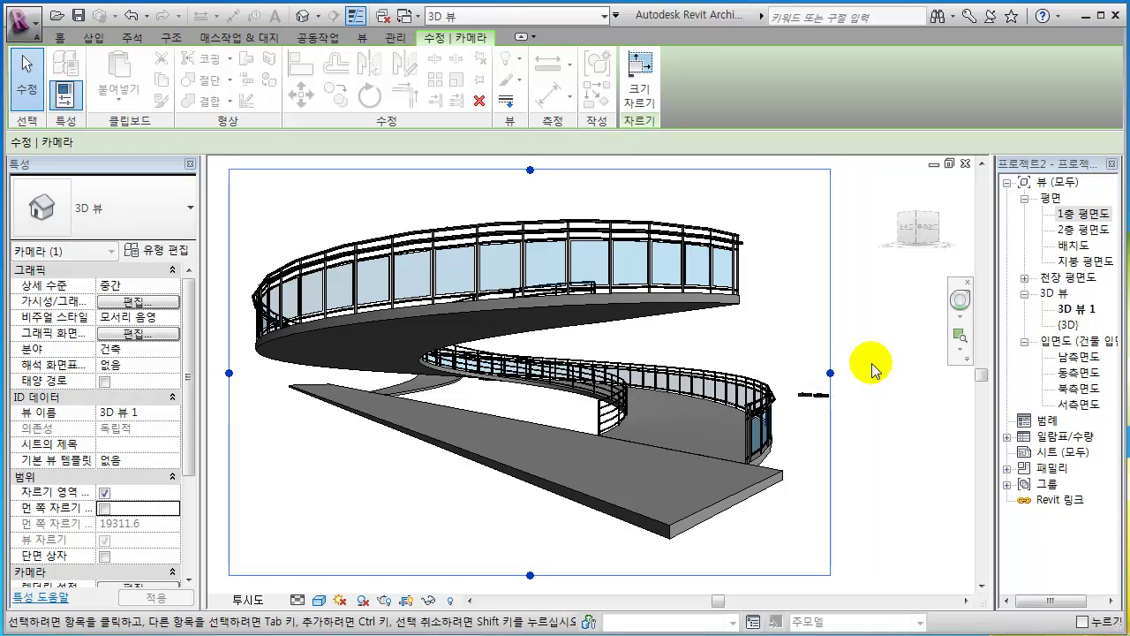
{"action": "left_click", "coordinate": [871, 364]}
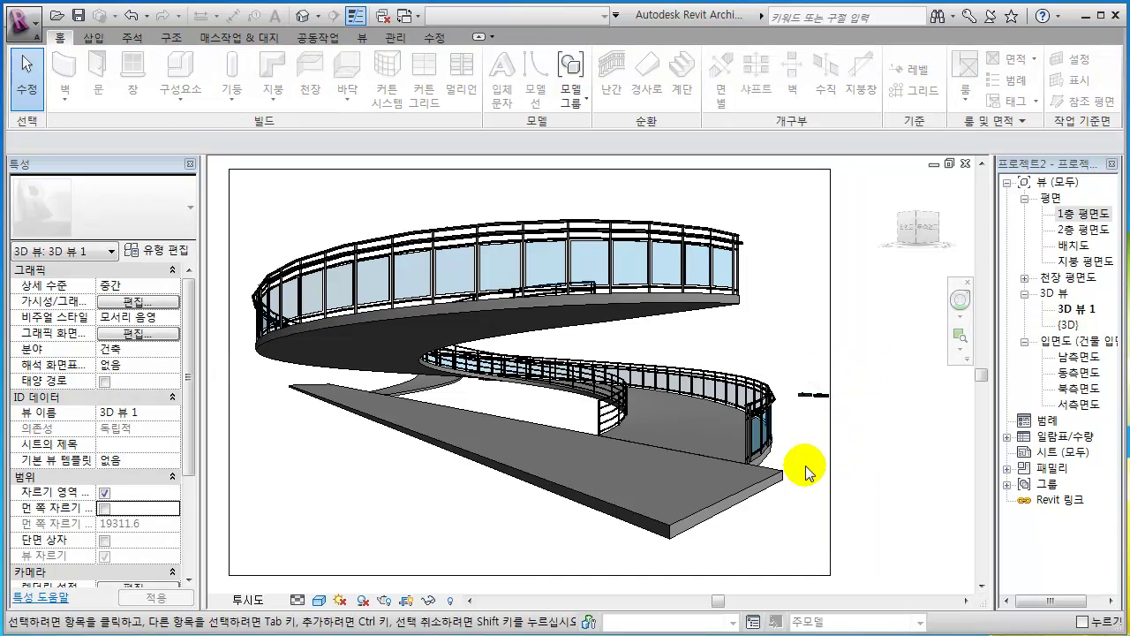
- Rotate the perspective camera slightly and look at the 1층 평면도 plan before returning to 3D 뷰 1
{"action": "mouse_move", "coordinate": [915, 237]}
{"action": "left_mouse_down"}
{"action": "mouse_move", "coordinate": [875, 227]}
{"action": "mouse_move", "coordinate": [902, 229]}
{"action": "left_mouse_up"}
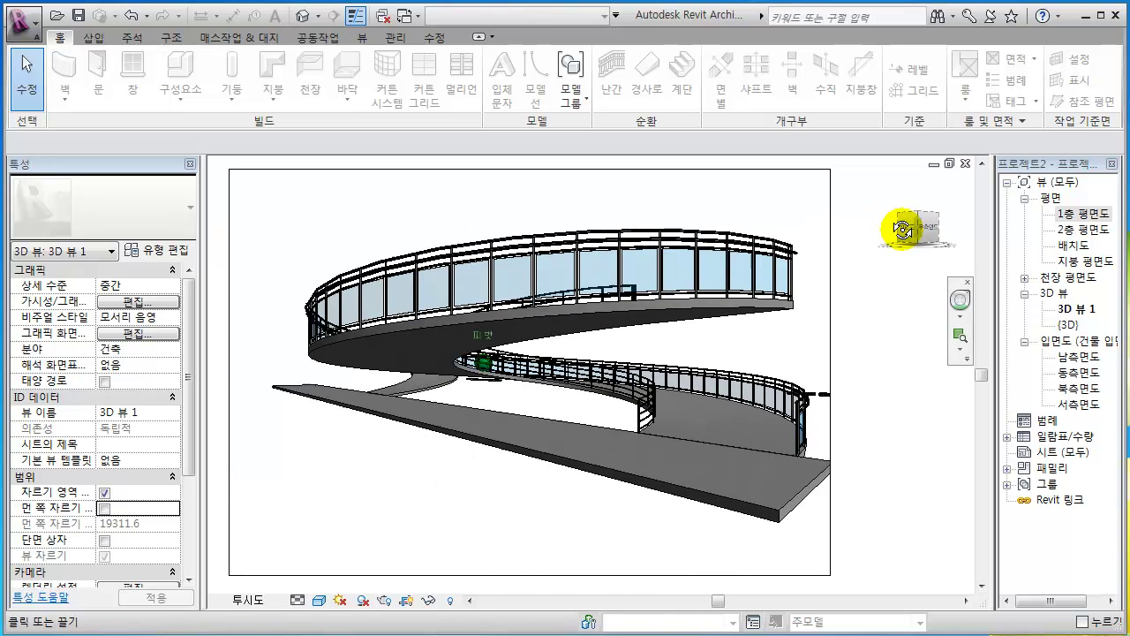
{"action": "double_click", "coordinate": [1079, 217]}
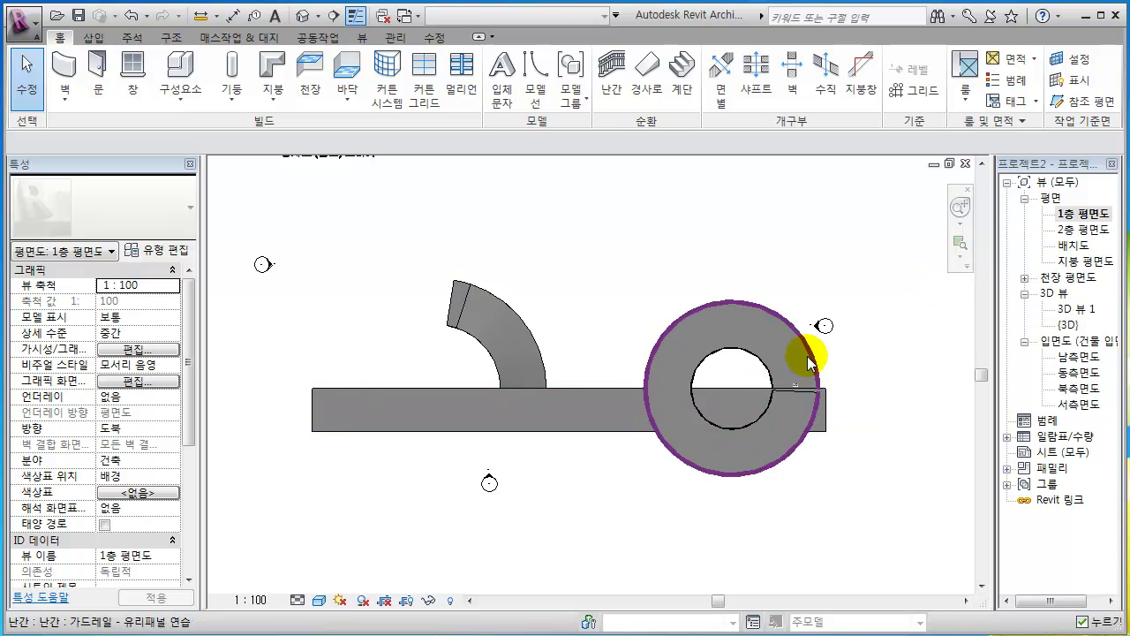
{"action": "double_click", "coordinate": [1074, 309]}
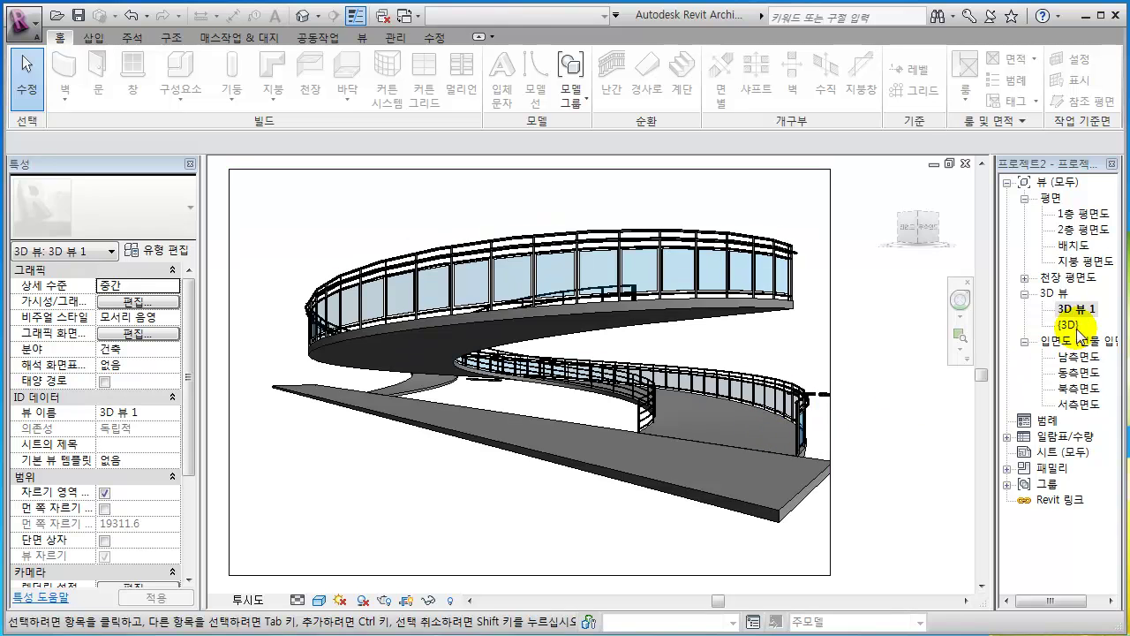
- In the {3D} view, delete the outer glass panel railing and the inner railing of the circular ramp
{"action": "double_click", "coordinate": [1072, 326]}
{"action": "mouse_move", "coordinate": [759, 464]}
{"action": "middle_mouse_down", "text": "shift"}
{"action": "mouse_move", "coordinate": [820, 374]}
{"action": "mouse_move", "coordinate": [752, 466]}
{"action": "middle_mouse_up", "text": "shift"}
{"action": "left_click", "coordinate": [702, 395]}
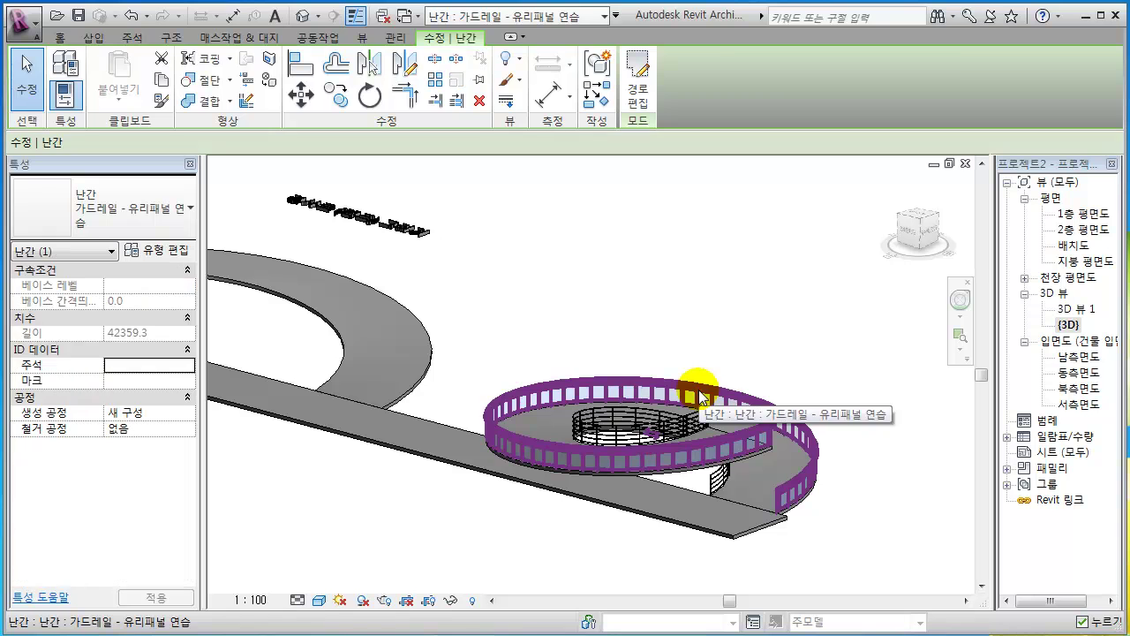
{"action": "key", "text": "Delete"}
{"action": "left_click", "coordinate": [651, 412]}
{"action": "key", "text": "Delete"}
- Edit the circular ramp's sketch, shorten its centre arc to roughly a half circle, and finish the sketch
{"action": "middle_click_drag", "start_coordinate": [757, 391], "coordinate": [626, 399], "text": "shift"}
{"action": "left_click", "coordinate": [674, 378]}
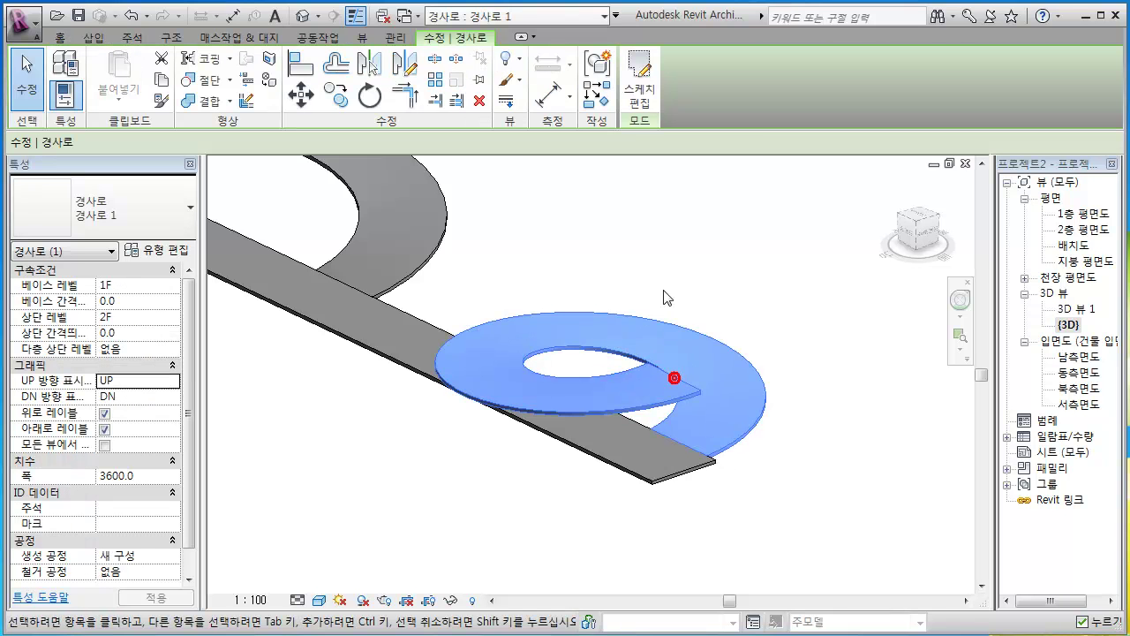
{"action": "left_click", "coordinate": [638, 89]}
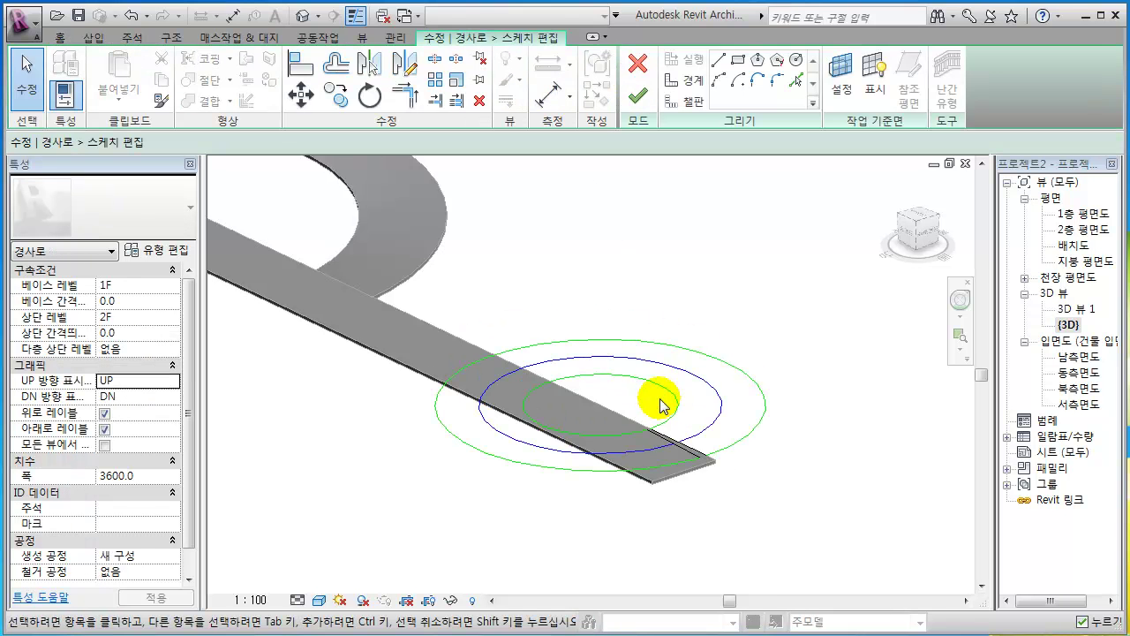
{"action": "left_click", "coordinate": [673, 448]}
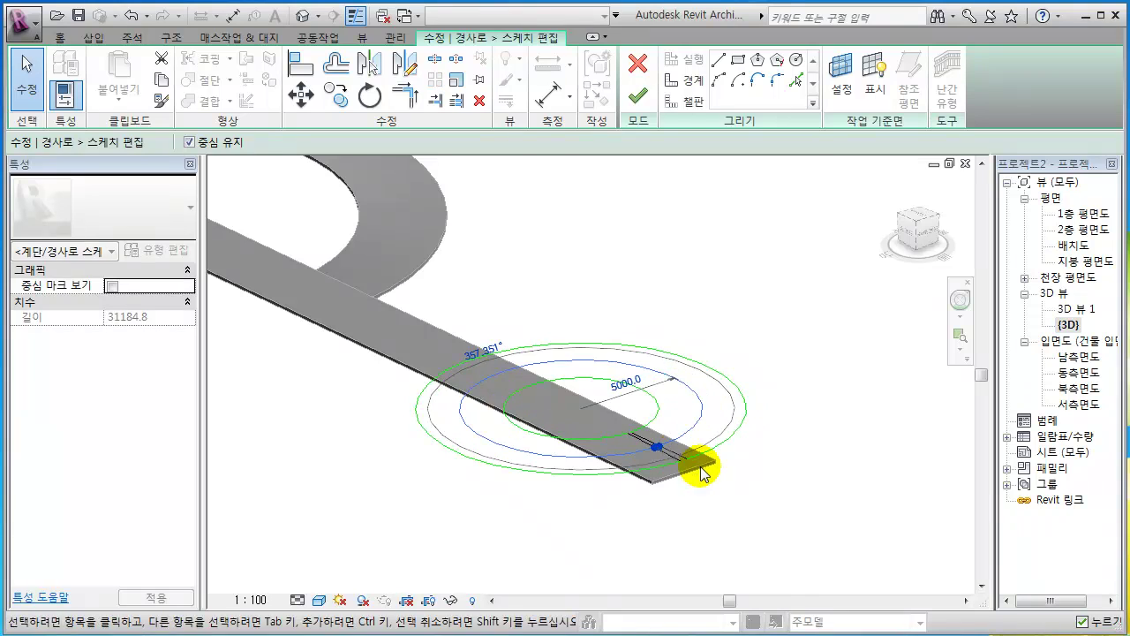
{"action": "scroll", "coordinate": [693, 463], "scroll_direction": "up", "scroll_amount": 3}
{"action": "left_click", "coordinate": [688, 451]}
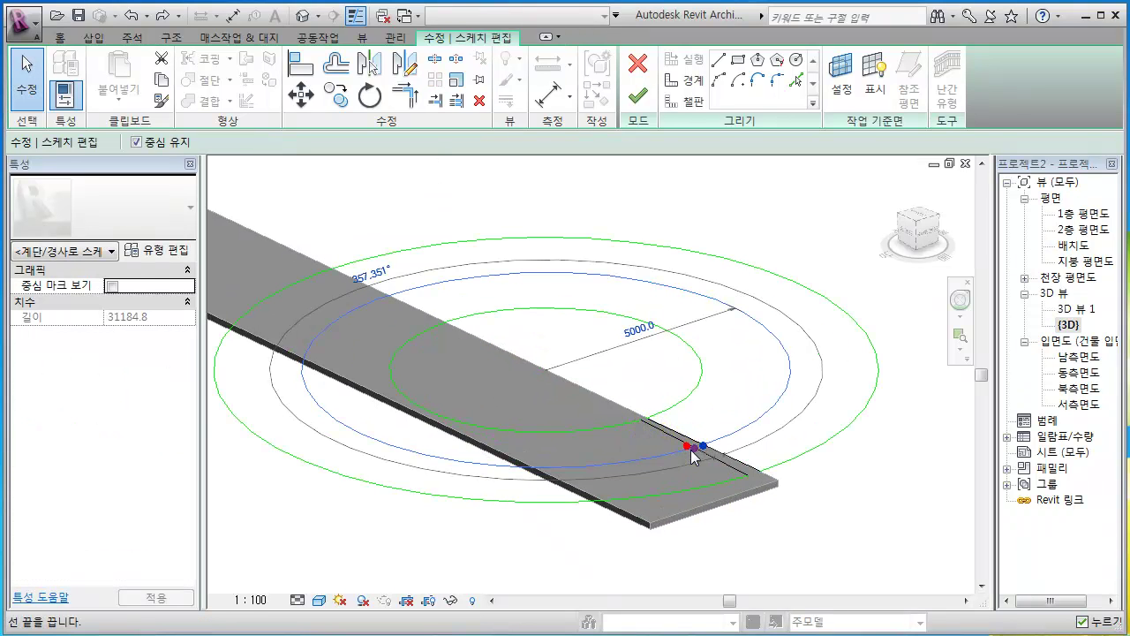
{"action": "mouse_move", "coordinate": [694, 450]}
{"action": "left_mouse_down"}
{"action": "mouse_move", "coordinate": [434, 535]}
{"action": "mouse_move", "coordinate": [391, 277]}
{"action": "mouse_move", "coordinate": [420, 281]}
{"action": "left_mouse_up"}
{"action": "left_click", "coordinate": [580, 201]}
{"action": "left_click", "coordinate": [637, 97]}
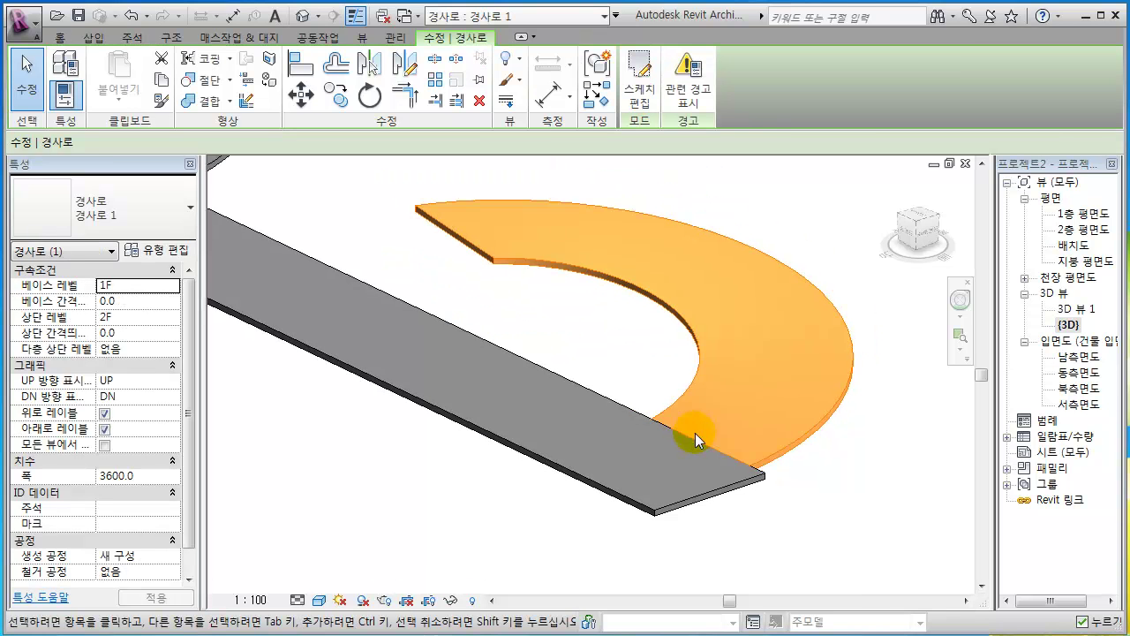
{"action": "left_click", "coordinate": [866, 487]}
- Start a railing with base level 1F and pick the shortened ramp's outer edge as its path
{"action": "middle_click_drag", "start_coordinate": [865, 487], "coordinate": [572, 430], "text": "shift"}
{"action": "scroll", "coordinate": [654, 395], "scroll_direction": "up", "scroll_amount": 2}
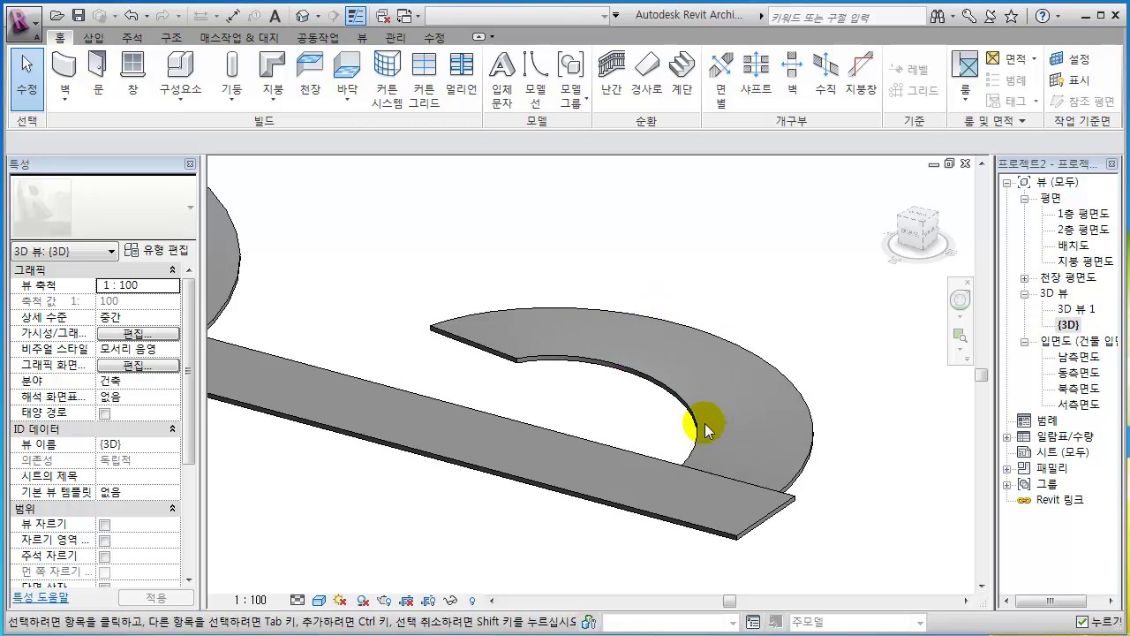
{"action": "middle_click_drag", "start_coordinate": [759, 407], "coordinate": [497, 432], "text": "shift"}
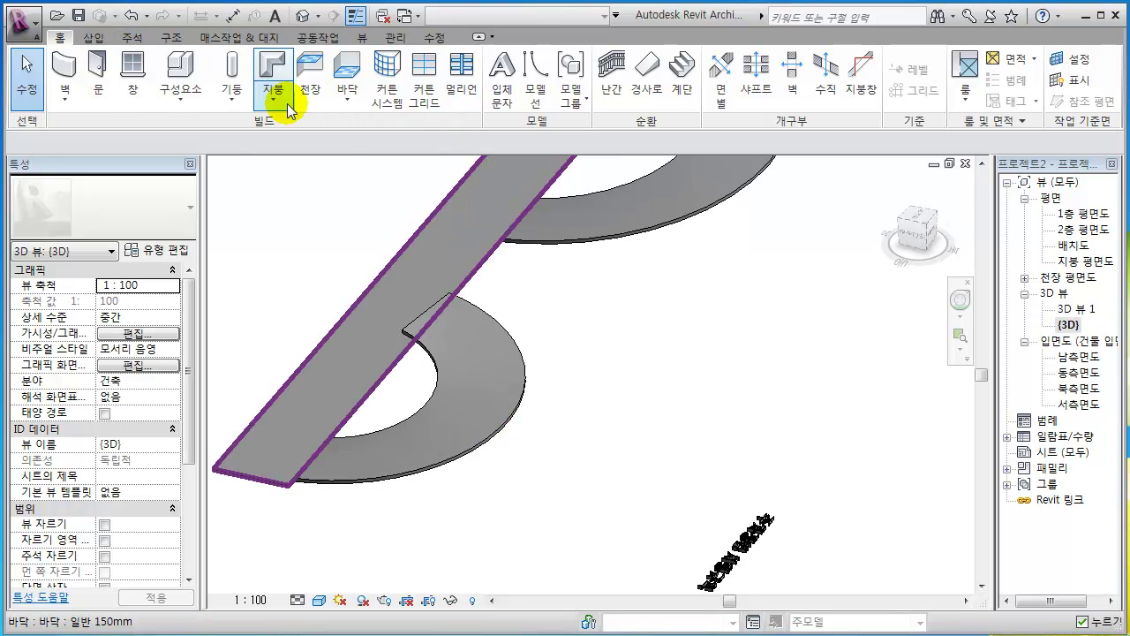
{"action": "left_click", "coordinate": [611, 71]}
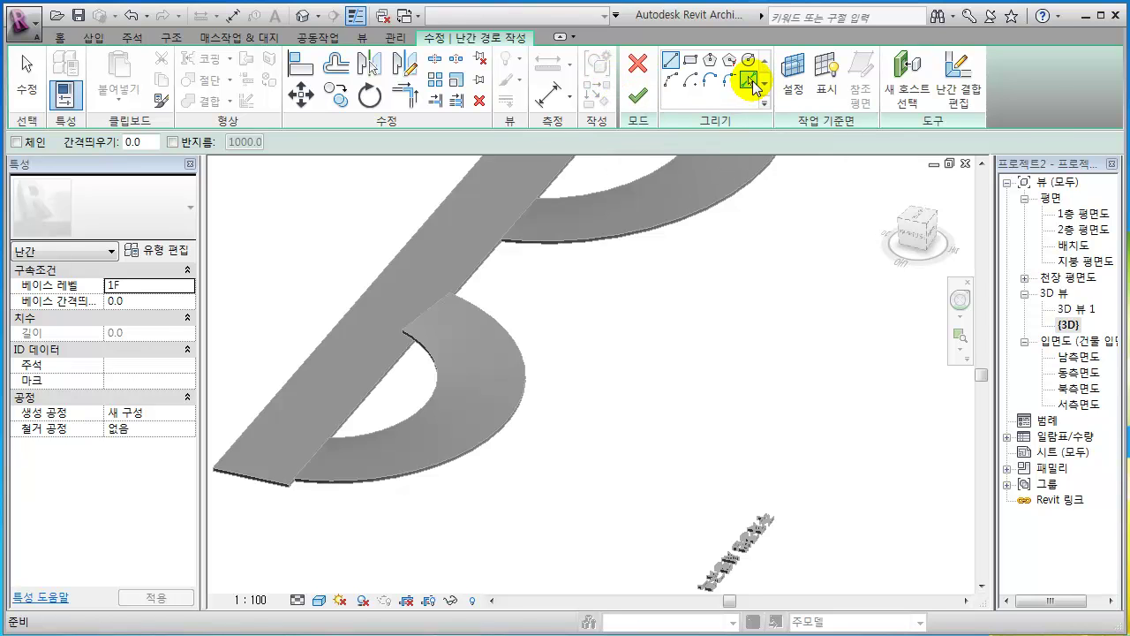
{"action": "mouse_move", "coordinate": [513, 341]}
{"action": "middle_mouse_down"}
{"action": "mouse_move", "coordinate": [756, 323]}
{"action": "mouse_move", "coordinate": [517, 335]}
{"action": "middle_mouse_up"}
{"action": "scroll", "coordinate": [517, 379], "scroll_direction": "up", "scroll_amount": 2}
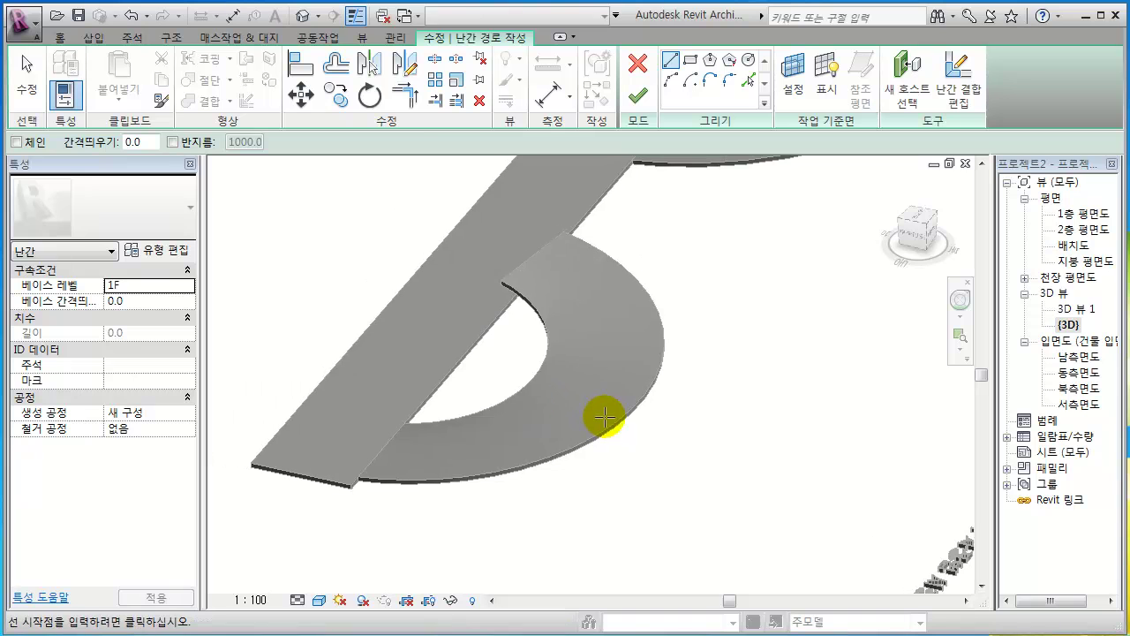
{"action": "left_click", "coordinate": [749, 81]}
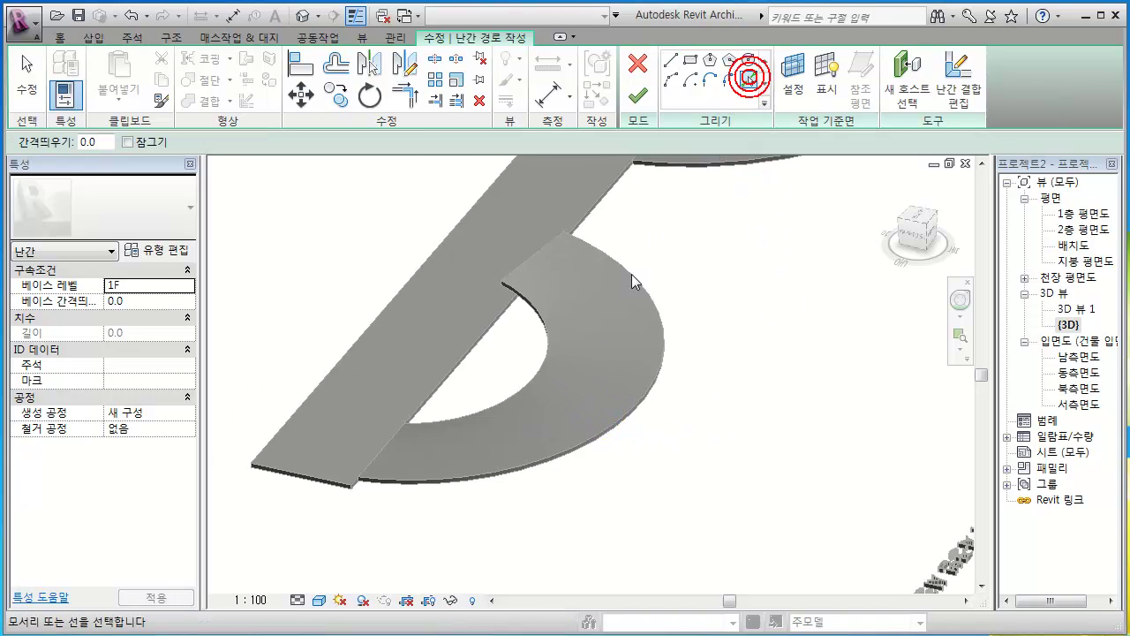
{"action": "left_click", "coordinate": [598, 442]}
- Check the railing path against the ramp from several angles, finish the path, and inspect the resulting railing
{"action": "middle_click_drag", "start_coordinate": [751, 457], "coordinate": [562, 345], "text": "shift"}
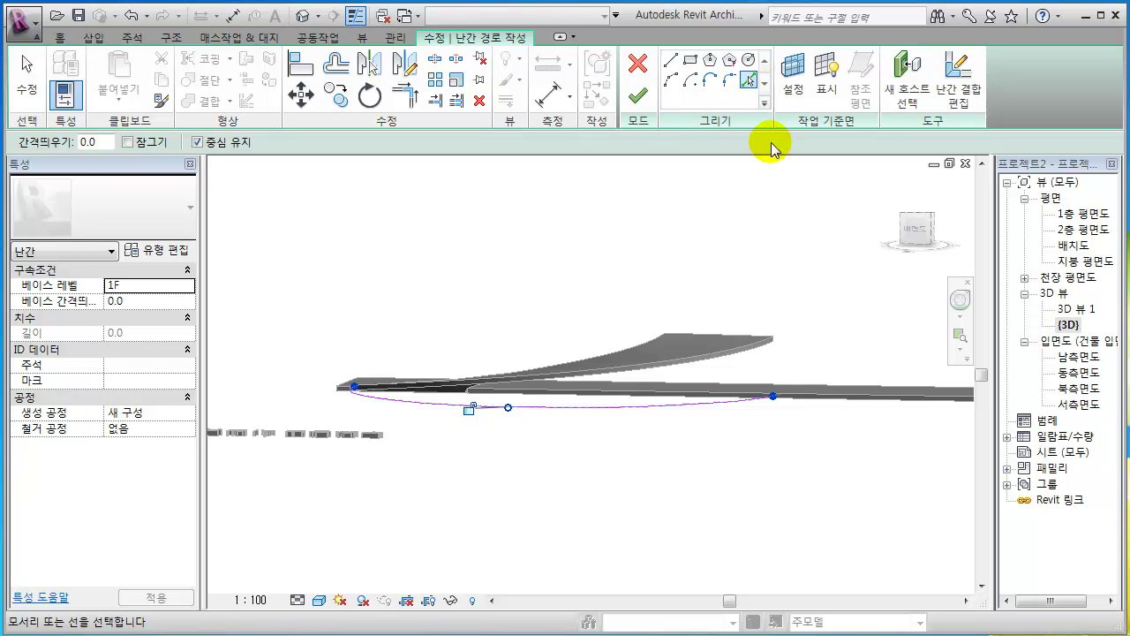
{"action": "middle_click_drag", "start_coordinate": [605, 497], "coordinate": [747, 623], "text": "shift"}
{"action": "middle_click_drag", "start_coordinate": [682, 482], "coordinate": [875, 530], "text": "shift"}
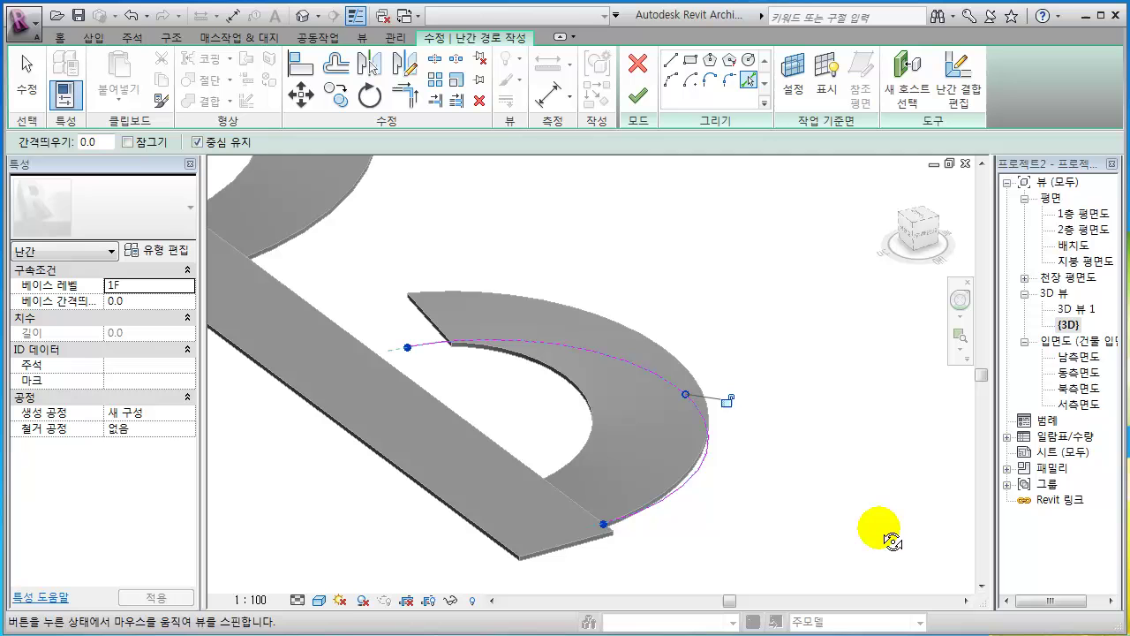
{"action": "left_click", "coordinate": [640, 97]}
{"action": "mouse_move", "coordinate": [806, 471]}
{"action": "middle_mouse_down", "text": "shift"}
{"action": "mouse_move", "coordinate": [769, 487]}
{"action": "mouse_move", "coordinate": [733, 470]}
{"action": "mouse_move", "coordinate": [651, 471]}
{"action": "mouse_move", "coordinate": [535, 411]}
{"action": "mouse_move", "coordinate": [451, 313]}
{"action": "mouse_move", "coordinate": [542, 384]}
{"action": "mouse_move", "coordinate": [771, 404]}
{"action": "mouse_move", "coordinate": [847, 479]}
{"action": "mouse_move", "coordinate": [734, 500]}
{"action": "mouse_move", "coordinate": [697, 424]}
{"action": "mouse_move", "coordinate": [715, 400]}
{"action": "middle_mouse_up", "text": "shift"}
{"action": "left_click", "coordinate": [734, 470]}
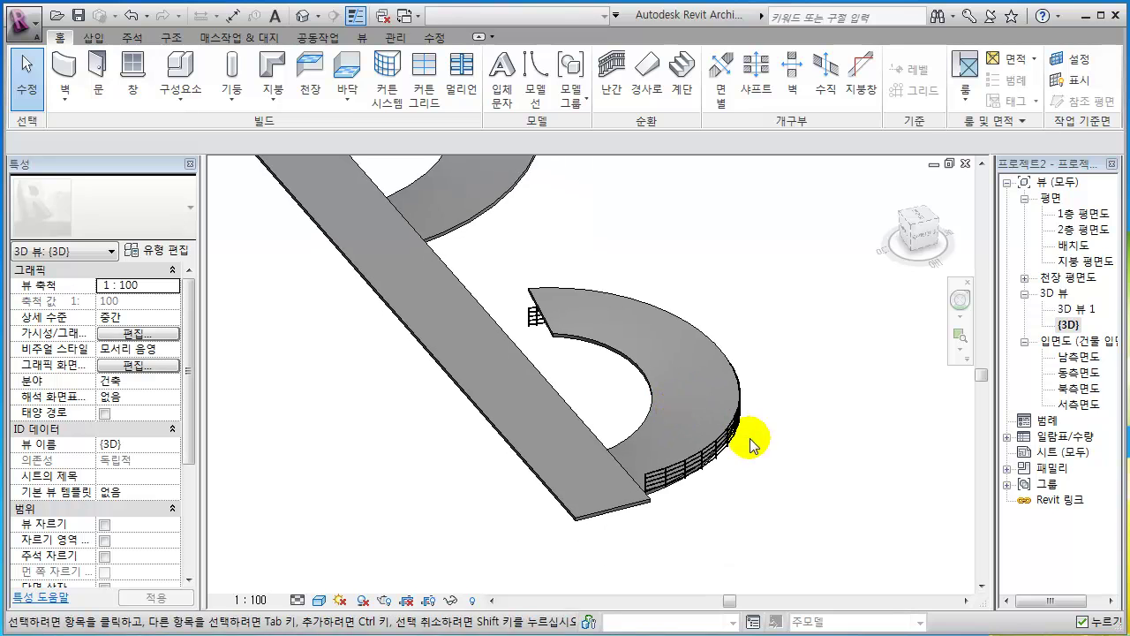
- Edit the outer railing's path, set the half-circle ramp as its host, finish the path, and check the railing from the side
{"action": "double_click", "coordinate": [704, 461]}
{"action": "middle_click_drag", "start_coordinate": [822, 462], "coordinate": [714, 484]}
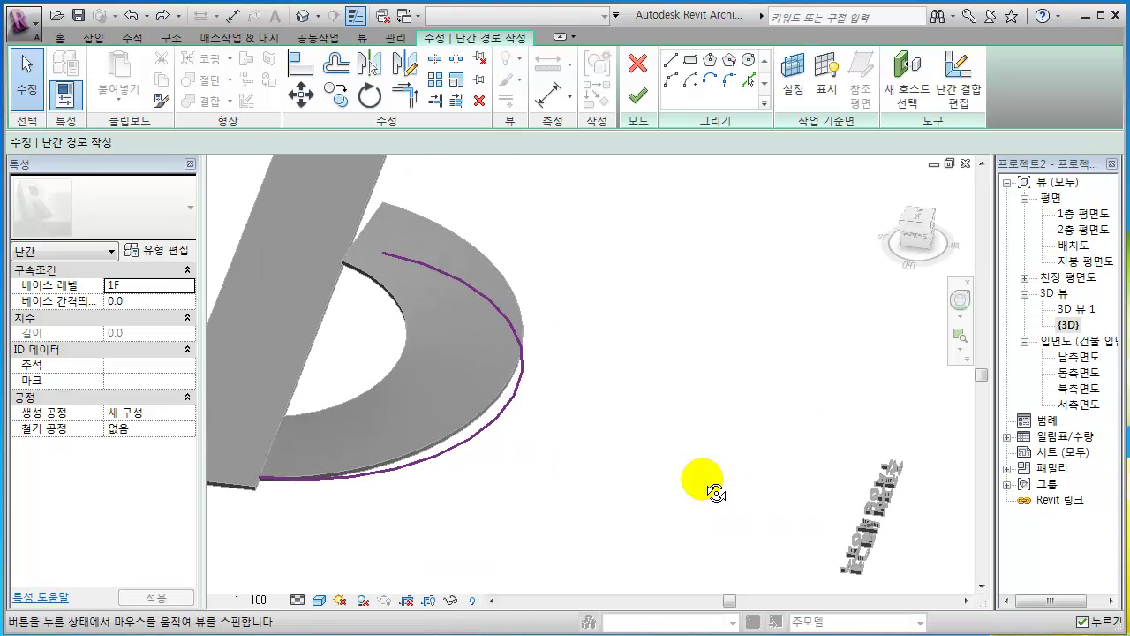
{"action": "left_click", "coordinate": [905, 93]}
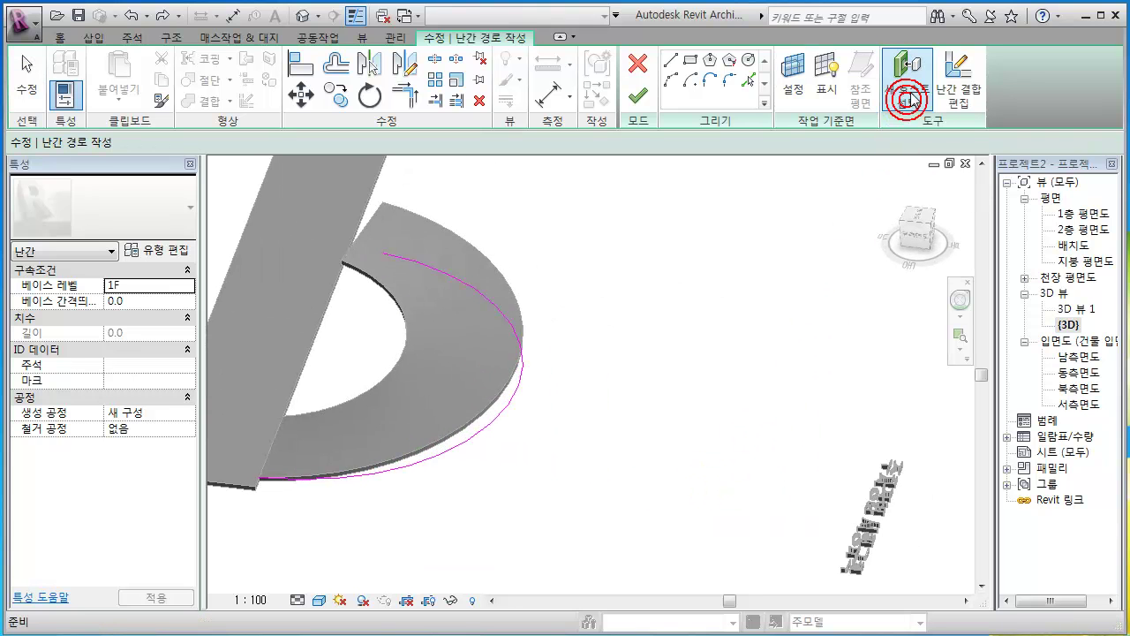
{"action": "left_click", "coordinate": [456, 243]}
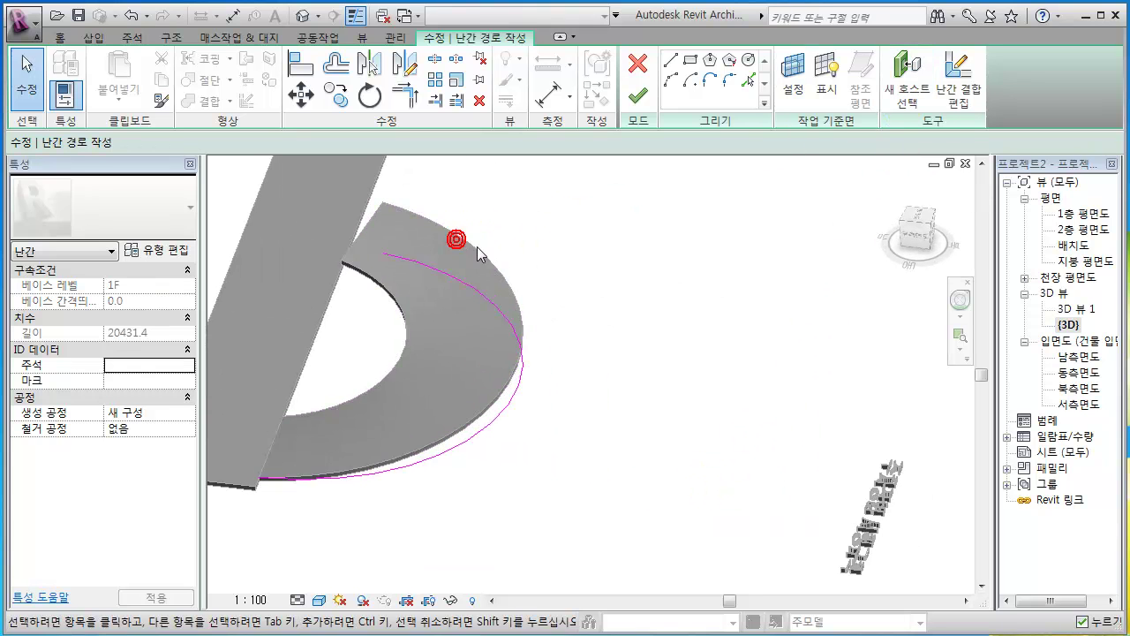
{"action": "left_click", "coordinate": [639, 95]}
{"action": "middle_click_drag", "start_coordinate": [627, 320], "coordinate": [241, 383], "text": "shift"}
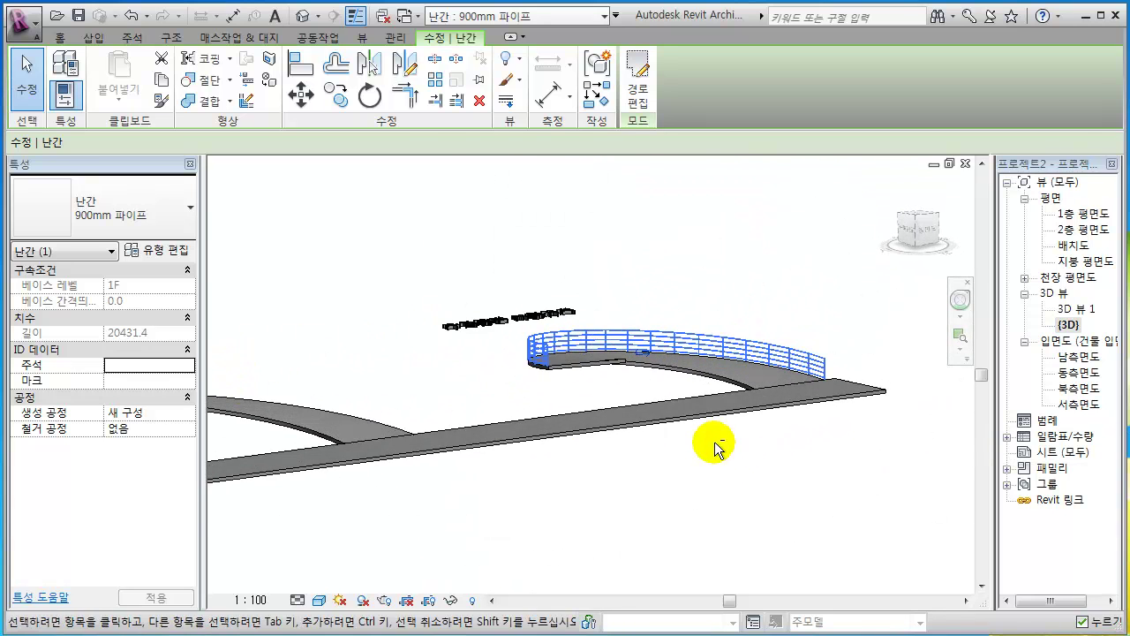
{"action": "scroll", "coordinate": [716, 414], "scroll_direction": "up", "scroll_amount": 5}
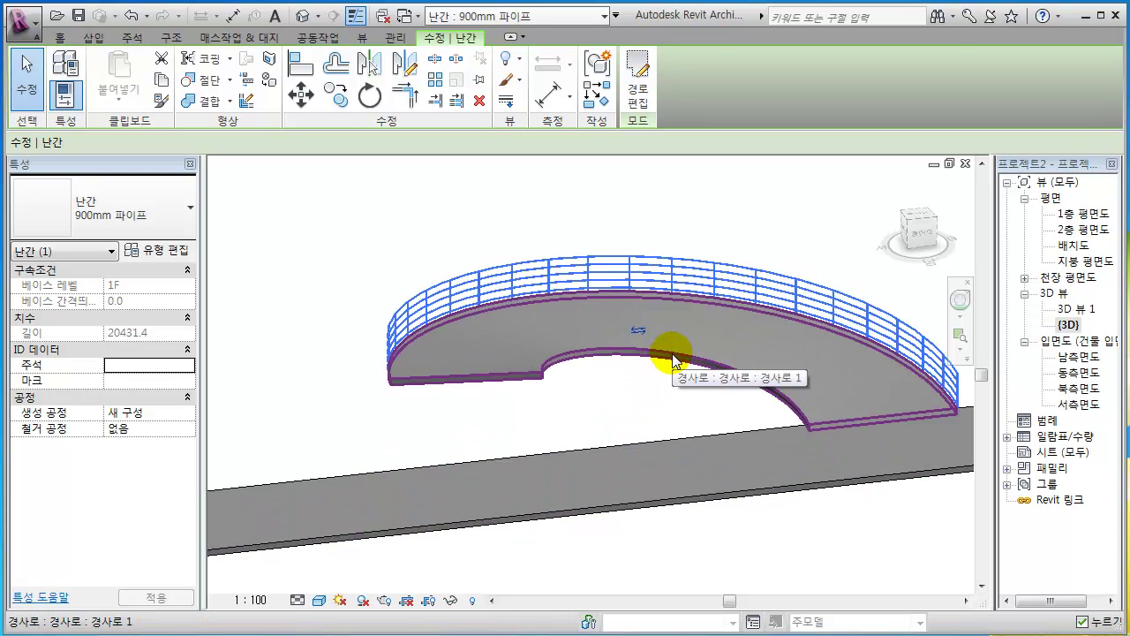
- Create a railing along the half-circle ramp's inner edge, set the ramp as its host, and finish the path
{"action": "left_click", "coordinate": [61, 37]}
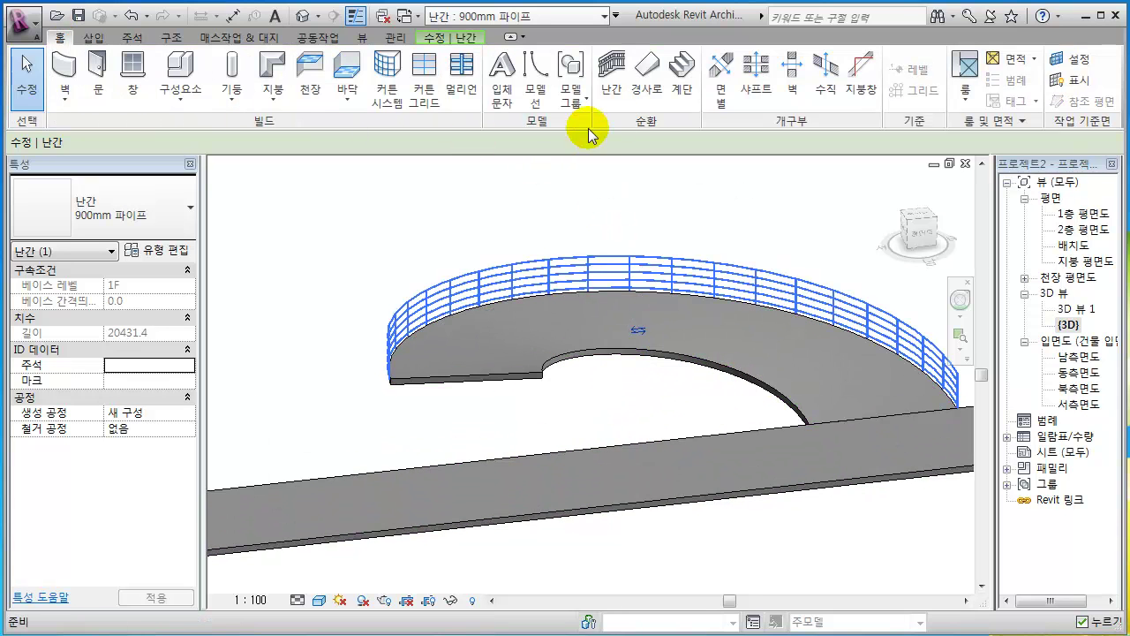
{"action": "left_click", "coordinate": [611, 78]}
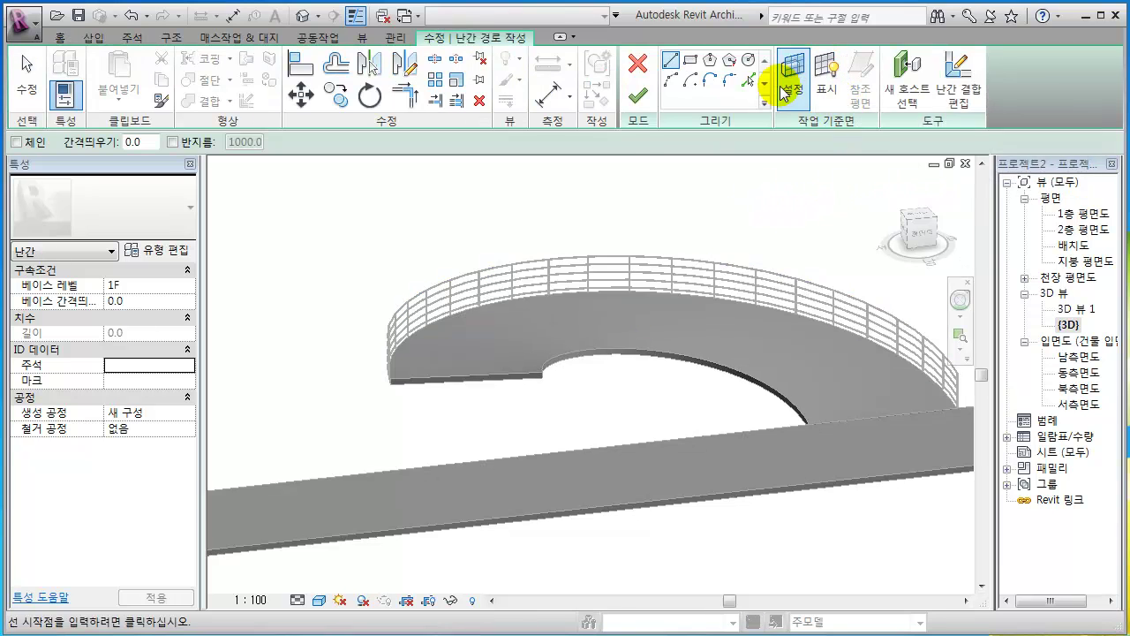
{"action": "left_click", "coordinate": [751, 83]}
{"action": "left_click", "coordinate": [659, 351]}
{"action": "middle_click_drag", "start_coordinate": [696, 458], "coordinate": [747, 352], "text": "shift"}
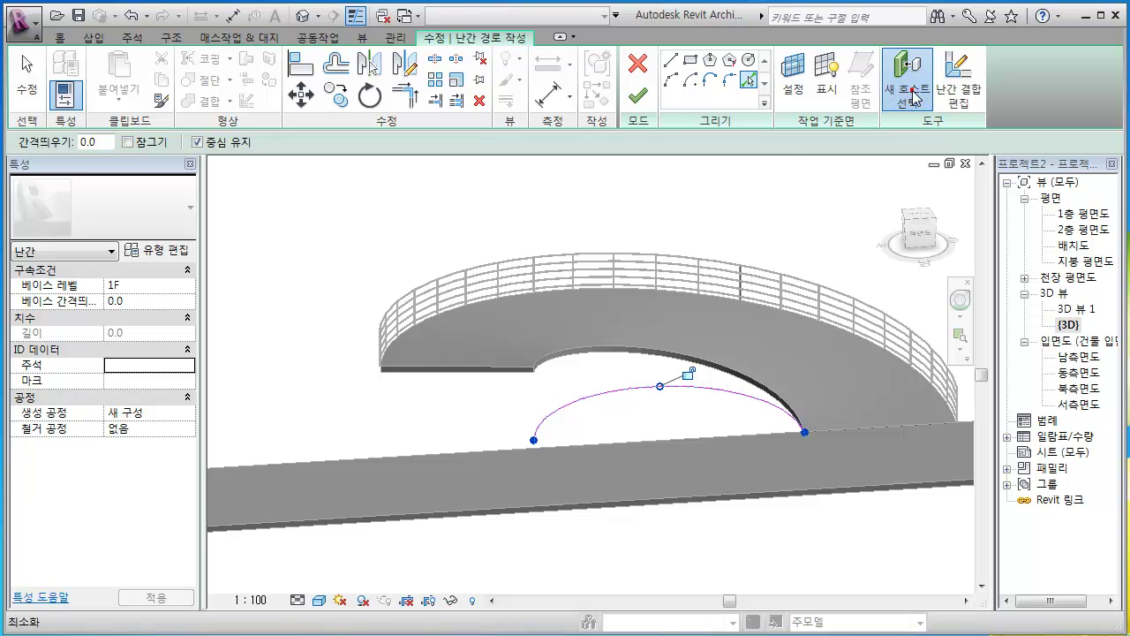
{"action": "left_click", "coordinate": [610, 346]}
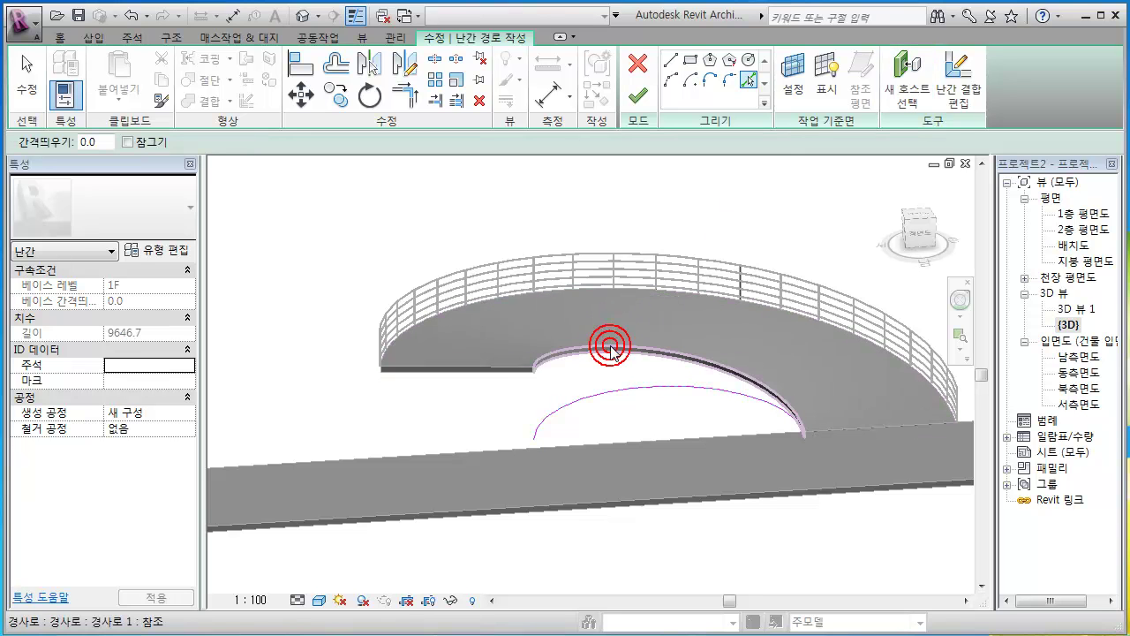
{"action": "left_click", "coordinate": [639, 99]}
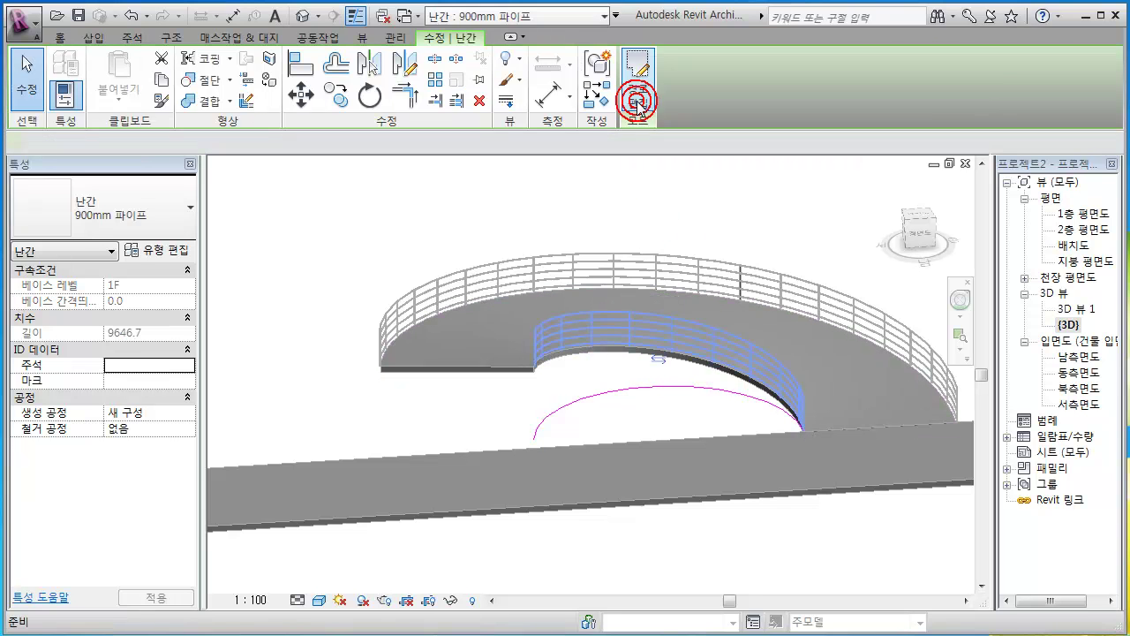
{"action": "left_click", "coordinate": [704, 421]}
- Start a railing with base level 1F and pick the inner edge of the curved sloped floor as its path
{"action": "middle_click_drag", "start_coordinate": [706, 517], "coordinate": [666, 465], "text": "shift"}
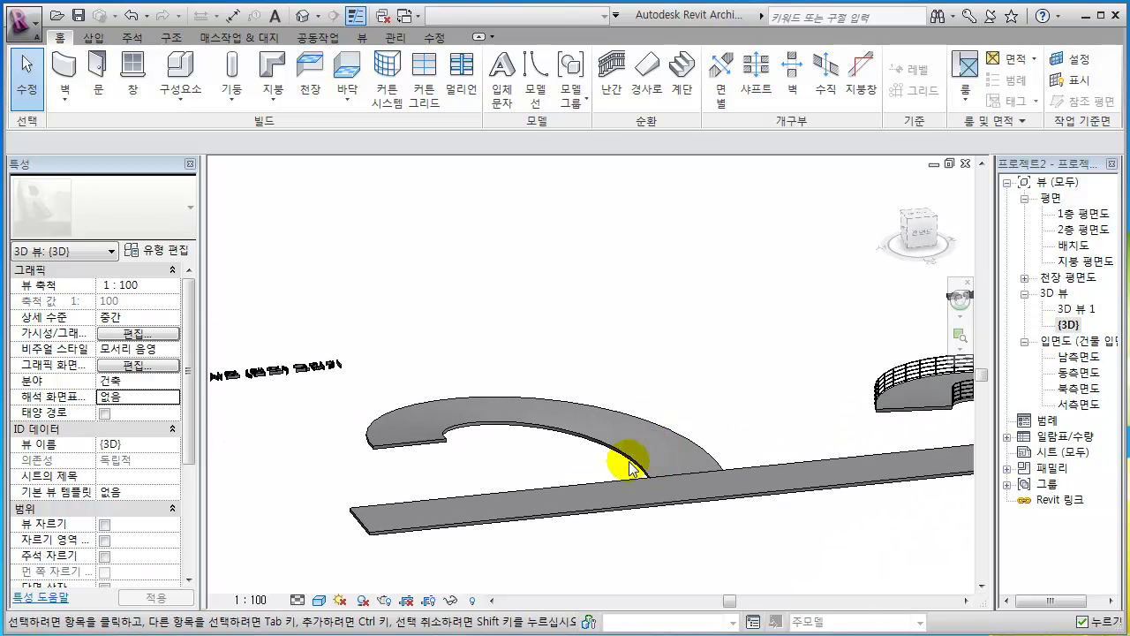
{"action": "scroll", "coordinate": [486, 455], "scroll_direction": "up", "scroll_amount": 2}
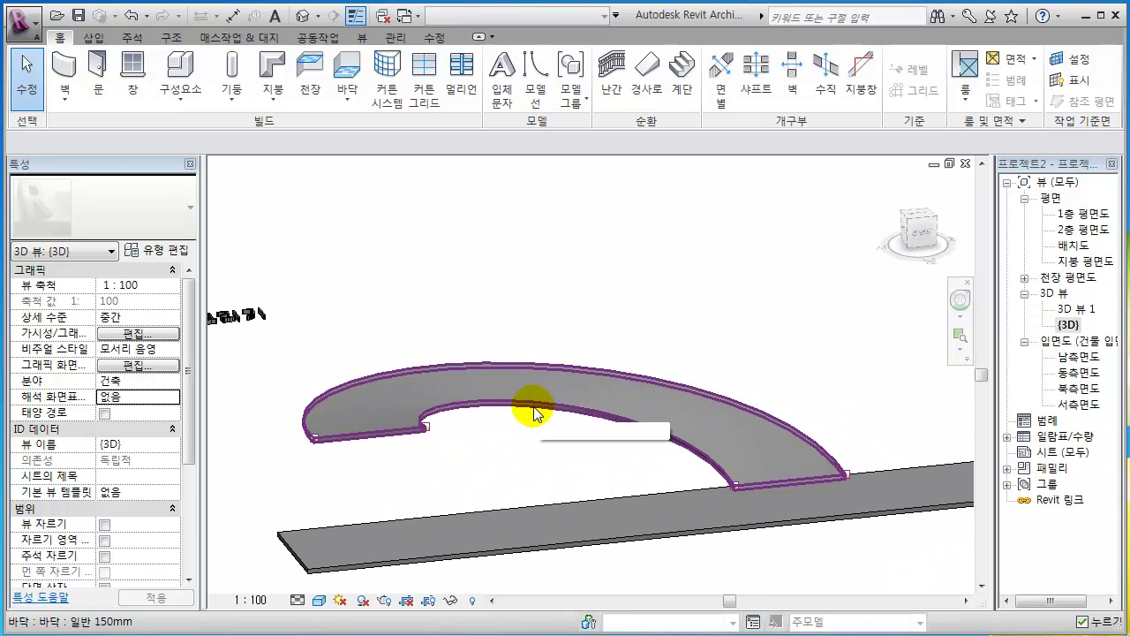
{"action": "left_click", "coordinate": [606, 422]}
{"action": "key", "text": "Escape"}
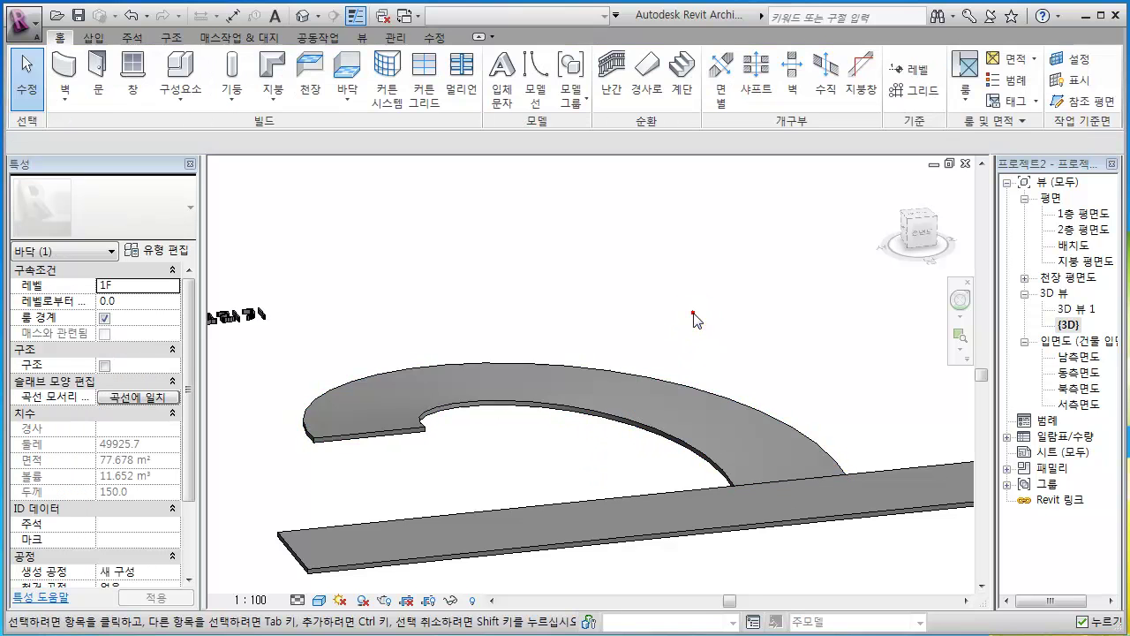
{"action": "left_click", "coordinate": [560, 407]}
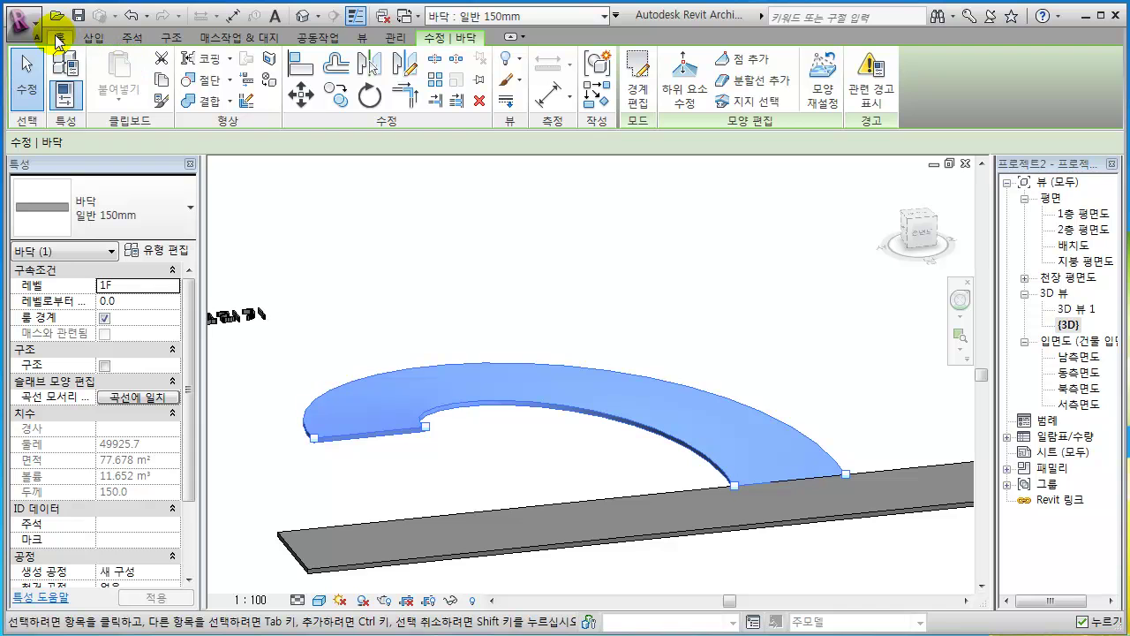
{"action": "left_click", "coordinate": [56, 38]}
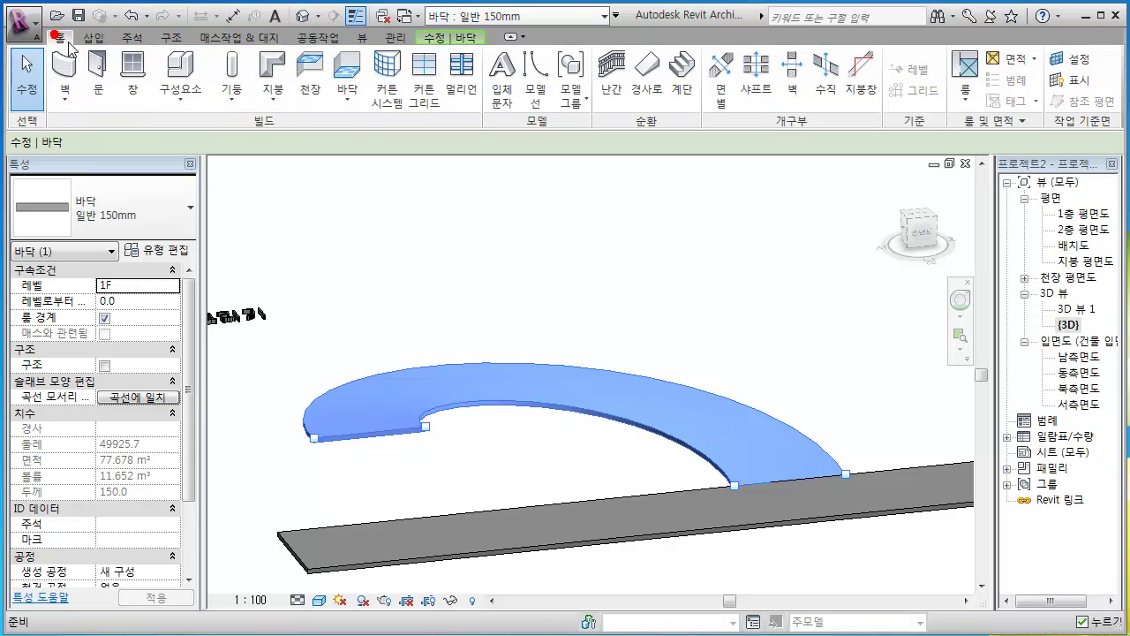
{"action": "left_click", "coordinate": [606, 75]}
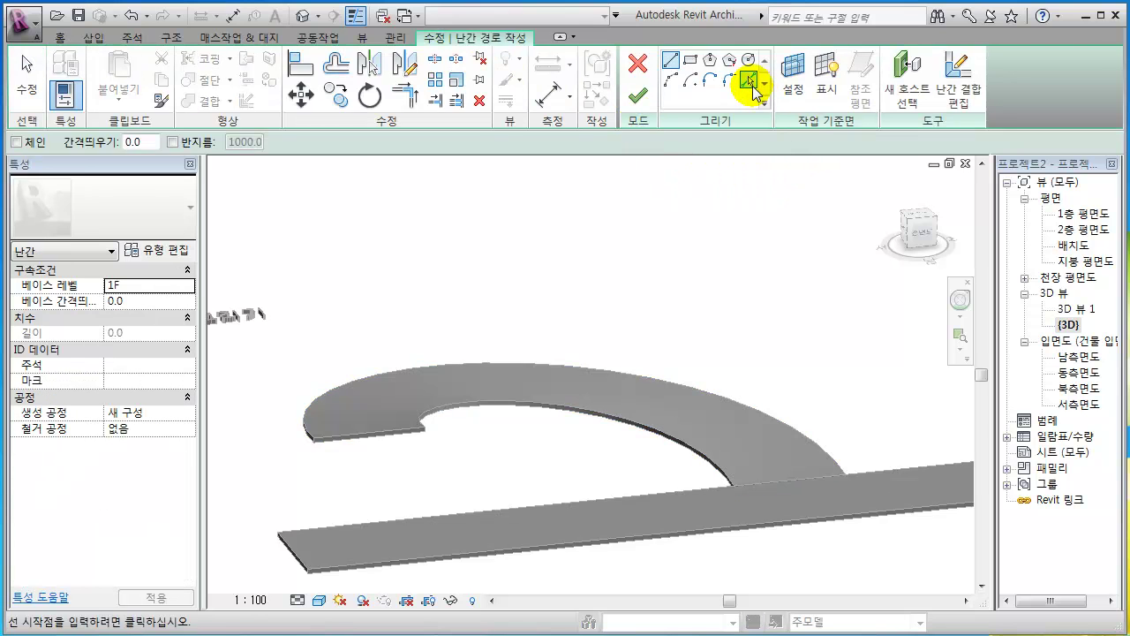
{"action": "left_click", "coordinate": [748, 81]}
{"action": "left_click", "coordinate": [547, 402]}
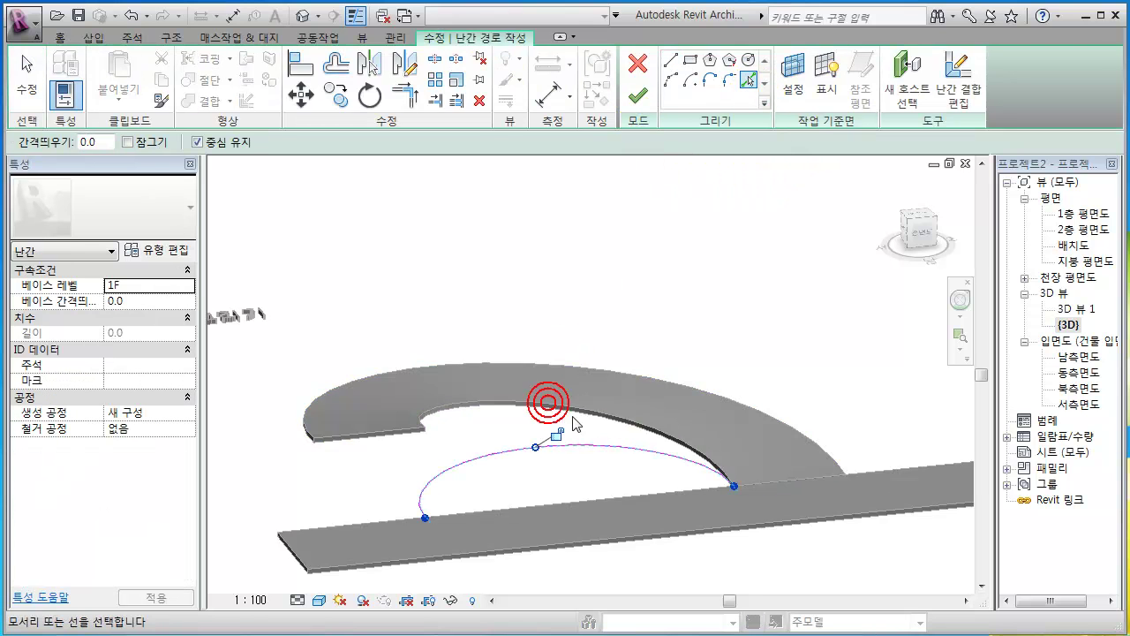
- Try to host the inner railing on the curved sloped floor and finish the path
{"action": "middle_click_drag", "start_coordinate": [627, 489], "coordinate": [583, 491], "text": "shift"}
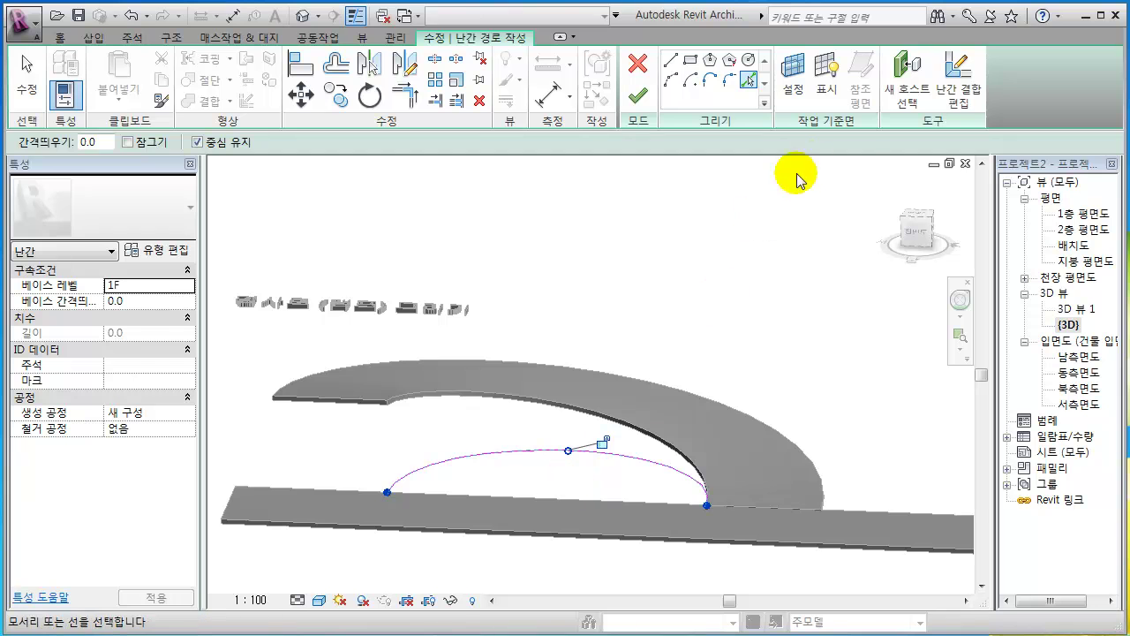
{"action": "left_click", "coordinate": [908, 106]}
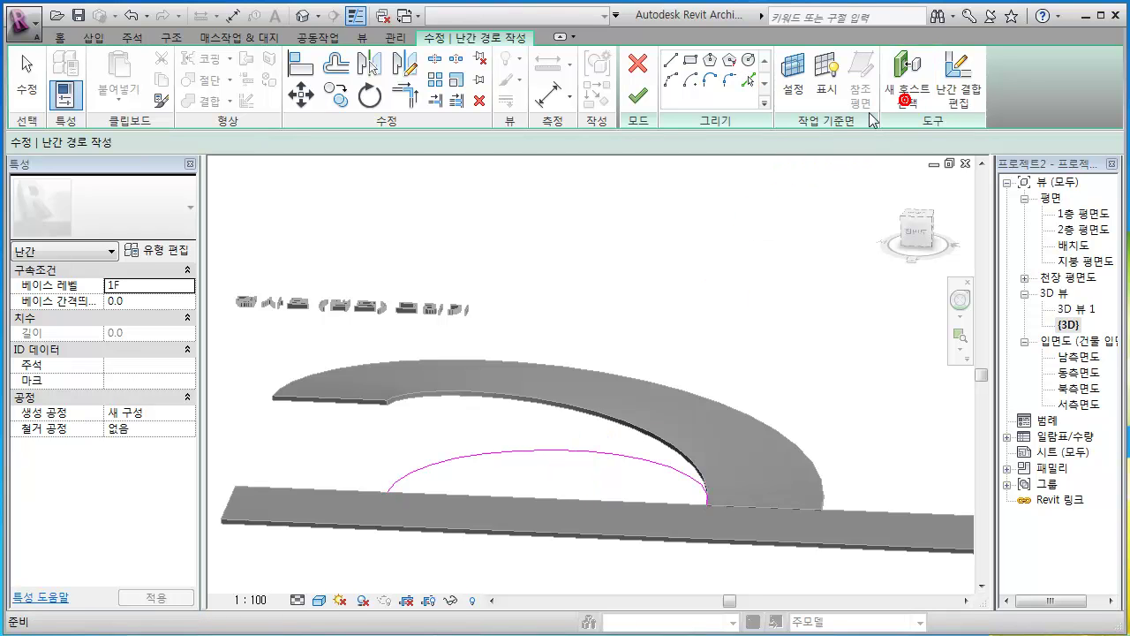
{"action": "left_click", "coordinate": [519, 398]}
{"action": "left_click", "coordinate": [639, 97]}
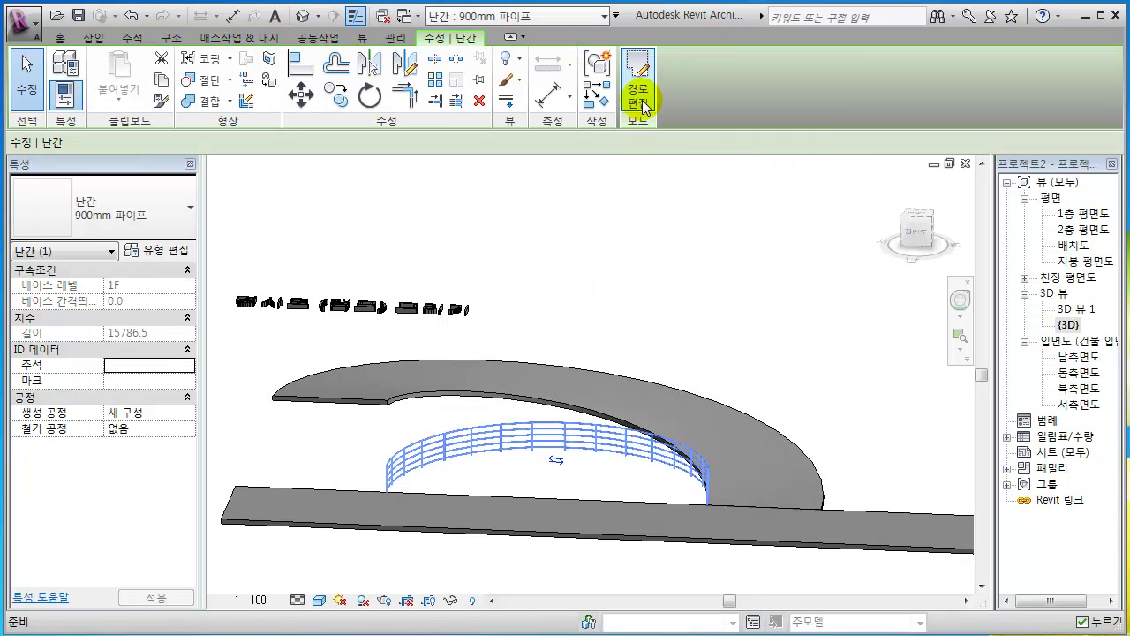
{"action": "left_click", "coordinate": [661, 335]}
{"action": "middle_click_drag", "start_coordinate": [642, 492], "coordinate": [765, 375], "text": "shift"}
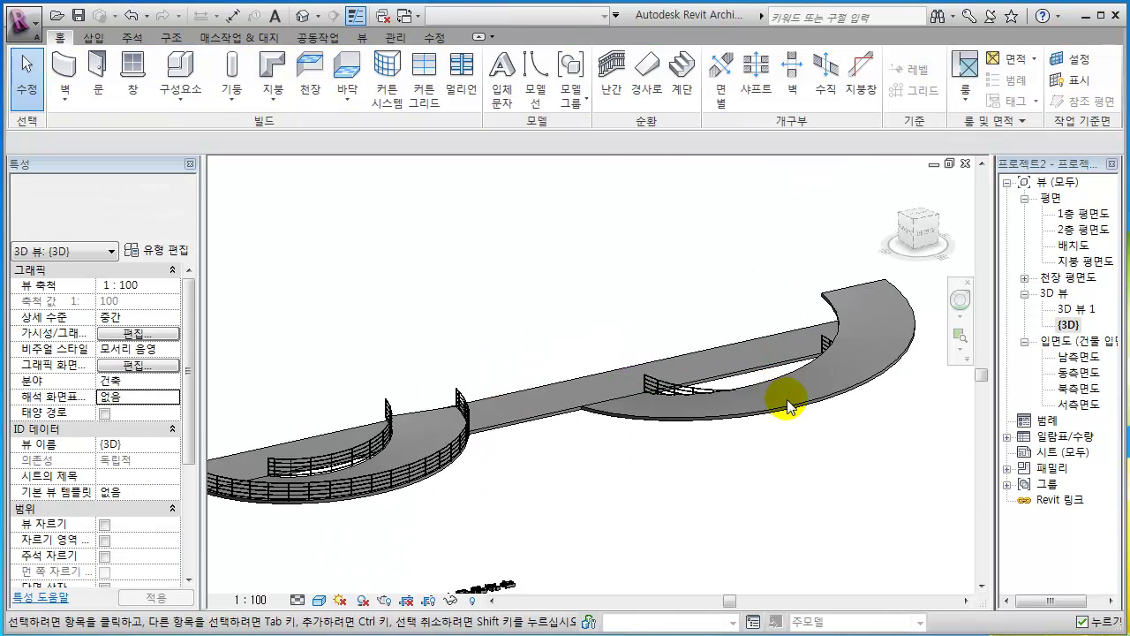
- Start another railing with base level 1F and pick the curved floor's outer edge as its path
{"action": "left_click", "coordinate": [789, 402]}
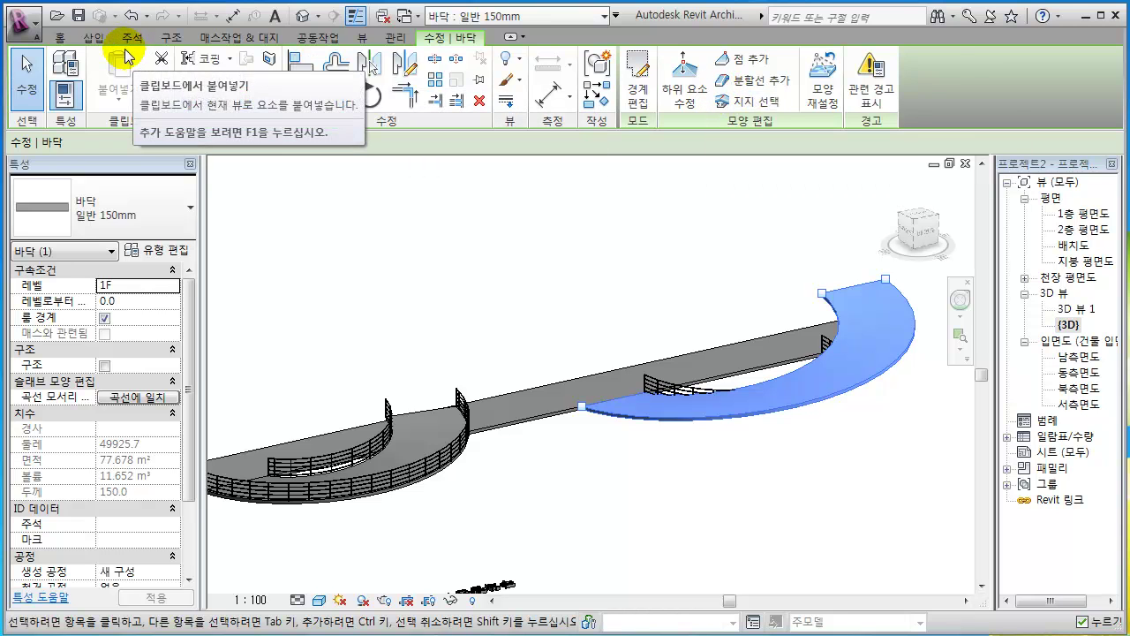
{"action": "left_click", "coordinate": [55, 37]}
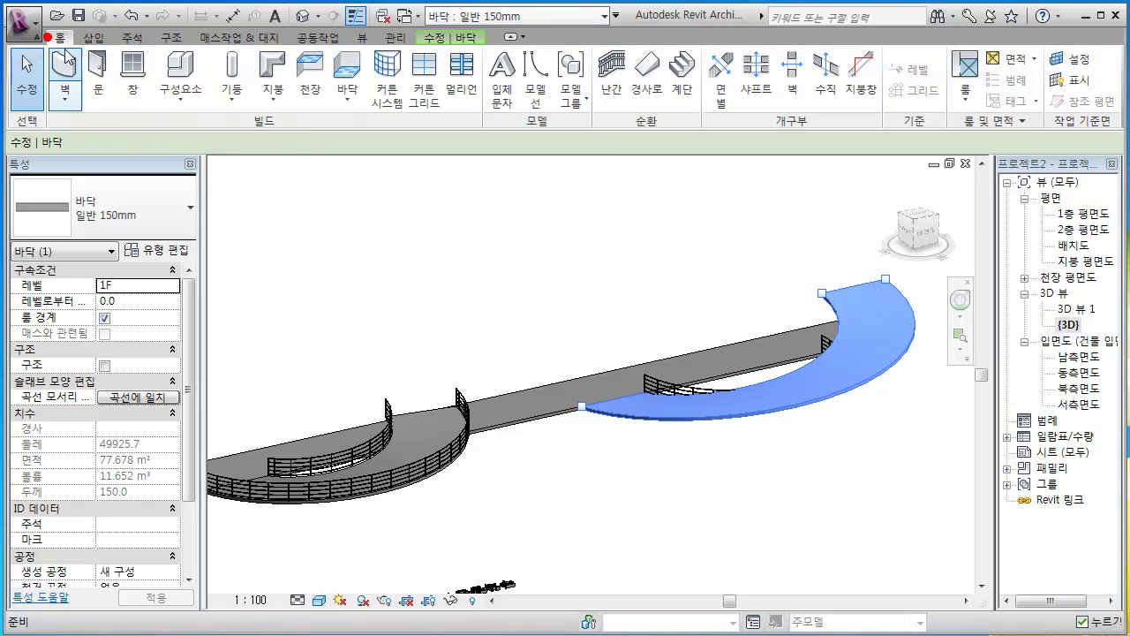
{"action": "left_click", "coordinate": [614, 92]}
{"action": "left_click", "coordinate": [644, 139]}
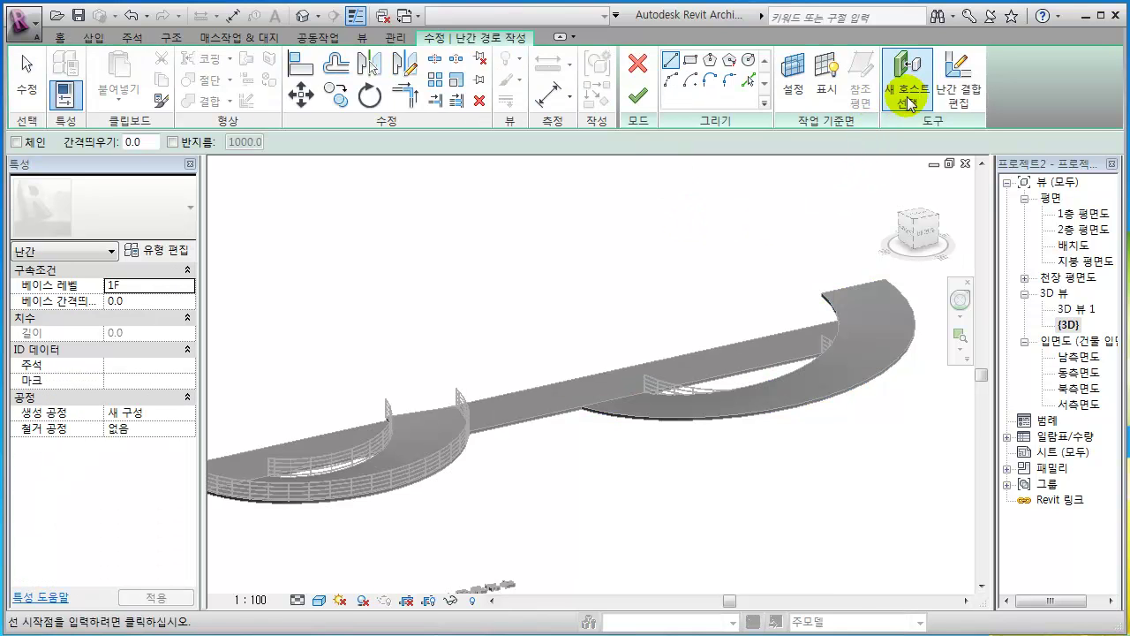
{"action": "left_click", "coordinate": [748, 83]}
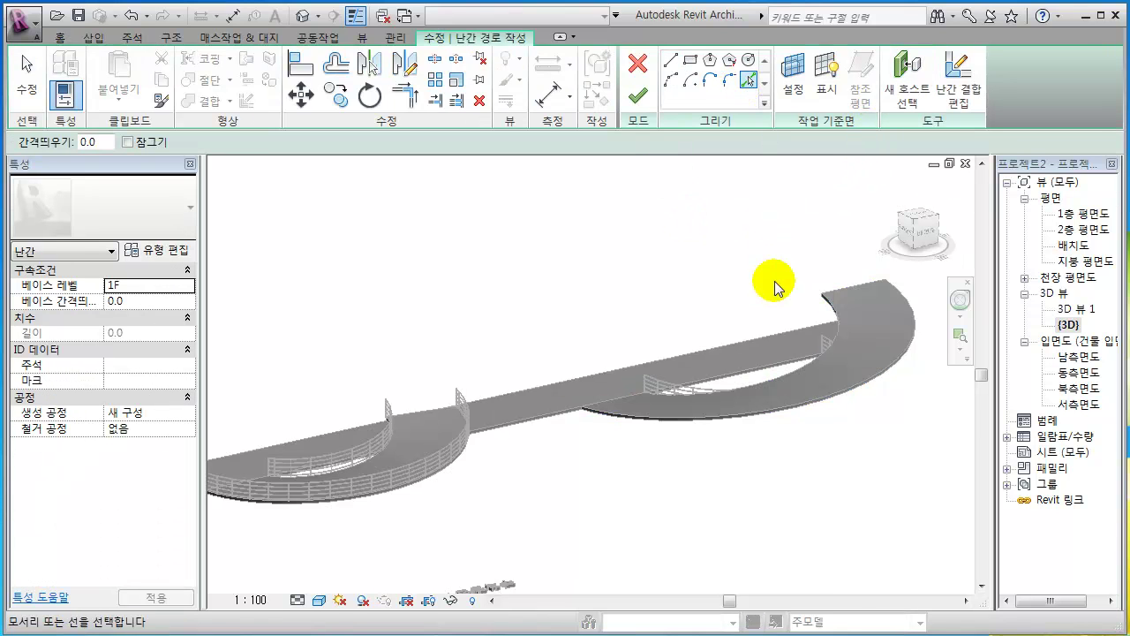
{"action": "left_click", "coordinate": [791, 412]}
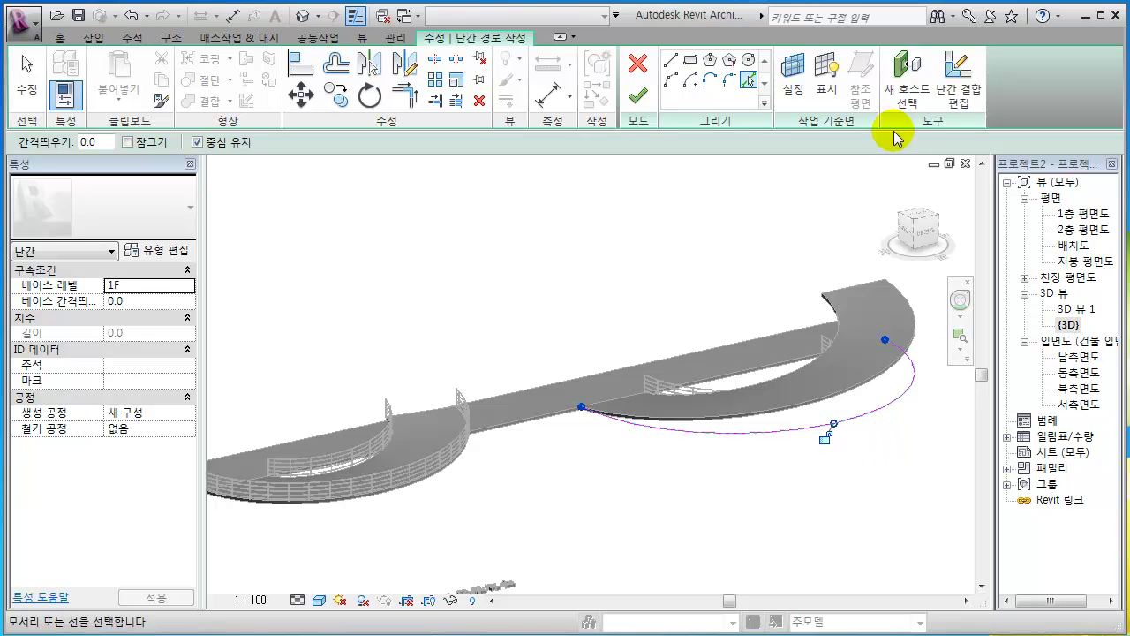
- Try to host the outer railing on the curved sloped floor and finish the path
{"action": "left_click", "coordinate": [908, 91]}
{"action": "left_click", "coordinate": [865, 375]}
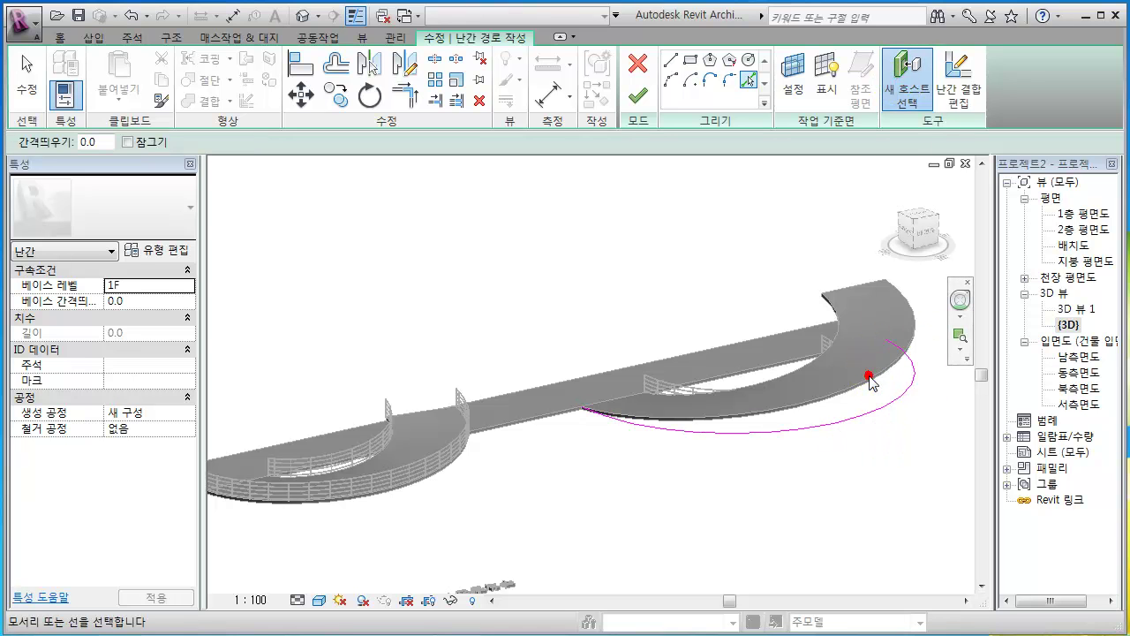
{"action": "left_click", "coordinate": [902, 97]}
{"action": "left_click", "coordinate": [875, 370]}
{"action": "left_click", "coordinate": [638, 94]}
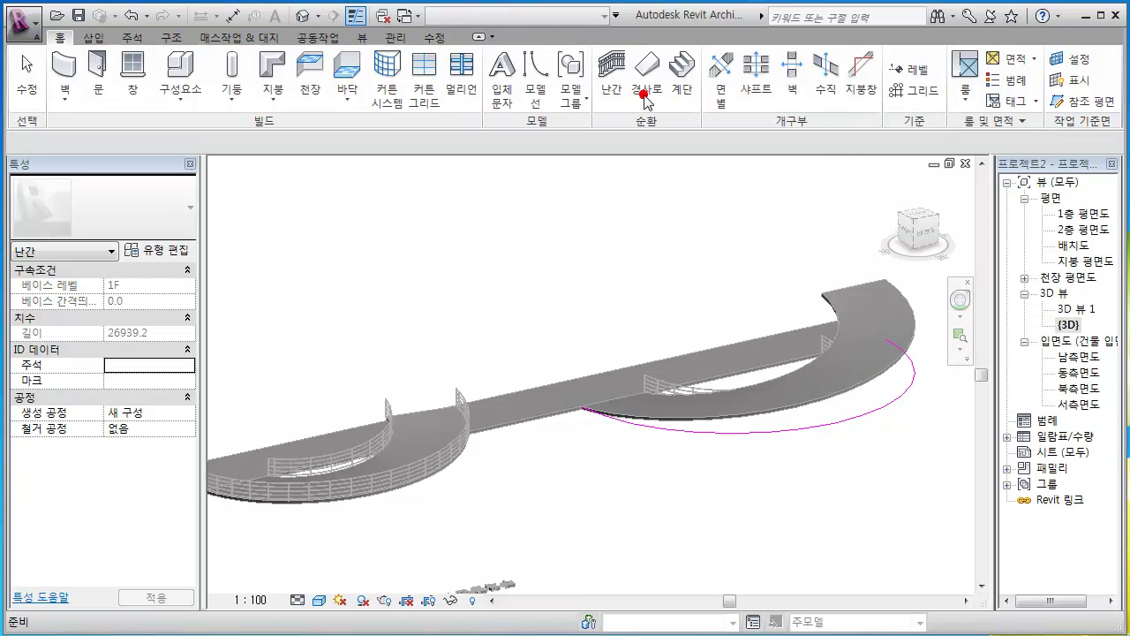
{"action": "left_click", "coordinate": [817, 494]}
- Examine from several angles how the railings sit against the curved floor compared with those on the ramp
{"action": "middle_click_drag", "start_coordinate": [661, 497], "coordinate": [687, 432], "text": "shift"}
{"action": "middle_click_drag", "start_coordinate": [699, 444], "coordinate": [524, 514], "text": "shift"}
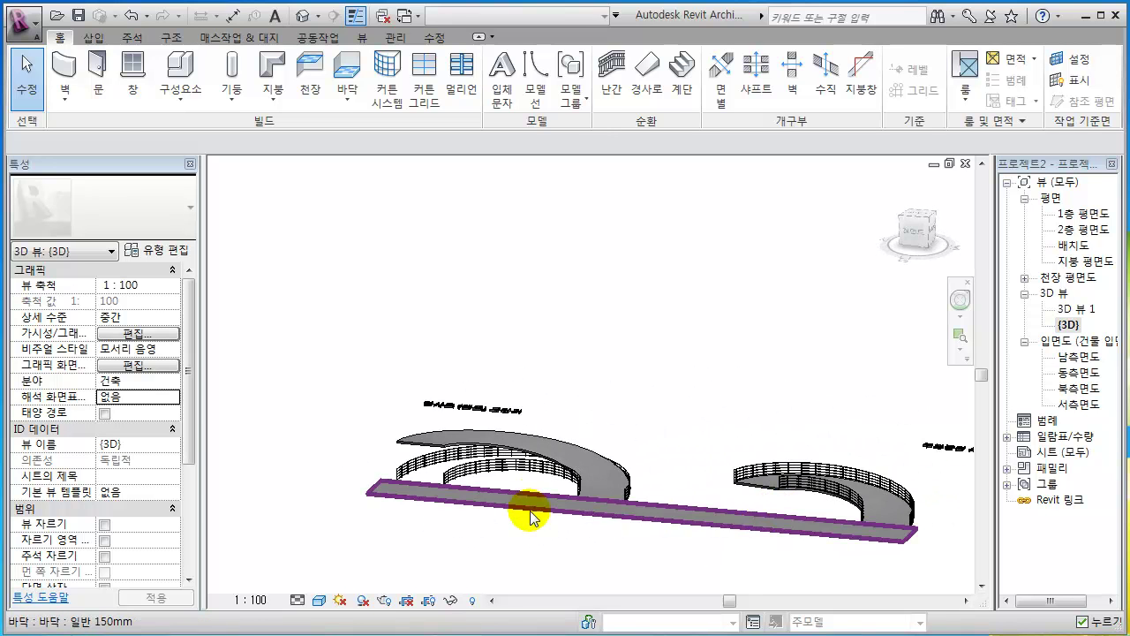
{"action": "scroll", "coordinate": [522, 482], "scroll_direction": "up", "scroll_amount": 5}
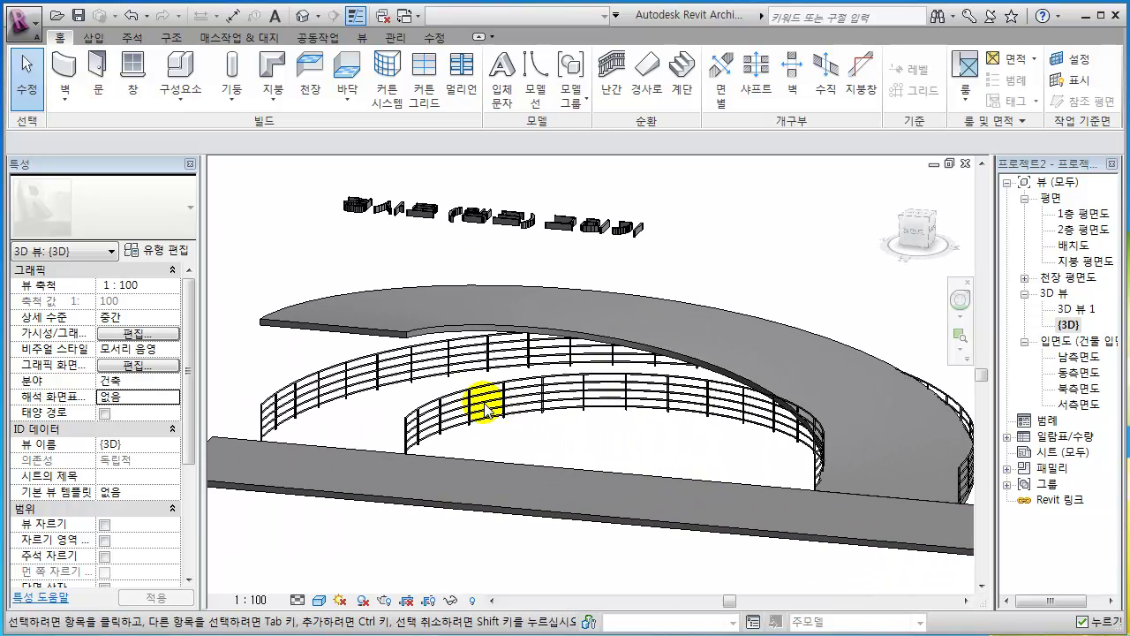
{"action": "left_click", "coordinate": [475, 420]}
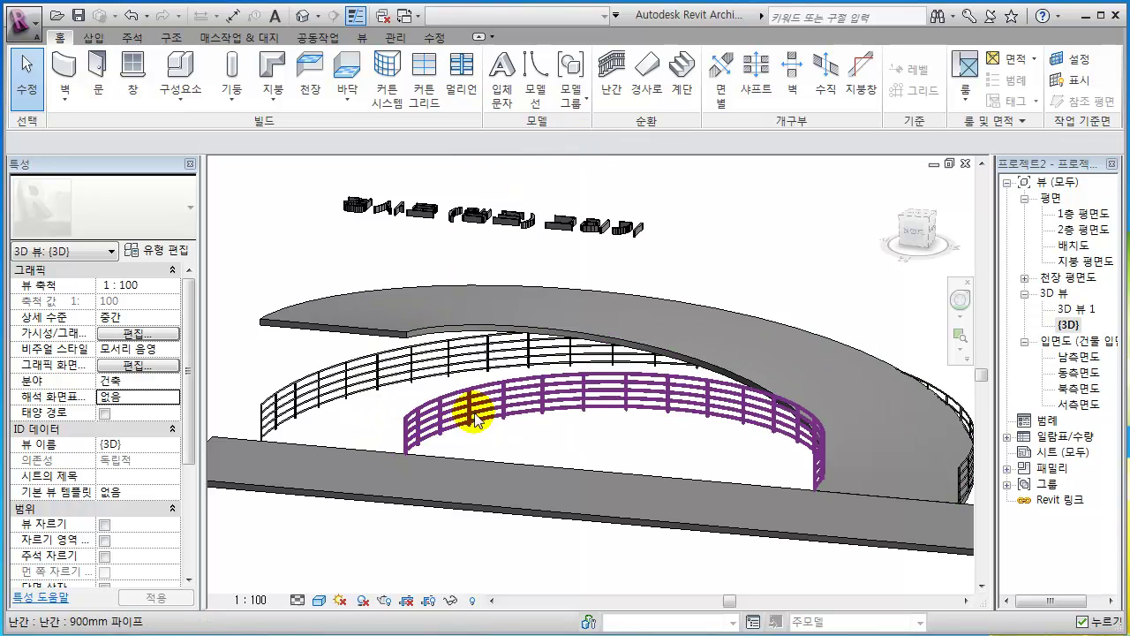
{"action": "middle_click_drag", "start_coordinate": [486, 303], "coordinate": [441, 310]}
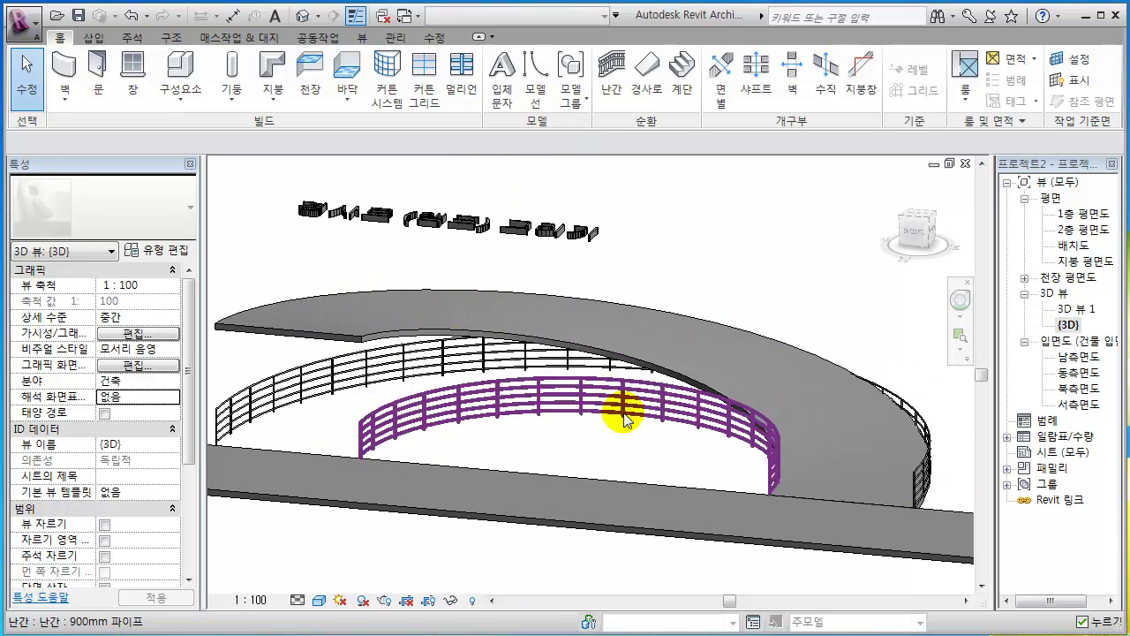
{"action": "scroll", "coordinate": [474, 423], "scroll_direction": "down", "scroll_amount": 3}
{"action": "middle_click_drag", "start_coordinate": [475, 424], "coordinate": [835, 471], "text": "shift"}
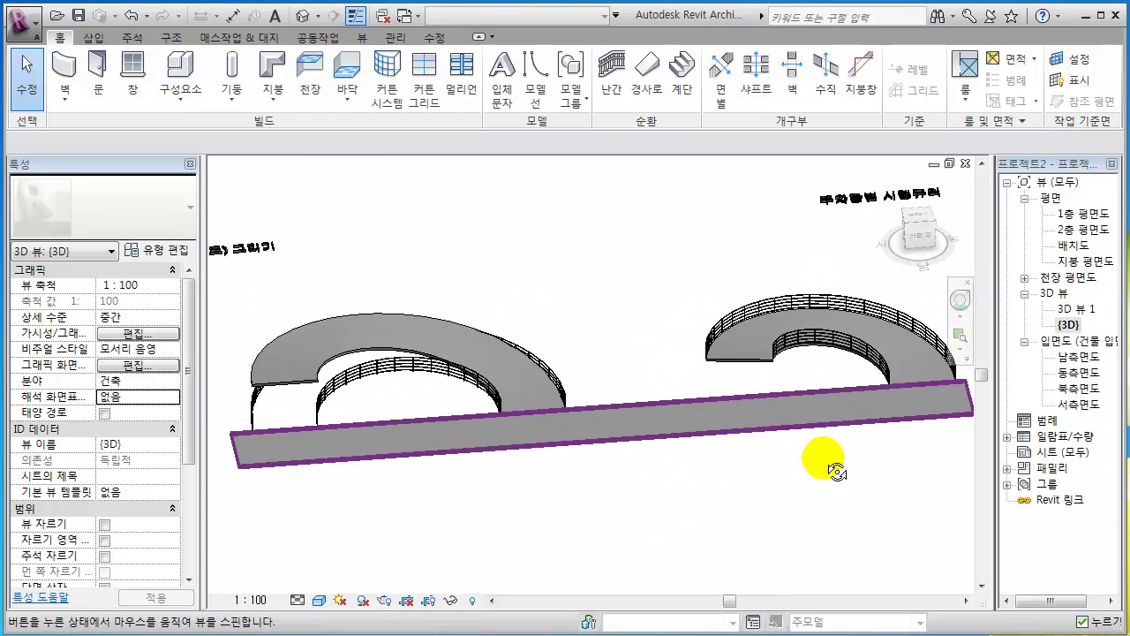
- Delete the inner and outer railings drawn for the curved sloped floor
{"action": "left_click", "coordinate": [327, 411]}
{"action": "key", "text": "Escape"}
{"action": "left_click", "coordinate": [255, 402]}
{"action": "key", "text": "Delete"}
- Make the 150 mm structure layer of the curved floor's type 일반 150mm variable in its assembly, and apply the type change
{"action": "scroll", "coordinate": [507, 460], "scroll_direction": "up", "scroll_amount": 4}
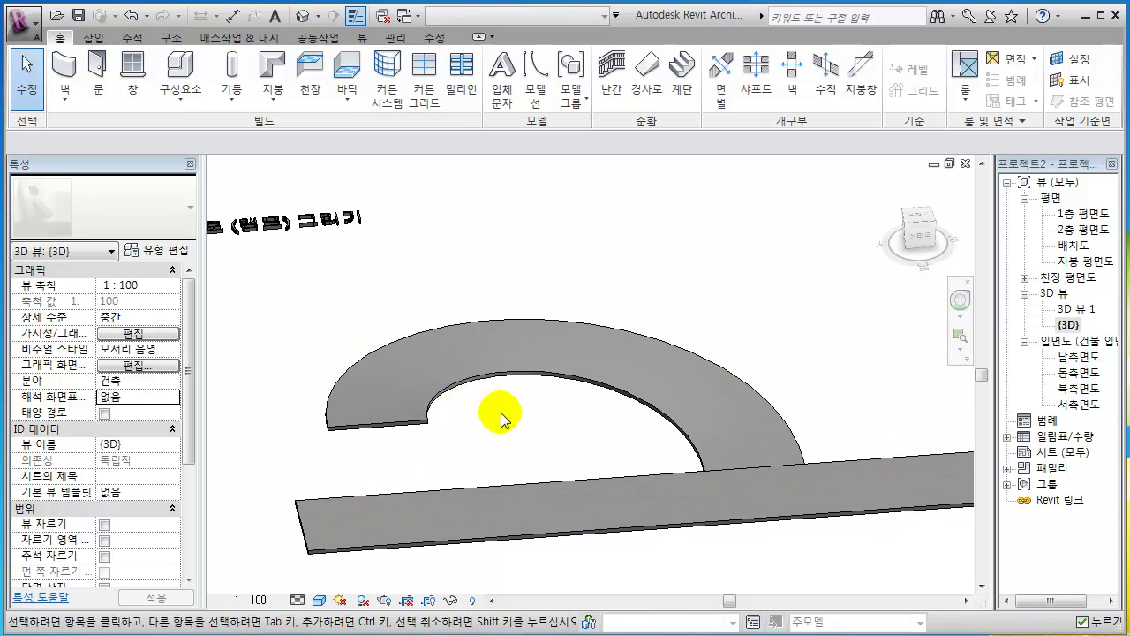
{"action": "left_click", "coordinate": [477, 390]}
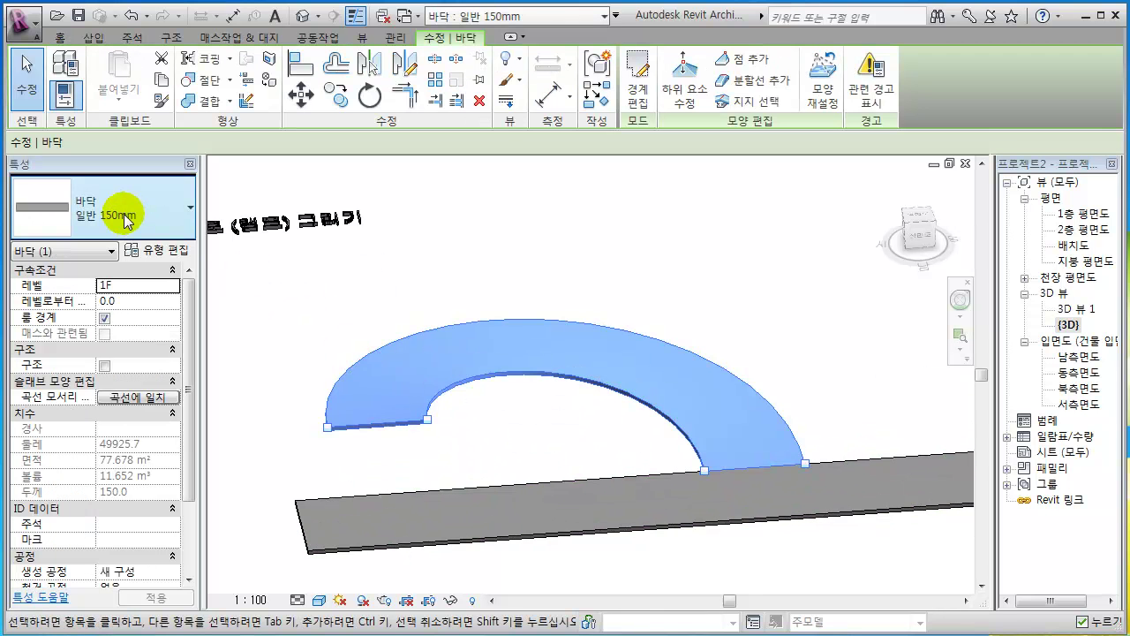
{"action": "left_click", "coordinate": [176, 258]}
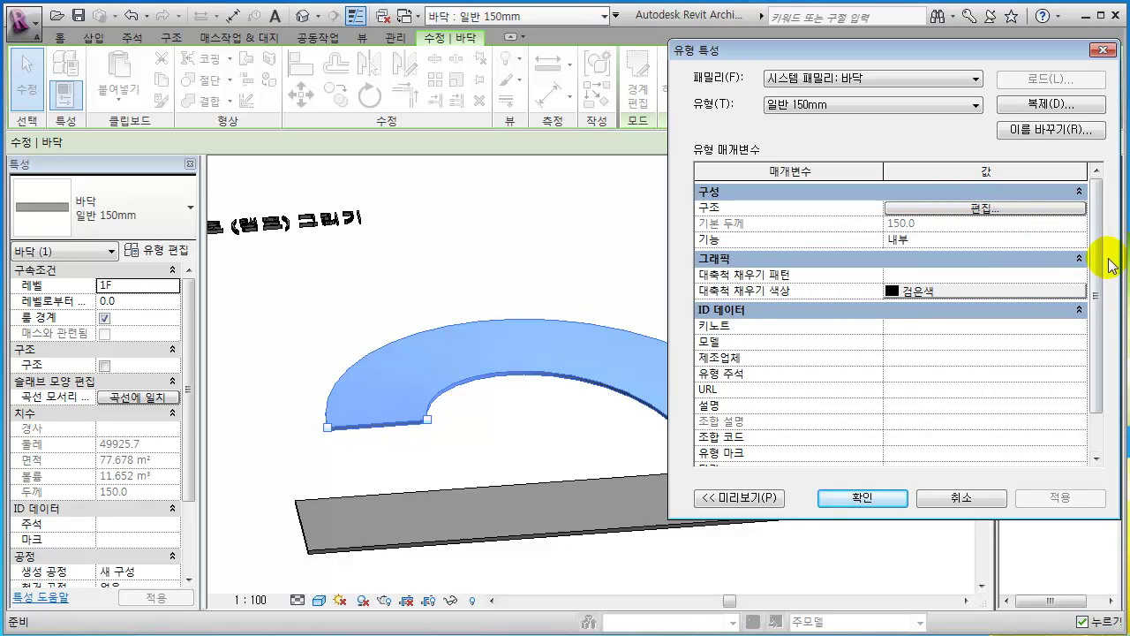
{"action": "scroll", "coordinate": [1093, 276], "scroll_direction": "down", "scroll_amount": 1}
{"action": "scroll", "coordinate": [1092, 277], "scroll_direction": "up", "scroll_amount": 1}
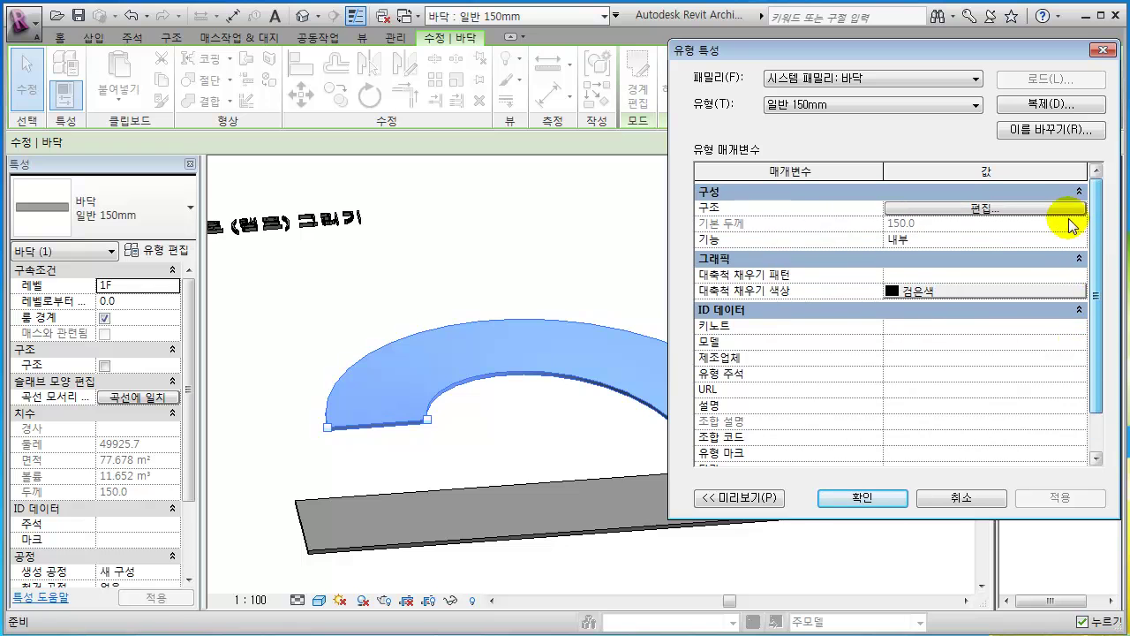
{"action": "left_click", "coordinate": [1001, 211]}
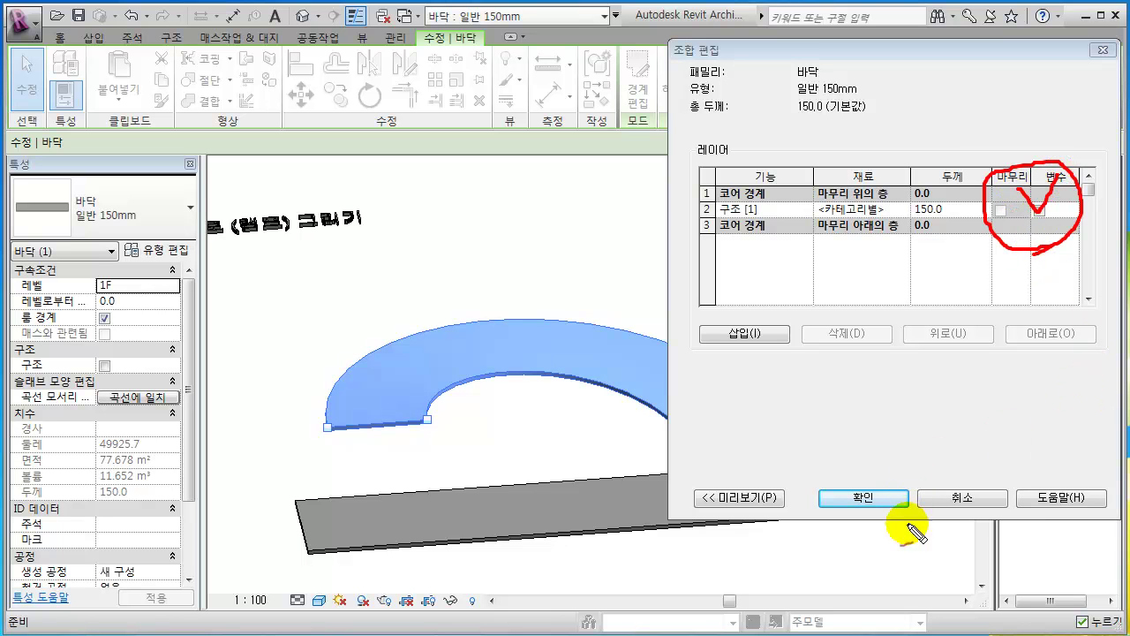
{"action": "key", "text": "Escape"}
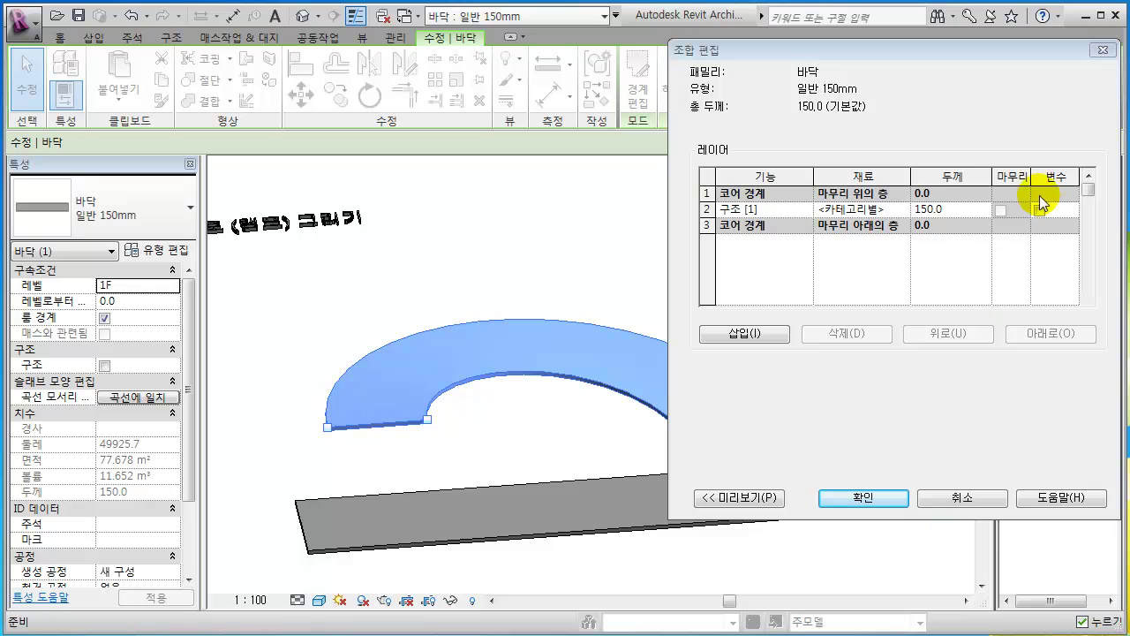
{"action": "left_click", "coordinate": [1038, 210]}
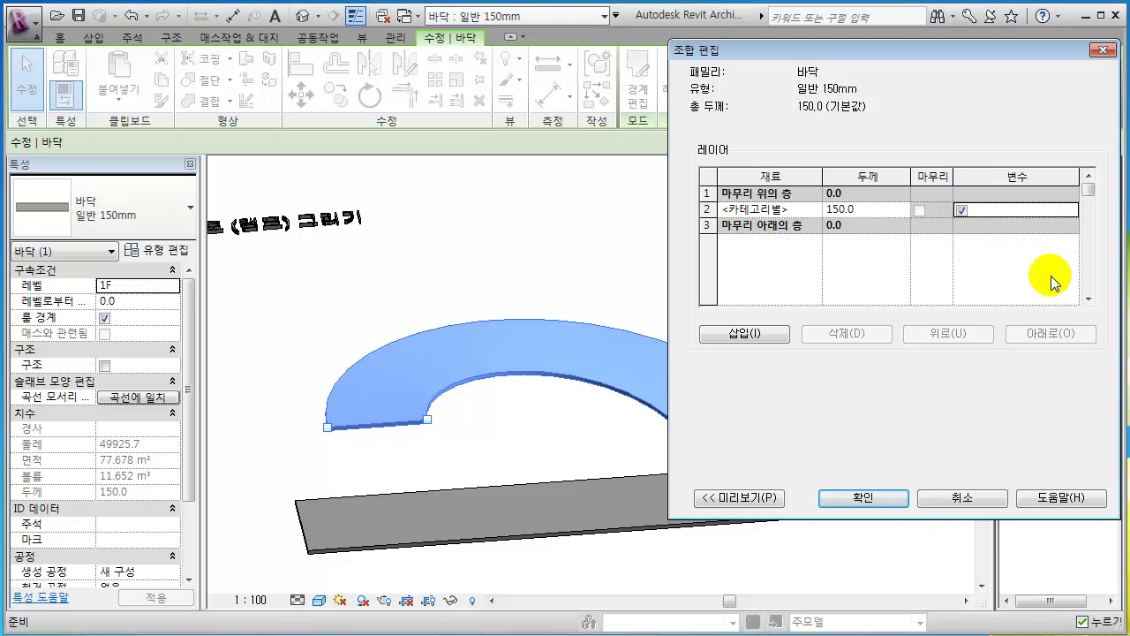
{"action": "left_click", "coordinate": [881, 499]}
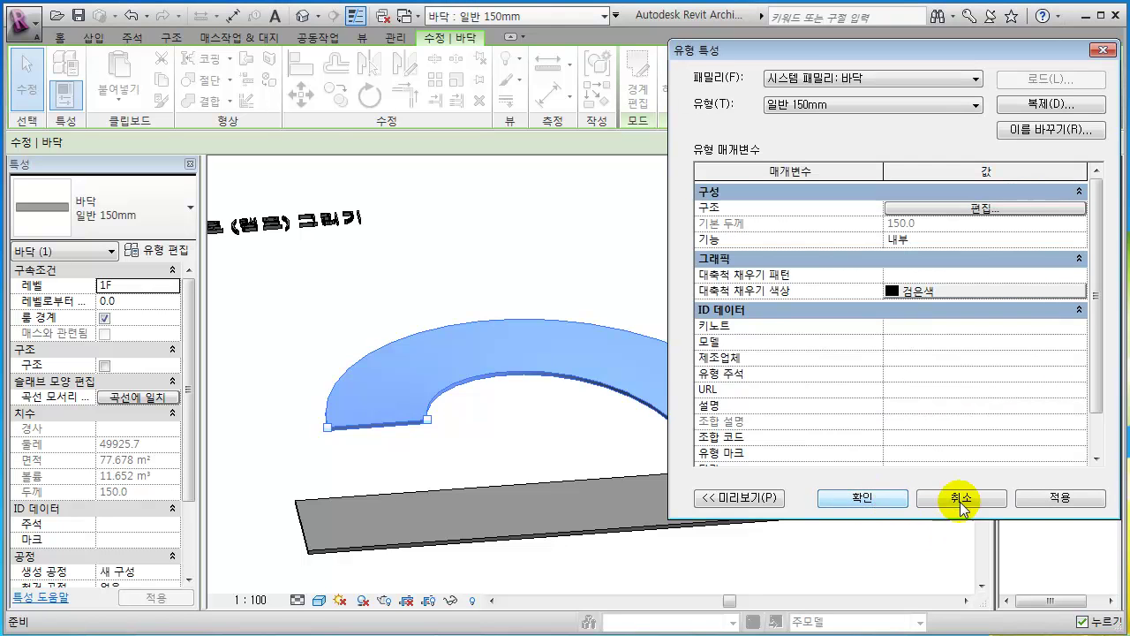
{"action": "left_click", "coordinate": [1045, 501]}
{"action": "left_click", "coordinate": [864, 500]}
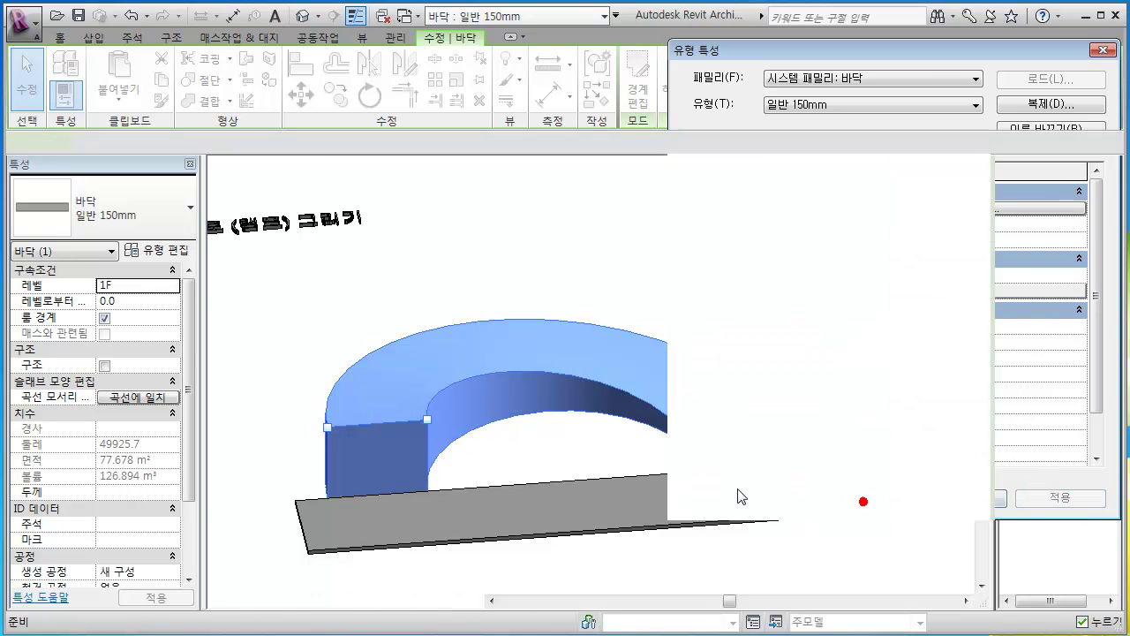
- Examine the variable-thickness curved floor from several angles, comparing its body with the ramp that has railings
{"action": "left_click", "coordinate": [563, 456]}
{"action": "middle_click_drag", "start_coordinate": [565, 456], "coordinate": [649, 503], "text": "shift"}
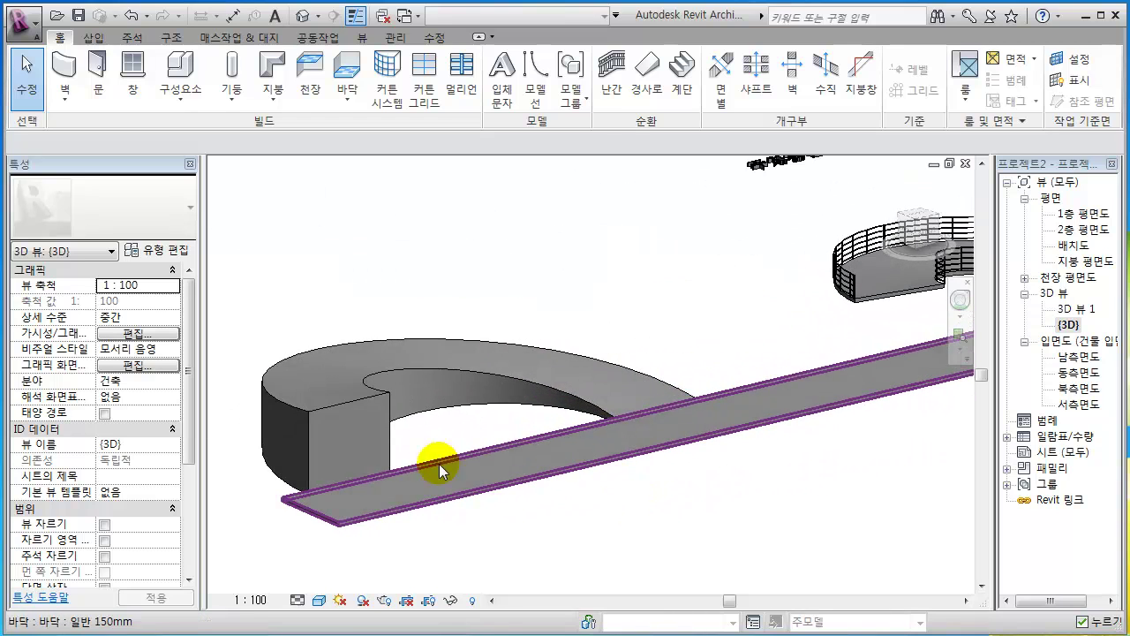
{"action": "left_click", "coordinate": [311, 450]}
{"action": "middle_click_drag", "start_coordinate": [401, 465], "coordinate": [452, 253], "text": "shift"}
{"action": "left_click", "coordinate": [449, 333]}
{"action": "middle_click_drag", "start_coordinate": [449, 335], "coordinate": [454, 391], "text": "shift"}
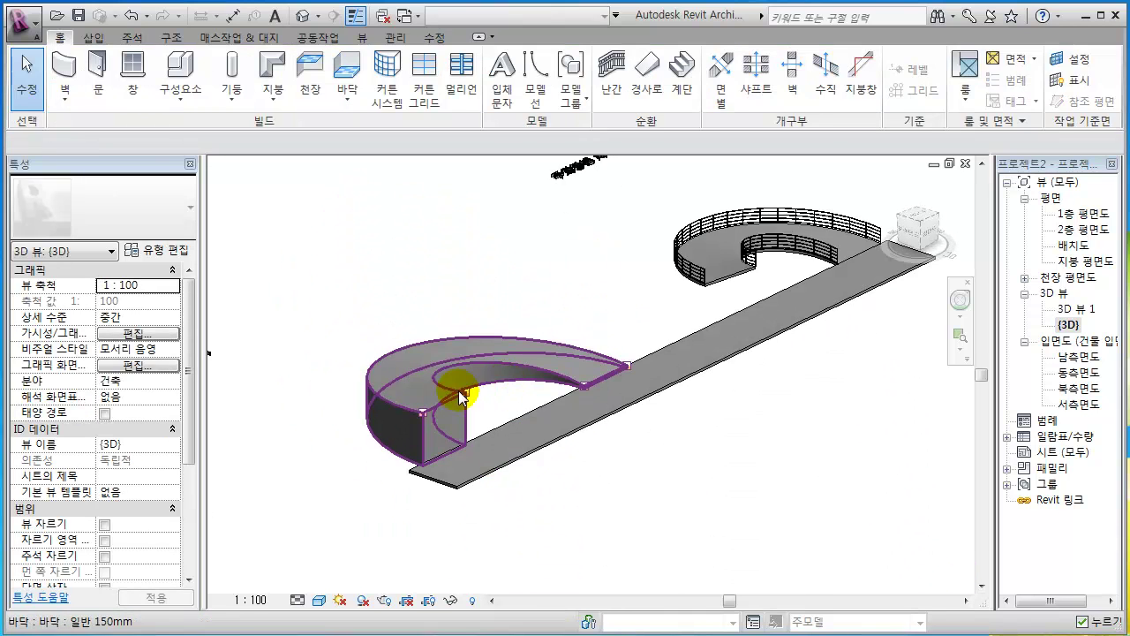
{"action": "scroll", "coordinate": [651, 373], "scroll_direction": "up", "scroll_amount": 3}
{"action": "middle_click_drag", "start_coordinate": [651, 373], "coordinate": [861, 265], "text": "shift"}
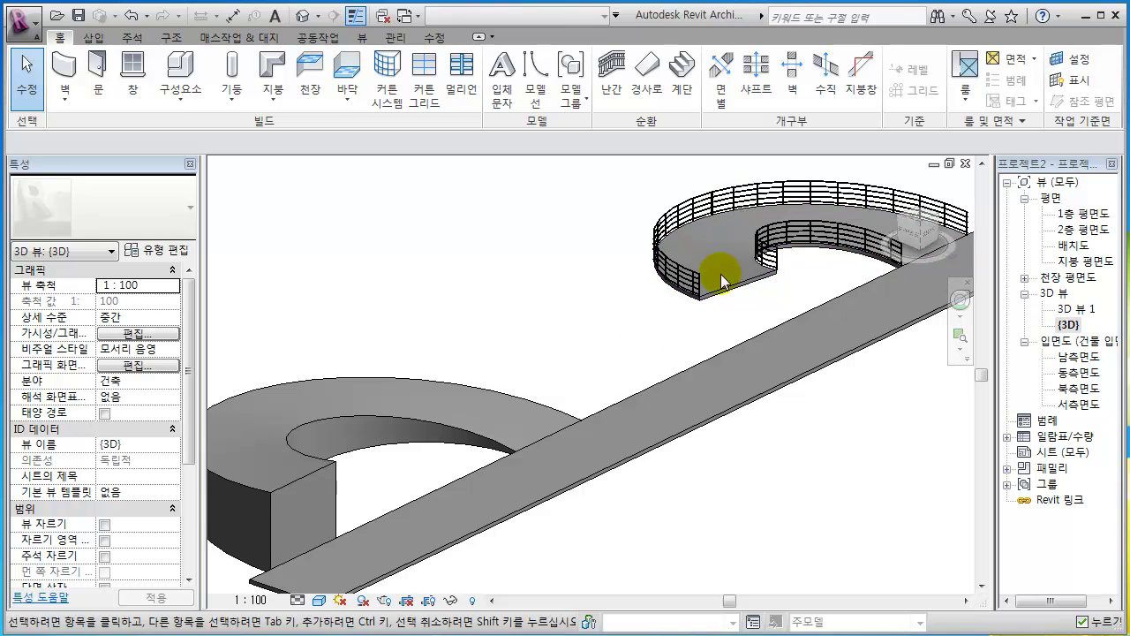
{"action": "middle_click_drag", "start_coordinate": [627, 353], "coordinate": [765, 355], "text": "shift"}
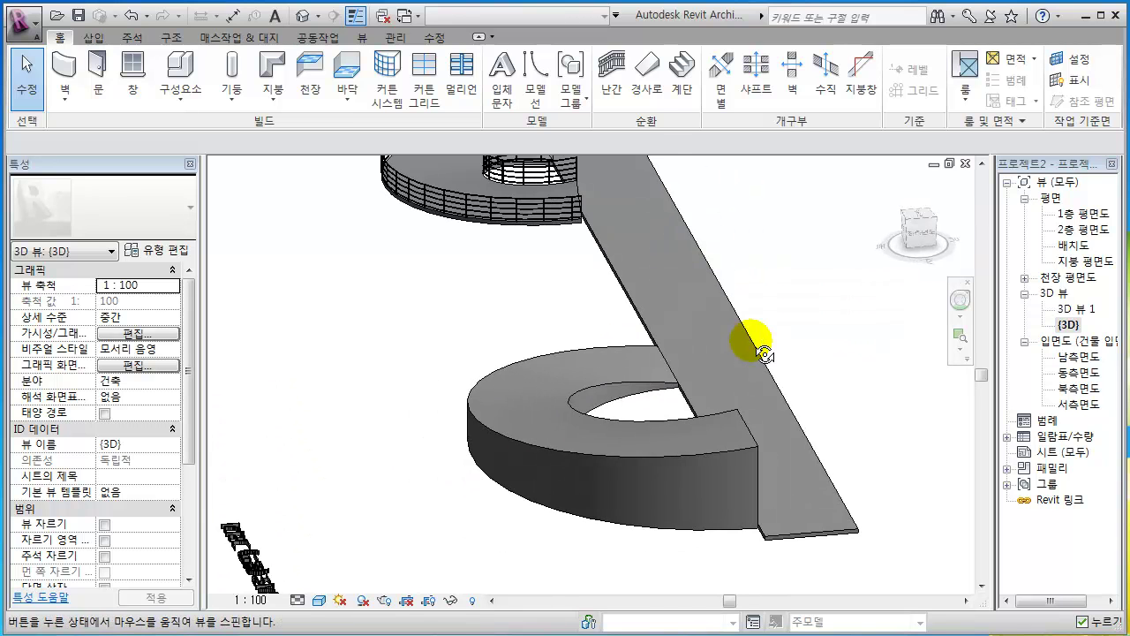
{"action": "middle_click_drag", "start_coordinate": [719, 453], "coordinate": [639, 459], "text": "shift"}
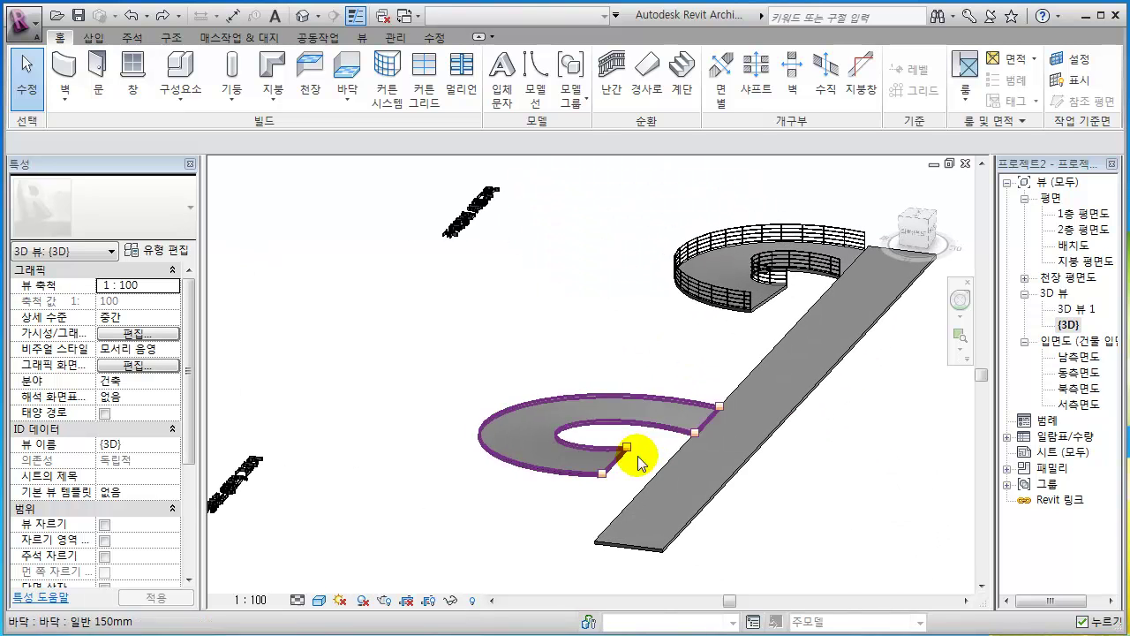
- Place a 일반 - 200mm wall from level 1F, unconnected height 8000, by picking the curved sloped floor's outer edge
{"action": "left_click", "coordinate": [78, 88]}
{"action": "left_click", "coordinate": [88, 128]}
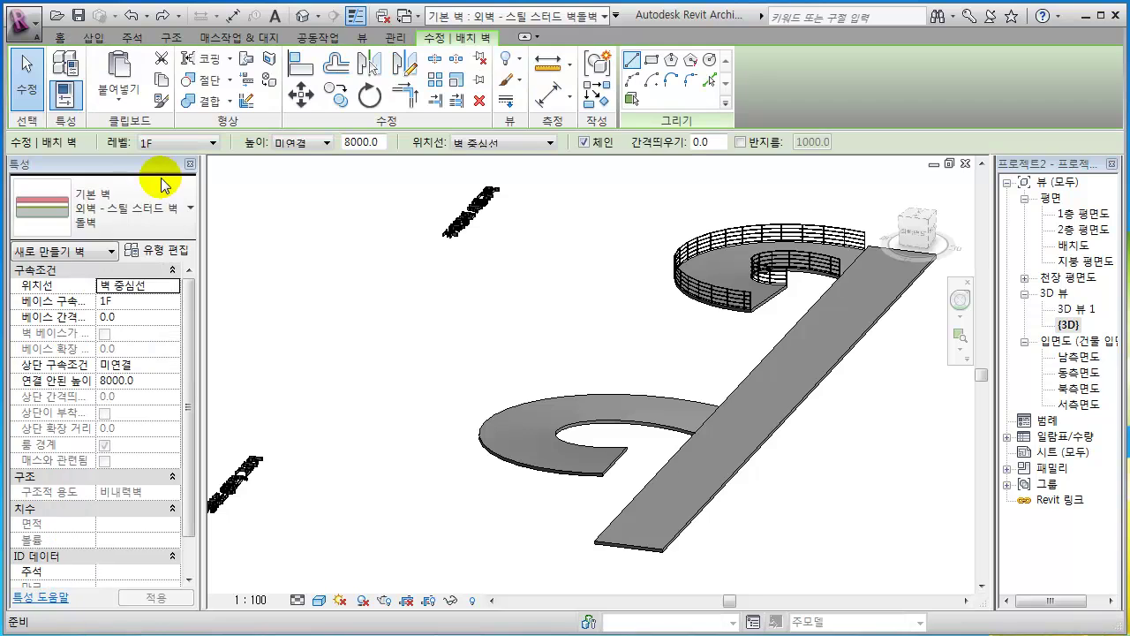
{"action": "left_click", "coordinate": [189, 208]}
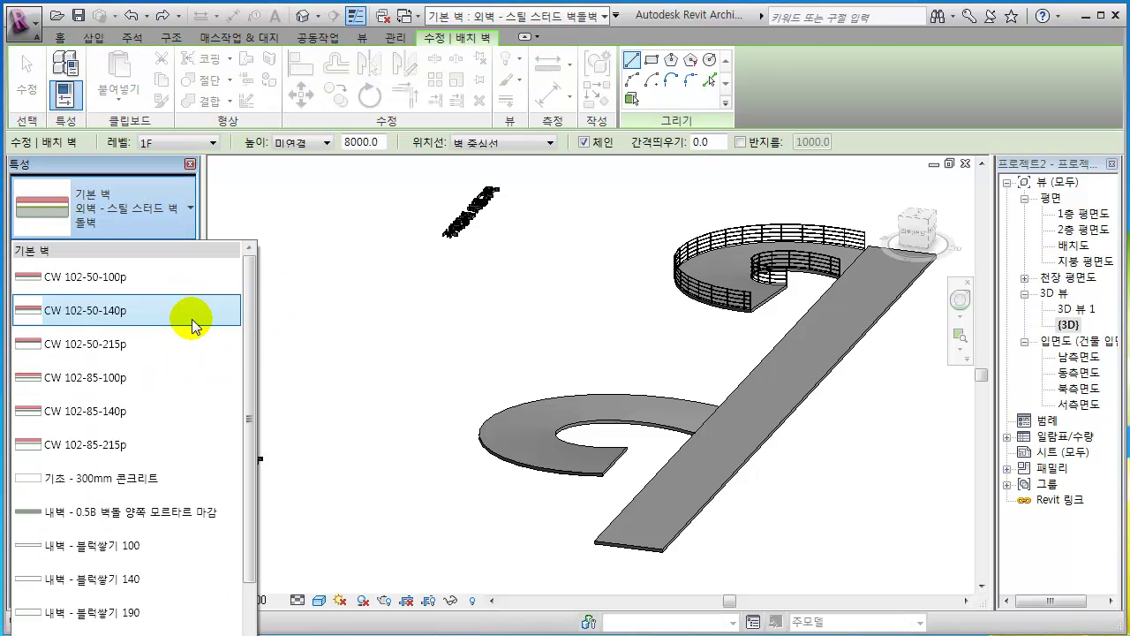
{"action": "left_click_drag", "start_coordinate": [254, 357], "coordinate": [253, 580]}
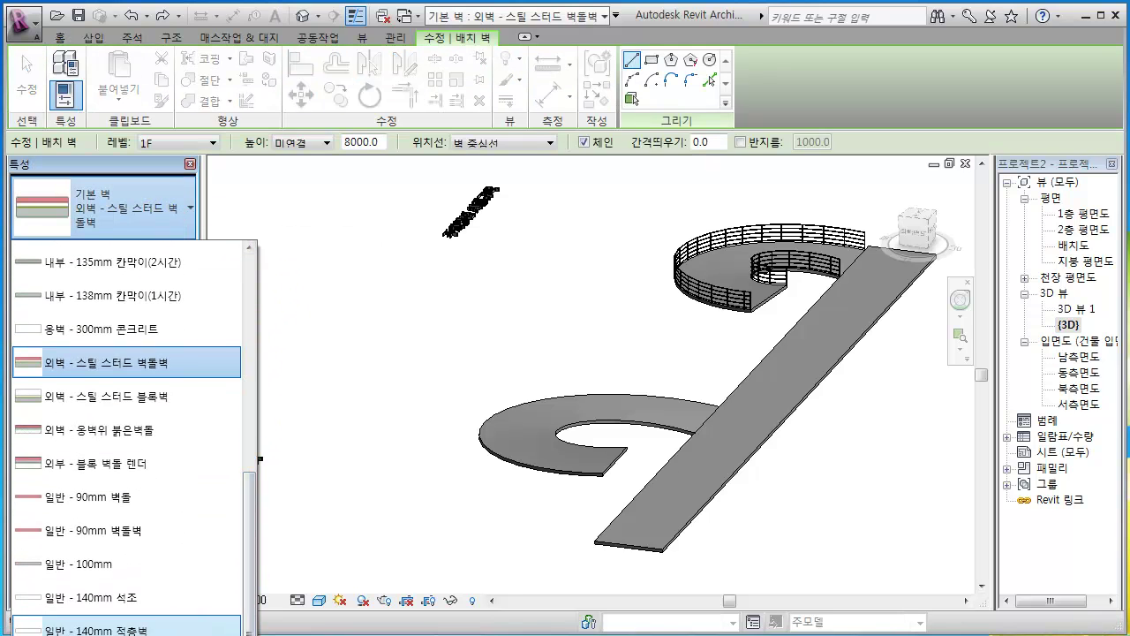
{"action": "left_click", "coordinate": [97, 635]}
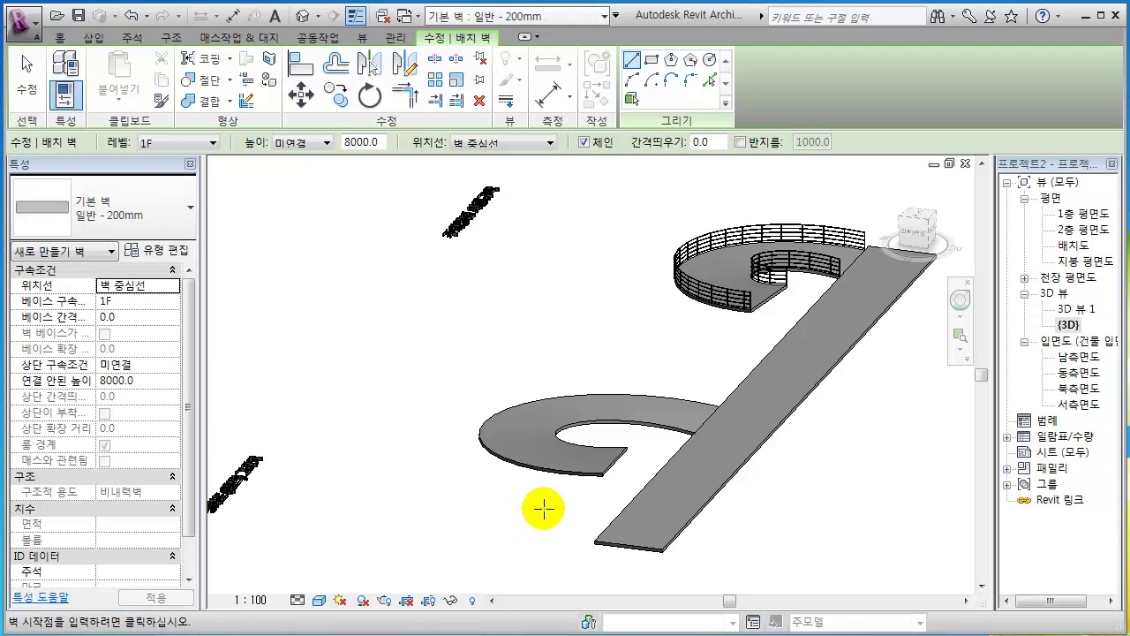
{"action": "left_click", "coordinate": [709, 82]}
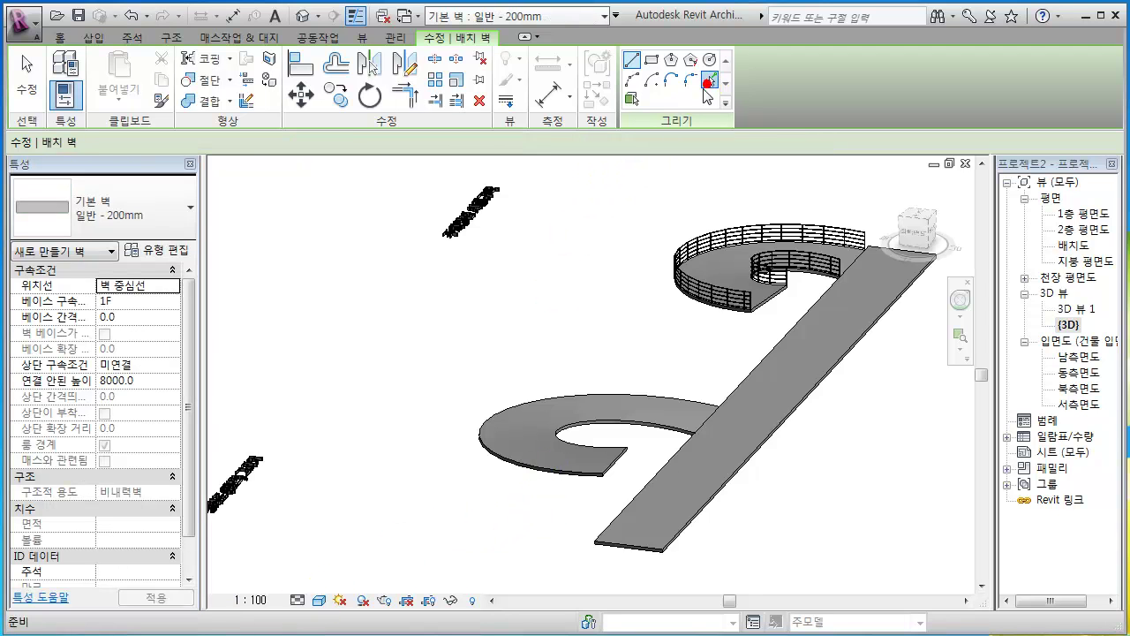
{"action": "left_click", "coordinate": [556, 475]}
{"action": "middle_click_drag", "start_coordinate": [556, 472], "coordinate": [937, 462], "text": "shift"}
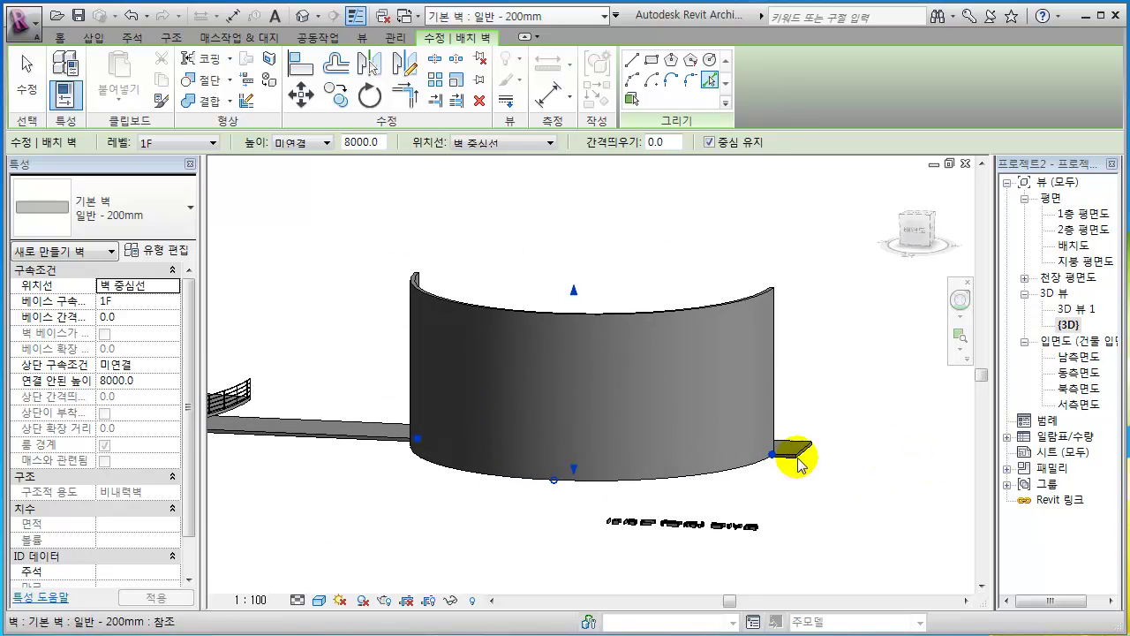
- Lower the curved wall's base and top by their shape handles so the whole wall sits beneath the curved floor
{"action": "left_click", "coordinate": [593, 480]}
{"action": "left_click_drag", "start_coordinate": [571, 291], "coordinate": [583, 497]}
{"action": "middle_click_drag", "start_coordinate": [651, 495], "coordinate": [449, 469], "text": "shift"}
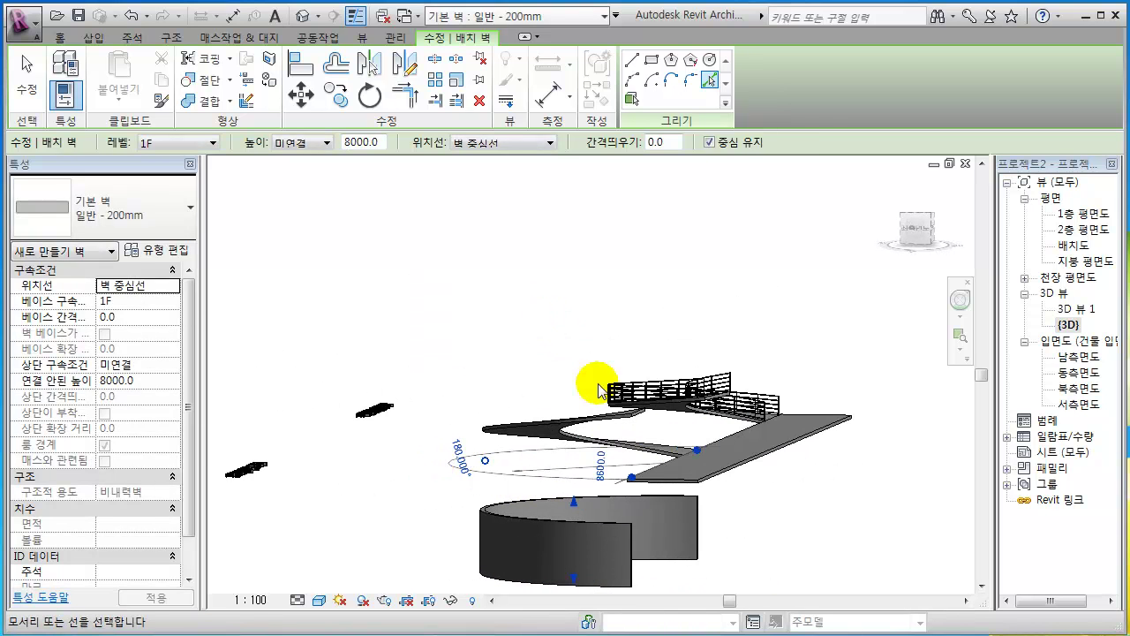
{"action": "middle_click_drag", "start_coordinate": [661, 380], "coordinate": [936, 463], "text": "shift"}
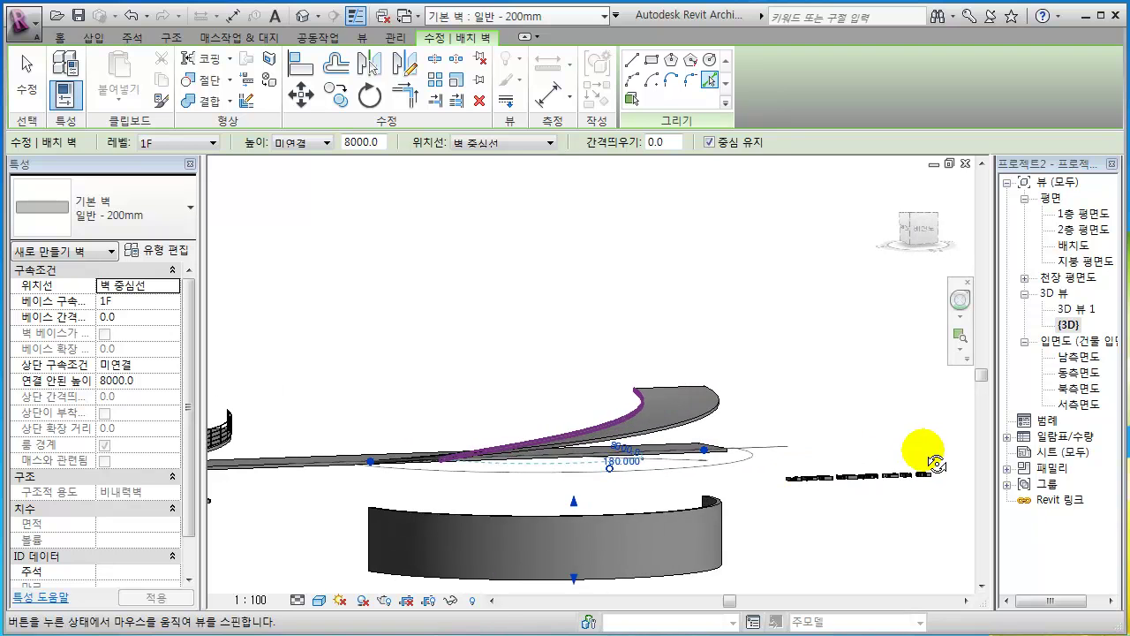
- Place another 일반 - 200mm wall on the curved floor's outer edge and try to attach its top to the floor, unjoining the conflicting elements
{"action": "left_click", "coordinate": [657, 512]}
{"action": "key", "text": "Escape"}
{"action": "key", "text": "Escape"}
{"action": "middle_click_drag", "start_coordinate": [694, 461], "coordinate": [640, 433], "text": "shift"}
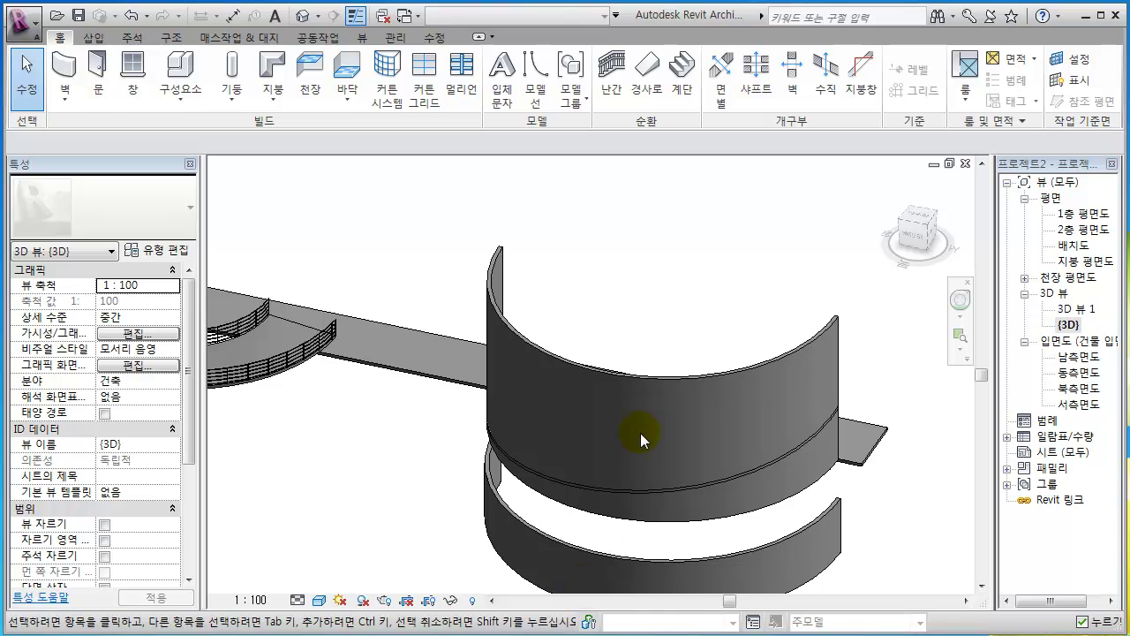
{"action": "left_click", "coordinate": [647, 377]}
{"action": "left_click", "coordinate": [780, 96]}
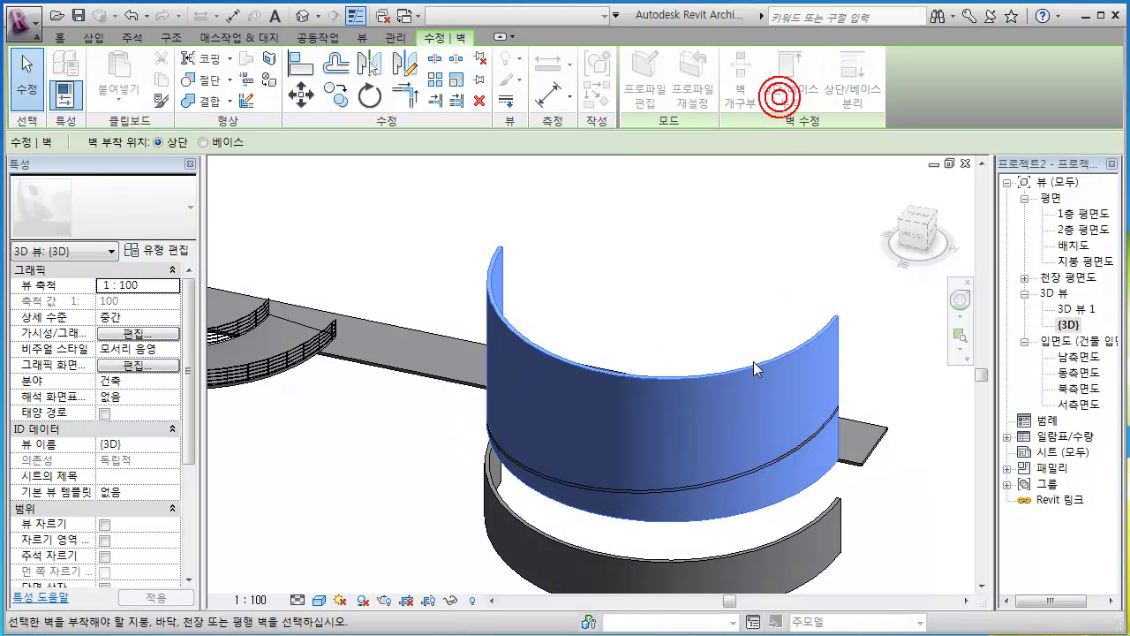
{"action": "left_click", "coordinate": [742, 475]}
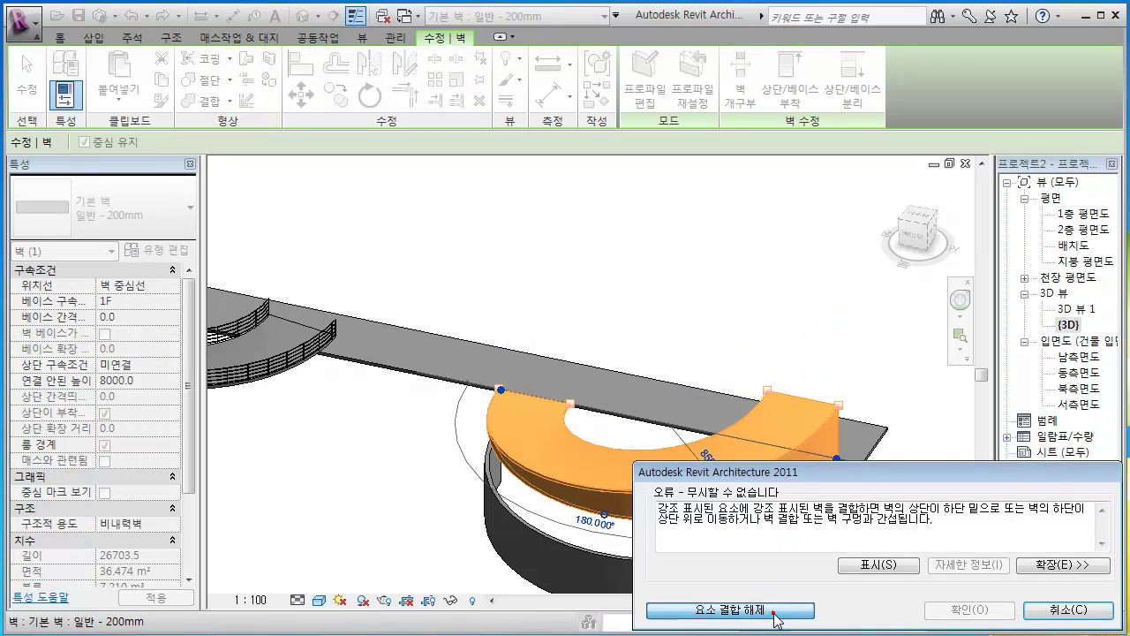
{"action": "left_click", "coordinate": [773, 611]}
{"action": "middle_click_drag", "start_coordinate": [749, 353], "coordinate": [792, 323], "text": "shift"}
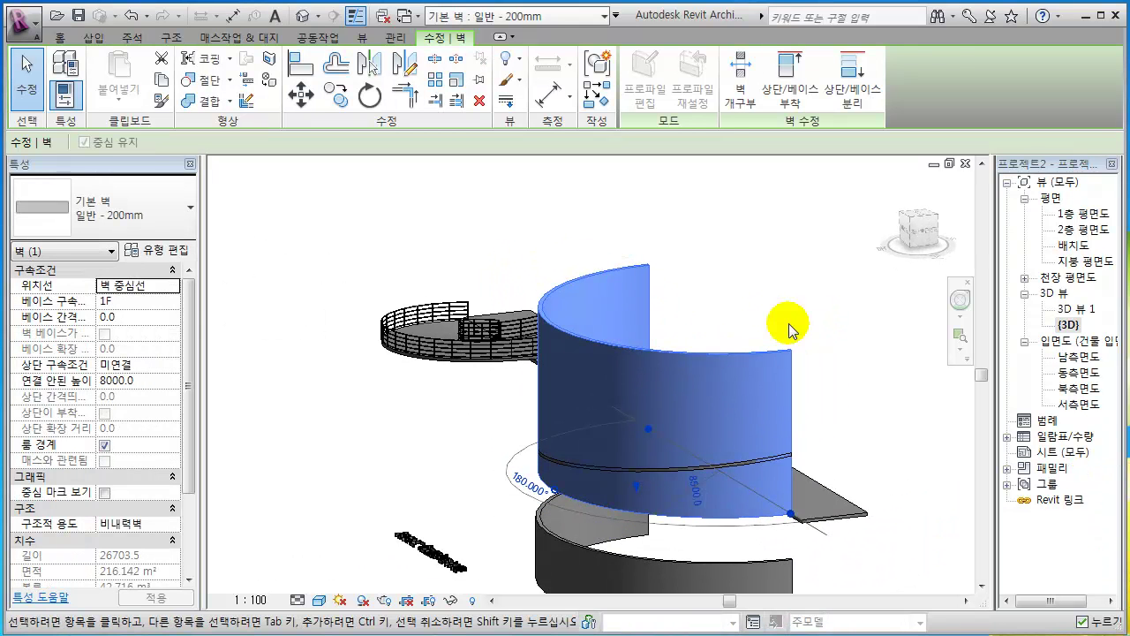
- Delete the upper 8000 mm high wall around the curved floor's outer edge
{"action": "key", "text": "Escape"}
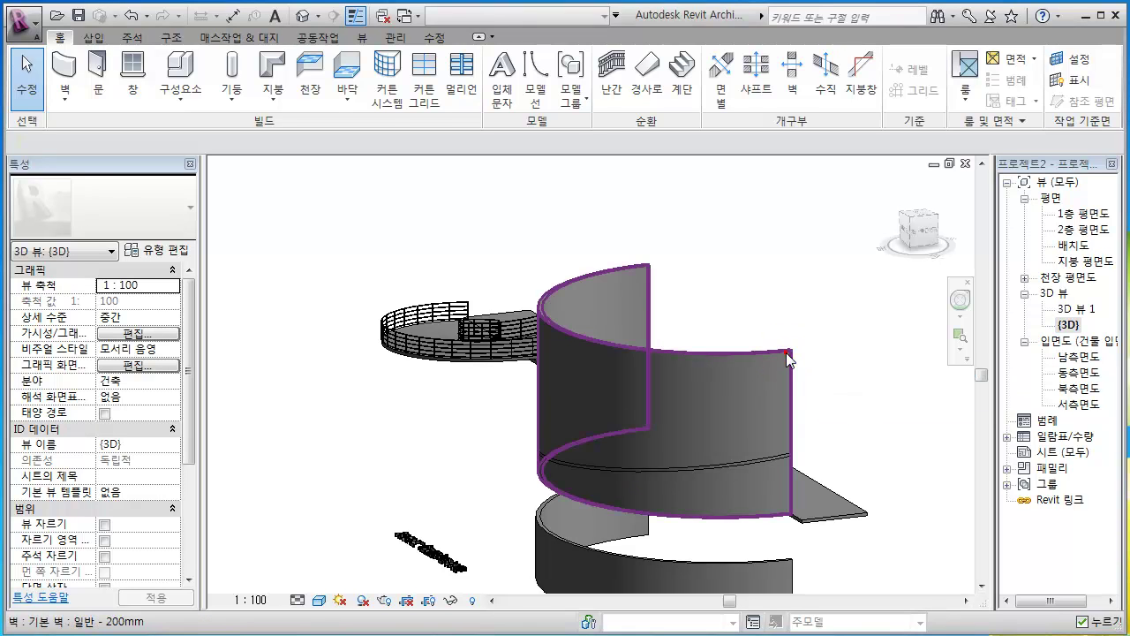
{"action": "left_click", "coordinate": [788, 360]}
{"action": "key", "text": "Delete"}
- Attach the top of the lower curved wall to the underside of the curved sloped floor
{"action": "scroll", "coordinate": [739, 391], "scroll_direction": "up", "scroll_amount": 3}
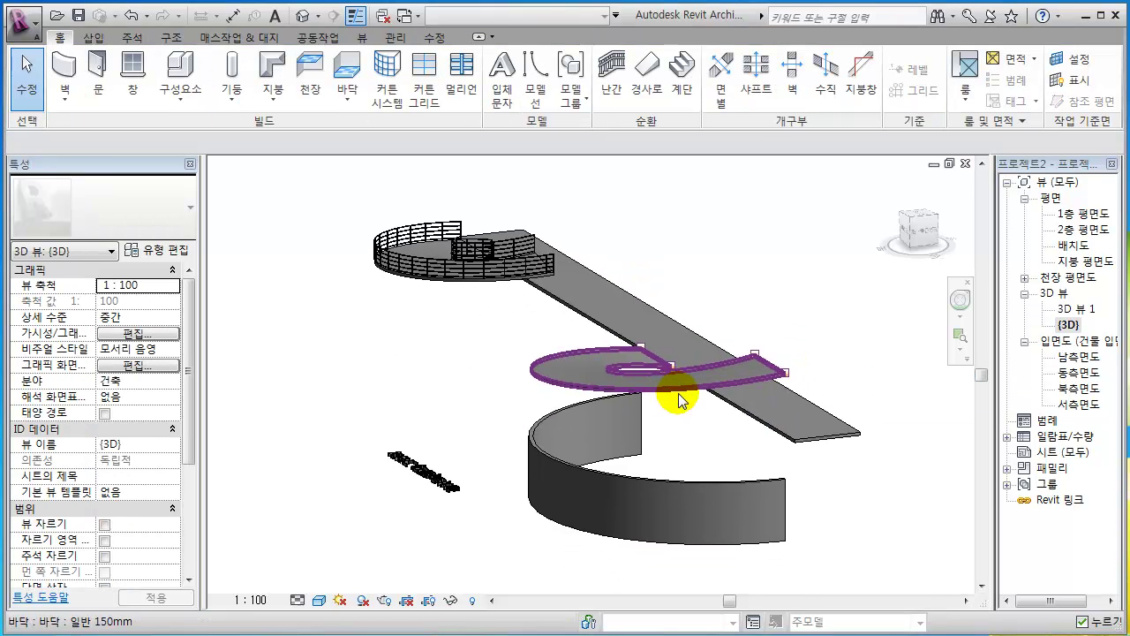
{"action": "middle_click_drag", "start_coordinate": [681, 416], "coordinate": [693, 369]}
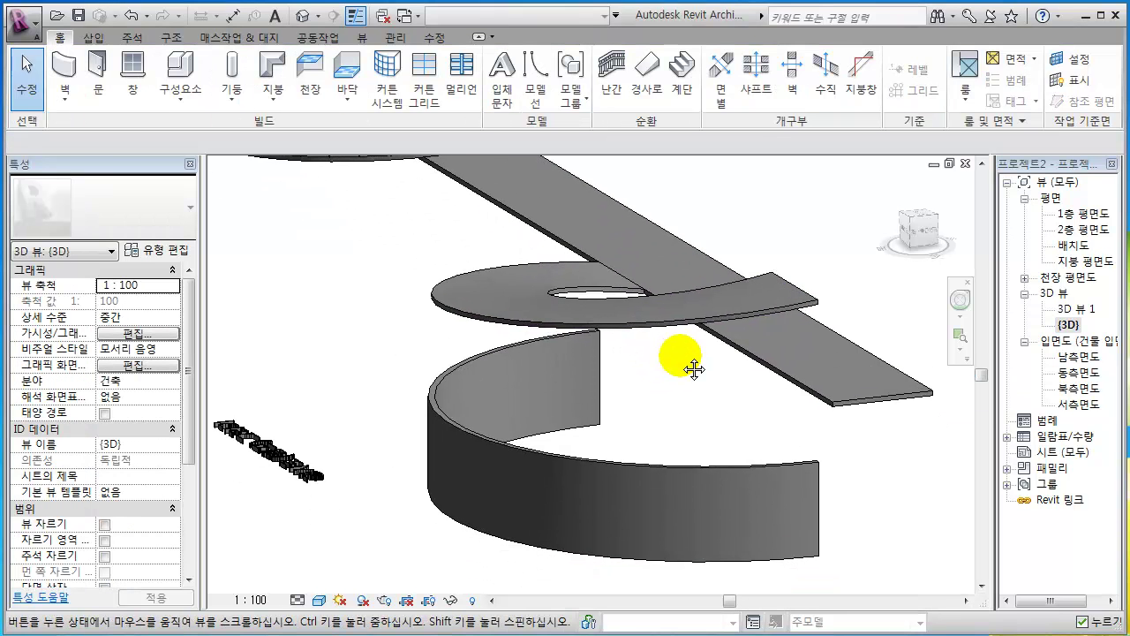
{"action": "left_click", "coordinate": [697, 461]}
{"action": "left_click", "coordinate": [785, 93]}
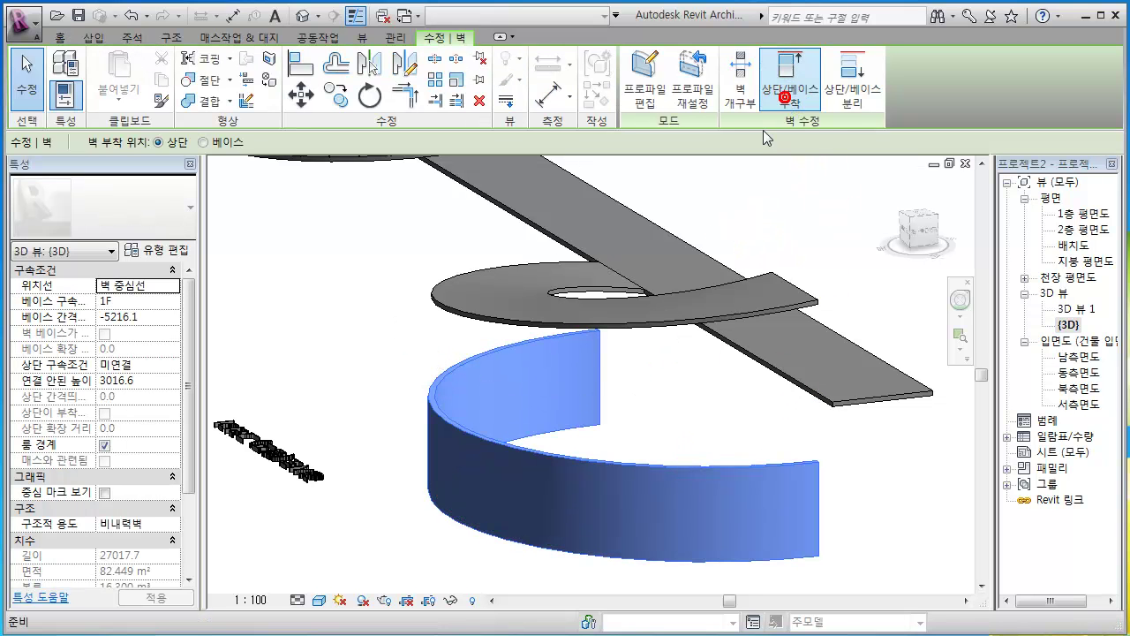
{"action": "left_click", "coordinate": [655, 329]}
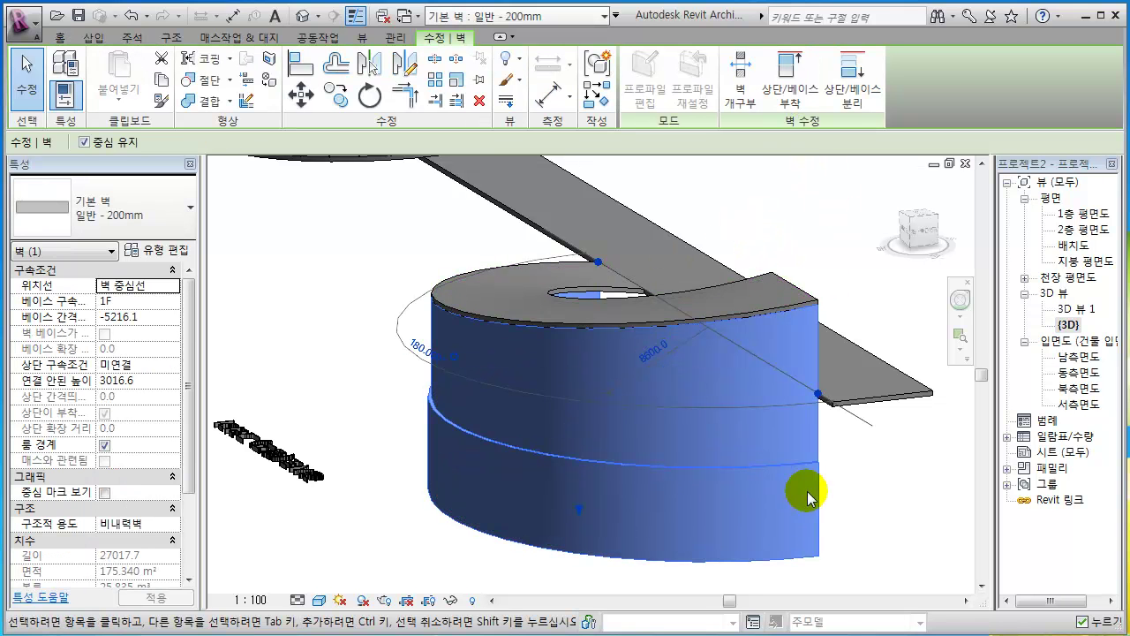
{"action": "left_click", "coordinate": [879, 481]}
- Examine close up and from several angles how the attached wall meets the curved sloped floor
{"action": "middle_click_drag", "start_coordinate": [858, 467], "coordinate": [752, 497], "text": "shift"}
{"action": "scroll", "coordinate": [603, 378], "scroll_direction": "up", "scroll_amount": 2}
{"action": "scroll", "coordinate": [434, 458], "scroll_direction": "up", "scroll_amount": 4}
{"action": "scroll", "coordinate": [601, 331], "scroll_direction": "up", "scroll_amount": 2}
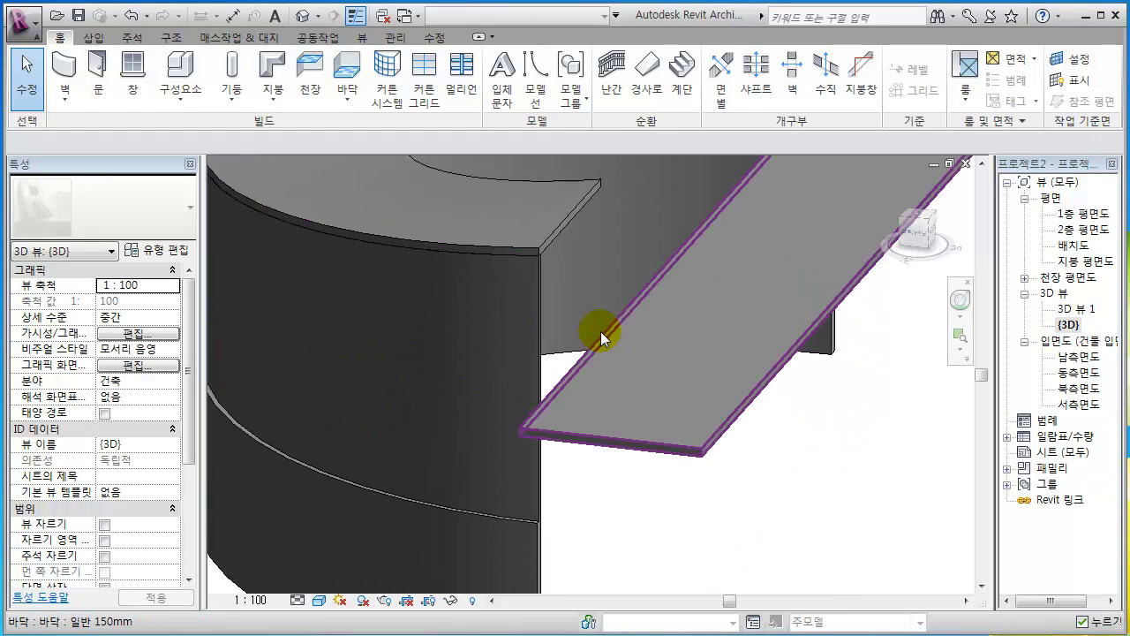
{"action": "middle_click_drag", "start_coordinate": [605, 315], "coordinate": [504, 262], "text": "shift"}
{"action": "scroll", "coordinate": [504, 260], "scroll_direction": "down", "scroll_amount": 2}
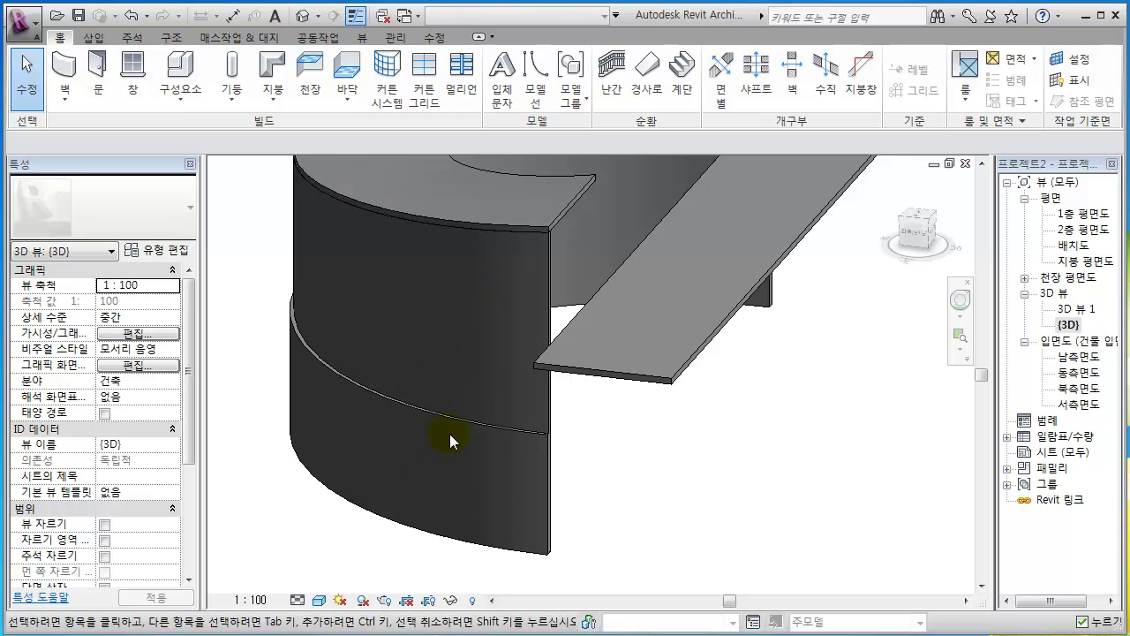
{"action": "scroll", "coordinate": [686, 391], "scroll_direction": "down", "scroll_amount": 2}
{"action": "middle_click_drag", "start_coordinate": [686, 391], "coordinate": [512, 471], "text": "shift"}
- Try the 솔리드 shape for the 경사로 1 type of the curved ramp with railings, and undo the change
{"action": "scroll", "coordinate": [671, 433], "scroll_direction": "down", "scroll_amount": 3}
{"action": "middle_click_drag", "start_coordinate": [511, 414], "coordinate": [454, 492]}
{"action": "scroll", "coordinate": [518, 550], "scroll_direction": "up", "scroll_amount": 3}
{"action": "middle_click_drag", "start_coordinate": [681, 410], "coordinate": [531, 427]}
{"action": "left_click", "coordinate": [748, 358]}
{"action": "middle_click_drag", "start_coordinate": [749, 358], "coordinate": [631, 303], "text": "shift"}
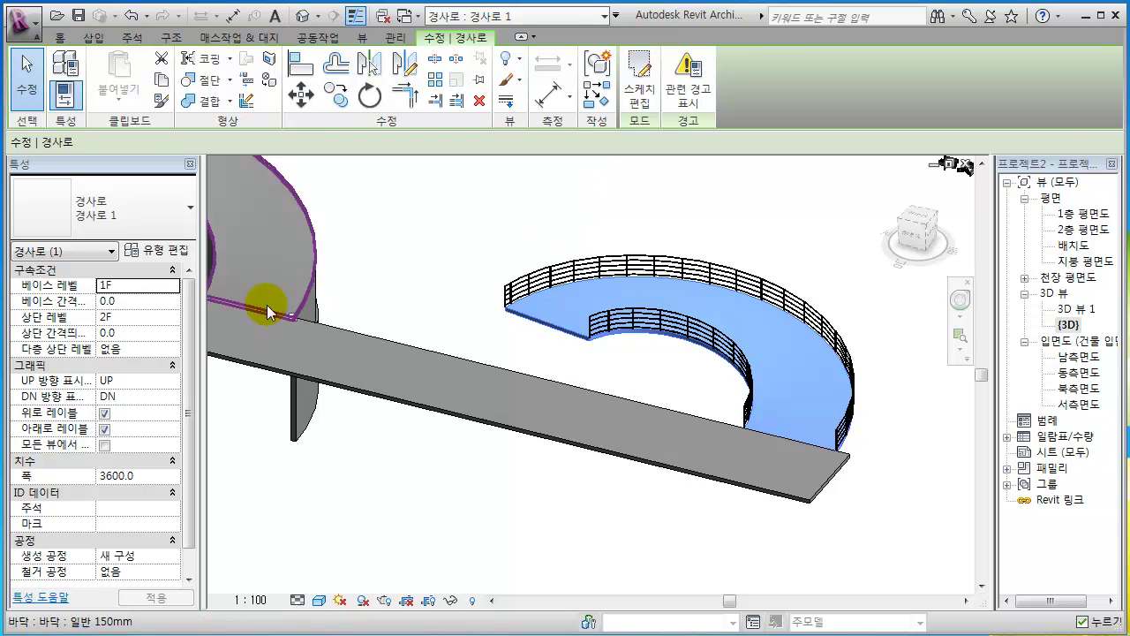
{"action": "left_click", "coordinate": [148, 250]}
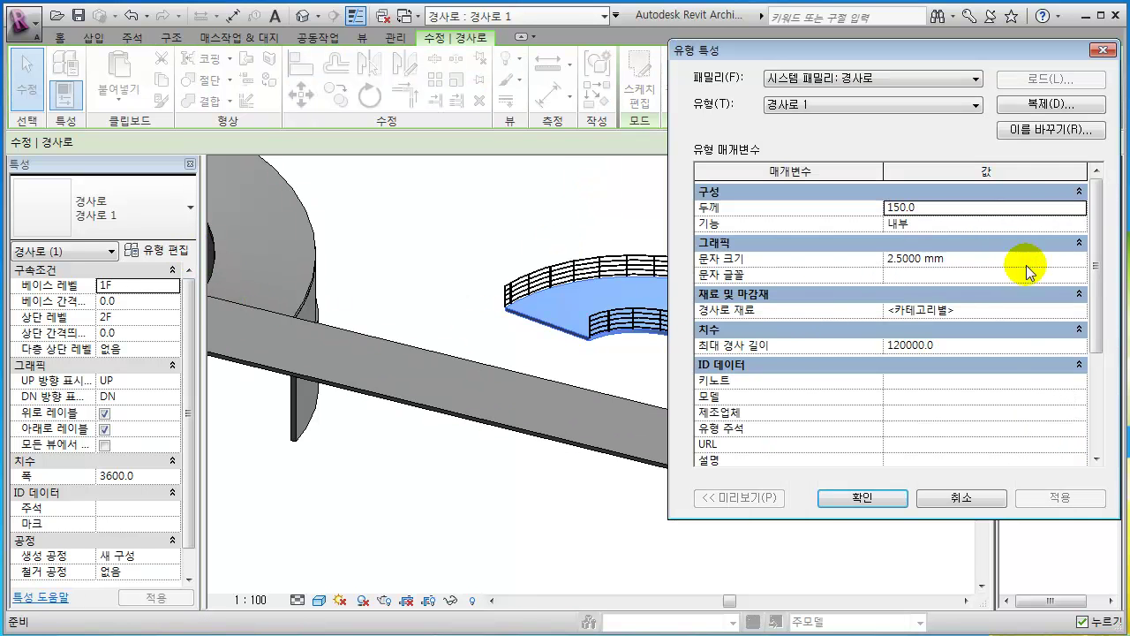
{"action": "left_click_drag", "start_coordinate": [1094, 284], "coordinate": [1068, 415]}
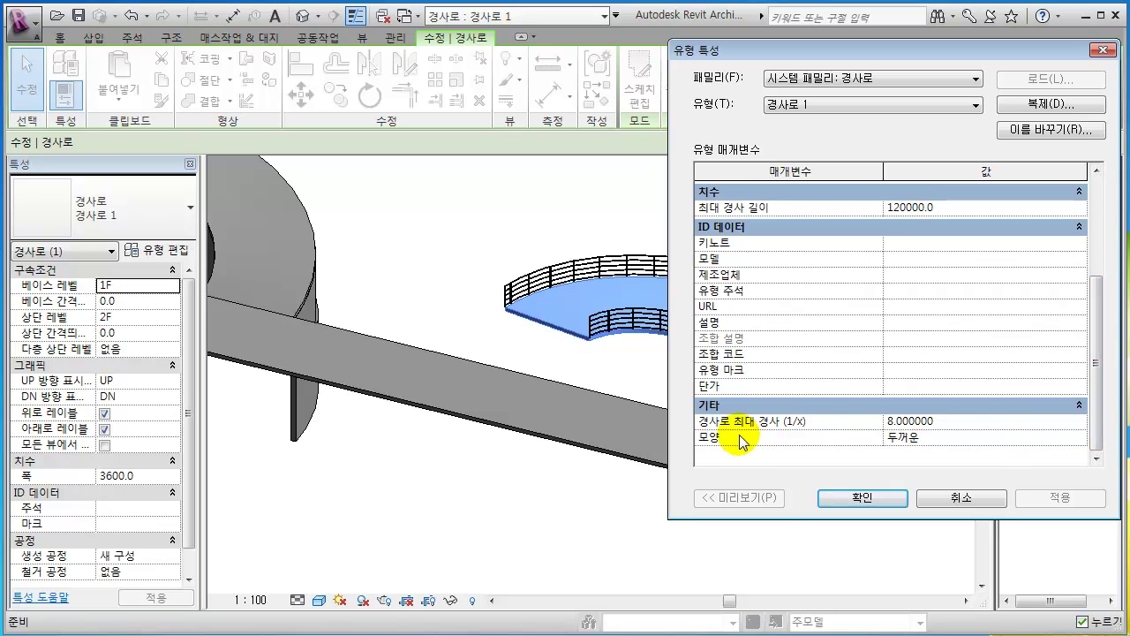
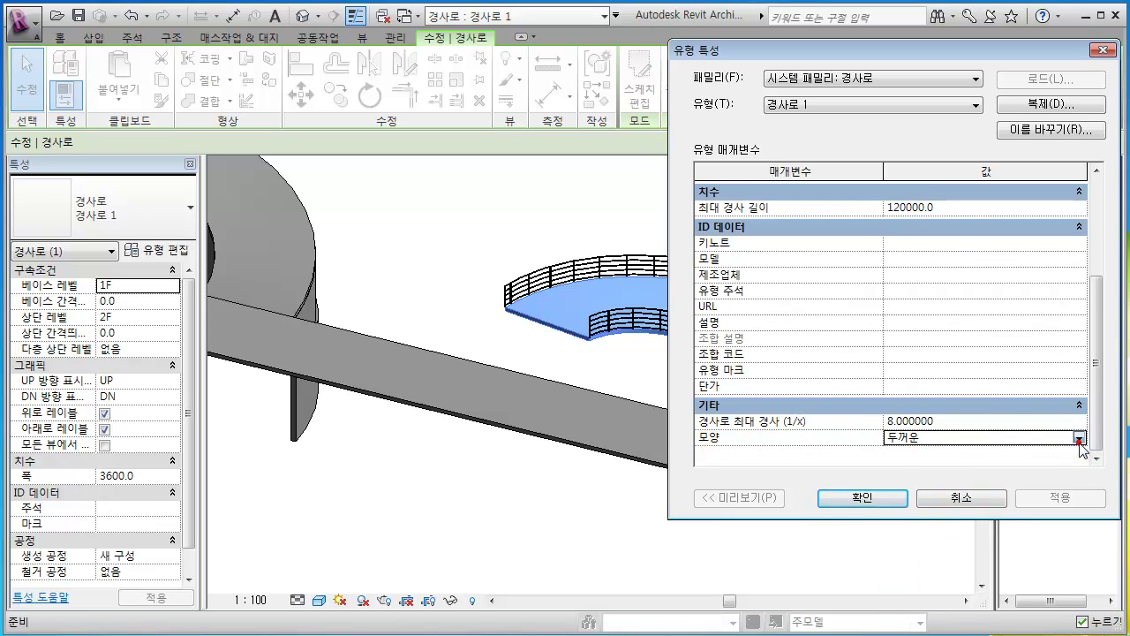
{"action": "left_click", "coordinate": [1079, 439]}
{"action": "left_click", "coordinate": [901, 466]}
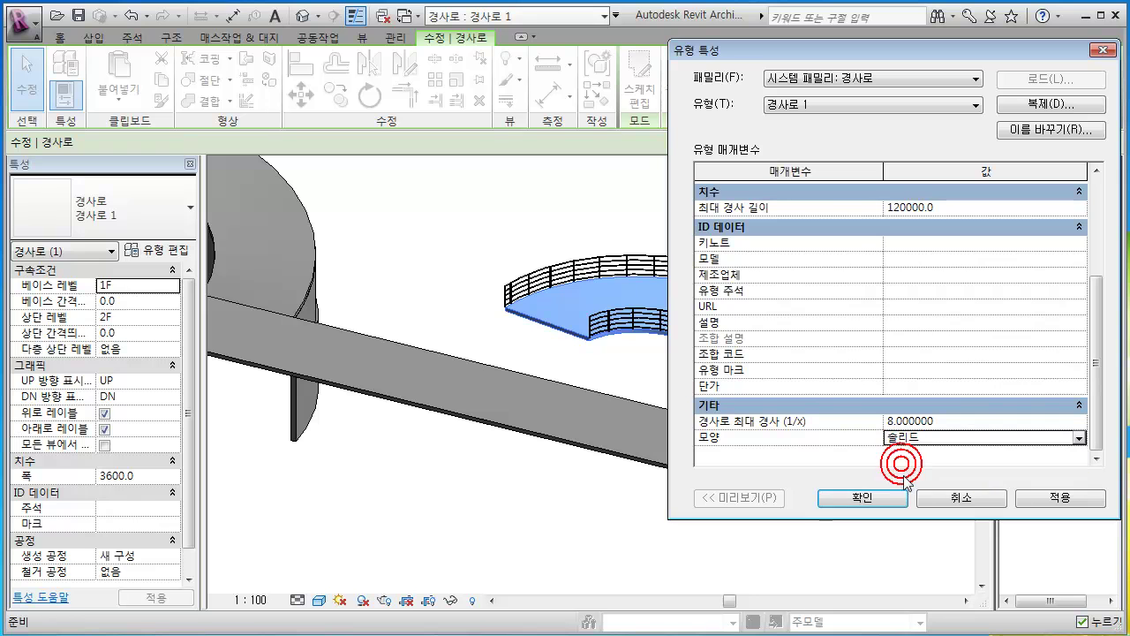
{"action": "left_click", "coordinate": [855, 498]}
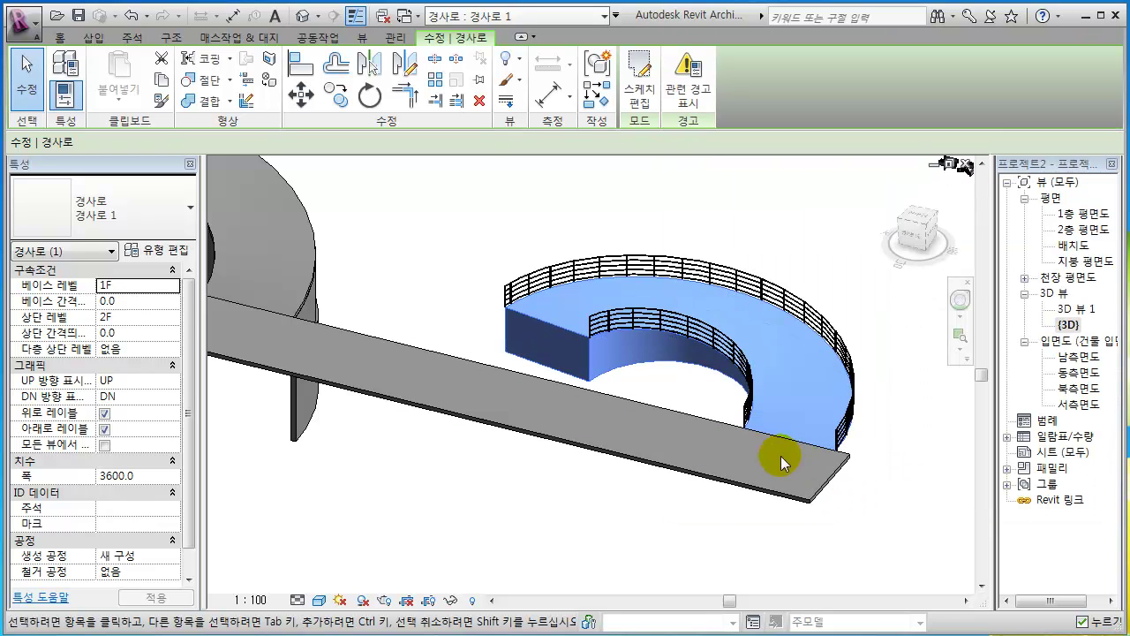
{"action": "middle_click_drag", "start_coordinate": [774, 404], "coordinate": [804, 450], "text": "shift"}
{"action": "left_click", "coordinate": [740, 238]}
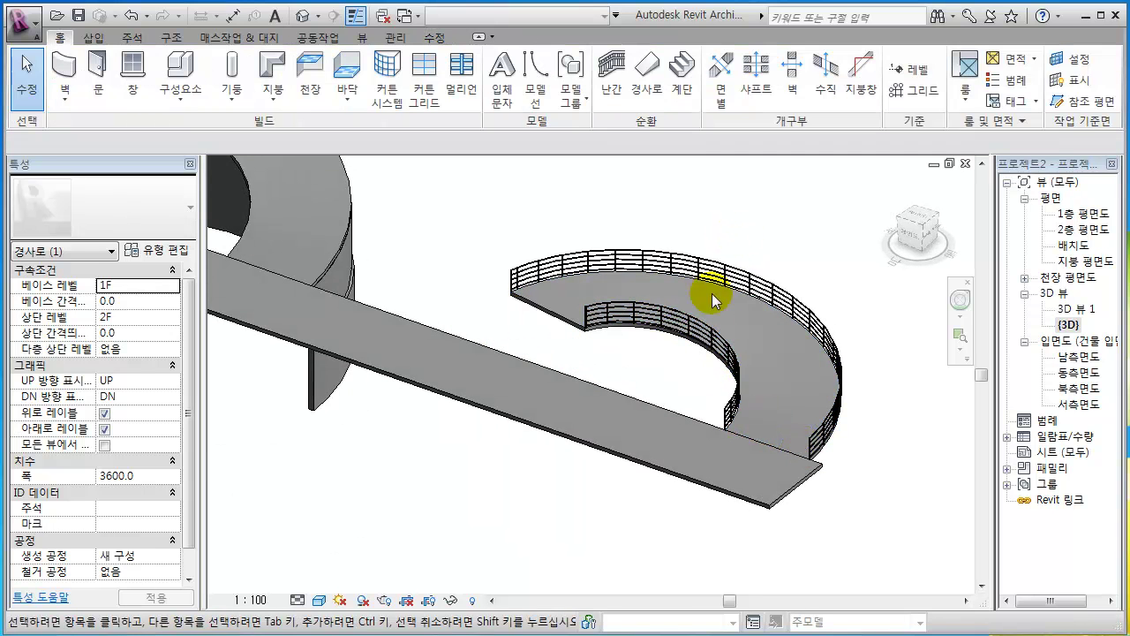
- Compare the curved ramp with the curved sloped floor from several angles
{"action": "middle_click_drag", "start_coordinate": [698, 405], "coordinate": [889, 469]}
{"action": "middle_click_drag", "start_coordinate": [809, 437], "coordinate": [692, 350]}
{"action": "middle_click_drag", "start_coordinate": [600, 398], "coordinate": [720, 390], "text": "shift"}
{"action": "scroll", "coordinate": [721, 394], "scroll_direction": "down", "scroll_amount": 3}
{"action": "scroll", "coordinate": [732, 371], "scroll_direction": "up", "scroll_amount": 1}
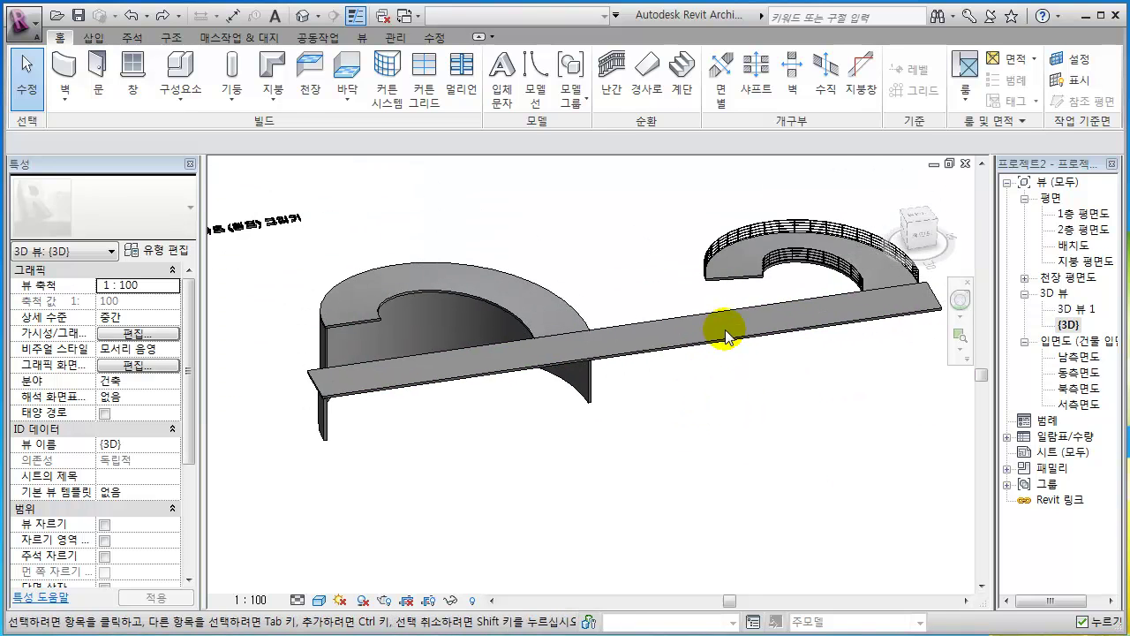
{"action": "middle_click_drag", "start_coordinate": [542, 263], "coordinate": [464, 343]}
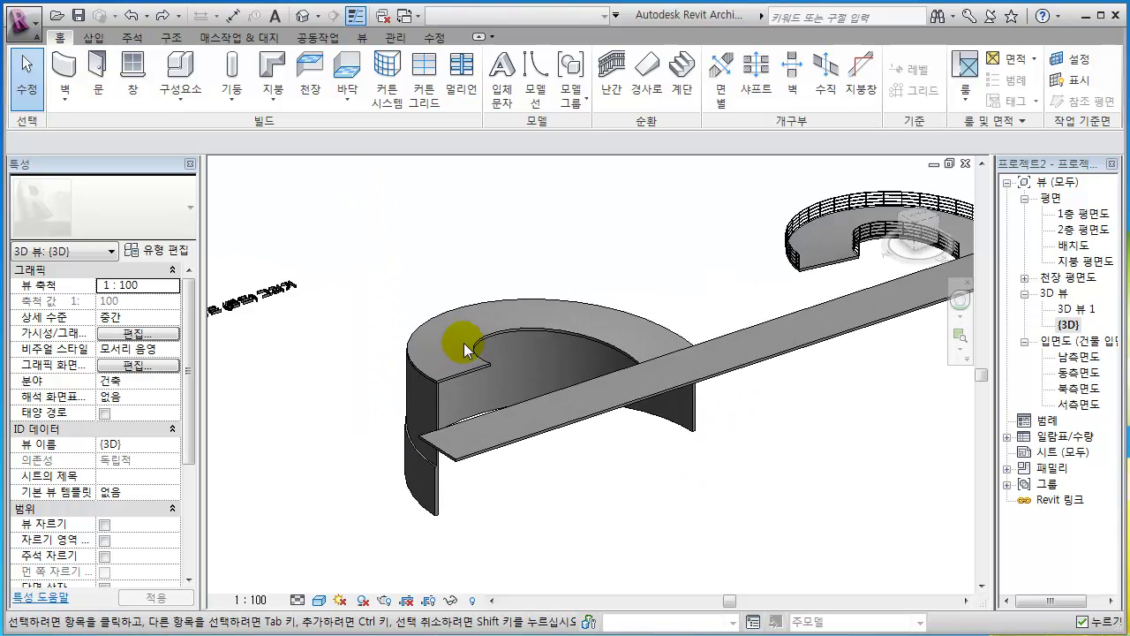
{"action": "scroll", "coordinate": [536, 344], "scroll_direction": "up", "scroll_amount": 2}
{"action": "left_click", "coordinate": [561, 332]}
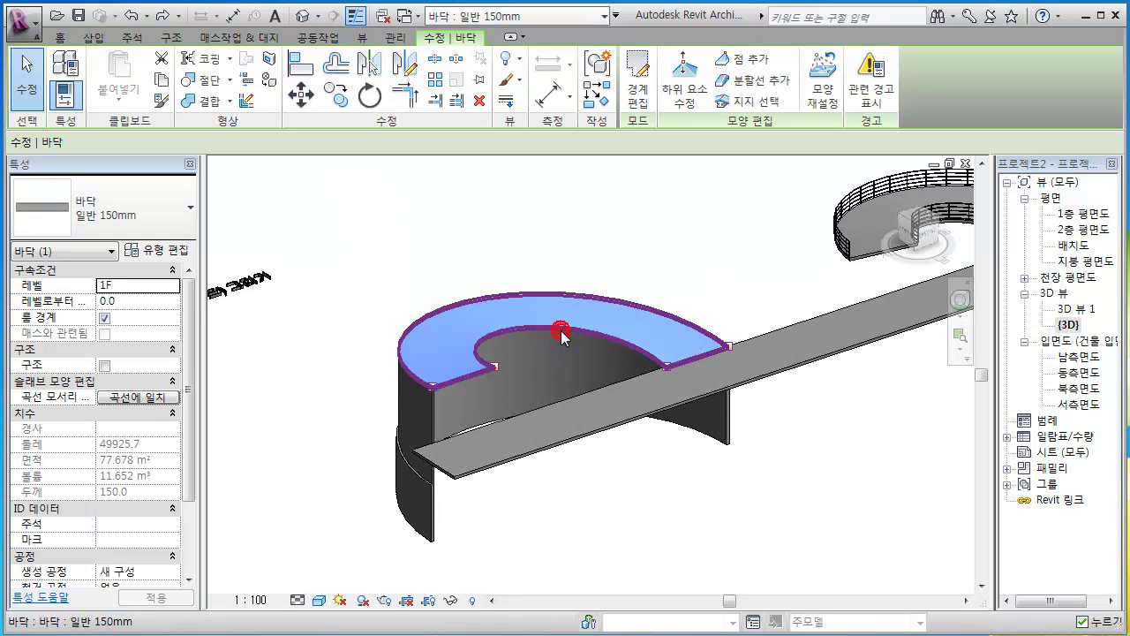
{"action": "key", "text": "Escape"}
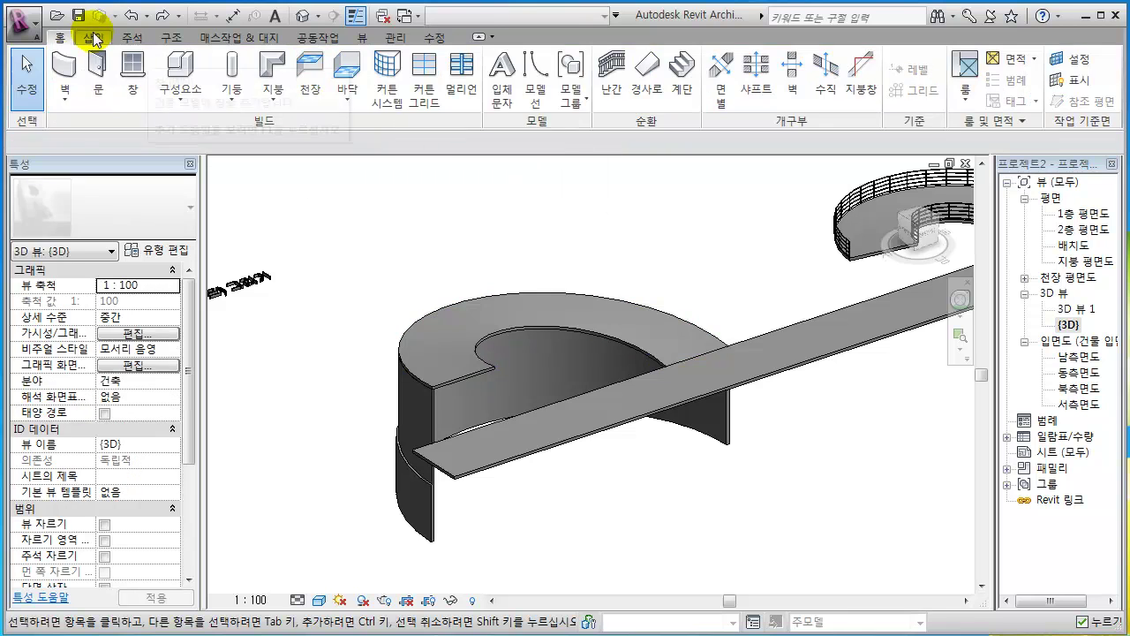
- Place a 일반 - 200mm wall along the curved floor's inner edge with the location line set to 구조체 면:외부
{"action": "left_click", "coordinate": [64, 71]}
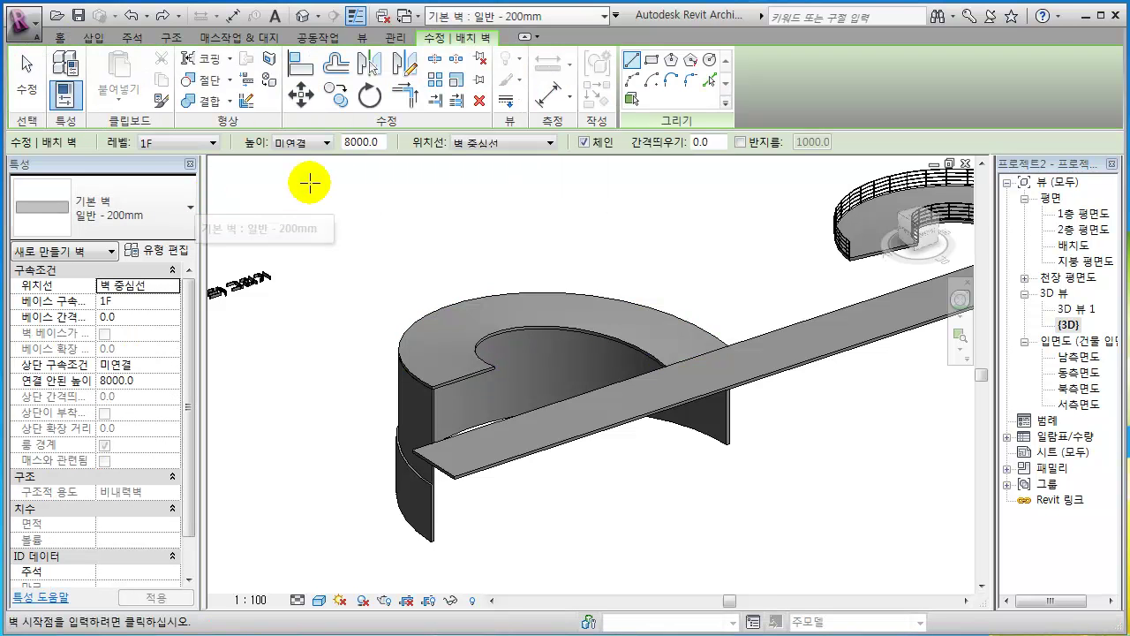
{"action": "left_click", "coordinate": [535, 146]}
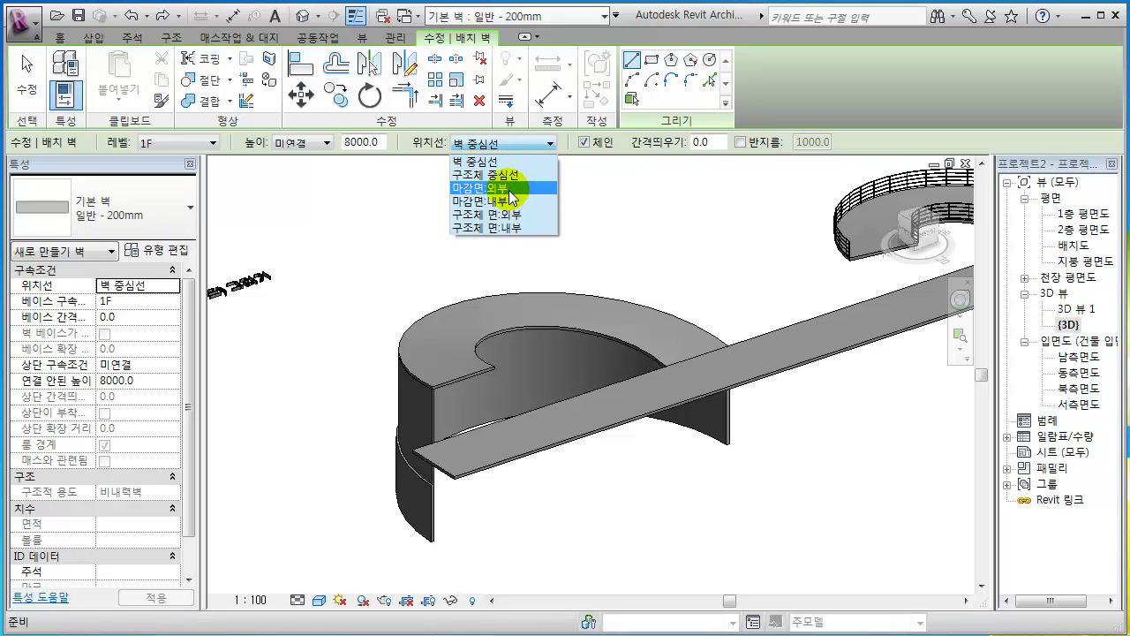
{"action": "left_click", "coordinate": [516, 215]}
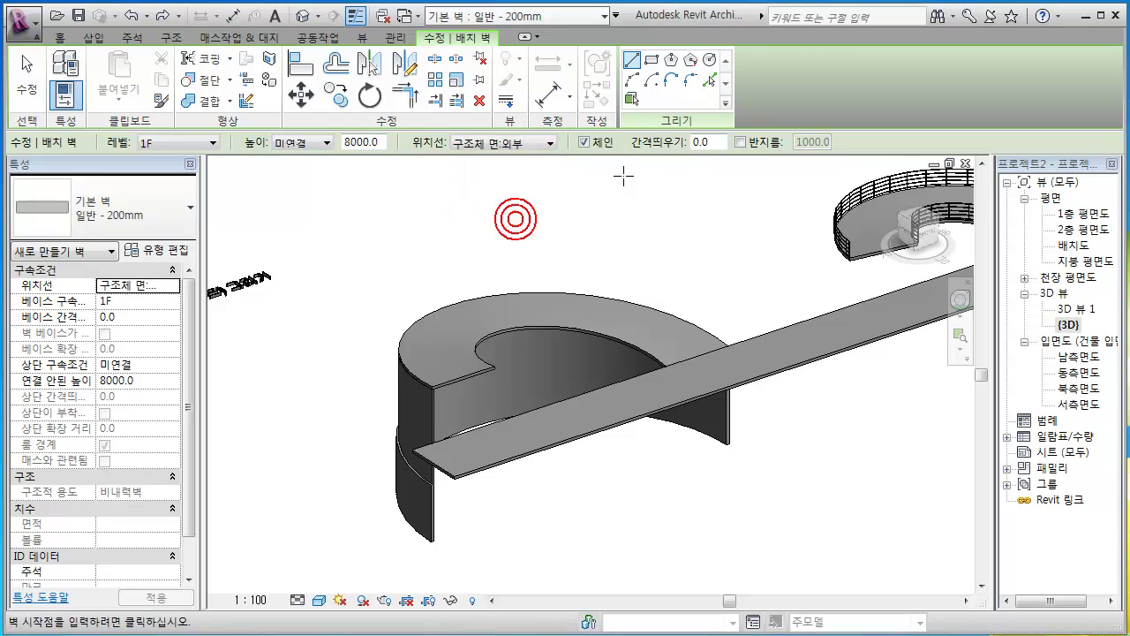
{"action": "left_click", "coordinate": [709, 82]}
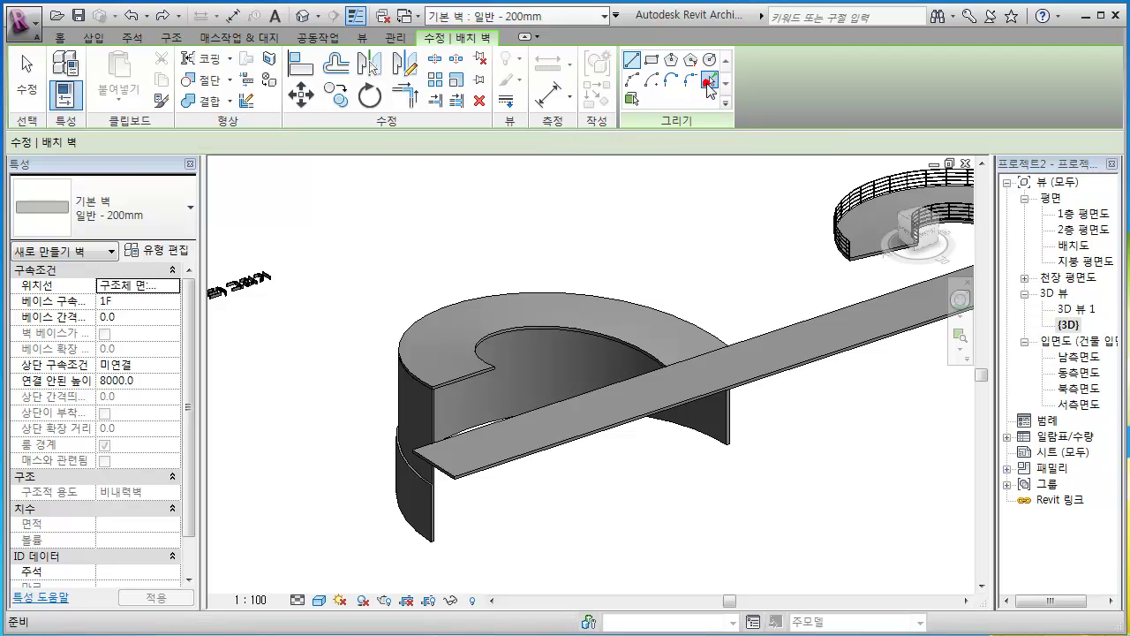
{"action": "left_click", "coordinate": [520, 331]}
{"action": "middle_click_drag", "start_coordinate": [598, 363], "coordinate": [530, 234], "text": "shift"}
{"action": "scroll", "coordinate": [446, 306], "scroll_direction": "up", "scroll_amount": 6}
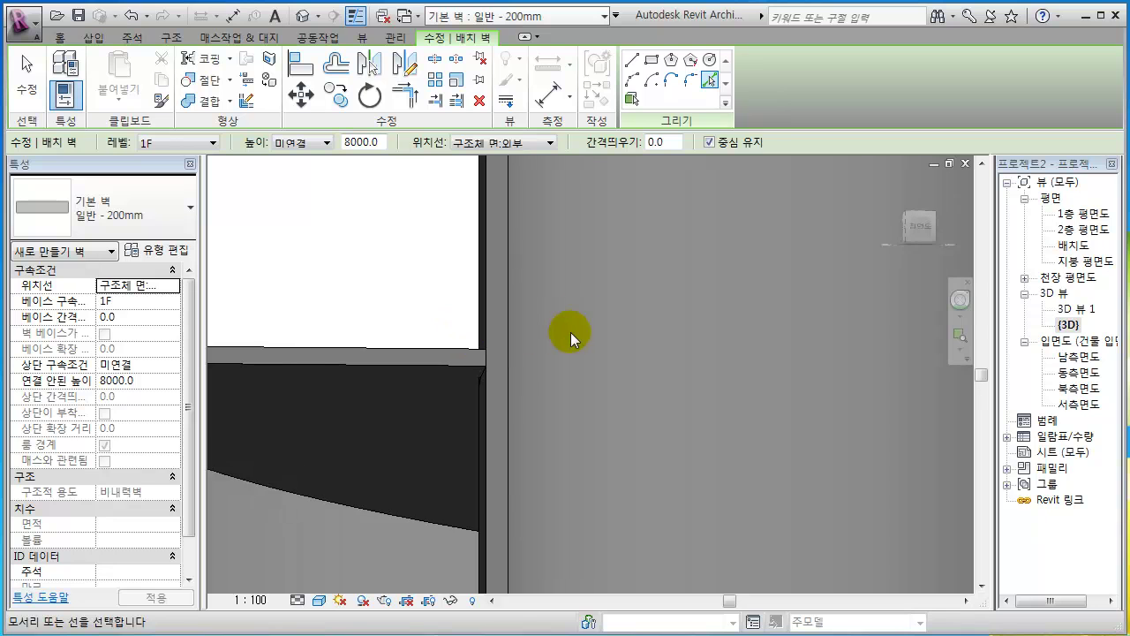
- Set the wall location line to 구조체 면:내부 and place a wall along the inner curved edge of the sloped semicircular floor
{"action": "left_click", "coordinate": [533, 144]}
{"action": "left_click", "coordinate": [553, 221]}
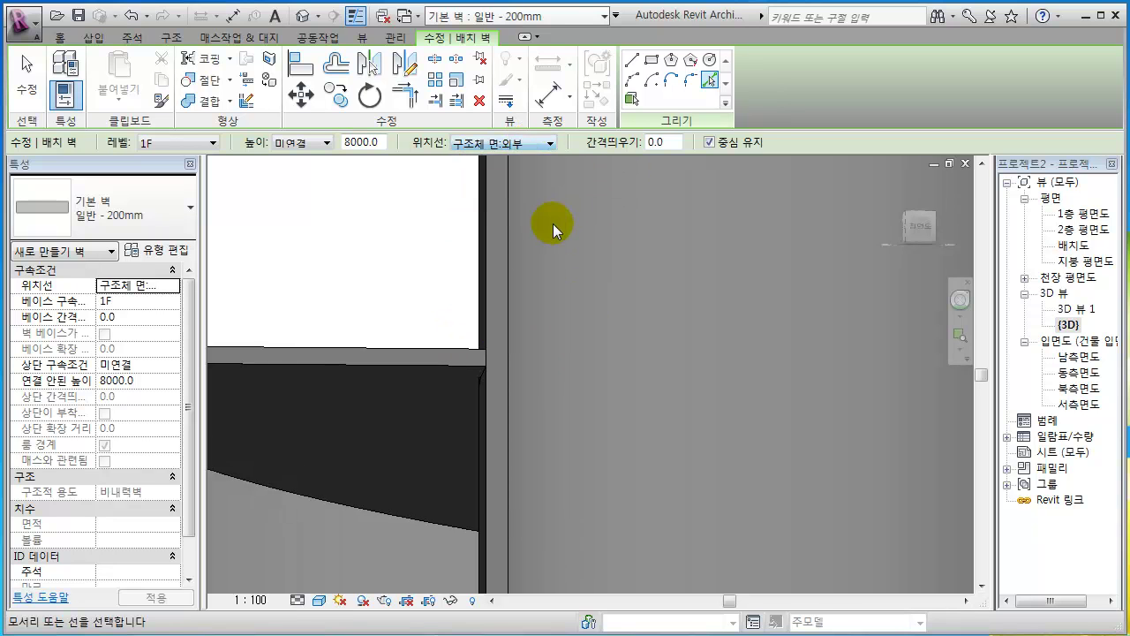
{"action": "scroll", "coordinate": [598, 339], "scroll_direction": "down", "scroll_amount": 5}
{"action": "scroll", "coordinate": [462, 345], "scroll_direction": "up", "scroll_amount": 3}
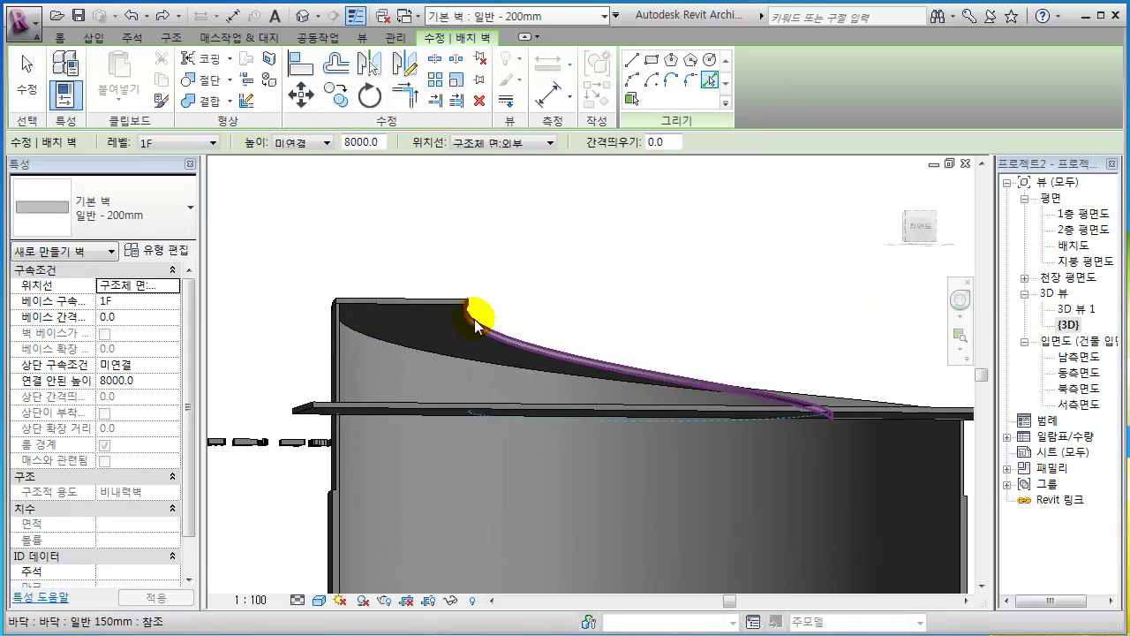
{"action": "left_click", "coordinate": [535, 143]}
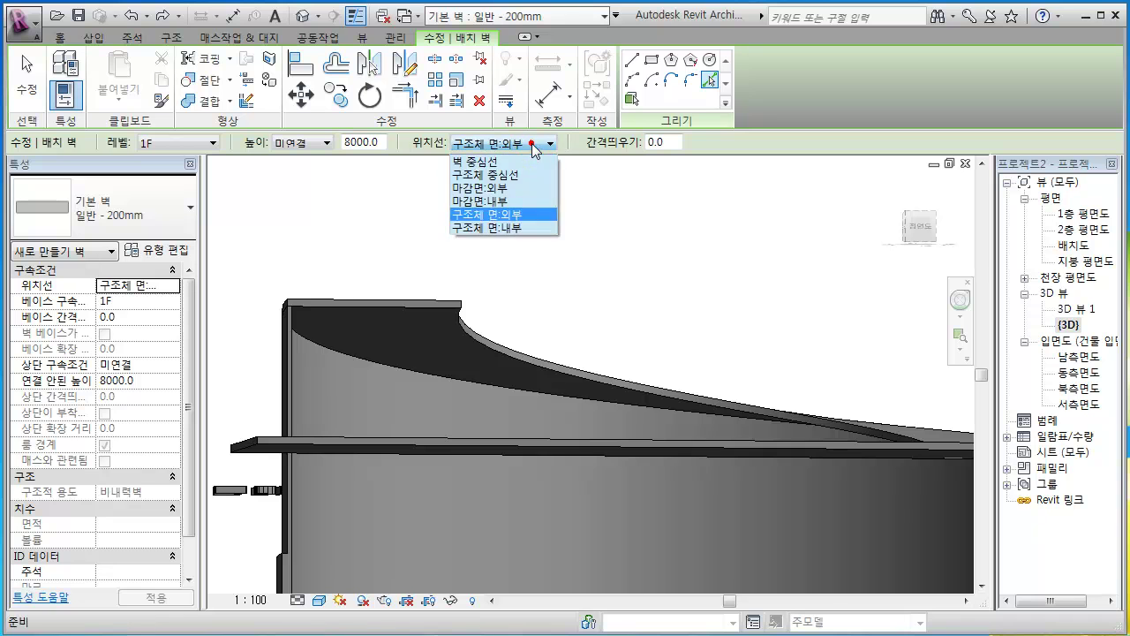
{"action": "left_click", "coordinate": [518, 227]}
{"action": "left_click", "coordinate": [460, 319]}
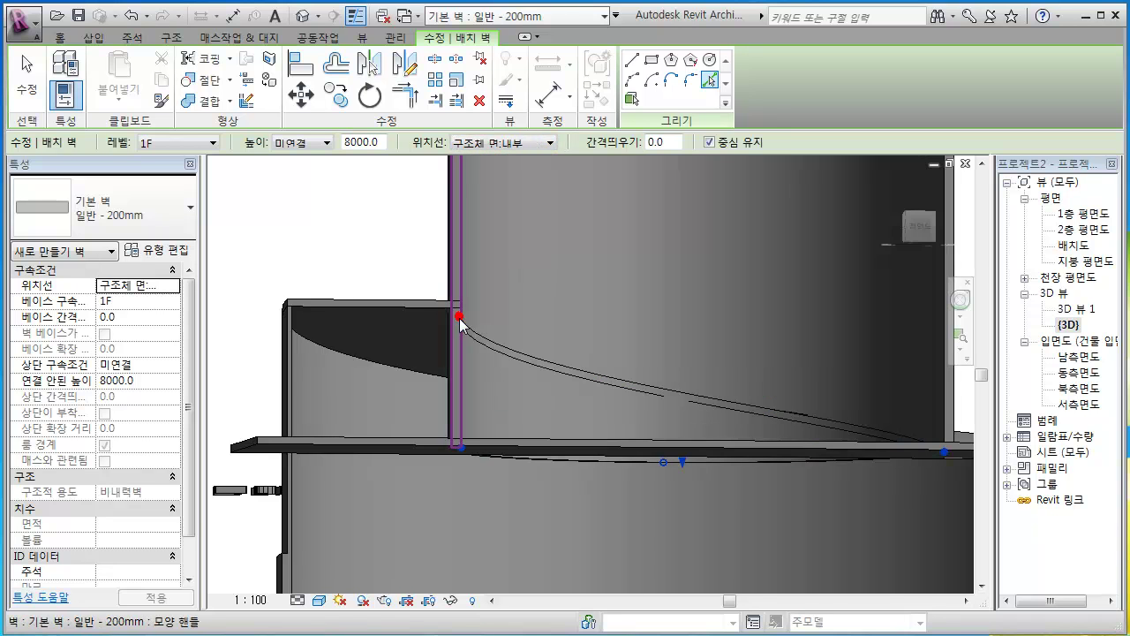
{"action": "scroll", "coordinate": [458, 313], "scroll_direction": "up", "scroll_amount": 4}
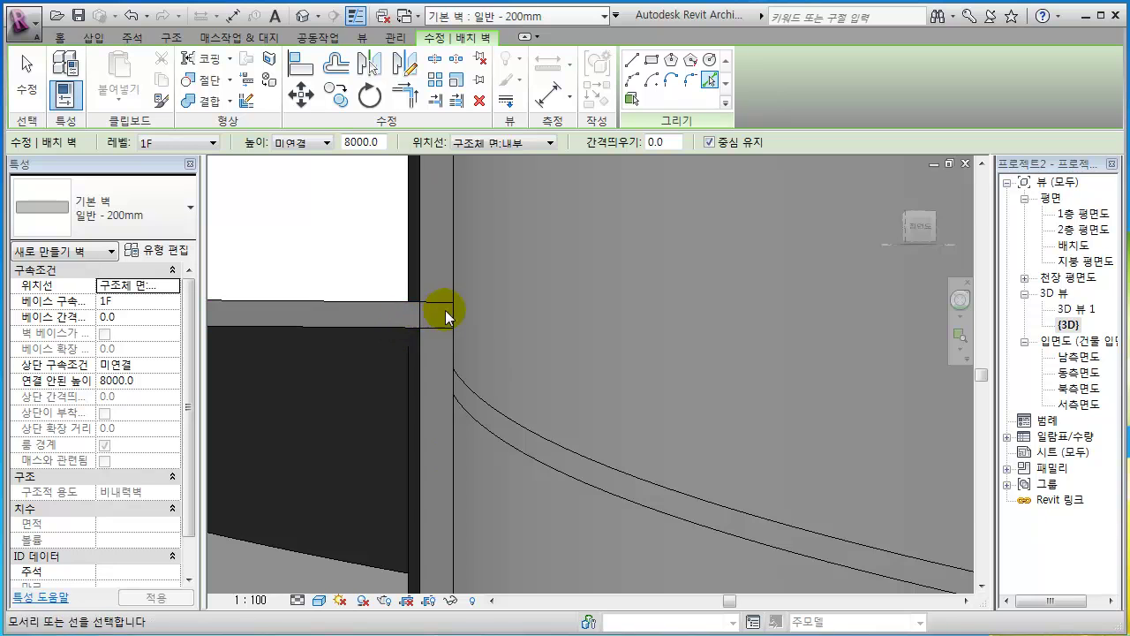
{"action": "scroll", "coordinate": [465, 341], "scroll_direction": "down", "scroll_amount": 5}
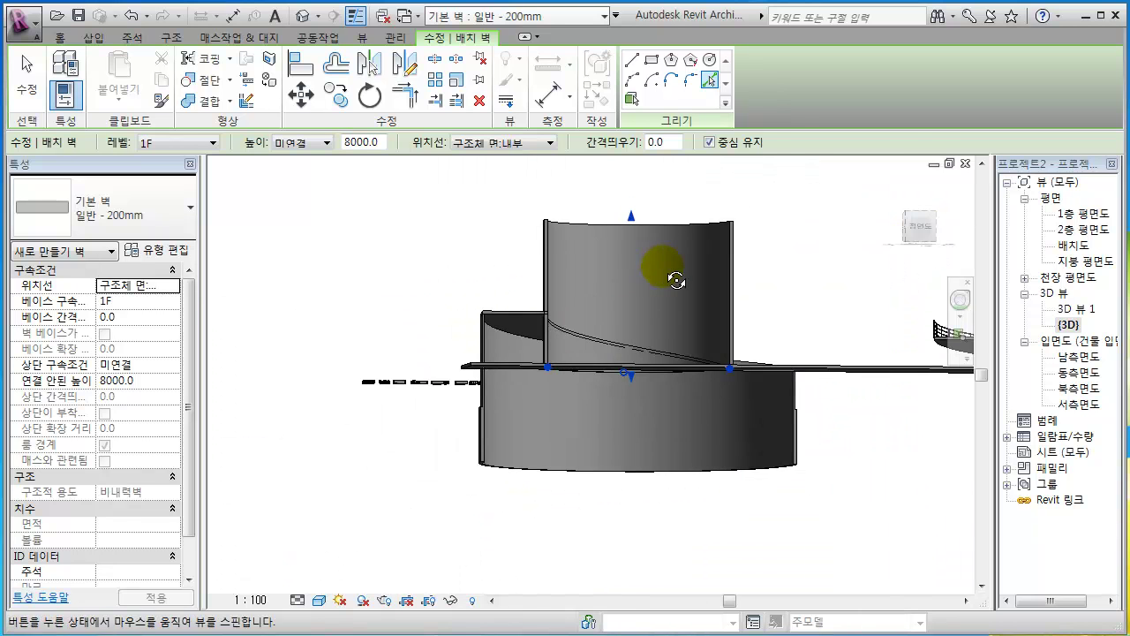
{"action": "middle_click_drag", "start_coordinate": [675, 280], "coordinate": [676, 374], "text": "shift"}
{"action": "left_click", "coordinate": [669, 299]}
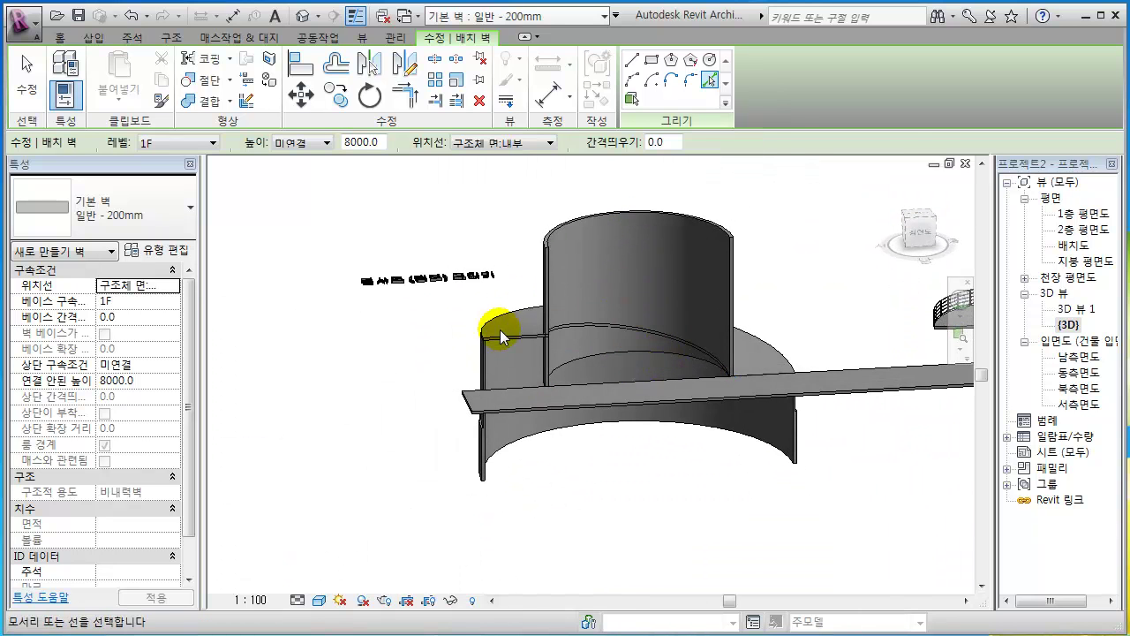
{"action": "key", "text": "Escape"}
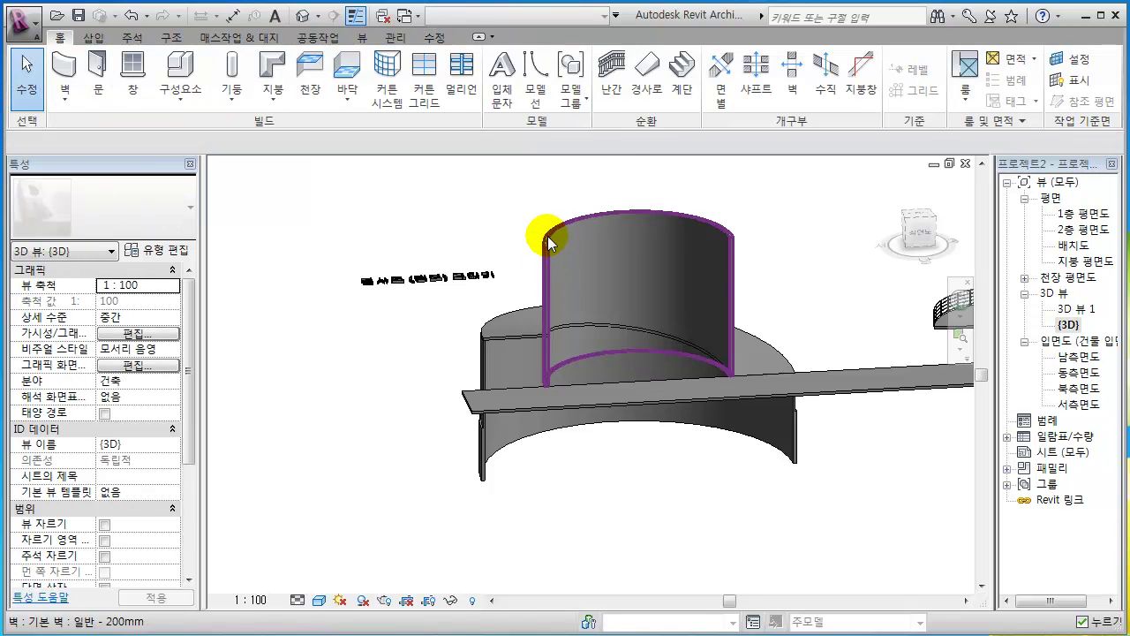
- Try to attach the top of the inner curved wall to the sloped semicircular floor
{"action": "left_click", "coordinate": [551, 241]}
{"action": "left_click", "coordinate": [759, 113]}
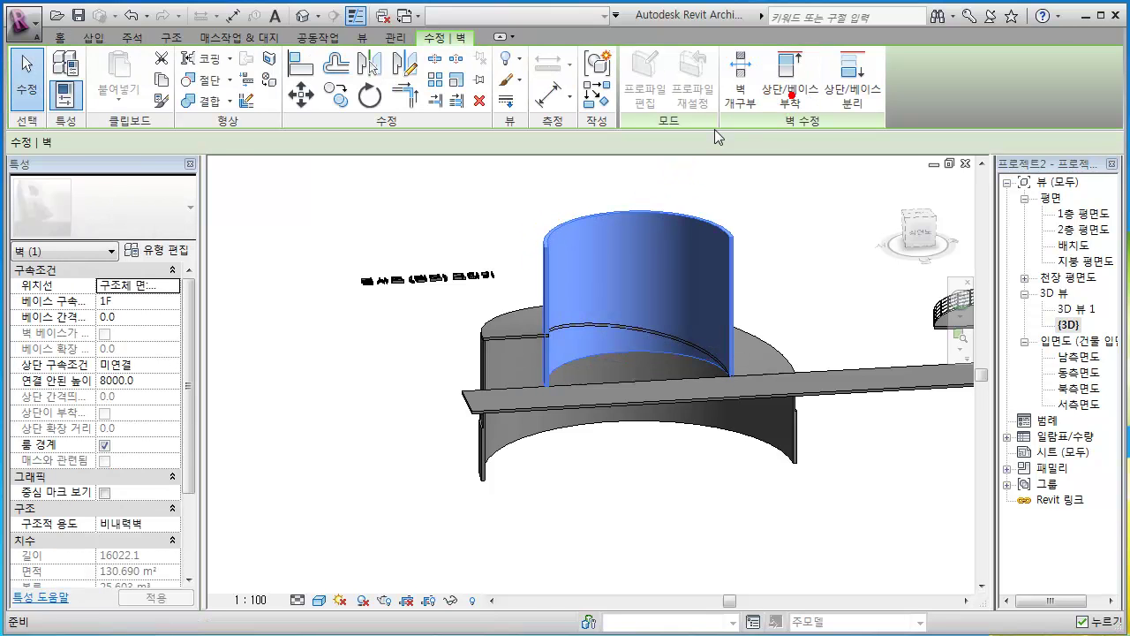
{"action": "left_click", "coordinate": [540, 340]}
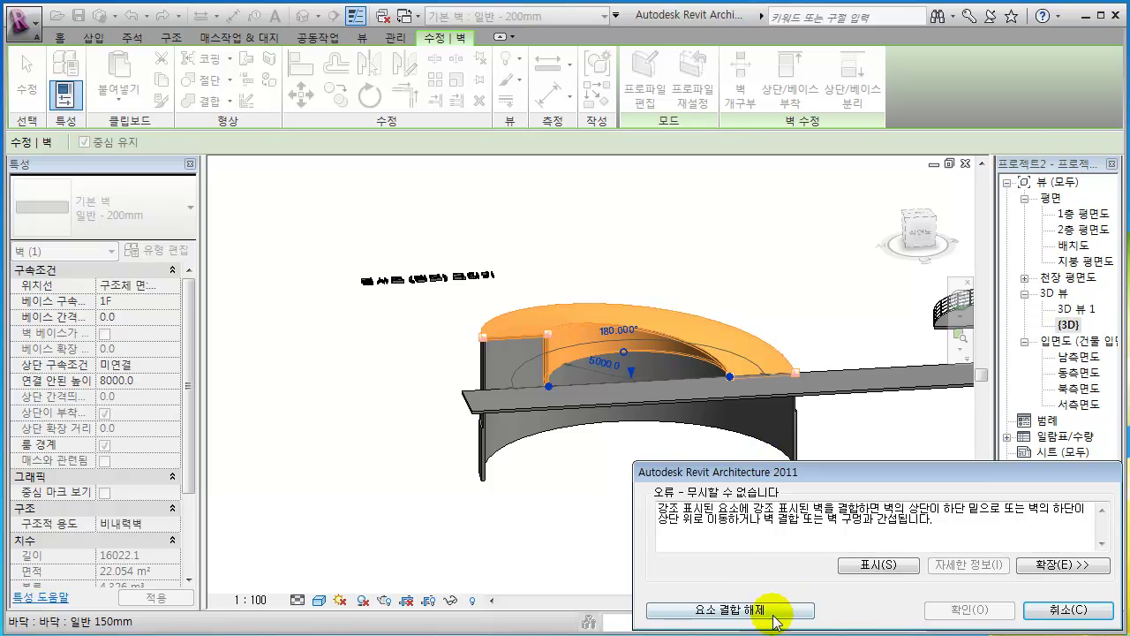
{"action": "left_click", "coordinate": [774, 618]}
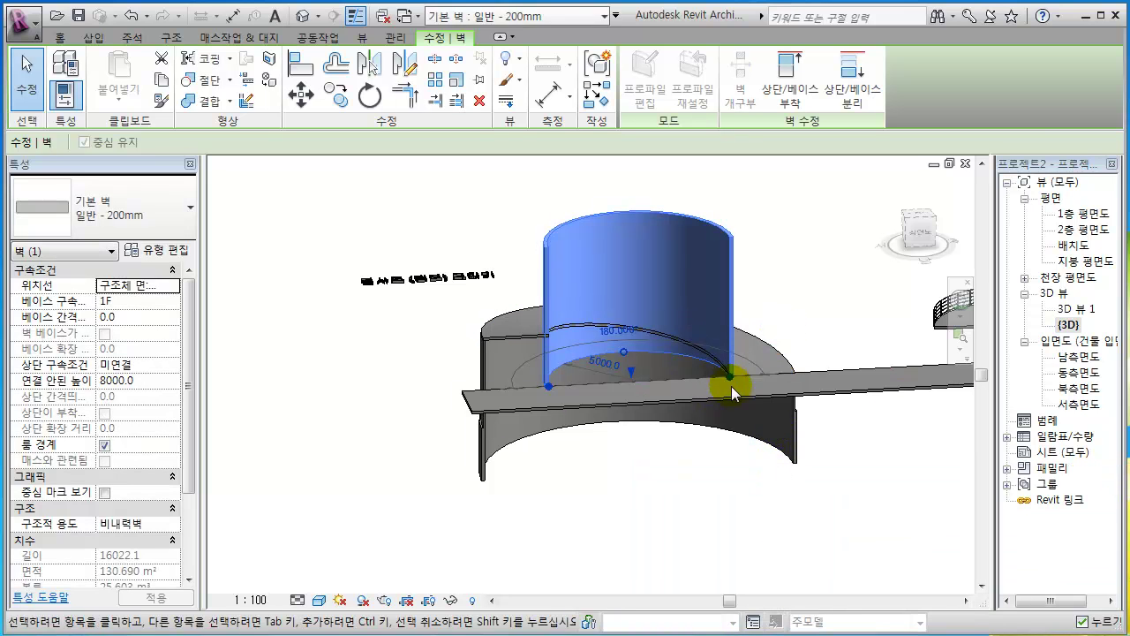
{"action": "key", "text": "Escape"}
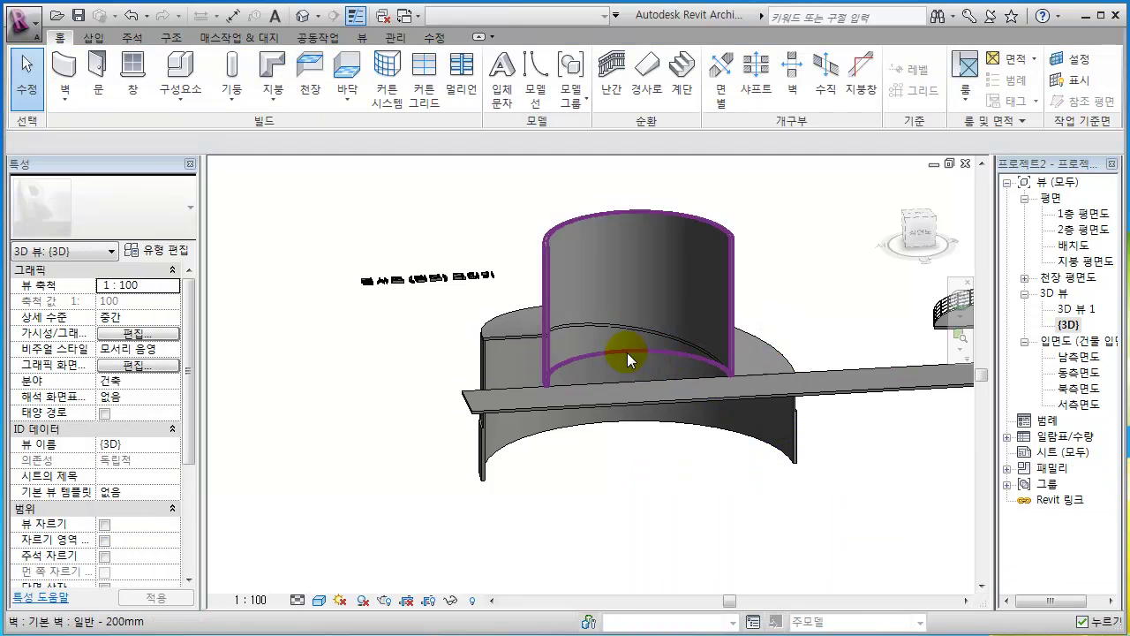
- Extend the base of the inner curved wall downward to a base offset of about -3545 mm
{"action": "left_click", "coordinate": [629, 360]}
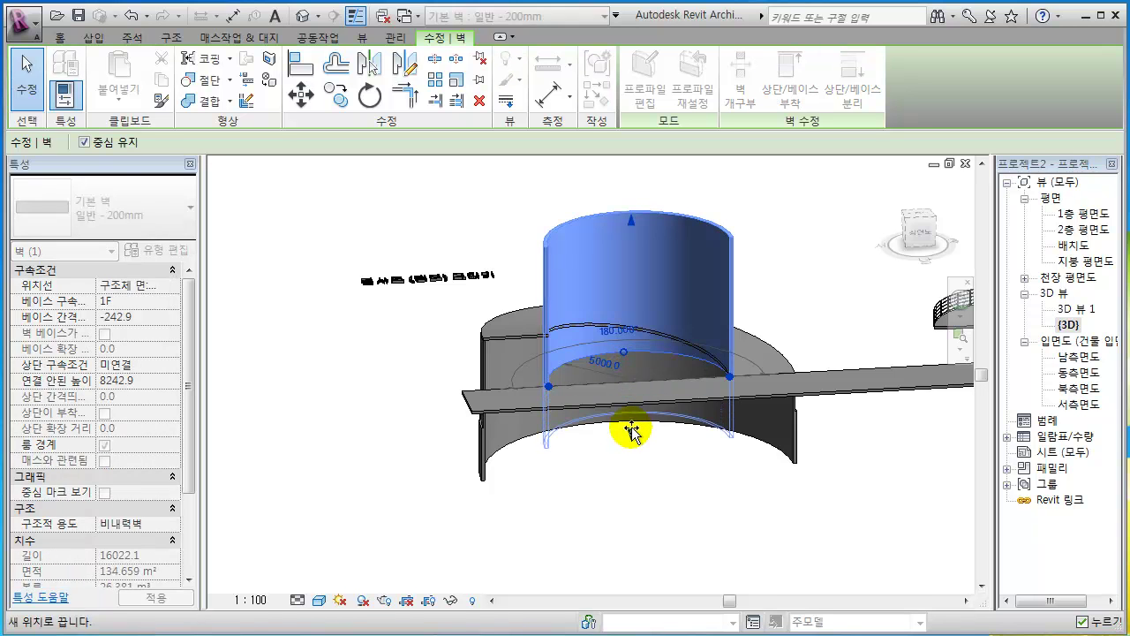
{"action": "left_click_drag", "start_coordinate": [631, 431], "coordinate": [632, 433]}
{"action": "scroll", "coordinate": [797, 369], "scroll_direction": "up", "scroll_amount": 2}
{"action": "scroll", "coordinate": [759, 323], "scroll_direction": "up", "scroll_amount": 3}
{"action": "middle_click_drag", "start_coordinate": [779, 372], "coordinate": [789, 324]}
{"action": "left_click", "coordinate": [801, 383]}
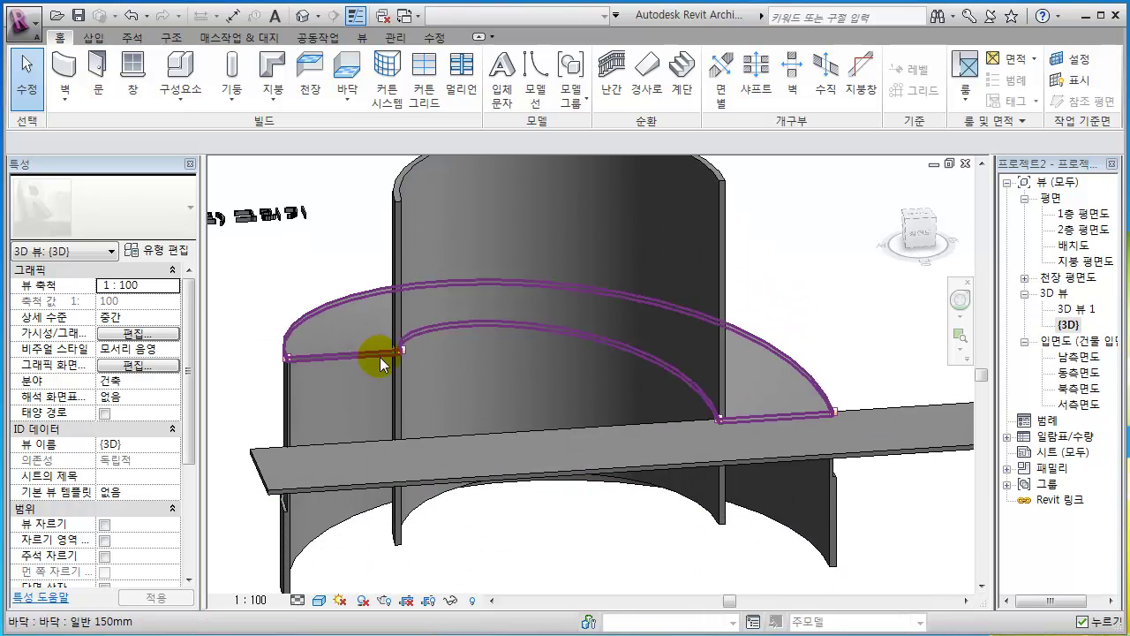
- Attach the top of the extended inner curved wall to the sloped semicircular floor
{"action": "middle_click_drag", "start_coordinate": [703, 471], "coordinate": [750, 504], "text": "shift"}
{"action": "left_click", "coordinate": [735, 525]}
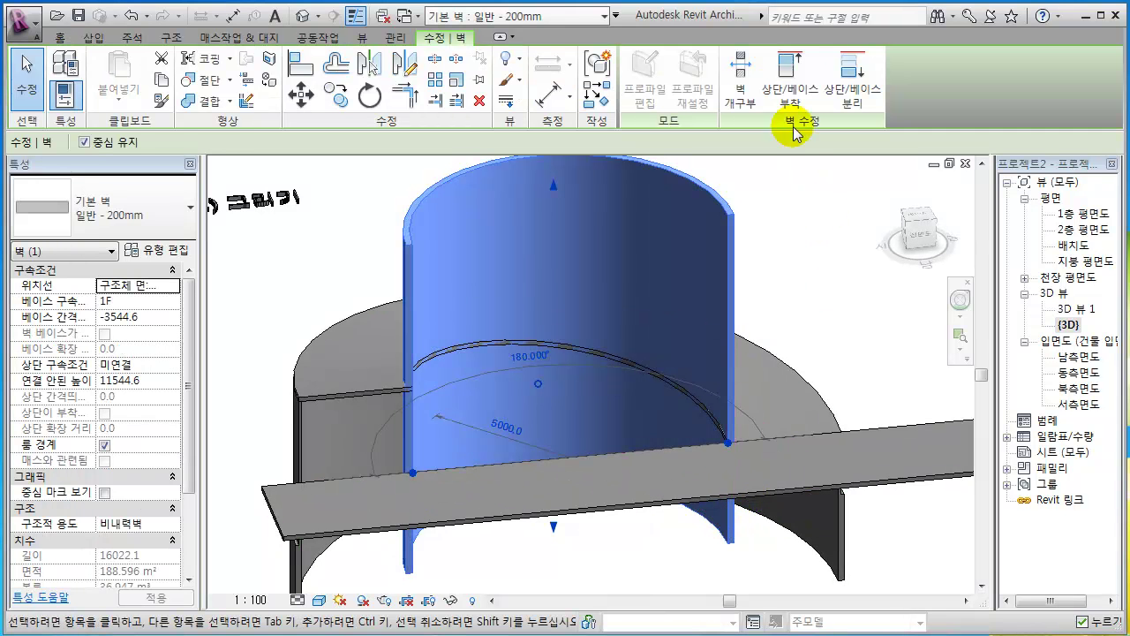
{"action": "left_click", "coordinate": [790, 88]}
{"action": "left_click", "coordinate": [471, 386]}
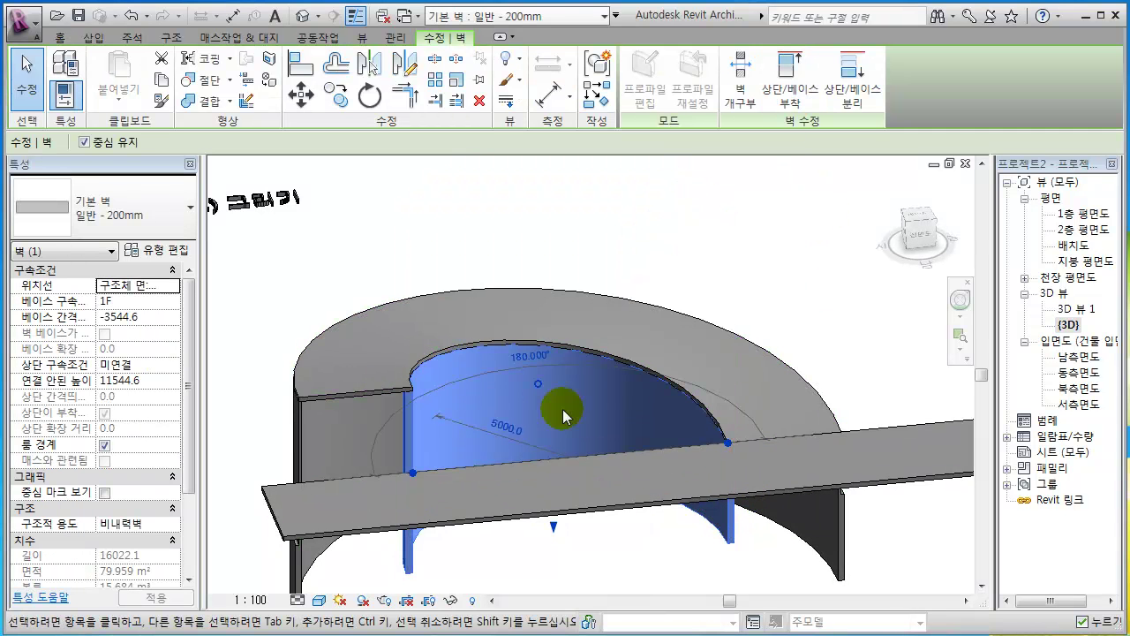
{"action": "left_click", "coordinate": [865, 328]}
{"action": "scroll", "coordinate": [724, 432], "scroll_direction": "up", "scroll_amount": 5}
{"action": "scroll", "coordinate": [783, 181], "scroll_direction": "down", "scroll_amount": 2}
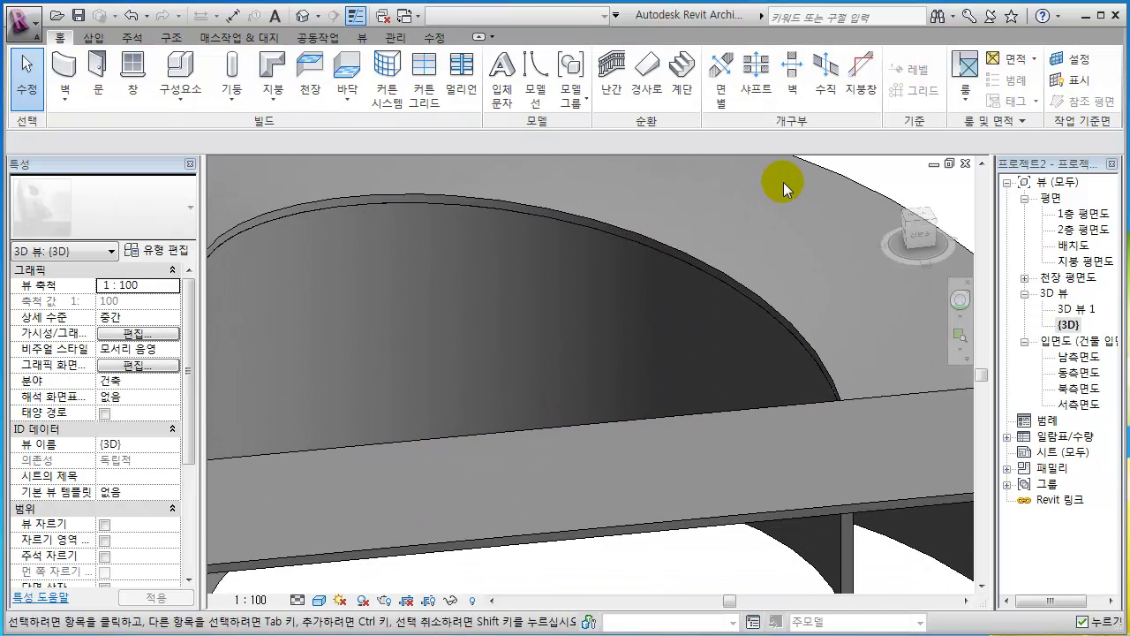
{"action": "middle_click_drag", "start_coordinate": [323, 367], "coordinate": [550, 328], "text": "shift"}
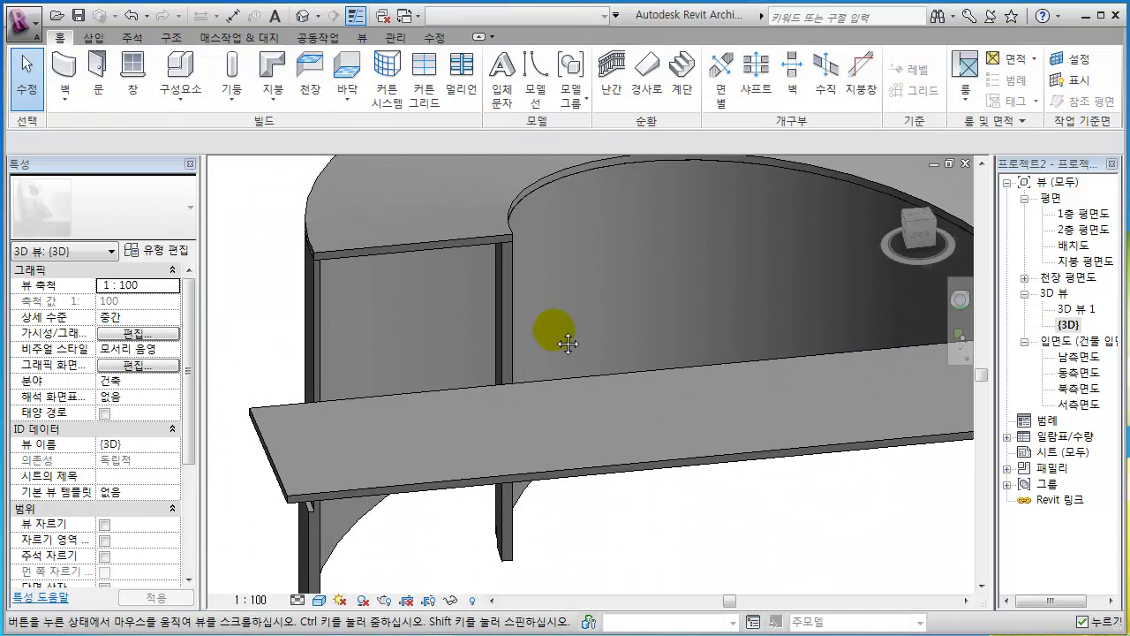
- Check the type properties of the outer curved wall and close them without changes
{"action": "left_click", "coordinate": [316, 319]}
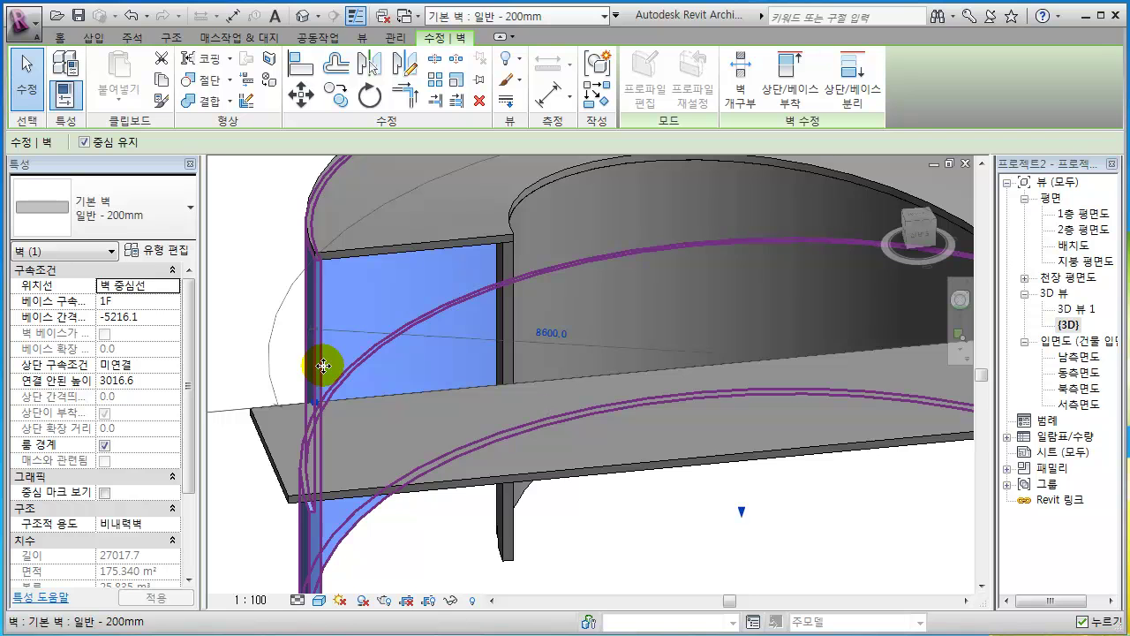
{"action": "left_click", "coordinate": [157, 251]}
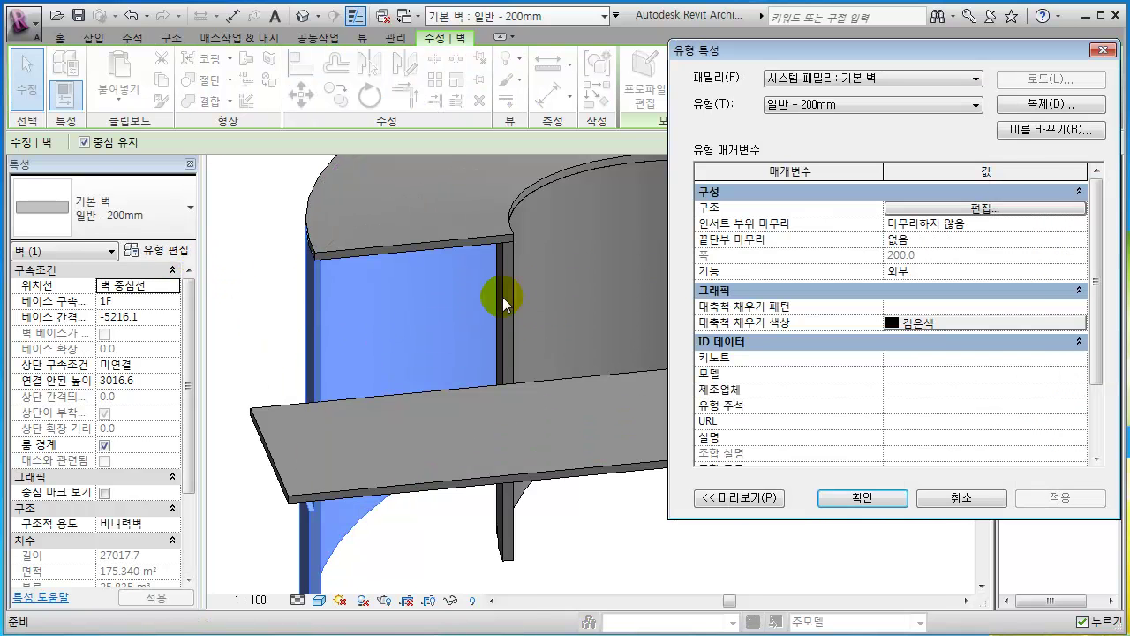
{"action": "key", "text": "Escape"}
{"action": "key", "text": "Escape"}
{"action": "middle_click_drag", "start_coordinate": [641, 347], "coordinate": [396, 336], "text": "shift"}
{"action": "middle_click_drag", "start_coordinate": [503, 383], "coordinate": [775, 474], "text": "shift"}
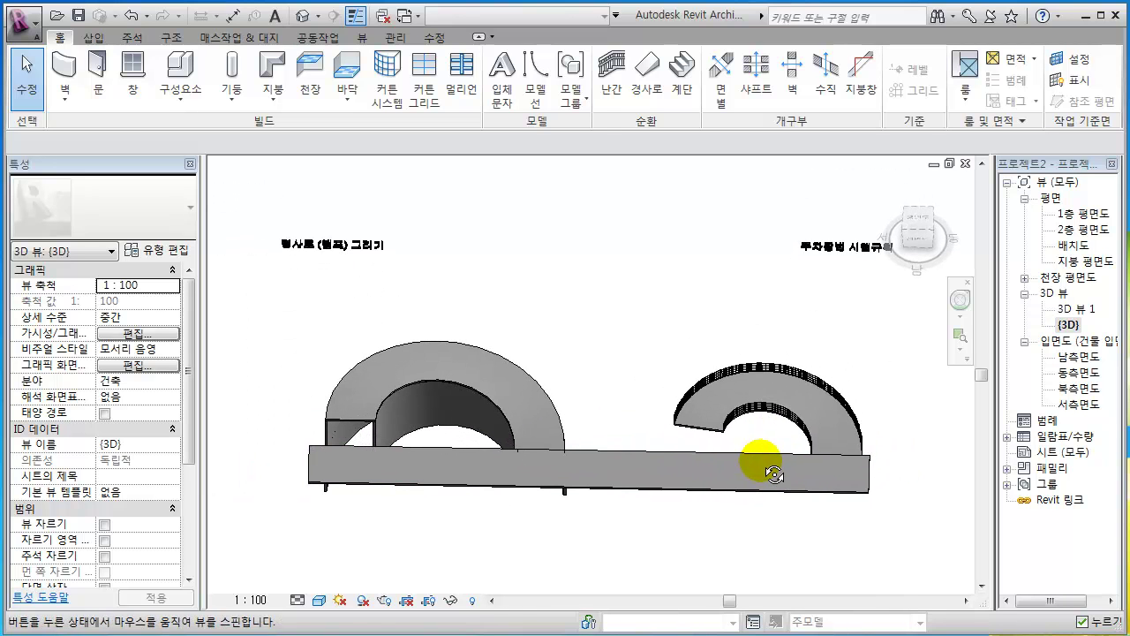
- In the 1층 평면도 plan, create a straight horizontal ramp 24000 mm long above the smaller curved ramp, and view it in 3D
{"action": "double_click", "coordinate": [1079, 214]}
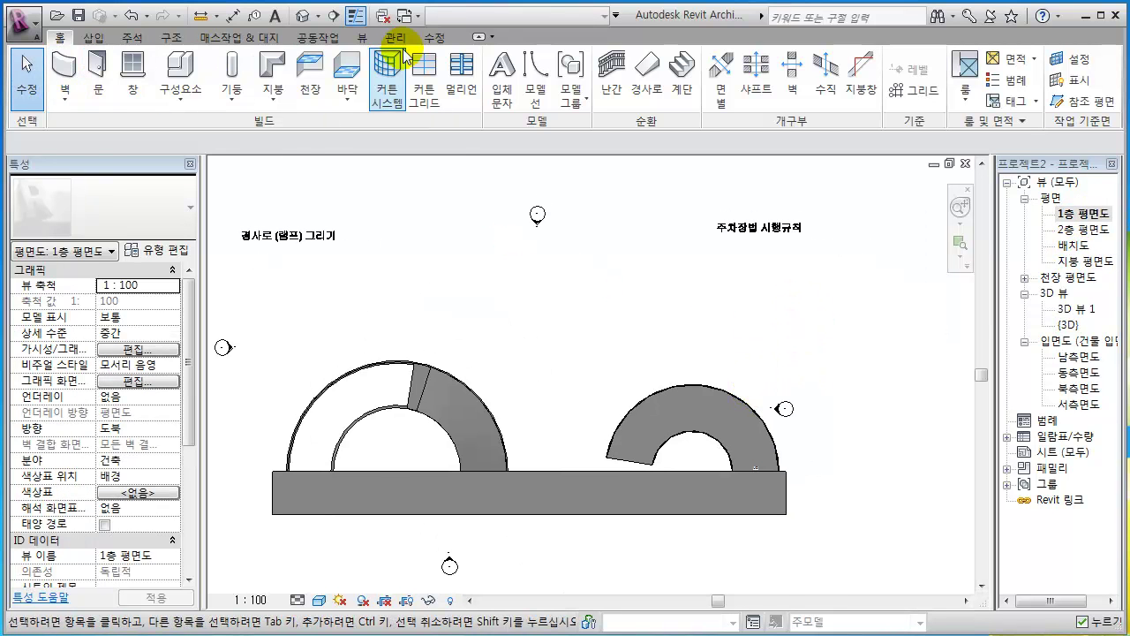
{"action": "left_click", "coordinate": [647, 77]}
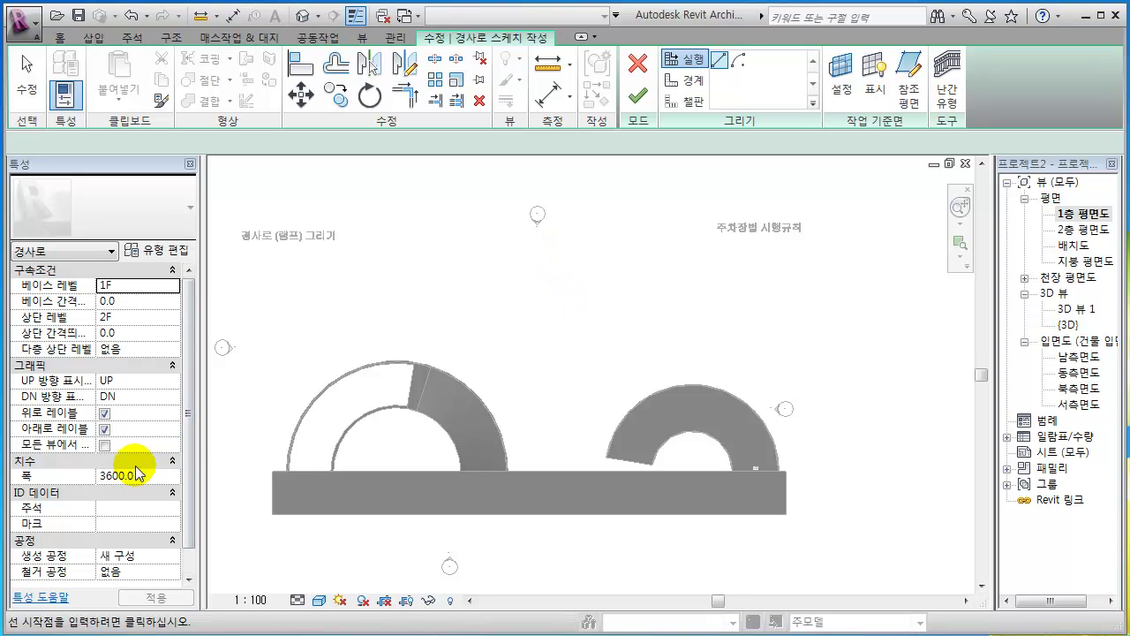
{"action": "left_click", "coordinate": [562, 312]}
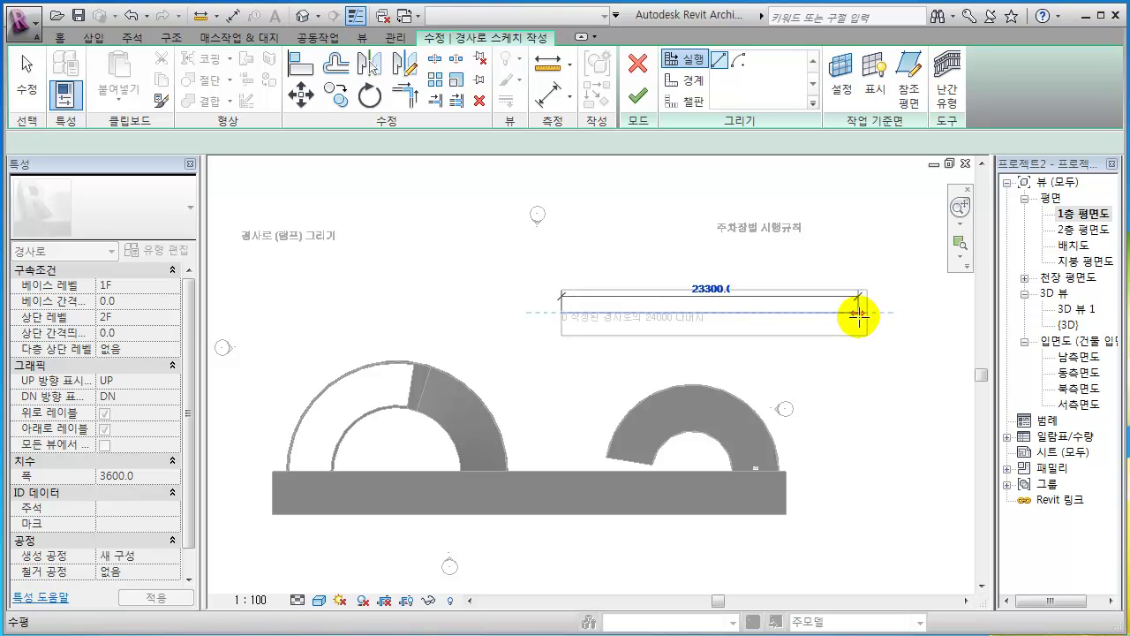
{"action": "left_click", "coordinate": [879, 312]}
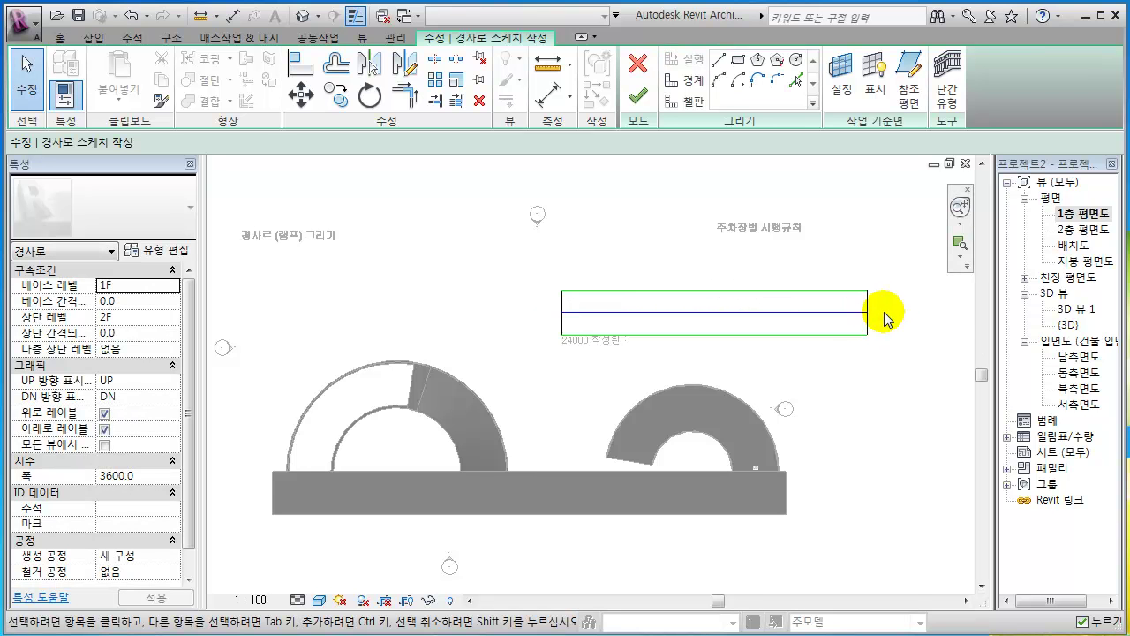
{"action": "left_click", "coordinate": [636, 99]}
{"action": "double_click", "coordinate": [1070, 325]}
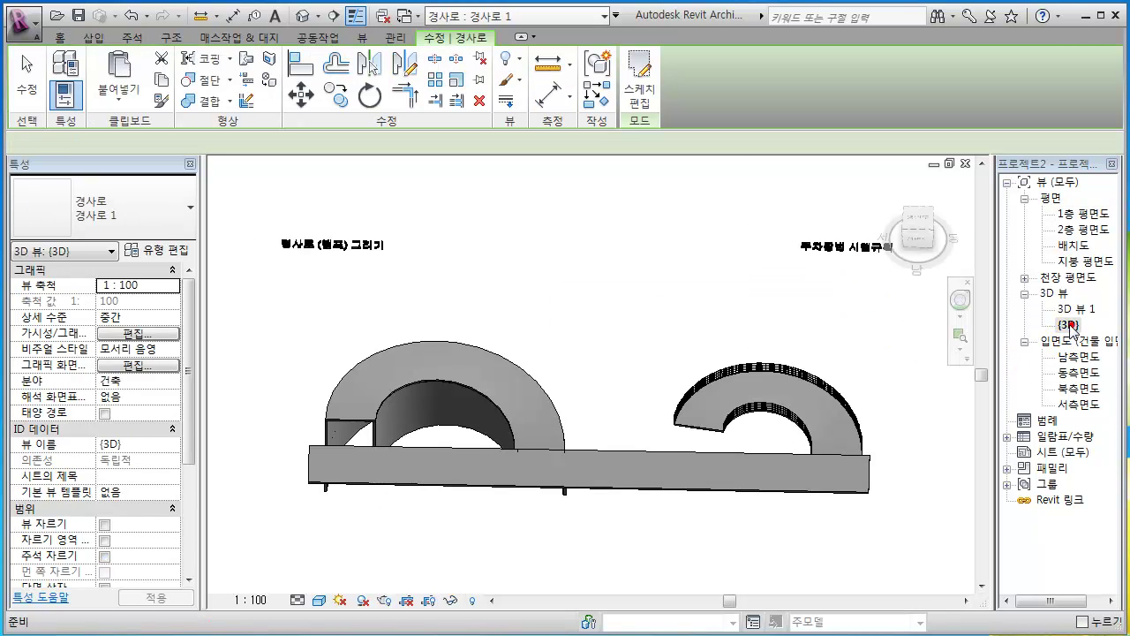
{"action": "middle_click_drag", "start_coordinate": [839, 368], "coordinate": [454, 235], "text": "shift"}
{"action": "left_click", "coordinate": [706, 430]}
{"action": "middle_click_drag", "start_coordinate": [494, 309], "coordinate": [751, 342], "text": "ctrl"}
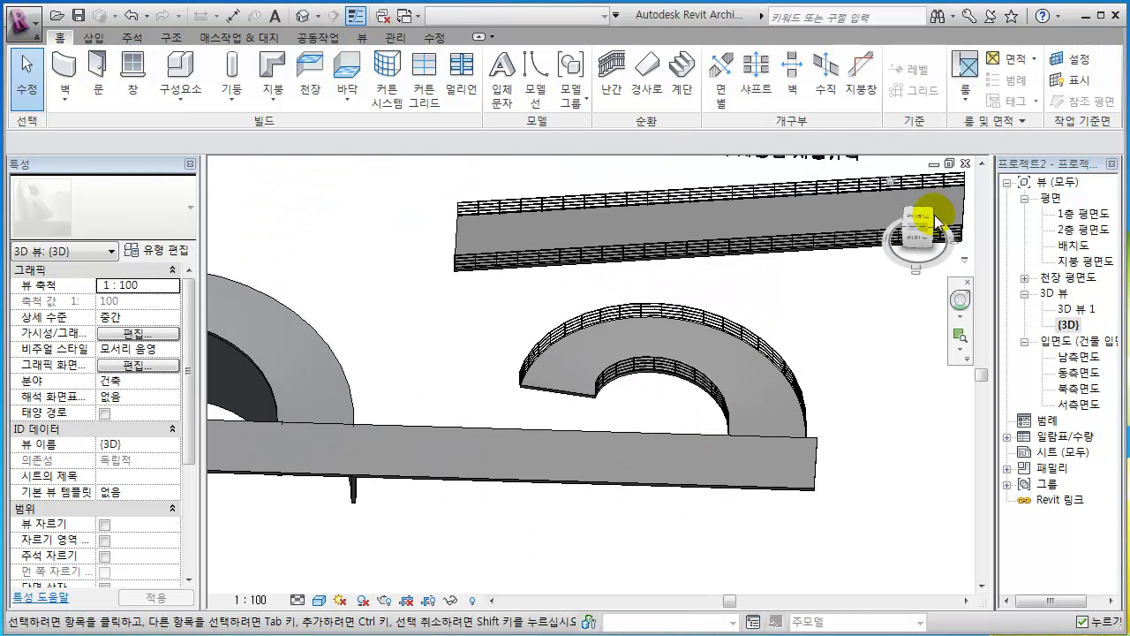
- Start a floor in the 1층 평면도 plan and sketch a 7000 by 5000 mm rectangular boundary under the 경사로 (램프) 그리기 text
{"action": "double_click", "coordinate": [1082, 213]}
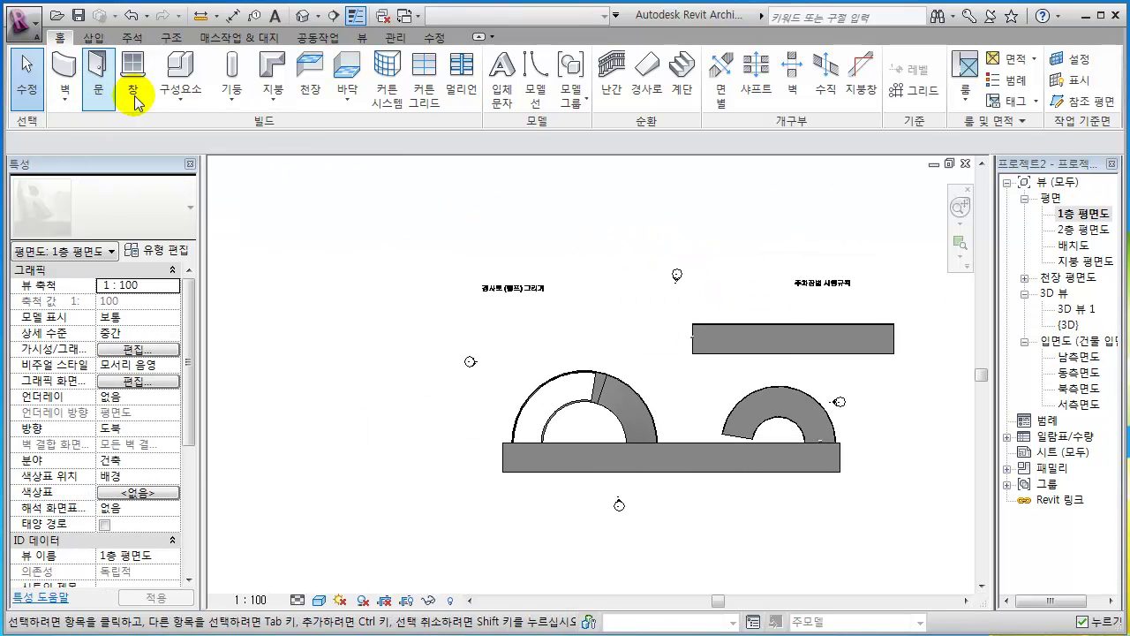
{"action": "left_click", "coordinate": [345, 102]}
{"action": "left_click", "coordinate": [371, 132]}
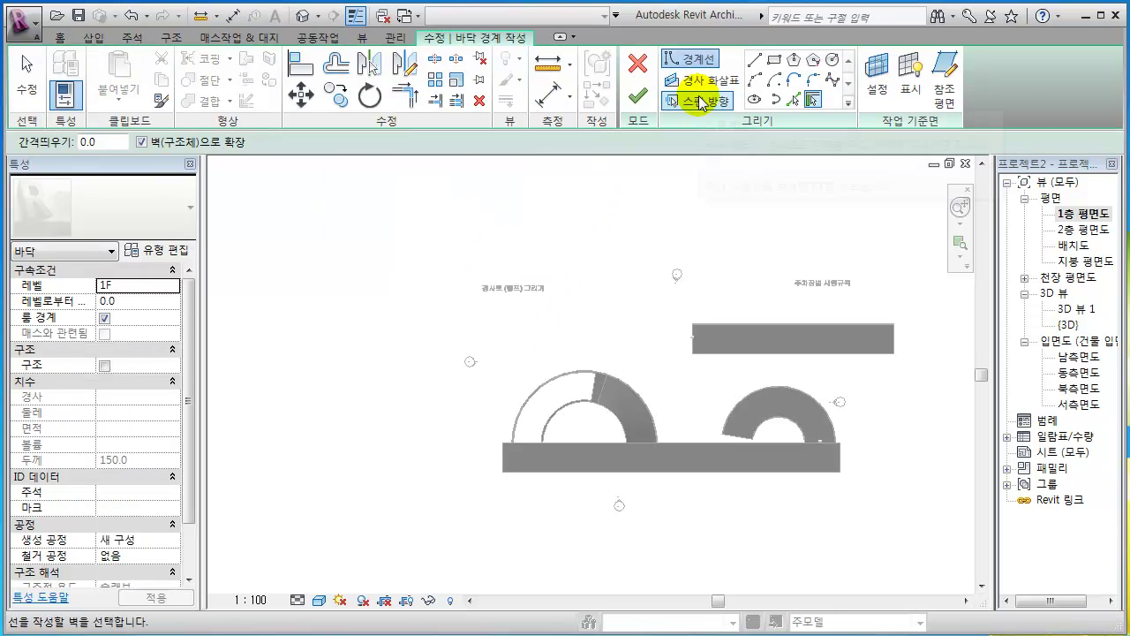
{"action": "left_click", "coordinate": [775, 60]}
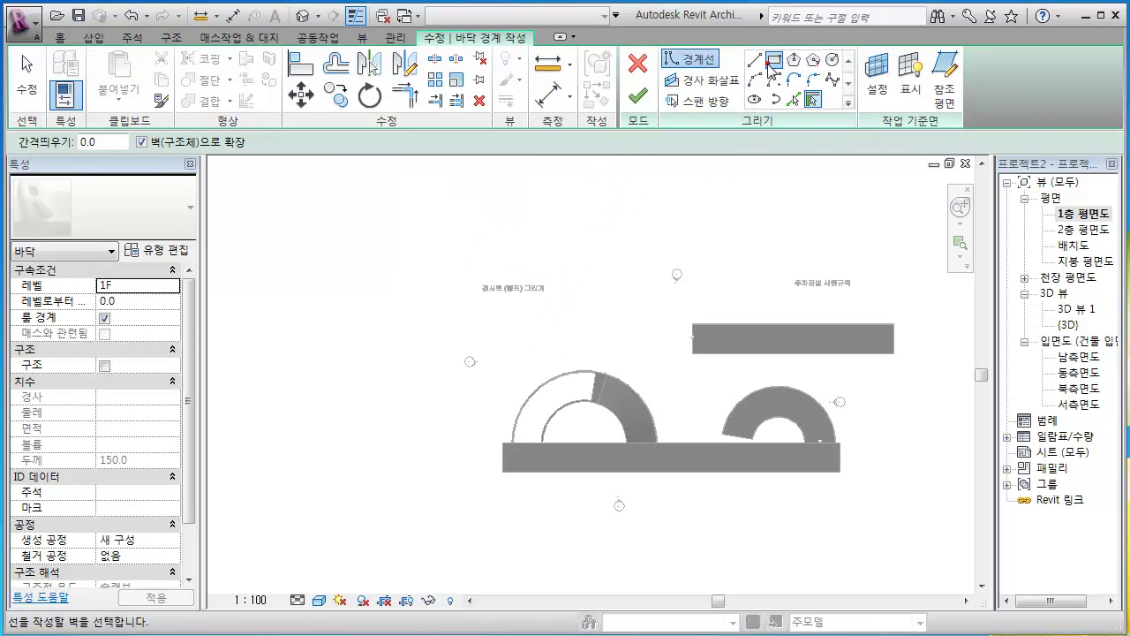
{"action": "left_click", "coordinate": [502, 309]}
{"action": "left_click", "coordinate": [563, 349]}
{"action": "scroll", "coordinate": [586, 335], "scroll_direction": "up", "scroll_amount": 3}
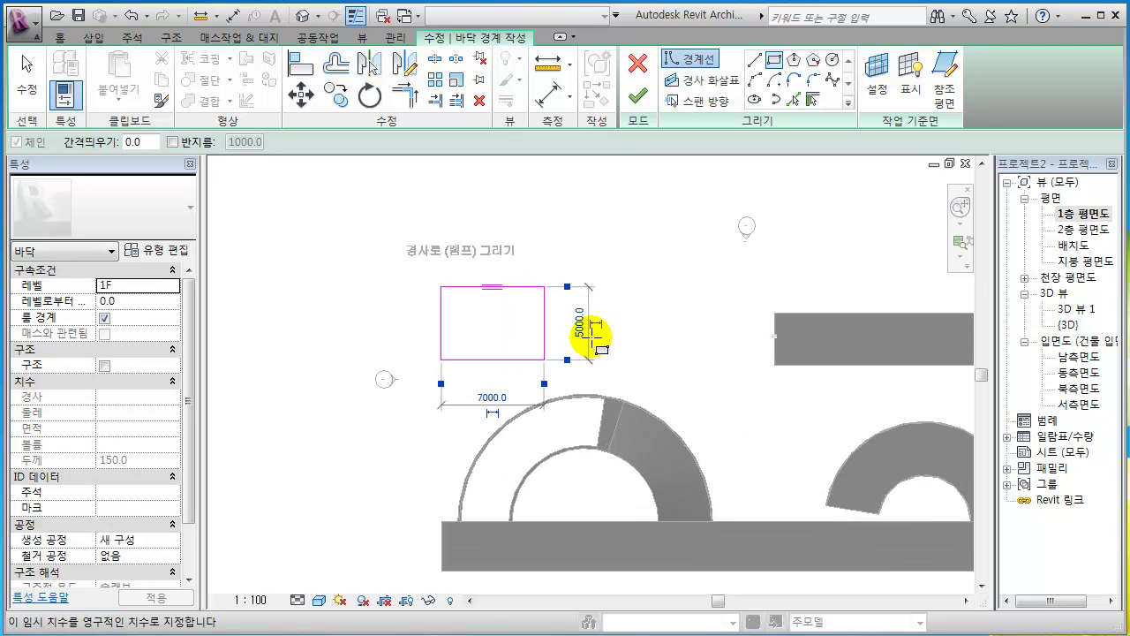
- Add two adjoining rectangles of the same depth, about 4067 mm and 3859 mm wide, and try to finish the floor sketch
{"action": "left_click", "coordinate": [523, 274]}
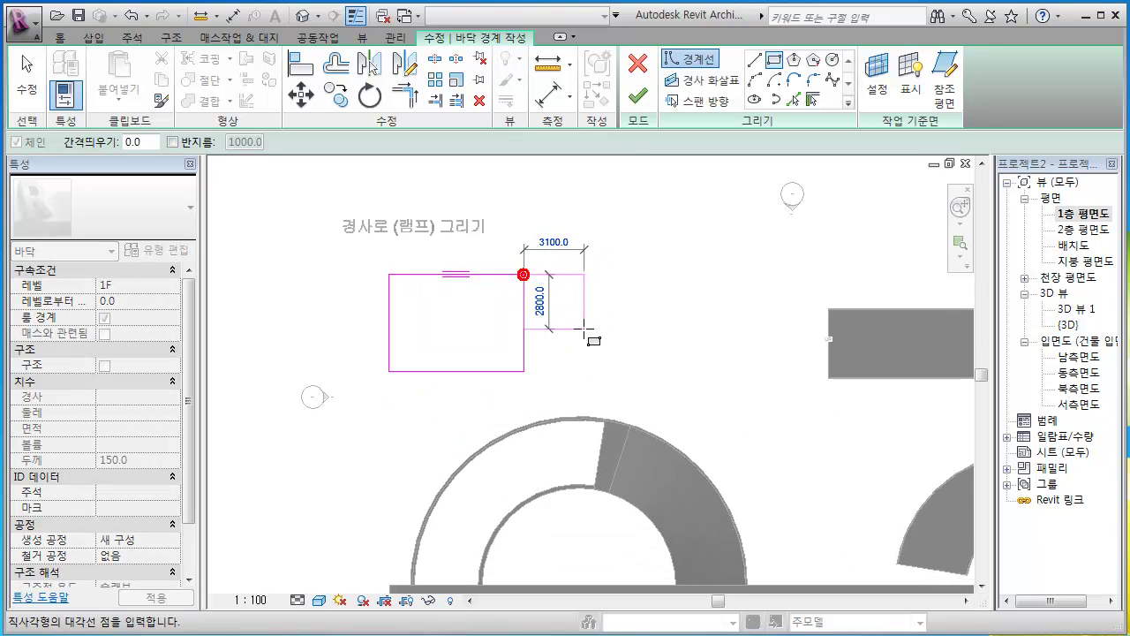
{"action": "left_click", "coordinate": [602, 372]}
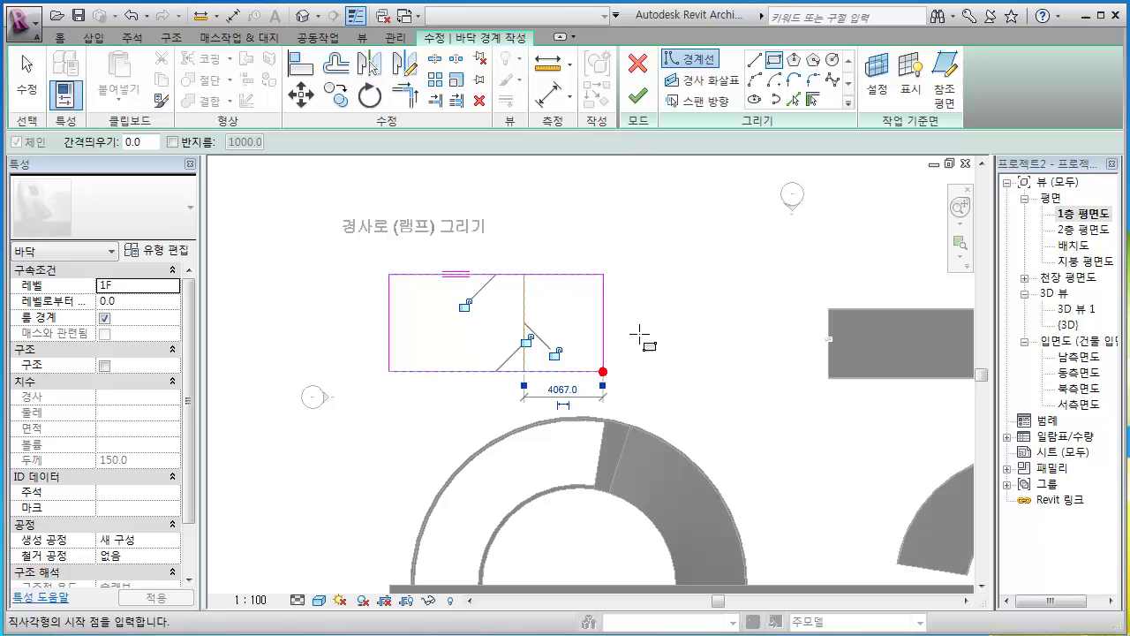
{"action": "left_click", "coordinate": [602, 274]}
{"action": "left_click", "coordinate": [677, 371]}
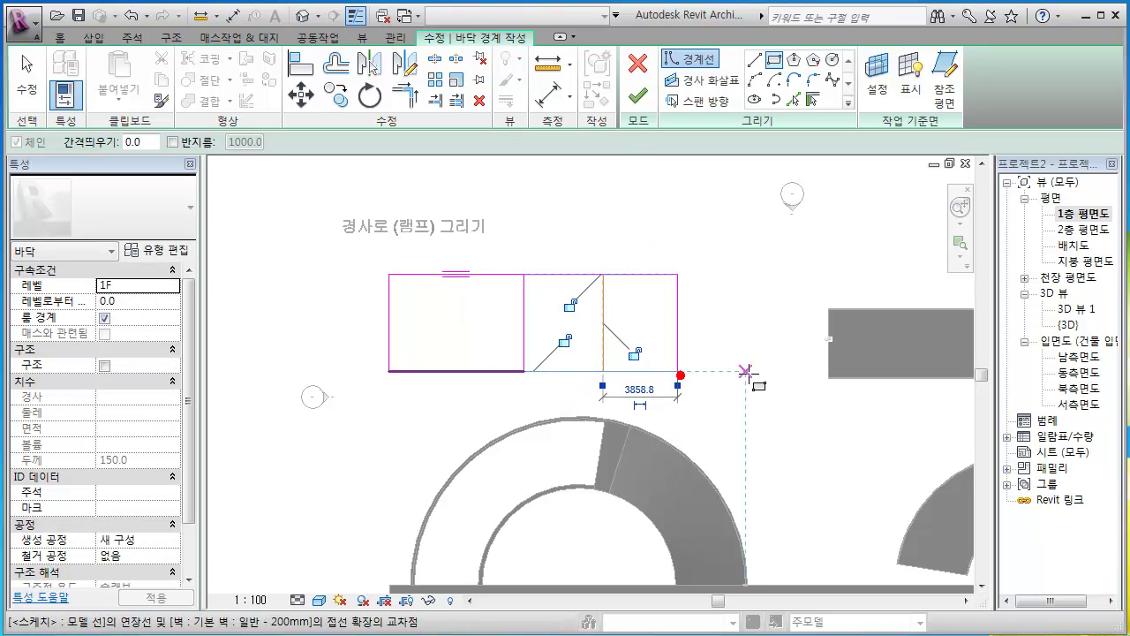
{"action": "left_click", "coordinate": [638, 97]}
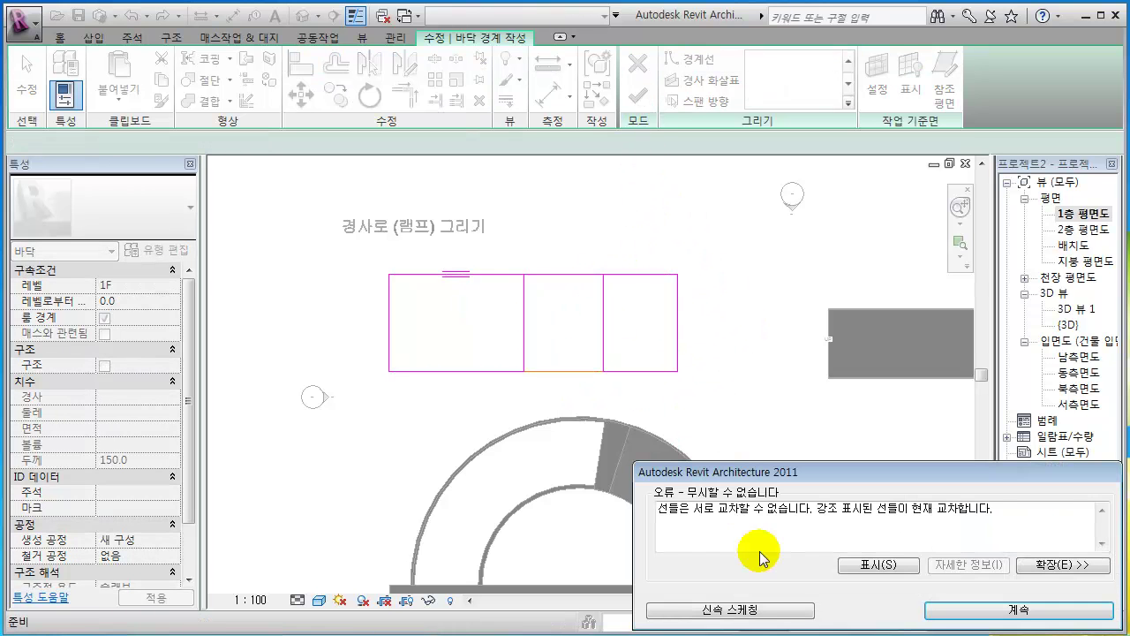
- Dismiss the sketch error and undo the rectangles sketched for the floor boundary
{"action": "left_click", "coordinate": [943, 618]}
{"action": "key", "text": "ctrl+z"}
{"action": "key", "text": "ctrl+z"}
{"action": "key", "text": "ctrl+z"}
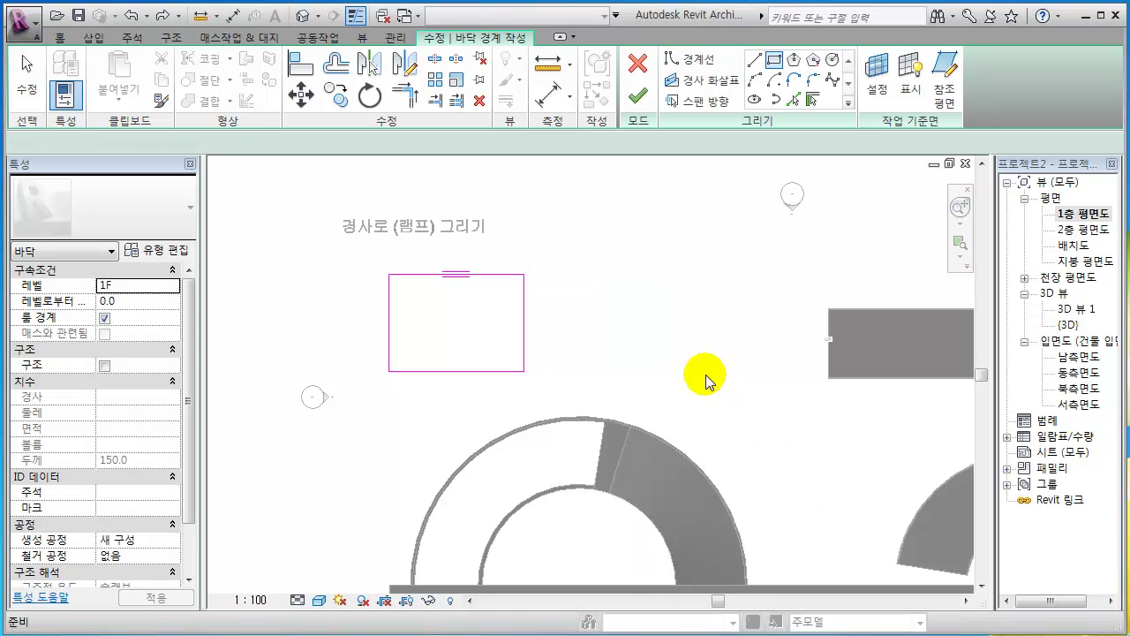
- Sketch a single rectangular boundary of about 45.36 m² under the 경사로 (램프) 그리기 text and finish the floor
{"action": "scroll", "coordinate": [685, 319], "scroll_direction": "down", "scroll_amount": 3}
{"action": "scroll", "coordinate": [521, 265], "scroll_direction": "up", "scroll_amount": 2}
{"action": "left_click", "coordinate": [504, 288]}
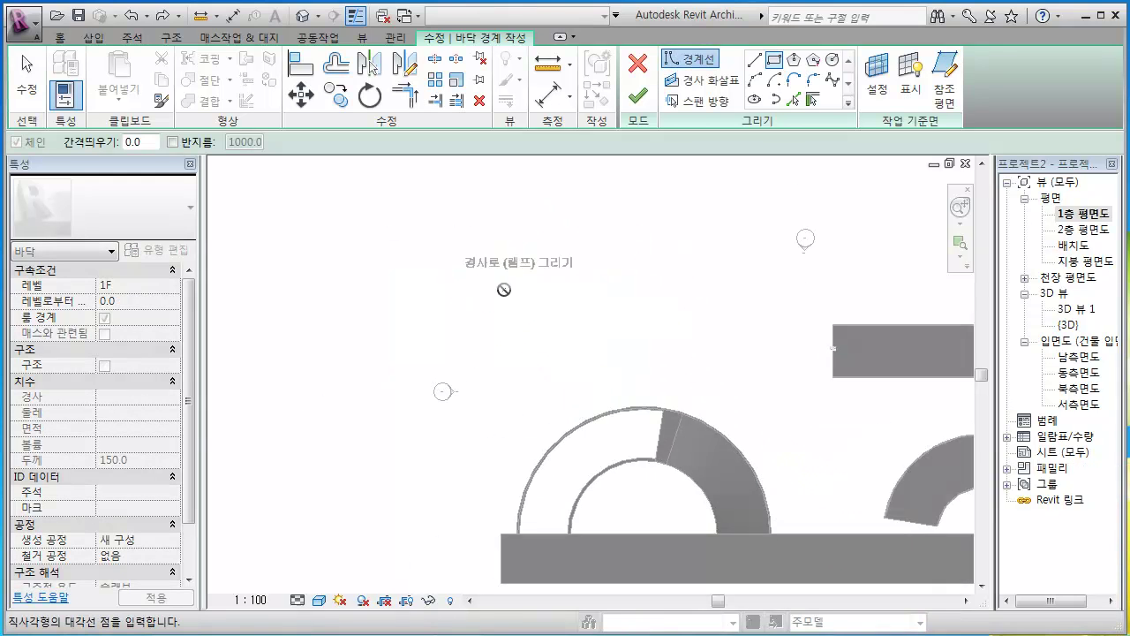
{"action": "left_click", "coordinate": [609, 381]}
{"action": "left_click", "coordinate": [641, 94]}
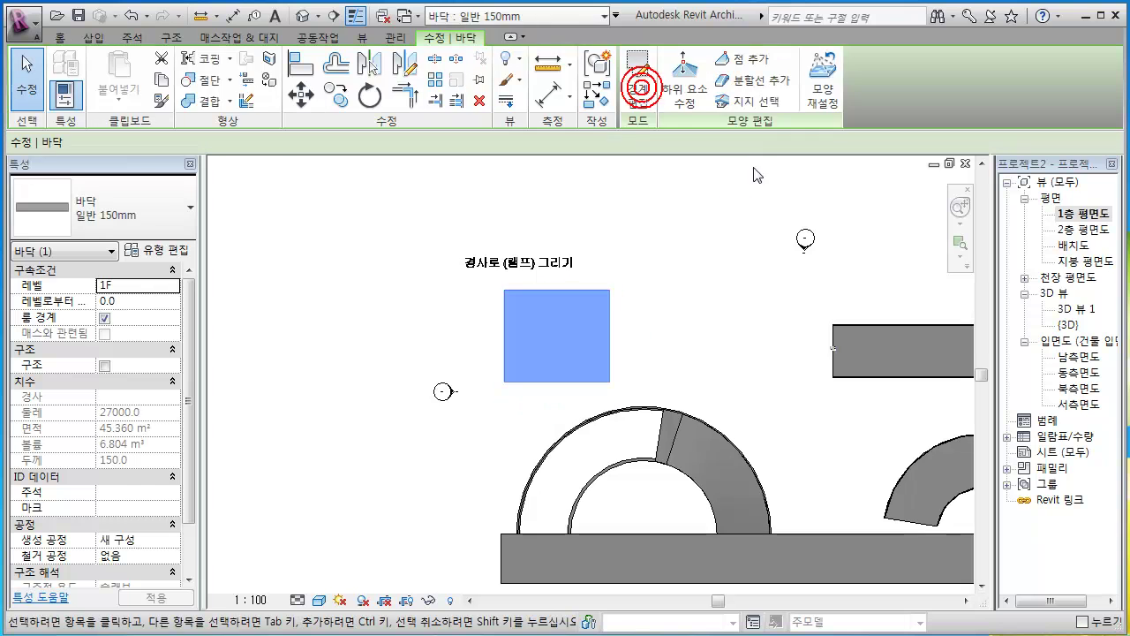
{"action": "left_click", "coordinate": [456, 204]}
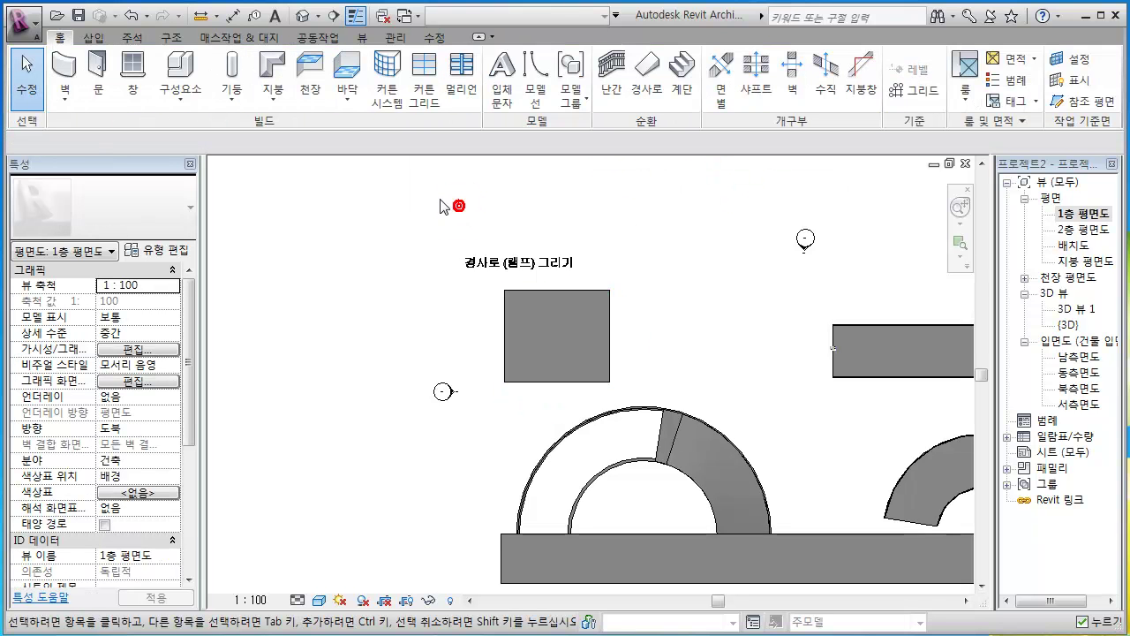
- Start another floor and, in the 2층 평면도 plan, sketch a rectangle about 5500 by 6300 mm between the first floor and the straight ramp
{"action": "left_click", "coordinate": [345, 101]}
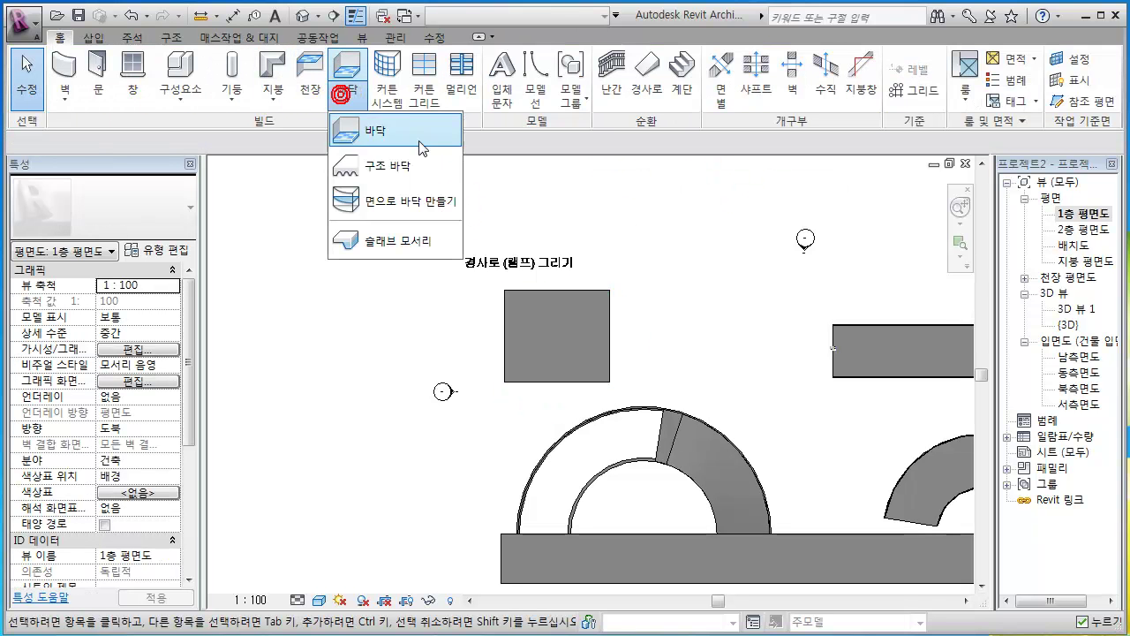
{"action": "left_click", "coordinate": [416, 134]}
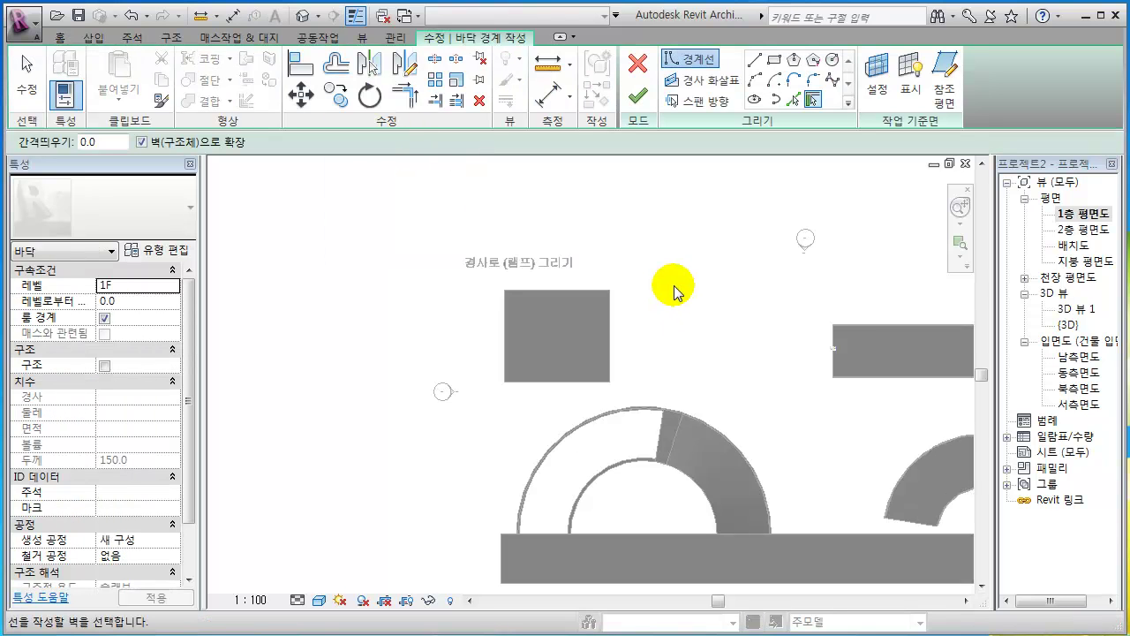
{"action": "double_click", "coordinate": [1082, 229]}
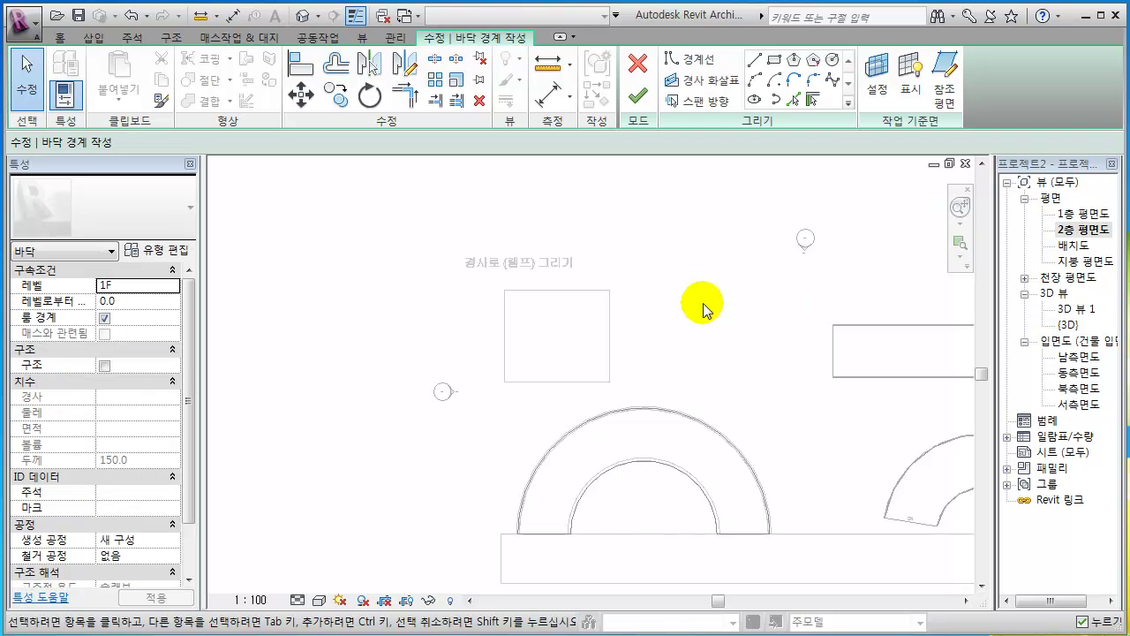
{"action": "left_click", "coordinate": [774, 60]}
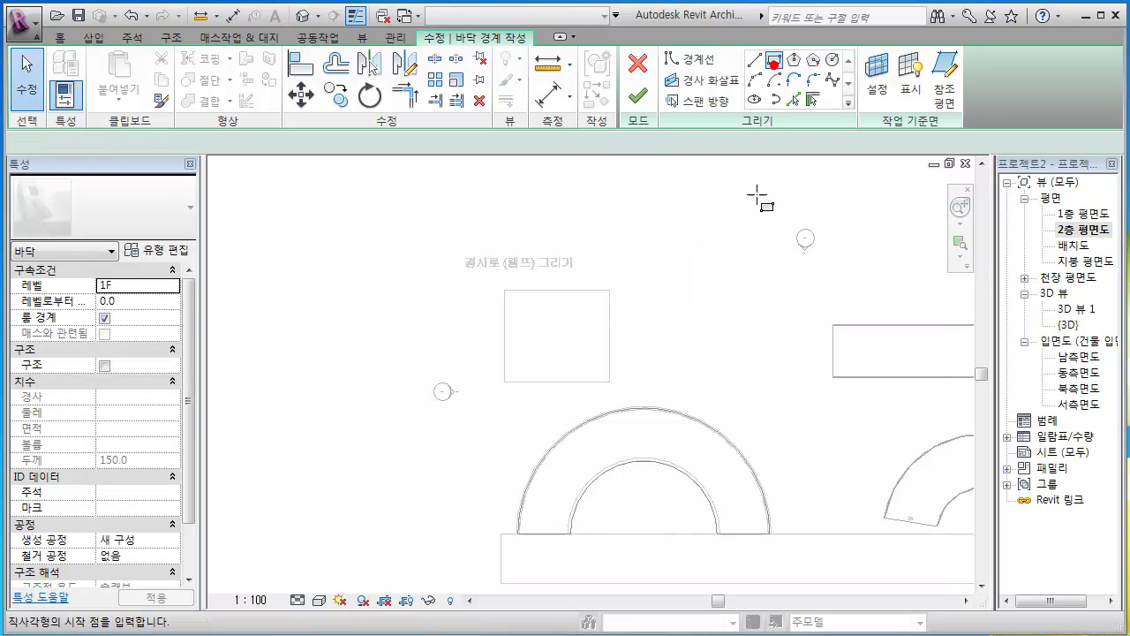
{"action": "left_click", "coordinate": [723, 289]}
{"action": "left_click", "coordinate": [804, 381]}
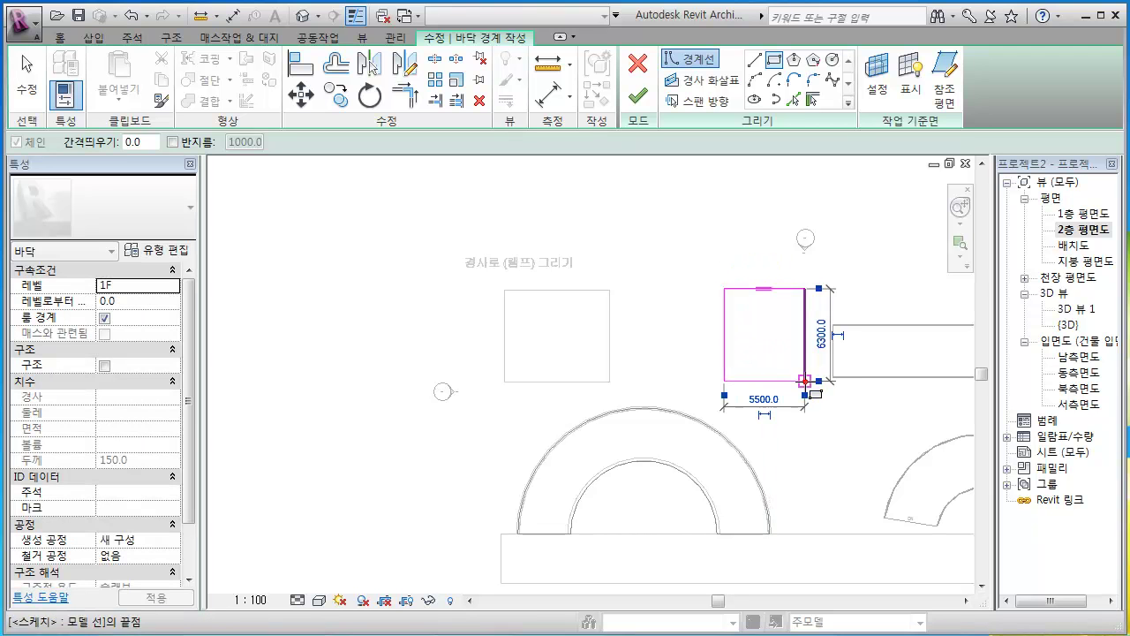
- Align the upper and lower edges of the new boundary with those of the first floor, and finish the floor
{"action": "key", "text": "l"}
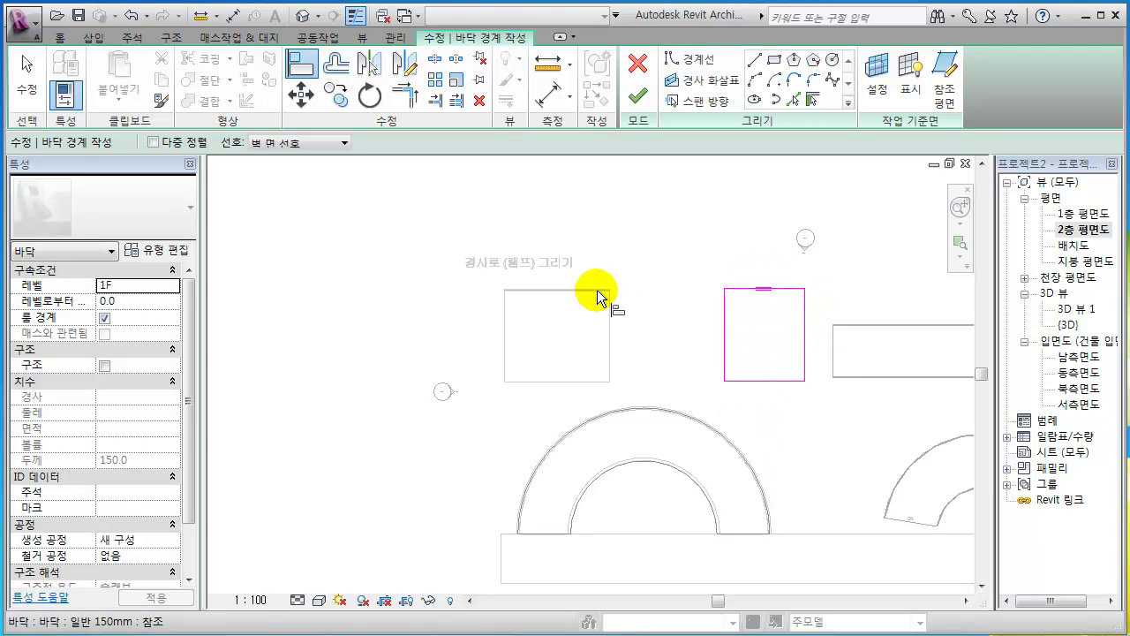
{"action": "left_click", "coordinate": [597, 388]}
{"action": "left_click", "coordinate": [586, 381]}
{"action": "left_click", "coordinate": [795, 307]}
{"action": "left_click", "coordinate": [743, 141]}
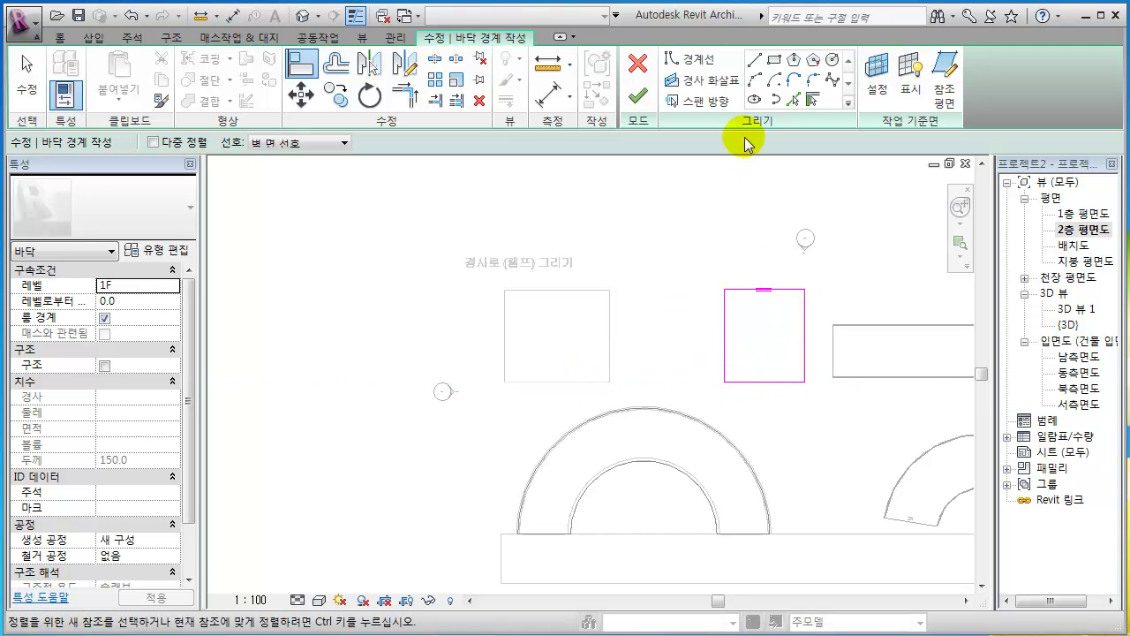
{"action": "left_click", "coordinate": [637, 95]}
{"action": "left_click", "coordinate": [700, 253]}
- In the {3D} view, set the level of the second rectangular floor to 2F and check both floors' heights
{"action": "left_click", "coordinate": [1013, 326]}
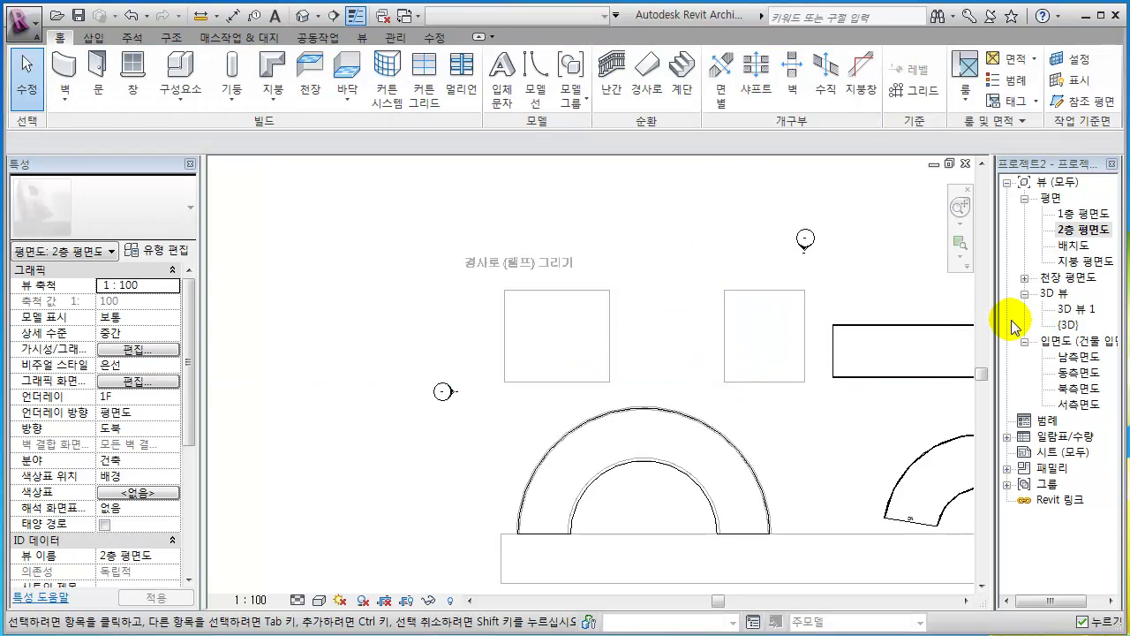
{"action": "double_click", "coordinate": [1065, 325]}
{"action": "scroll", "coordinate": [786, 322], "scroll_direction": "down", "scroll_amount": 4}
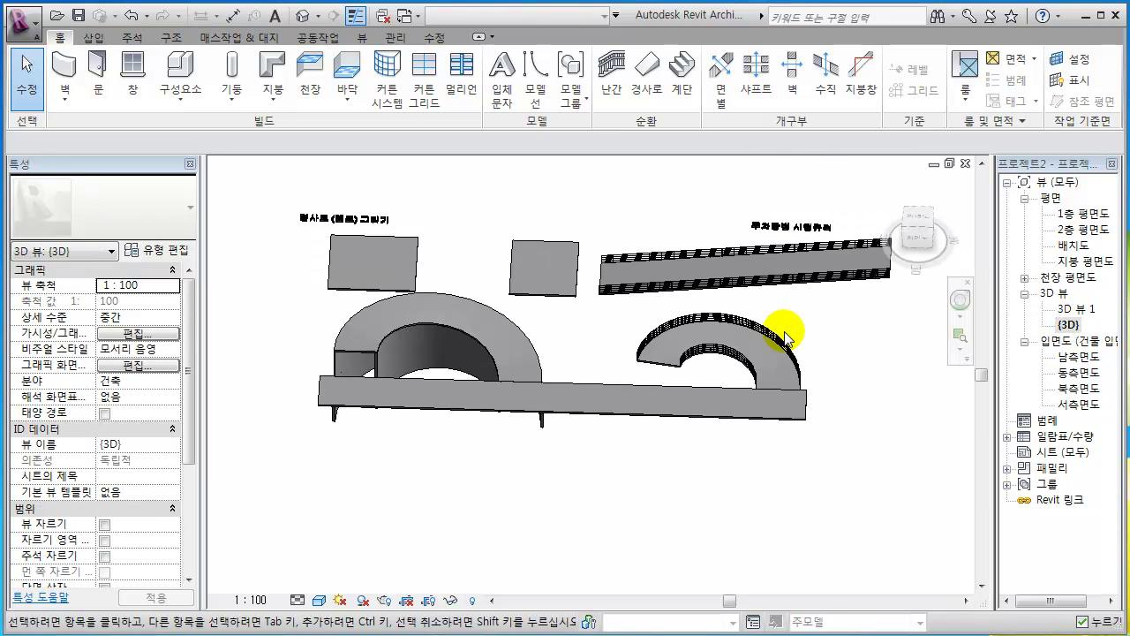
{"action": "middle_click_drag", "start_coordinate": [653, 327], "coordinate": [605, 302], "text": "shift"}
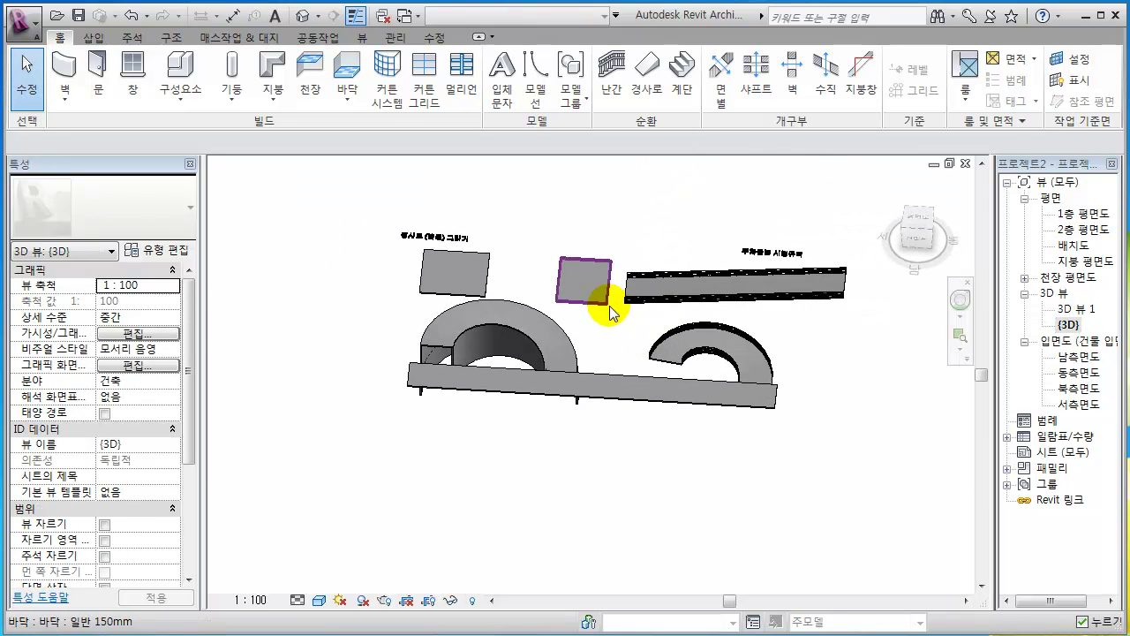
{"action": "left_click", "coordinate": [601, 304]}
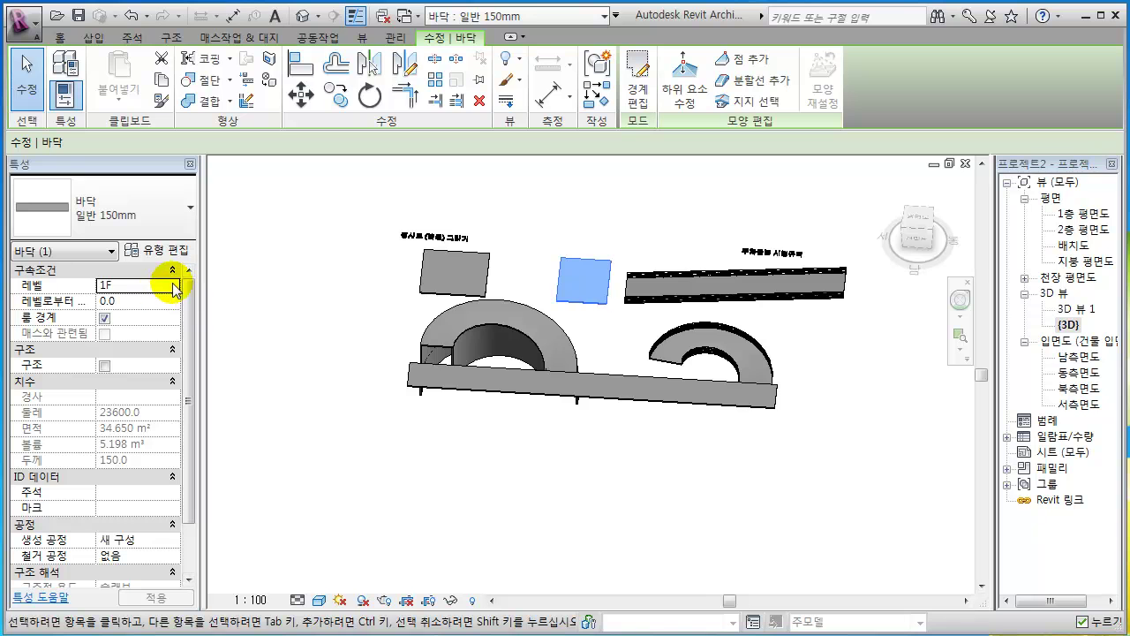
{"action": "left_click", "coordinate": [174, 287]}
{"action": "left_click", "coordinate": [142, 314]}
{"action": "left_click", "coordinate": [550, 229]}
{"action": "middle_click_drag", "start_coordinate": [550, 229], "coordinate": [752, 436], "text": "shift"}
{"action": "middle_click_drag", "start_coordinate": [633, 412], "coordinate": [641, 481], "text": "shift"}
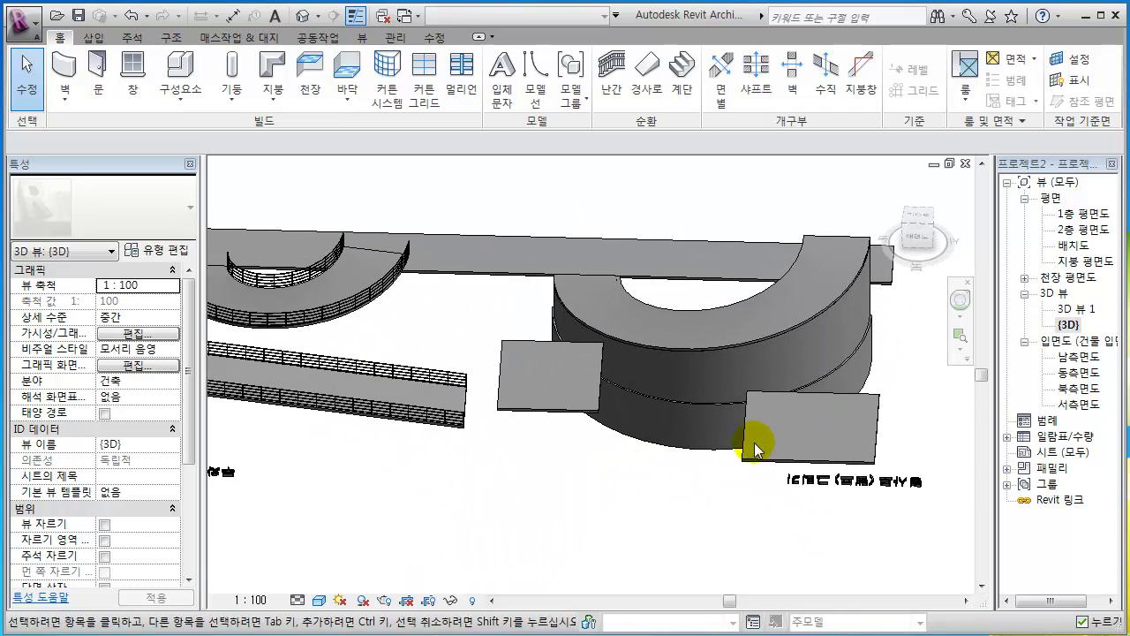
{"action": "middle_click_drag", "start_coordinate": [688, 419], "coordinate": [939, 247], "text": "shift"}
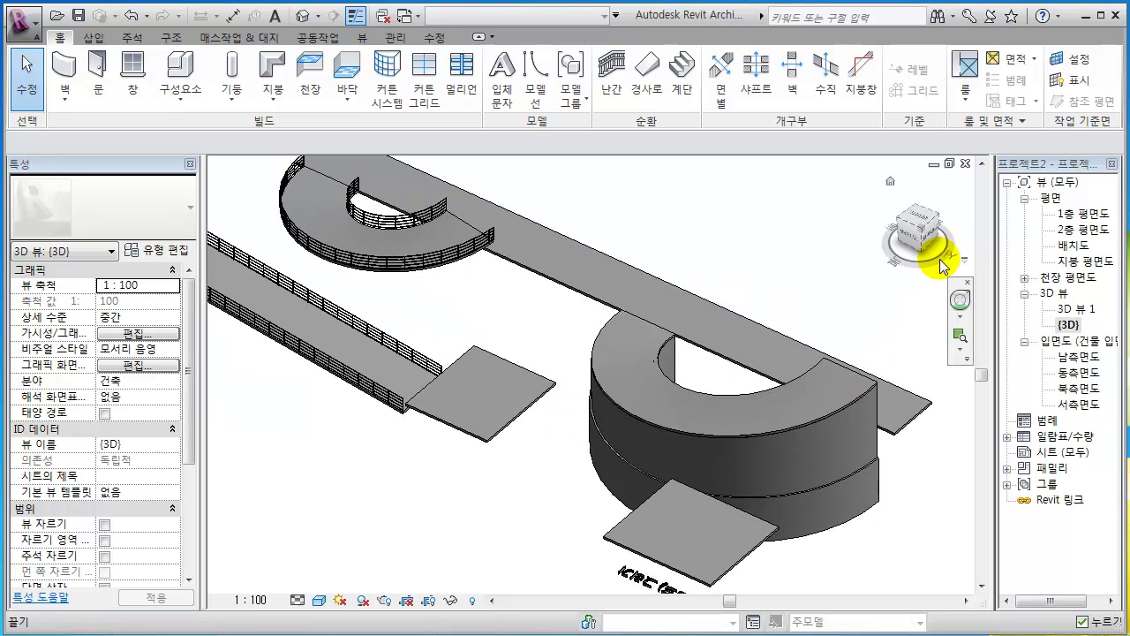
- Start a floor in the 2층 평면도 plan and sketch a 7815 by 6300 mm rectangle filling the gap between the two rectangular floors
{"action": "double_click", "coordinate": [1079, 214]}
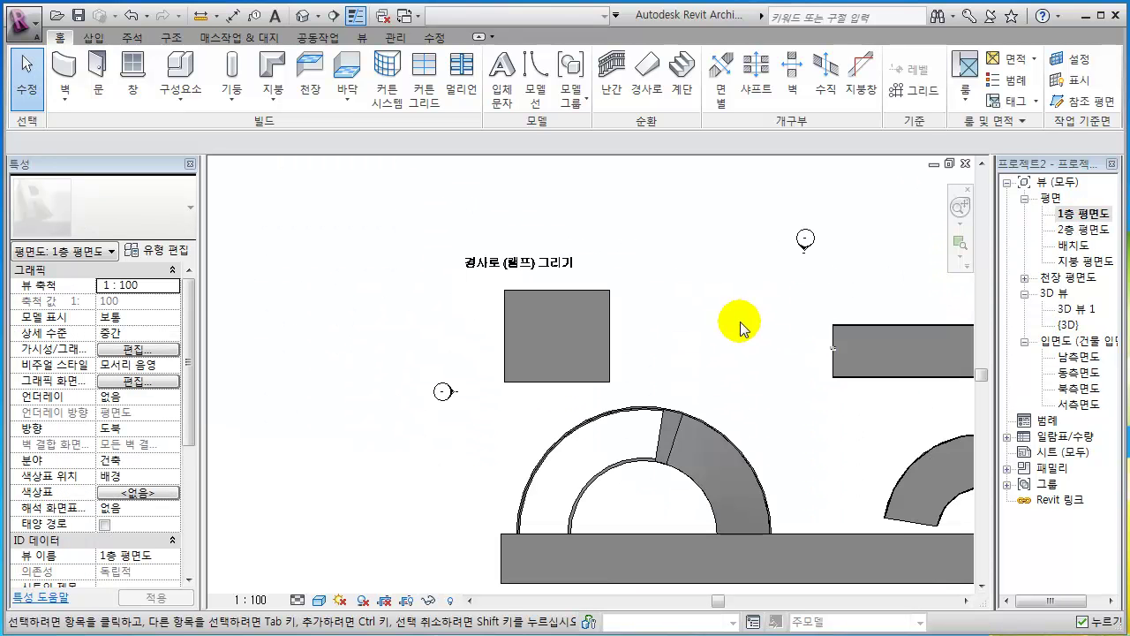
{"action": "double_click", "coordinate": [1079, 232]}
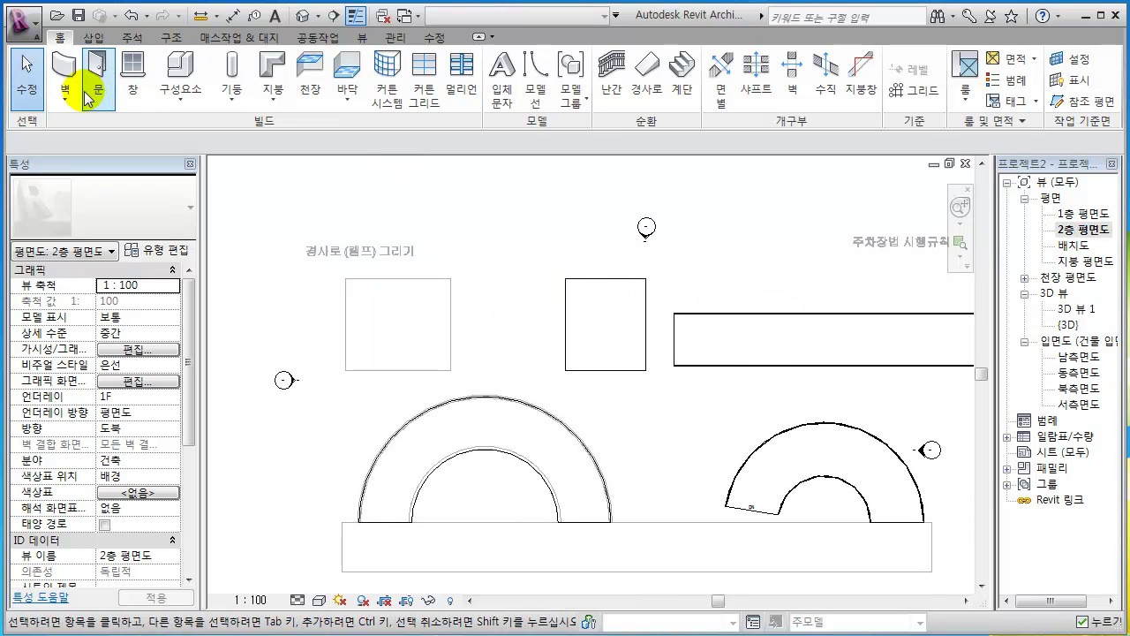
{"action": "left_click", "coordinate": [347, 97]}
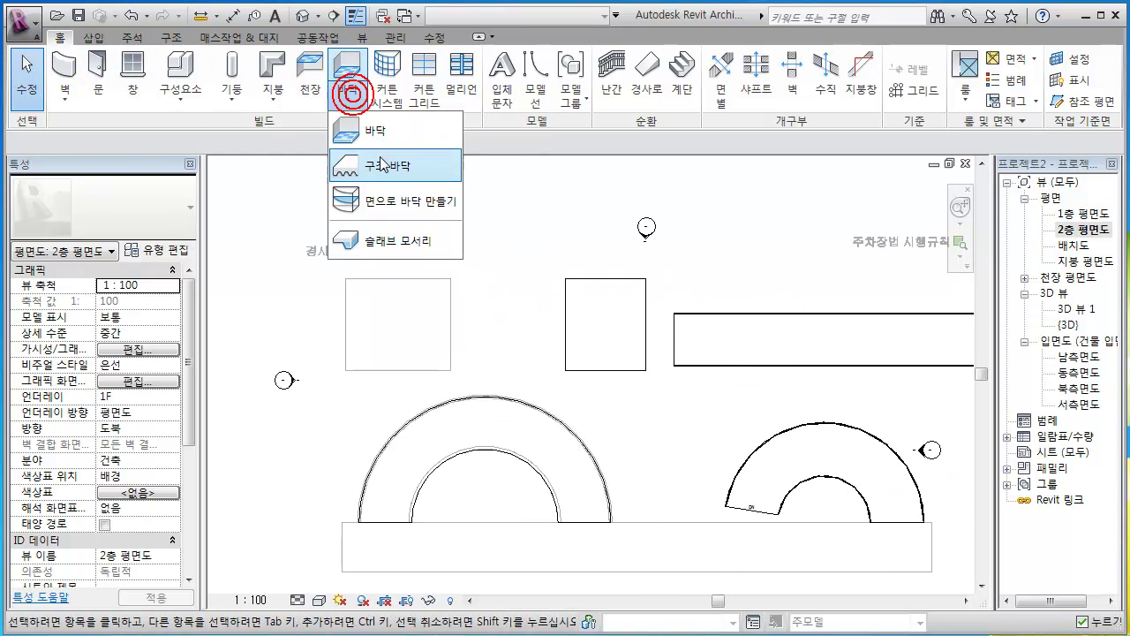
{"action": "left_click", "coordinate": [380, 132]}
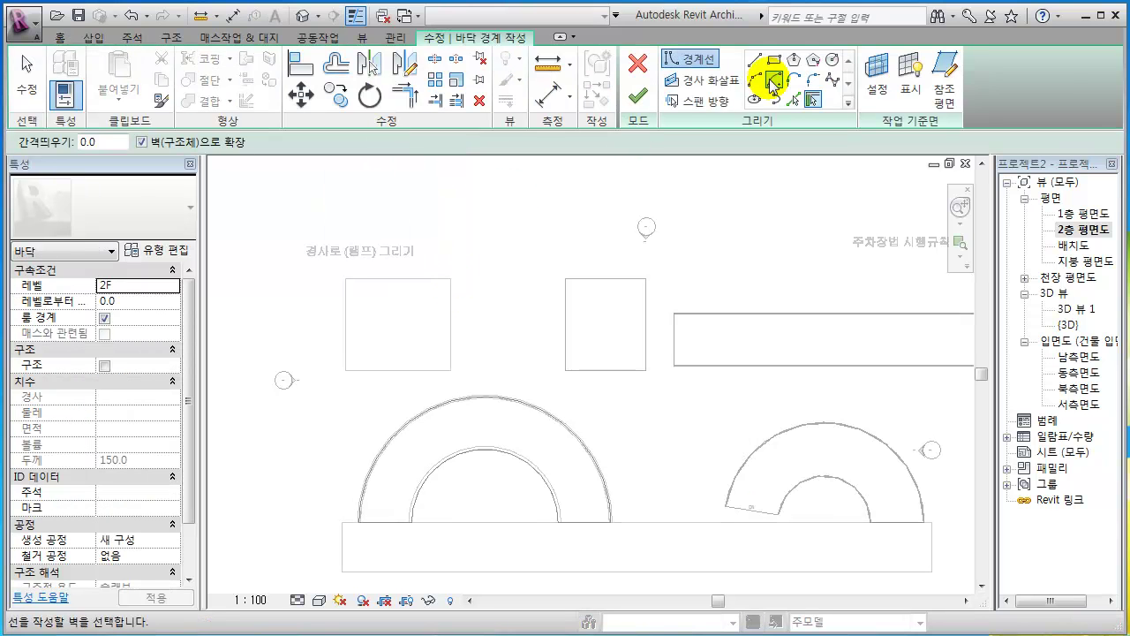
{"action": "left_click", "coordinate": [771, 61]}
{"action": "left_click", "coordinate": [451, 280]}
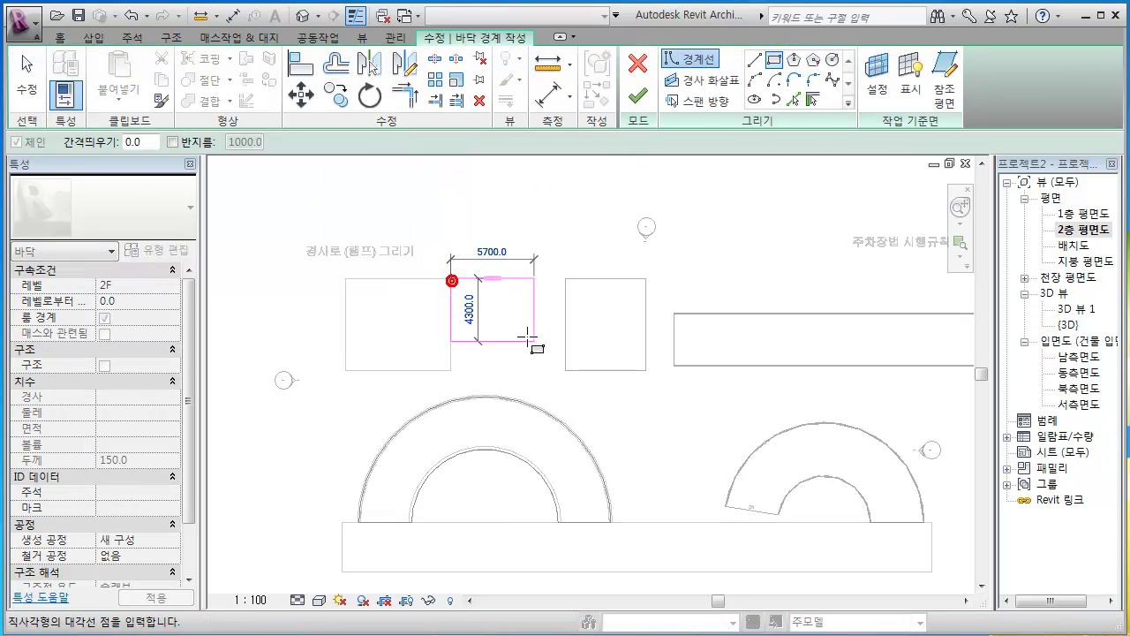
{"action": "left_click", "coordinate": [564, 368]}
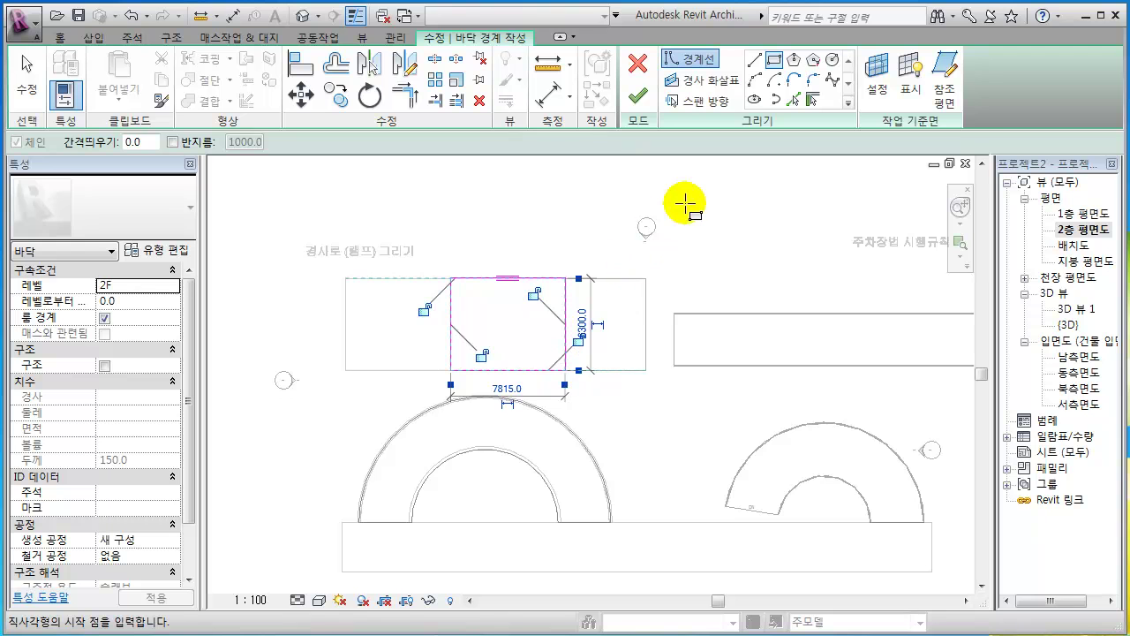
- Draw a slope arrow across the middle of the boundary from the 2F floor's edge to the 1F floor's edge, and finish the floor
{"action": "left_click", "coordinate": [711, 83]}
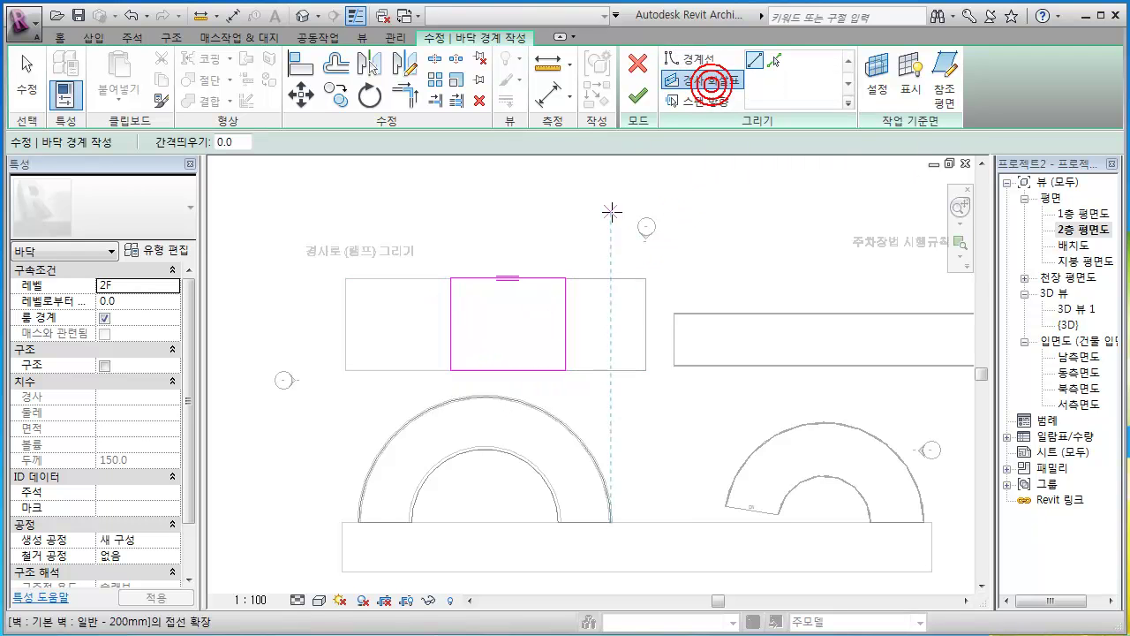
{"action": "left_click", "coordinate": [561, 325]}
{"action": "left_click", "coordinate": [452, 325]}
{"action": "key", "text": "Escape"}
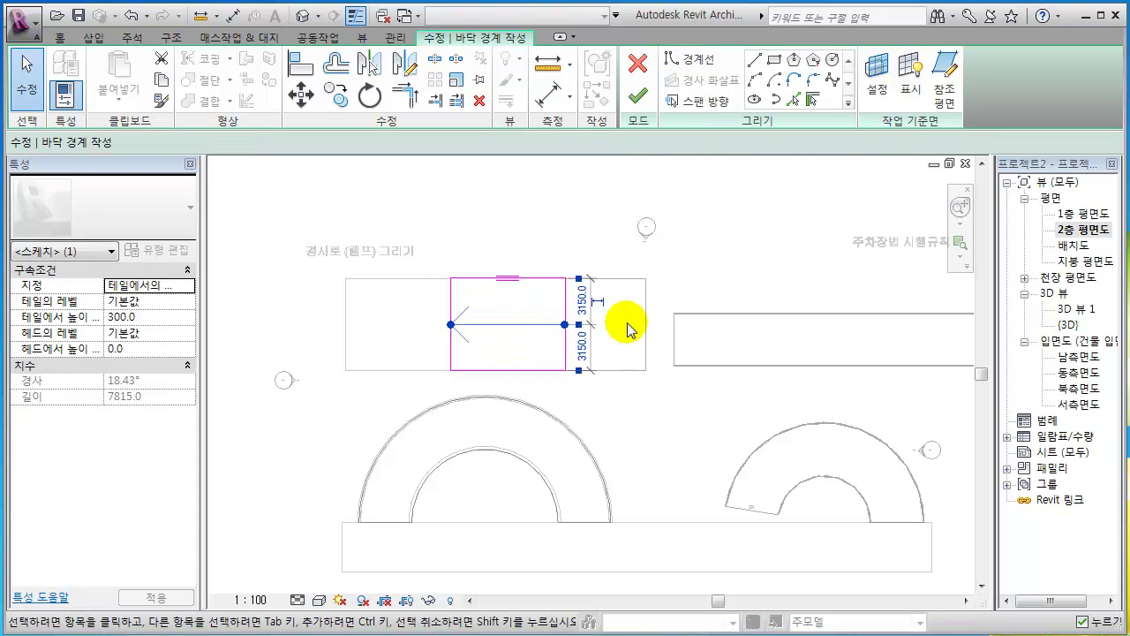
{"action": "left_click", "coordinate": [636, 99]}
{"action": "left_click", "coordinate": [588, 295]}
{"action": "left_click", "coordinate": [824, 181]}
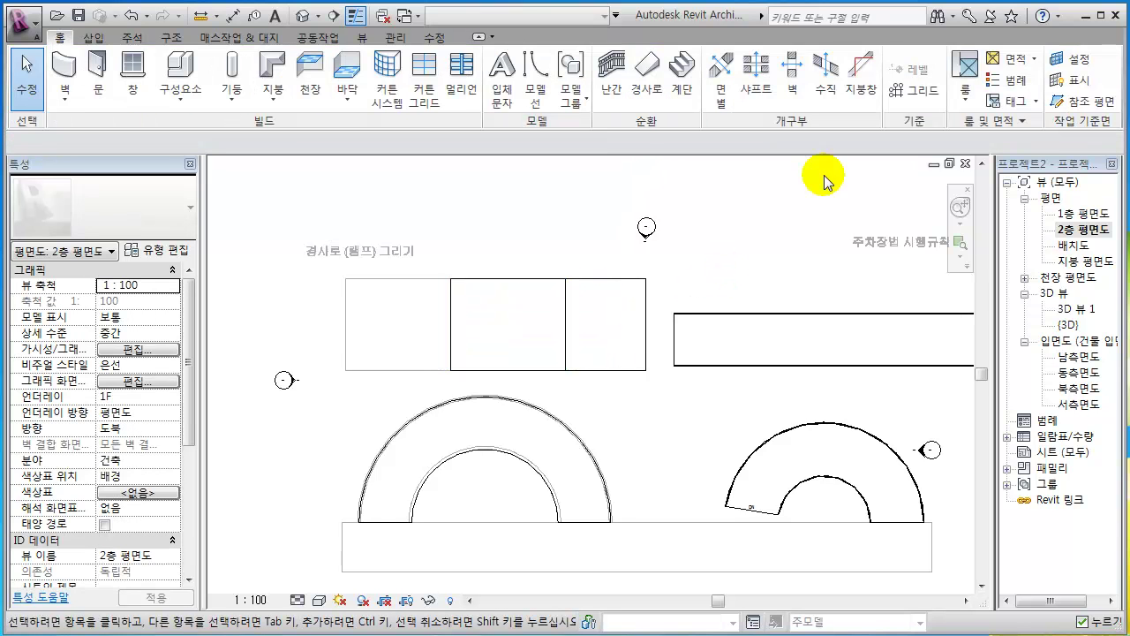
- Inspect the connecting floor in 3D, open its boundary for editing, and select its slope arrow in the 1층 평면도 plan
{"action": "double_click", "coordinate": [1069, 325]}
{"action": "middle_click_drag", "start_coordinate": [693, 333], "coordinate": [716, 331], "text": "shift"}
{"action": "left_click", "coordinate": [637, 360]}
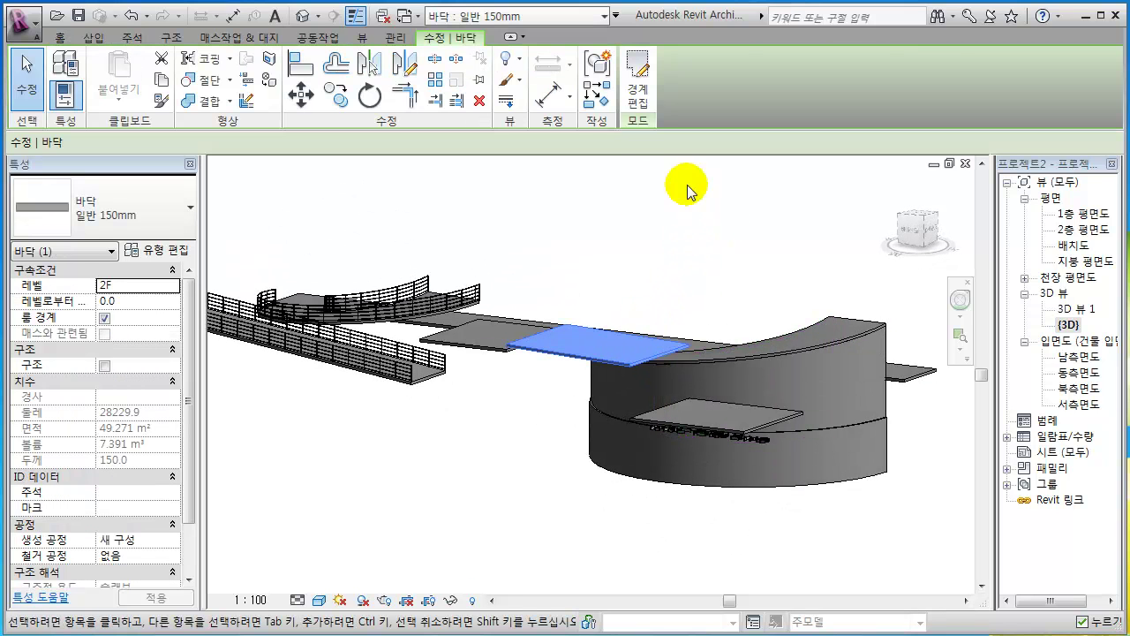
{"action": "left_click", "coordinate": [637, 91]}
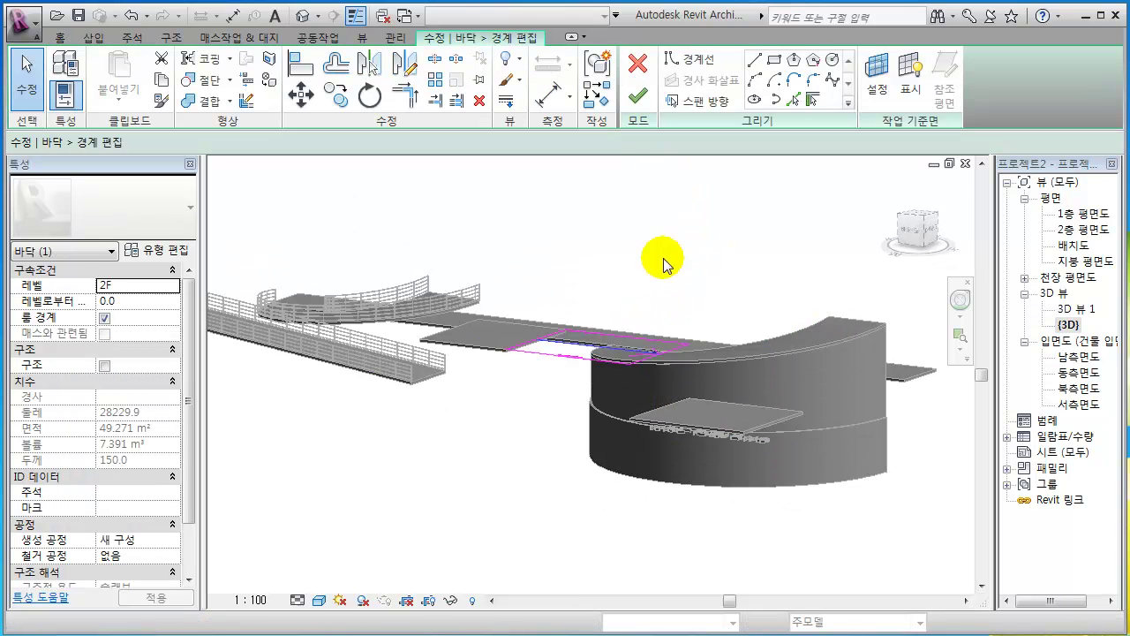
{"action": "left_click", "coordinate": [652, 353]}
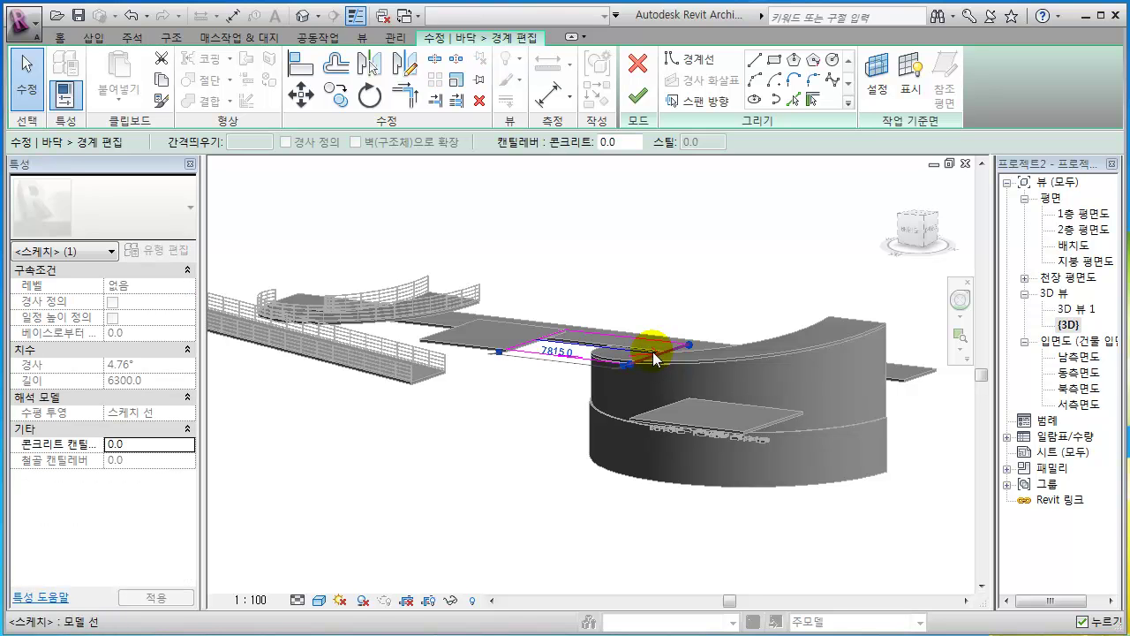
{"action": "double_click", "coordinate": [1079, 213]}
{"action": "left_click", "coordinate": [530, 328]}
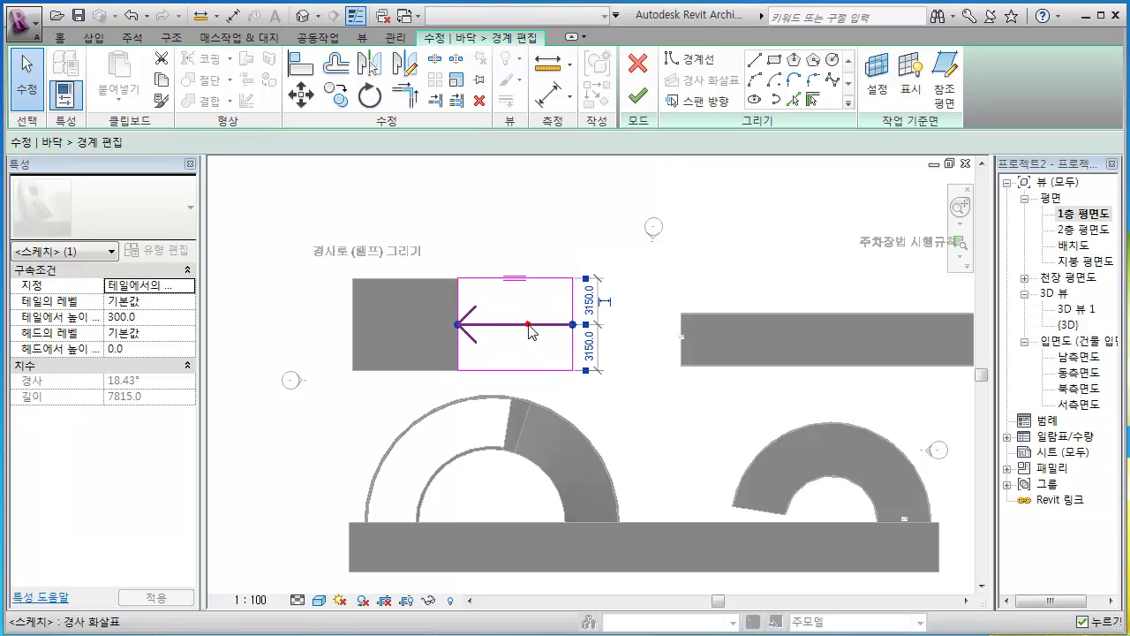
- Set the slope arrow's head level to 1F and finish the connecting floor's boundary edit
{"action": "left_click", "coordinate": [189, 336]}
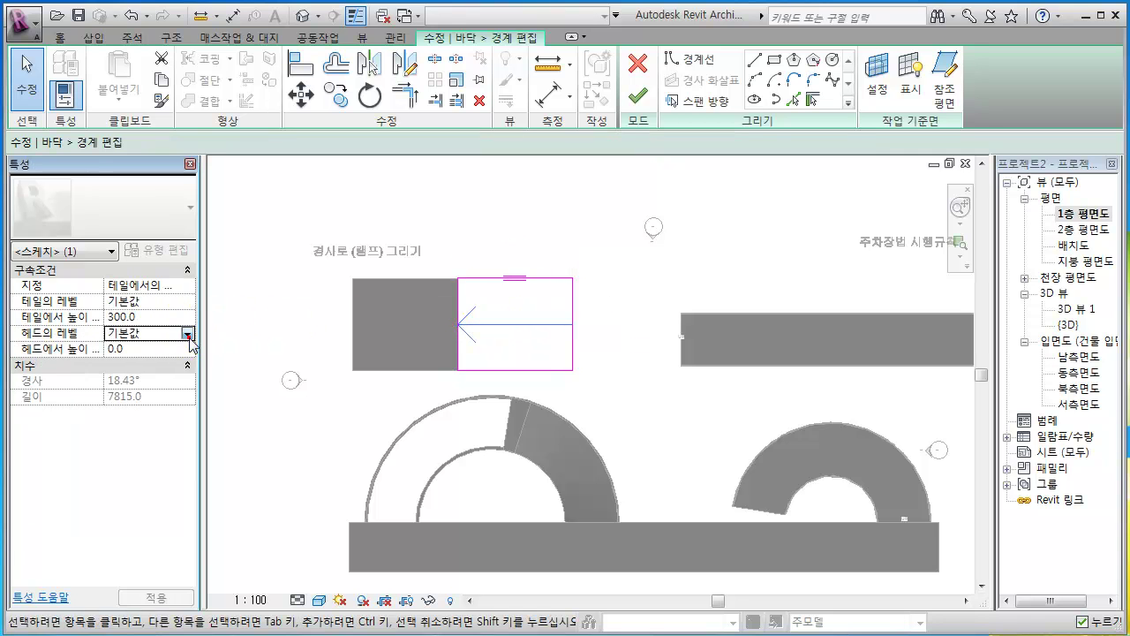
{"action": "left_click", "coordinate": [187, 334]}
{"action": "left_click", "coordinate": [133, 371]}
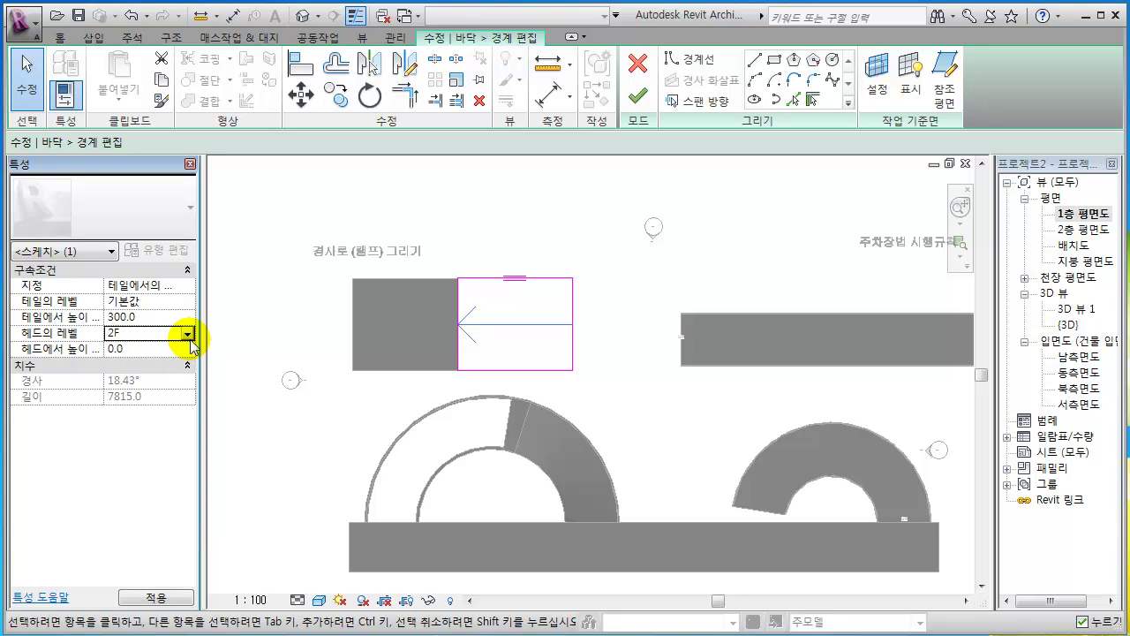
{"action": "left_click", "coordinate": [188, 334]}
{"action": "left_click", "coordinate": [141, 357]}
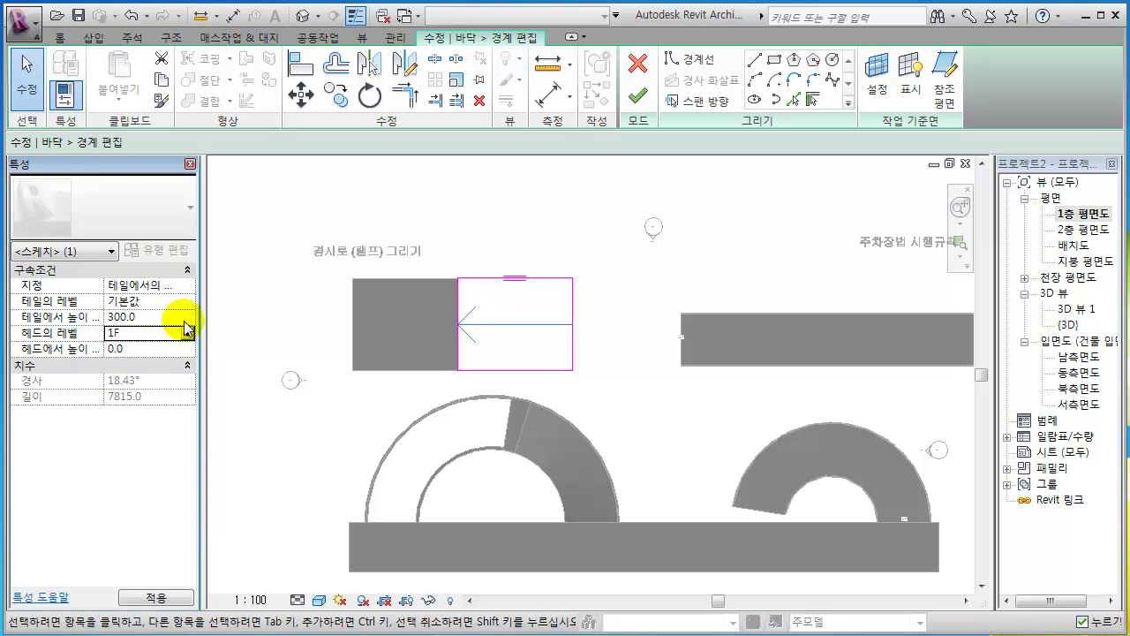
{"action": "left_click", "coordinate": [414, 217]}
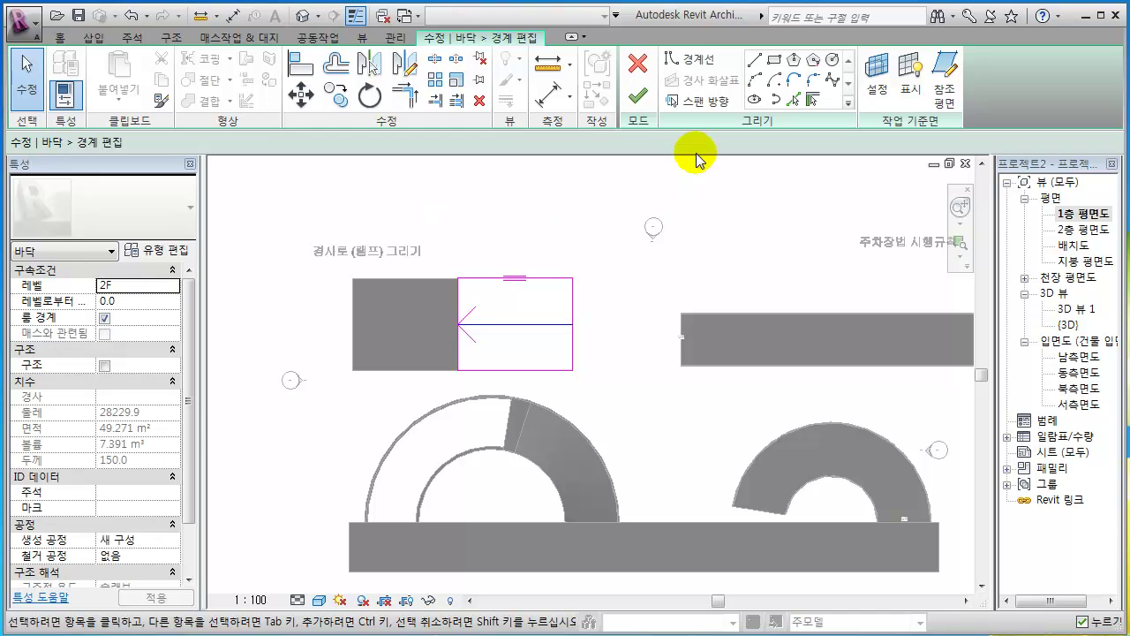
{"action": "left_click", "coordinate": [637, 97]}
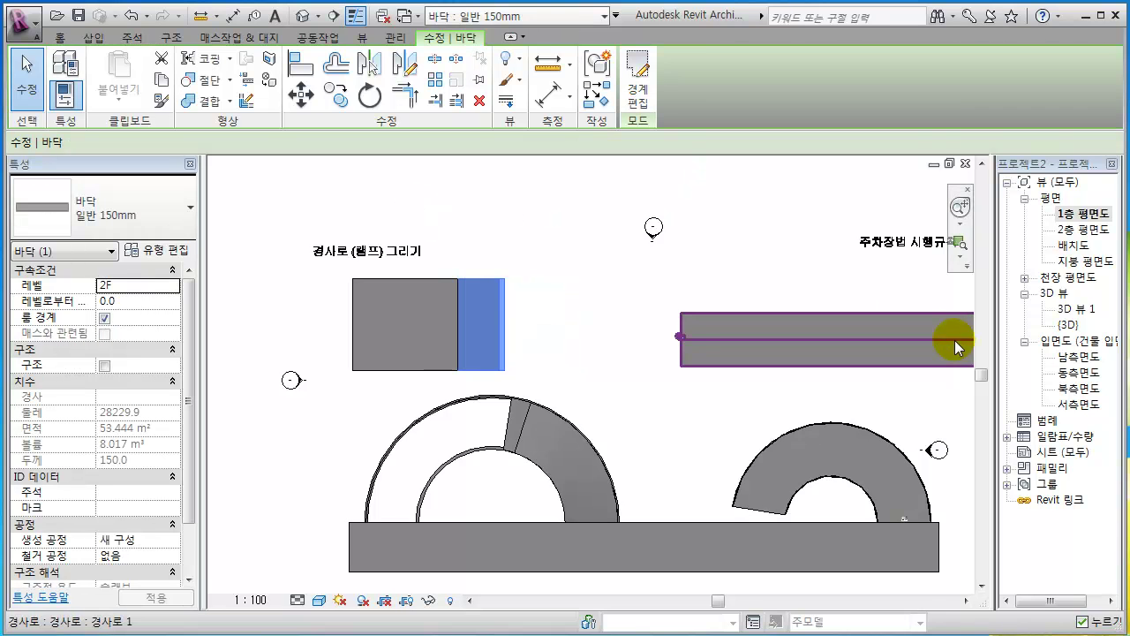
- Reopen the connecting floor's boundary in the {3D} view, check its slope arrow's level and height settings, and finish the edit
{"action": "double_click", "coordinate": [1068, 325]}
{"action": "middle_click_drag", "start_coordinate": [795, 346], "coordinate": [640, 419], "text": "shift"}
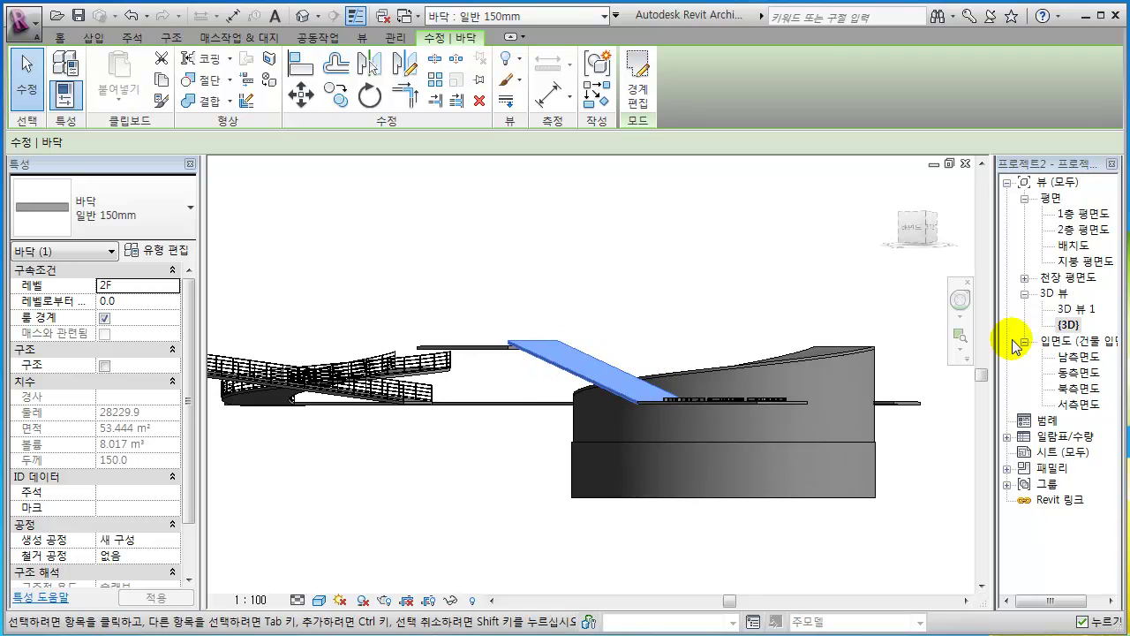
{"action": "left_click", "coordinate": [638, 95]}
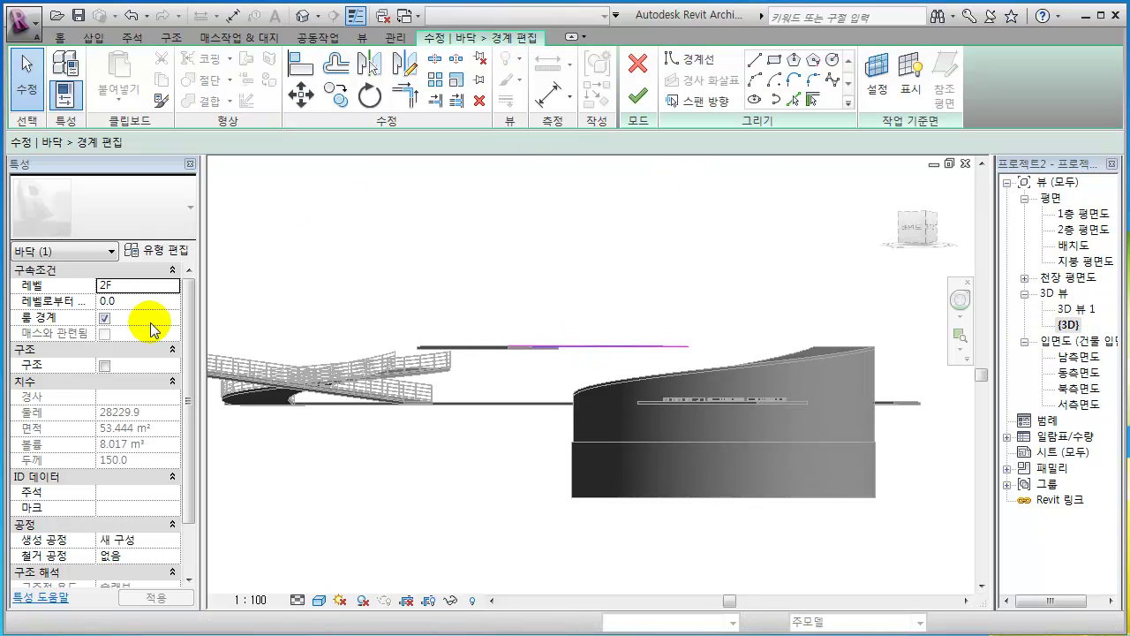
{"action": "middle_click_drag", "start_coordinate": [568, 421], "coordinate": [598, 522], "text": "shift"}
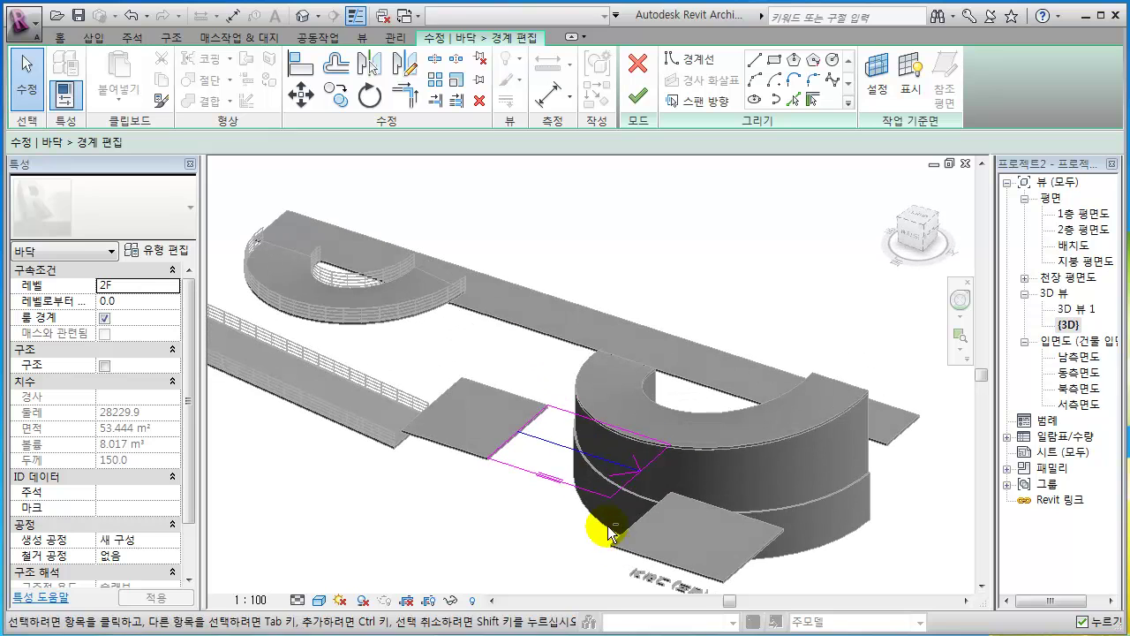
{"action": "left_click", "coordinate": [558, 454]}
{"action": "left_click", "coordinate": [175, 316]}
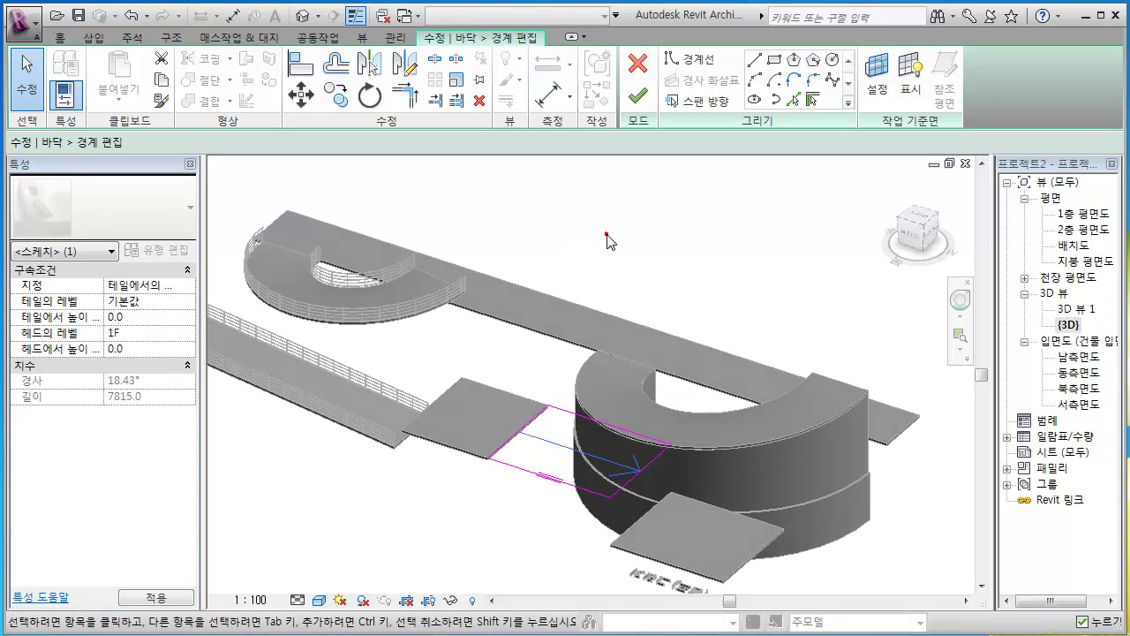
{"action": "left_click", "coordinate": [732, 159]}
{"action": "left_click", "coordinate": [638, 94]}
- Inspect the sloped connecting floor between the two rectangular floors from several angles in 3D
{"action": "left_click", "coordinate": [682, 207]}
{"action": "middle_click_drag", "start_coordinate": [694, 219], "coordinate": [412, 462], "text": "shift"}
{"action": "middle_click_drag", "start_coordinate": [558, 402], "coordinate": [797, 403], "text": "shift"}
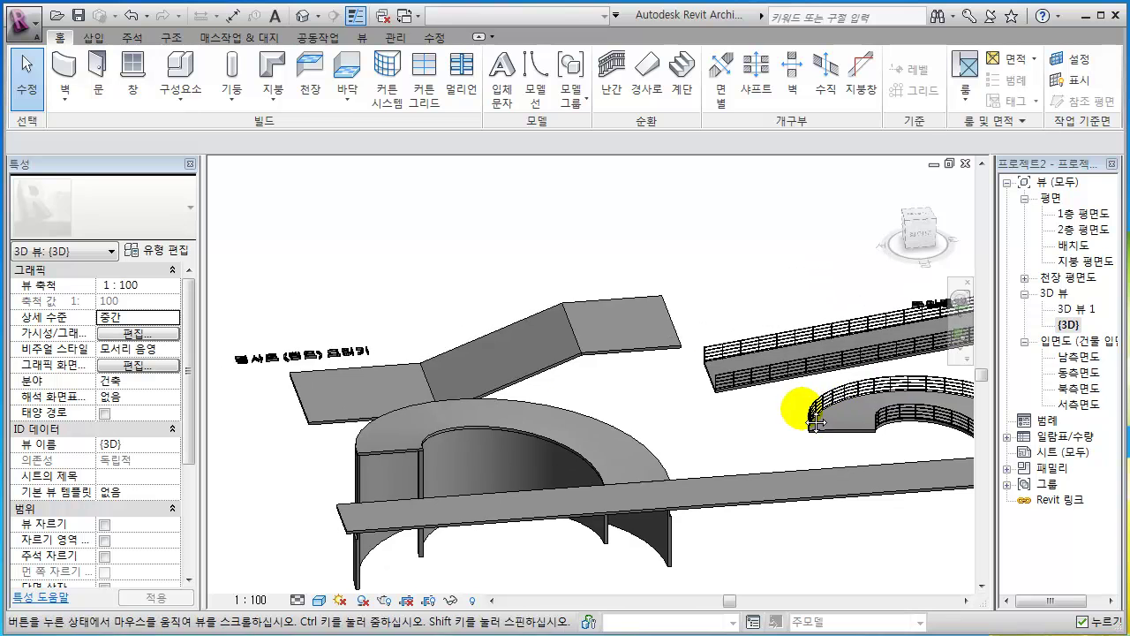
{"action": "middle_click_drag", "start_coordinate": [518, 409], "coordinate": [481, 437], "text": "shift"}
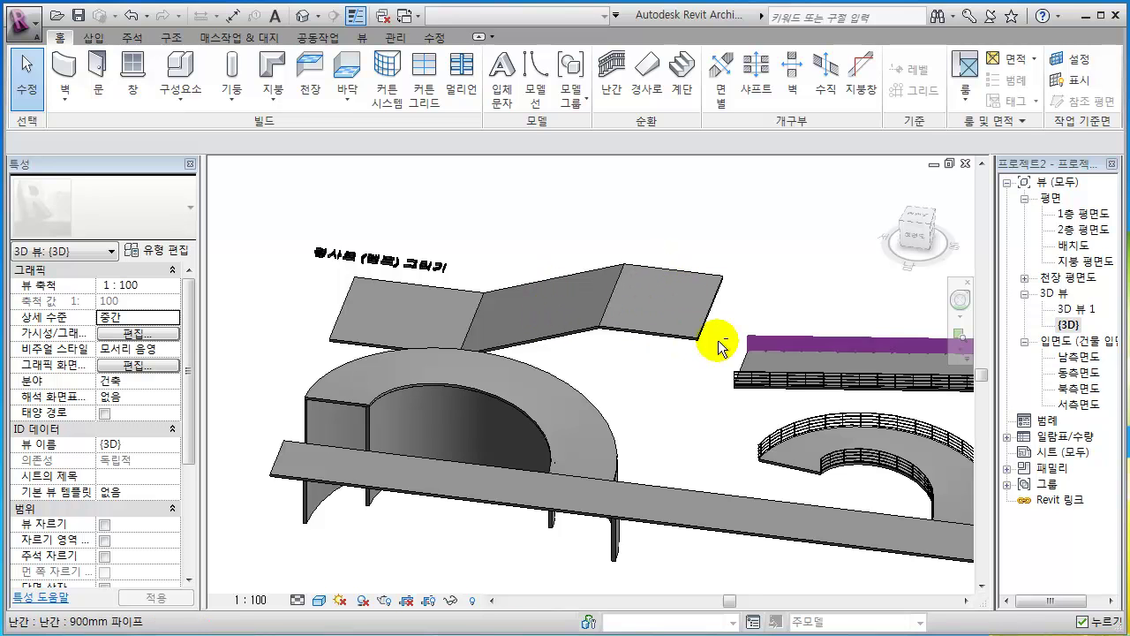
- Start a floor in the 2층 평면도 plan and sketch a slanted boundary line about 25 m long above the models, followed by a shorter end line
{"action": "double_click", "coordinate": [1085, 229]}
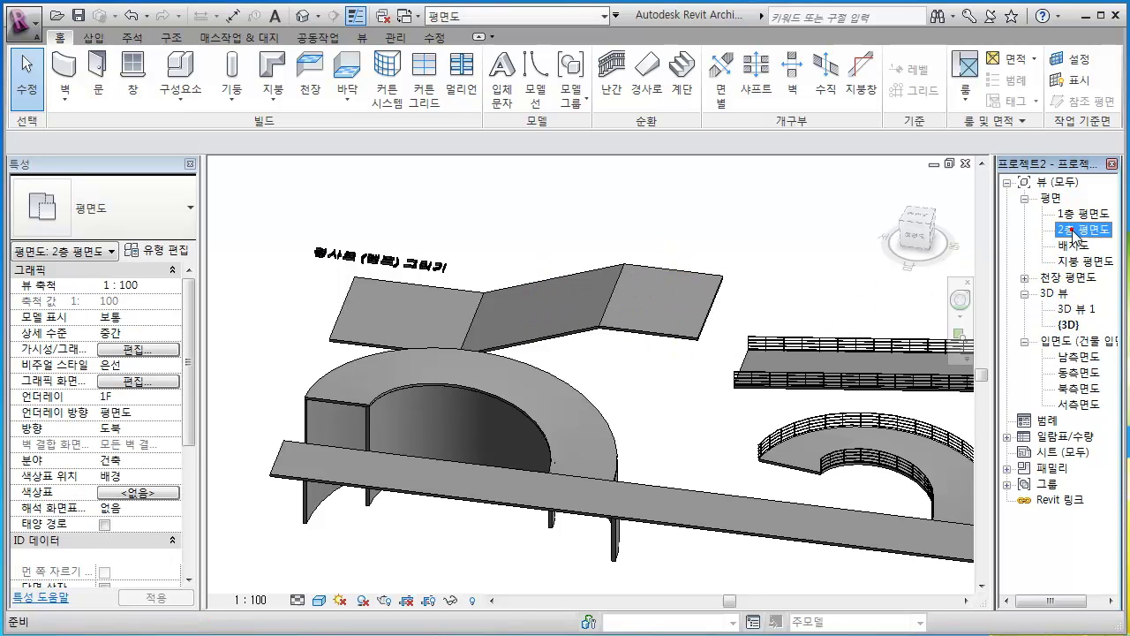
{"action": "middle_click_drag", "start_coordinate": [703, 322], "coordinate": [740, 403]}
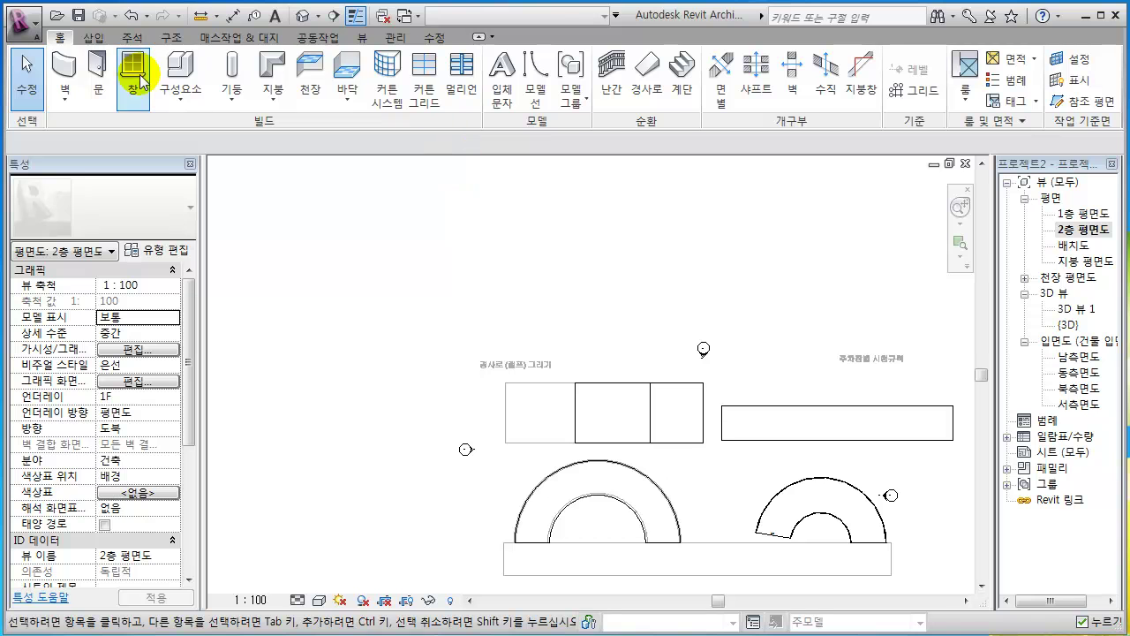
{"action": "left_click", "coordinate": [344, 92]}
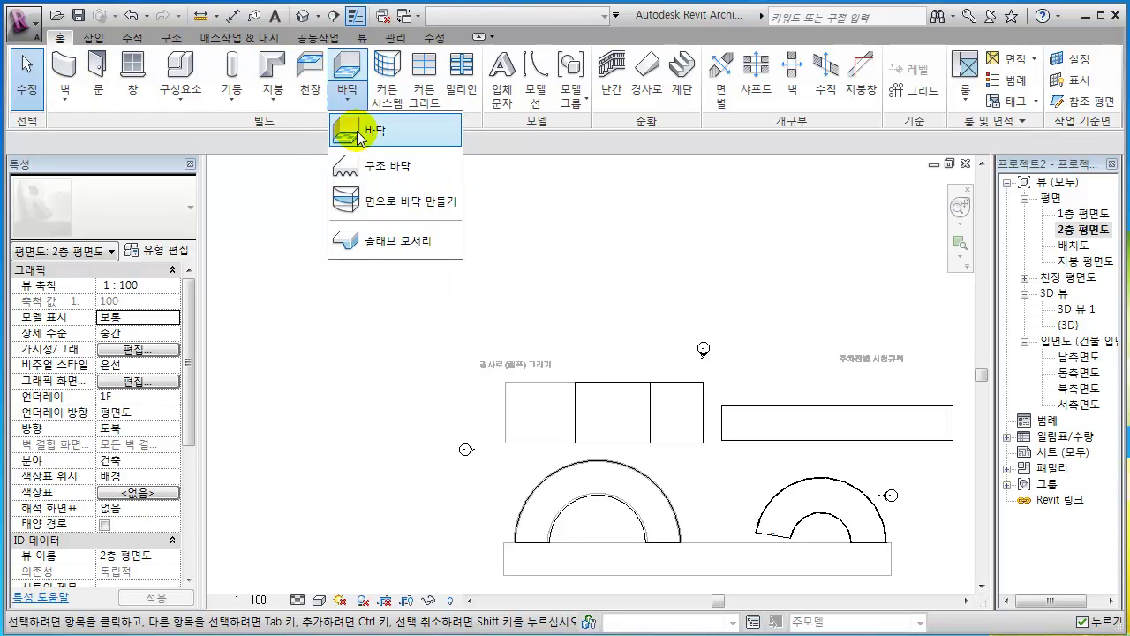
{"action": "left_click", "coordinate": [359, 120]}
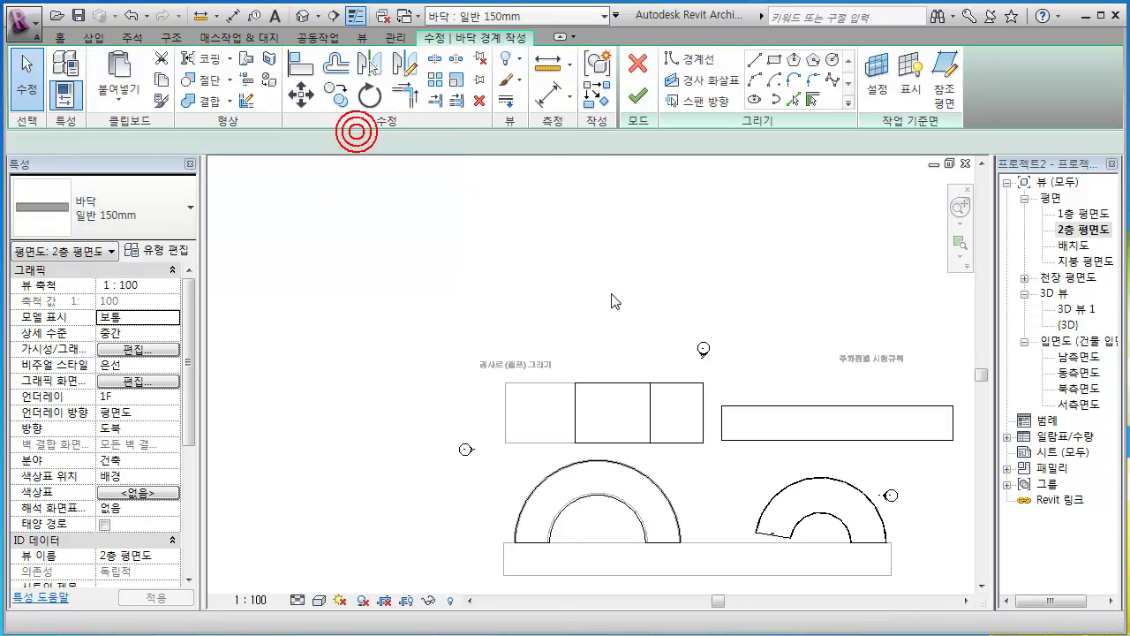
{"action": "left_click", "coordinate": [773, 60]}
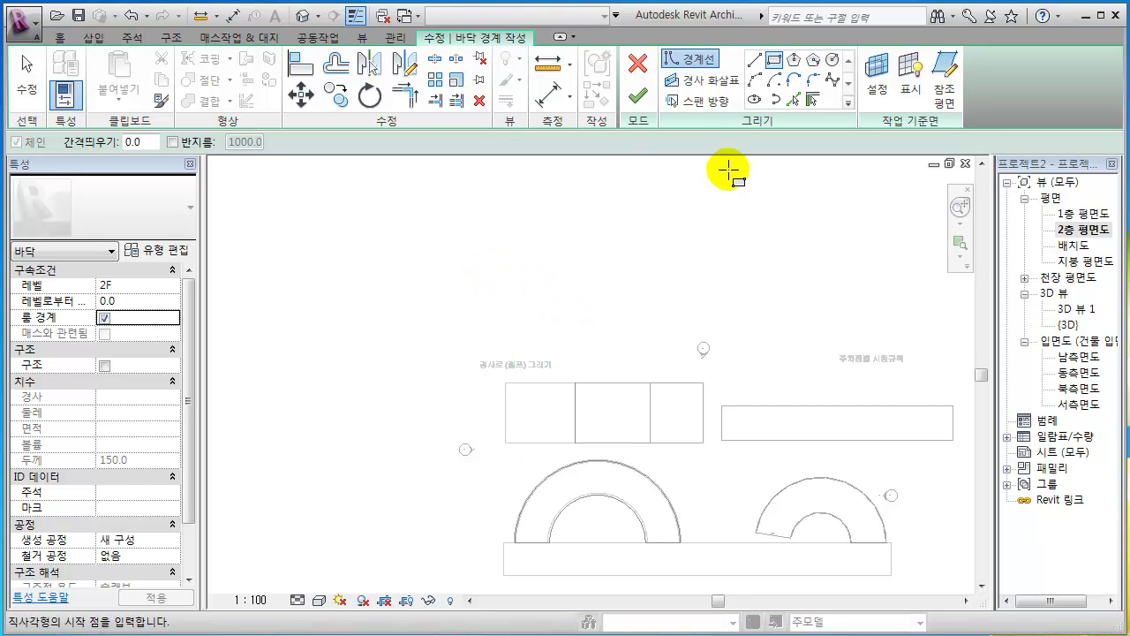
{"action": "left_click", "coordinate": [755, 68]}
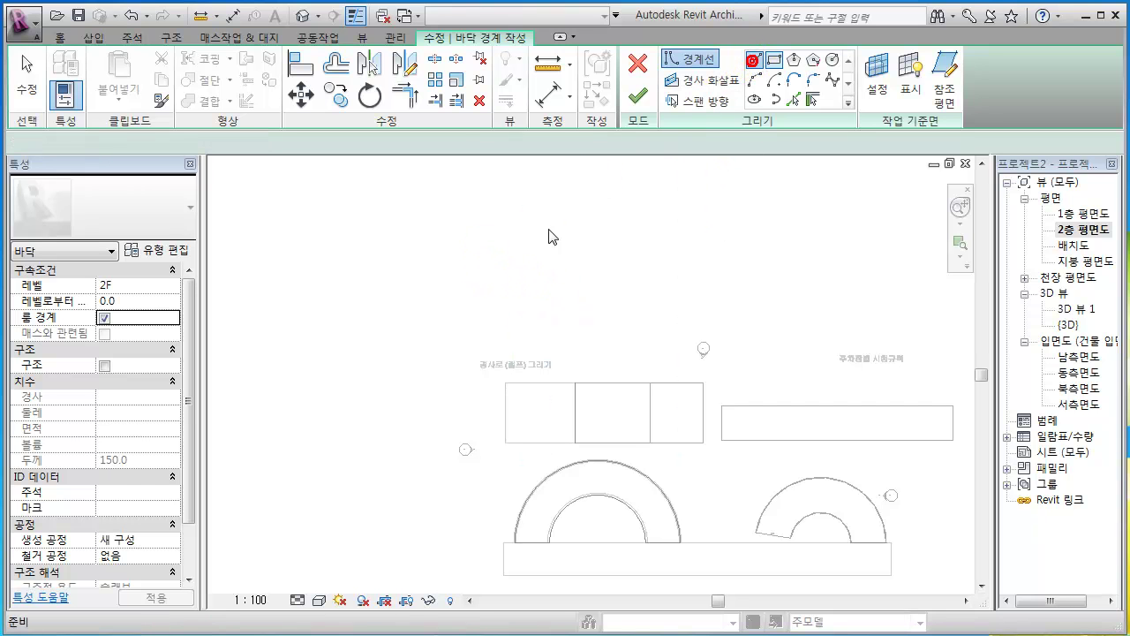
{"action": "left_click", "coordinate": [501, 250]}
{"action": "left_click", "coordinate": [738, 210]}
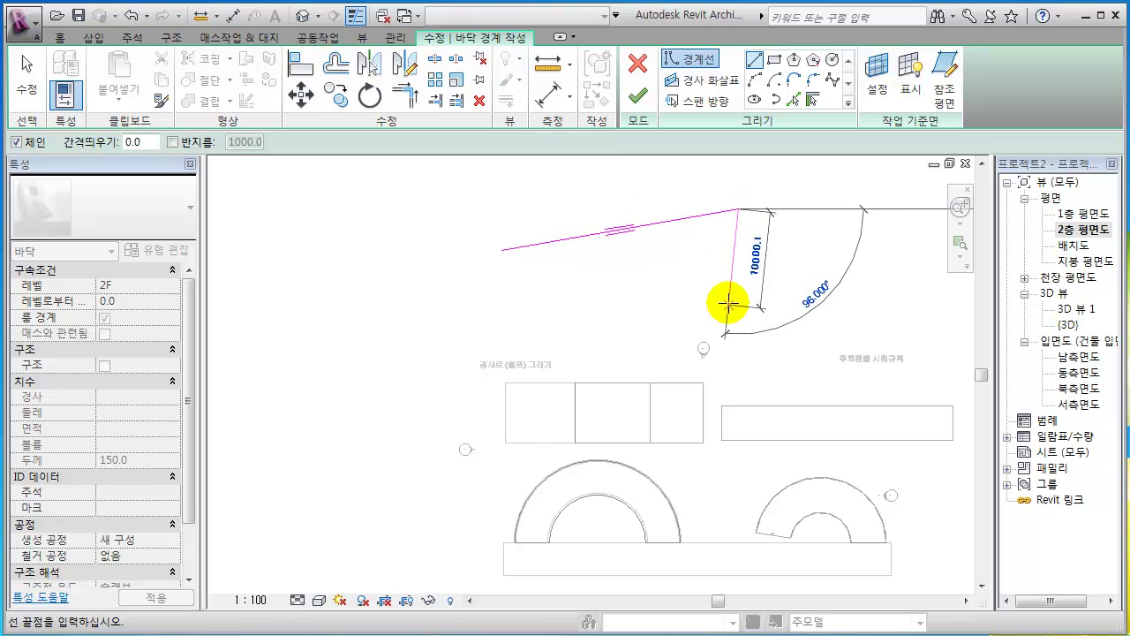
{"action": "left_click", "coordinate": [768, 301]}
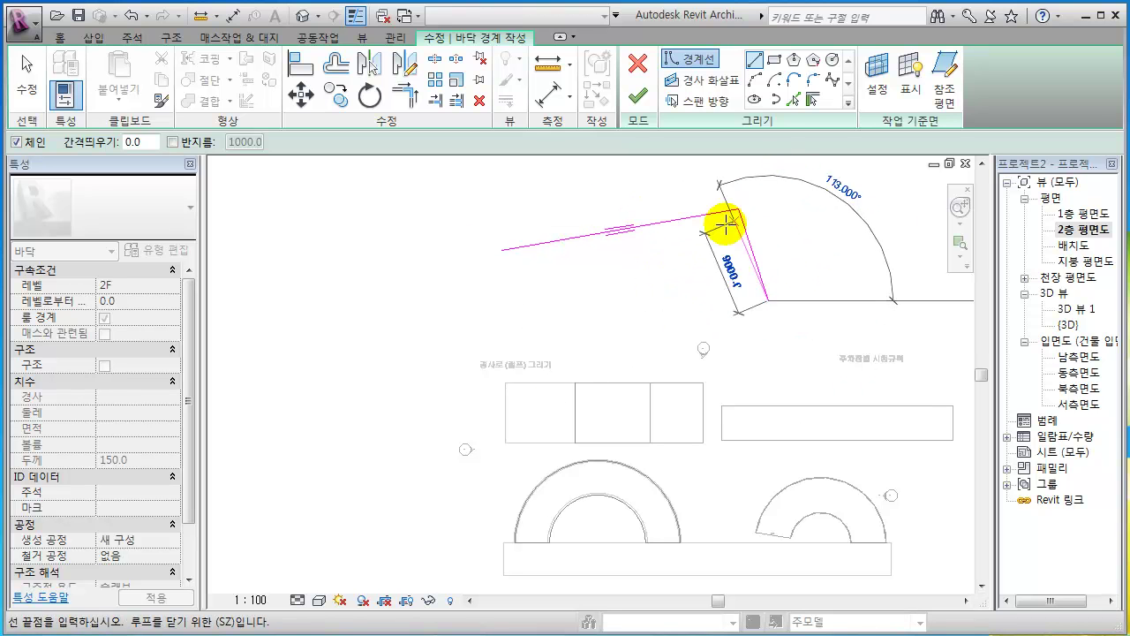
- Add an upward-bulging arc along the boundary's lower side and close the outline with a straight line at the other end
{"action": "left_click", "coordinate": [754, 80]}
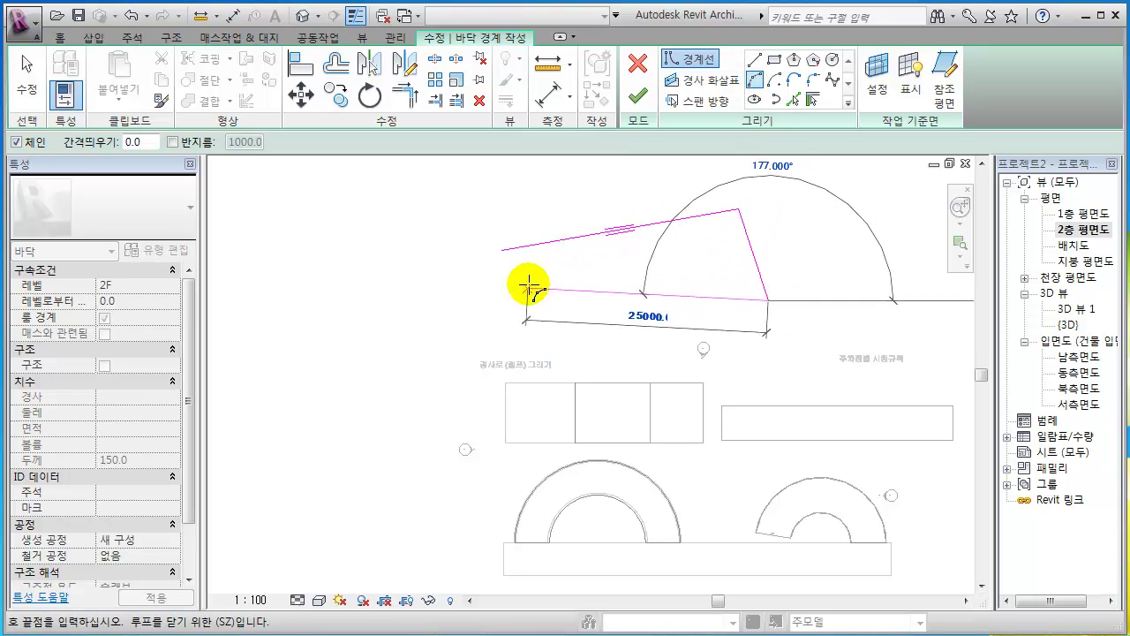
{"action": "left_click", "coordinate": [517, 298]}
{"action": "left_click", "coordinate": [639, 260]}
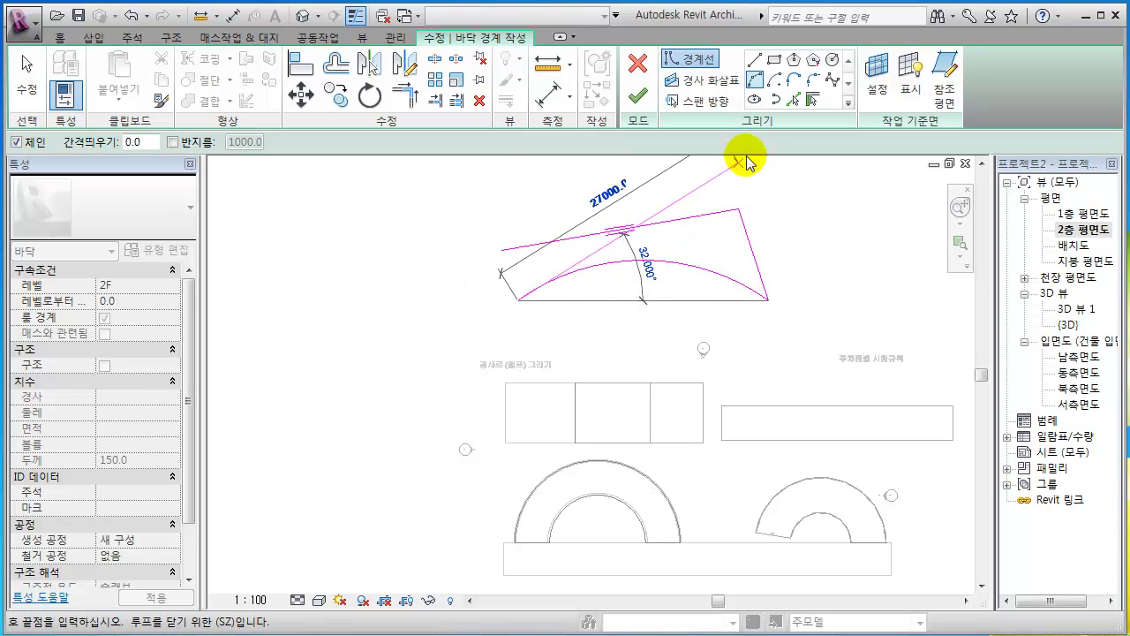
{"action": "left_click", "coordinate": [754, 59]}
{"action": "left_click", "coordinate": [502, 251]}
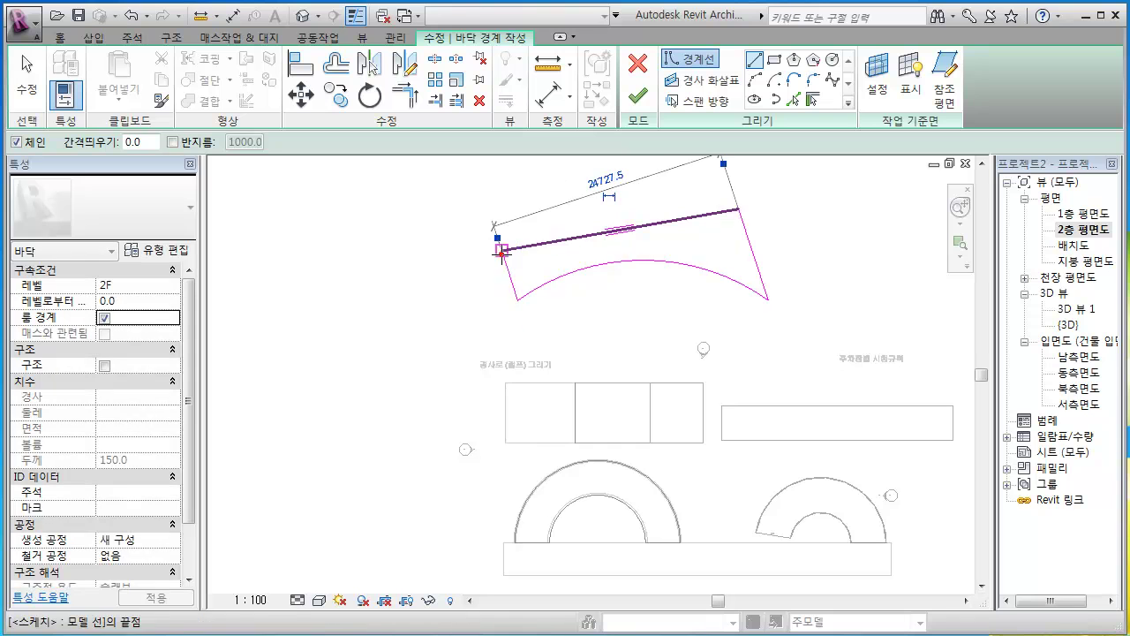
{"action": "key", "text": "Escape"}
{"action": "key", "text": "Escape"}
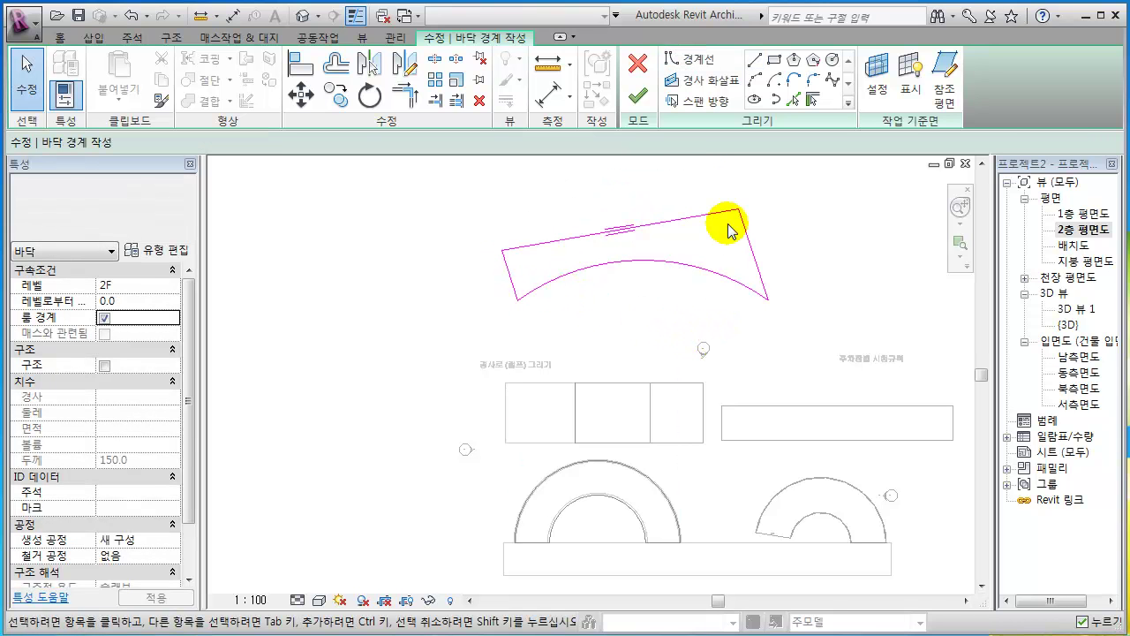
- Draw a slope arrow about 25190 mm long across the boundary, from its longer straight end edge to the shorter one
{"action": "left_click", "coordinate": [685, 80]}
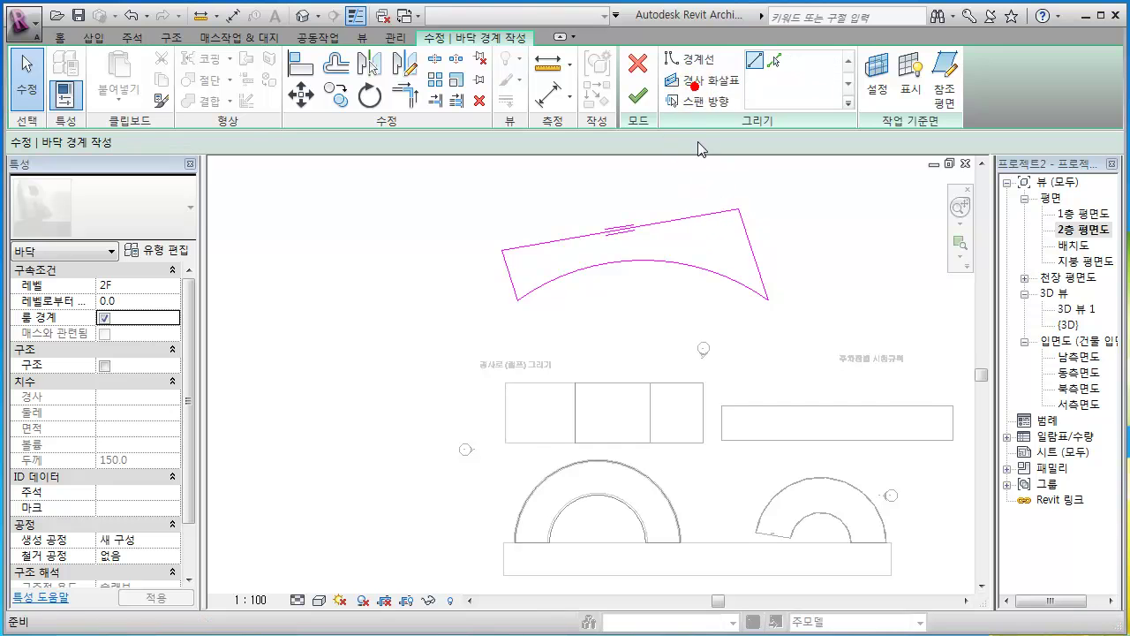
{"action": "left_click", "coordinate": [746, 237]}
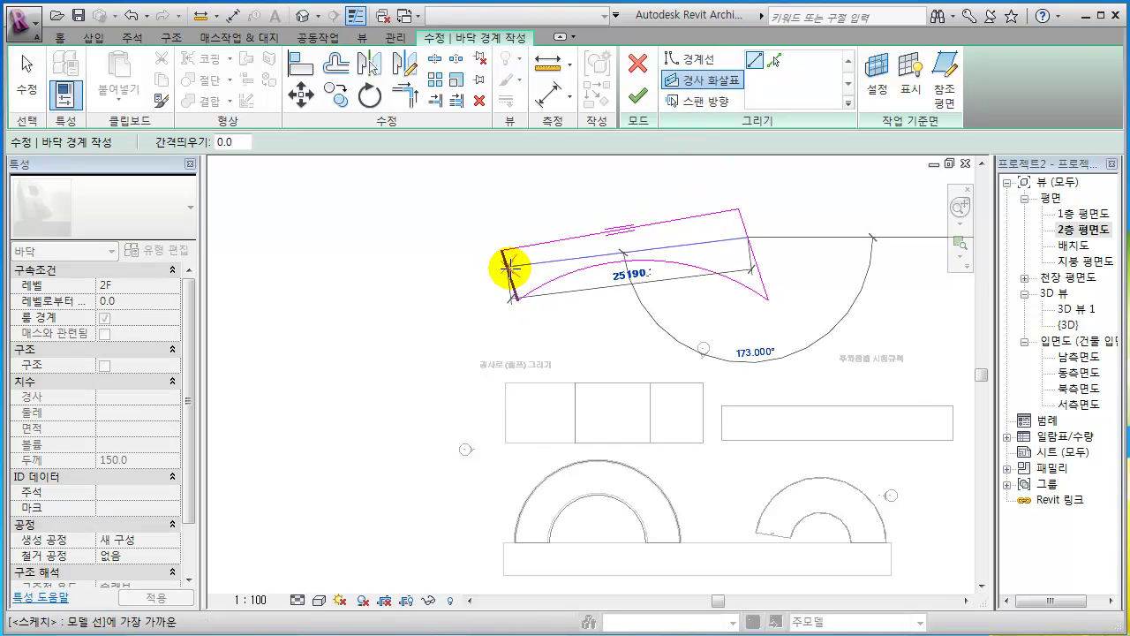
{"action": "left_click", "coordinate": [510, 268]}
{"action": "key", "text": "Escape"}
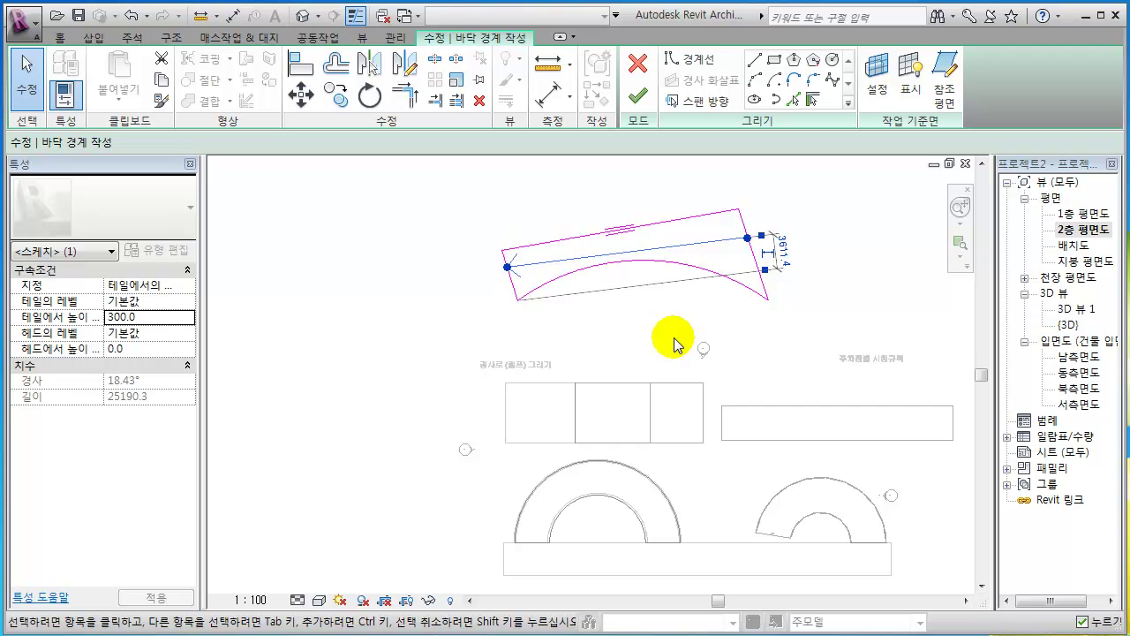
- Set the slope arrow's tail height offset to 0 and its head level to 1F, and finish the floor
{"action": "left_click", "coordinate": [673, 335]}
{"action": "left_click", "coordinate": [654, 251]}
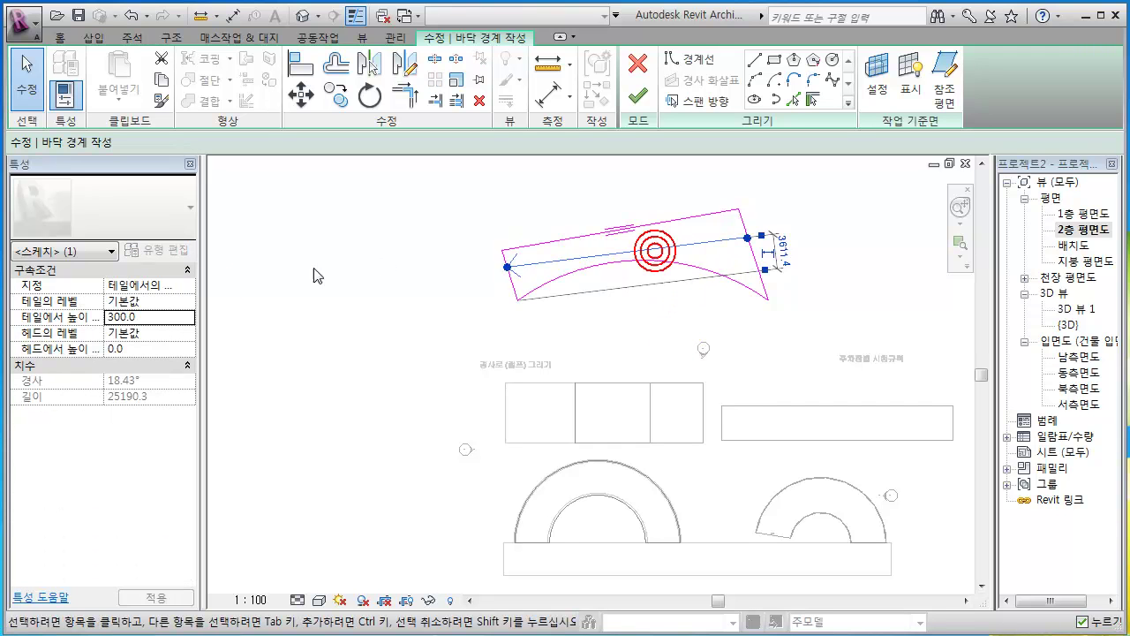
{"action": "left_click", "coordinate": [152, 316]}
{"action": "type", "text": "0"}
{"action": "left_click", "coordinate": [181, 333]}
{"action": "left_click", "coordinate": [189, 333]}
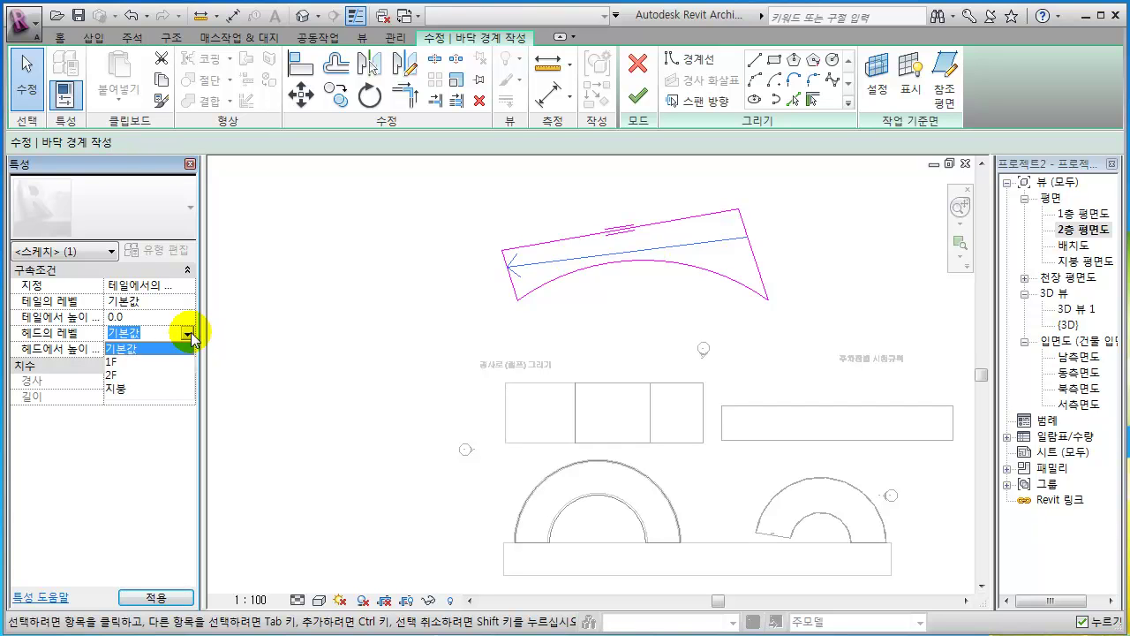
{"action": "left_click", "coordinate": [133, 361]}
{"action": "left_click", "coordinate": [383, 315]}
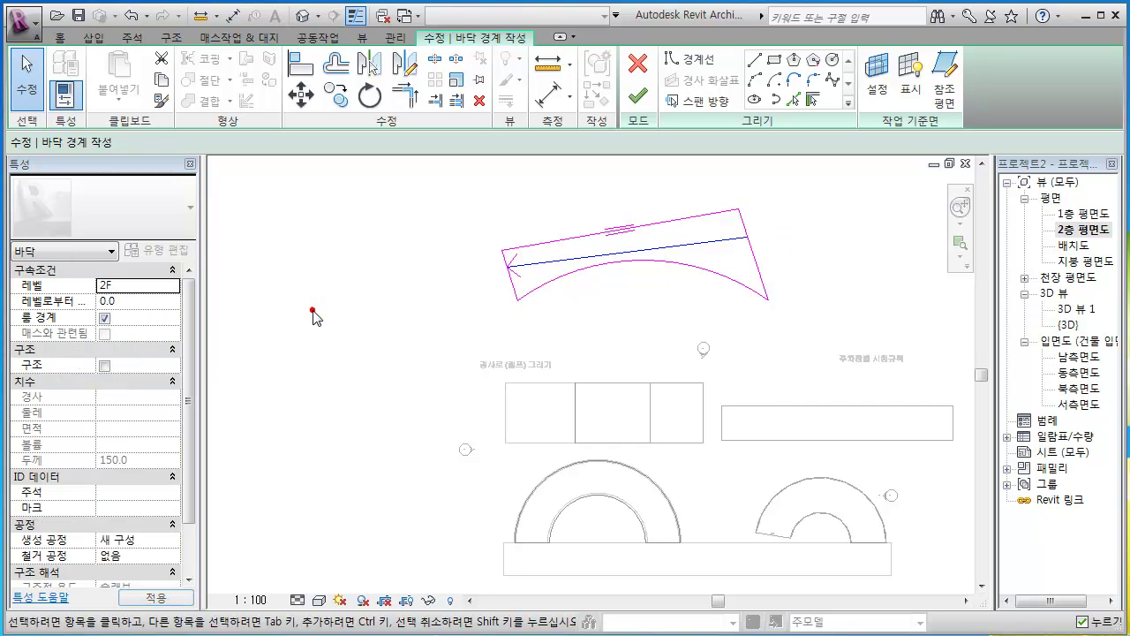
{"action": "left_click", "coordinate": [638, 95]}
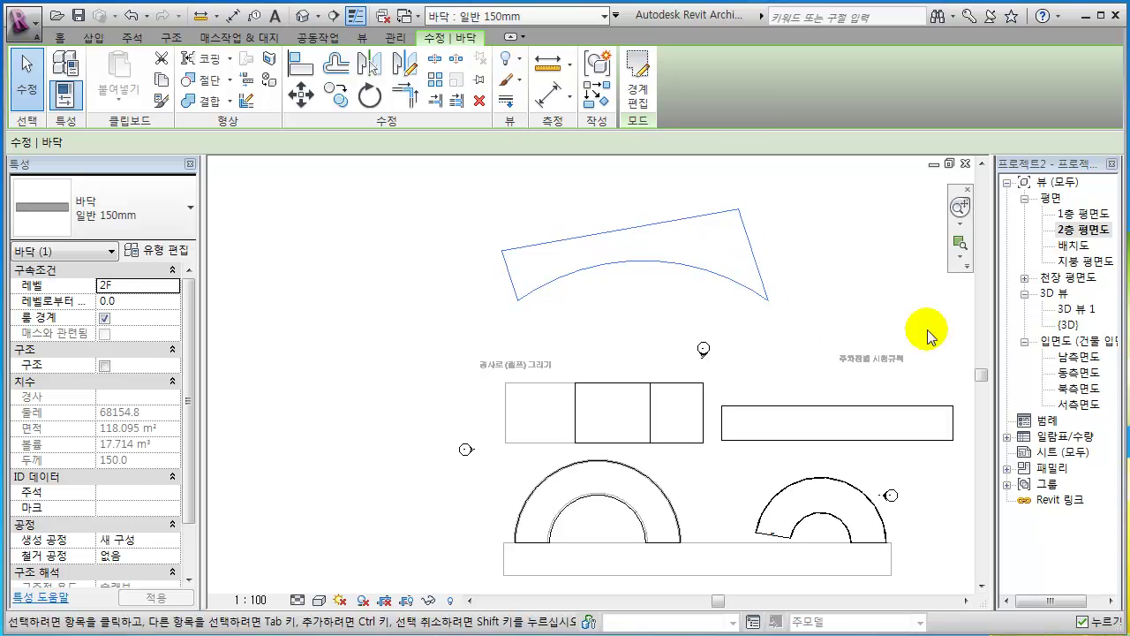
- Inspect the new arc-edged sloped floor alongside the other ramps in the {3D} view
{"action": "double_click", "coordinate": [1059, 325]}
{"action": "middle_click_drag", "start_coordinate": [755, 379], "coordinate": [782, 450], "text": "shift"}
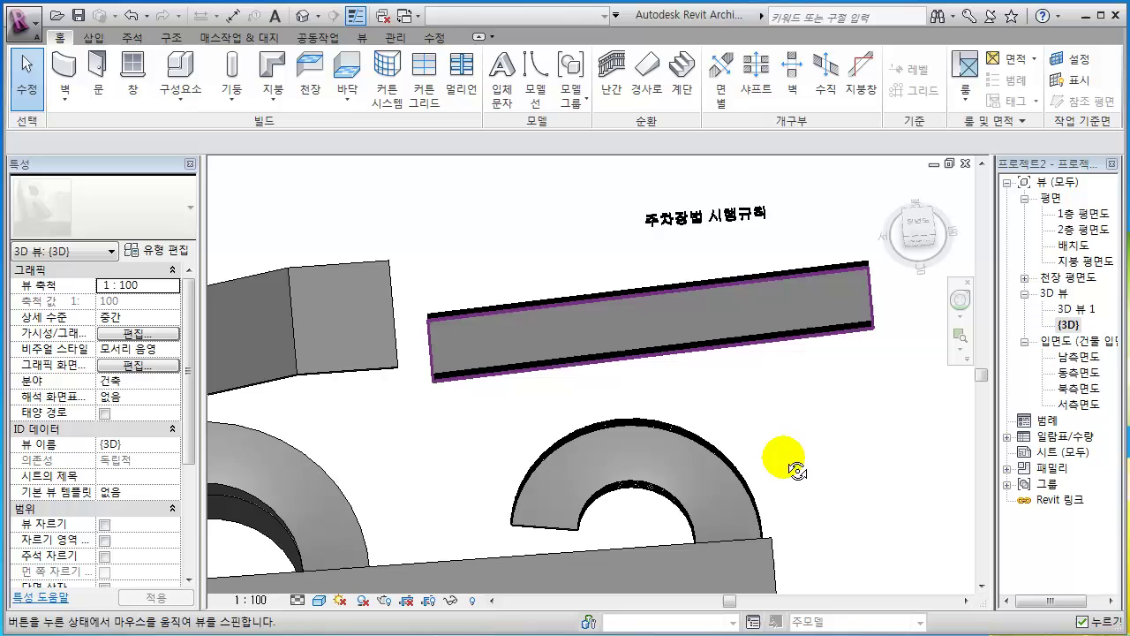
{"action": "middle_click_drag", "start_coordinate": [786, 462], "coordinate": [691, 369], "text": "shift"}
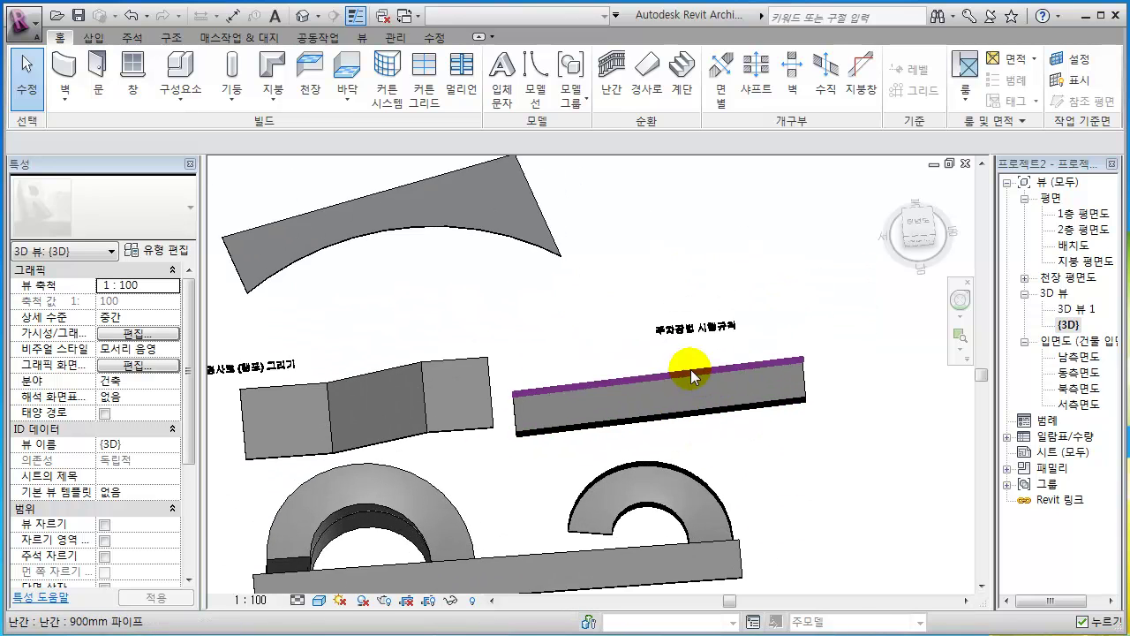
{"action": "scroll", "coordinate": [690, 369], "scroll_direction": "up", "scroll_amount": 2}
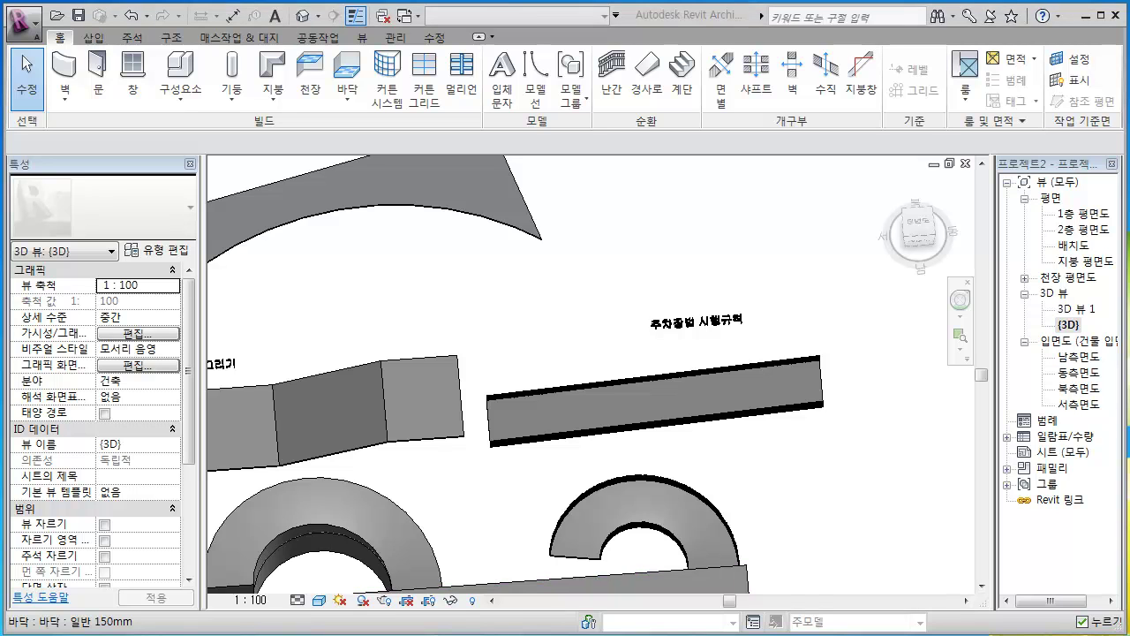
{"action": "mouse_move", "coordinate": [709, 103]}
{"action": "left_mouse_down"}
{"action": "mouse_move", "coordinate": [711, 143]}
{"action": "mouse_move", "coordinate": [748, 146]}
{"action": "left_mouse_up"}
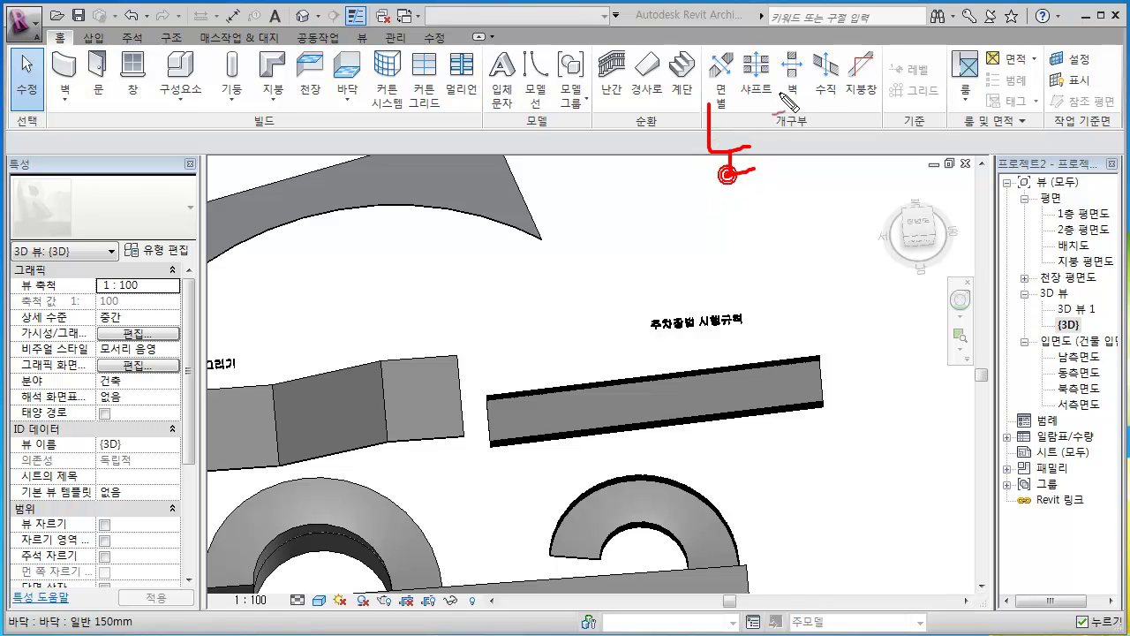
{"action": "left_click_drag", "start_coordinate": [806, 164], "coordinate": [804, 166]}
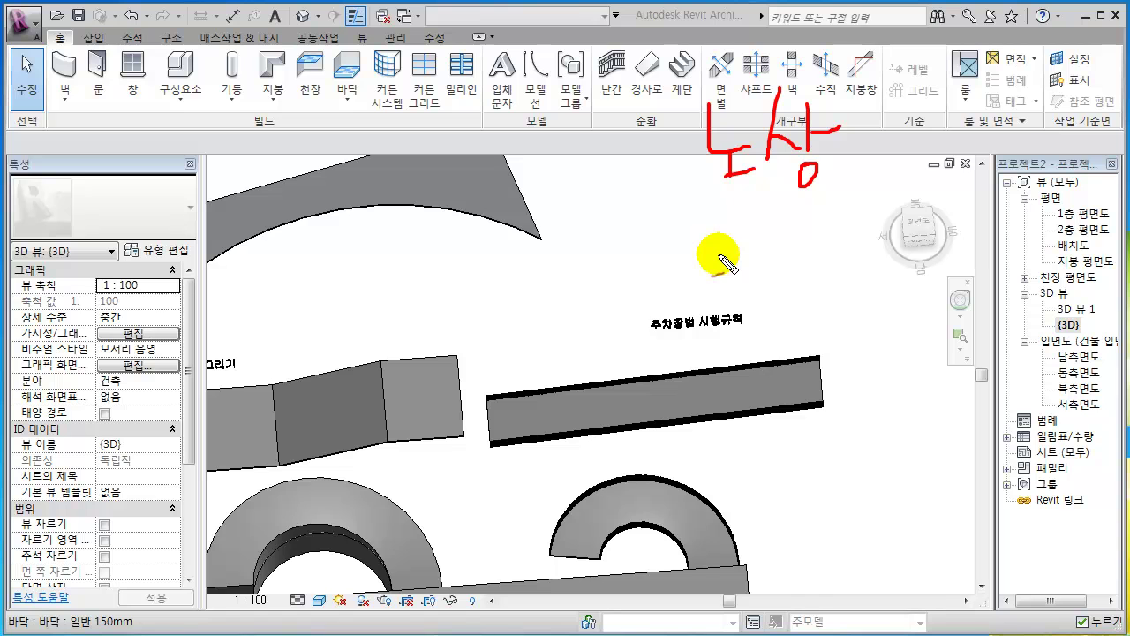
{"action": "left_click_drag", "start_coordinate": [717, 255], "coordinate": [798, 280]}
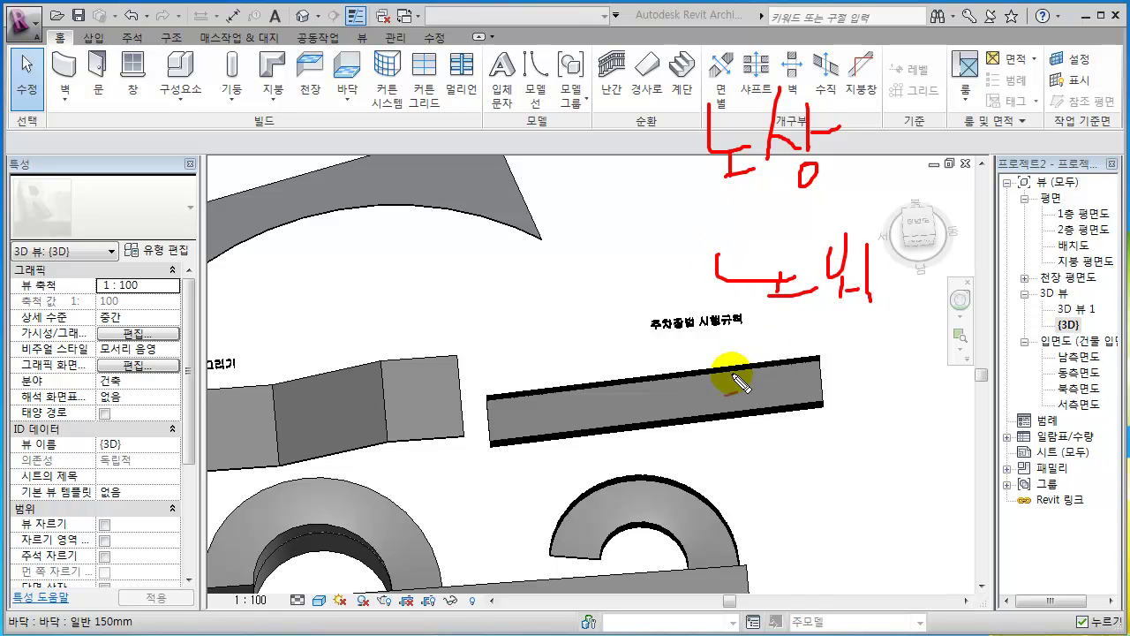
{"action": "mouse_move", "coordinate": [767, 446]}
{"action": "left_mouse_down"}
{"action": "mouse_move", "coordinate": [767, 524]}
{"action": "mouse_move", "coordinate": [800, 492]}
{"action": "left_mouse_up"}
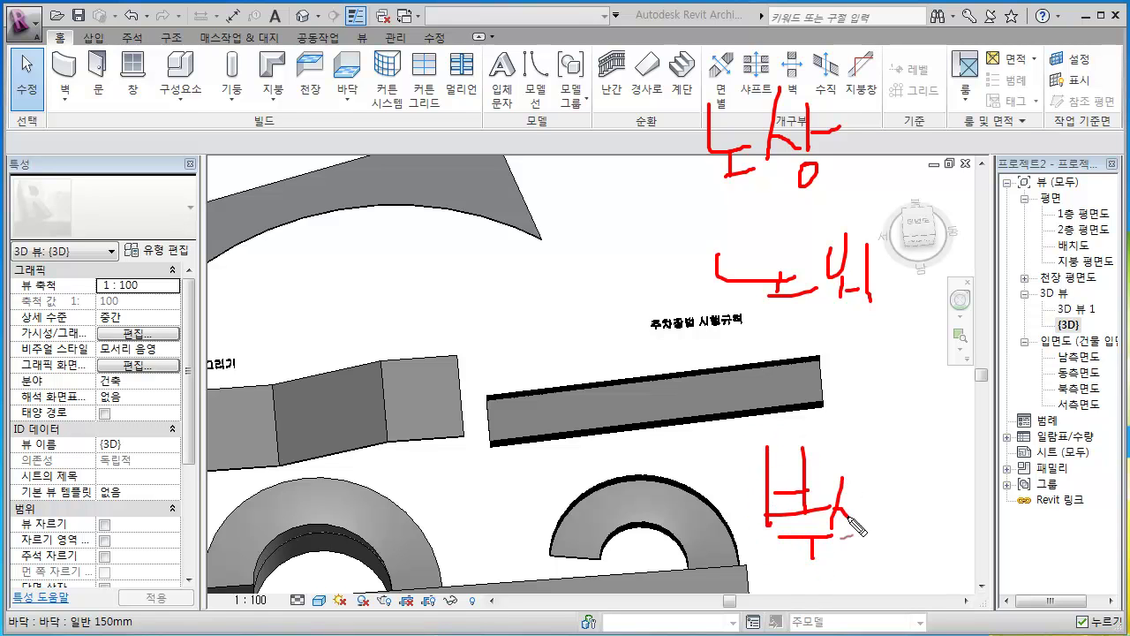
{"action": "left_click_drag", "start_coordinate": [852, 534], "coordinate": [902, 530]}
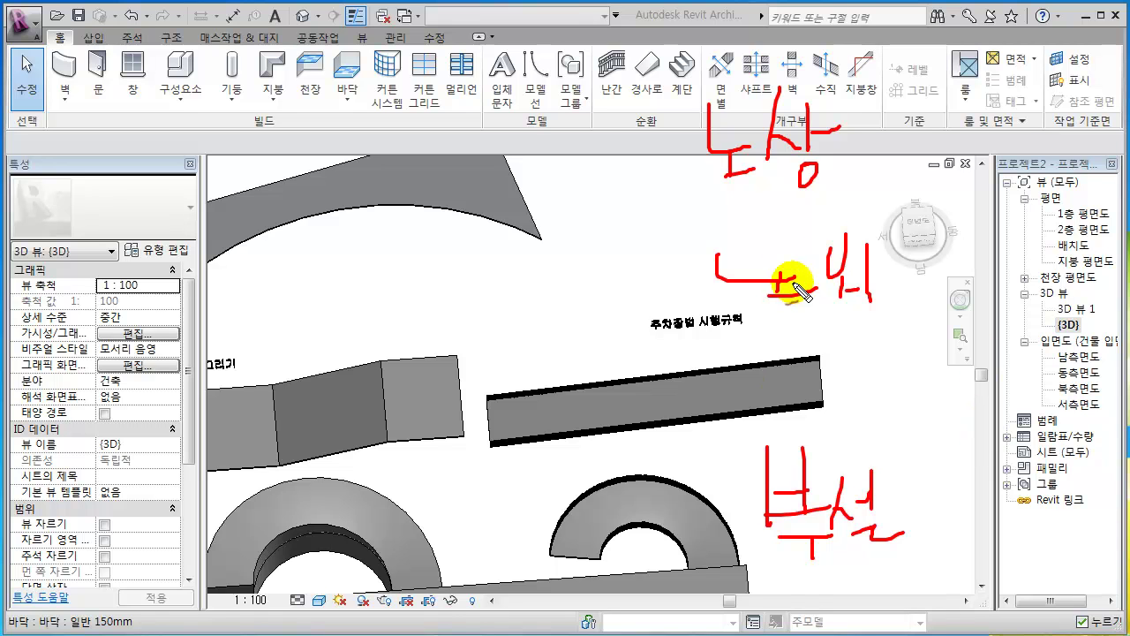
{"action": "mouse_move", "coordinate": [728, 187]}
{"action": "left_mouse_down"}
{"action": "mouse_move", "coordinate": [707, 60]}
{"action": "mouse_move", "coordinate": [865, 139]}
{"action": "mouse_move", "coordinate": [833, 179]}
{"action": "mouse_move", "coordinate": [849, 189]}
{"action": "left_mouse_up"}
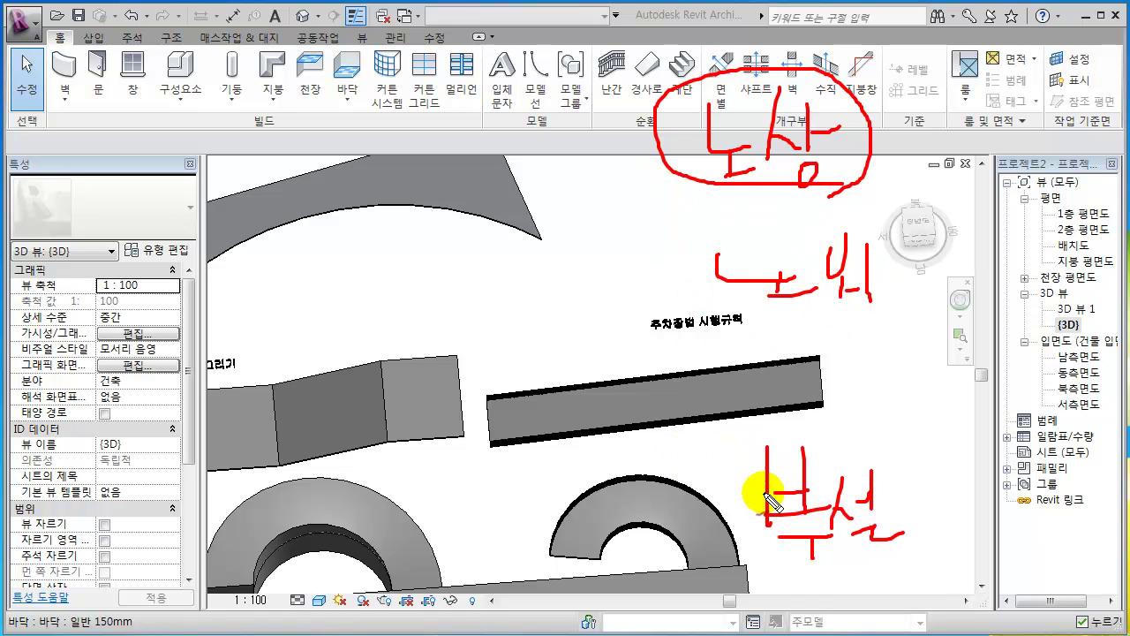
{"action": "mouse_move", "coordinate": [897, 573]}
{"action": "left_mouse_down"}
{"action": "mouse_move", "coordinate": [719, 585]}
{"action": "mouse_move", "coordinate": [668, 462]}
{"action": "mouse_move", "coordinate": [900, 396]}
{"action": "mouse_move", "coordinate": [934, 570]}
{"action": "mouse_move", "coordinate": [849, 584]}
{"action": "left_mouse_up"}
{"action": "left_click_drag", "start_coordinate": [569, 510], "coordinate": [670, 511]}
{"action": "mouse_move", "coordinate": [672, 433]}
{"action": "left_mouse_down"}
{"action": "mouse_move", "coordinate": [698, 449]}
{"action": "mouse_move", "coordinate": [739, 433]}
{"action": "mouse_move", "coordinate": [766, 399]}
{"action": "left_mouse_up"}
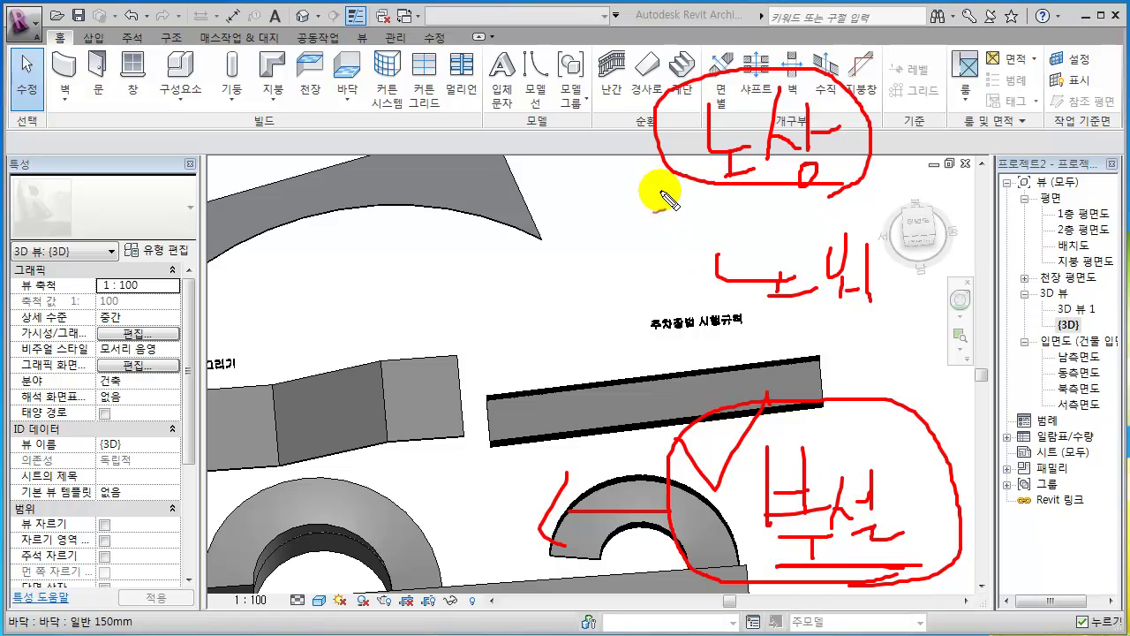
{"action": "left_click_drag", "start_coordinate": [622, 148], "coordinate": [636, 233]}
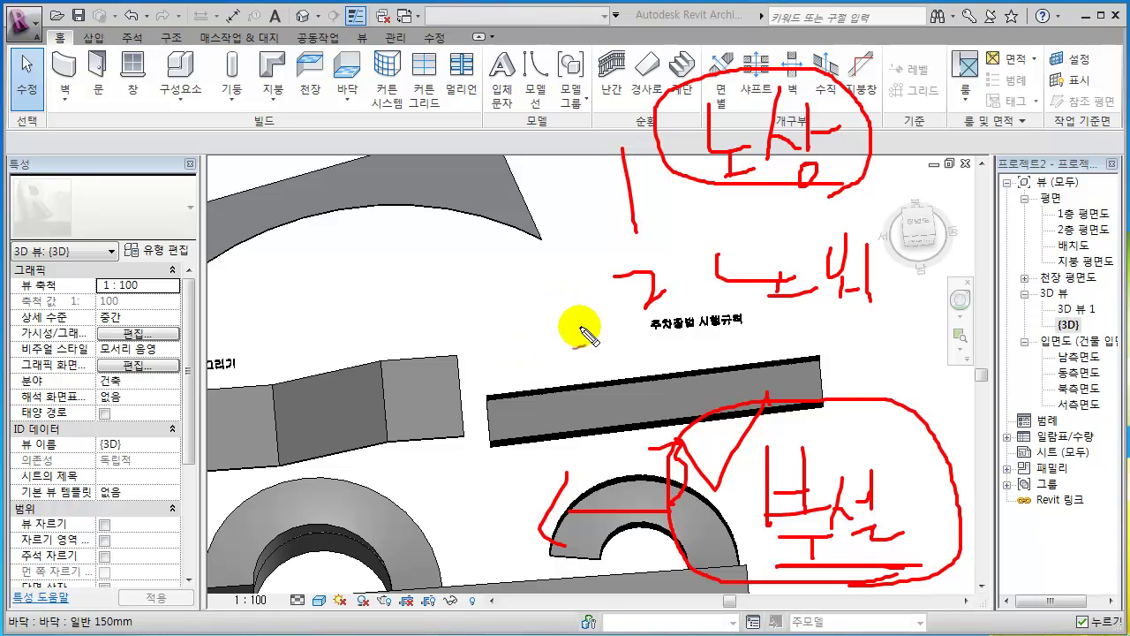
{"action": "key", "text": "Escape"}
{"action": "left_click", "coordinate": [749, 285]}
{"action": "left_click", "coordinate": [761, 436]}
{"action": "scroll", "coordinate": [762, 438], "scroll_direction": "down", "scroll_amount": 3}
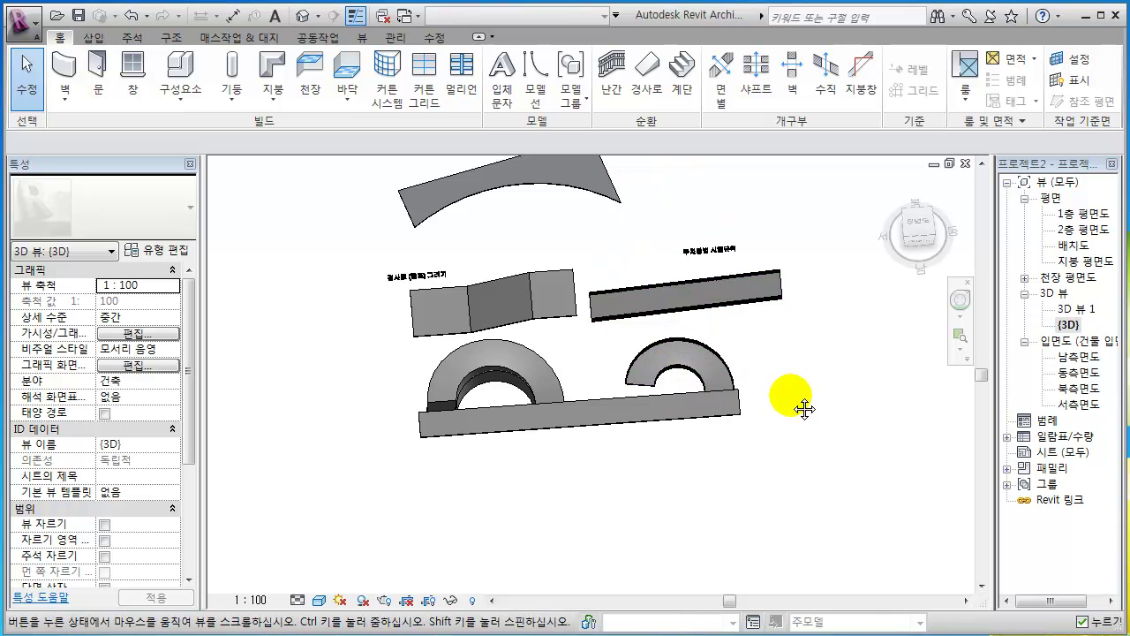
{"action": "middle_click_drag", "start_coordinate": [782, 399], "coordinate": [763, 478]}
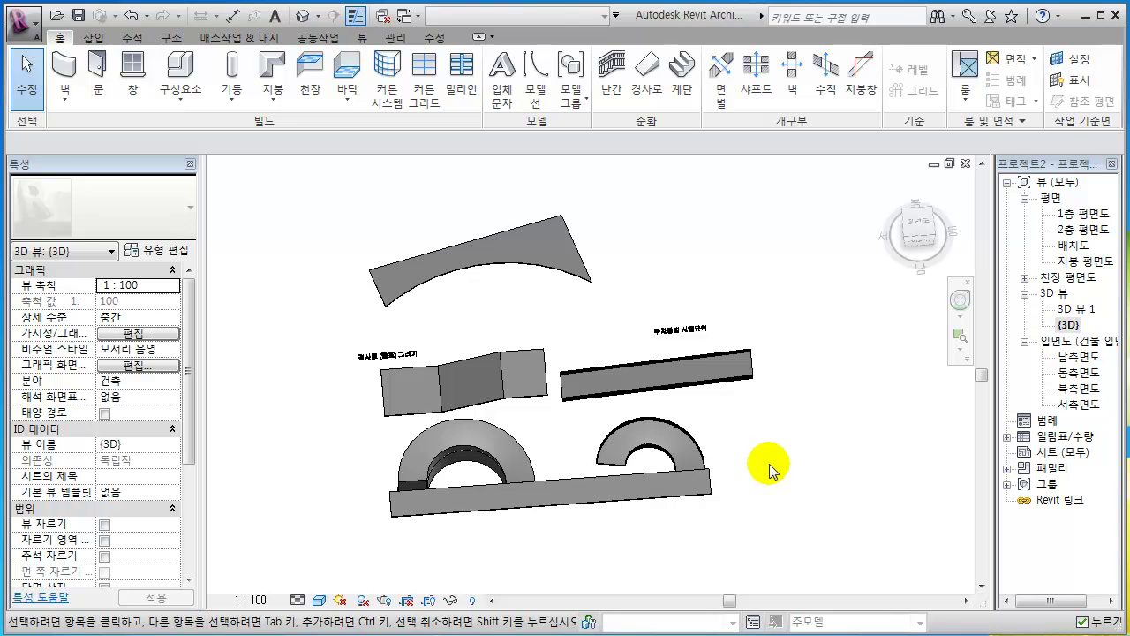
{"action": "middle_click_drag", "start_coordinate": [626, 453], "coordinate": [658, 468]}
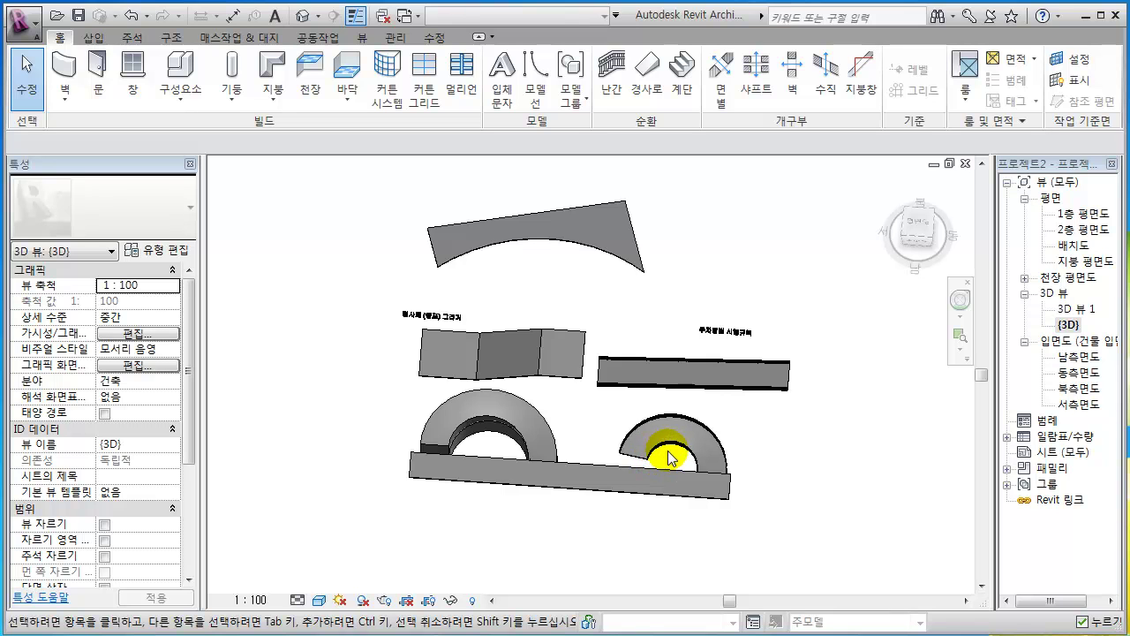
{"action": "middle_click_drag", "start_coordinate": [669, 457], "coordinate": [580, 509]}
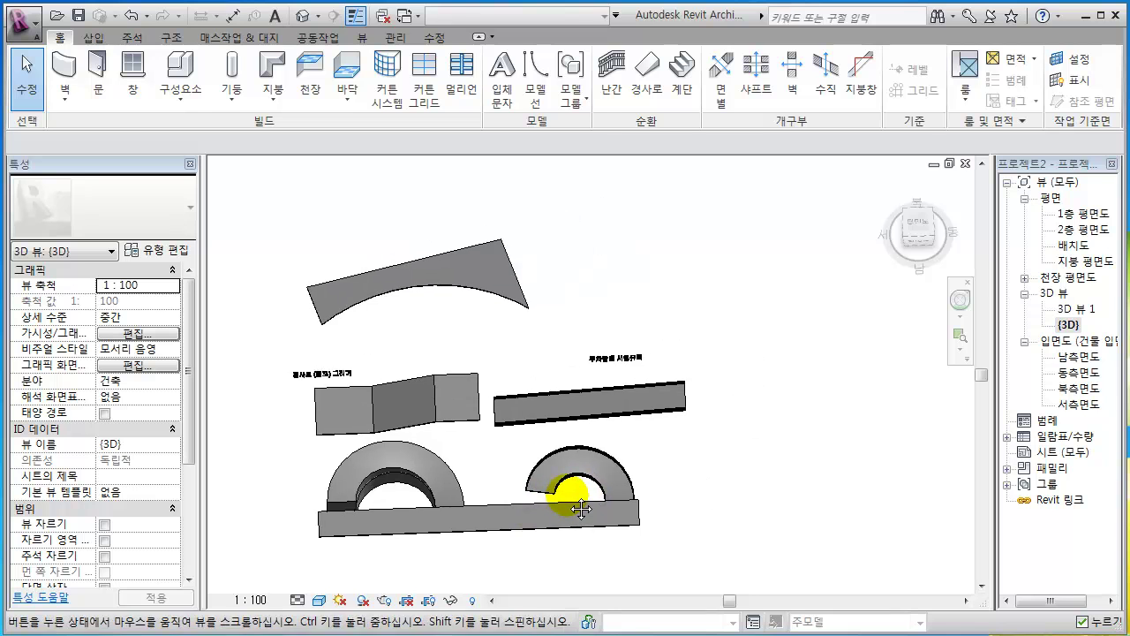
{"action": "scroll", "coordinate": [567, 492], "scroll_direction": "up", "scroll_amount": 2}
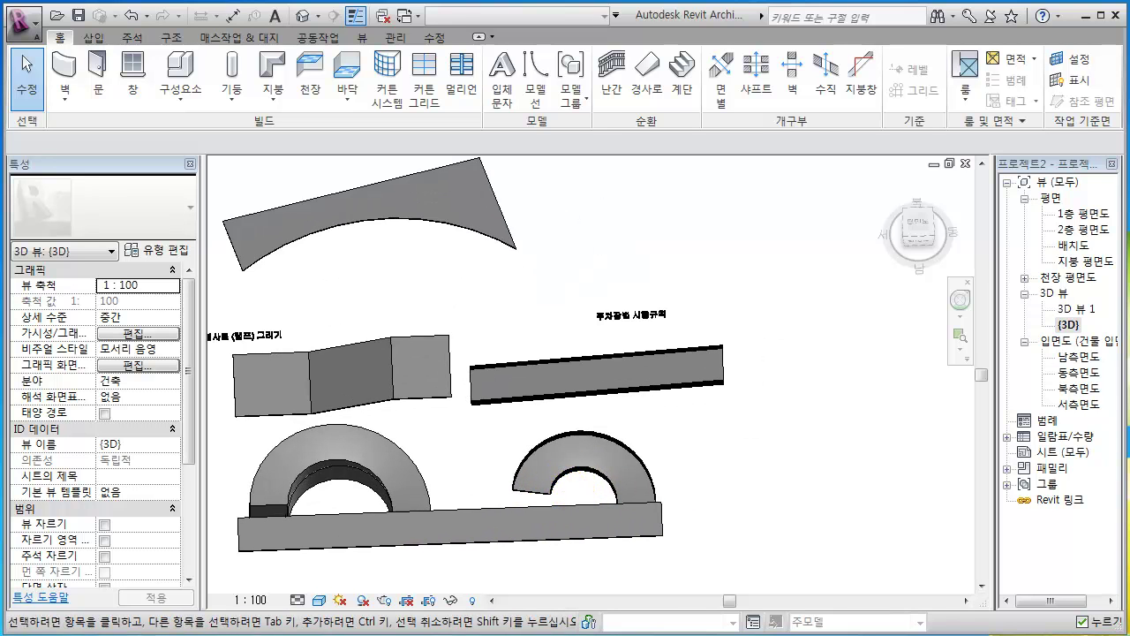
- Switch to Internet Explorer to view the 주차장법 law page over the model, and move its window aside to uncover the ramps
{"action": "key", "text": "alt+Tab"}
{"action": "left_click_drag", "start_coordinate": [874, 24], "coordinate": [668, 55]}
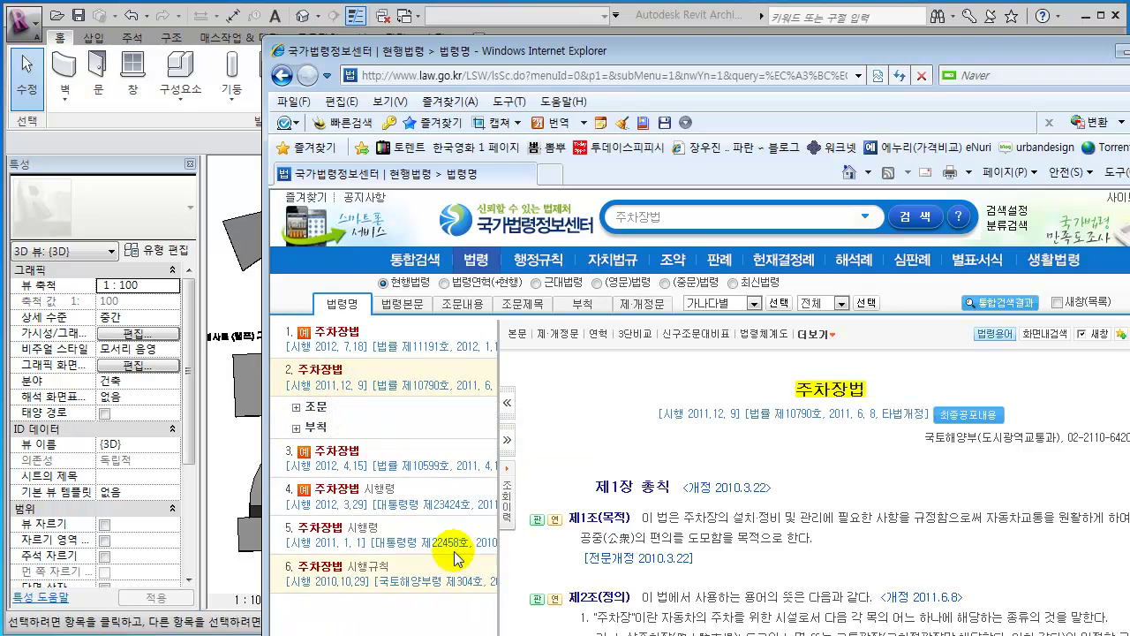
{"action": "left_click_drag", "start_coordinate": [569, 51], "coordinate": [1129, 18]}
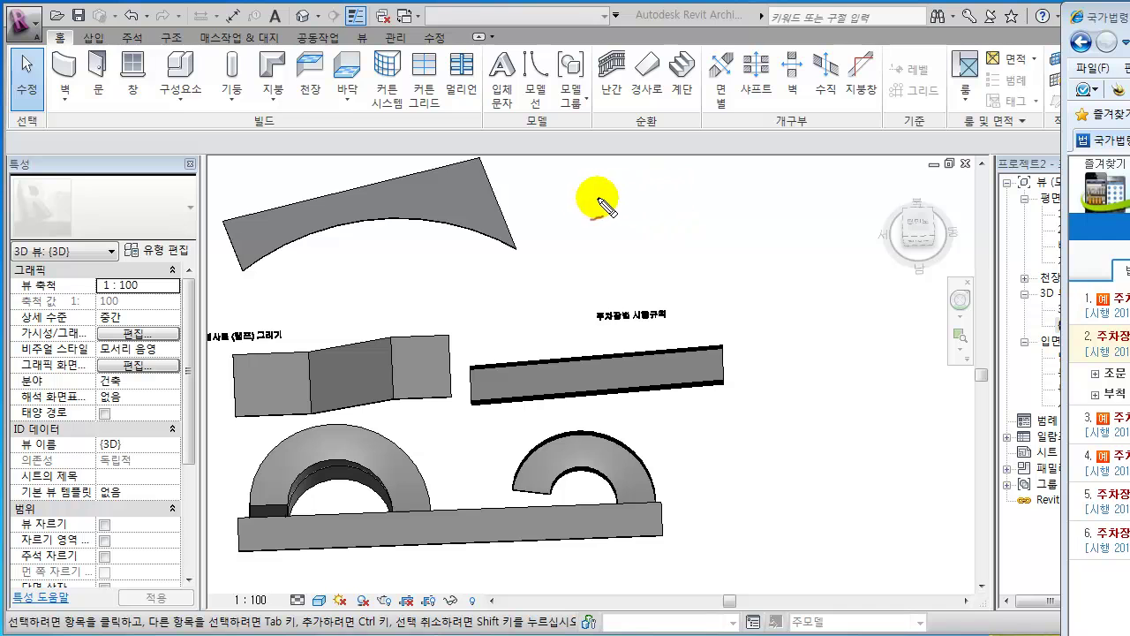
{"action": "left_click_drag", "start_coordinate": [602, 179], "coordinate": [775, 181]}
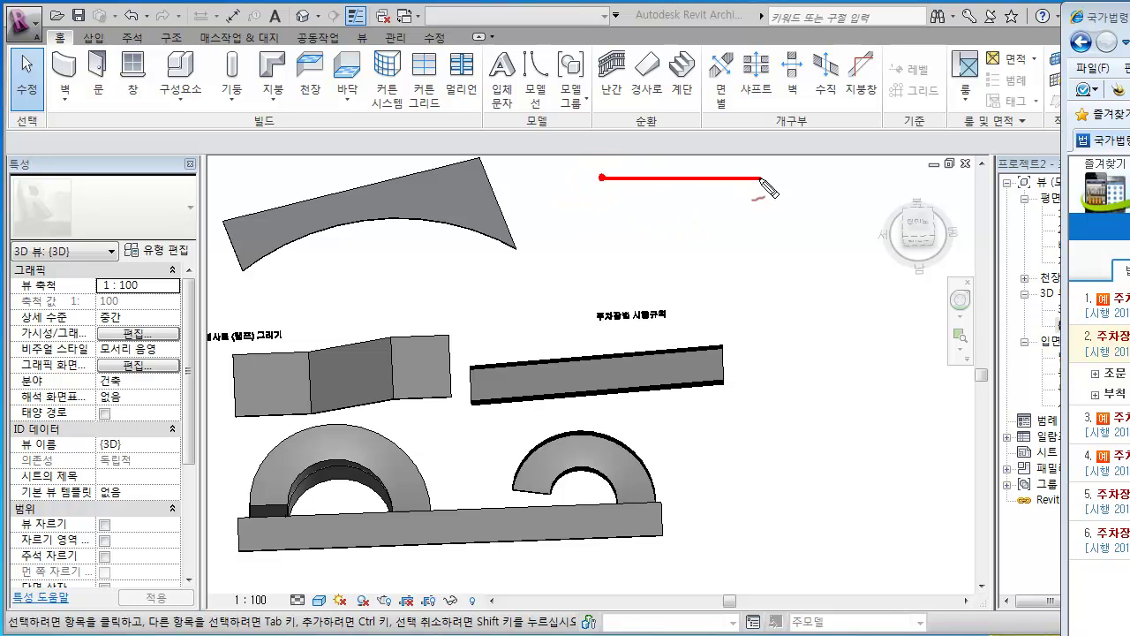
{"action": "left_click_drag", "start_coordinate": [610, 295], "coordinate": [838, 293]}
{"action": "left_click_drag", "start_coordinate": [703, 180], "coordinate": [696, 316]}
{"action": "left_click_drag", "start_coordinate": [716, 167], "coordinate": [691, 202]}
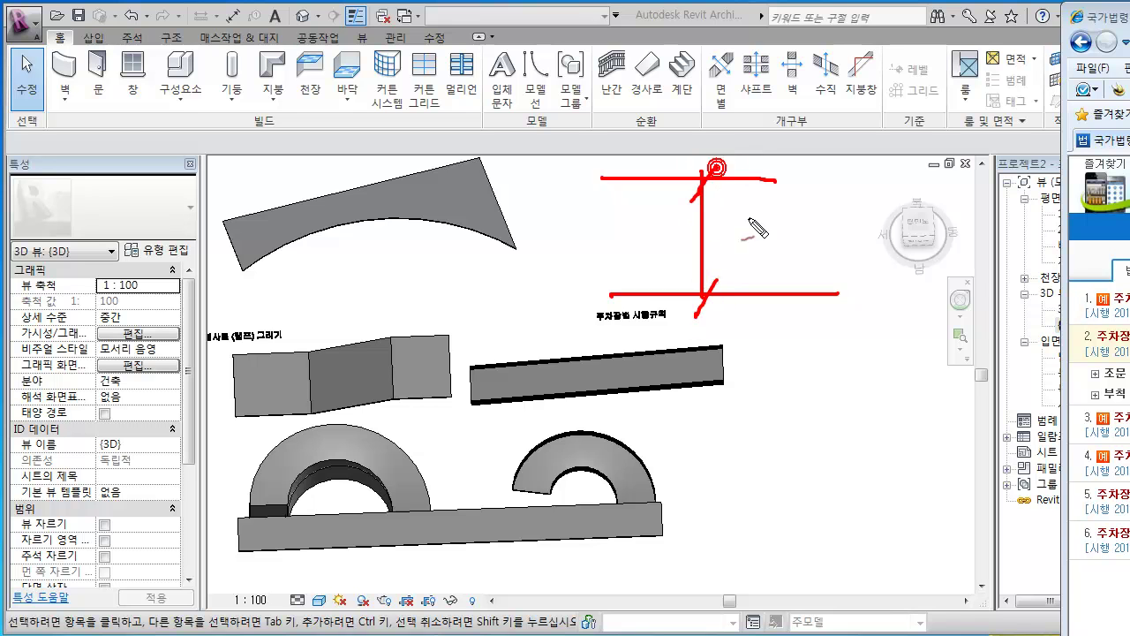
{"action": "left_click_drag", "start_coordinate": [732, 237], "coordinate": [861, 237]}
{"action": "mouse_move", "coordinate": [757, 212]}
{"action": "left_mouse_down"}
{"action": "mouse_move", "coordinate": [733, 239]}
{"action": "mouse_move", "coordinate": [763, 259]}
{"action": "left_mouse_up"}
{"action": "mouse_move", "coordinate": [637, 212]}
{"action": "left_mouse_down"}
{"action": "mouse_move", "coordinate": [673, 243]}
{"action": "mouse_move", "coordinate": [648, 256]}
{"action": "mouse_move", "coordinate": [649, 285]}
{"action": "left_mouse_up"}
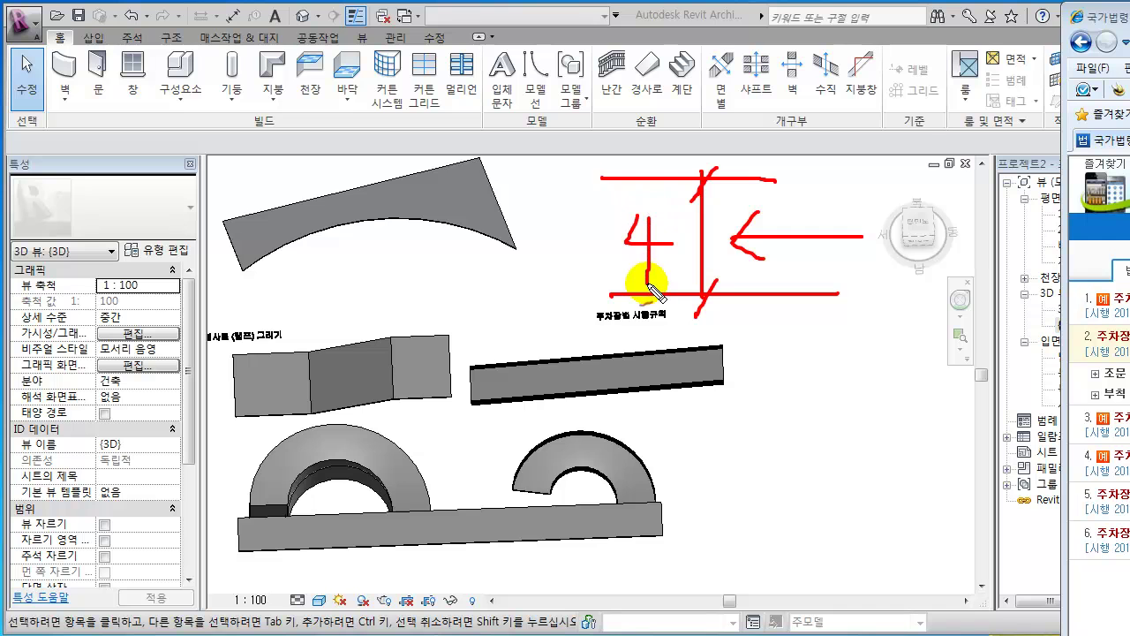
{"action": "left_click", "coordinate": [673, 232]}
{"action": "left_click_drag", "start_coordinate": [701, 237], "coordinate": [697, 272]}
{"action": "mouse_move", "coordinate": [861, 155]}
{"action": "left_mouse_down"}
{"action": "mouse_move", "coordinate": [825, 253]}
{"action": "mouse_move", "coordinate": [762, 358]}
{"action": "left_mouse_up"}
{"action": "mouse_move", "coordinate": [747, 150]}
{"action": "left_mouse_down"}
{"action": "mouse_move", "coordinate": [821, 276]}
{"action": "mouse_move", "coordinate": [894, 353]}
{"action": "left_mouse_up"}
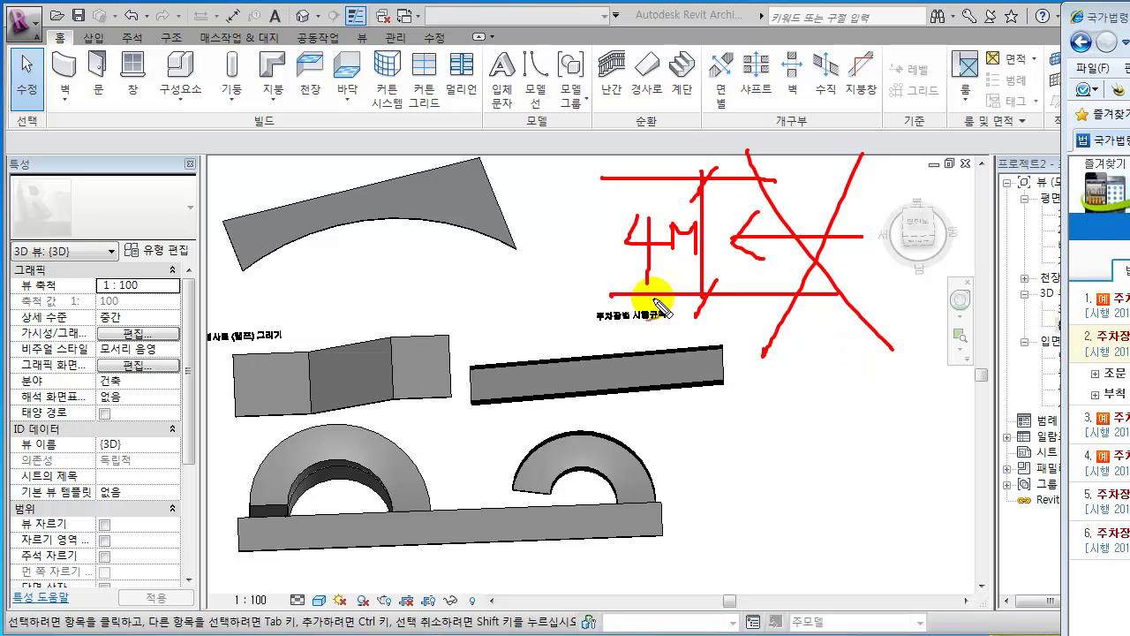
{"action": "mouse_move", "coordinate": [567, 119]}
{"action": "left_mouse_down"}
{"action": "mouse_move", "coordinate": [572, 190]}
{"action": "mouse_move", "coordinate": [603, 174]}
{"action": "left_mouse_up"}
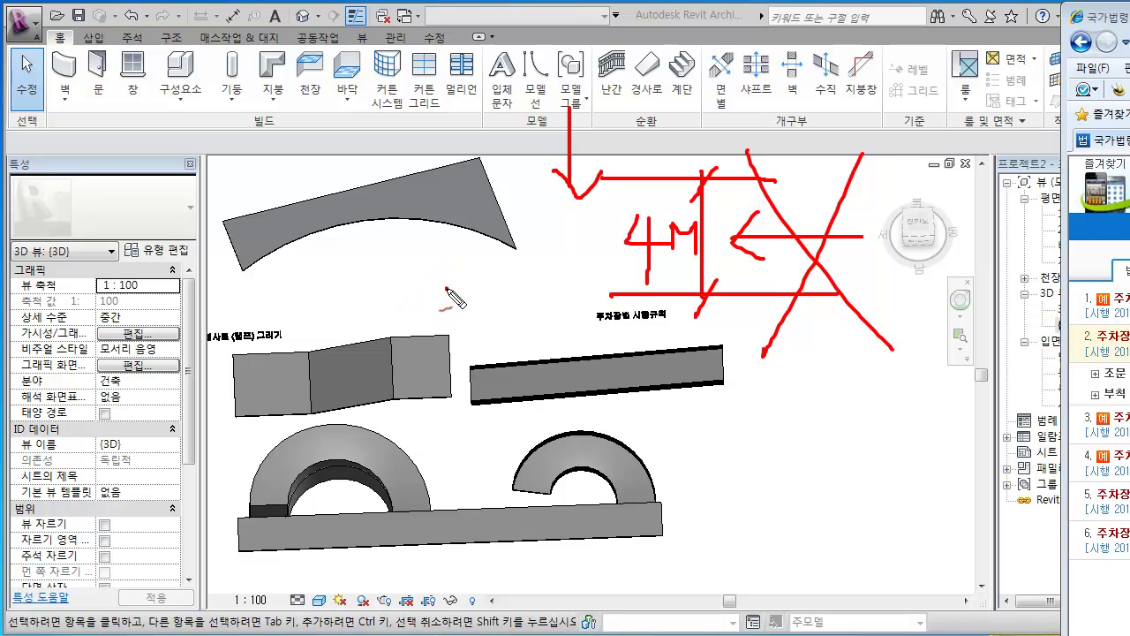
{"action": "left_click_drag", "start_coordinate": [448, 286], "coordinate": [654, 289]}
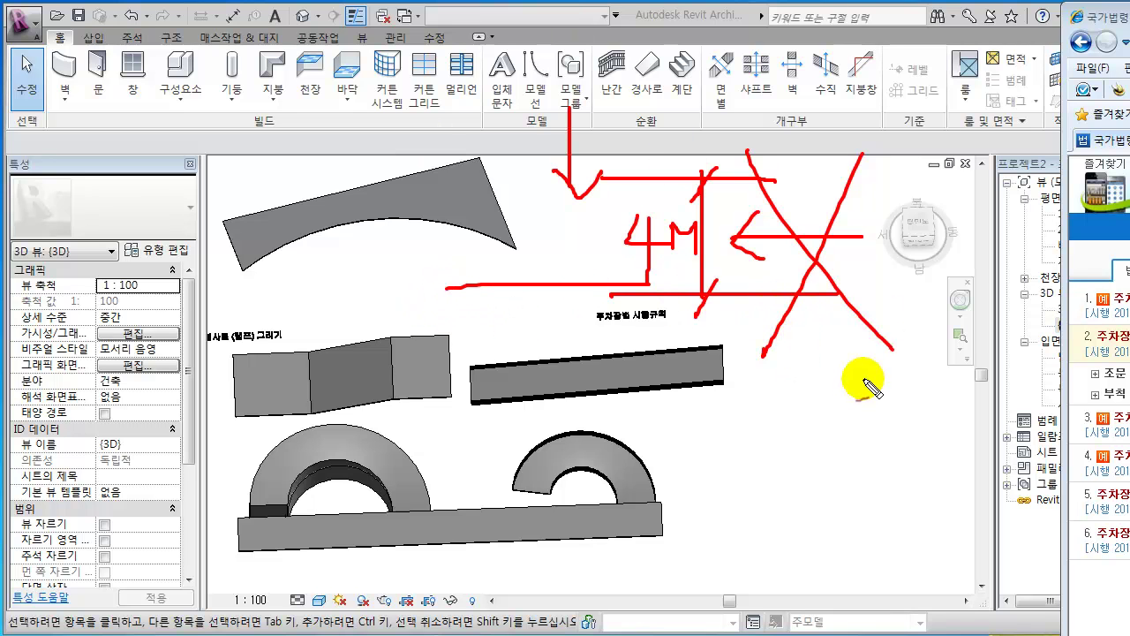
{"action": "left_click_drag", "start_coordinate": [637, 394], "coordinate": [925, 396]}
{"action": "left_click_drag", "start_coordinate": [625, 528], "coordinate": [939, 528]}
{"action": "left_click_drag", "start_coordinate": [724, 389], "coordinate": [724, 545]}
{"action": "left_click_drag", "start_coordinate": [795, 388], "coordinate": [794, 546]}
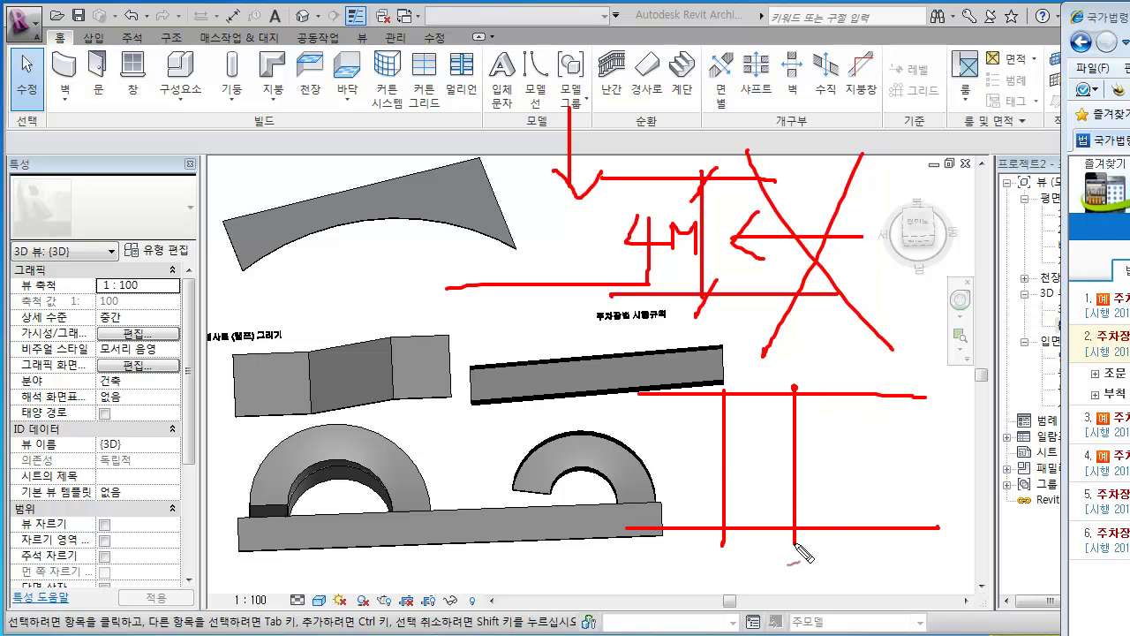
{"action": "left_click_drag", "start_coordinate": [710, 413], "coordinate": [805, 412]}
{"action": "left_click_drag", "start_coordinate": [712, 435], "coordinate": [799, 437]}
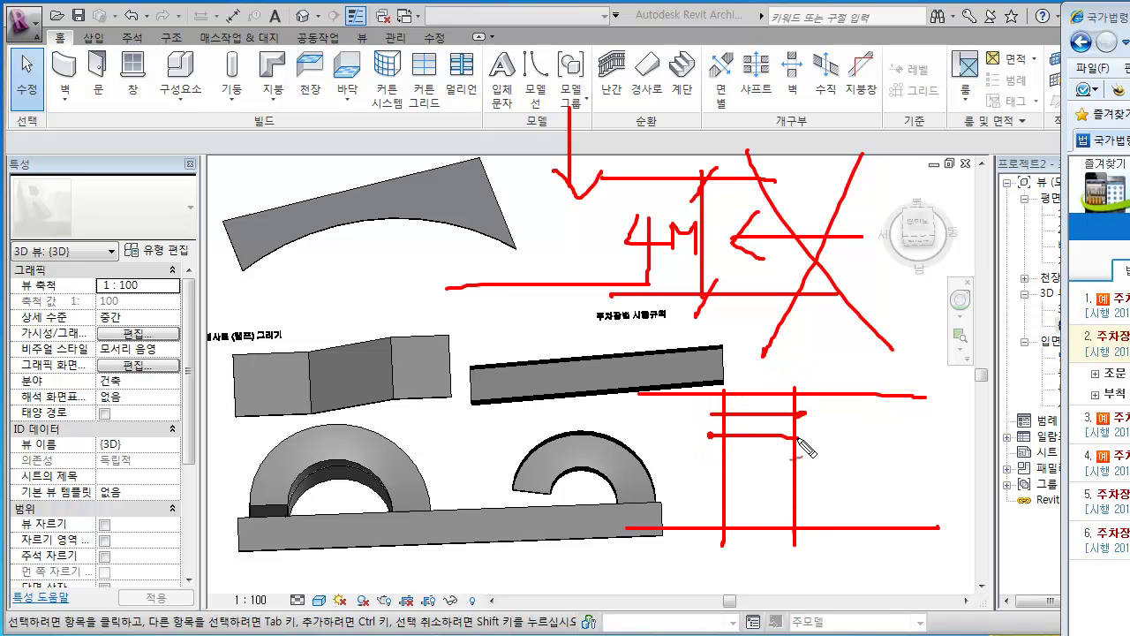
{"action": "left_click_drag", "start_coordinate": [711, 456], "coordinate": [800, 455]}
{"action": "left_click_drag", "start_coordinate": [711, 482], "coordinate": [821, 481]}
{"action": "left_click_drag", "start_coordinate": [707, 510], "coordinate": [799, 510]}
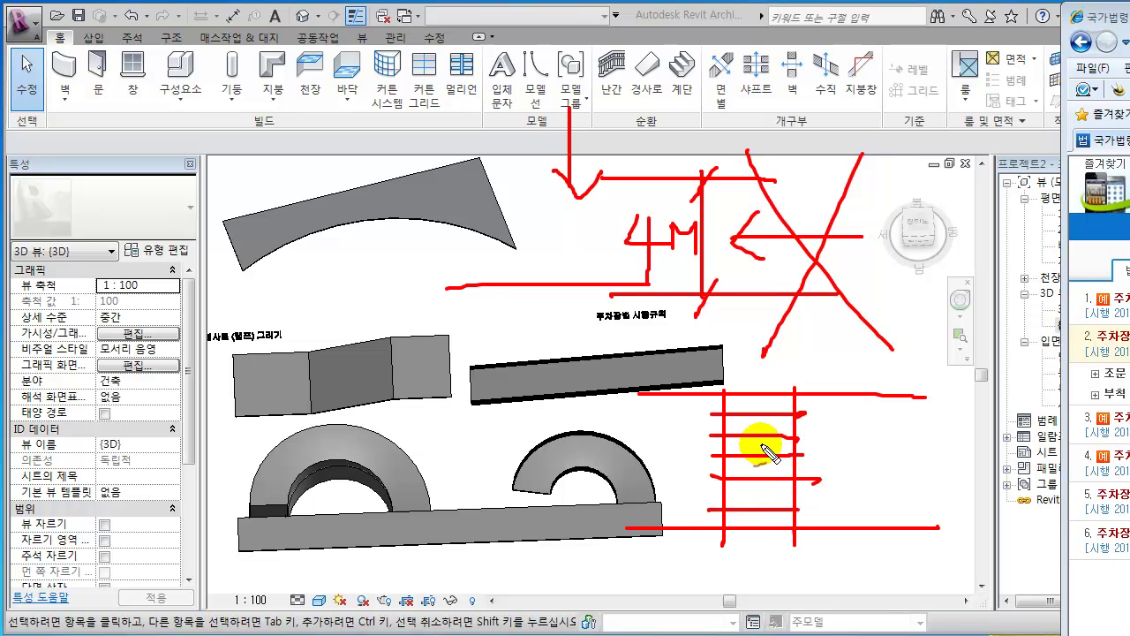
{"action": "left_click_drag", "start_coordinate": [895, 375], "coordinate": [895, 432]}
{"action": "mouse_move", "coordinate": [792, 430]}
{"action": "left_mouse_down"}
{"action": "mouse_move", "coordinate": [885, 437]}
{"action": "mouse_move", "coordinate": [883, 446]}
{"action": "left_mouse_up"}
{"action": "mouse_move", "coordinate": [840, 401]}
{"action": "left_mouse_down"}
{"action": "mouse_move", "coordinate": [868, 434]}
{"action": "mouse_move", "coordinate": [846, 454]}
{"action": "left_mouse_up"}
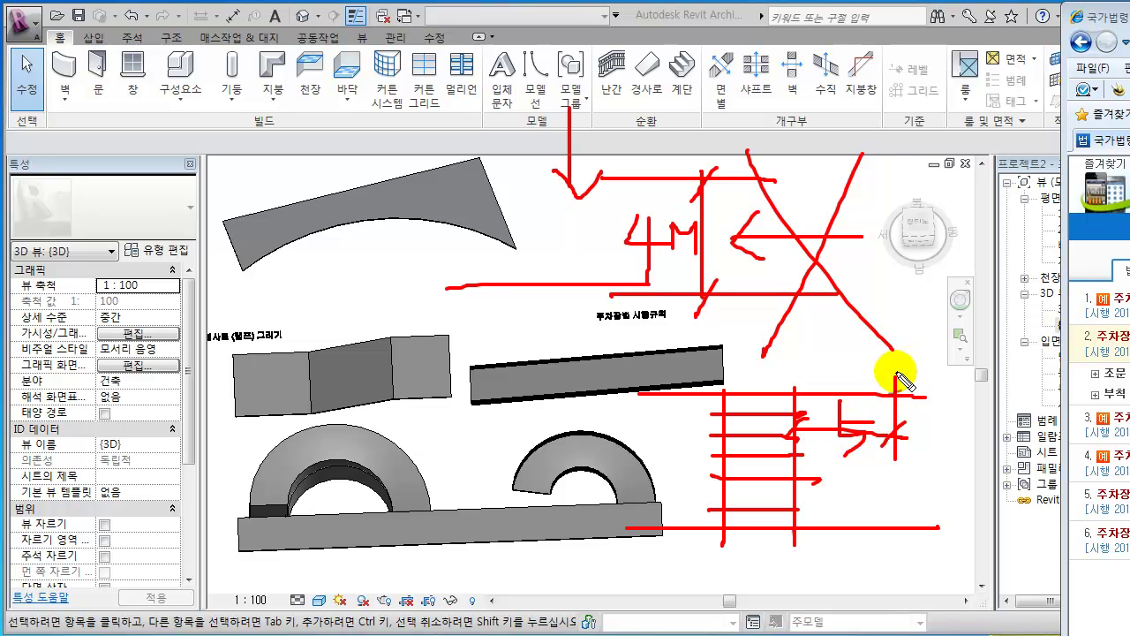
{"action": "left_click_drag", "start_coordinate": [890, 345], "coordinate": [896, 406]}
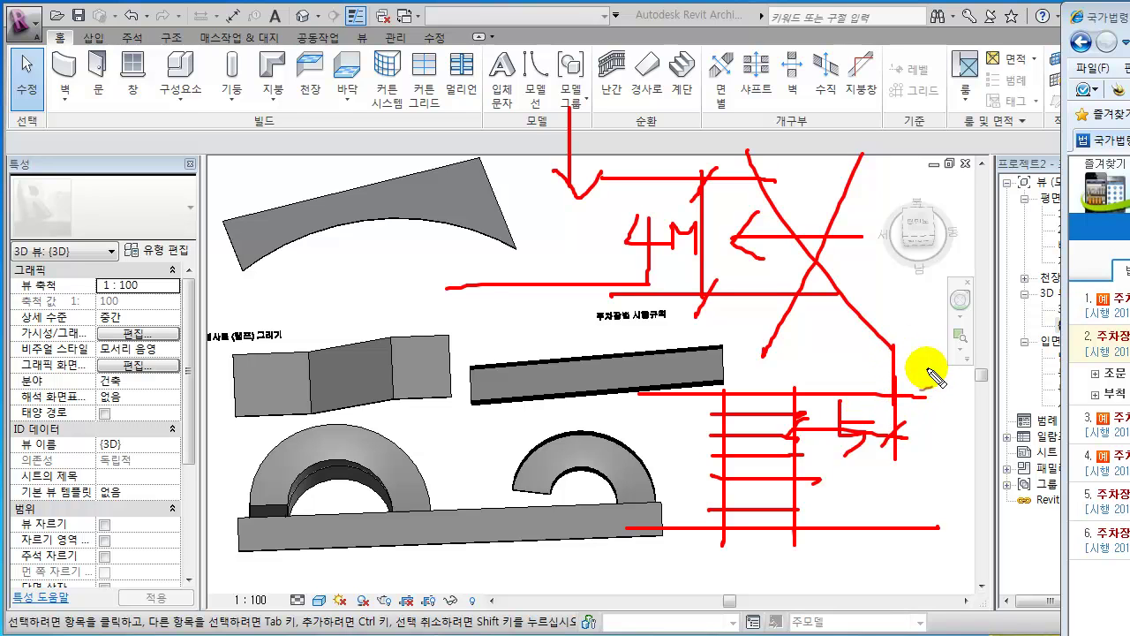
{"action": "left_click_drag", "start_coordinate": [938, 341], "coordinate": [937, 403]}
{"action": "mouse_move", "coordinate": [908, 348]}
{"action": "left_mouse_down"}
{"action": "mouse_move", "coordinate": [903, 399]}
{"action": "mouse_move", "coordinate": [913, 409]}
{"action": "mouse_move", "coordinate": [903, 353]}
{"action": "mouse_move", "coordinate": [936, 367]}
{"action": "mouse_move", "coordinate": [927, 408]}
{"action": "left_mouse_up"}
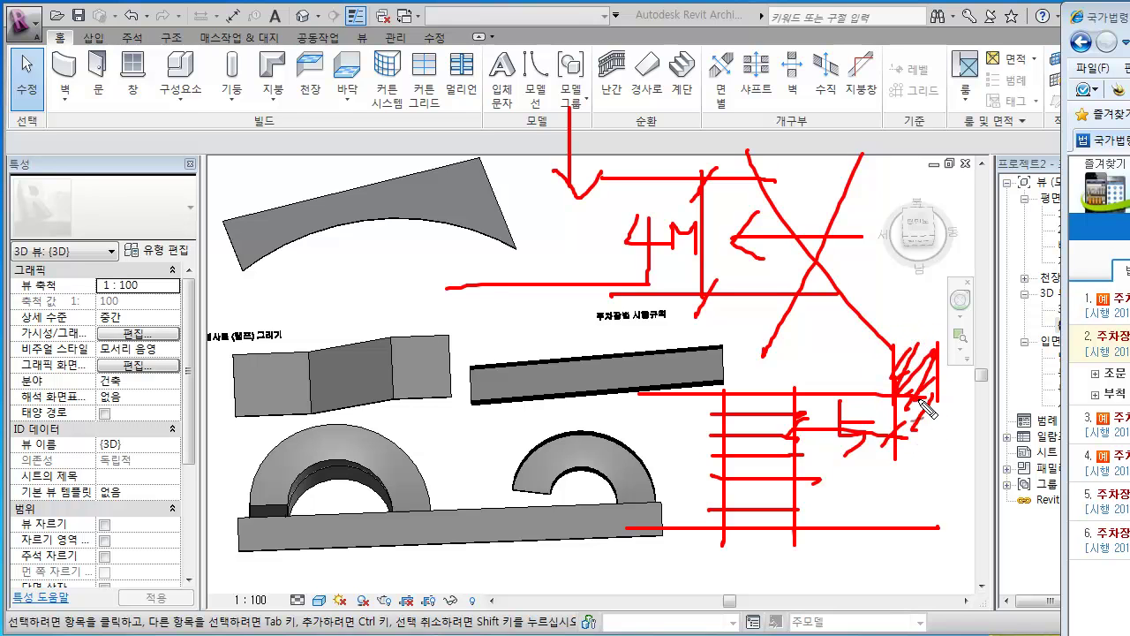
{"action": "mouse_move", "coordinate": [872, 307]}
{"action": "left_mouse_down"}
{"action": "mouse_move", "coordinate": [883, 315]}
{"action": "mouse_move", "coordinate": [953, 281]}
{"action": "mouse_move", "coordinate": [918, 342]}
{"action": "left_mouse_up"}
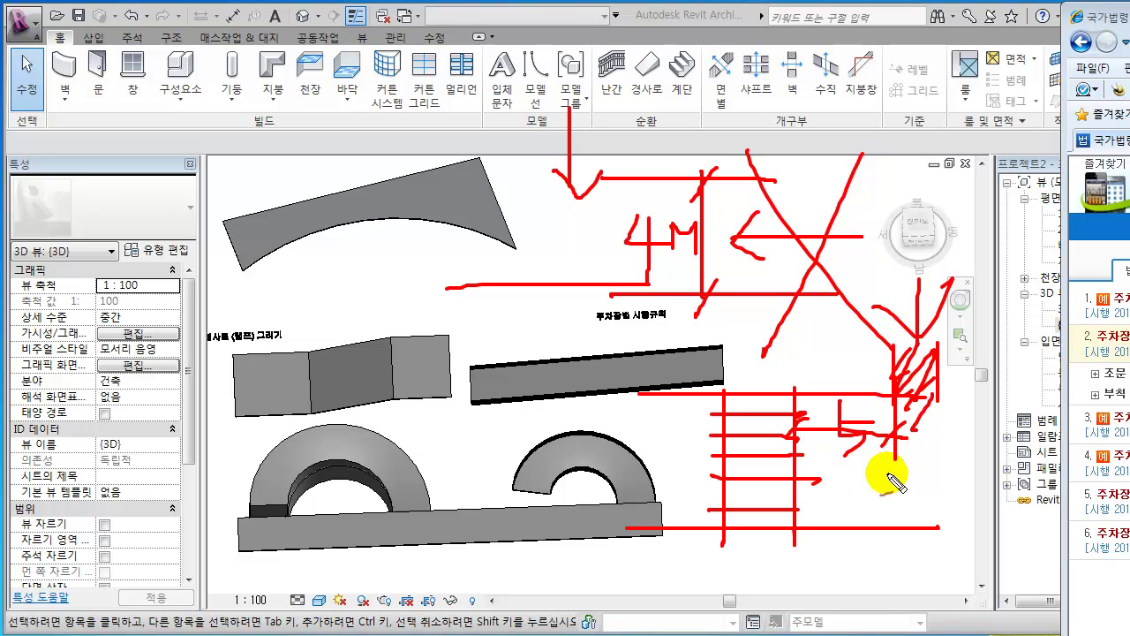
{"action": "mouse_move", "coordinate": [355, 358]}
{"action": "left_mouse_down"}
{"action": "mouse_move", "coordinate": [356, 329]}
{"action": "mouse_move", "coordinate": [565, 351]}
{"action": "mouse_move", "coordinate": [571, 422]}
{"action": "mouse_move", "coordinate": [397, 415]}
{"action": "left_mouse_up"}
{"action": "mouse_move", "coordinate": [417, 355]}
{"action": "left_mouse_down"}
{"action": "mouse_move", "coordinate": [470, 382]}
{"action": "mouse_move", "coordinate": [501, 357]}
{"action": "mouse_move", "coordinate": [559, 356]}
{"action": "mouse_move", "coordinate": [581, 420]}
{"action": "left_mouse_up"}
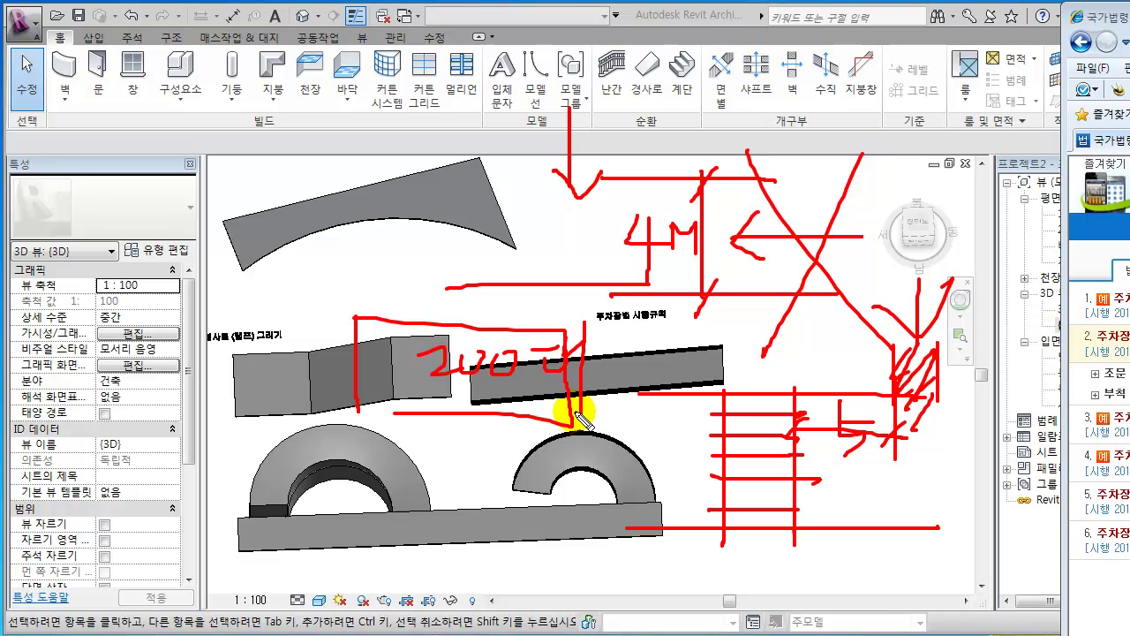
{"action": "left_click_drag", "start_coordinate": [330, 516], "coordinate": [654, 484]}
{"action": "left_click_drag", "start_coordinate": [384, 473], "coordinate": [433, 539]}
{"action": "left_click_drag", "start_coordinate": [466, 471], "coordinate": [468, 521]}
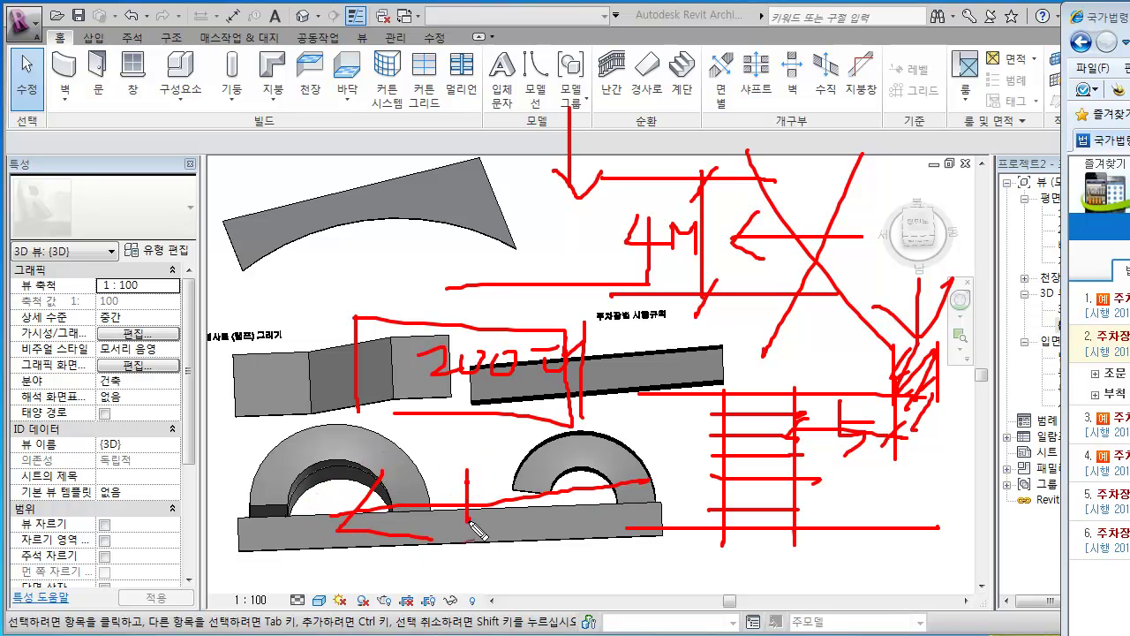
{"action": "mouse_move", "coordinate": [616, 450]}
{"action": "left_mouse_down"}
{"action": "mouse_move", "coordinate": [563, 549]}
{"action": "mouse_move", "coordinate": [608, 518]}
{"action": "left_mouse_up"}
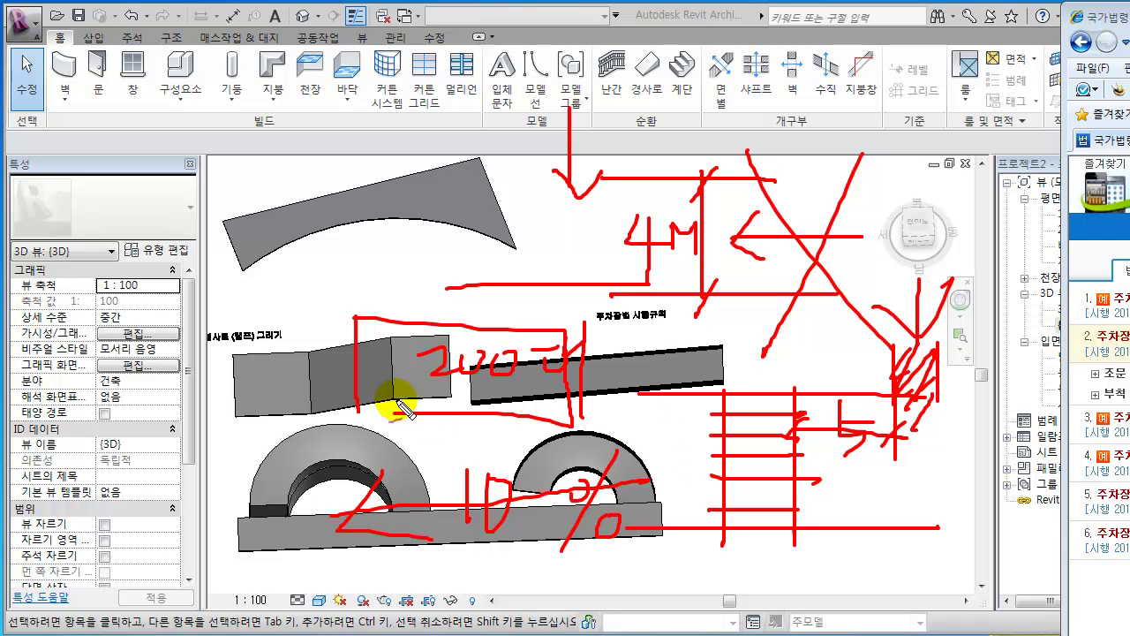
{"action": "left_click_drag", "start_coordinate": [392, 388], "coordinate": [369, 448]}
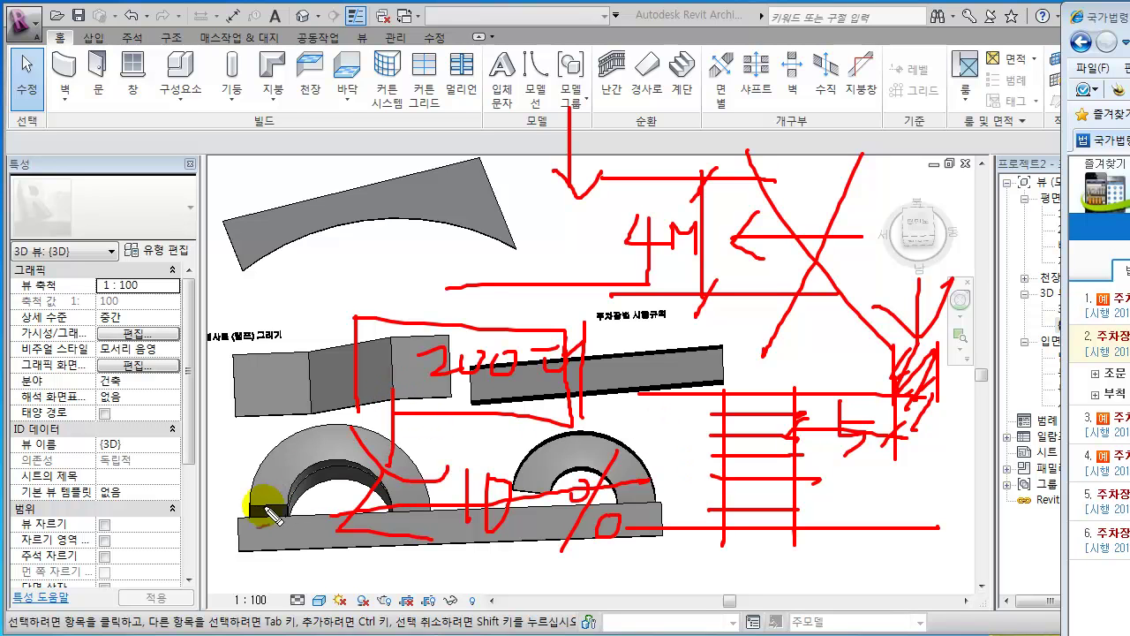
{"action": "left_click_drag", "start_coordinate": [258, 505], "coordinate": [740, 385]}
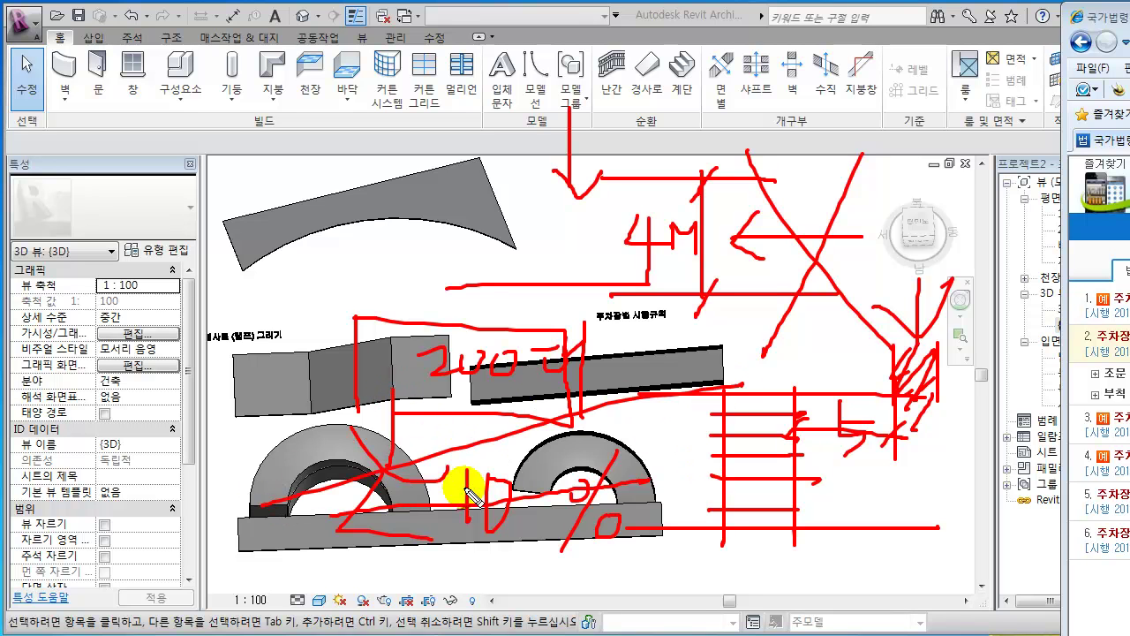
{"action": "key", "text": "Escape"}
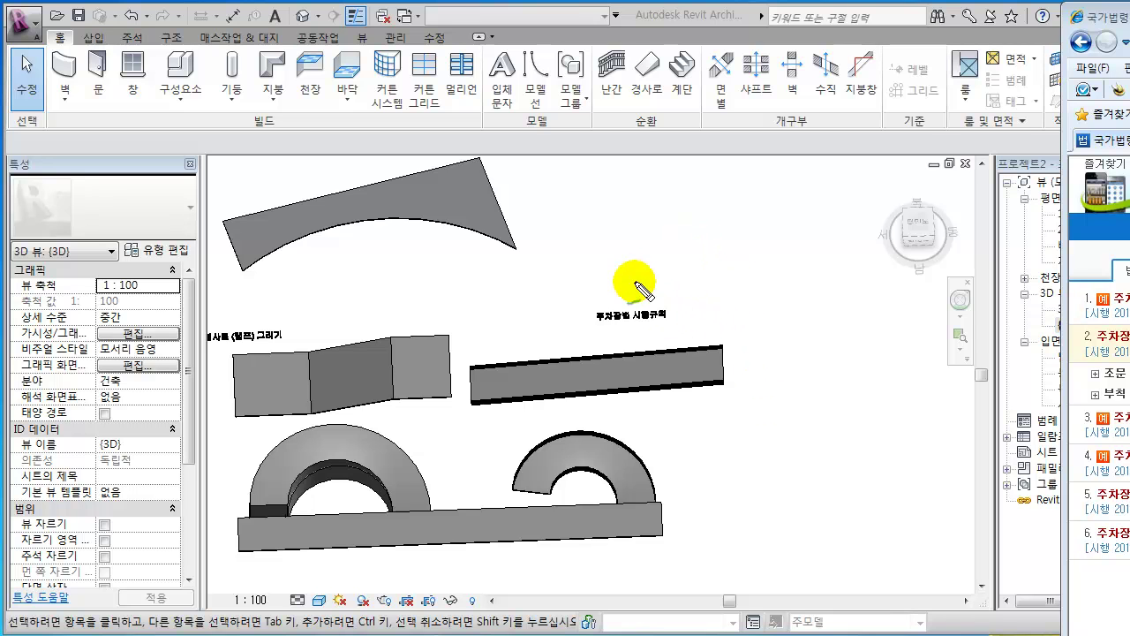
{"action": "mouse_move", "coordinate": [580, 191]}
{"action": "left_mouse_down"}
{"action": "mouse_move", "coordinate": [593, 207]}
{"action": "mouse_move", "coordinate": [580, 196]}
{"action": "left_mouse_up"}
{"action": "left_click_drag", "start_coordinate": [566, 246], "coordinate": [627, 234]}
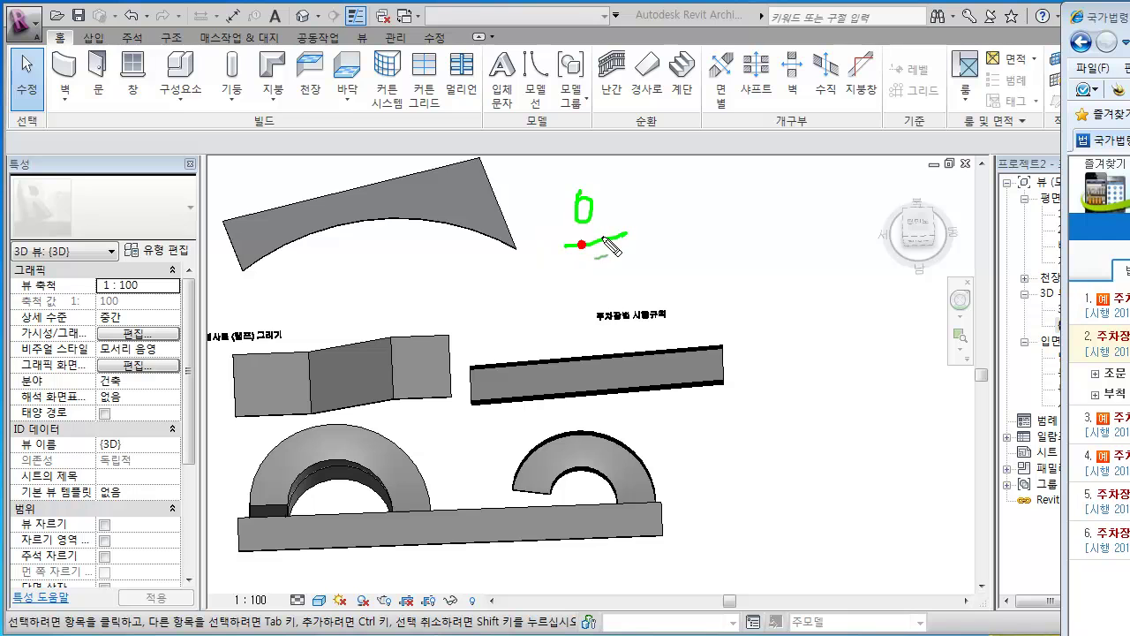
{"action": "left_click", "coordinate": [636, 260]}
{"action": "mouse_move", "coordinate": [678, 210]}
{"action": "left_mouse_down"}
{"action": "mouse_move", "coordinate": [693, 212]}
{"action": "mouse_move", "coordinate": [700, 262]}
{"action": "mouse_move", "coordinate": [737, 217]}
{"action": "left_mouse_up"}
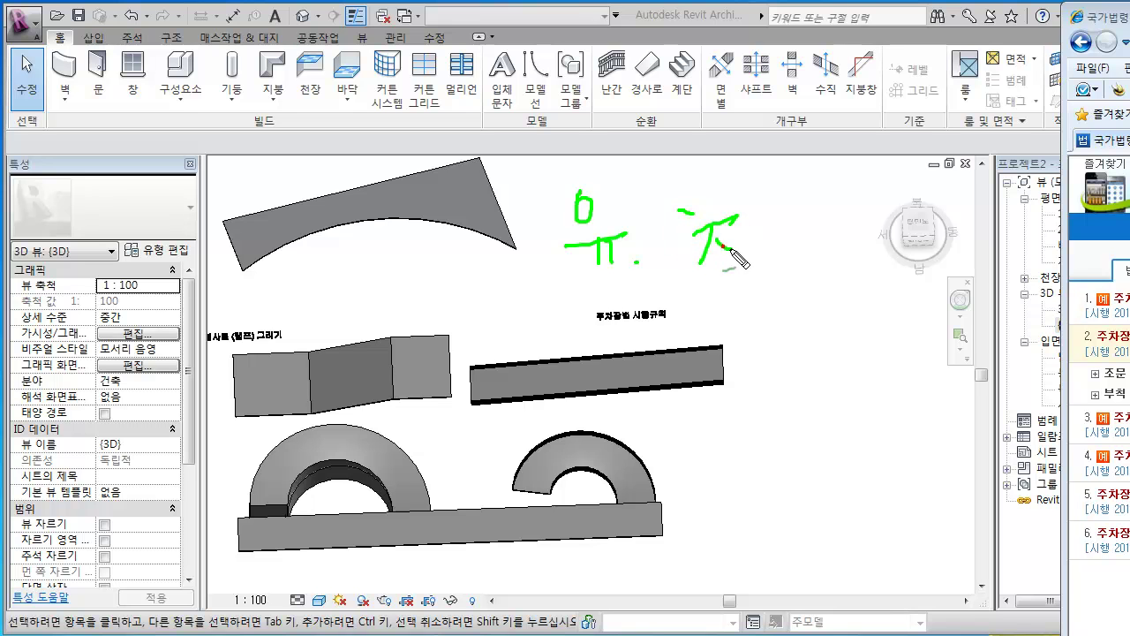
{"action": "left_click", "coordinate": [774, 260]}
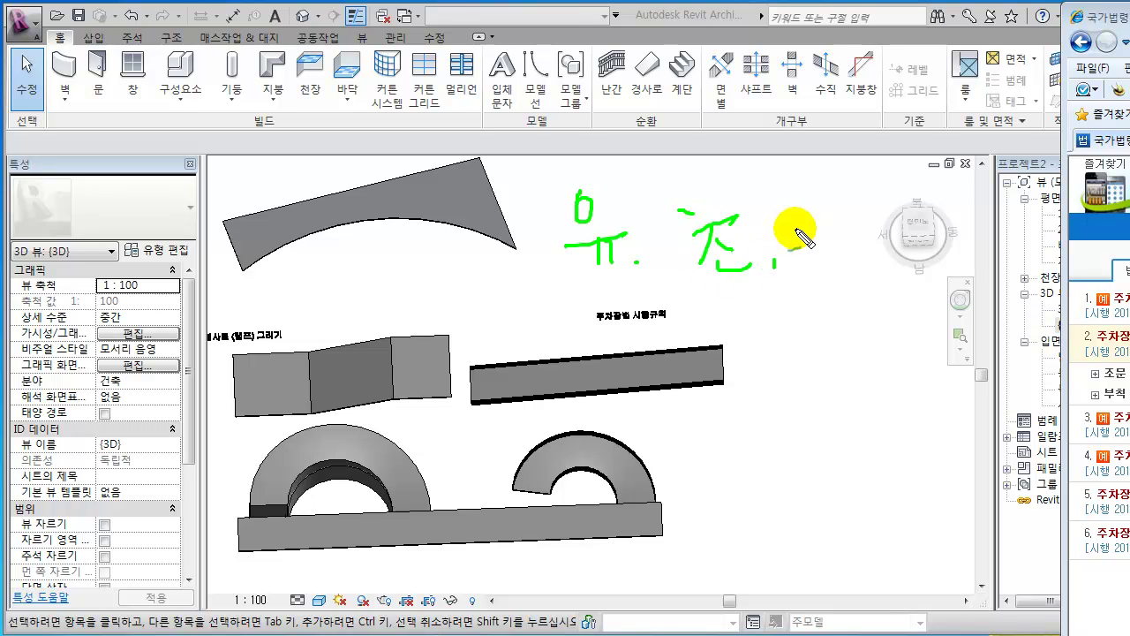
{"action": "left_click_drag", "start_coordinate": [804, 221], "coordinate": [868, 213]}
{"action": "mouse_move", "coordinate": [821, 222]}
{"action": "left_mouse_down"}
{"action": "mouse_move", "coordinate": [822, 255]}
{"action": "mouse_move", "coordinate": [864, 258]}
{"action": "left_mouse_up"}
{"action": "left_click_drag", "start_coordinate": [822, 241], "coordinate": [869, 243]}
{"action": "mouse_move", "coordinate": [810, 285]}
{"action": "left_mouse_down"}
{"action": "mouse_move", "coordinate": [840, 285]}
{"action": "mouse_move", "coordinate": [876, 350]}
{"action": "left_mouse_up"}
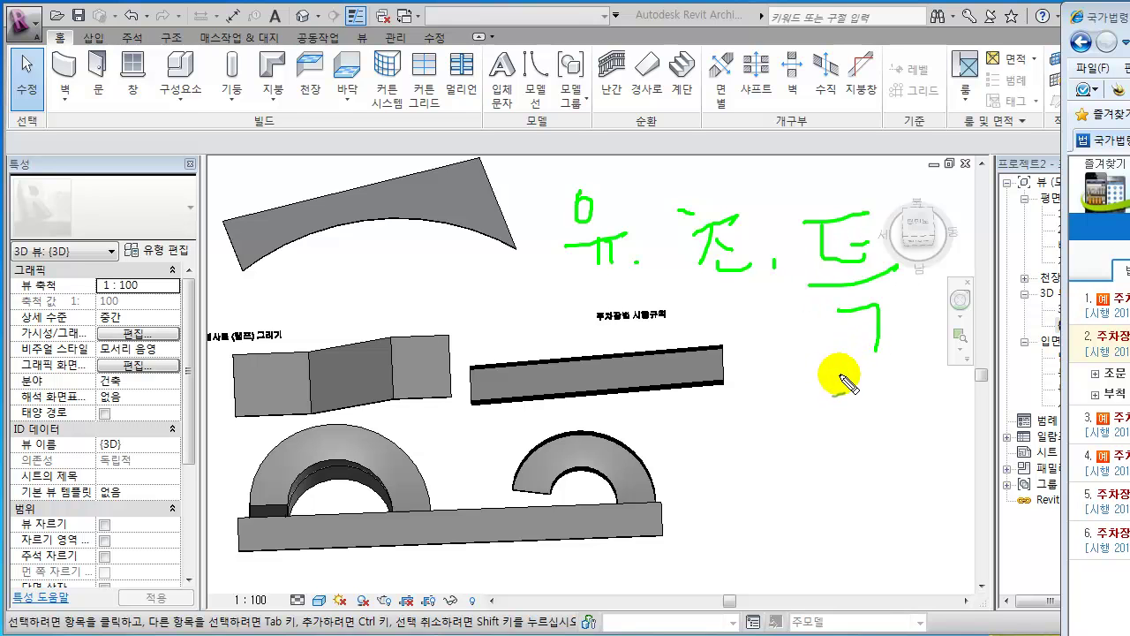
{"action": "left_click", "coordinate": [773, 404]}
{"action": "left_click_drag", "start_coordinate": [720, 434], "coordinate": [751, 470]}
{"action": "mouse_move", "coordinate": [785, 408]}
{"action": "left_mouse_down"}
{"action": "mouse_move", "coordinate": [787, 467]}
{"action": "mouse_move", "coordinate": [824, 465]}
{"action": "mouse_move", "coordinate": [840, 448]}
{"action": "left_mouse_up"}
{"action": "left_click_drag", "start_coordinate": [850, 408], "coordinate": [853, 468]}
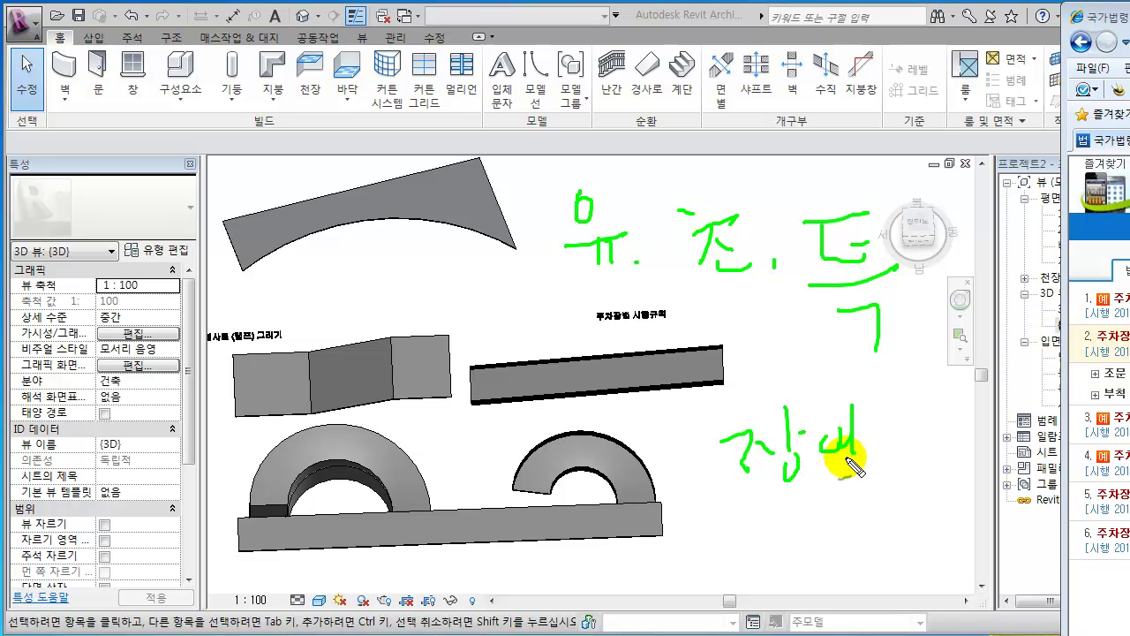
{"action": "left_click_drag", "start_coordinate": [725, 549], "coordinate": [761, 532]}
{"action": "mouse_move", "coordinate": [833, 557]}
{"action": "left_mouse_down"}
{"action": "mouse_move", "coordinate": [853, 555]}
{"action": "mouse_move", "coordinate": [849, 570]}
{"action": "left_mouse_up"}
{"action": "mouse_move", "coordinate": [886, 523]}
{"action": "left_mouse_down"}
{"action": "mouse_move", "coordinate": [889, 540]}
{"action": "mouse_move", "coordinate": [919, 539]}
{"action": "mouse_move", "coordinate": [916, 571]}
{"action": "mouse_move", "coordinate": [933, 535]}
{"action": "left_mouse_up"}
{"action": "left_click_drag", "start_coordinate": [939, 504], "coordinate": [944, 510]}
{"action": "left_click_drag", "start_coordinate": [946, 558], "coordinate": [958, 572]}
{"action": "left_click", "coordinate": [1016, 552]}
{"action": "mouse_move", "coordinate": [628, 292]}
{"action": "left_mouse_down"}
{"action": "mouse_move", "coordinate": [625, 238]}
{"action": "mouse_move", "coordinate": [612, 282]}
{"action": "left_mouse_up"}
{"action": "left_click_drag", "start_coordinate": [702, 293], "coordinate": [646, 237]}
{"action": "left_click_drag", "start_coordinate": [874, 320], "coordinate": [858, 323]}
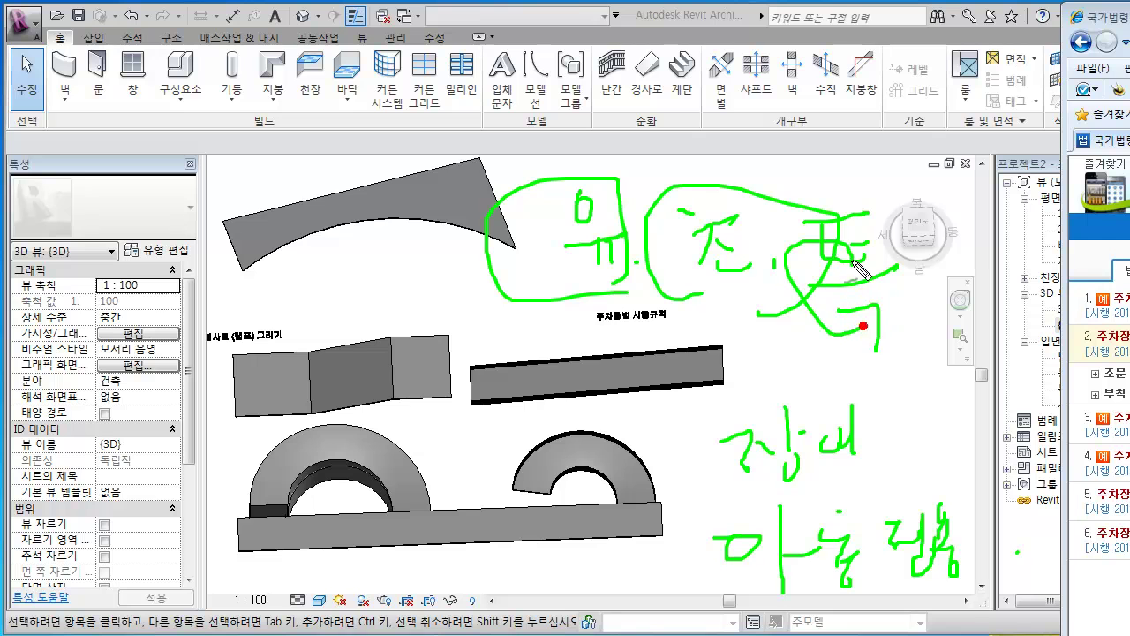
{"action": "left_click_drag", "start_coordinate": [822, 494], "coordinate": [813, 474]}
{"action": "mouse_move", "coordinate": [887, 572]}
{"action": "left_mouse_down"}
{"action": "mouse_move", "coordinate": [808, 578]}
{"action": "mouse_move", "coordinate": [895, 547]}
{"action": "left_mouse_up"}
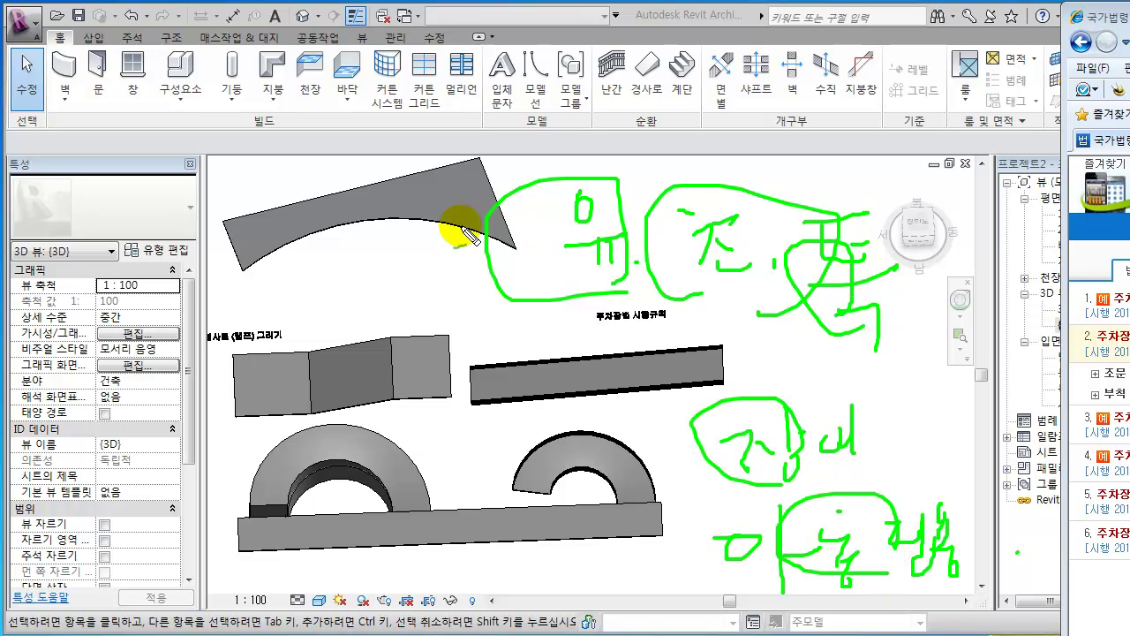
{"action": "left_click_drag", "start_coordinate": [460, 165], "coordinate": [460, 422]}
{"action": "left_click_drag", "start_coordinate": [462, 380], "coordinate": [470, 546]}
{"action": "left_click_drag", "start_coordinate": [228, 297], "coordinate": [528, 298]}
{"action": "mouse_move", "coordinate": [247, 205]}
{"action": "left_mouse_down"}
{"action": "mouse_move", "coordinate": [196, 303]}
{"action": "mouse_move", "coordinate": [275, 356]}
{"action": "left_mouse_up"}
{"action": "mouse_move", "coordinate": [291, 258]}
{"action": "left_mouse_down"}
{"action": "mouse_move", "coordinate": [315, 285]}
{"action": "mouse_move", "coordinate": [377, 275]}
{"action": "left_mouse_up"}
{"action": "left_click_drag", "start_coordinate": [386, 235], "coordinate": [389, 265]}
{"action": "left_click_drag", "start_coordinate": [408, 261], "coordinate": [429, 289]}
{"action": "mouse_move", "coordinate": [187, 168]}
{"action": "left_mouse_down"}
{"action": "mouse_move", "coordinate": [174, 334]}
{"action": "mouse_move", "coordinate": [177, 321]}
{"action": "left_mouse_up"}
{"action": "left_click_drag", "start_coordinate": [110, 156], "coordinate": [11, 300]}
{"action": "left_click_drag", "start_coordinate": [79, 234], "coordinate": [92, 227]}
{"action": "left_click_drag", "start_coordinate": [168, 314], "coordinate": [88, 405]}
{"action": "left_click_drag", "start_coordinate": [177, 346], "coordinate": [117, 424]}
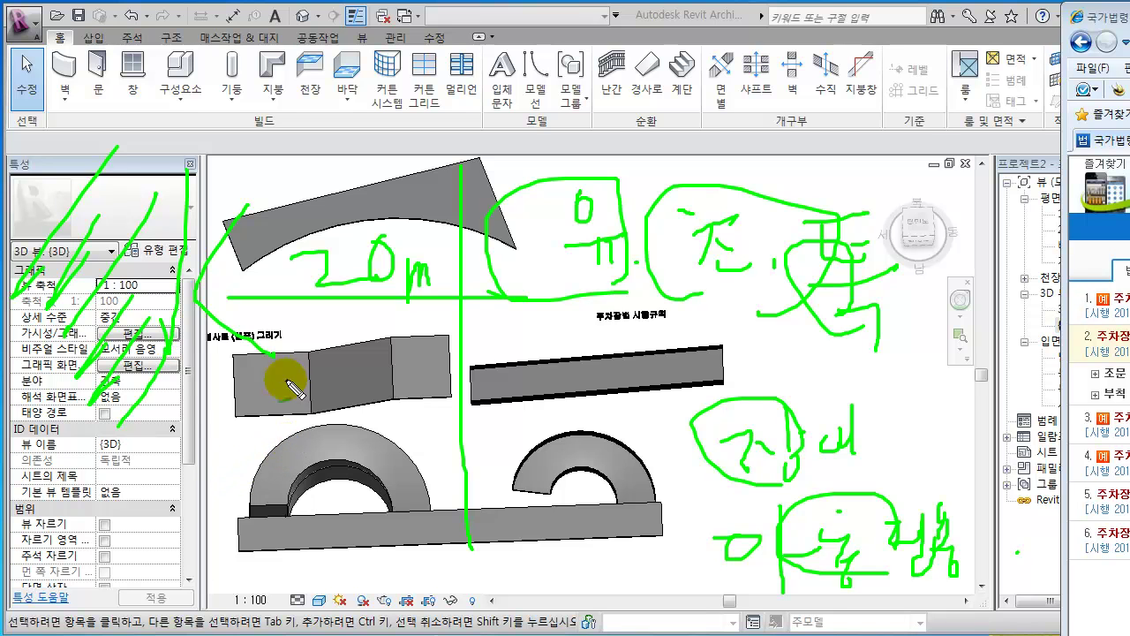
{"action": "left_click_drag", "start_coordinate": [194, 113], "coordinate": [200, 523]}
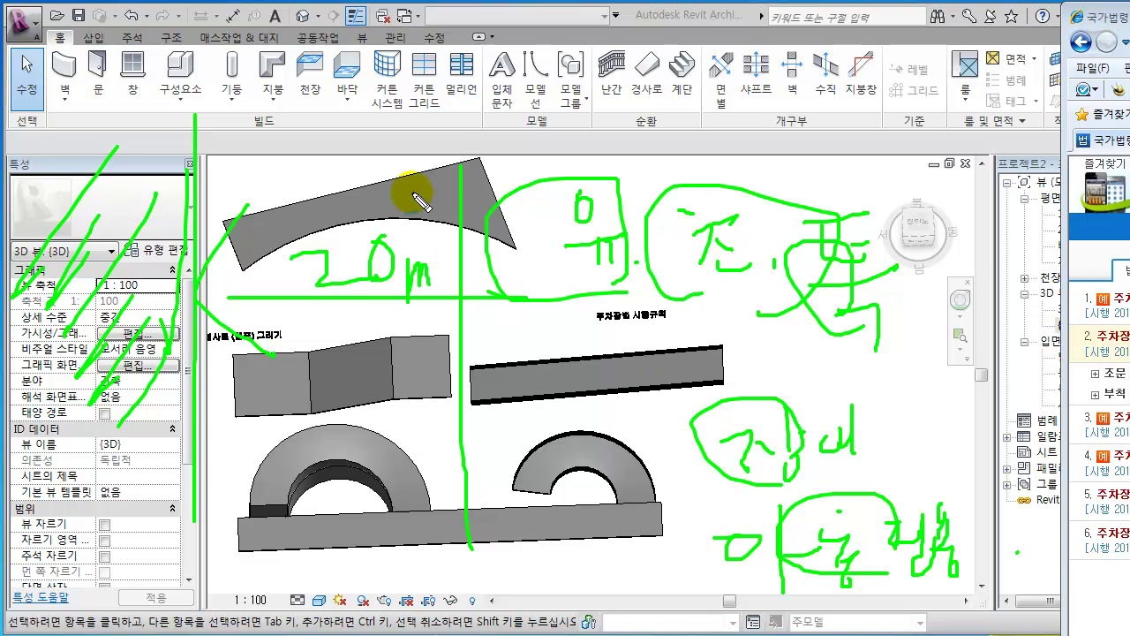
{"action": "left_click_drag", "start_coordinate": [456, 113], "coordinate": [482, 561]}
{"action": "key", "text": "Escape"}
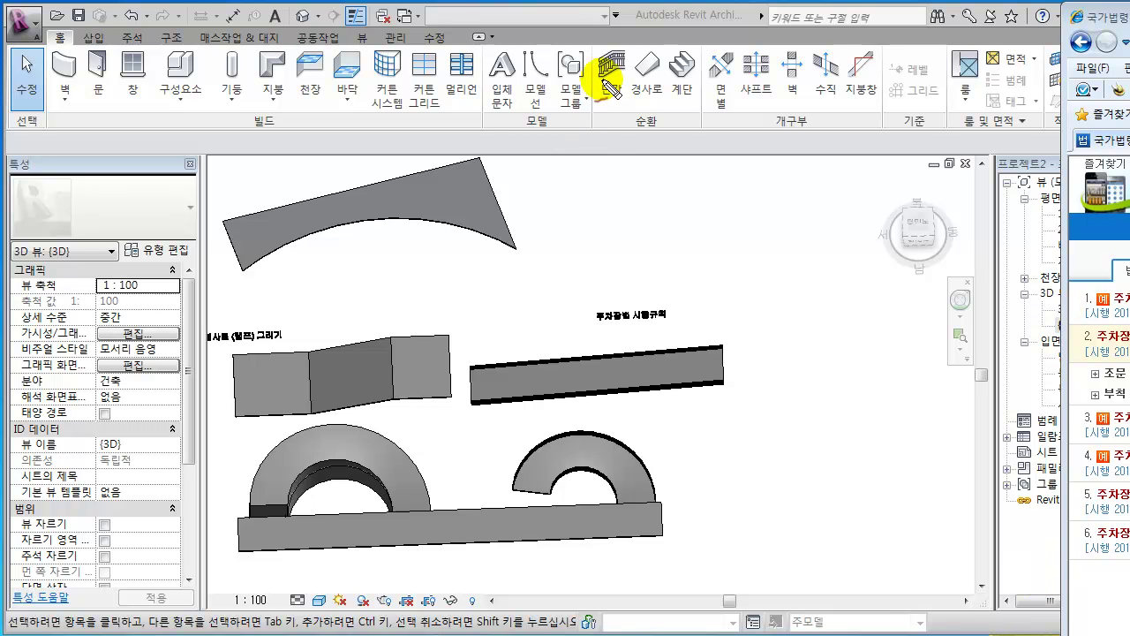
{"action": "left_click_drag", "start_coordinate": [605, 50], "coordinate": [606, 136]}
{"action": "left_click_drag", "start_coordinate": [687, 49], "coordinate": [690, 144]}
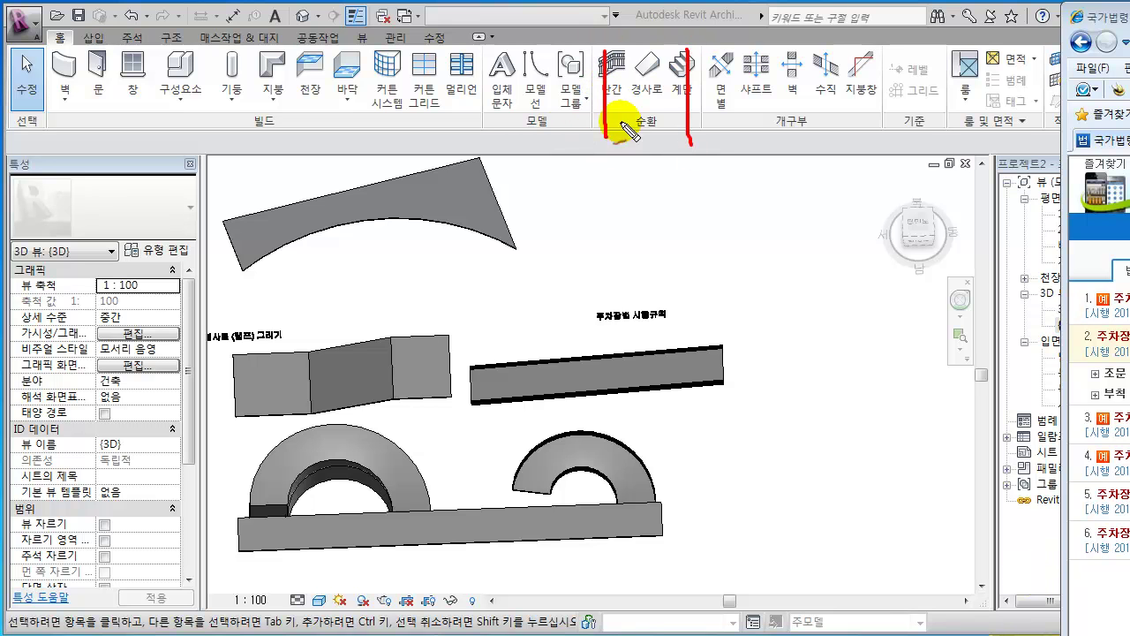
{"action": "left_click_drag", "start_coordinate": [703, 86], "coordinate": [671, 132]}
{"action": "left_click_drag", "start_coordinate": [618, 85], "coordinate": [590, 115]}
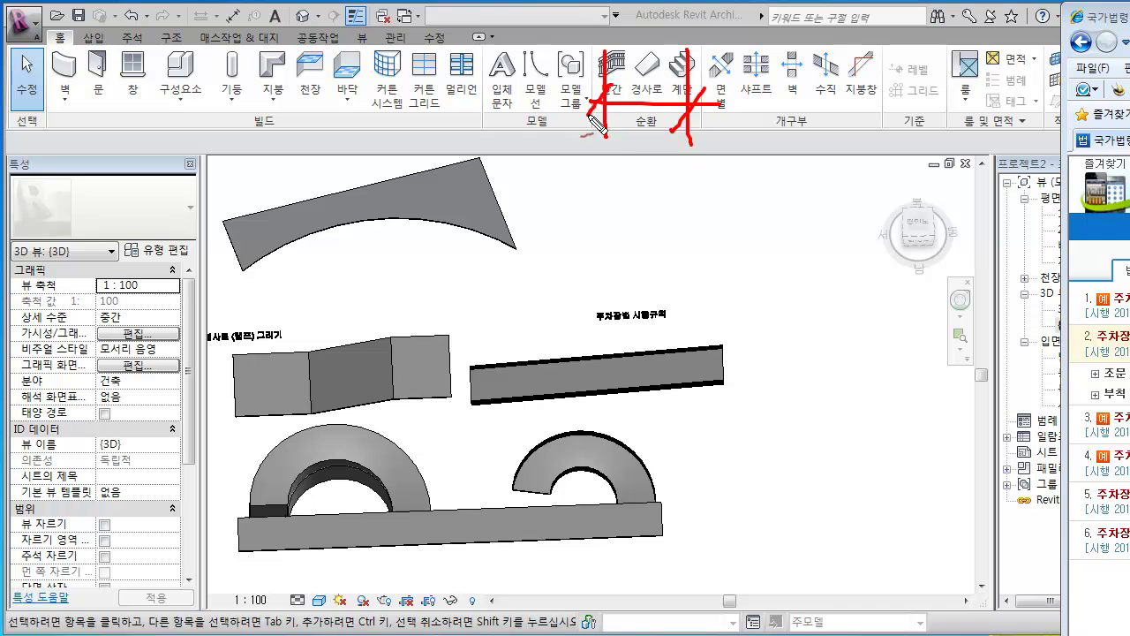
{"action": "left_click_drag", "start_coordinate": [507, 135], "coordinate": [609, 136]}
{"action": "left_click_drag", "start_coordinate": [681, 131], "coordinate": [845, 133]}
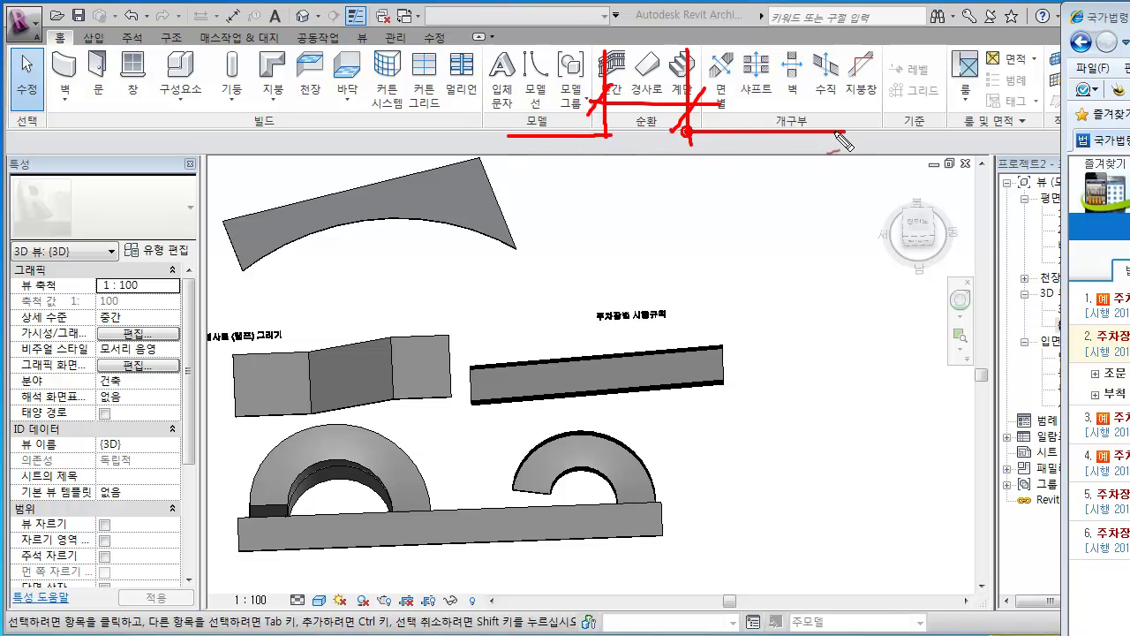
{"action": "mouse_move", "coordinate": [625, 68]}
{"action": "left_mouse_down"}
{"action": "mouse_move", "coordinate": [672, 68]}
{"action": "mouse_move", "coordinate": [647, 88]}
{"action": "left_mouse_up"}
{"action": "left_click_drag", "start_coordinate": [658, 71], "coordinate": [657, 88]}
{"action": "left_click_drag", "start_coordinate": [637, 89], "coordinate": [671, 89]}
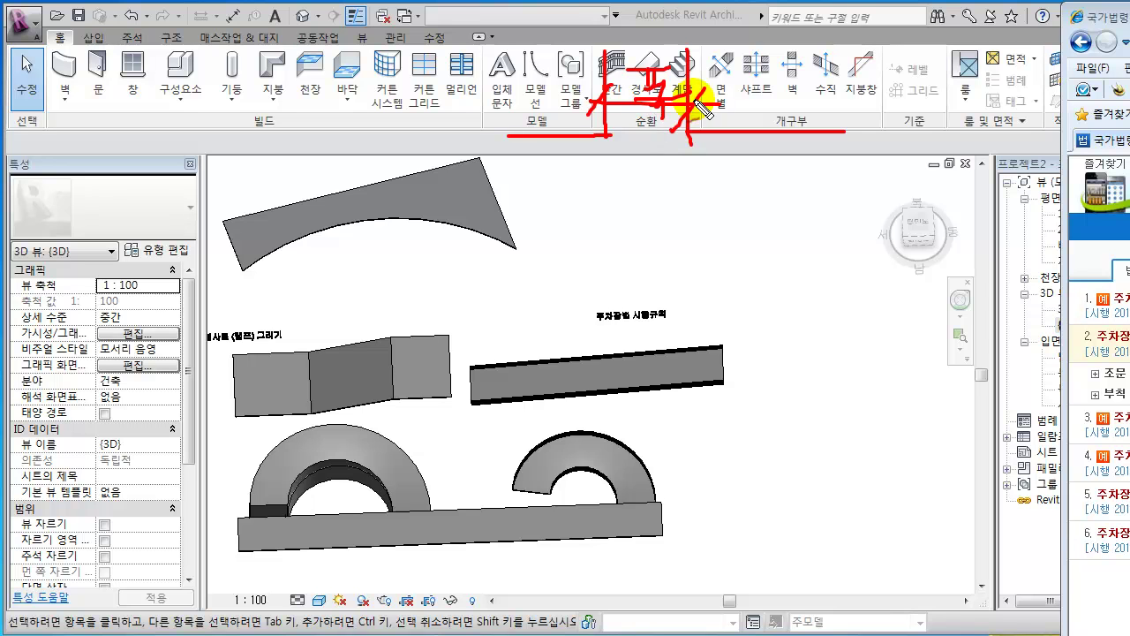
{"action": "mouse_move", "coordinate": [451, 251]}
{"action": "left_mouse_down"}
{"action": "mouse_move", "coordinate": [472, 265]}
{"action": "mouse_move", "coordinate": [467, 297]}
{"action": "mouse_move", "coordinate": [480, 303]}
{"action": "mouse_move", "coordinate": [468, 294]}
{"action": "left_mouse_up"}
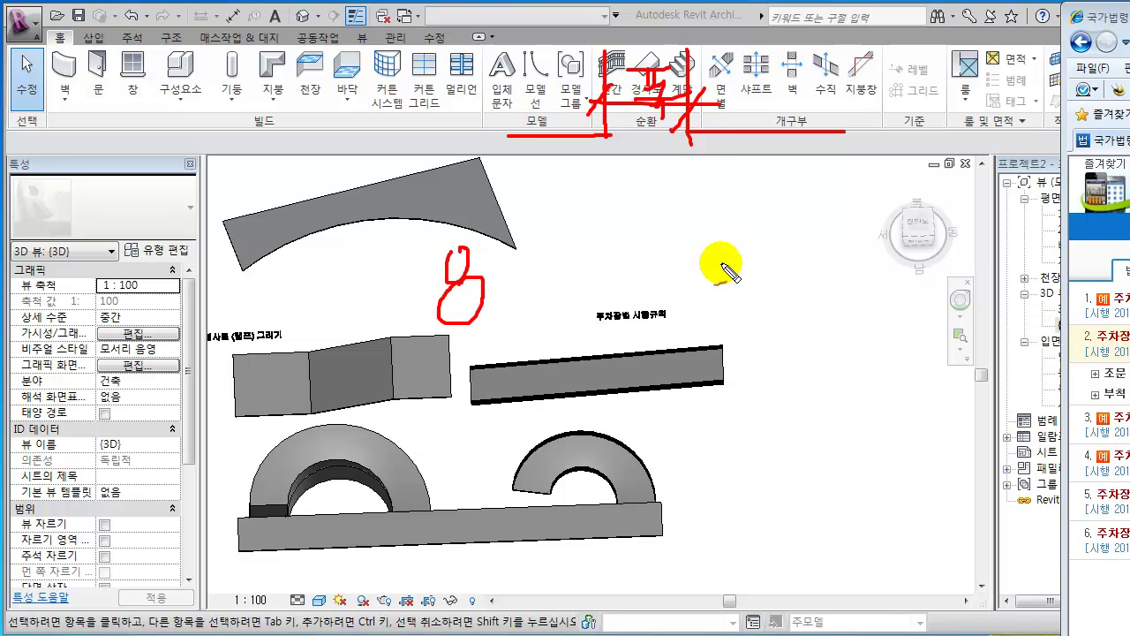
{"action": "mouse_move", "coordinate": [645, 256]}
{"action": "left_mouse_down"}
{"action": "mouse_move", "coordinate": [647, 294]}
{"action": "mouse_move", "coordinate": [676, 318]}
{"action": "left_mouse_up"}
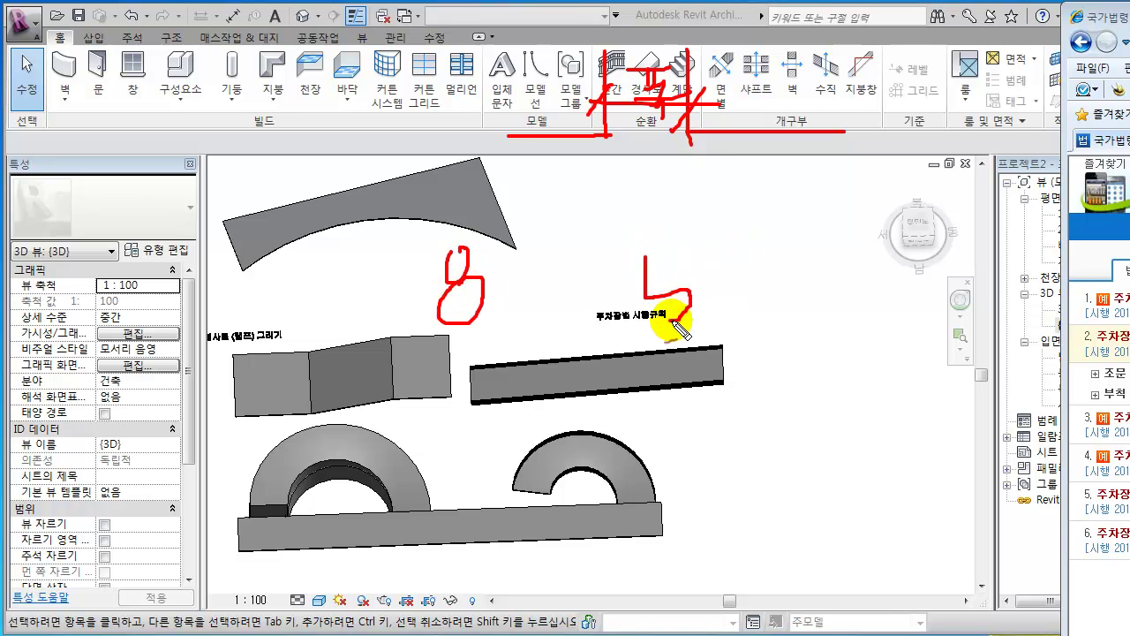
{"action": "mouse_move", "coordinate": [656, 255]}
{"action": "left_mouse_down"}
{"action": "mouse_move", "coordinate": [695, 275]}
{"action": "mouse_move", "coordinate": [734, 270]}
{"action": "left_mouse_up"}
{"action": "mouse_move", "coordinate": [901, 284]}
{"action": "left_mouse_down"}
{"action": "mouse_move", "coordinate": [958, 325]}
{"action": "mouse_move", "coordinate": [966, 298]}
{"action": "left_mouse_up"}
{"action": "mouse_move", "coordinate": [408, 281]}
{"action": "left_mouse_down"}
{"action": "mouse_move", "coordinate": [454, 234]}
{"action": "mouse_move", "coordinate": [504, 272]}
{"action": "mouse_move", "coordinate": [474, 361]}
{"action": "mouse_move", "coordinate": [412, 336]}
{"action": "mouse_move", "coordinate": [408, 281]}
{"action": "mouse_move", "coordinate": [368, 282]}
{"action": "mouse_move", "coordinate": [351, 260]}
{"action": "left_mouse_up"}
{"action": "left_click_drag", "start_coordinate": [309, 298], "coordinate": [339, 334]}
{"action": "mouse_move", "coordinate": [706, 222]}
{"action": "left_mouse_down"}
{"action": "mouse_move", "coordinate": [737, 367]}
{"action": "mouse_move", "coordinate": [610, 309]}
{"action": "mouse_move", "coordinate": [610, 298]}
{"action": "mouse_move", "coordinate": [540, 301]}
{"action": "mouse_move", "coordinate": [544, 321]}
{"action": "left_mouse_up"}
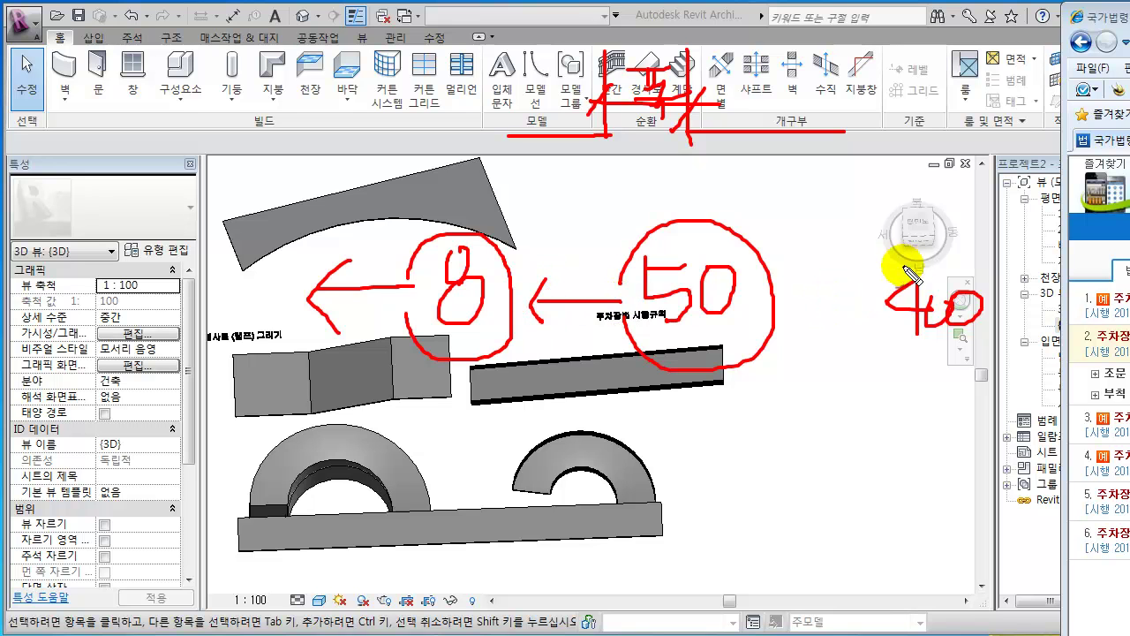
{"action": "mouse_move", "coordinate": [870, 280]}
{"action": "left_mouse_down"}
{"action": "mouse_move", "coordinate": [1020, 296]}
{"action": "mouse_move", "coordinate": [913, 393]}
{"action": "mouse_move", "coordinate": [864, 329]}
{"action": "mouse_move", "coordinate": [782, 301]}
{"action": "mouse_move", "coordinate": [800, 320]}
{"action": "left_mouse_up"}
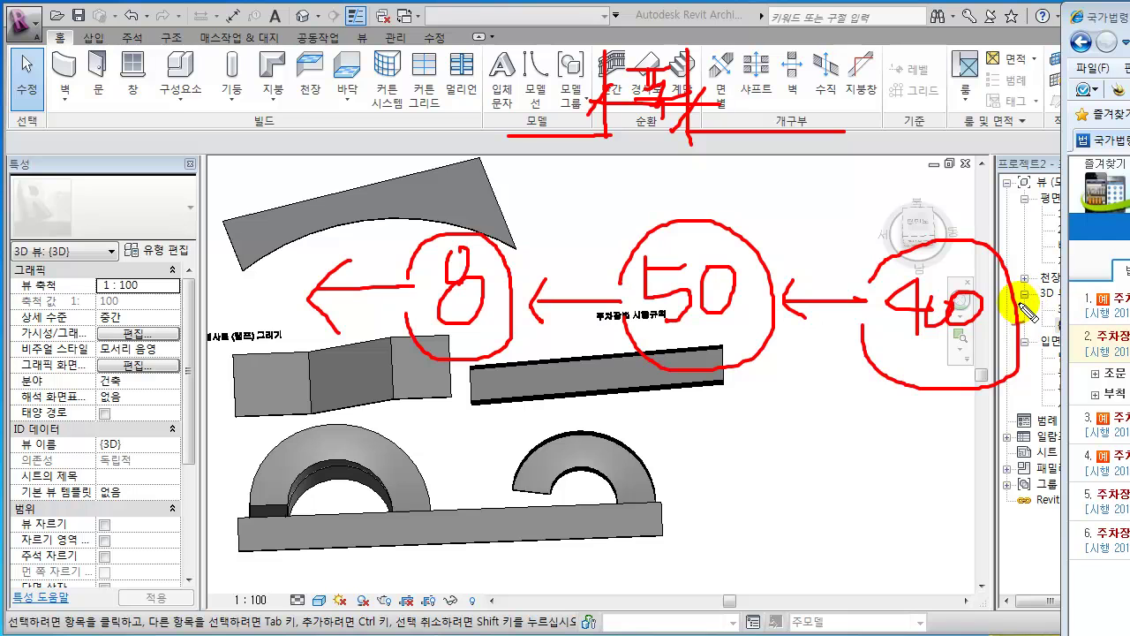
{"action": "mouse_move", "coordinate": [1019, 300]}
{"action": "left_mouse_down"}
{"action": "mouse_move", "coordinate": [1082, 301]}
{"action": "mouse_move", "coordinate": [1069, 282]}
{"action": "left_mouse_up"}
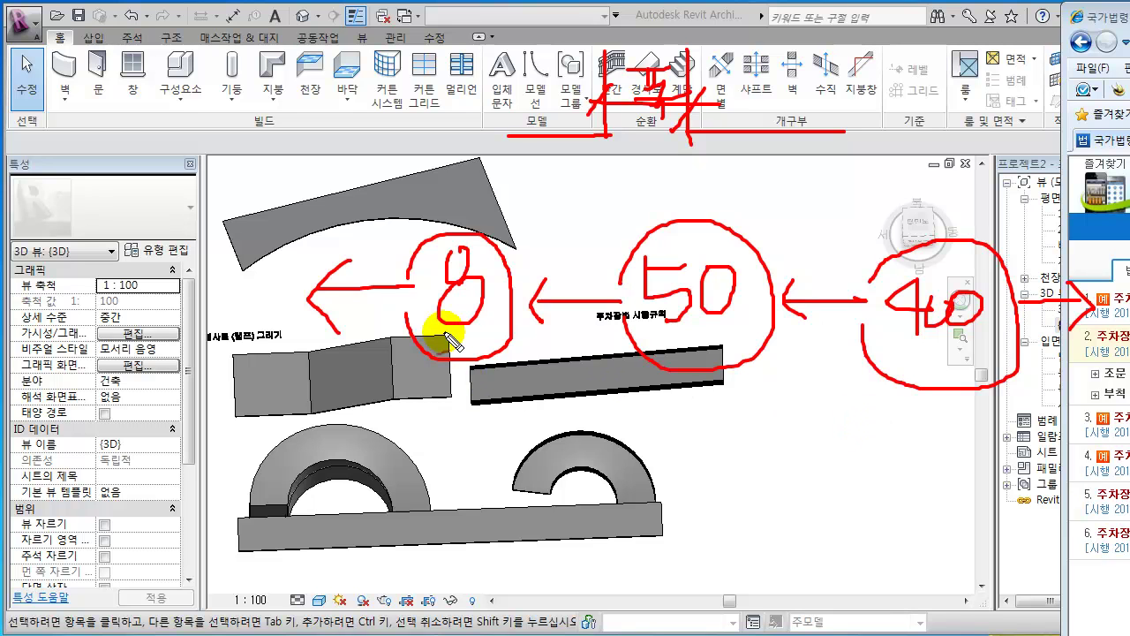
{"action": "left_click_drag", "start_coordinate": [376, 218], "coordinate": [340, 240]}
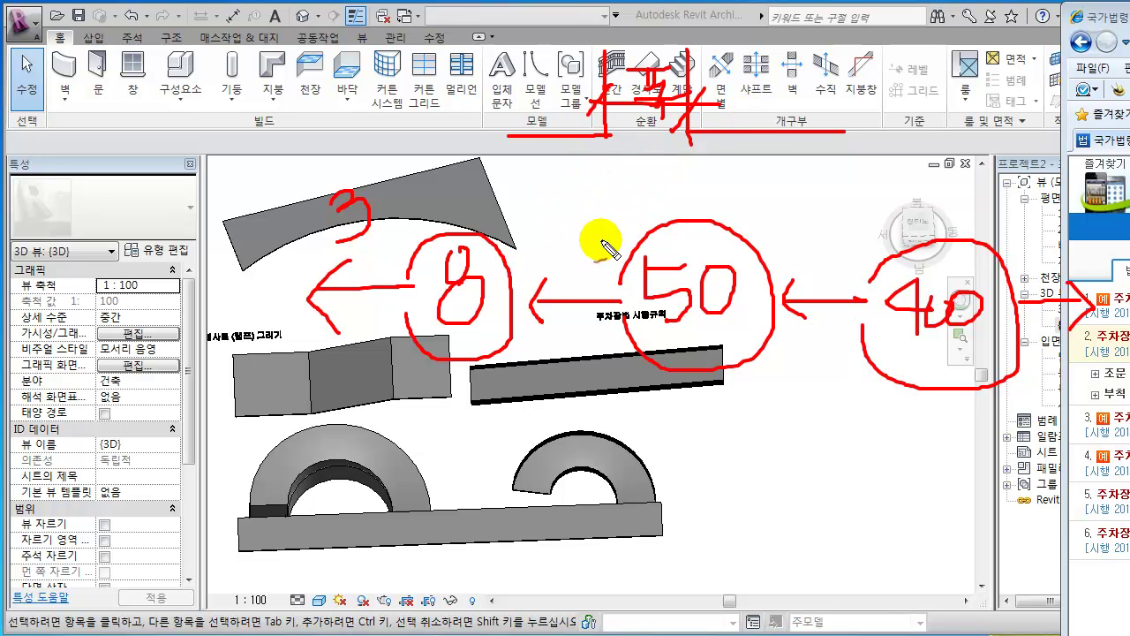
{"action": "left_click_drag", "start_coordinate": [528, 209], "coordinate": [532, 253]}
{"action": "left_click_drag", "start_coordinate": [586, 226], "coordinate": [592, 240]}
{"action": "left_click_drag", "start_coordinate": [582, 196], "coordinate": [609, 200]}
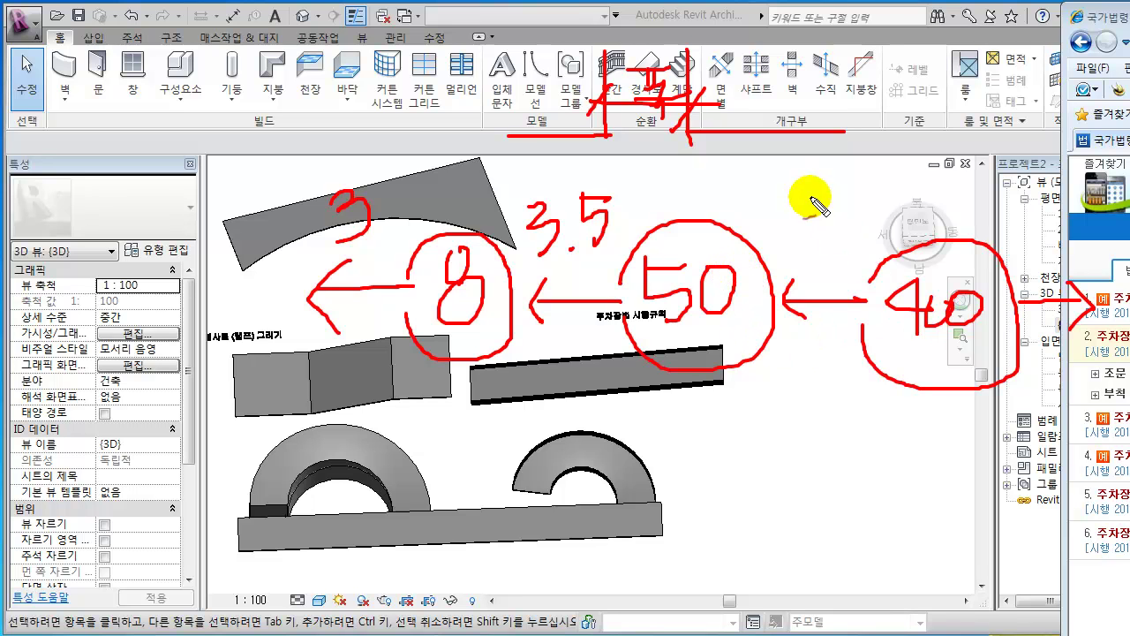
{"action": "mouse_move", "coordinate": [798, 174]}
{"action": "left_mouse_down"}
{"action": "mouse_move", "coordinate": [800, 219]}
{"action": "mouse_move", "coordinate": [804, 183]}
{"action": "mouse_move", "coordinate": [837, 219]}
{"action": "left_mouse_up"}
{"action": "left_click_drag", "start_coordinate": [852, 175], "coordinate": [885, 172]}
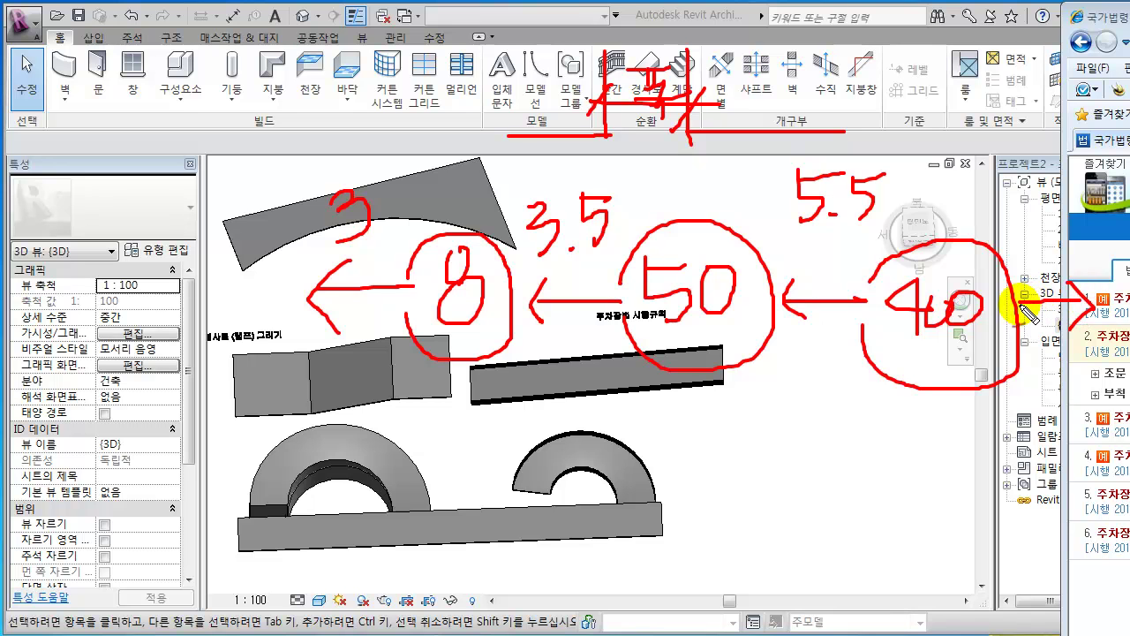
{"action": "mouse_move", "coordinate": [1027, 191]}
{"action": "left_mouse_down"}
{"action": "mouse_move", "coordinate": [1033, 227]}
{"action": "mouse_move", "coordinate": [1058, 221]}
{"action": "mouse_move", "coordinate": [1053, 234]}
{"action": "left_mouse_up"}
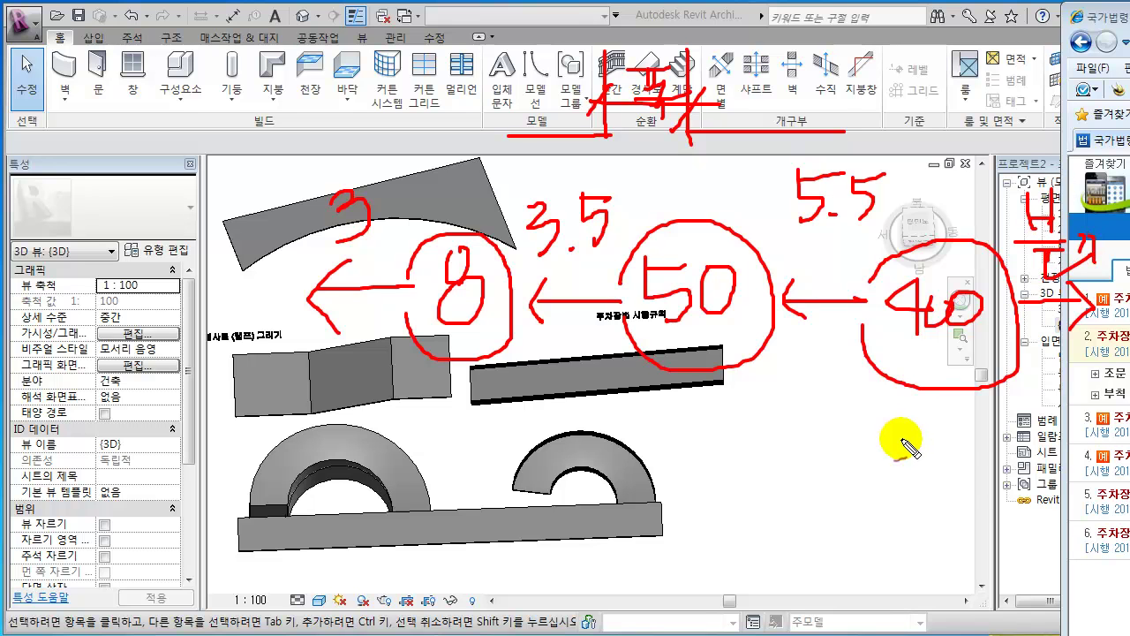
{"action": "mouse_move", "coordinate": [981, 424]}
{"action": "left_mouse_down"}
{"action": "mouse_move", "coordinate": [979, 413]}
{"action": "mouse_move", "coordinate": [983, 510]}
{"action": "mouse_move", "coordinate": [982, 415]}
{"action": "mouse_move", "coordinate": [1007, 442]}
{"action": "left_mouse_up"}
{"action": "key", "text": "ctrl+z"}
{"action": "mouse_move", "coordinate": [913, 424]}
{"action": "left_mouse_down"}
{"action": "mouse_move", "coordinate": [912, 492]}
{"action": "mouse_move", "coordinate": [947, 483]}
{"action": "left_mouse_up"}
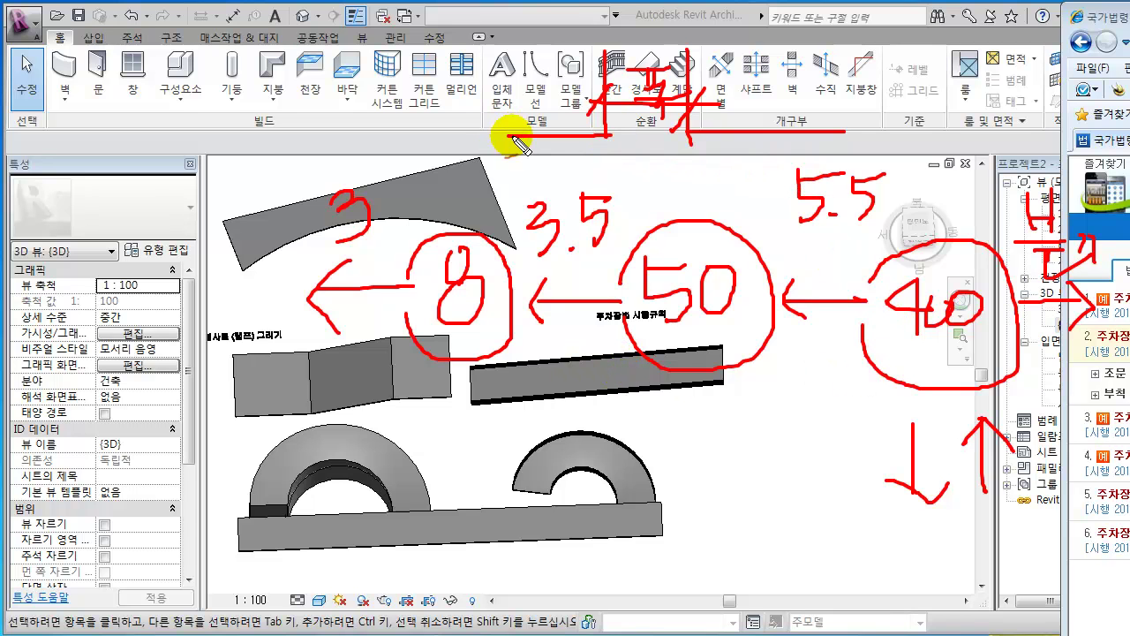
{"action": "mouse_move", "coordinate": [508, 139]}
{"action": "left_mouse_down"}
{"action": "mouse_move", "coordinate": [503, 166]}
{"action": "mouse_move", "coordinate": [514, 164]}
{"action": "left_mouse_up"}
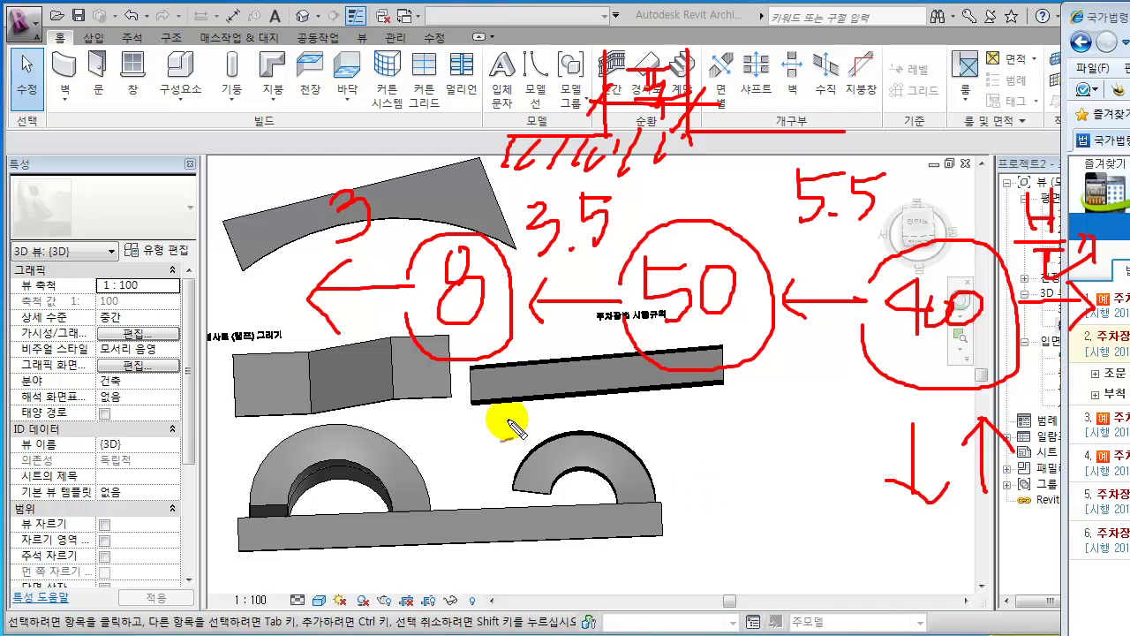
{"action": "key", "text": "Escape"}
- Switch to the Notepad window and move it beside the ramps to read the 제6조 notes on parking height, curves and ramp lane width
{"action": "left_click_drag", "start_coordinate": [1121, 31], "coordinate": [661, 111]}
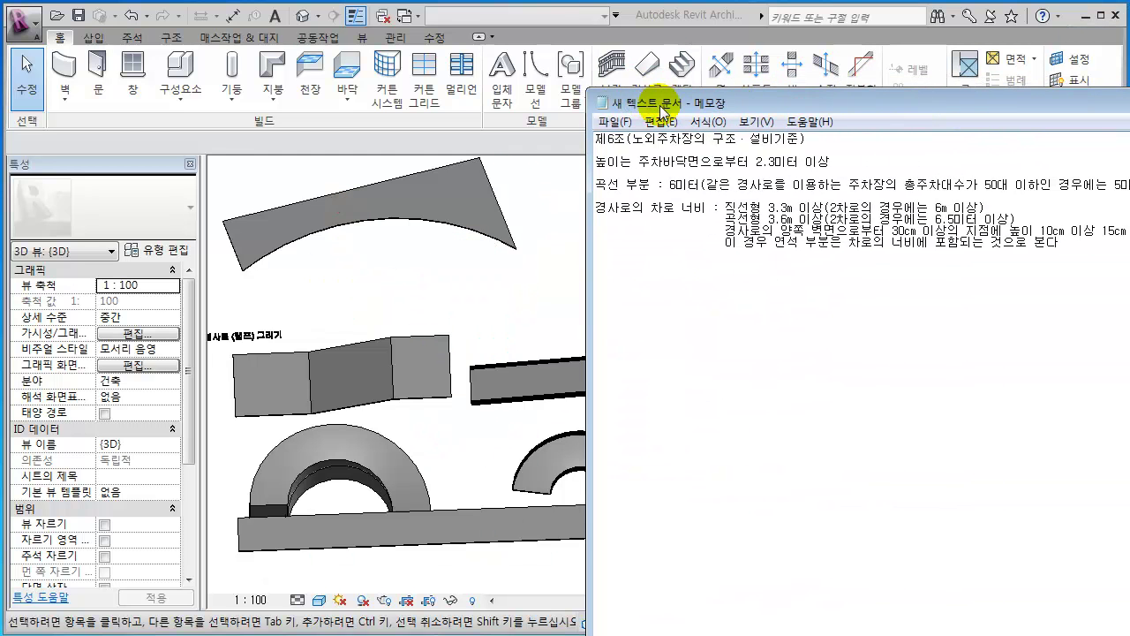
{"action": "left_click_drag", "start_coordinate": [948, 104], "coordinate": [890, 95]}
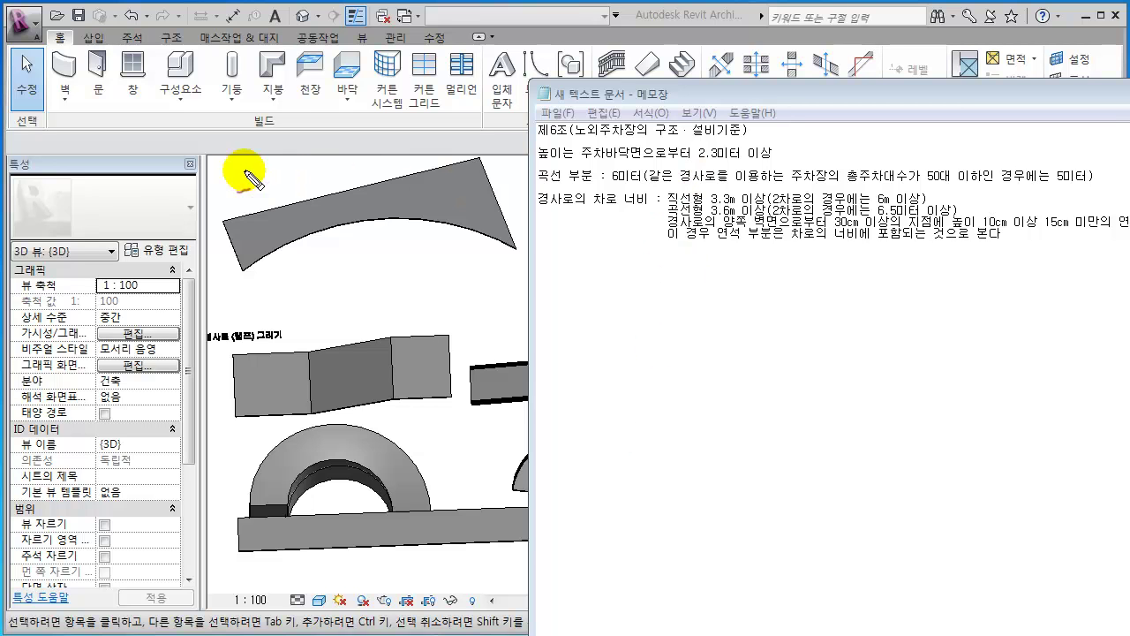
{"action": "left_click_drag", "start_coordinate": [72, 185], "coordinate": [250, 199]}
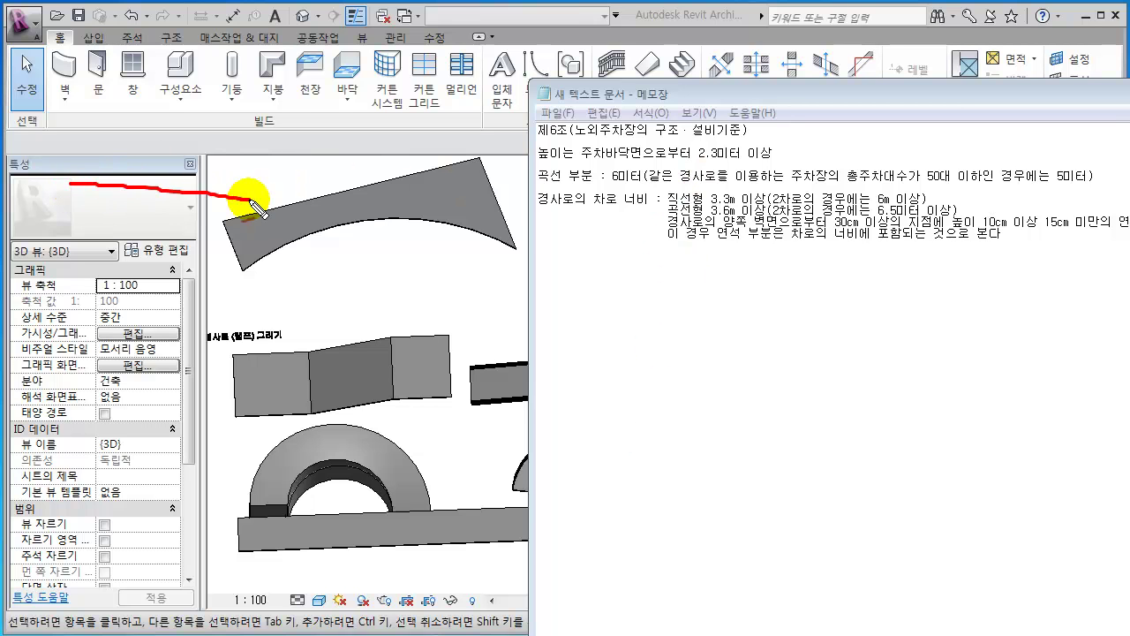
{"action": "left_click_drag", "start_coordinate": [29, 440], "coordinate": [280, 440]}
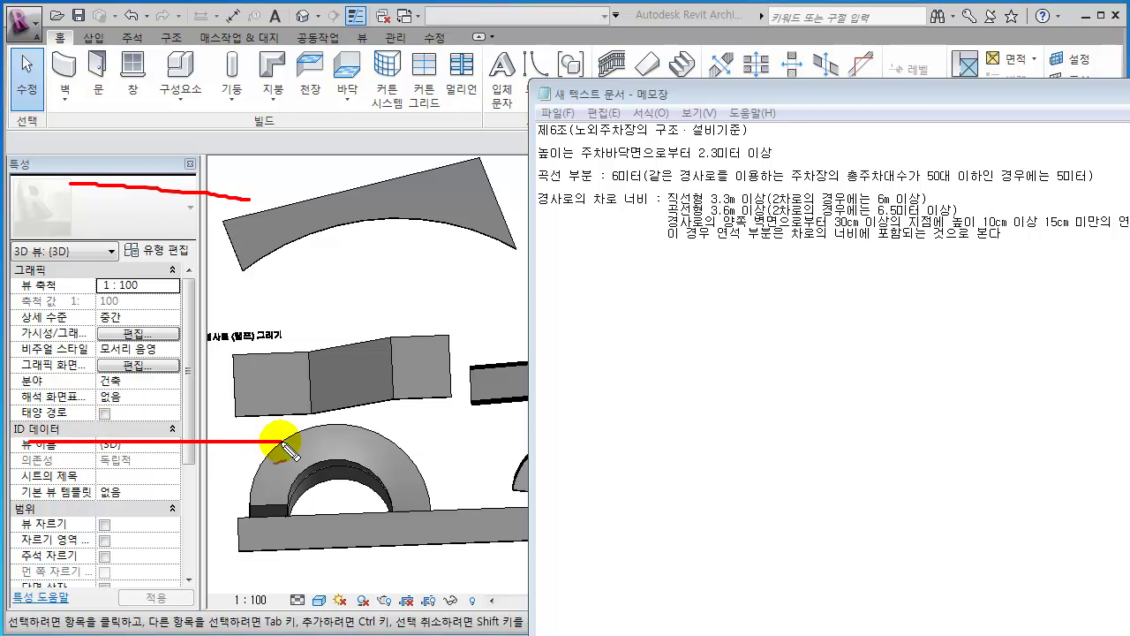
{"action": "mouse_move", "coordinate": [166, 179]}
{"action": "left_mouse_down"}
{"action": "mouse_move", "coordinate": [166, 454]}
{"action": "mouse_move", "coordinate": [146, 462]}
{"action": "left_mouse_up"}
{"action": "left_click_drag", "start_coordinate": [185, 185], "coordinate": [135, 221]}
{"action": "left_click_drag", "start_coordinate": [46, 336], "coordinate": [244, 335]}
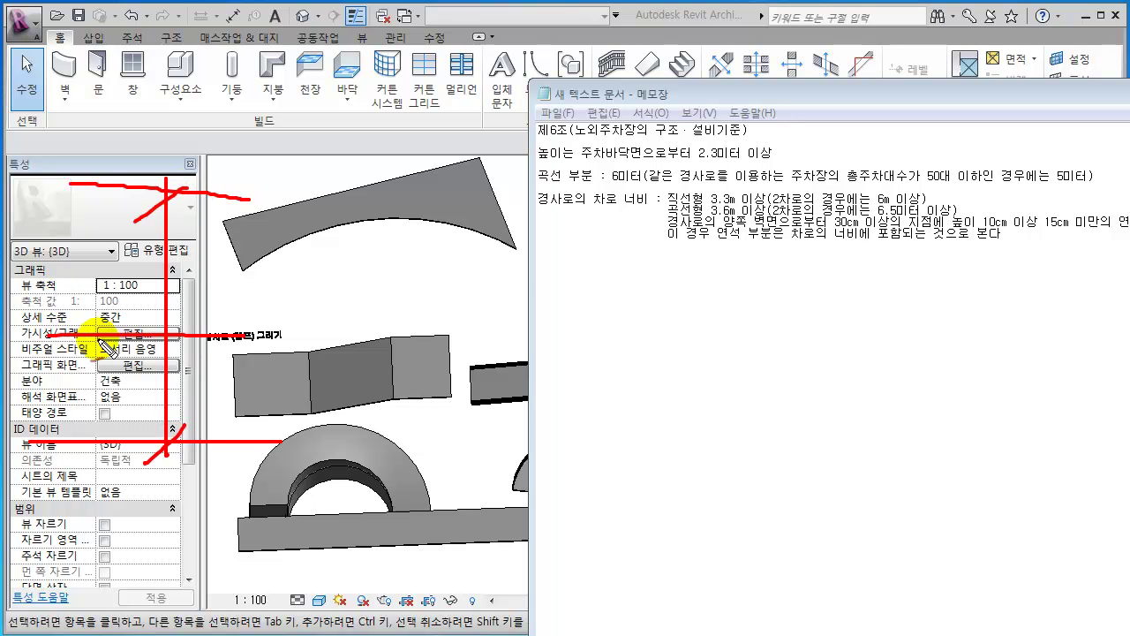
{"action": "mouse_move", "coordinate": [45, 389]}
{"action": "left_mouse_down"}
{"action": "mouse_move", "coordinate": [267, 383]}
{"action": "mouse_move", "coordinate": [247, 325]}
{"action": "left_mouse_up"}
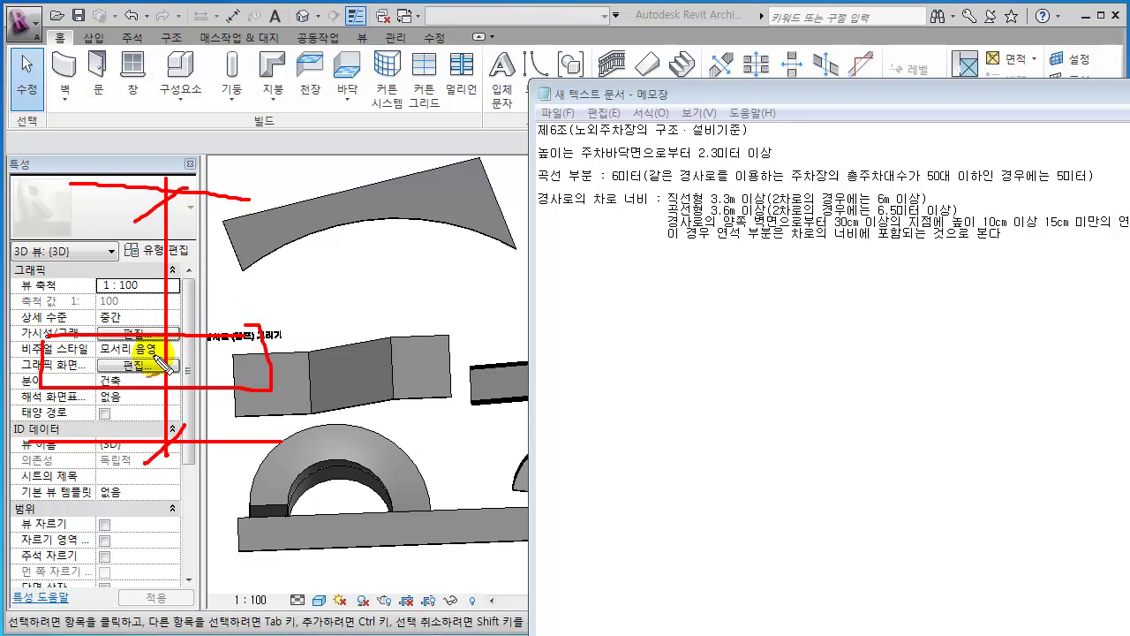
{"action": "left_click_drag", "start_coordinate": [97, 375], "coordinate": [110, 403]}
{"action": "mouse_move", "coordinate": [203, 391]}
{"action": "left_mouse_down"}
{"action": "mouse_move", "coordinate": [197, 403]}
{"action": "mouse_move", "coordinate": [222, 371]}
{"action": "left_mouse_up"}
{"action": "mouse_move", "coordinate": [112, 337]}
{"action": "left_mouse_down"}
{"action": "mouse_move", "coordinate": [146, 287]}
{"action": "mouse_move", "coordinate": [193, 283]}
{"action": "mouse_move", "coordinate": [210, 338]}
{"action": "left_mouse_up"}
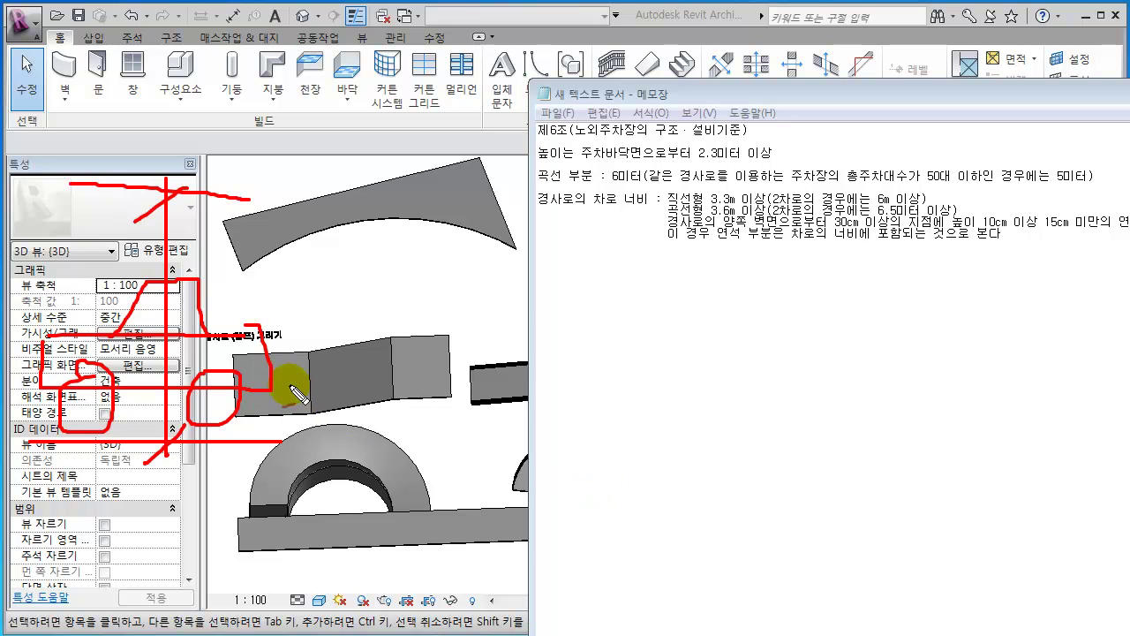
{"action": "mouse_move", "coordinate": [250, 266]}
{"action": "left_mouse_down"}
{"action": "mouse_move", "coordinate": [242, 261]}
{"action": "mouse_move", "coordinate": [295, 280]}
{"action": "left_mouse_up"}
{"action": "left_click", "coordinate": [310, 272]}
{"action": "left_click_drag", "start_coordinate": [343, 240], "coordinate": [357, 301]}
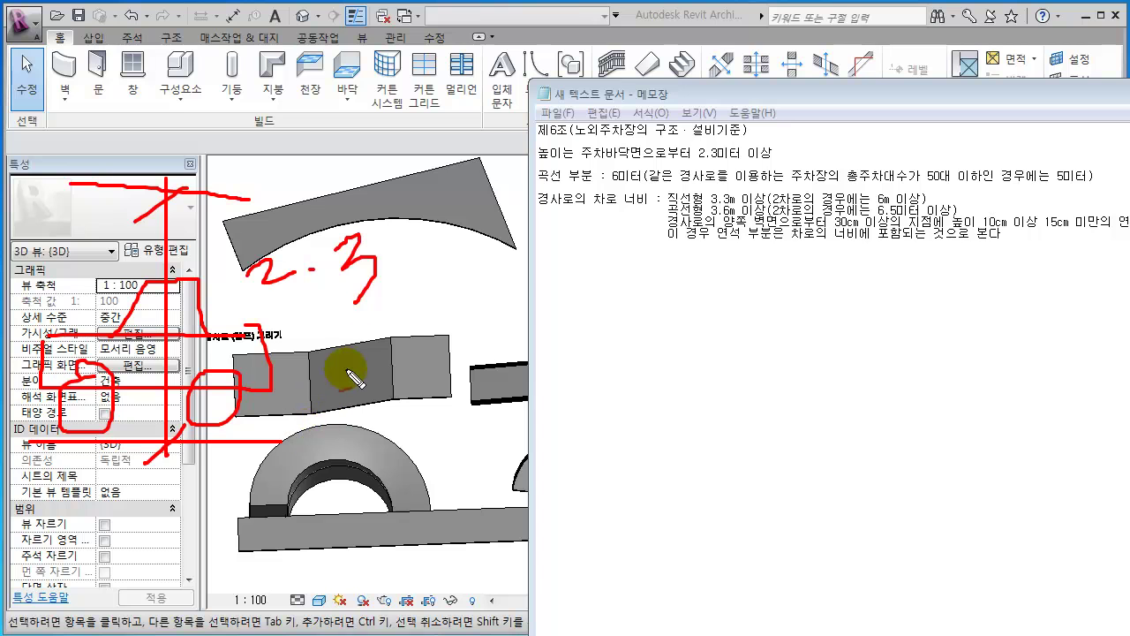
{"action": "left_click_drag", "start_coordinate": [335, 379], "coordinate": [351, 408]}
{"action": "left_click_drag", "start_coordinate": [346, 430], "coordinate": [359, 425]}
{"action": "left_click", "coordinate": [415, 399]}
{"action": "mouse_move", "coordinate": [97, 225]}
{"action": "left_mouse_down"}
{"action": "mouse_move", "coordinate": [137, 327]}
{"action": "mouse_move", "coordinate": [124, 362]}
{"action": "left_mouse_up"}
{"action": "left_click_drag", "start_coordinate": [88, 265], "coordinate": [76, 253]}
{"action": "left_click_drag", "start_coordinate": [97, 362], "coordinate": [71, 429]}
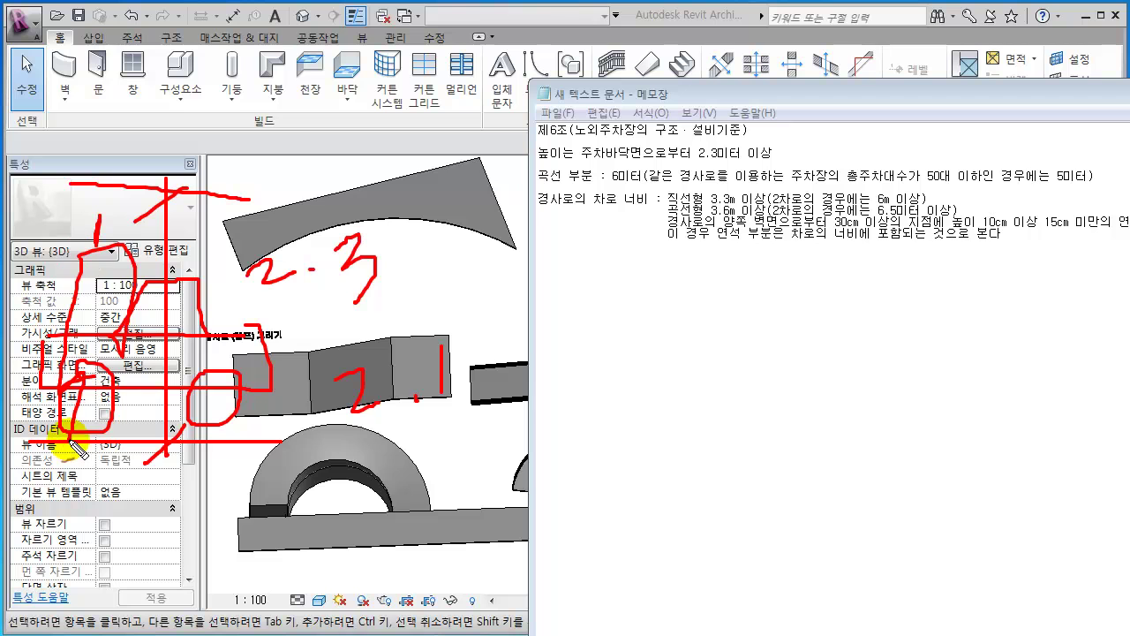
{"action": "mouse_move", "coordinate": [93, 291]}
{"action": "left_mouse_down"}
{"action": "mouse_move", "coordinate": [89, 404]}
{"action": "mouse_move", "coordinate": [118, 414]}
{"action": "left_mouse_up"}
{"action": "mouse_move", "coordinate": [179, 269]}
{"action": "left_mouse_down"}
{"action": "mouse_move", "coordinate": [243, 263]}
{"action": "mouse_move", "coordinate": [113, 225]}
{"action": "left_mouse_up"}
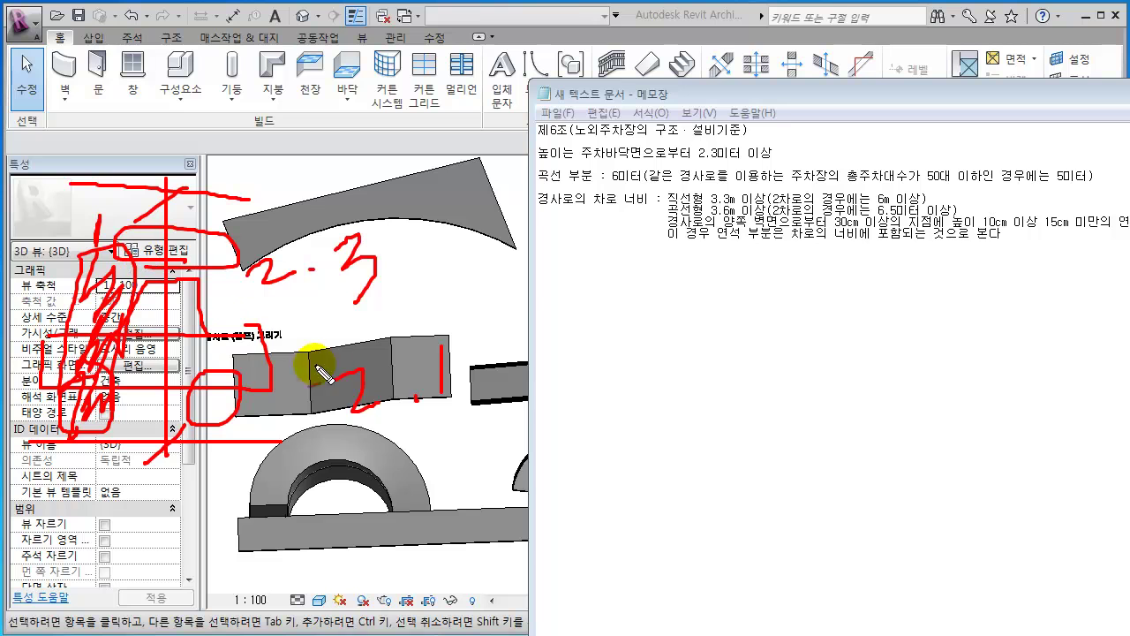
{"action": "mouse_move", "coordinate": [291, 429]}
{"action": "left_mouse_down"}
{"action": "mouse_move", "coordinate": [404, 404]}
{"action": "mouse_move", "coordinate": [467, 315]}
{"action": "mouse_move", "coordinate": [294, 415]}
{"action": "mouse_move", "coordinate": [479, 416]}
{"action": "left_mouse_up"}
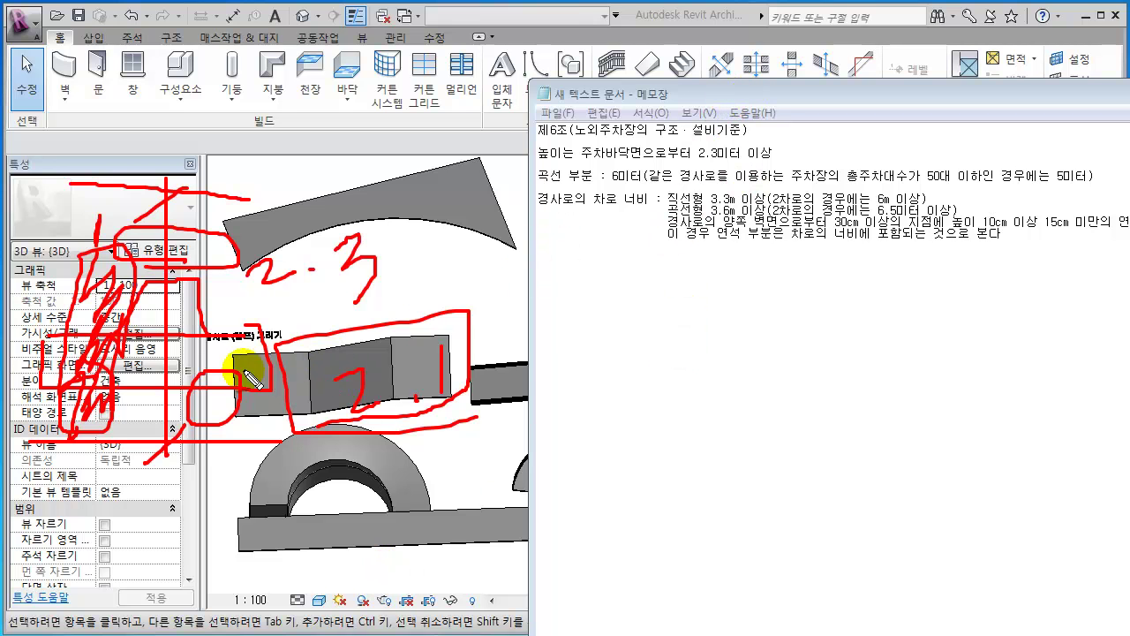
{"action": "key", "text": "Escape"}
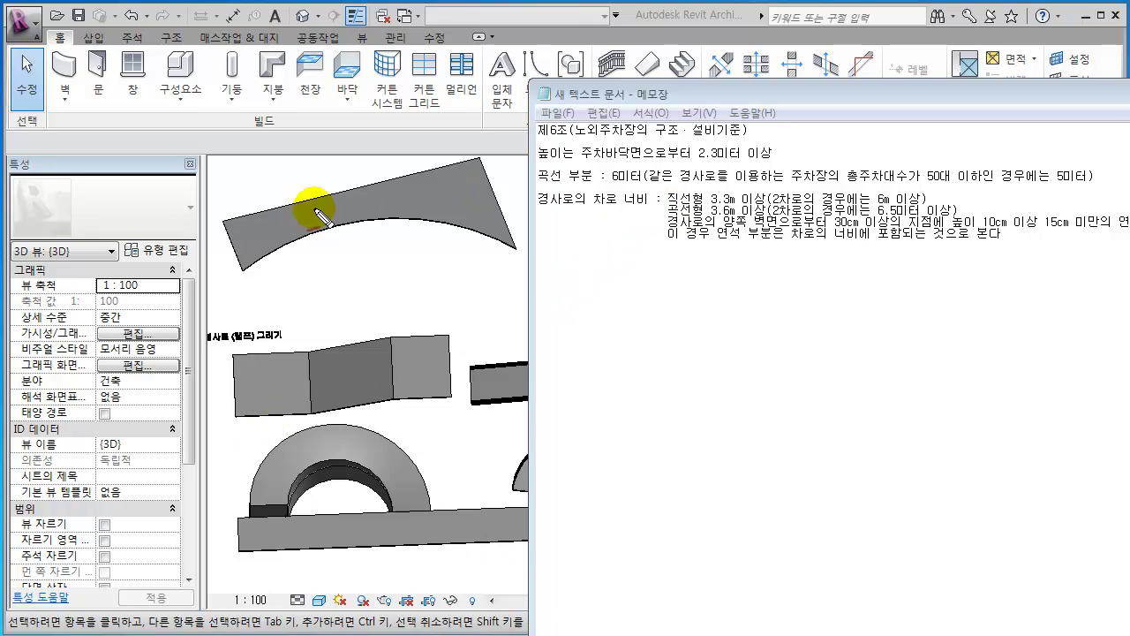
{"action": "left_click_drag", "start_coordinate": [60, 134], "coordinate": [353, 135]}
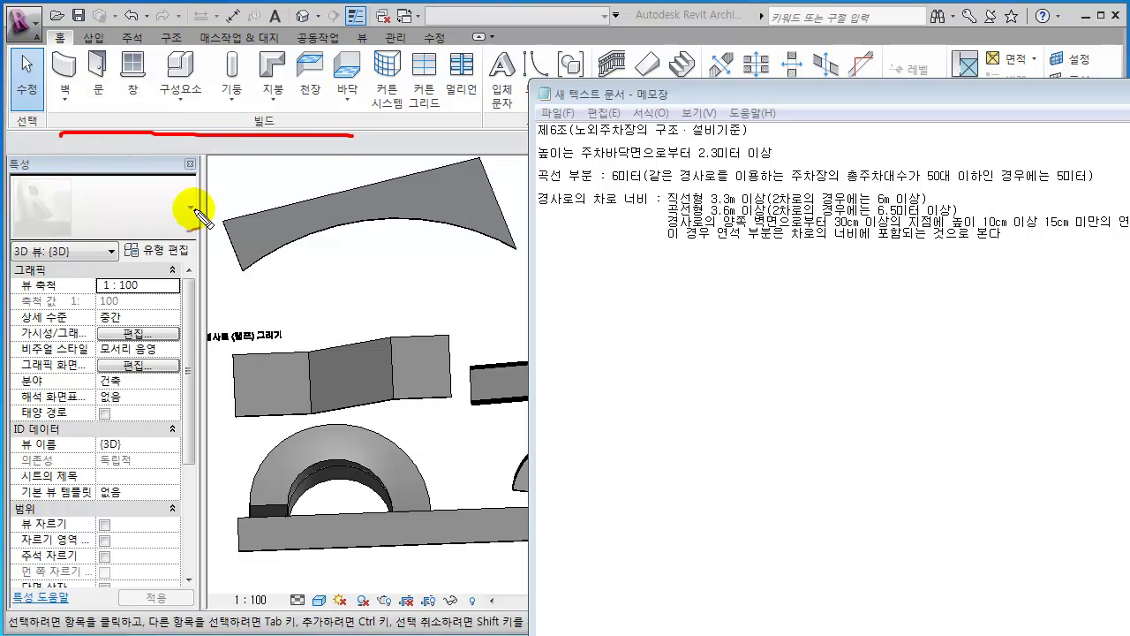
{"action": "left_click_drag", "start_coordinate": [71, 223], "coordinate": [389, 218]}
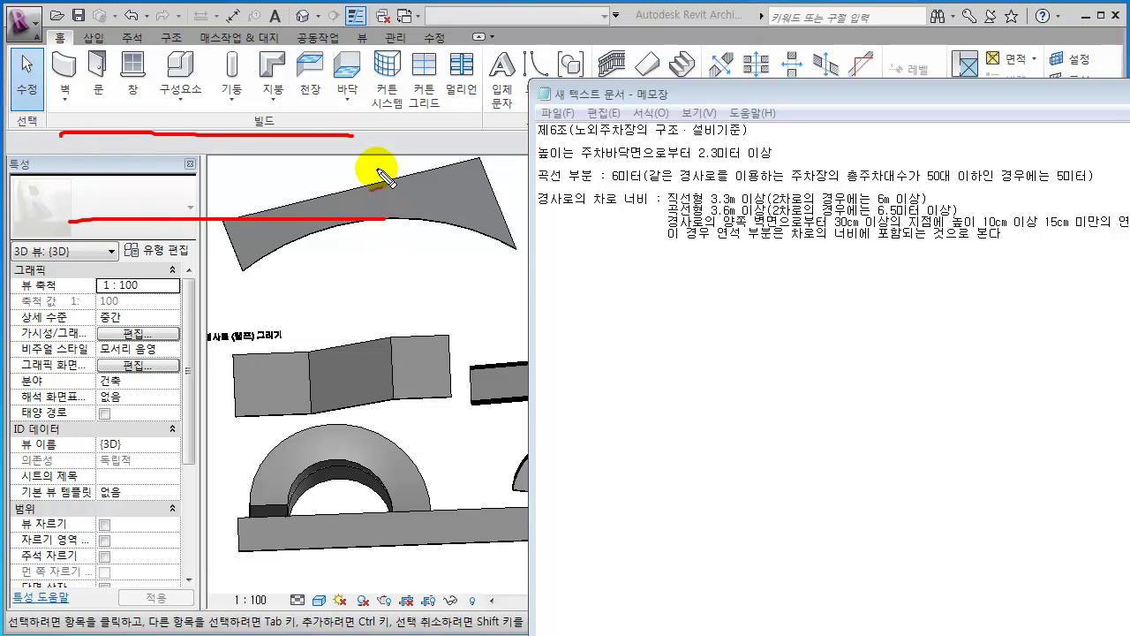
{"action": "mouse_move", "coordinate": [378, 180]}
{"action": "left_mouse_down"}
{"action": "mouse_move", "coordinate": [391, 218]}
{"action": "mouse_move", "coordinate": [392, 205]}
{"action": "mouse_move", "coordinate": [444, 240]}
{"action": "left_mouse_up"}
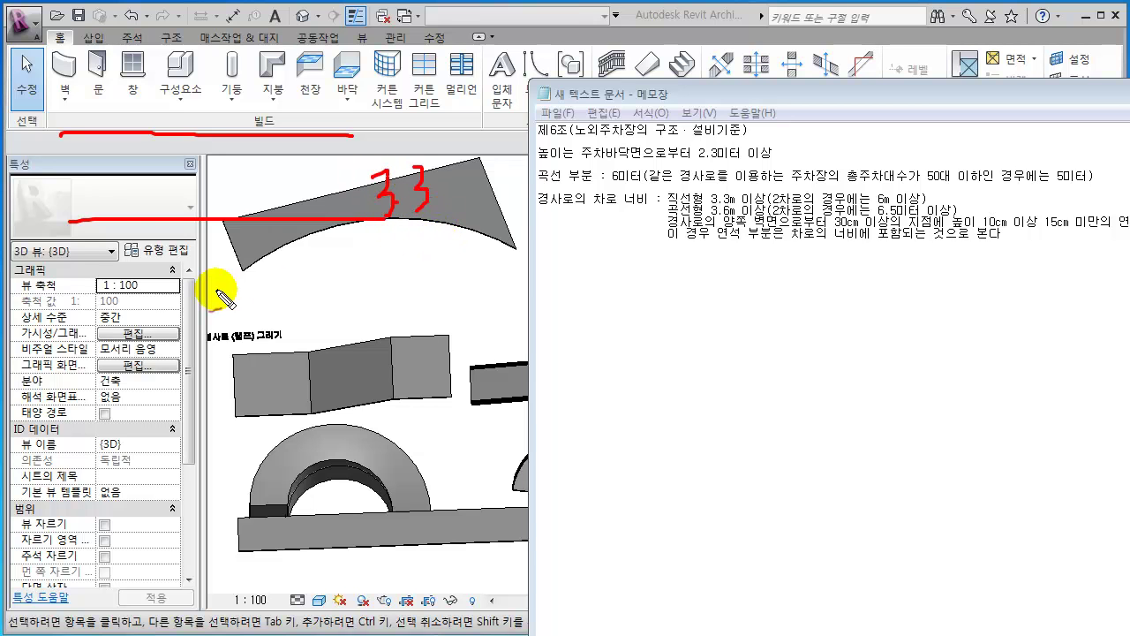
{"action": "left_click_drag", "start_coordinate": [165, 183], "coordinate": [177, 179]}
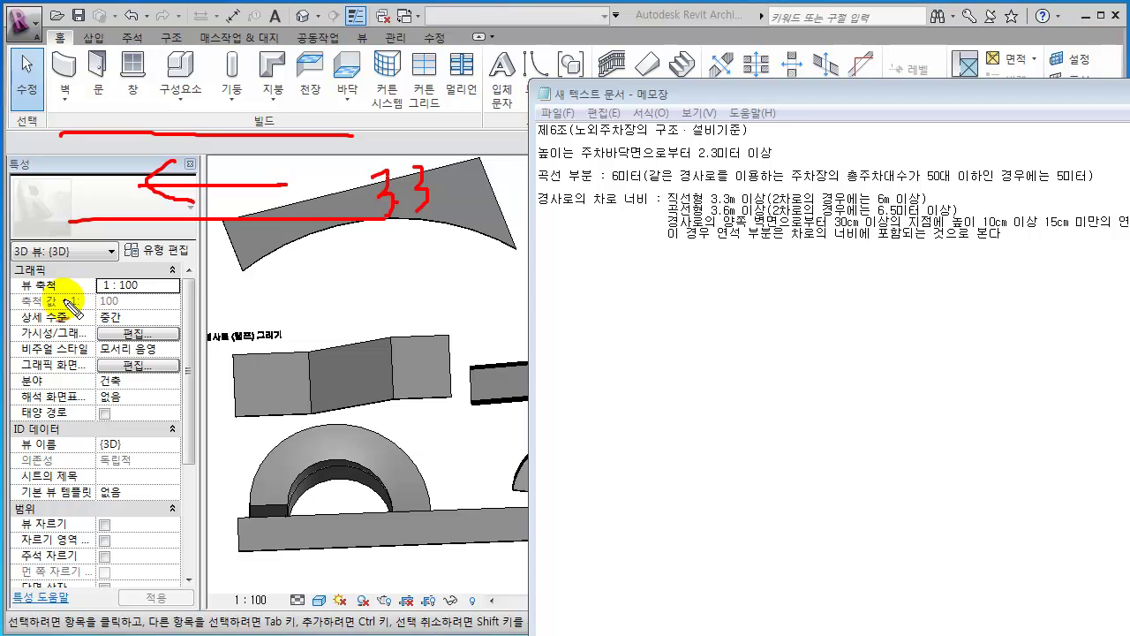
{"action": "left_click_drag", "start_coordinate": [64, 301], "coordinate": [335, 295]}
{"action": "left_click_drag", "start_coordinate": [63, 422], "coordinate": [384, 426]}
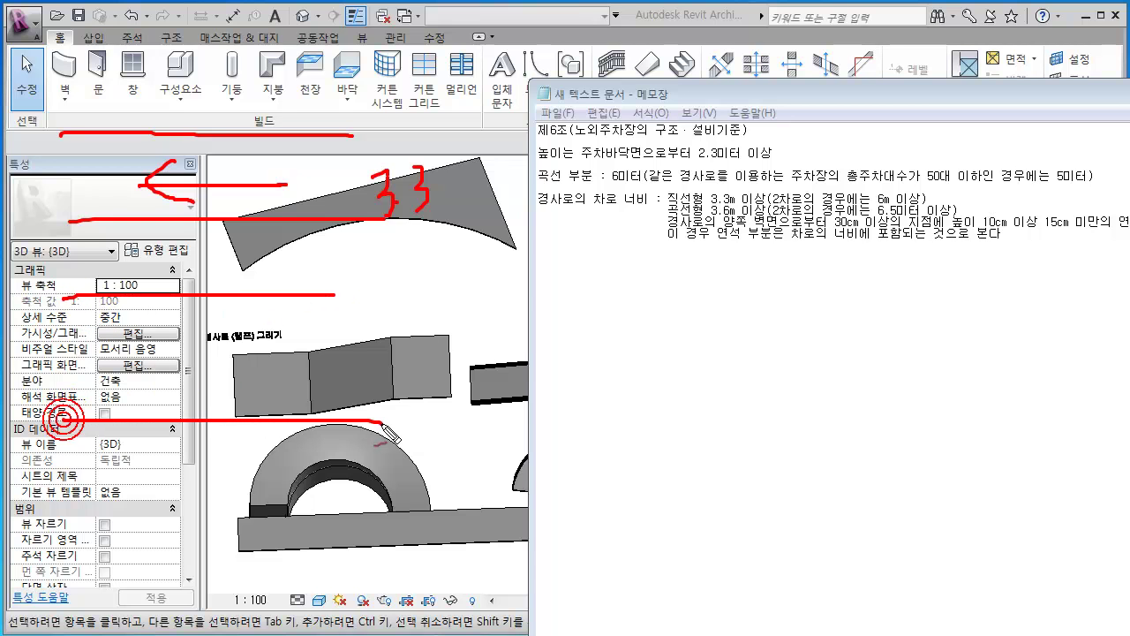
{"action": "left_click", "coordinate": [183, 361]}
{"action": "left_click", "coordinate": [218, 361]}
{"action": "left_click_drag", "start_coordinate": [234, 363], "coordinate": [260, 364]}
{"action": "left_click", "coordinate": [298, 365]}
{"action": "left_click_drag", "start_coordinate": [129, 333], "coordinate": [288, 331]}
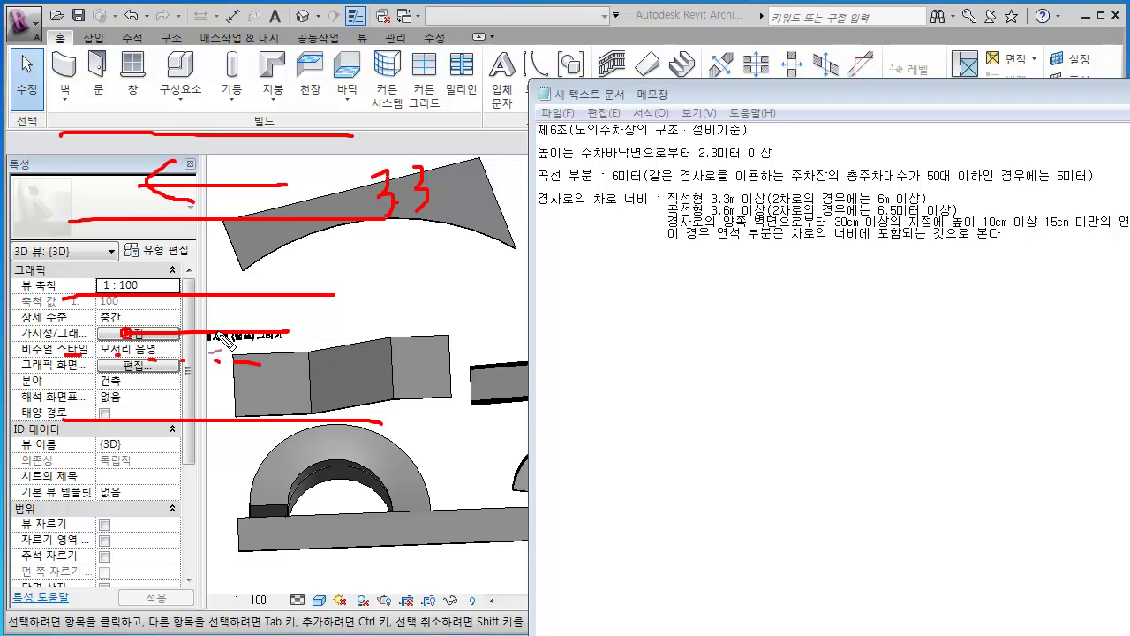
{"action": "left_click_drag", "start_coordinate": [164, 310], "coordinate": [149, 339]}
{"action": "left_click_drag", "start_coordinate": [281, 374], "coordinate": [295, 411]}
{"action": "mouse_move", "coordinate": [402, 358]}
{"action": "left_mouse_down"}
{"action": "mouse_move", "coordinate": [415, 353]}
{"action": "mouse_move", "coordinate": [398, 373]}
{"action": "mouse_move", "coordinate": [403, 366]}
{"action": "left_mouse_up"}
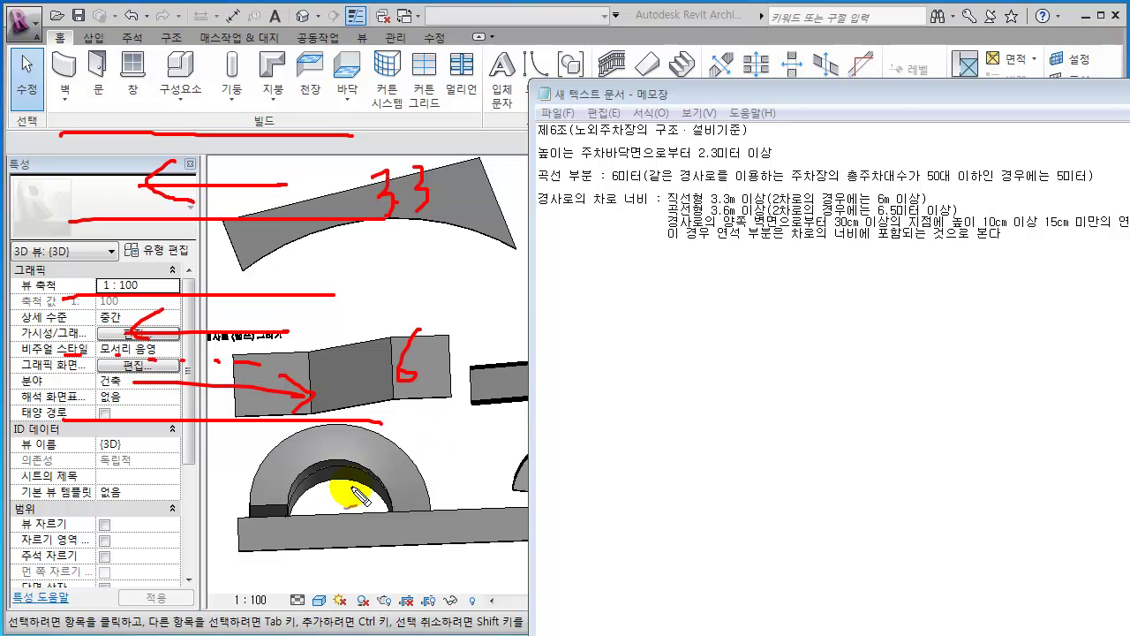
{"action": "key", "text": "Escape"}
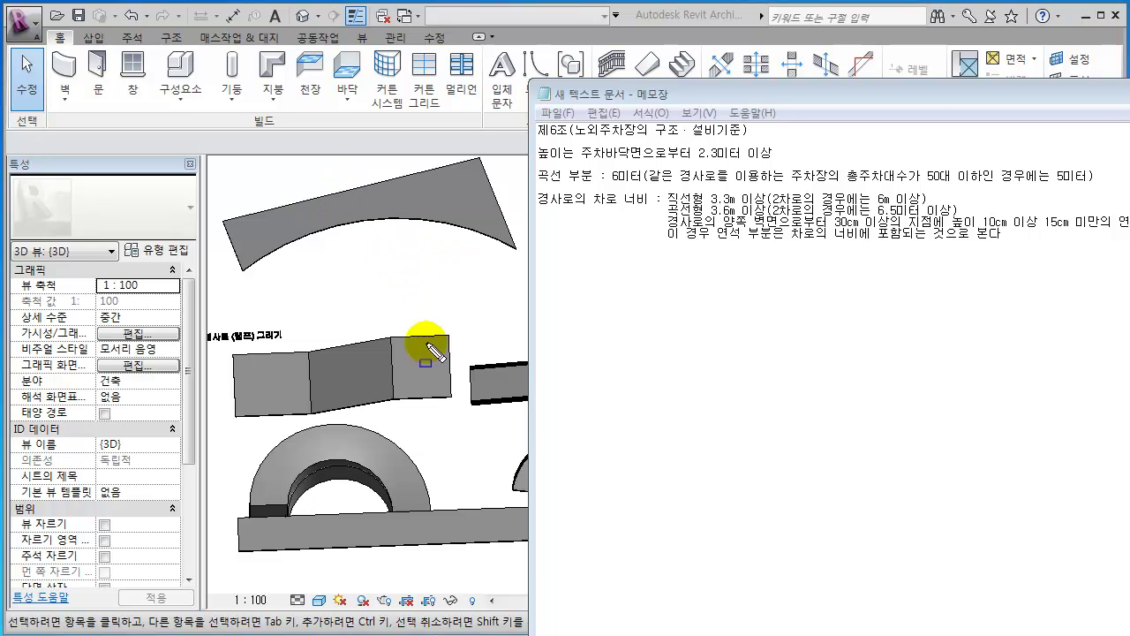
{"action": "left_click_drag", "start_coordinate": [446, 389], "coordinate": [373, 290]}
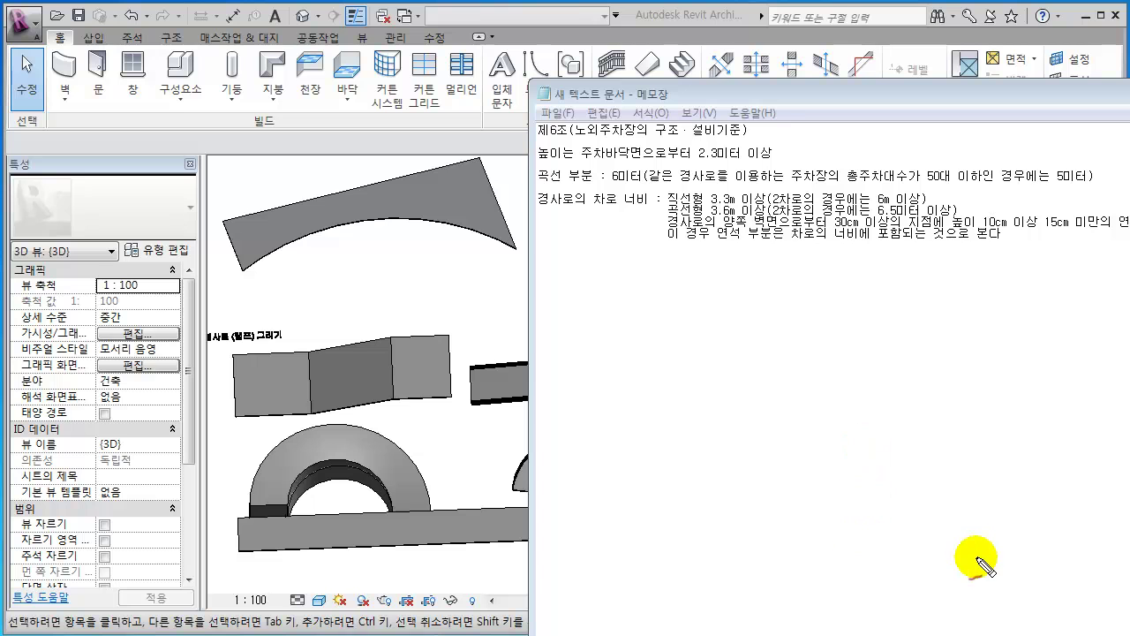
{"action": "mouse_move", "coordinate": [974, 547]}
{"action": "left_mouse_down"}
{"action": "mouse_move", "coordinate": [947, 481]}
{"action": "mouse_move", "coordinate": [724, 450]}
{"action": "mouse_move", "coordinate": [708, 542]}
{"action": "left_mouse_up"}
{"action": "mouse_move", "coordinate": [587, 554]}
{"action": "left_mouse_down"}
{"action": "mouse_move", "coordinate": [593, 433]}
{"action": "mouse_move", "coordinate": [858, 327]}
{"action": "mouse_move", "coordinate": [1066, 476]}
{"action": "mouse_move", "coordinate": [1082, 538]}
{"action": "left_mouse_up"}
{"action": "left_click_drag", "start_coordinate": [950, 514], "coordinate": [1087, 460]}
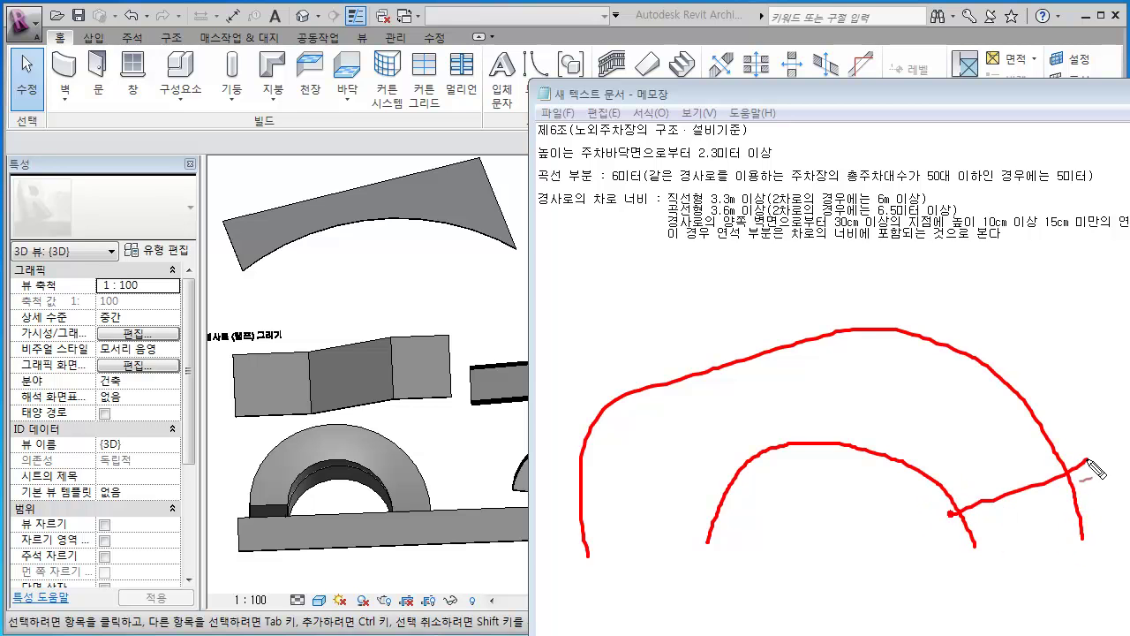
{"action": "left_click", "coordinate": [961, 482]}
{"action": "mouse_move", "coordinate": [976, 453]}
{"action": "left_mouse_down"}
{"action": "mouse_move", "coordinate": [867, 408]}
{"action": "mouse_move", "coordinate": [883, 415]}
{"action": "left_mouse_up"}
{"action": "left_click", "coordinate": [1024, 536]}
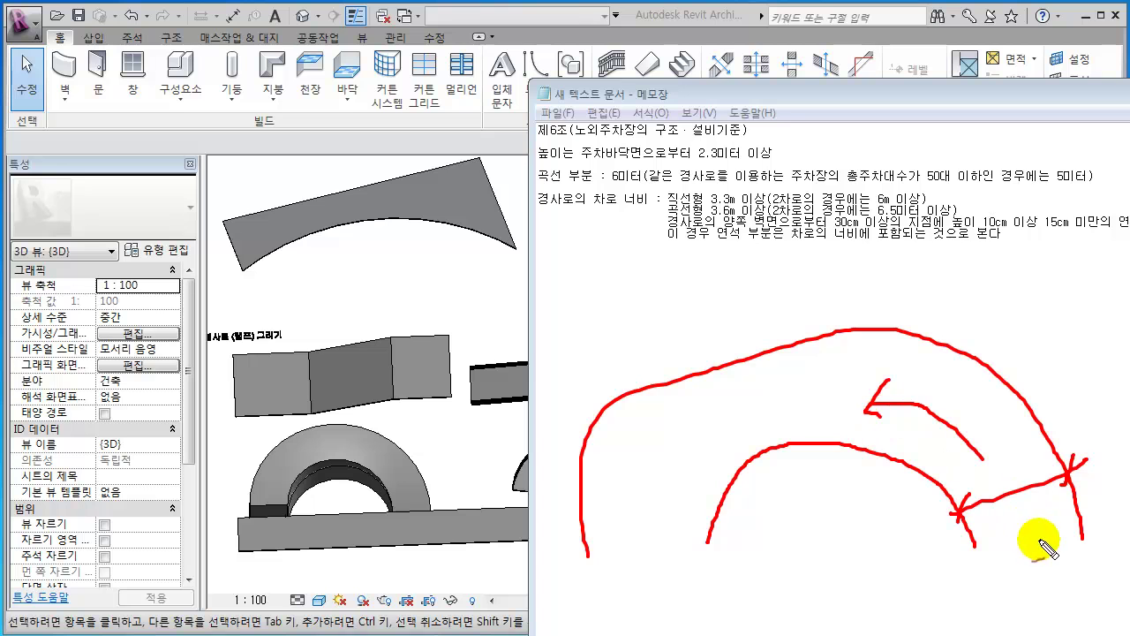
{"action": "left_click_drag", "start_coordinate": [1023, 535], "coordinate": [1049, 555]}
{"action": "left_click_drag", "start_coordinate": [1062, 532], "coordinate": [1066, 512]}
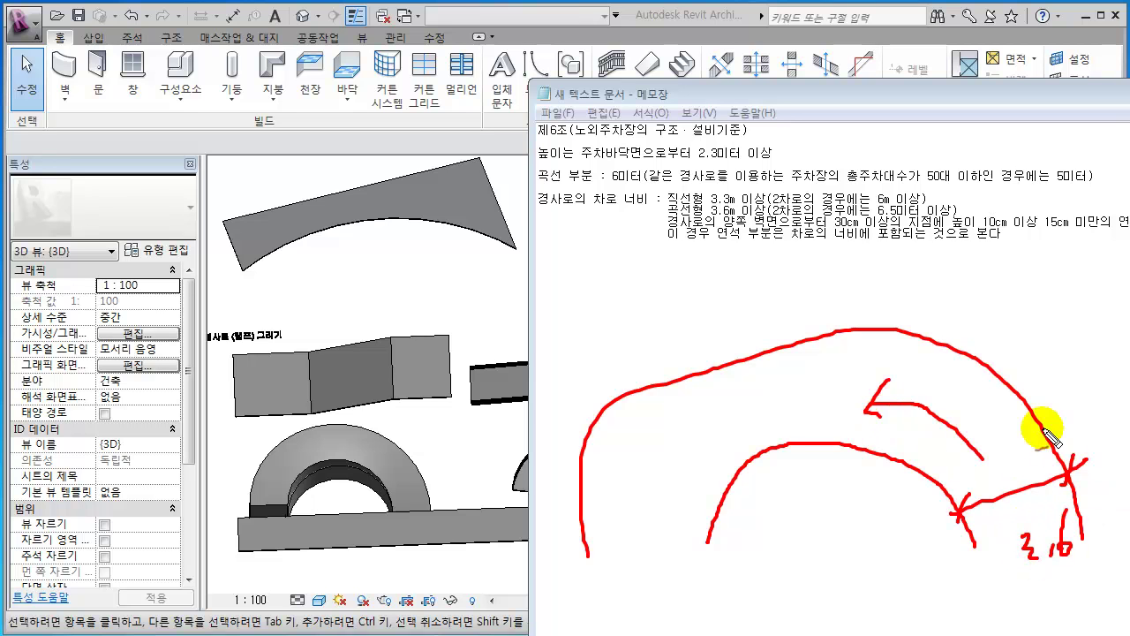
{"action": "left_click_drag", "start_coordinate": [868, 427], "coordinate": [943, 457]}
{"action": "left_click_drag", "start_coordinate": [918, 456], "coordinate": [945, 458]}
{"action": "left_click", "coordinate": [1046, 535]}
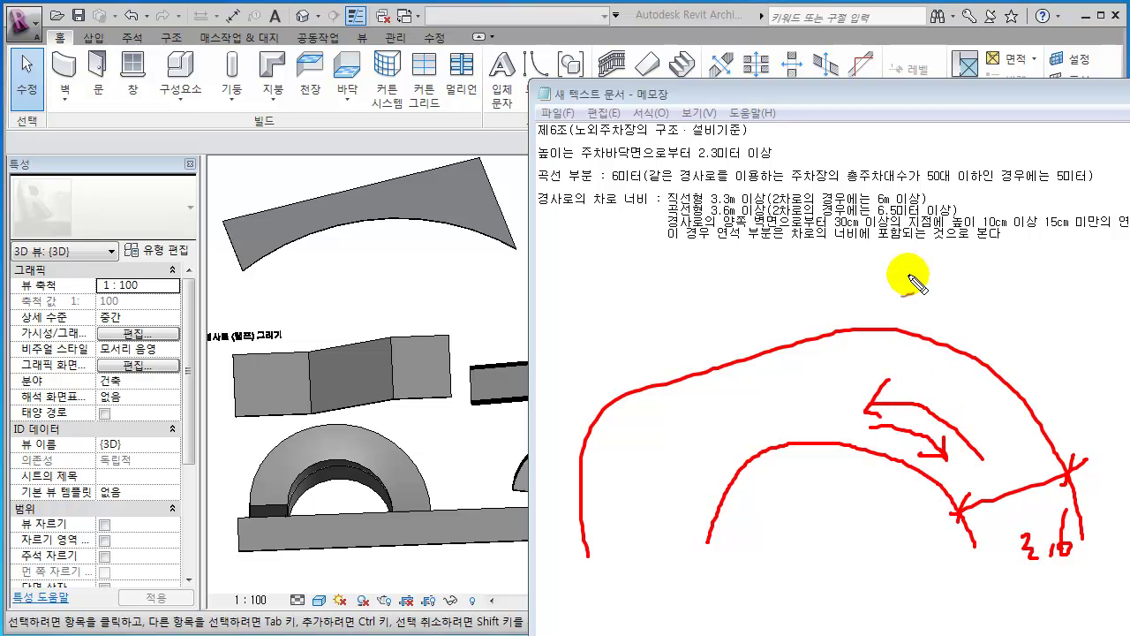
{"action": "left_click_drag", "start_coordinate": [872, 213], "coordinate": [952, 215]}
{"action": "left_click_drag", "start_coordinate": [1043, 343], "coordinate": [1028, 355]}
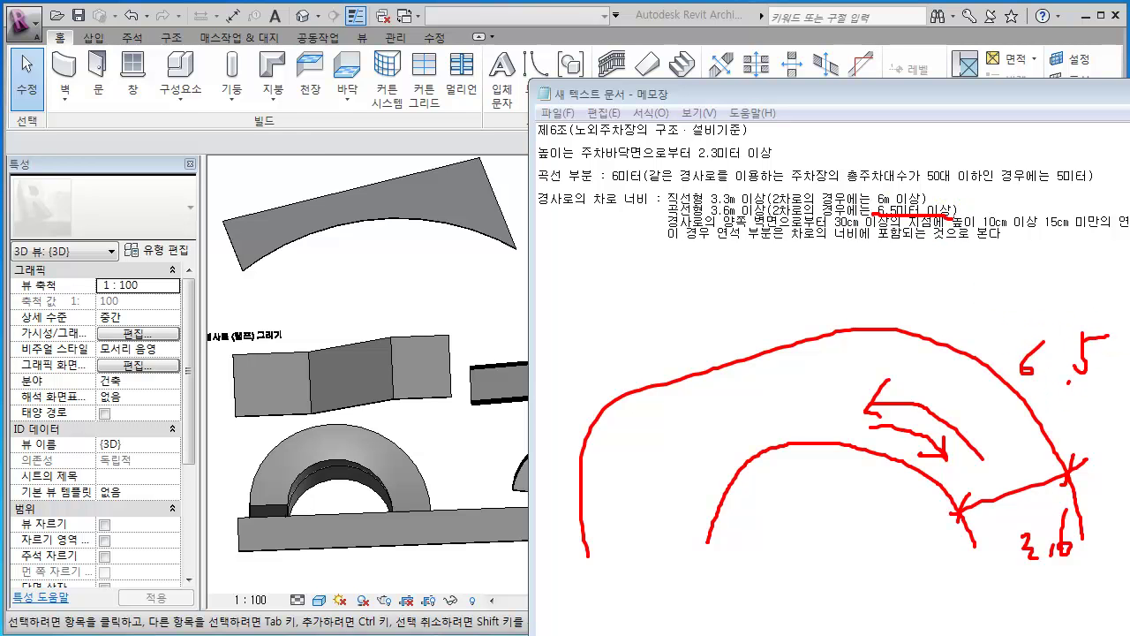
{"action": "left_click_drag", "start_coordinate": [746, 448], "coordinate": [714, 538]}
{"action": "left_click_drag", "start_coordinate": [831, 545], "coordinate": [815, 543]}
{"action": "left_click_drag", "start_coordinate": [841, 434], "coordinate": [853, 444]}
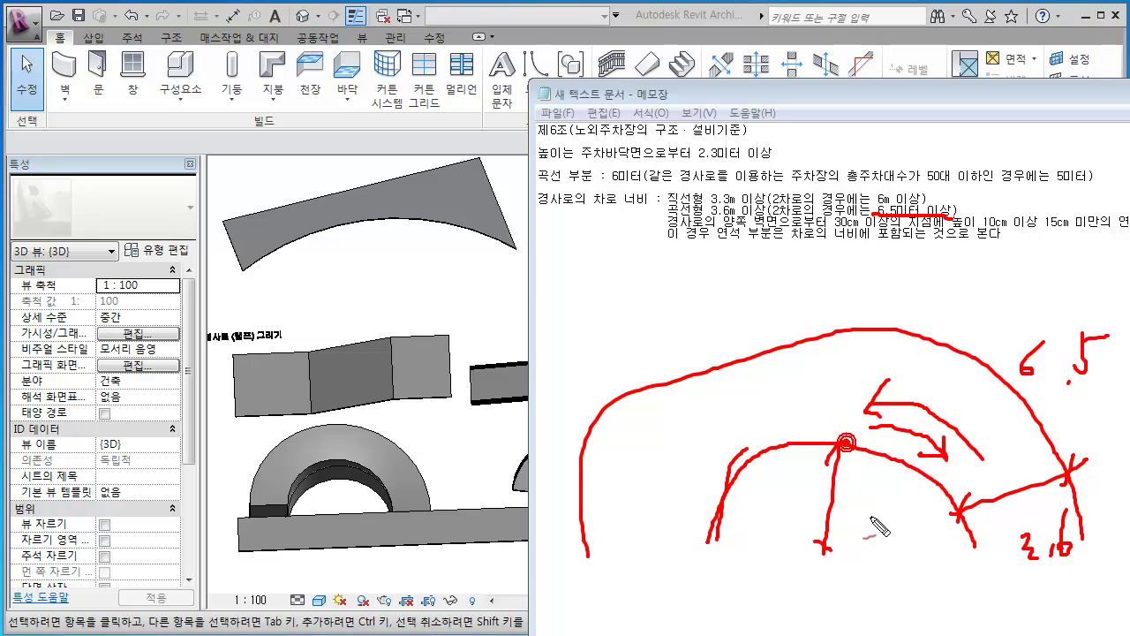
{"action": "left_click_drag", "start_coordinate": [861, 496], "coordinate": [869, 529]}
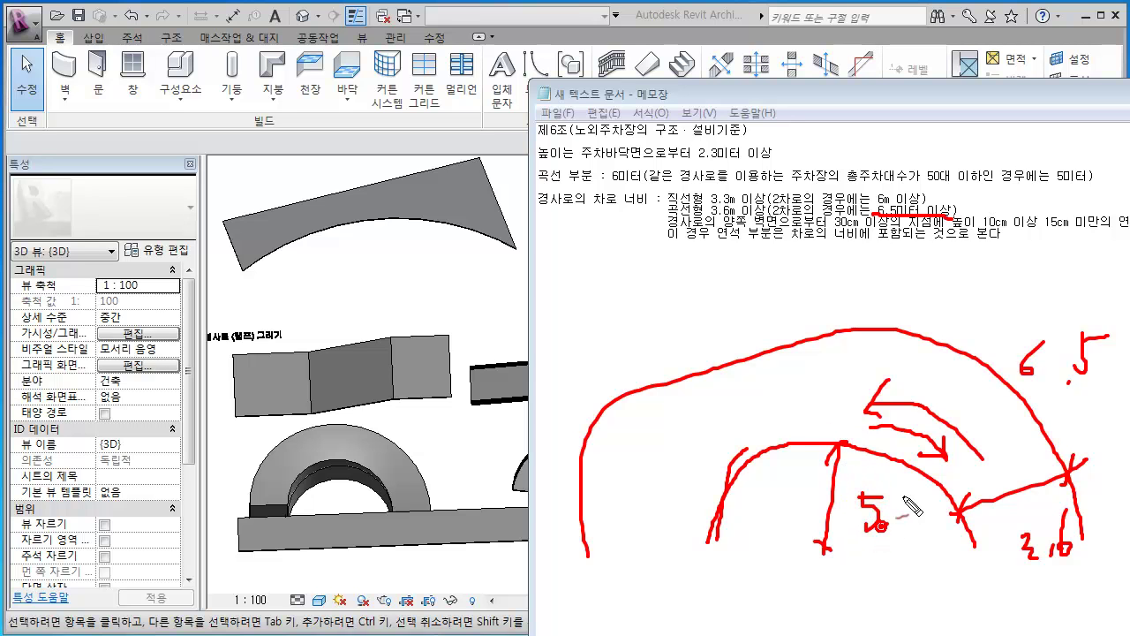
{"action": "left_click_drag", "start_coordinate": [918, 499], "coordinate": [909, 505]}
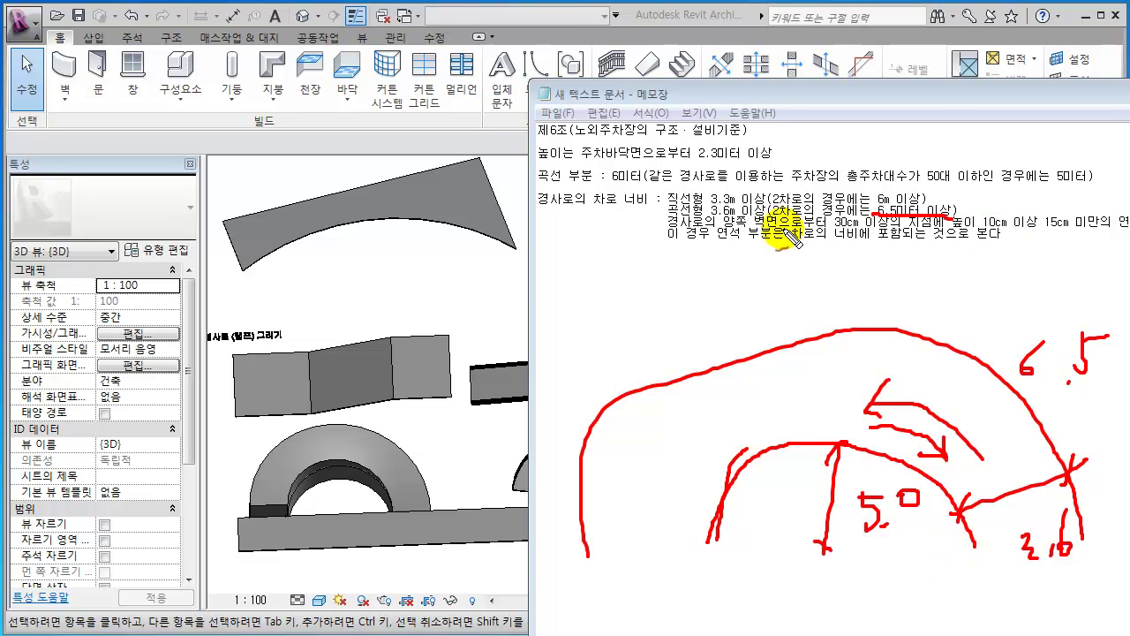
{"action": "mouse_move", "coordinate": [799, 227]}
{"action": "left_mouse_down"}
{"action": "mouse_move", "coordinate": [954, 221]}
{"action": "mouse_move", "coordinate": [1129, 243]}
{"action": "left_mouse_up"}
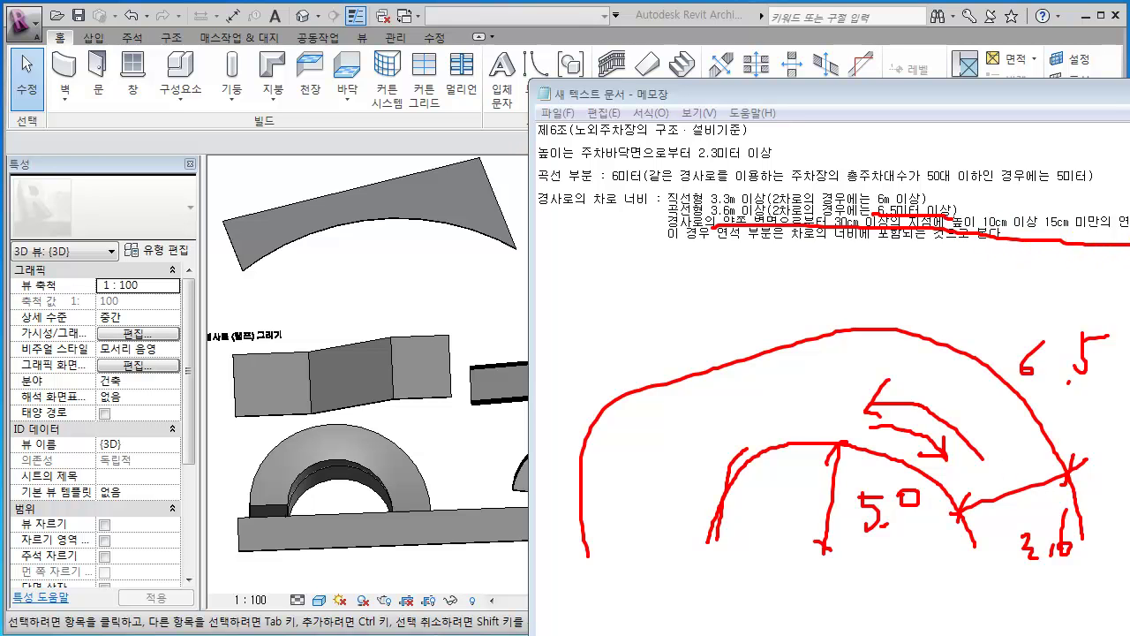
{"action": "mouse_move", "coordinate": [606, 456]}
{"action": "left_mouse_down"}
{"action": "mouse_move", "coordinate": [797, 368]}
{"action": "mouse_move", "coordinate": [1024, 434]}
{"action": "mouse_move", "coordinate": [1079, 534]}
{"action": "left_mouse_up"}
{"action": "mouse_move", "coordinate": [693, 537]}
{"action": "left_mouse_down"}
{"action": "mouse_move", "coordinate": [874, 438]}
{"action": "mouse_move", "coordinate": [993, 521]}
{"action": "left_mouse_up"}
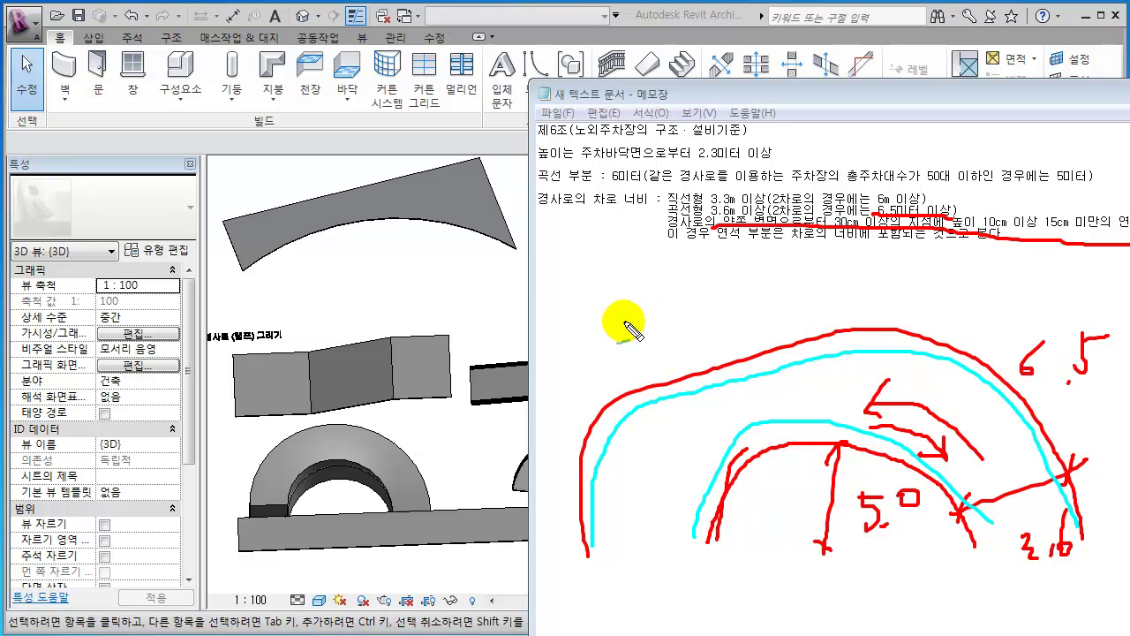
{"action": "mouse_move", "coordinate": [582, 286]}
{"action": "left_mouse_down"}
{"action": "mouse_move", "coordinate": [625, 304]}
{"action": "mouse_move", "coordinate": [724, 311]}
{"action": "mouse_move", "coordinate": [817, 311]}
{"action": "mouse_move", "coordinate": [870, 285]}
{"action": "mouse_move", "coordinate": [914, 286]}
{"action": "left_mouse_up"}
{"action": "mouse_move", "coordinate": [577, 276]}
{"action": "left_mouse_down"}
{"action": "mouse_move", "coordinate": [577, 318]}
{"action": "mouse_move", "coordinate": [686, 328]}
{"action": "mouse_move", "coordinate": [875, 327]}
{"action": "mouse_move", "coordinate": [880, 276]}
{"action": "left_mouse_up"}
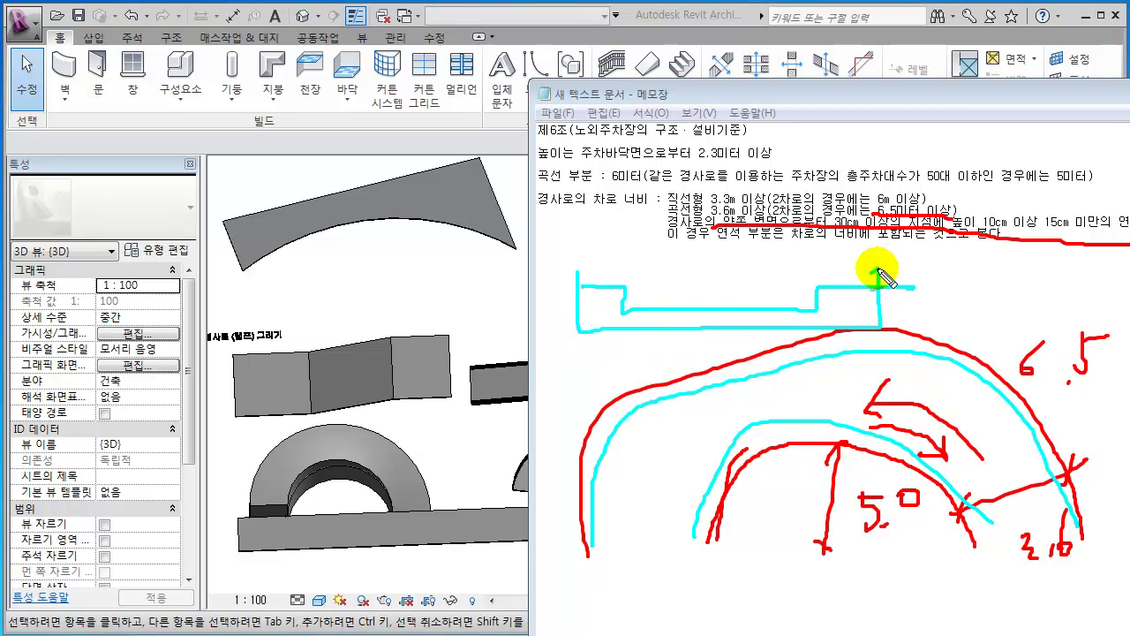
{"action": "left_click_drag", "start_coordinate": [599, 267], "coordinate": [742, 234]}
{"action": "left_click_drag", "start_coordinate": [623, 285], "coordinate": [724, 236]}
{"action": "left_click_drag", "start_coordinate": [814, 283], "coordinate": [849, 252]}
{"action": "mouse_move", "coordinate": [827, 289]}
{"action": "left_mouse_down"}
{"action": "mouse_move", "coordinate": [888, 239]}
{"action": "mouse_move", "coordinate": [889, 282]}
{"action": "left_mouse_up"}
{"action": "mouse_move", "coordinate": [601, 271]}
{"action": "left_mouse_down"}
{"action": "mouse_move", "coordinate": [623, 276]}
{"action": "mouse_move", "coordinate": [571, 284]}
{"action": "left_mouse_up"}
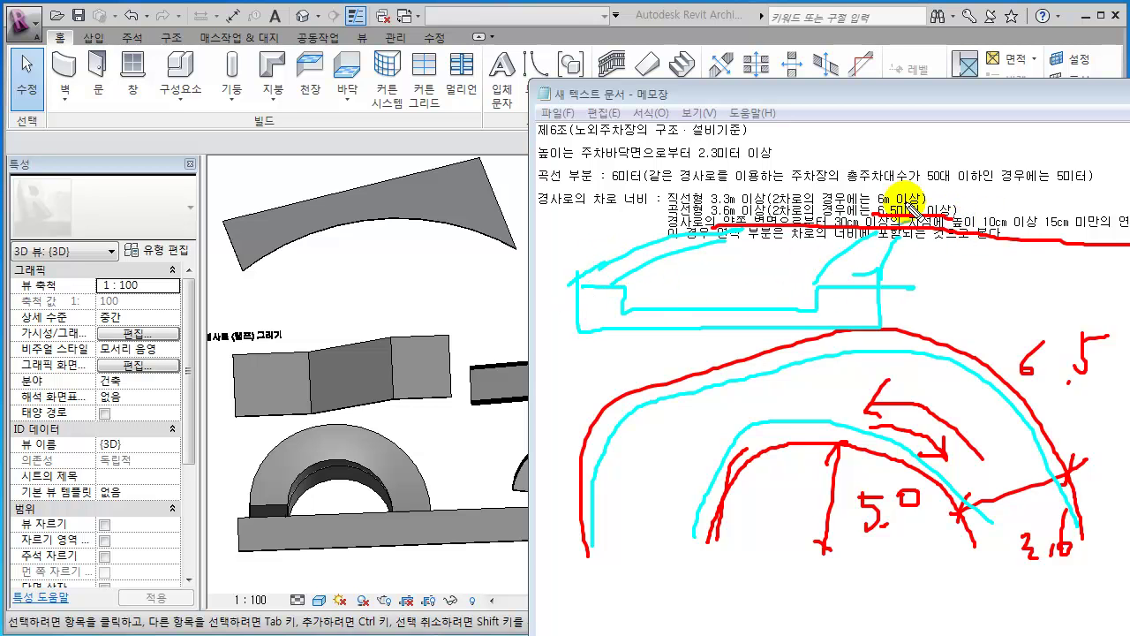
{"action": "left_click_drag", "start_coordinate": [579, 279], "coordinate": [587, 275]}
{"action": "left_click", "coordinate": [641, 232]}
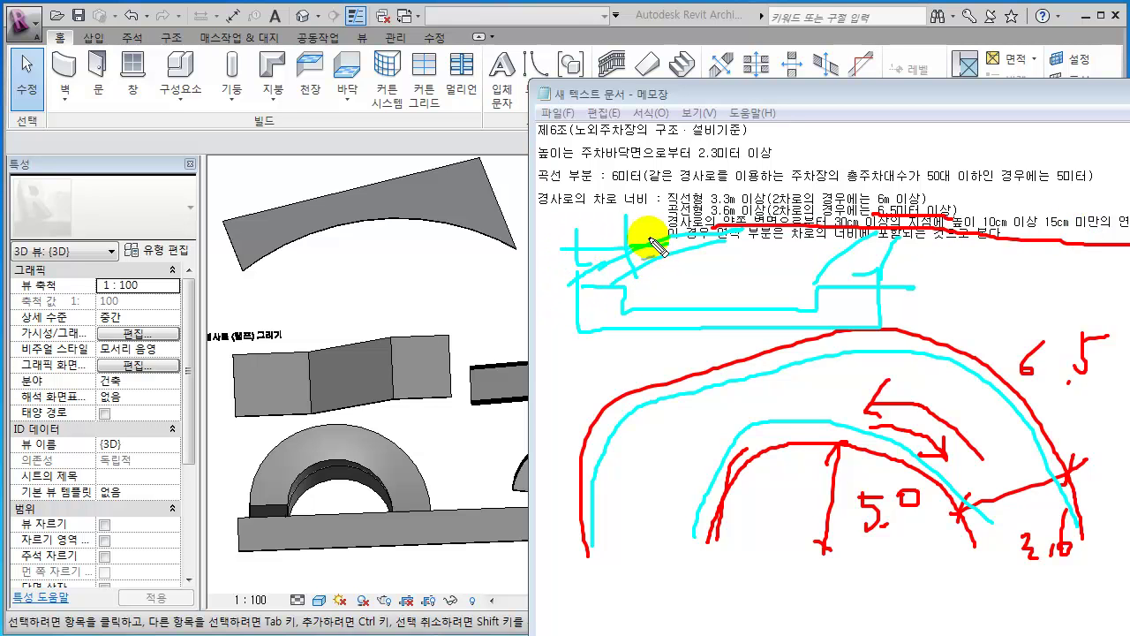
{"action": "left_click_drag", "start_coordinate": [561, 256], "coordinate": [537, 274]}
{"action": "mouse_move", "coordinate": [573, 203]}
{"action": "left_mouse_down"}
{"action": "mouse_move", "coordinate": [573, 240]}
{"action": "mouse_move", "coordinate": [597, 216]}
{"action": "left_mouse_up"}
{"action": "mouse_move", "coordinate": [632, 283]}
{"action": "left_mouse_down"}
{"action": "mouse_move", "coordinate": [694, 284]}
{"action": "mouse_move", "coordinate": [677, 295]}
{"action": "left_mouse_up"}
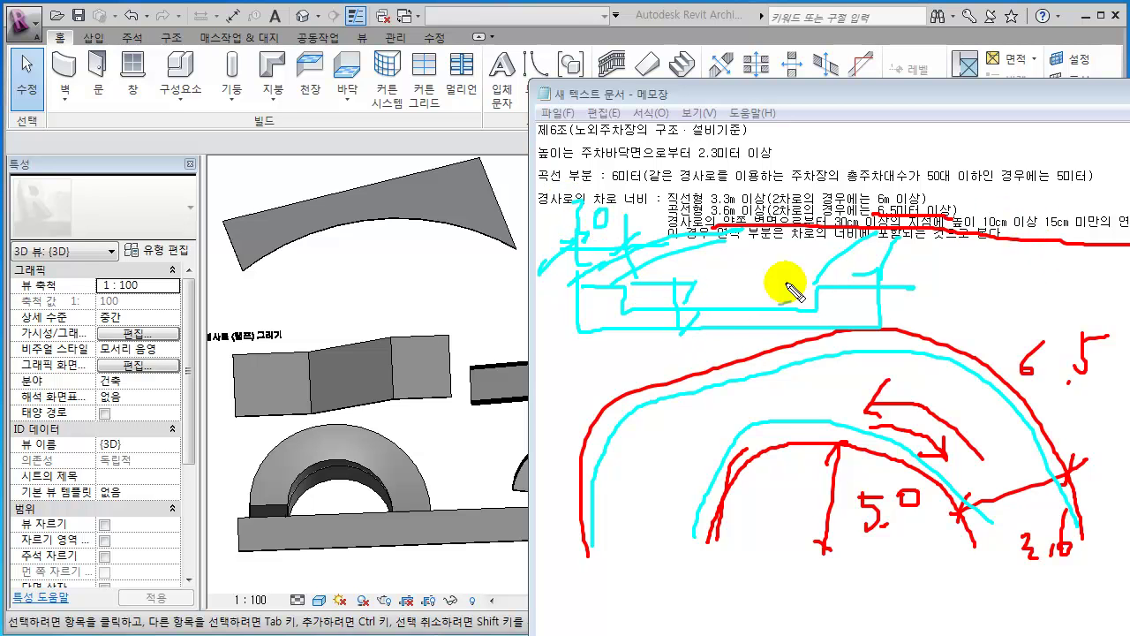
{"action": "mouse_move", "coordinate": [1053, 230]}
{"action": "left_mouse_down"}
{"action": "mouse_move", "coordinate": [1129, 226]}
{"action": "mouse_move", "coordinate": [967, 222]}
{"action": "mouse_move", "coordinate": [971, 238]}
{"action": "left_mouse_up"}
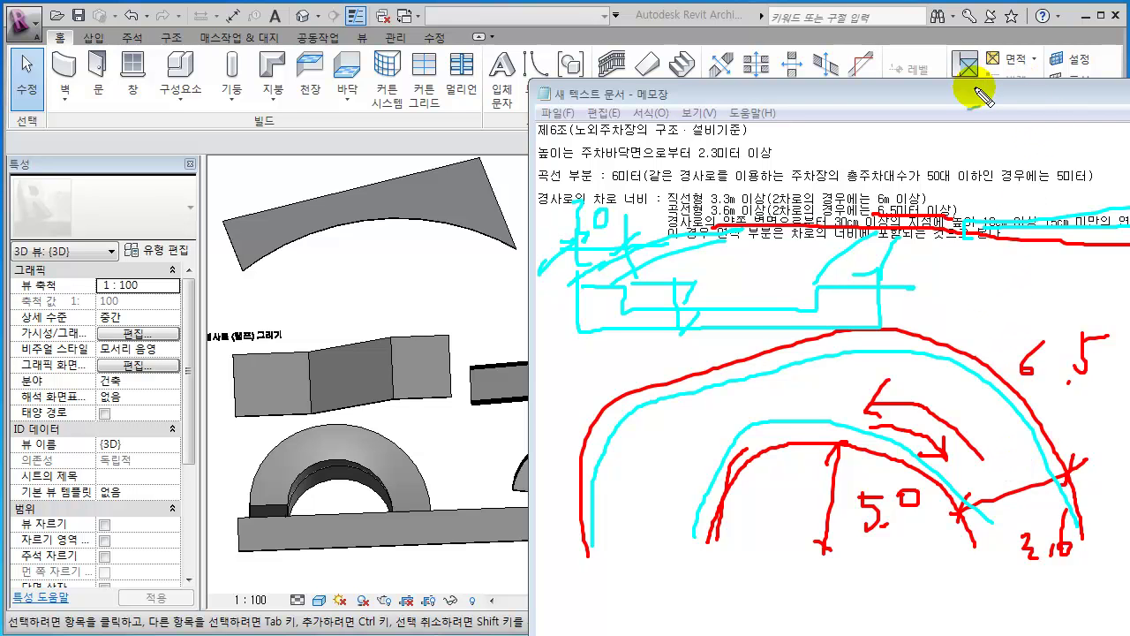
- Move the Notepad window off the ramps and return to Revit's {3D} view to examine all the ramp models together
{"action": "key", "text": "Escape"}
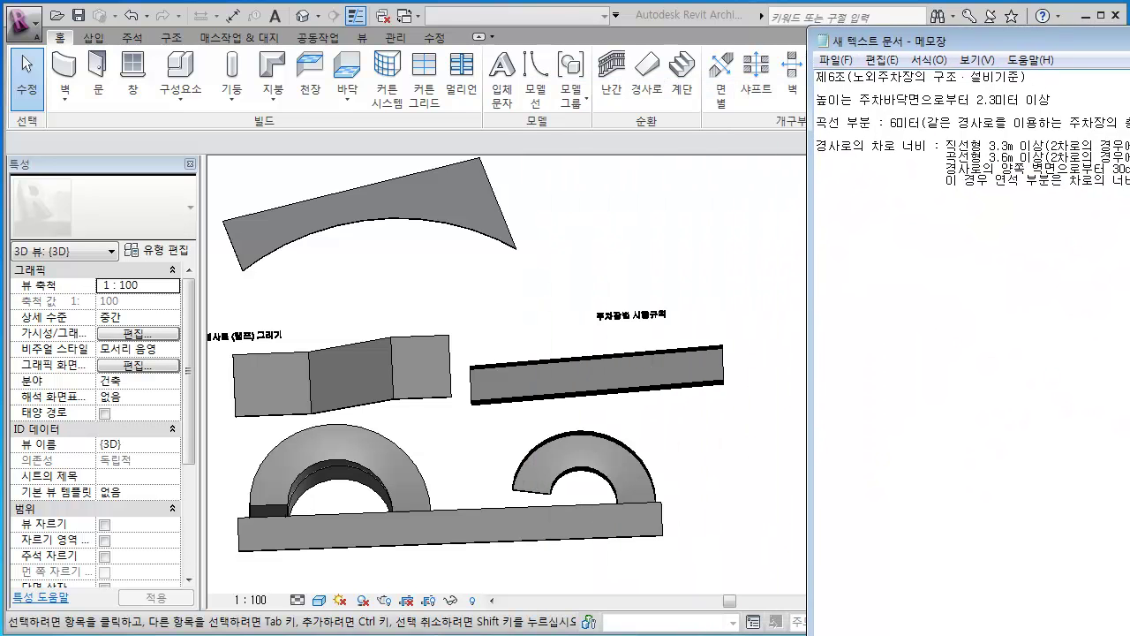
{"action": "left_click", "coordinate": [853, 297]}
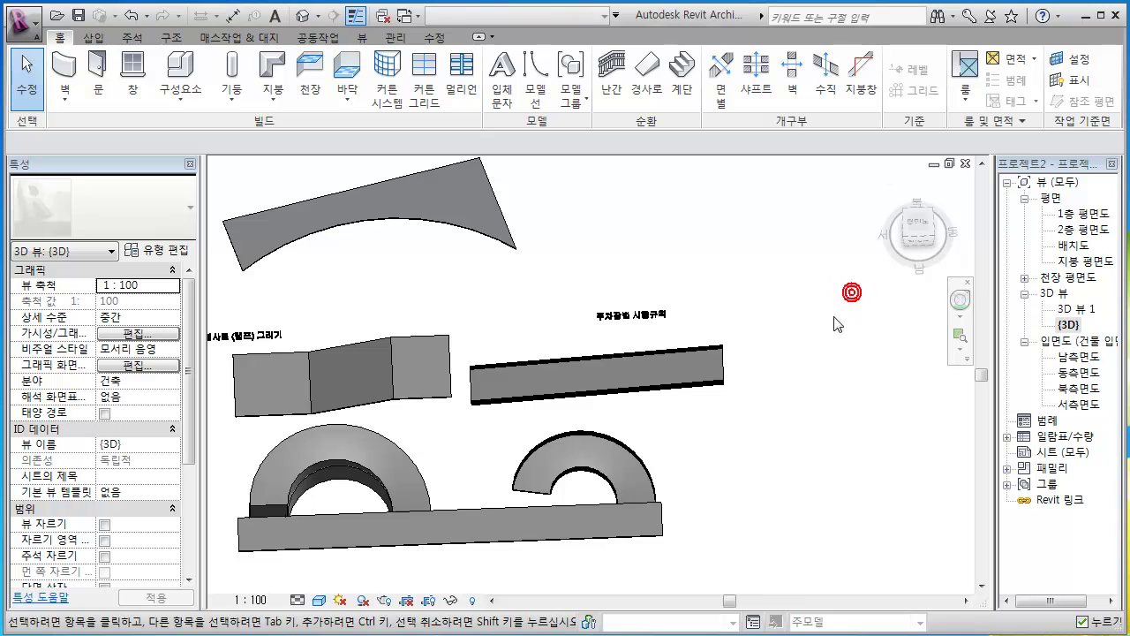
{"action": "scroll", "coordinate": [853, 298], "scroll_direction": "down", "scroll_amount": 3}
{"action": "middle_click_drag", "start_coordinate": [830, 320], "coordinate": [810, 371]}
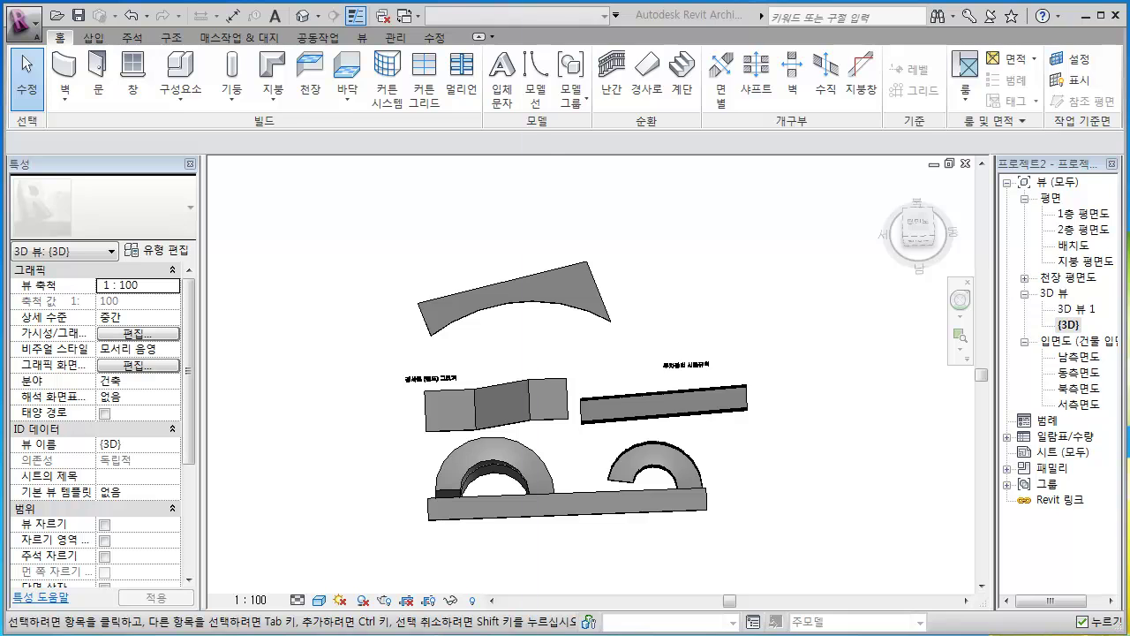
{"action": "key", "text": "alt+Tab"}
{"action": "left_click", "coordinate": [939, 196]}
{"action": "left_click_drag", "start_coordinate": [557, 4], "coordinate": [1107, 4]}
{"action": "left_click_drag", "start_coordinate": [329, 181], "coordinate": [345, 309]}
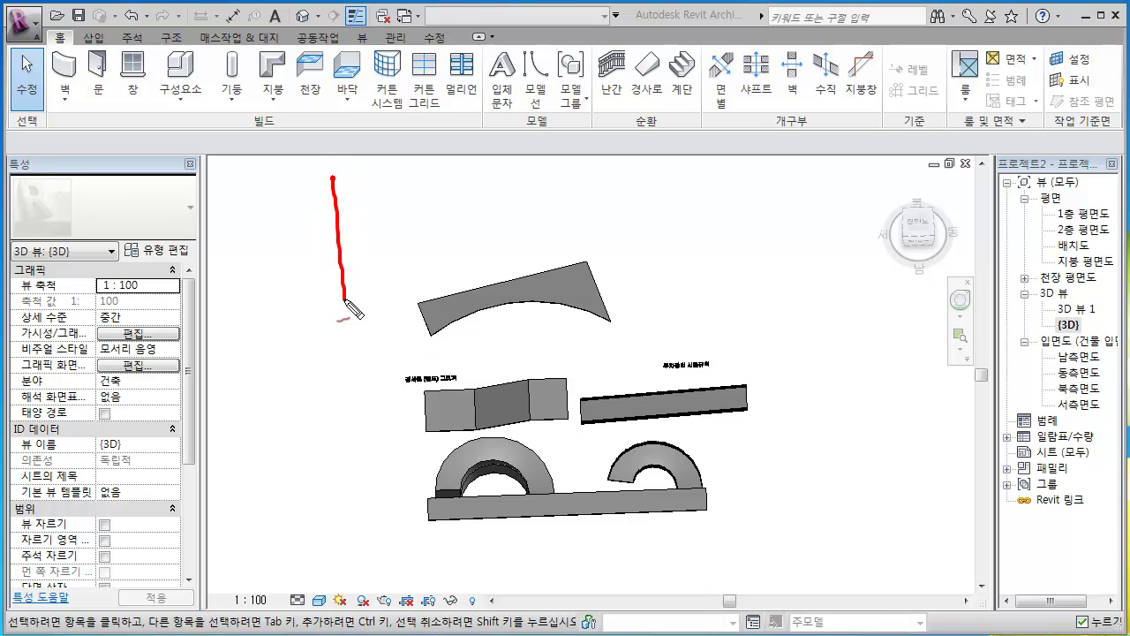
{"action": "mouse_move", "coordinate": [330, 181]}
{"action": "left_mouse_down"}
{"action": "mouse_move", "coordinate": [524, 180]}
{"action": "mouse_move", "coordinate": [540, 293]}
{"action": "left_mouse_up"}
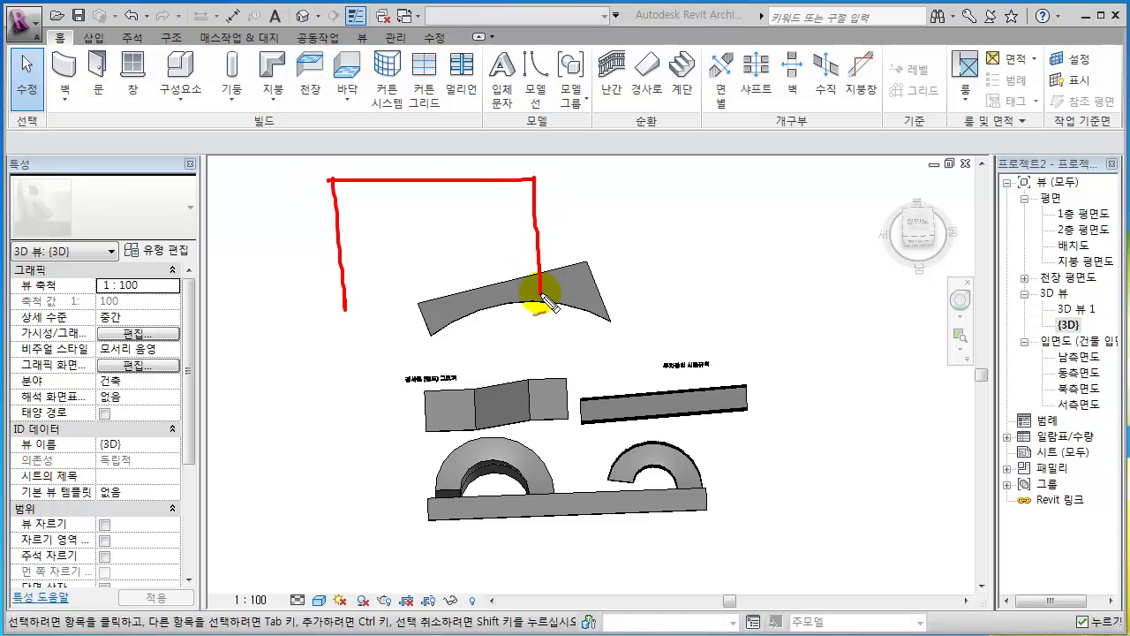
{"action": "left_click_drag", "start_coordinate": [357, 310], "coordinate": [572, 302]}
{"action": "mouse_move", "coordinate": [344, 311]}
{"action": "left_mouse_down"}
{"action": "mouse_move", "coordinate": [307, 311]}
{"action": "mouse_move", "coordinate": [627, 339]}
{"action": "mouse_move", "coordinate": [328, 321]}
{"action": "left_mouse_up"}
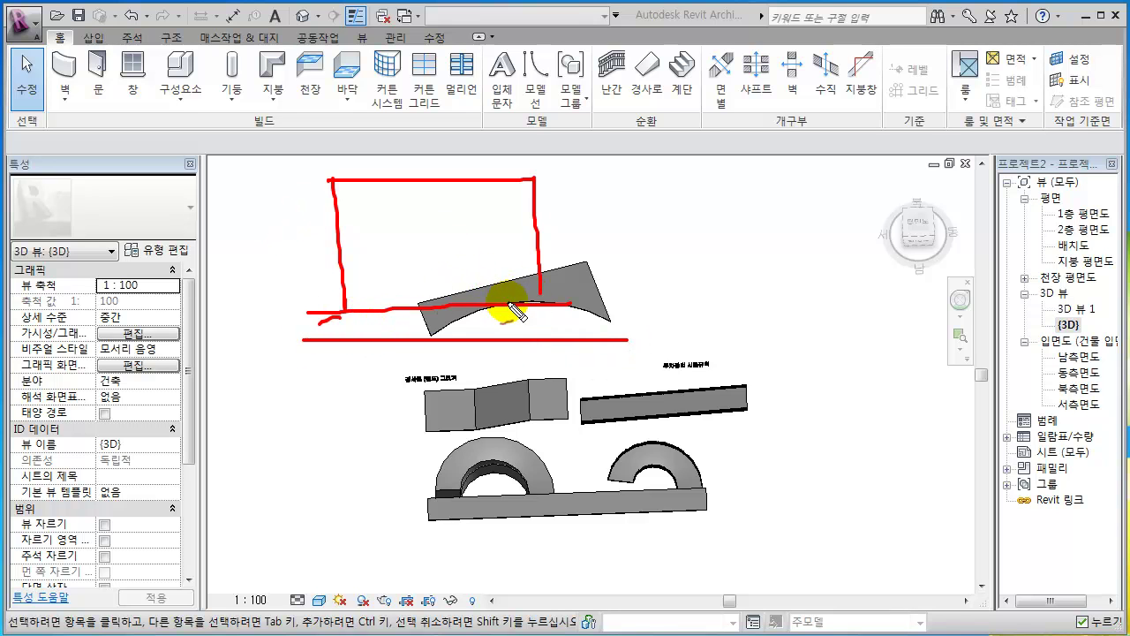
{"action": "mouse_move", "coordinate": [516, 249]}
{"action": "left_mouse_down"}
{"action": "mouse_move", "coordinate": [522, 228]}
{"action": "mouse_move", "coordinate": [404, 295]}
{"action": "mouse_move", "coordinate": [530, 252]}
{"action": "mouse_move", "coordinate": [375, 268]}
{"action": "mouse_move", "coordinate": [354, 283]}
{"action": "mouse_move", "coordinate": [410, 277]}
{"action": "left_mouse_up"}
{"action": "left_click_drag", "start_coordinate": [484, 243], "coordinate": [454, 288]}
{"action": "mouse_move", "coordinate": [505, 243]}
{"action": "left_mouse_down"}
{"action": "mouse_move", "coordinate": [479, 283]}
{"action": "mouse_move", "coordinate": [503, 271]}
{"action": "mouse_move", "coordinate": [517, 318]}
{"action": "mouse_move", "coordinate": [500, 323]}
{"action": "mouse_move", "coordinate": [521, 299]}
{"action": "left_mouse_up"}
{"action": "mouse_move", "coordinate": [351, 315]}
{"action": "left_mouse_down"}
{"action": "mouse_move", "coordinate": [363, 289]}
{"action": "mouse_move", "coordinate": [366, 334]}
{"action": "left_mouse_up"}
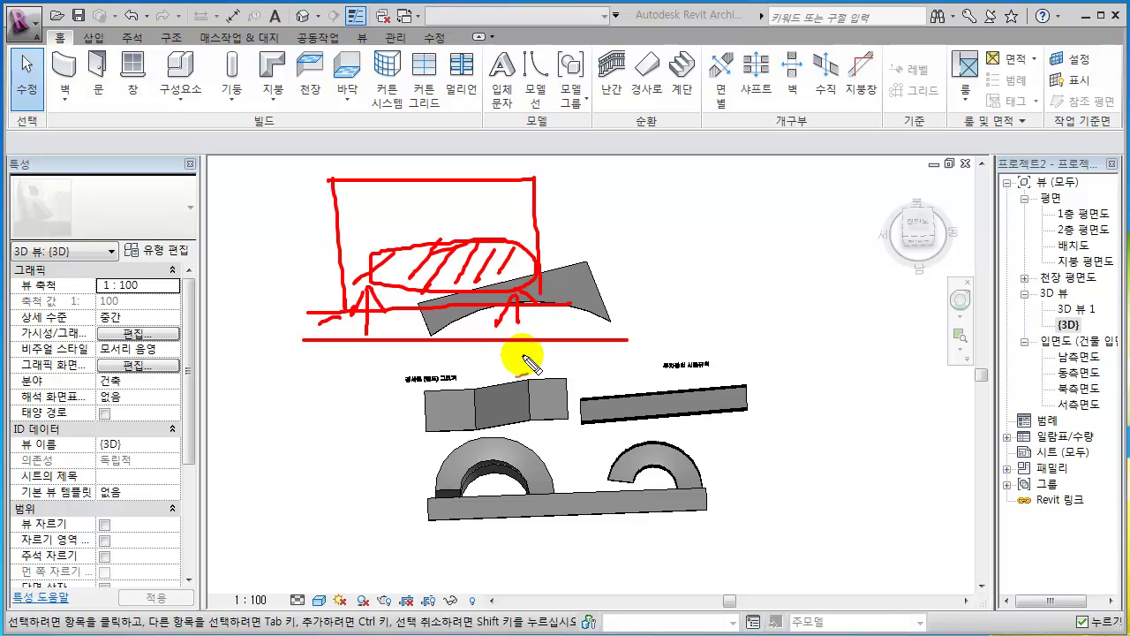
{"action": "left_click_drag", "start_coordinate": [370, 362], "coordinate": [372, 378]}
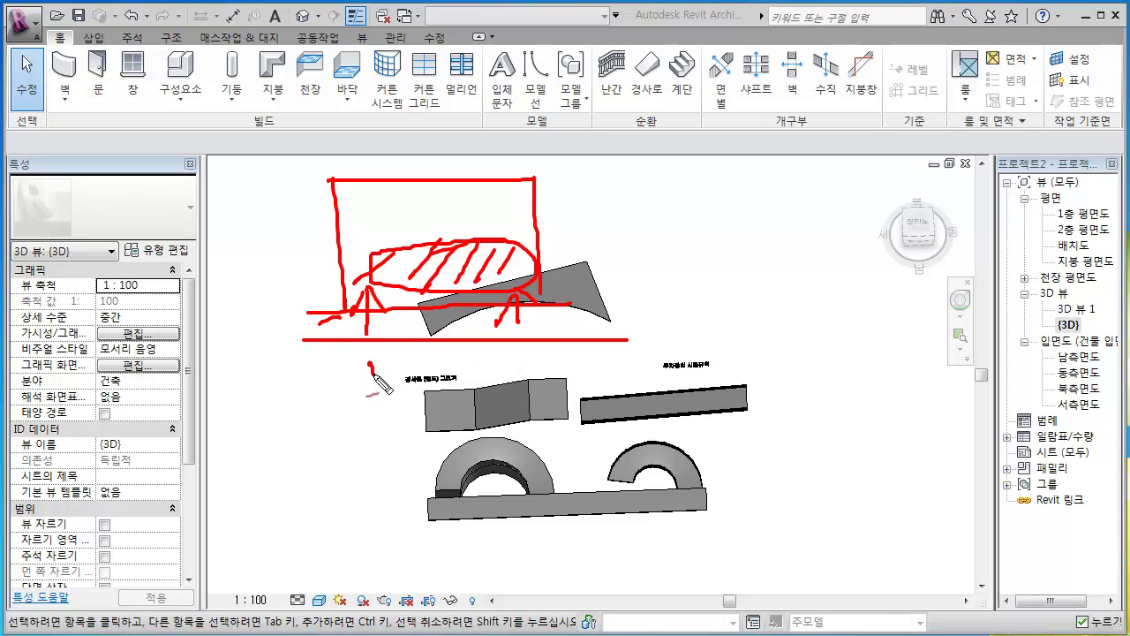
{"action": "left_click_drag", "start_coordinate": [521, 355], "coordinate": [539, 379]}
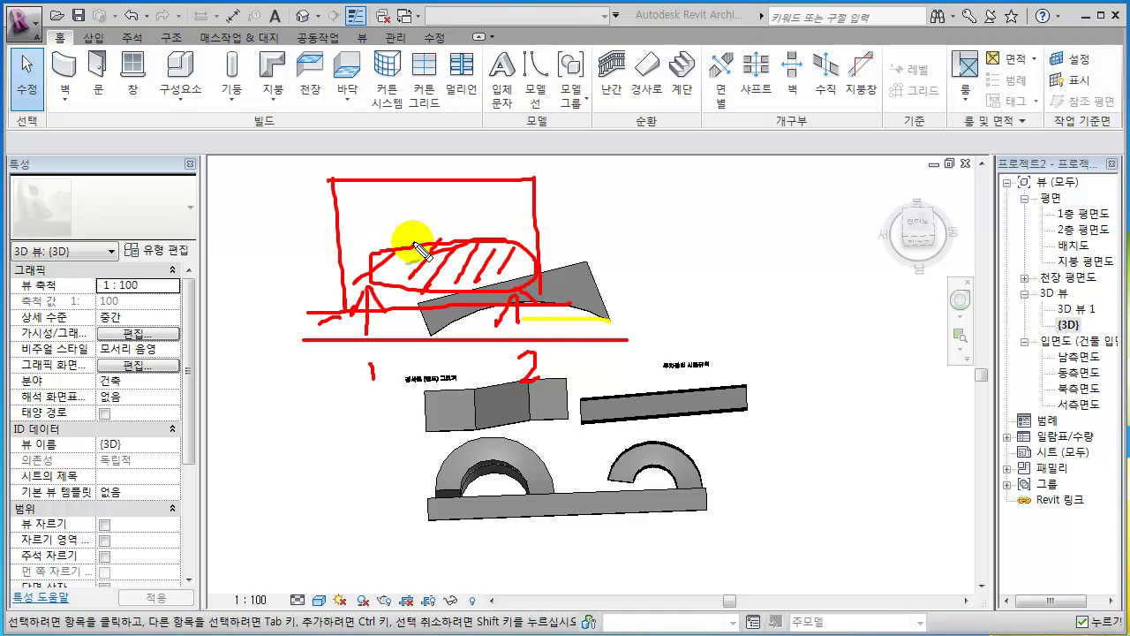
{"action": "left_click", "coordinate": [599, 321]}
{"action": "mouse_move", "coordinate": [545, 330]}
{"action": "left_mouse_down"}
{"action": "mouse_move", "coordinate": [375, 323]}
{"action": "mouse_move", "coordinate": [366, 307]}
{"action": "left_mouse_up"}
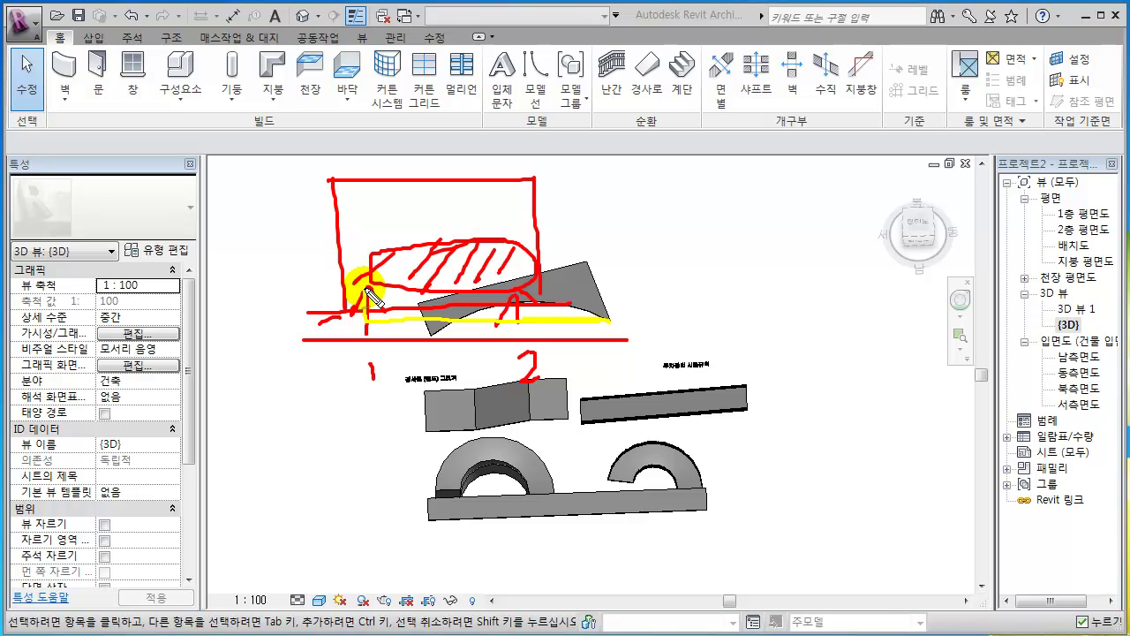
{"action": "mouse_move", "coordinate": [370, 294]}
{"action": "left_mouse_down"}
{"action": "mouse_move", "coordinate": [373, 285]}
{"action": "mouse_move", "coordinate": [512, 296]}
{"action": "mouse_move", "coordinate": [535, 263]}
{"action": "left_mouse_up"}
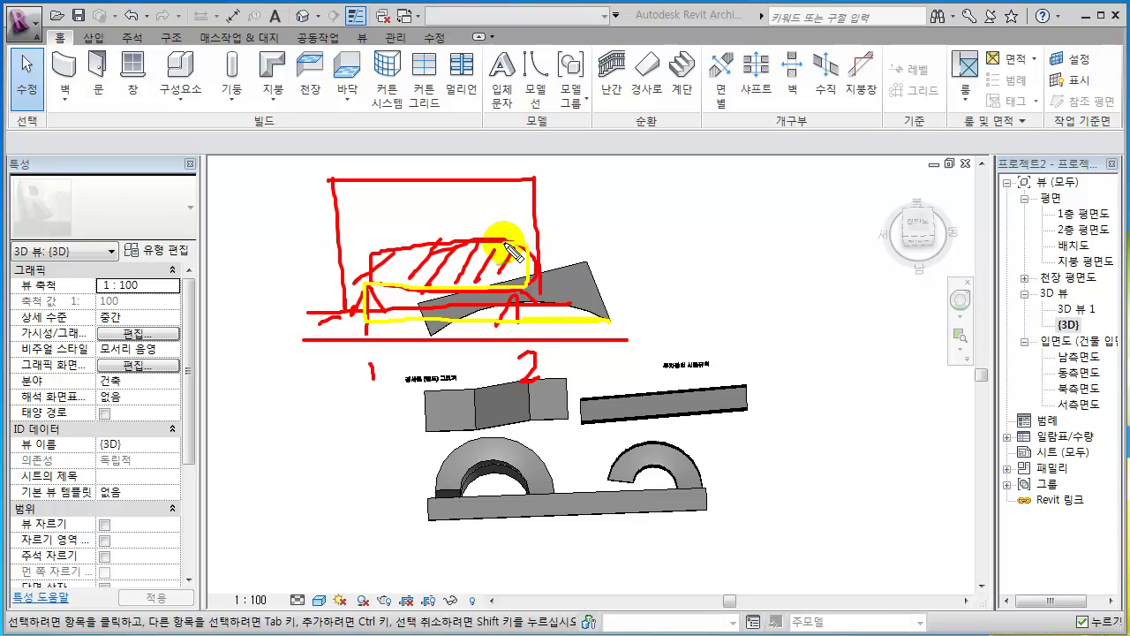
{"action": "mouse_move", "coordinate": [490, 245]}
{"action": "left_mouse_down"}
{"action": "mouse_move", "coordinate": [382, 237]}
{"action": "mouse_move", "coordinate": [352, 249]}
{"action": "mouse_move", "coordinate": [360, 323]}
{"action": "mouse_move", "coordinate": [265, 336]}
{"action": "left_mouse_up"}
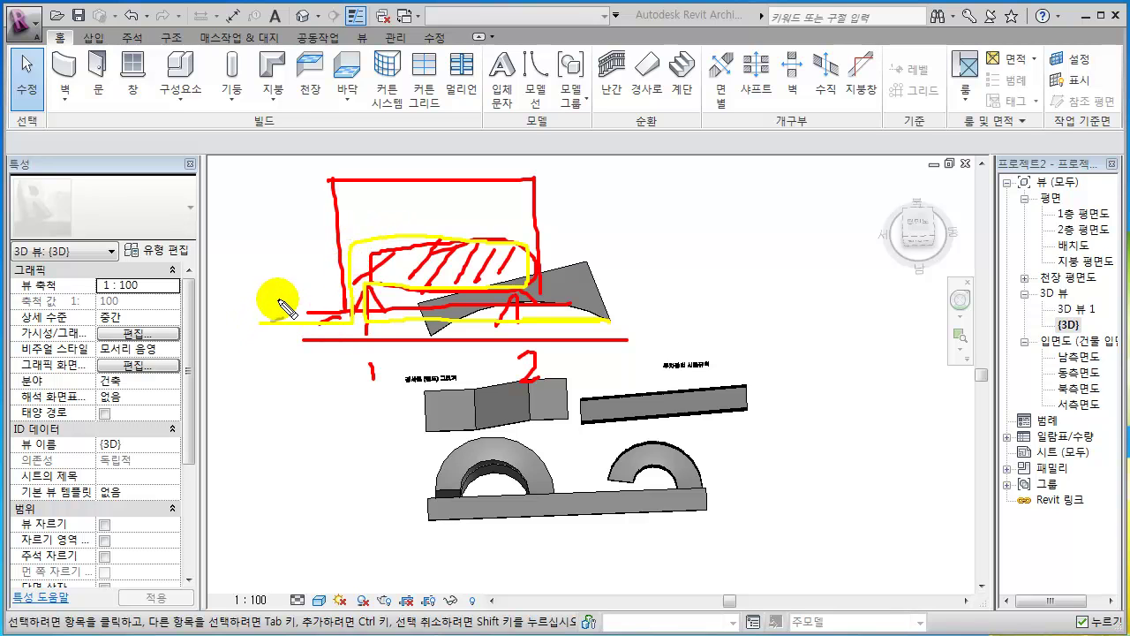
{"action": "left_click_drag", "start_coordinate": [691, 205], "coordinate": [691, 335]}
{"action": "mouse_move", "coordinate": [697, 218]}
{"action": "left_mouse_down"}
{"action": "mouse_move", "coordinate": [747, 211]}
{"action": "mouse_move", "coordinate": [779, 268]}
{"action": "mouse_move", "coordinate": [724, 273]}
{"action": "mouse_move", "coordinate": [698, 308]}
{"action": "mouse_move", "coordinate": [874, 327]}
{"action": "left_mouse_up"}
{"action": "mouse_move", "coordinate": [653, 311]}
{"action": "left_mouse_down"}
{"action": "mouse_move", "coordinate": [635, 342]}
{"action": "mouse_move", "coordinate": [655, 358]}
{"action": "left_mouse_up"}
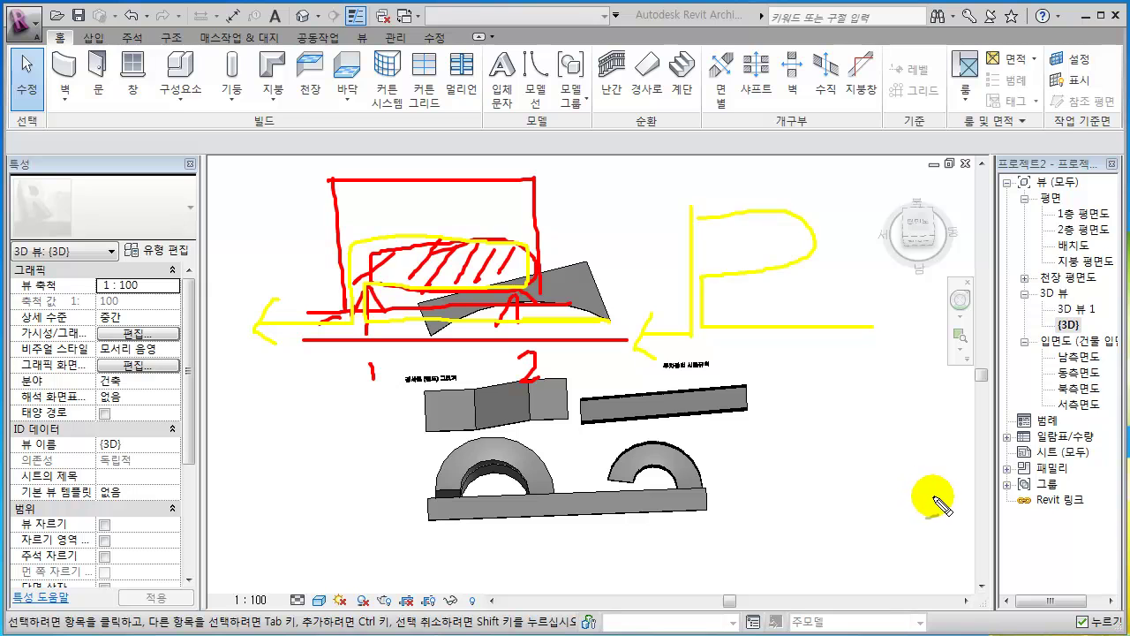
{"action": "mouse_move", "coordinate": [935, 498]}
{"action": "left_mouse_down"}
{"action": "mouse_move", "coordinate": [892, 495]}
{"action": "mouse_move", "coordinate": [890, 390]}
{"action": "mouse_move", "coordinate": [849, 371]}
{"action": "mouse_move", "coordinate": [729, 382]}
{"action": "mouse_move", "coordinate": [739, 447]}
{"action": "mouse_move", "coordinate": [866, 449]}
{"action": "mouse_move", "coordinate": [871, 484]}
{"action": "mouse_move", "coordinate": [847, 496]}
{"action": "mouse_move", "coordinate": [697, 477]}
{"action": "mouse_move", "coordinate": [710, 457]}
{"action": "mouse_move", "coordinate": [720, 501]}
{"action": "left_mouse_up"}
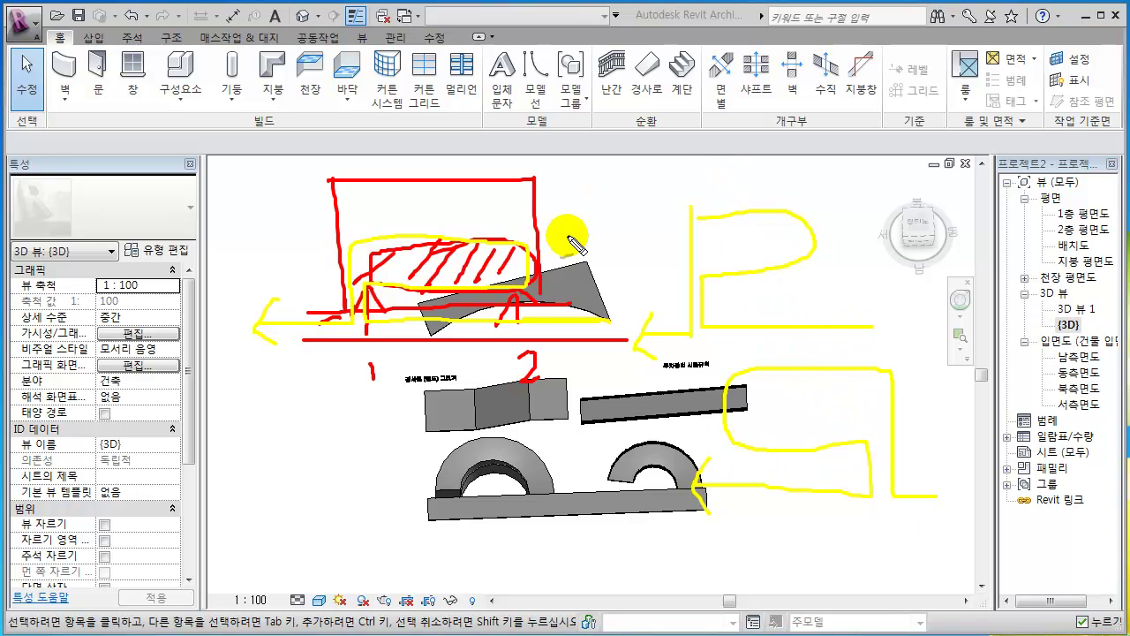
{"action": "mouse_move", "coordinate": [713, 184]}
{"action": "left_mouse_down"}
{"action": "mouse_move", "coordinate": [715, 212]}
{"action": "mouse_move", "coordinate": [862, 188]}
{"action": "mouse_move", "coordinate": [674, 163]}
{"action": "mouse_move", "coordinate": [823, 181]}
{"action": "left_mouse_up"}
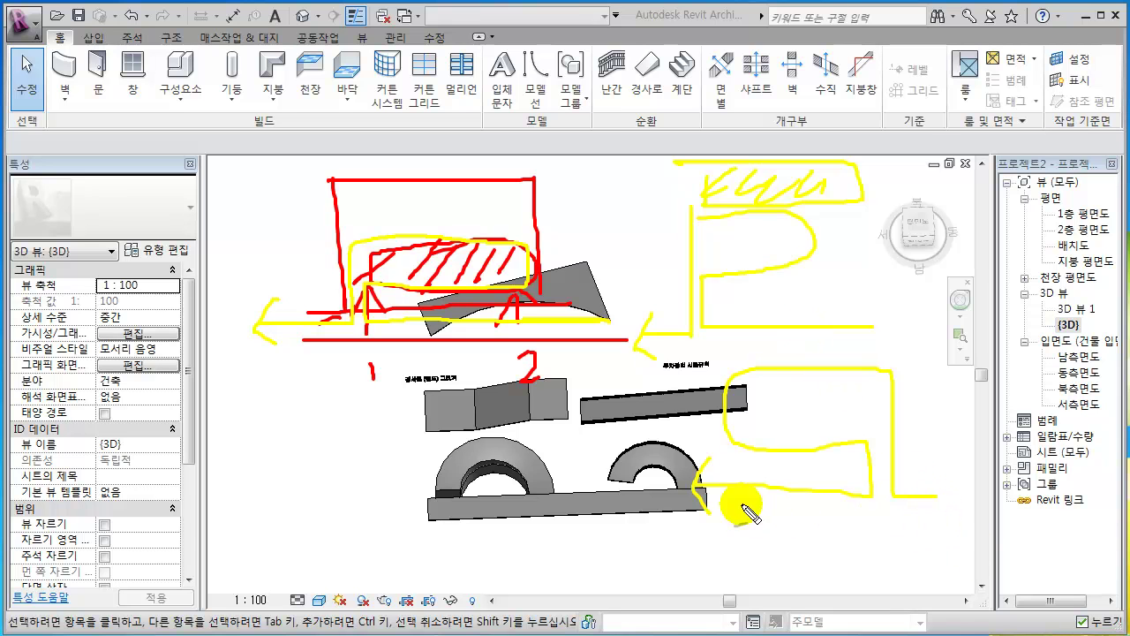
{"action": "left_click_drag", "start_coordinate": [903, 328], "coordinate": [902, 558]}
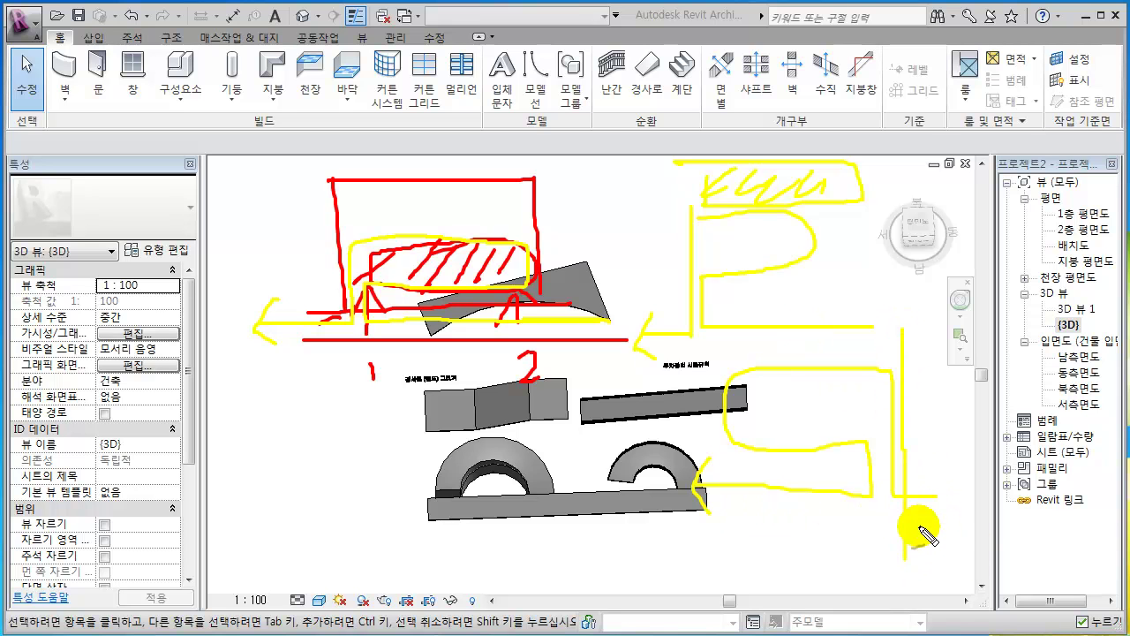
{"action": "left_click_drag", "start_coordinate": [938, 496], "coordinate": [883, 497]}
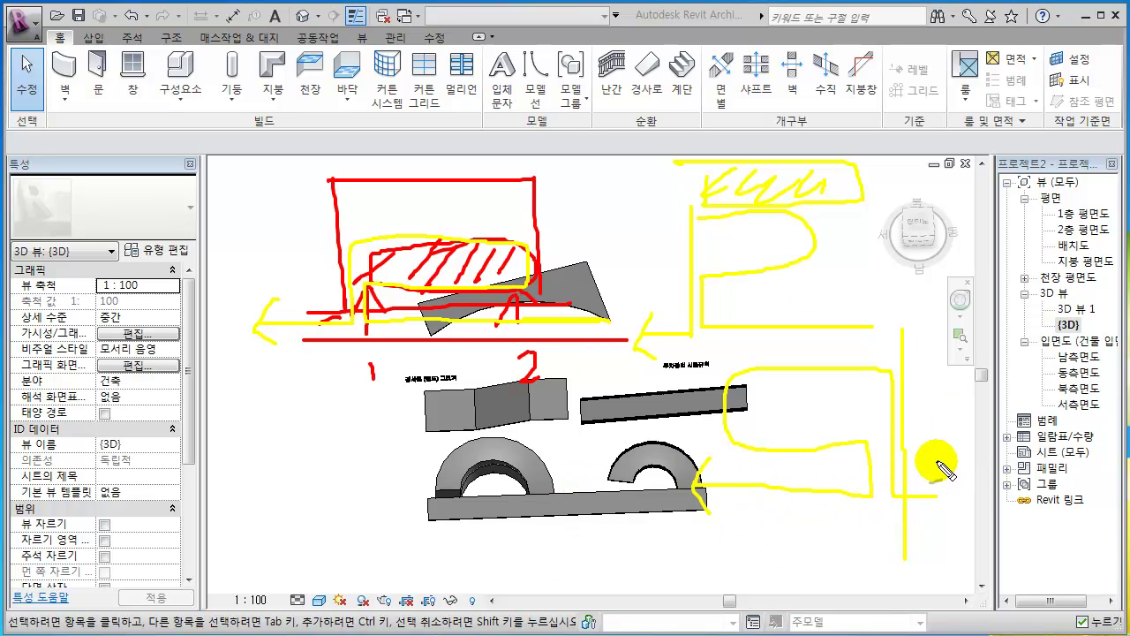
{"action": "left_click_drag", "start_coordinate": [894, 494], "coordinate": [937, 495]}
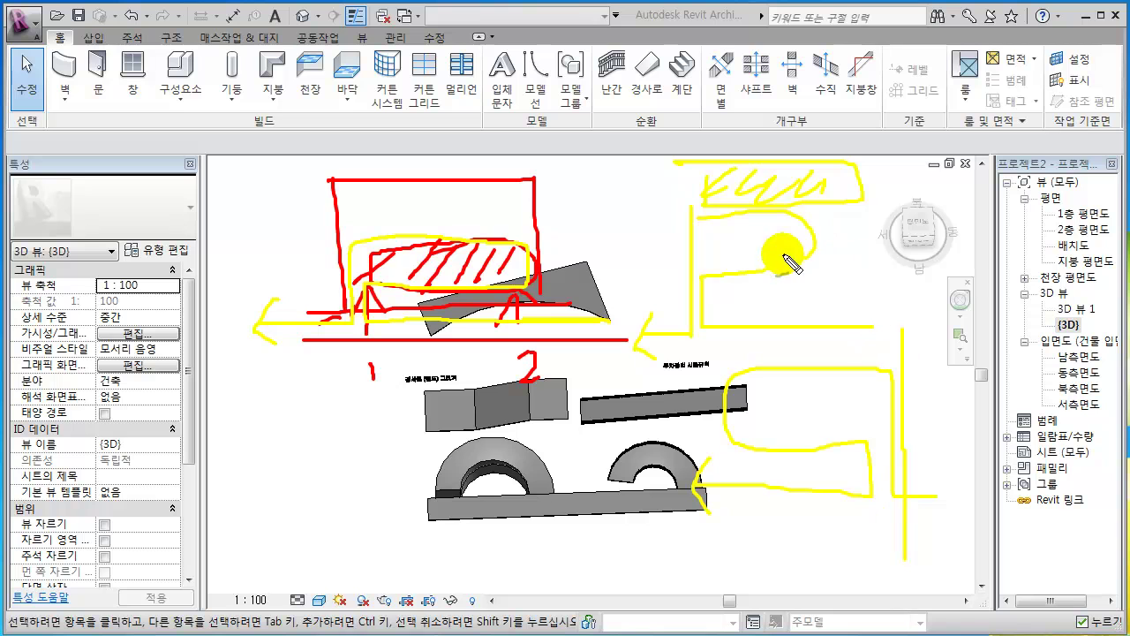
{"action": "mouse_move", "coordinate": [867, 336]}
{"action": "left_mouse_down"}
{"action": "mouse_move", "coordinate": [799, 337]}
{"action": "mouse_move", "coordinate": [706, 279]}
{"action": "mouse_move", "coordinate": [825, 247]}
{"action": "mouse_move", "coordinate": [697, 216]}
{"action": "mouse_move", "coordinate": [673, 341]}
{"action": "mouse_move", "coordinate": [650, 315]}
{"action": "mouse_move", "coordinate": [643, 346]}
{"action": "left_mouse_up"}
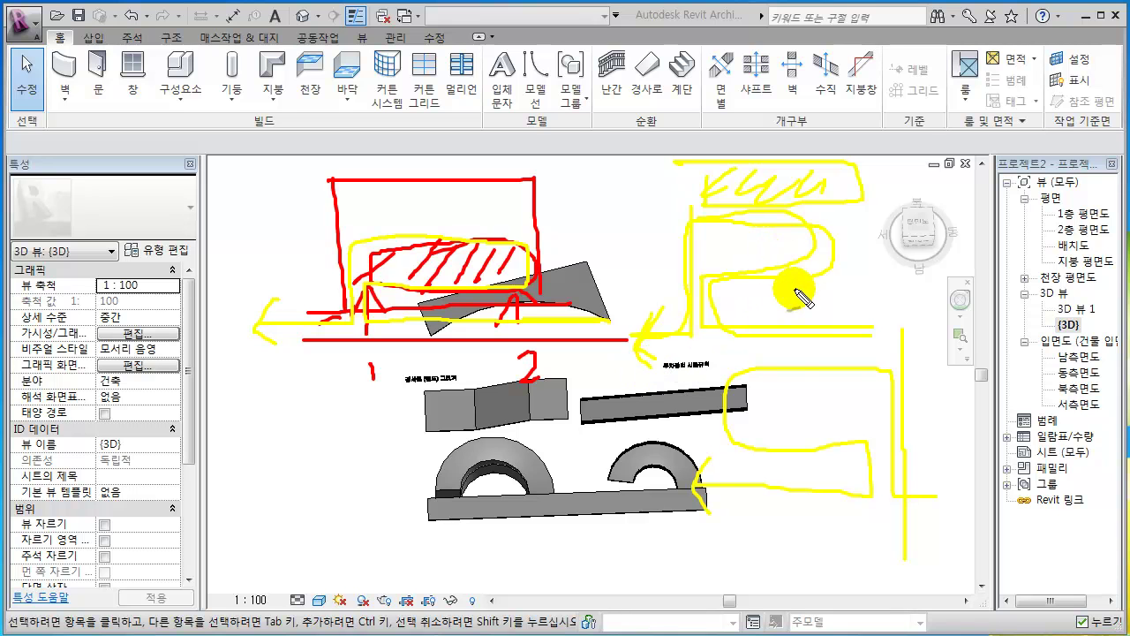
{"action": "key", "text": "e"}
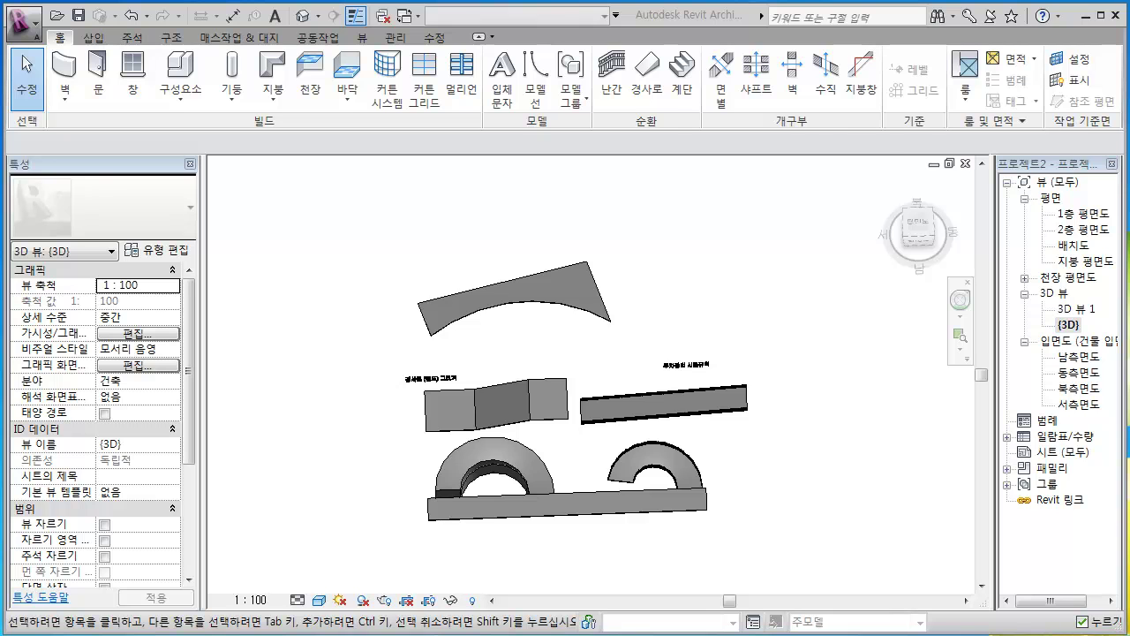
- Switch to Internet Explorer, view the third 주차장법 entry and the 주차장법 시행령 decree, and return to Revit with the browser moved aside
{"action": "key", "text": "alt+Tab"}
{"action": "left_click_drag", "start_coordinate": [613, 88], "coordinate": [620, 59]}
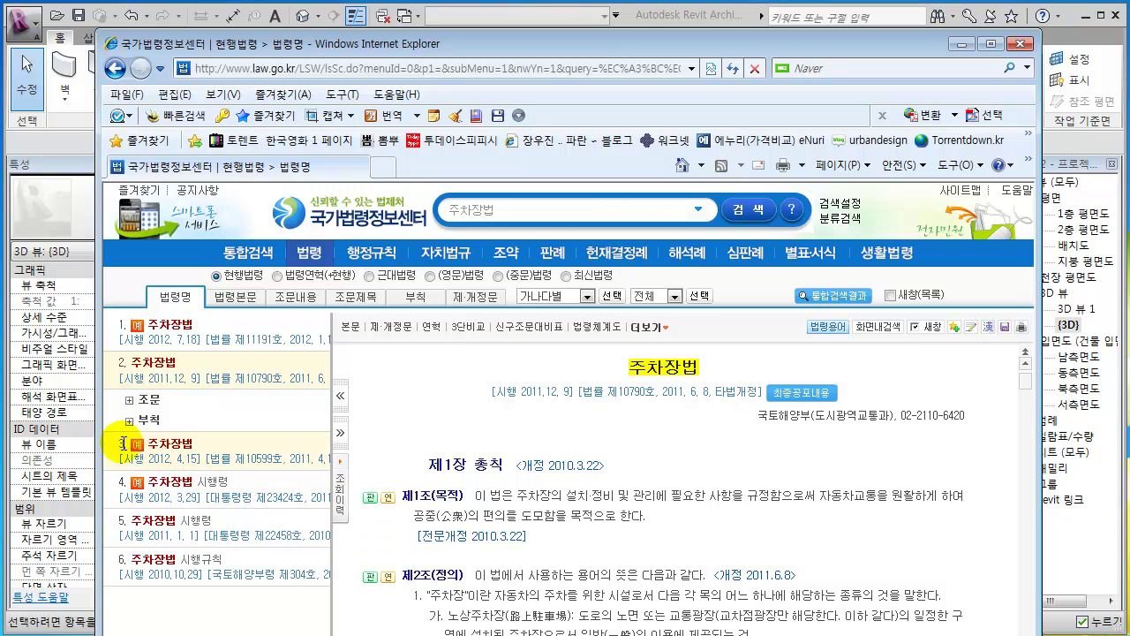
{"action": "left_click", "coordinate": [177, 452]}
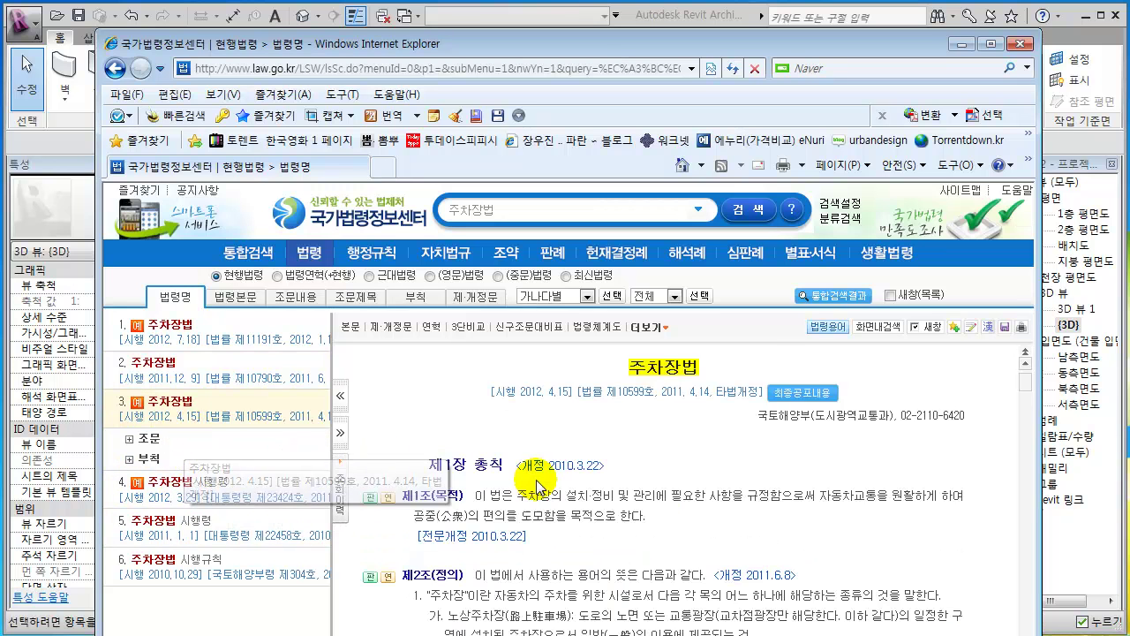
{"action": "left_click", "coordinate": [180, 484]}
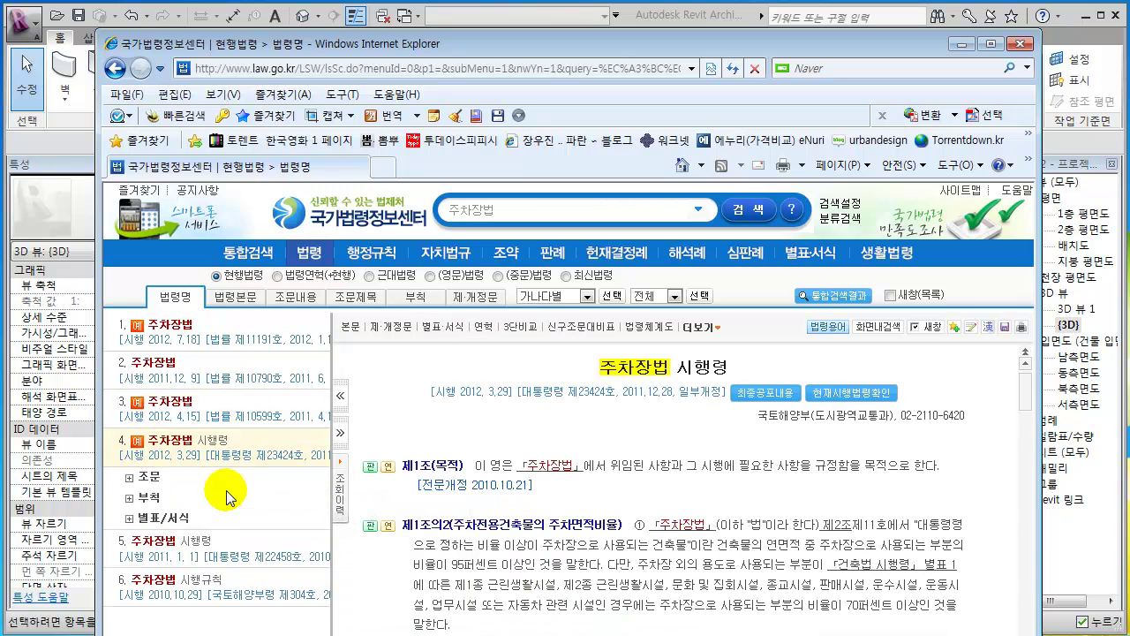
{"action": "left_click_drag", "start_coordinate": [613, 44], "coordinate": [828, 47]}
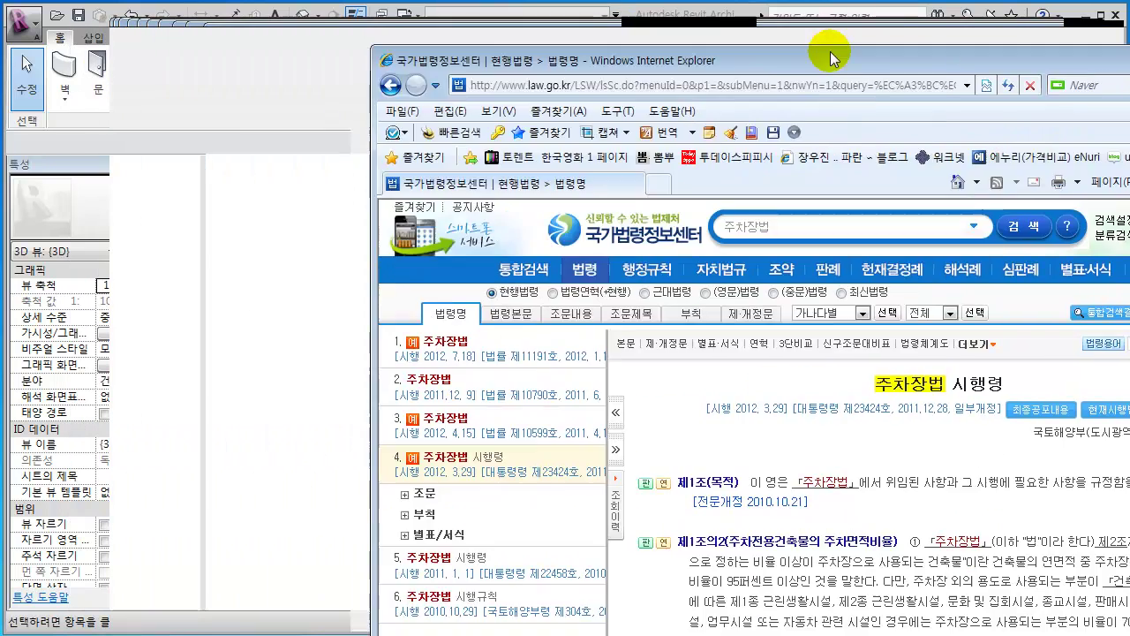
{"action": "key", "text": "alt+Tab"}
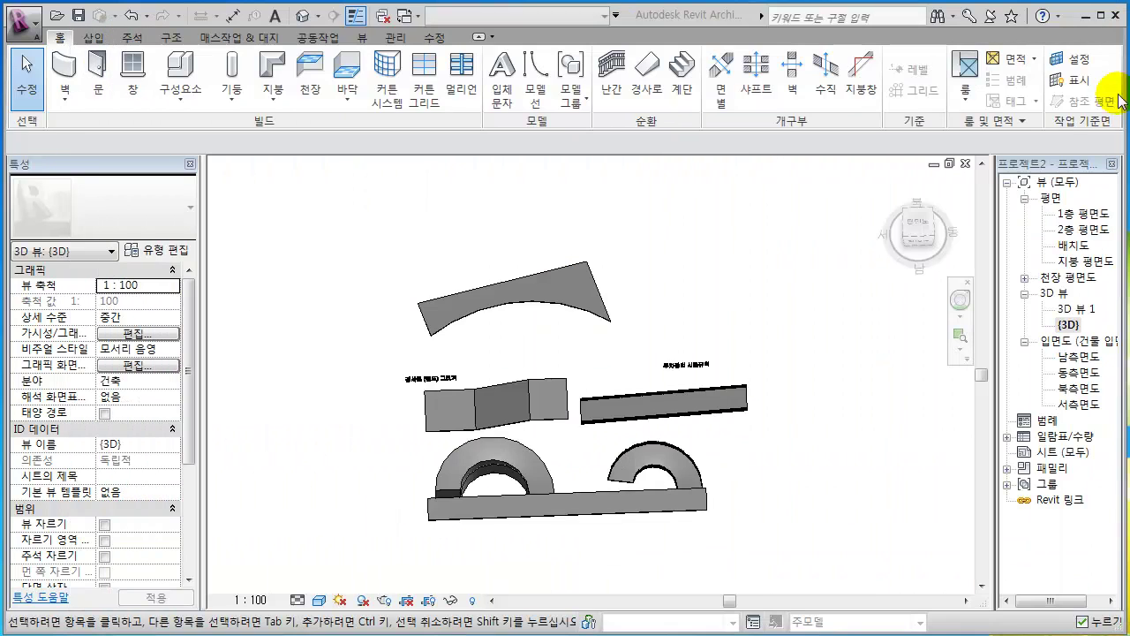
- Examine all the ramp models from several angles in the {3D} view, checking the upper landing floor of the straight ramp
{"action": "left_click", "coordinate": [738, 333]}
{"action": "middle_click_drag", "start_coordinate": [715, 398], "coordinate": [550, 504], "text": "shift"}
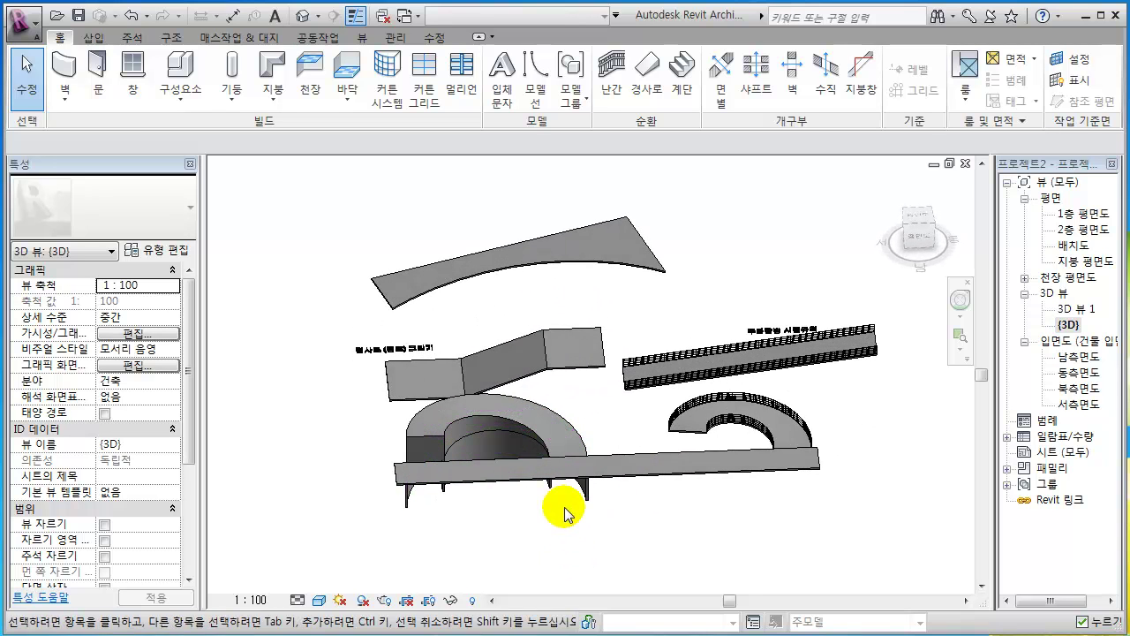
{"action": "scroll", "coordinate": [494, 380], "scroll_direction": "up", "scroll_amount": 2}
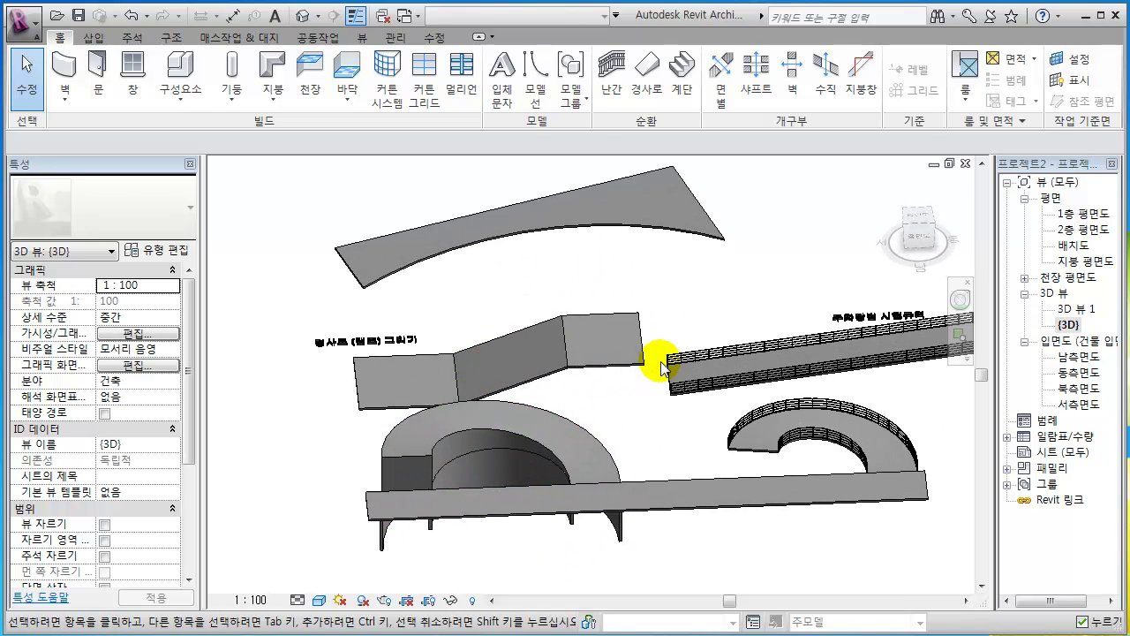
{"action": "scroll", "coordinate": [662, 366], "scroll_direction": "down", "scroll_amount": 3}
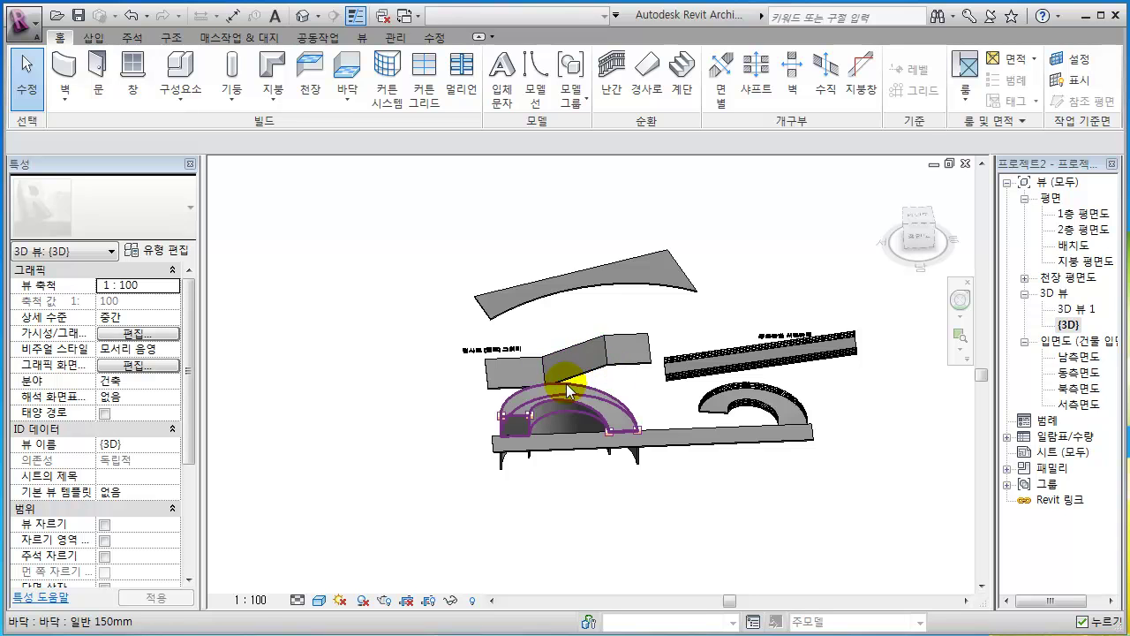
{"action": "middle_click_drag", "start_coordinate": [566, 383], "coordinate": [600, 388], "text": "shift"}
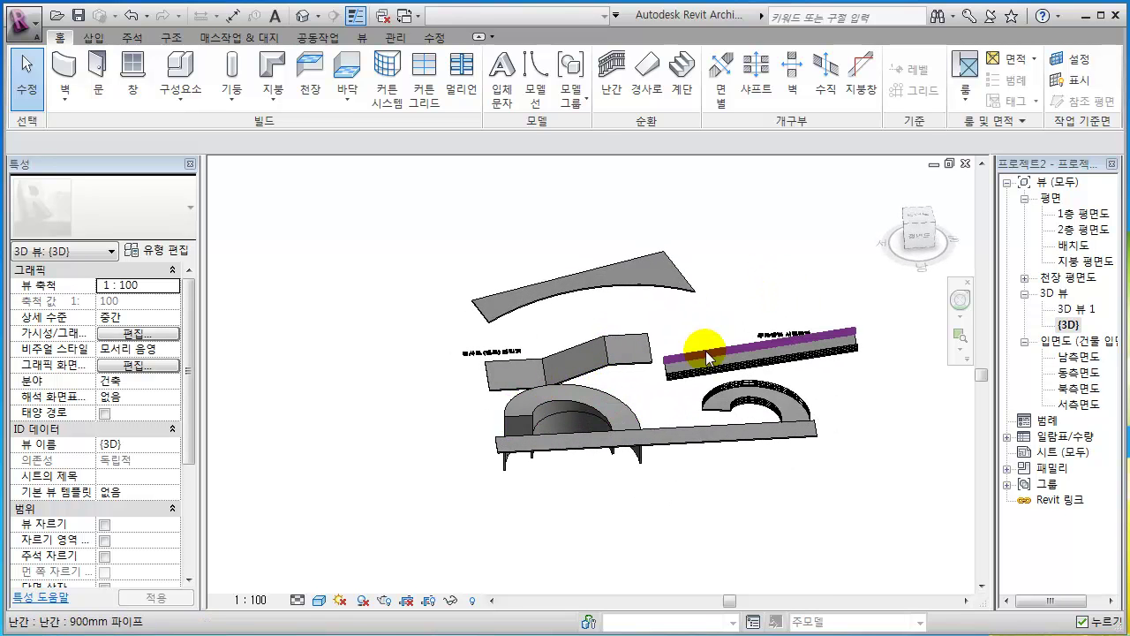
{"action": "scroll", "coordinate": [705, 353], "scroll_direction": "down", "scroll_amount": 2}
{"action": "middle_click_drag", "start_coordinate": [708, 363], "coordinate": [814, 378], "text": "shift"}
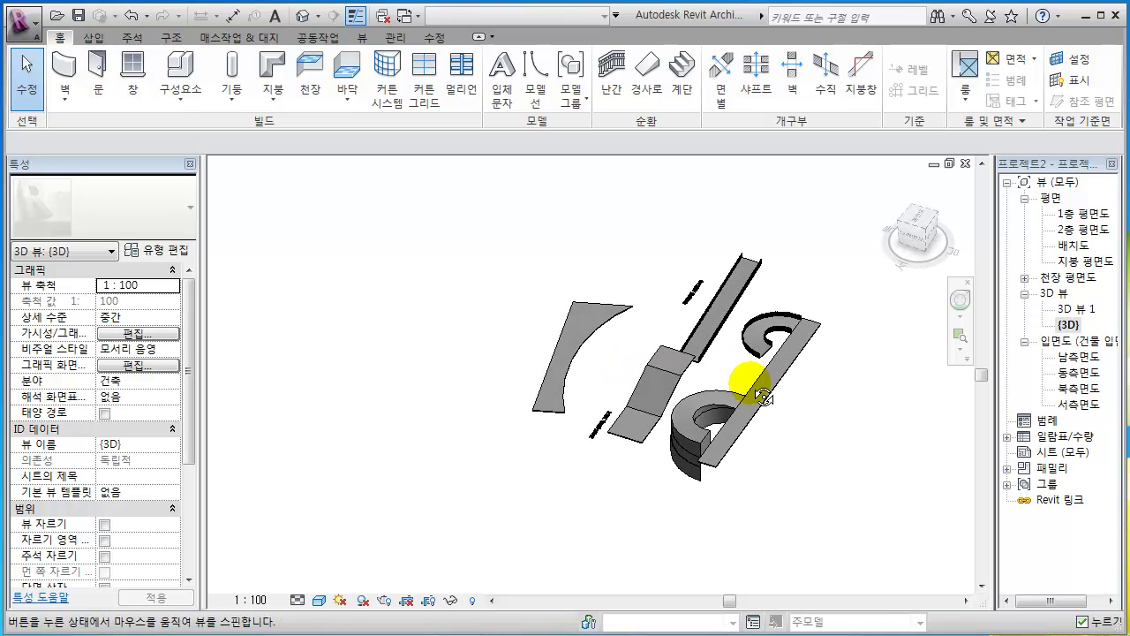
{"action": "scroll", "coordinate": [691, 386], "scroll_direction": "up", "scroll_amount": 3}
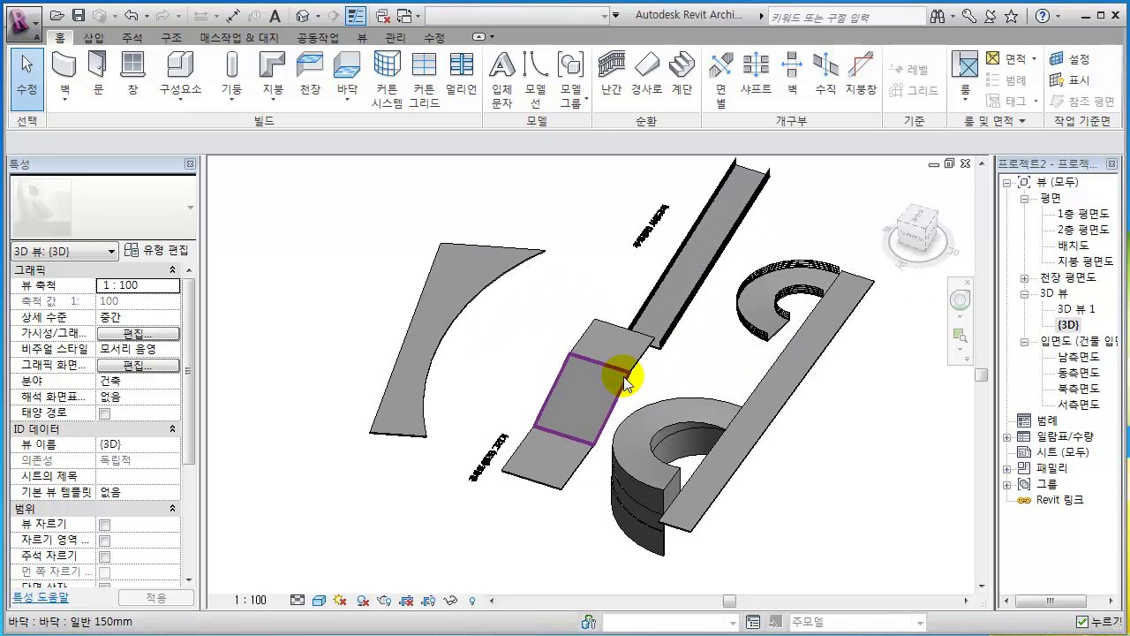
{"action": "left_click", "coordinate": [638, 360]}
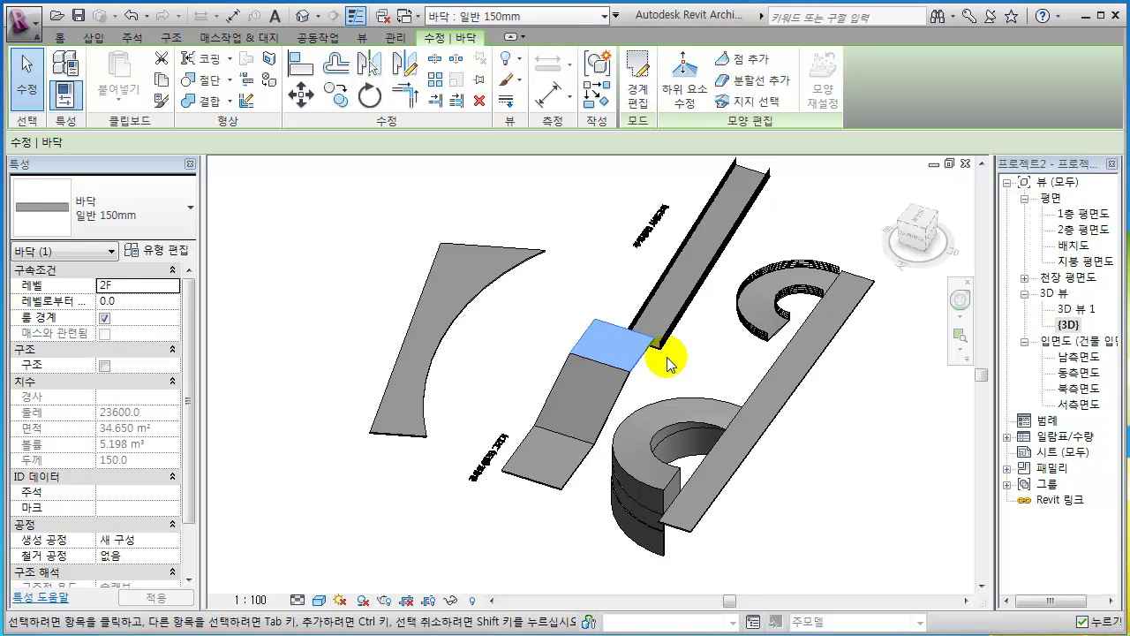
{"action": "middle_click_drag", "start_coordinate": [668, 364], "coordinate": [641, 393], "text": "shift"}
{"action": "left_click", "coordinate": [639, 383]}
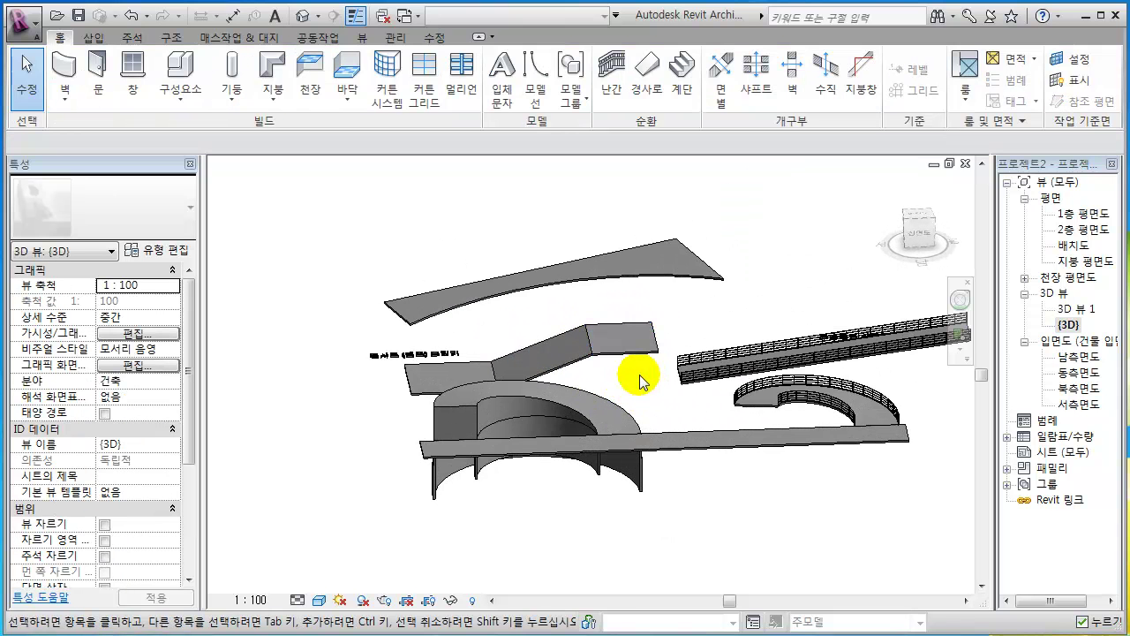
- Inspect the wall-supported curved floor ramp up close and compare it with the railed straight and curved ramps
{"action": "scroll", "coordinate": [795, 383], "scroll_direction": "up", "scroll_amount": 3}
{"action": "middle_click_drag", "start_coordinate": [802, 383], "coordinate": [732, 429]}
{"action": "scroll", "coordinate": [697, 379], "scroll_direction": "down", "scroll_amount": 4}
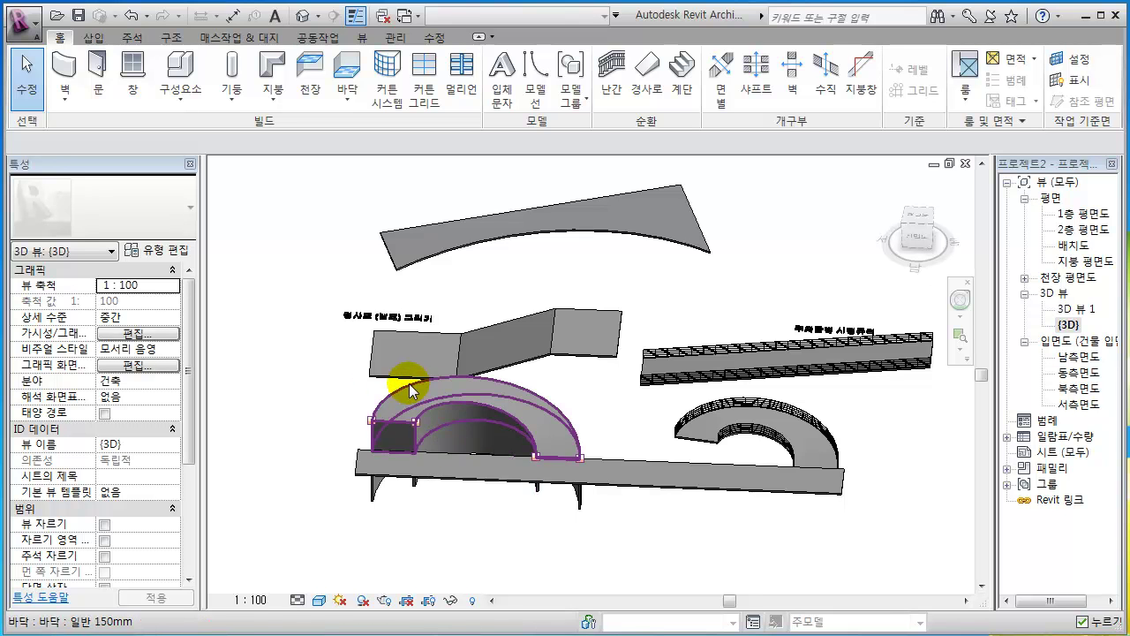
{"action": "scroll", "coordinate": [402, 385], "scroll_direction": "up", "scroll_amount": 3}
{"action": "middle_click_drag", "start_coordinate": [544, 413], "coordinate": [526, 461]}
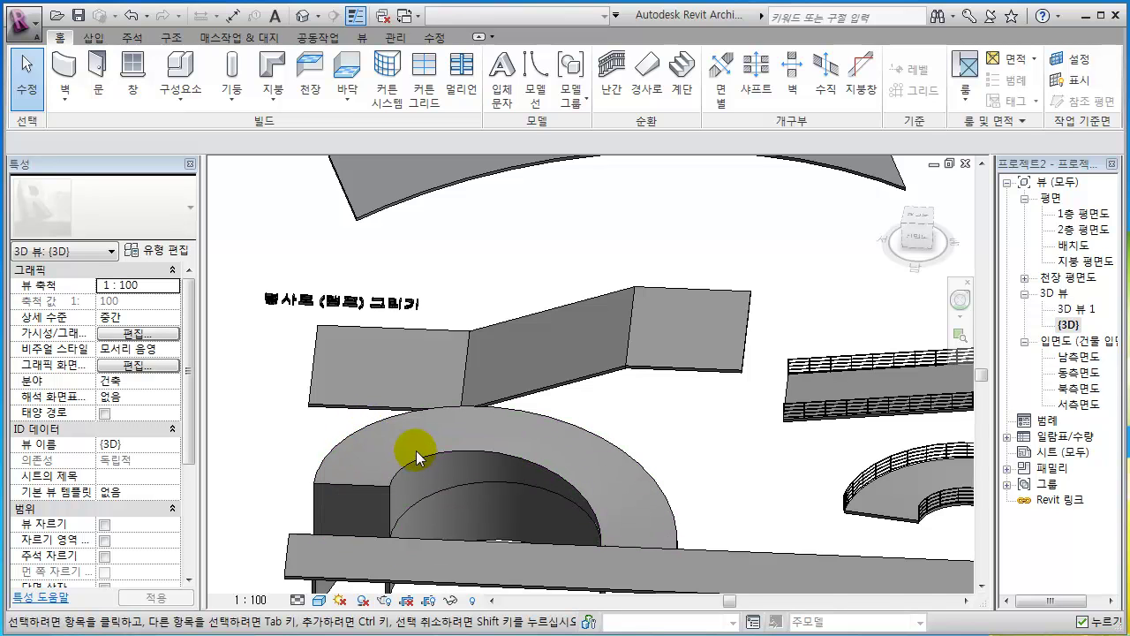
{"action": "middle_click_drag", "start_coordinate": [433, 459], "coordinate": [597, 424]}
{"action": "scroll", "coordinate": [586, 406], "scroll_direction": "up", "scroll_amount": 1}
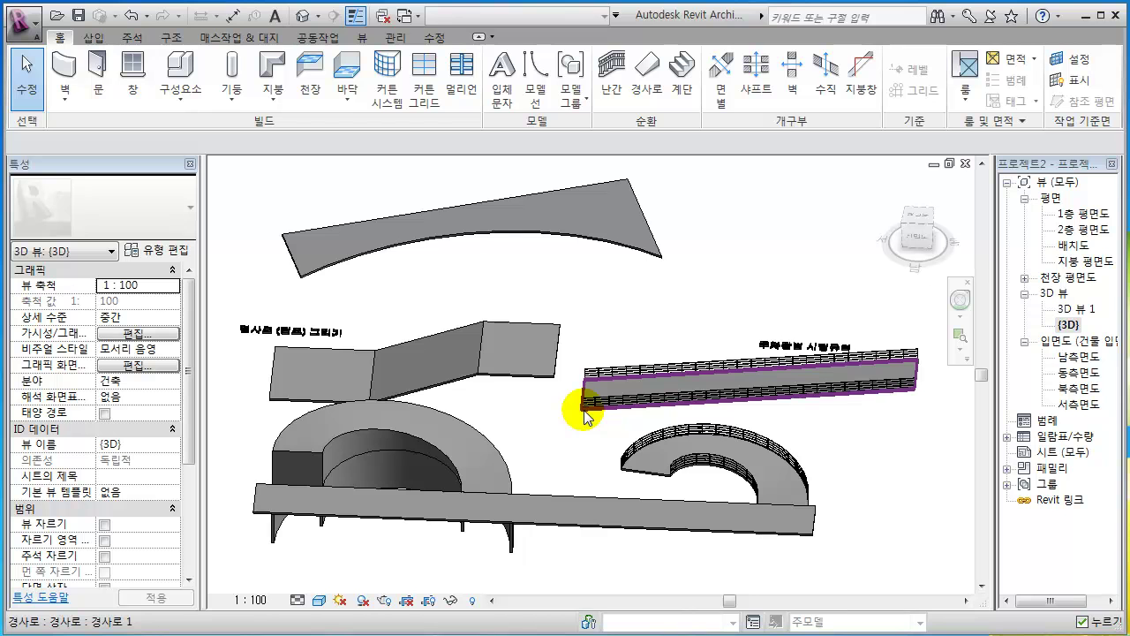
{"action": "mouse_move", "coordinate": [562, 446]}
{"action": "middle_mouse_down", "text": "shift"}
{"action": "mouse_move", "coordinate": [608, 469]}
{"action": "mouse_move", "coordinate": [798, 449]}
{"action": "mouse_move", "coordinate": [575, 456]}
{"action": "middle_mouse_up", "text": "shift"}
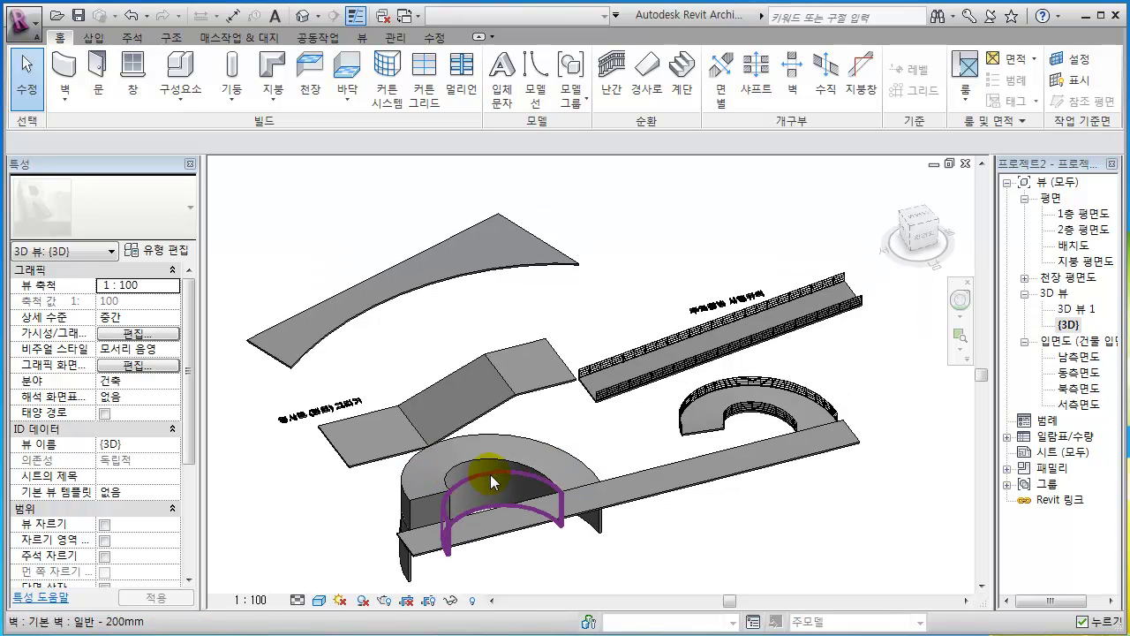
{"action": "middle_click_drag", "start_coordinate": [490, 475], "coordinate": [486, 466], "text": "shift"}
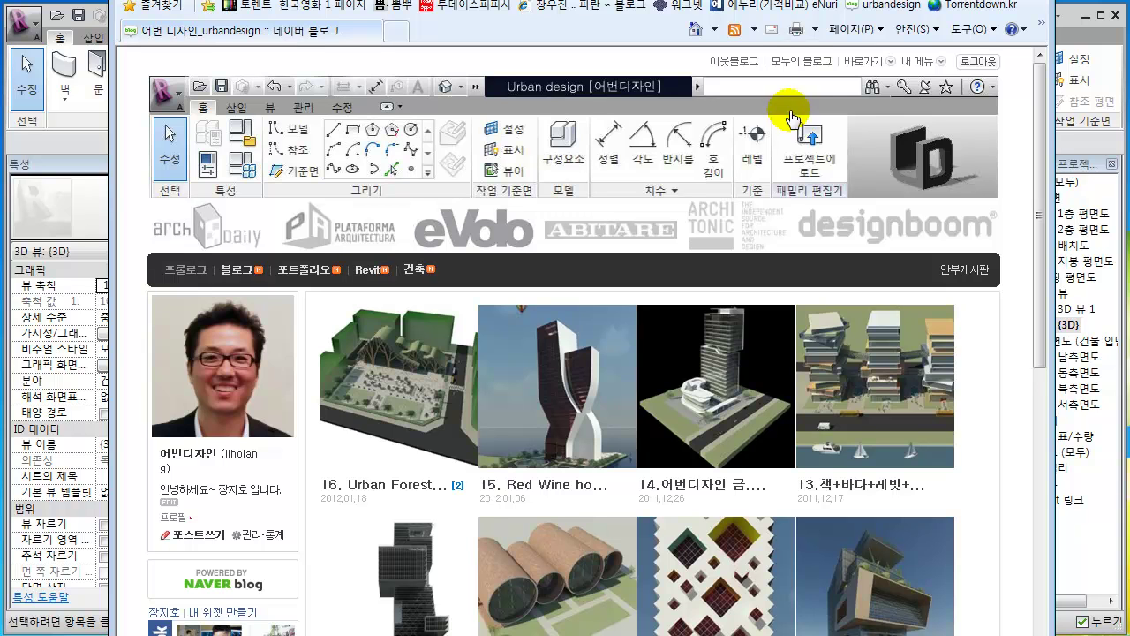
- Switch to the Urban design Naver blog in Internet Explorer, open the post "16. Urban Forest [도심의숲] revit" and review its concept images and sketches
{"action": "left_click", "coordinate": [369, 375]}
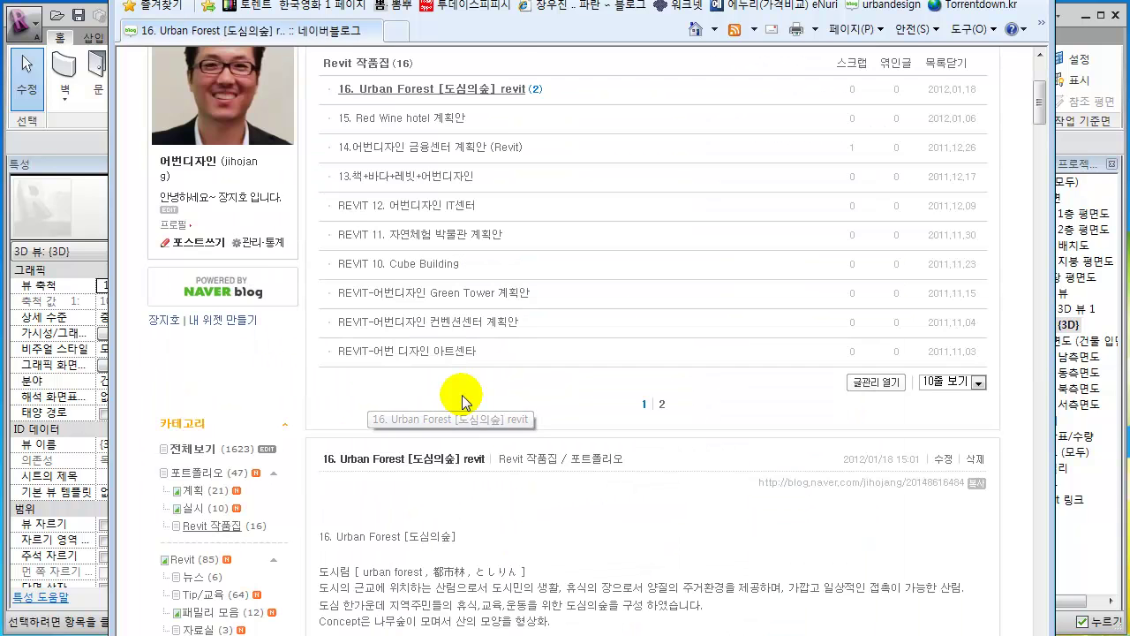
{"action": "scroll", "coordinate": [587, 412], "scroll_direction": "down", "scroll_amount": 5}
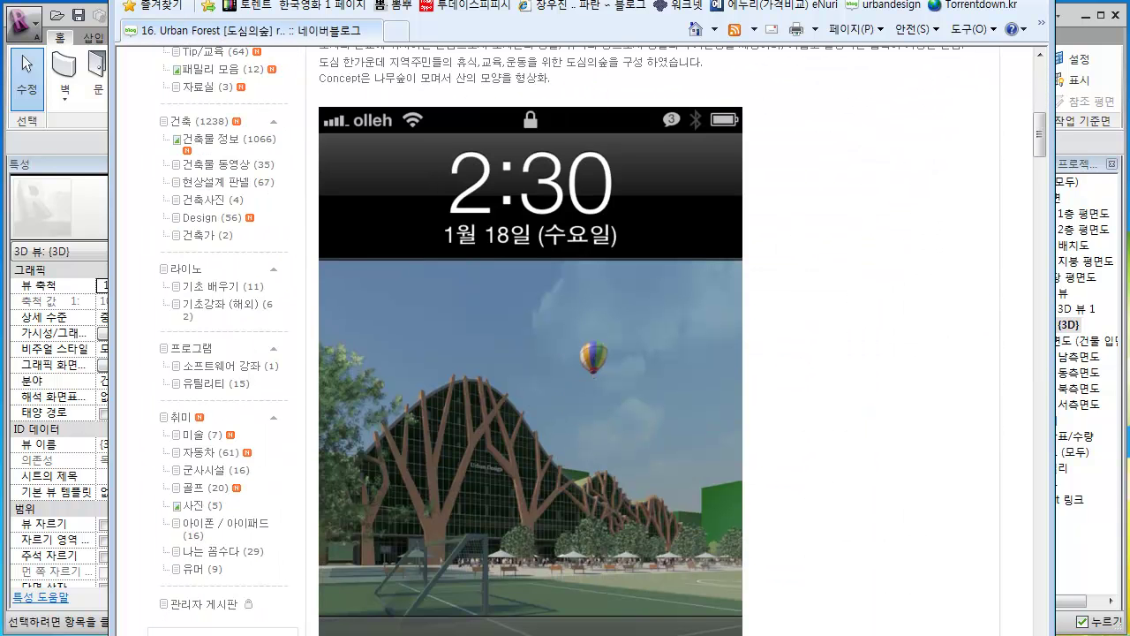
{"action": "scroll", "coordinate": [588, 282], "scroll_direction": "down", "scroll_amount": 1}
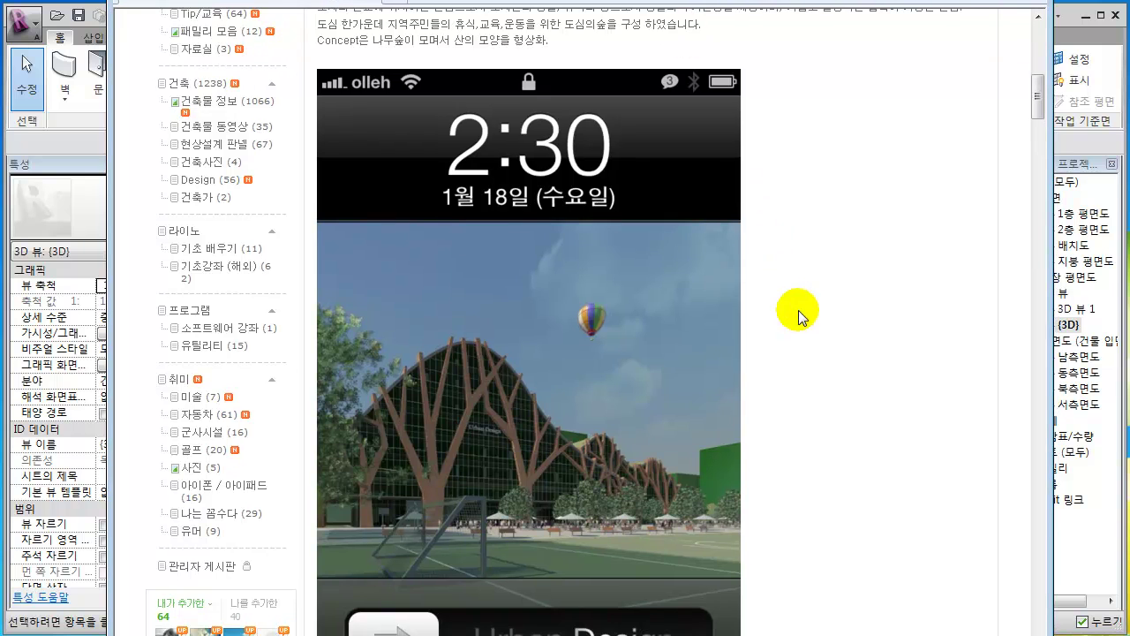
{"action": "scroll", "coordinate": [799, 317], "scroll_direction": "down", "scroll_amount": 10}
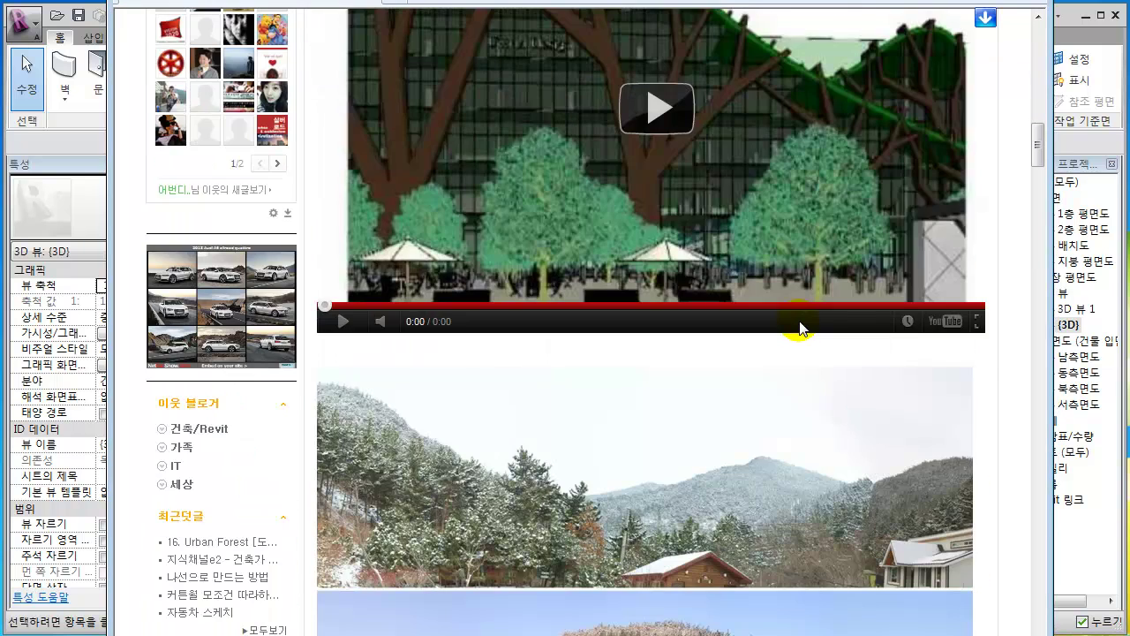
{"action": "scroll", "coordinate": [799, 329], "scroll_direction": "down", "scroll_amount": 6}
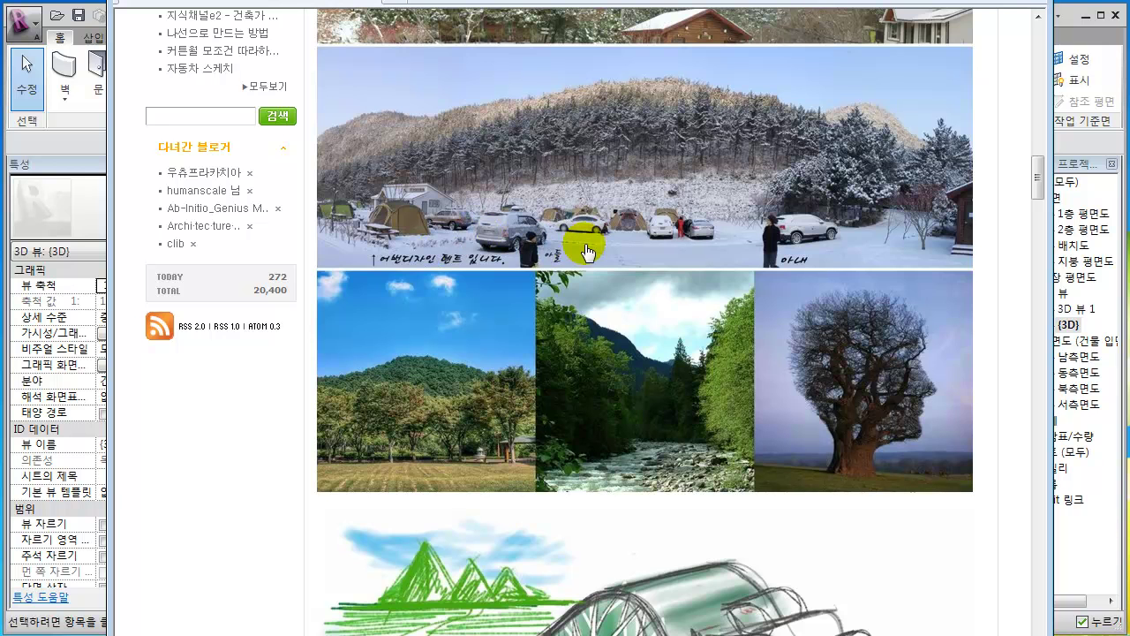
{"action": "scroll", "coordinate": [601, 264], "scroll_direction": "down", "scroll_amount": 5}
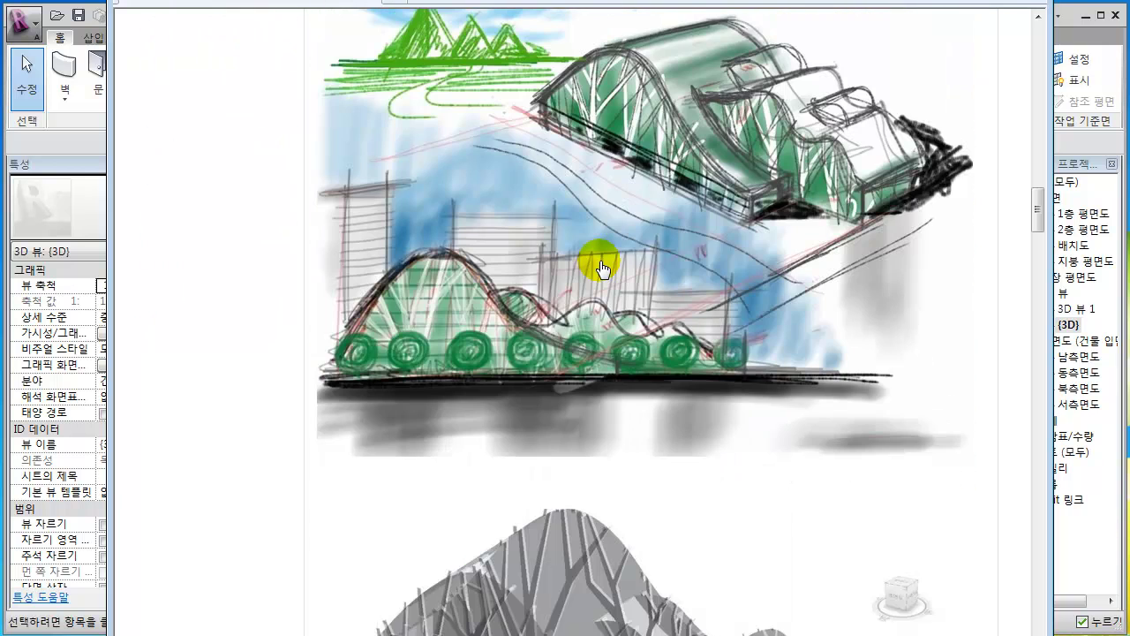
{"action": "scroll", "coordinate": [600, 267], "scroll_direction": "down", "scroll_amount": 8}
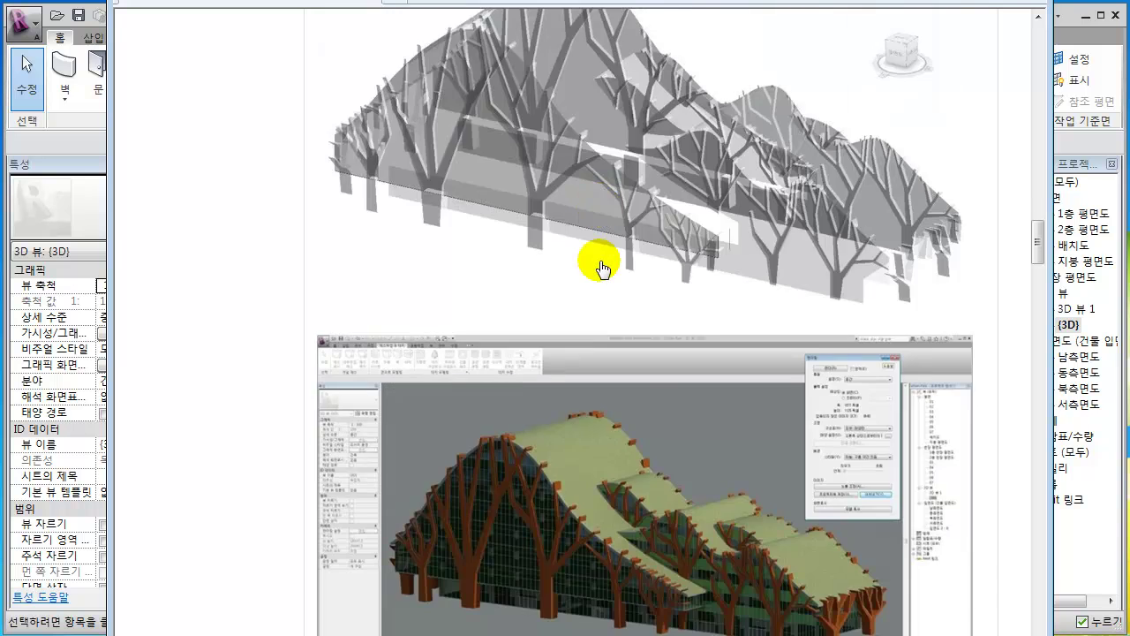
{"action": "scroll", "coordinate": [601, 267], "scroll_direction": "down", "scroll_amount": 5}
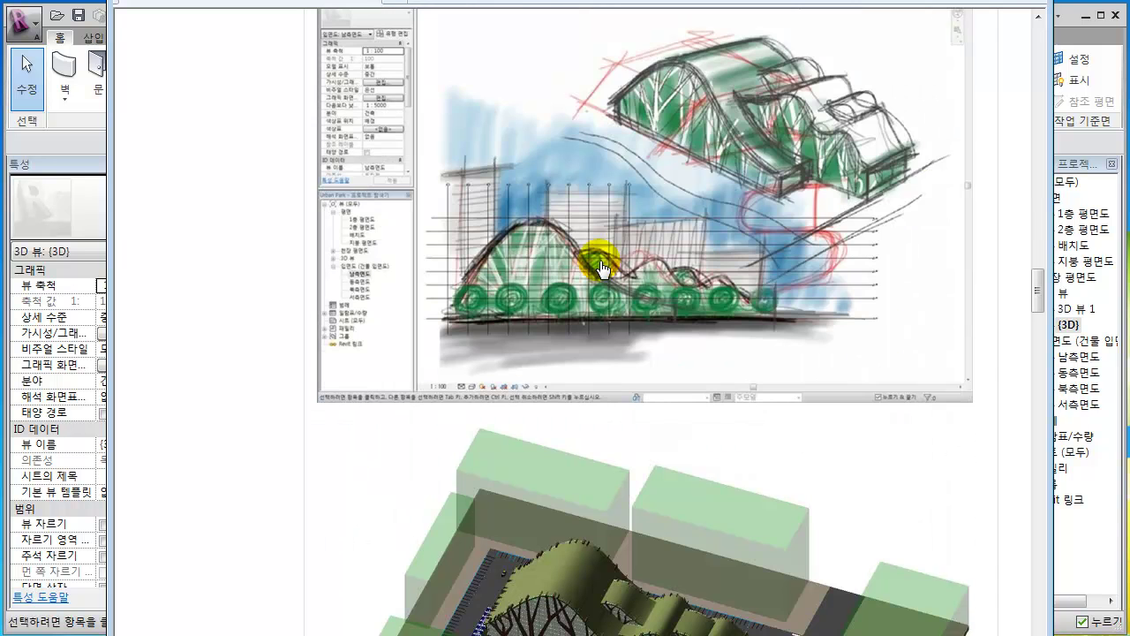
{"action": "scroll", "coordinate": [601, 268], "scroll_direction": "down", "scroll_amount": 3}
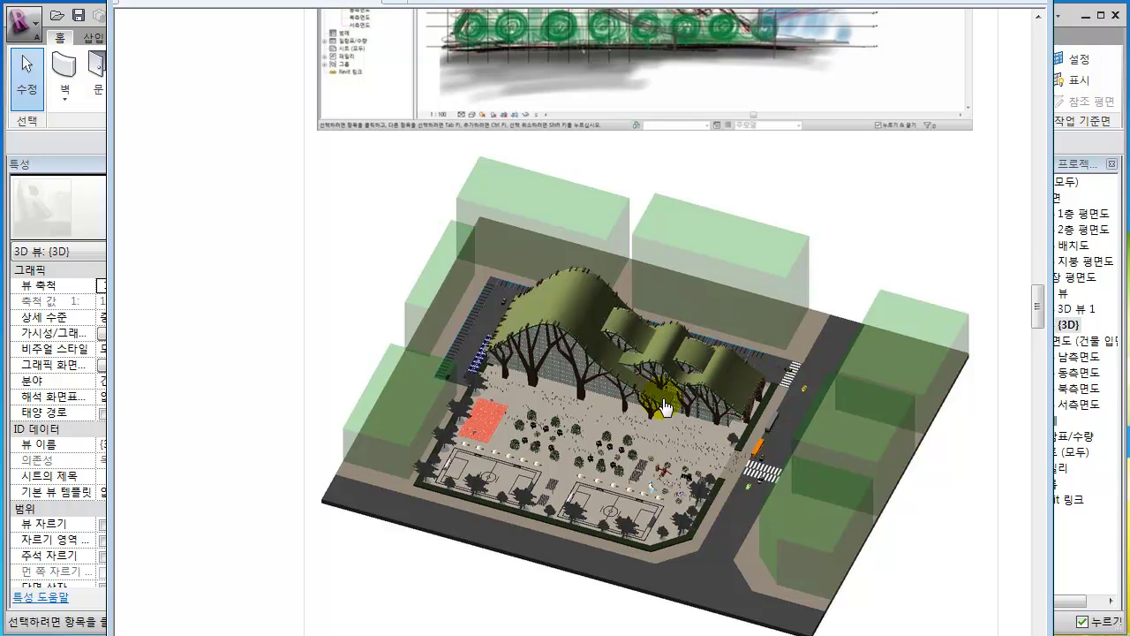
- Review the site model and exterior renderings in the Urban Forest post, and return to the start of the page
{"action": "scroll", "coordinate": [686, 396], "scroll_direction": "down", "scroll_amount": 4}
{"action": "scroll", "coordinate": [686, 397], "scroll_direction": "up", "scroll_amount": 4}
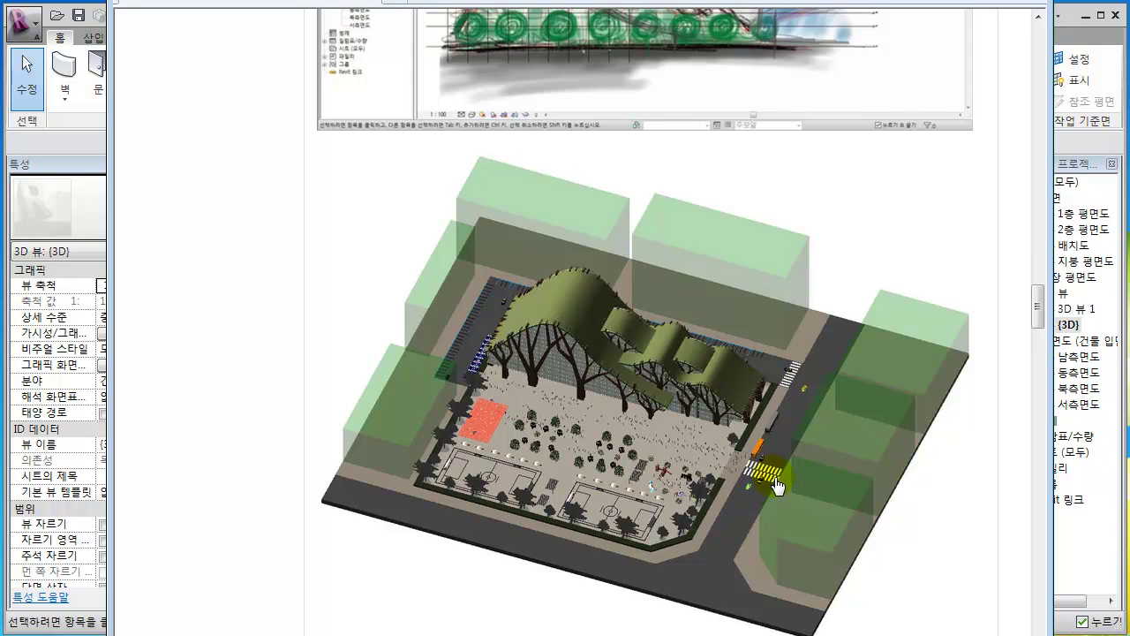
{"action": "scroll", "coordinate": [773, 485], "scroll_direction": "down", "scroll_amount": 5}
{"action": "scroll", "coordinate": [774, 485], "scroll_direction": "up", "scroll_amount": 5}
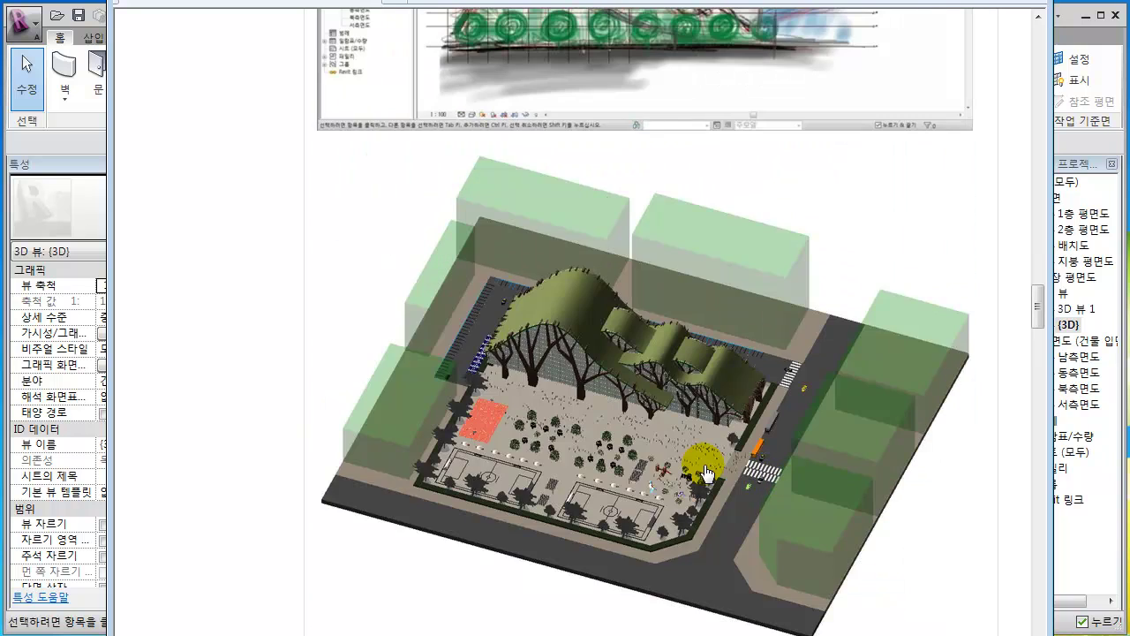
{"action": "scroll", "coordinate": [773, 486], "scroll_direction": "down", "scroll_amount": 10}
{"action": "scroll", "coordinate": [707, 474], "scroll_direction": "down", "scroll_amount": 10}
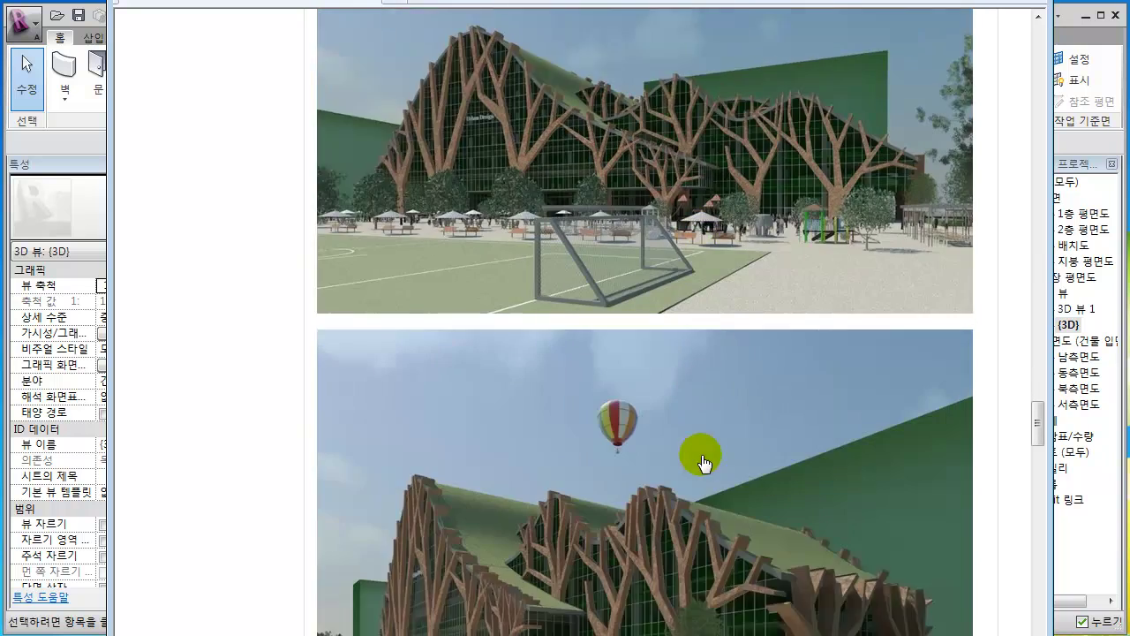
{"action": "scroll", "coordinate": [704, 464], "scroll_direction": "down", "scroll_amount": 10}
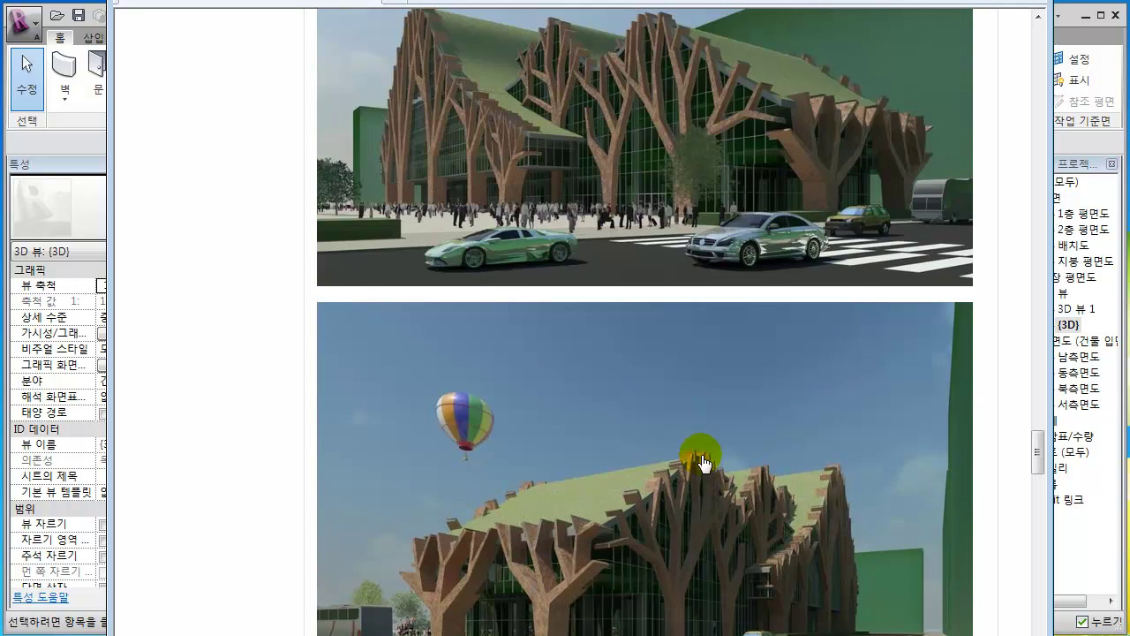
{"action": "scroll", "coordinate": [703, 464], "scroll_direction": "down", "scroll_amount": 10}
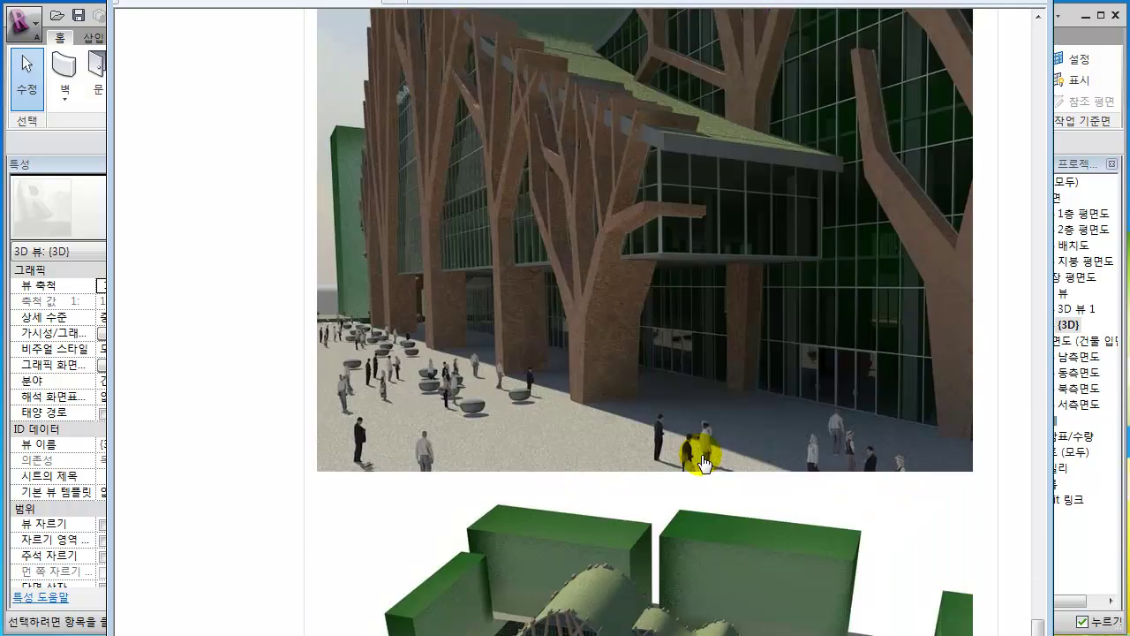
{"action": "scroll", "coordinate": [703, 464], "scroll_direction": "down", "scroll_amount": 3}
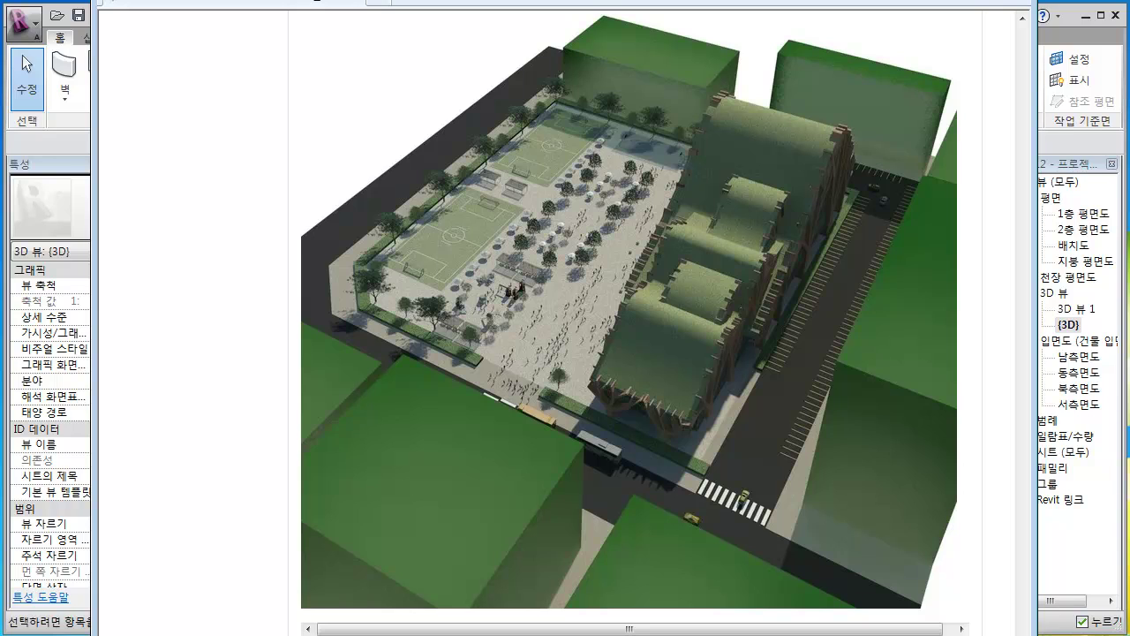
{"action": "scroll", "coordinate": [962, 371], "scroll_direction": "up", "scroll_amount": 8}
{"action": "left_click_drag", "start_coordinate": [1023, 633], "coordinate": [1030, 36]}
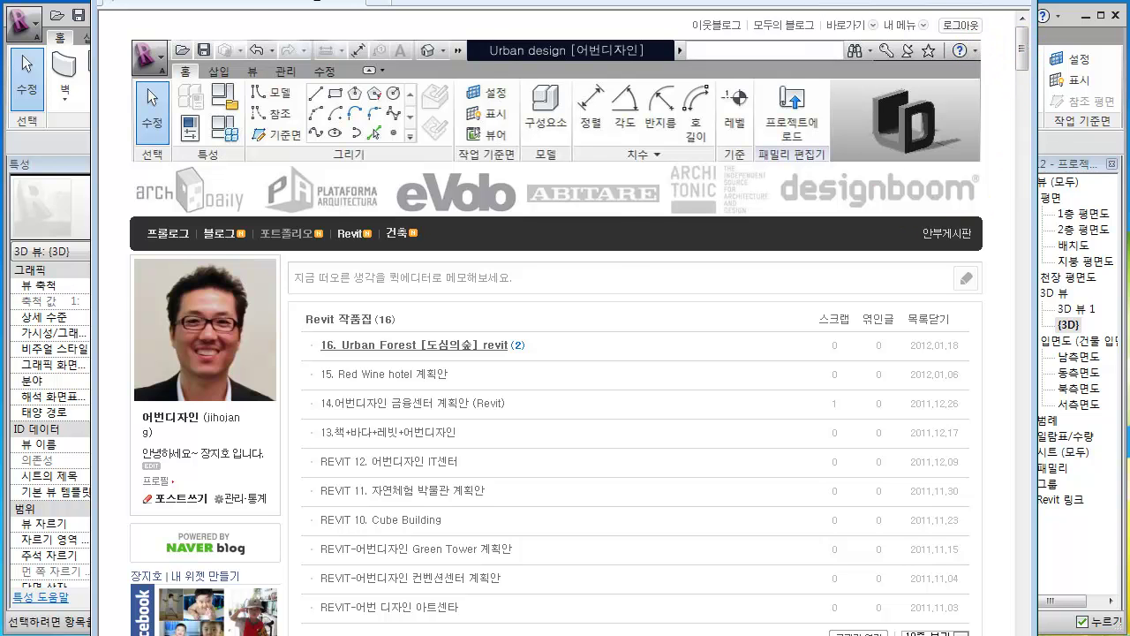
- Move the browser window off the model and return to Revit's {3D} view with nothing selected
{"action": "left_click_drag", "start_coordinate": [1006, 0], "coordinate": [1129, 0]}
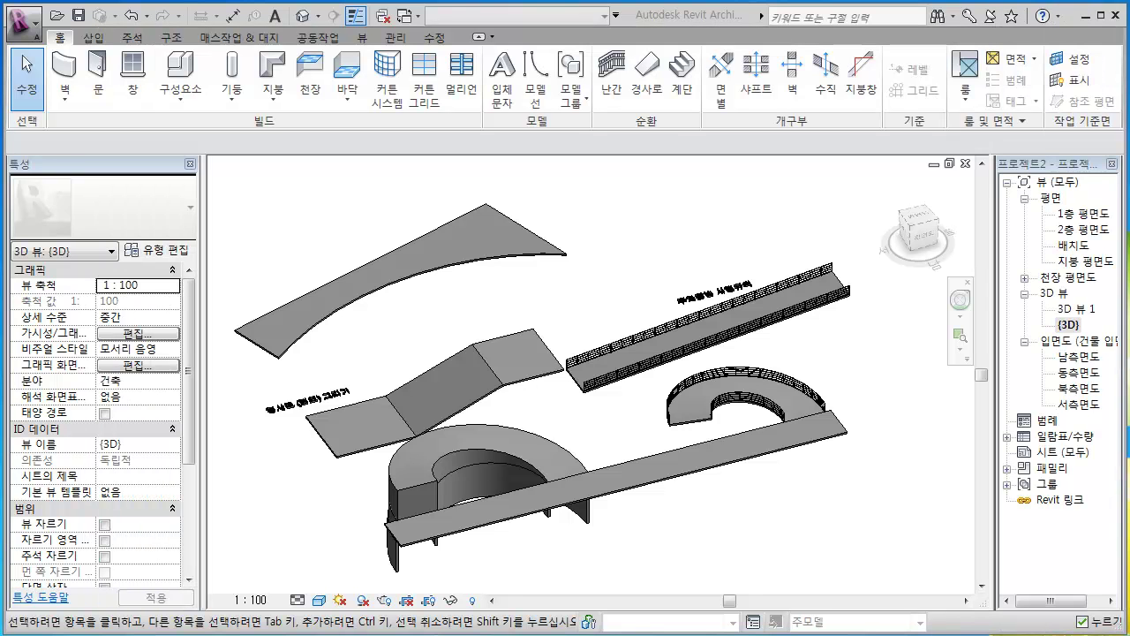
{"action": "left_click", "coordinate": [654, 209]}
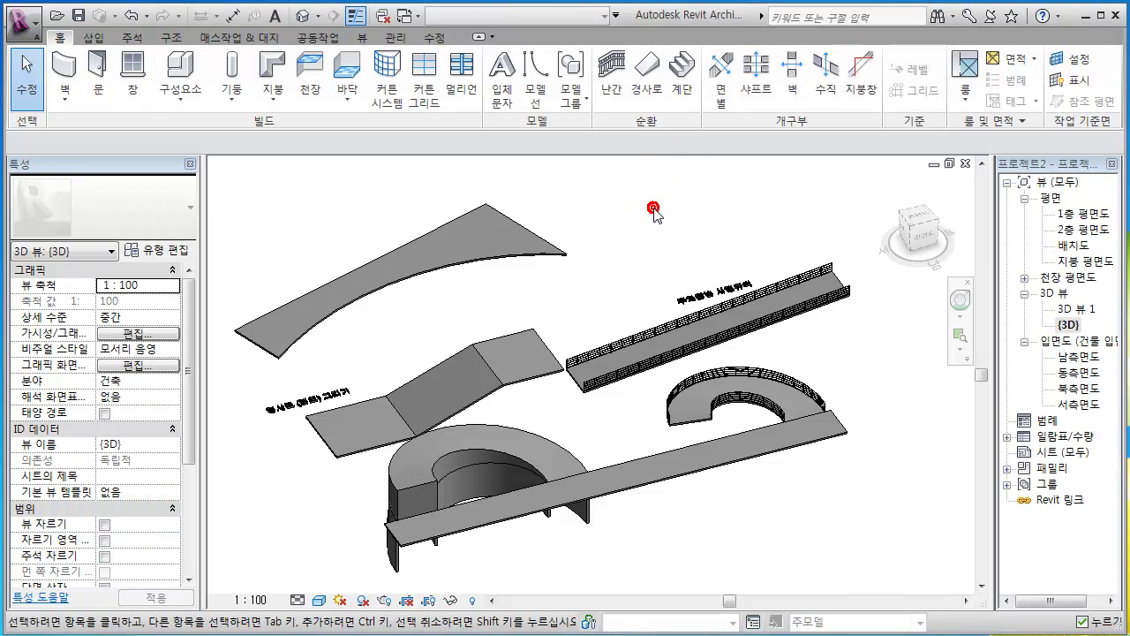
{"action": "left_click", "coordinate": [860, 332]}
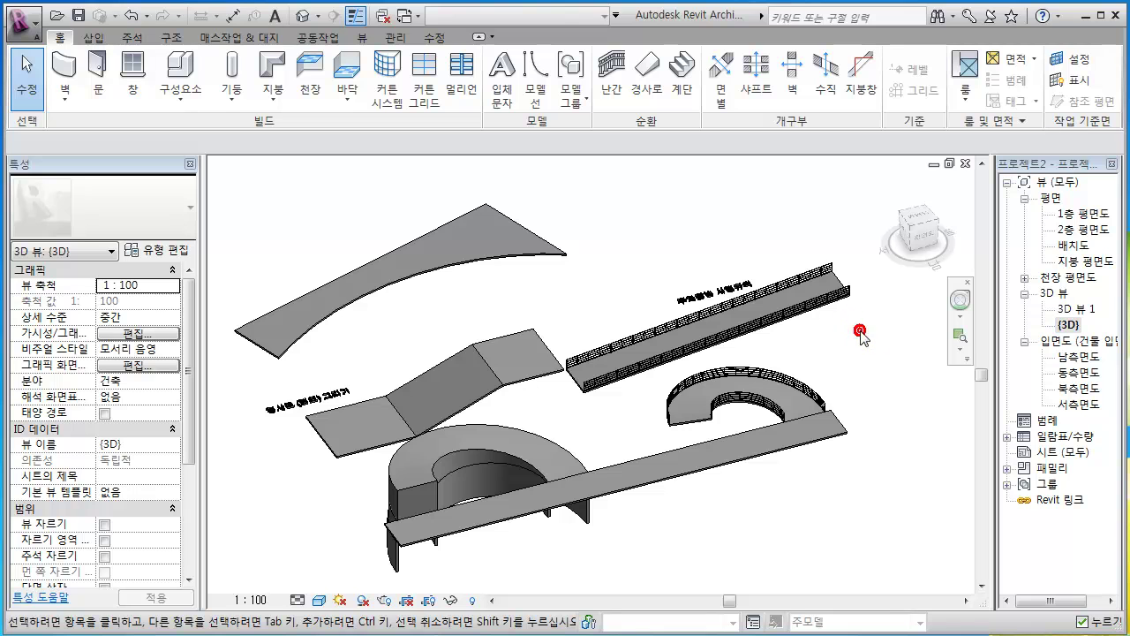